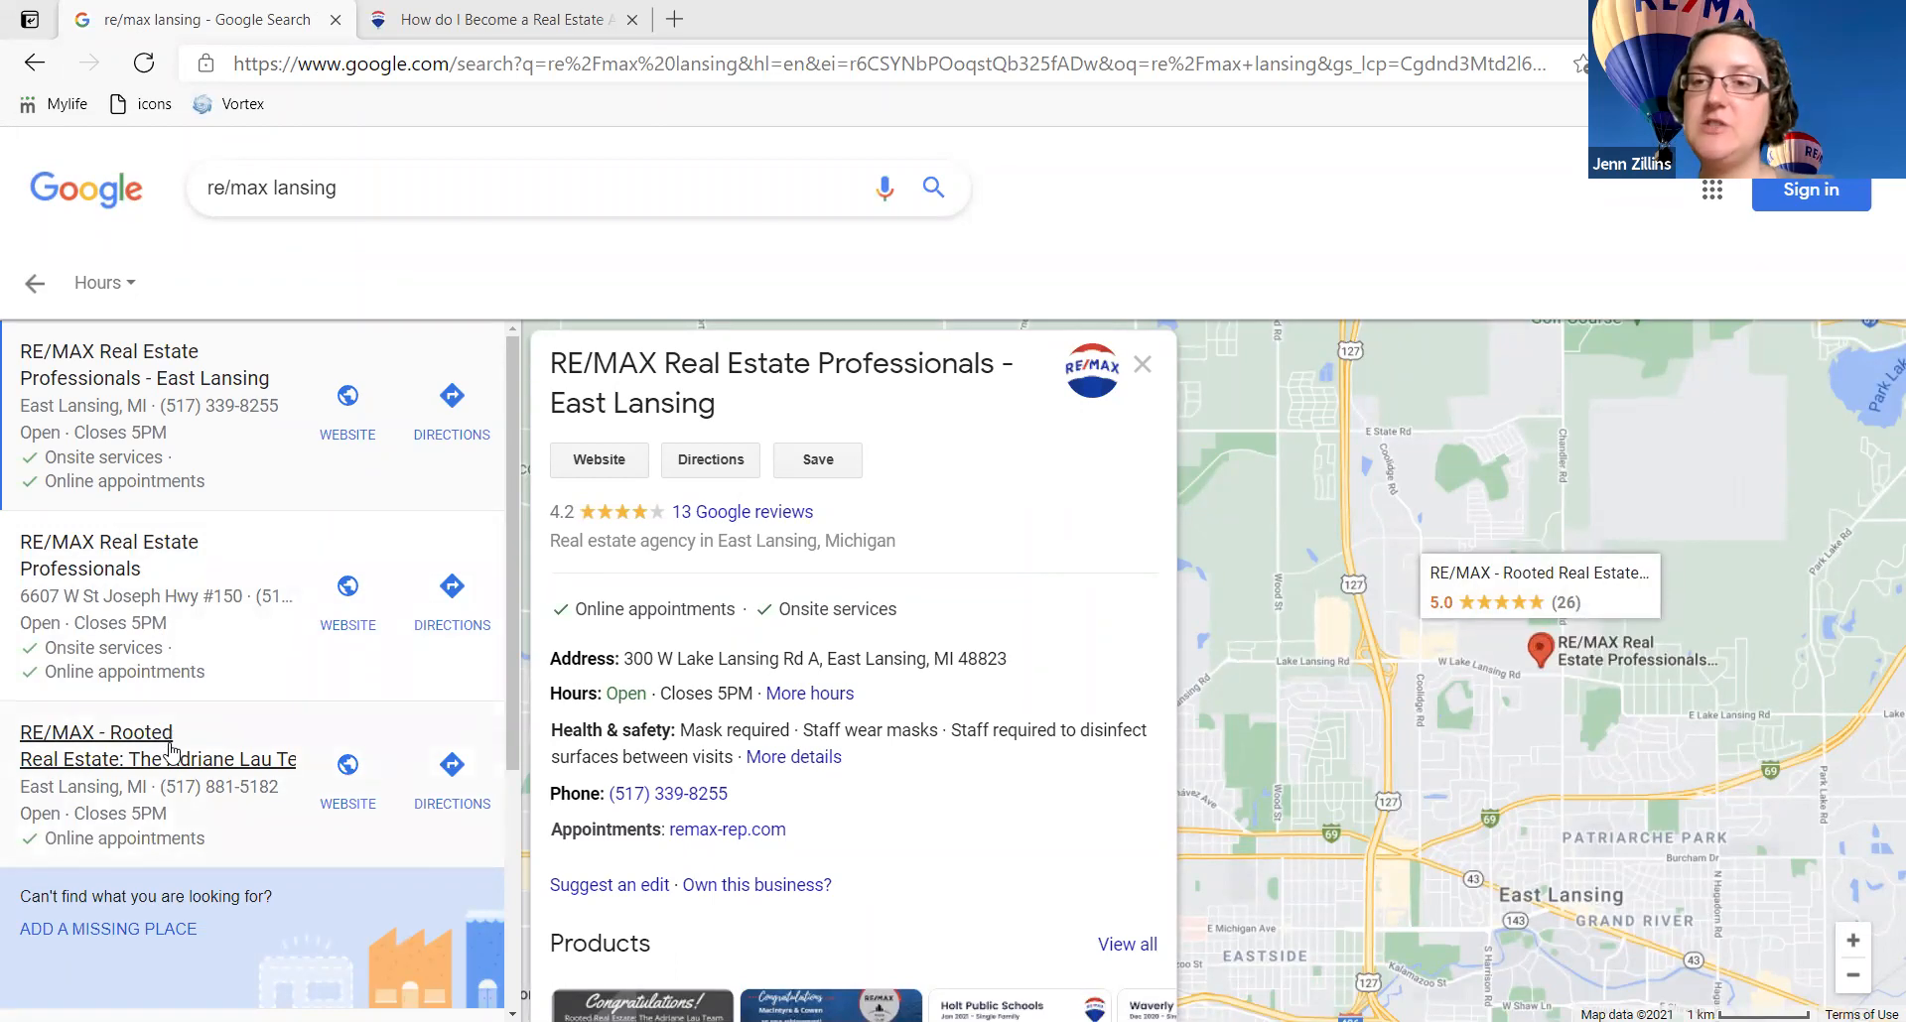
Step: Open the details panel for the third map result, RE/MAX - Rooted Real Estate
click(171, 752)
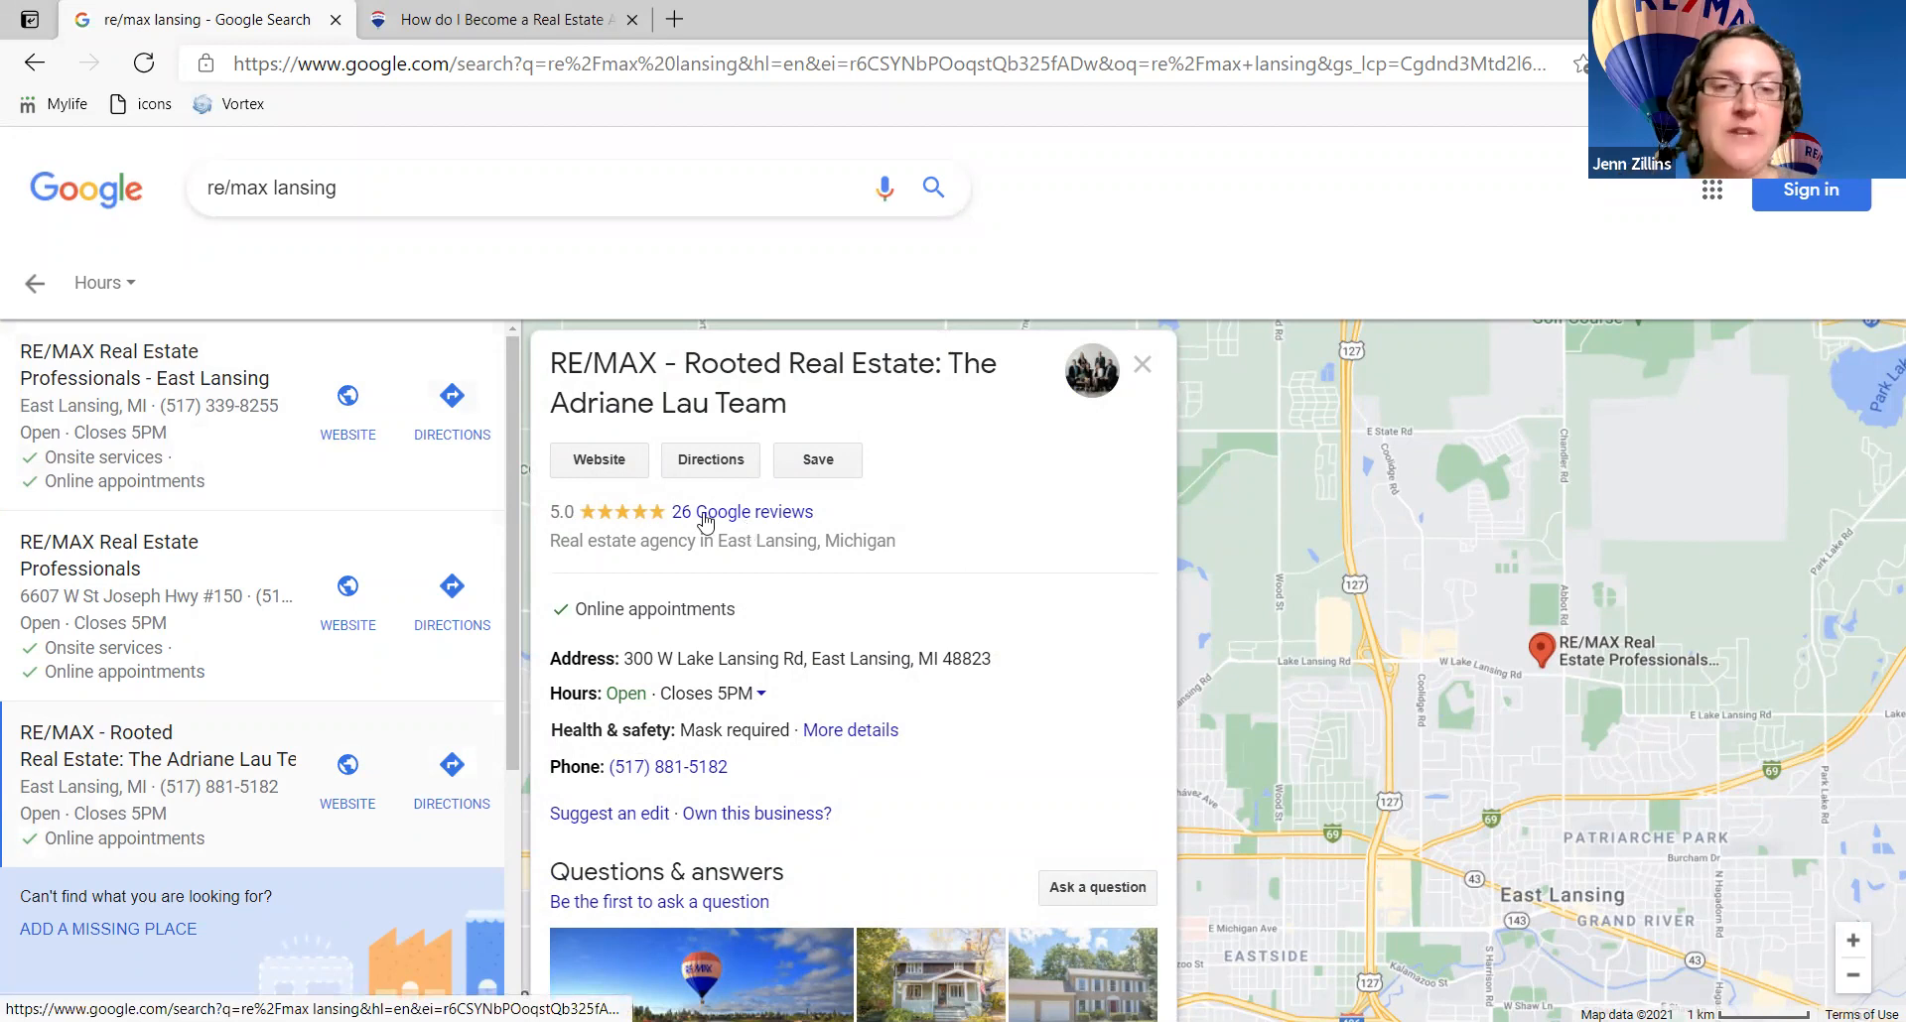
scroll(977, 595, down, 1)
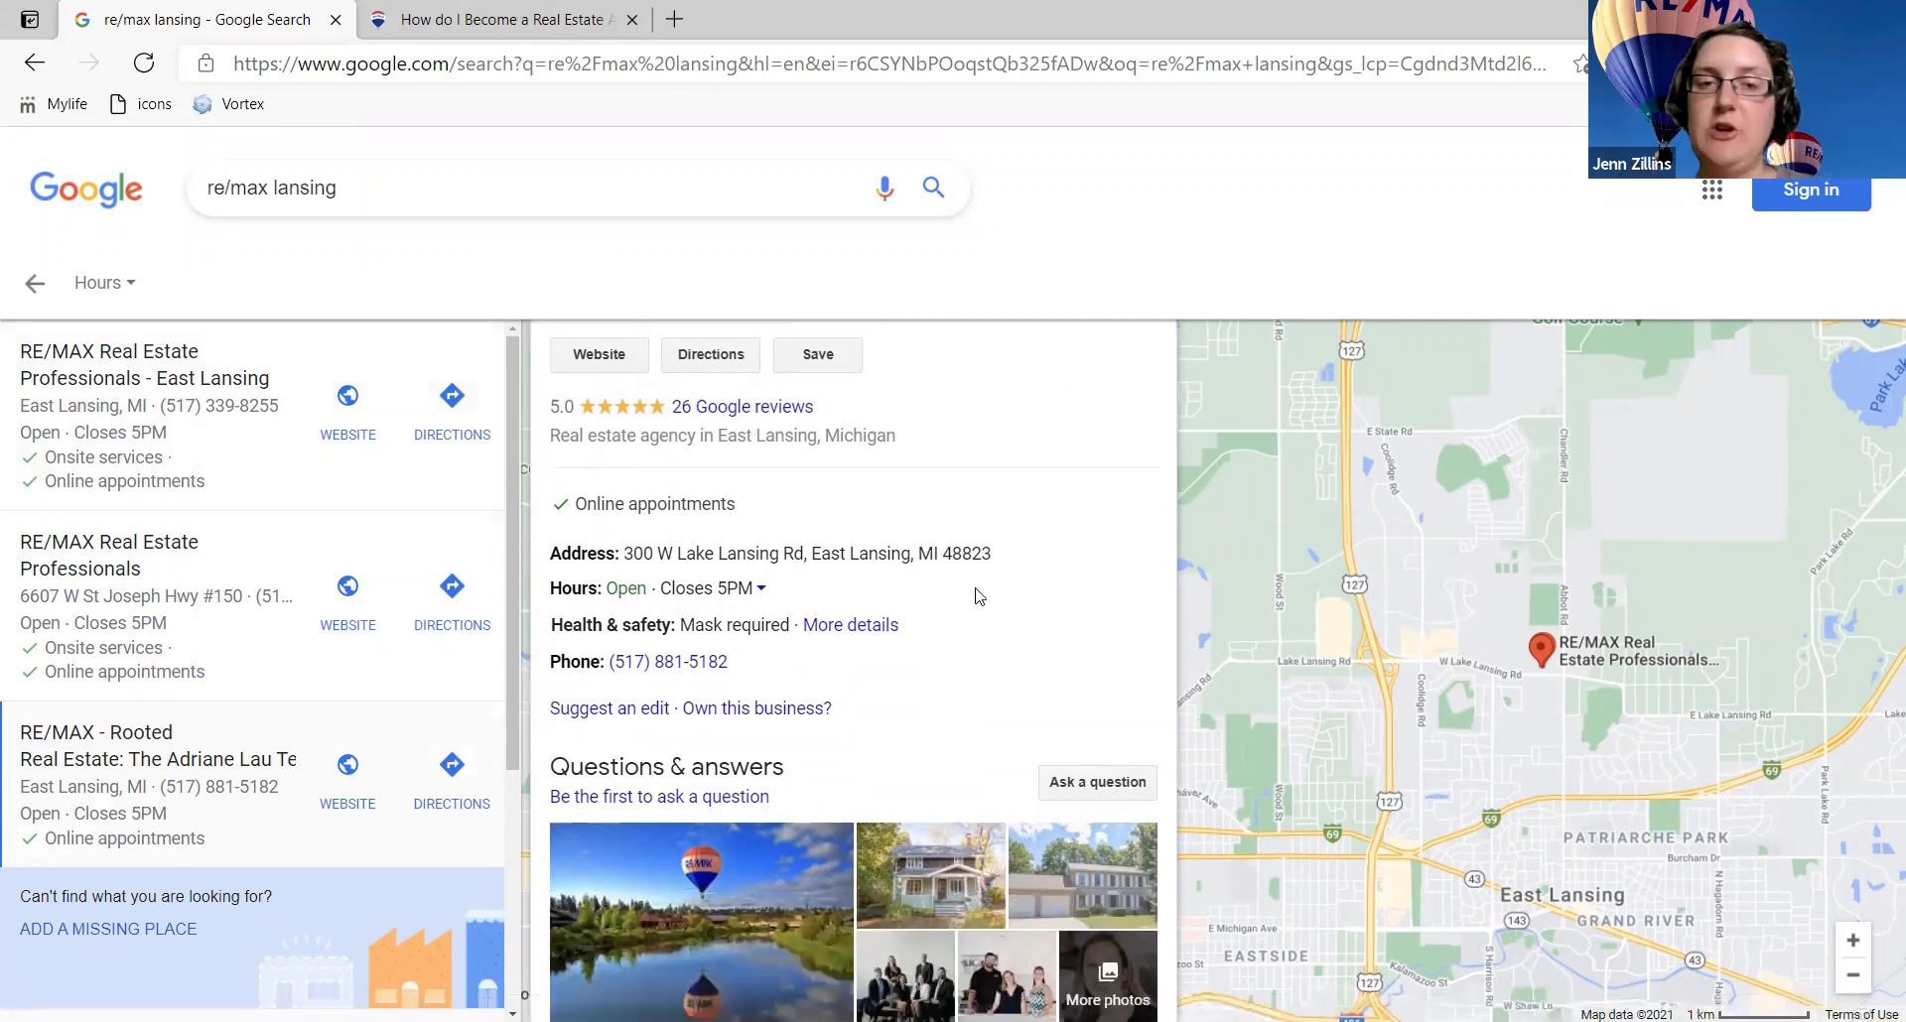
scroll(979, 596, up, 1)
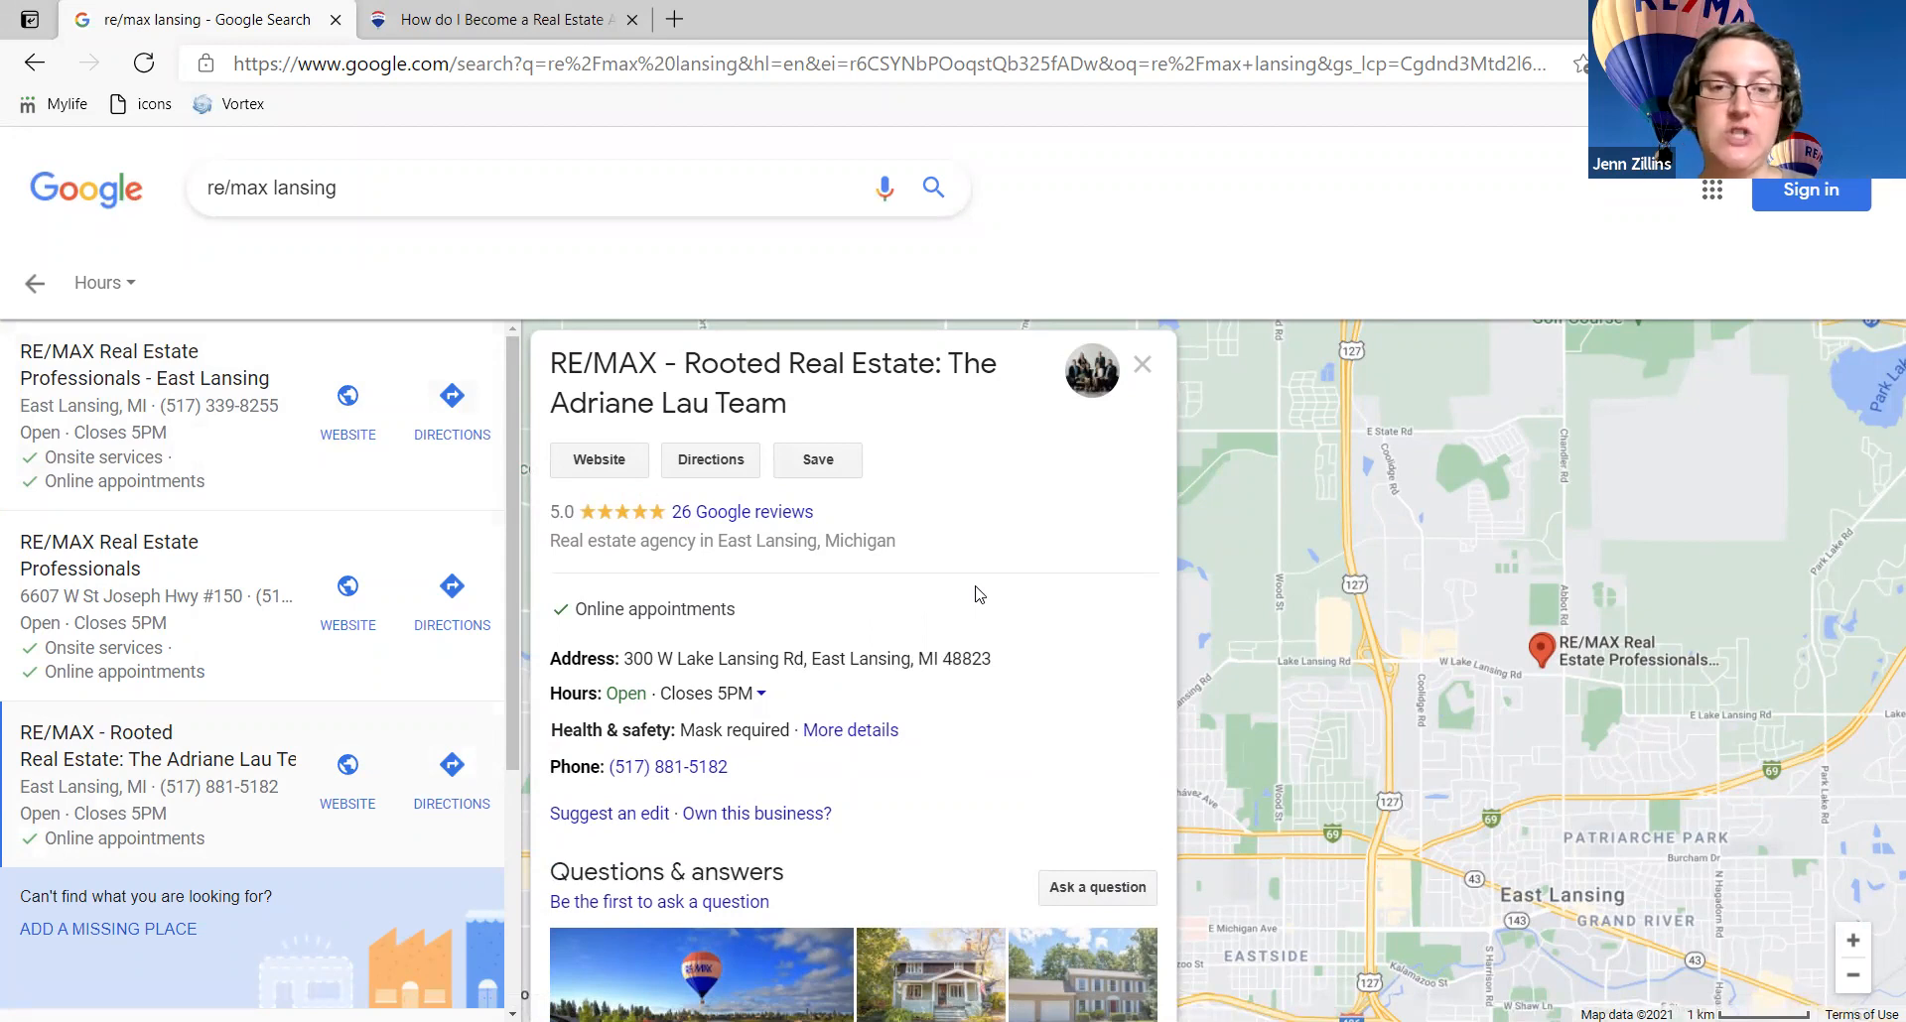
scroll(980, 594, down, 1)
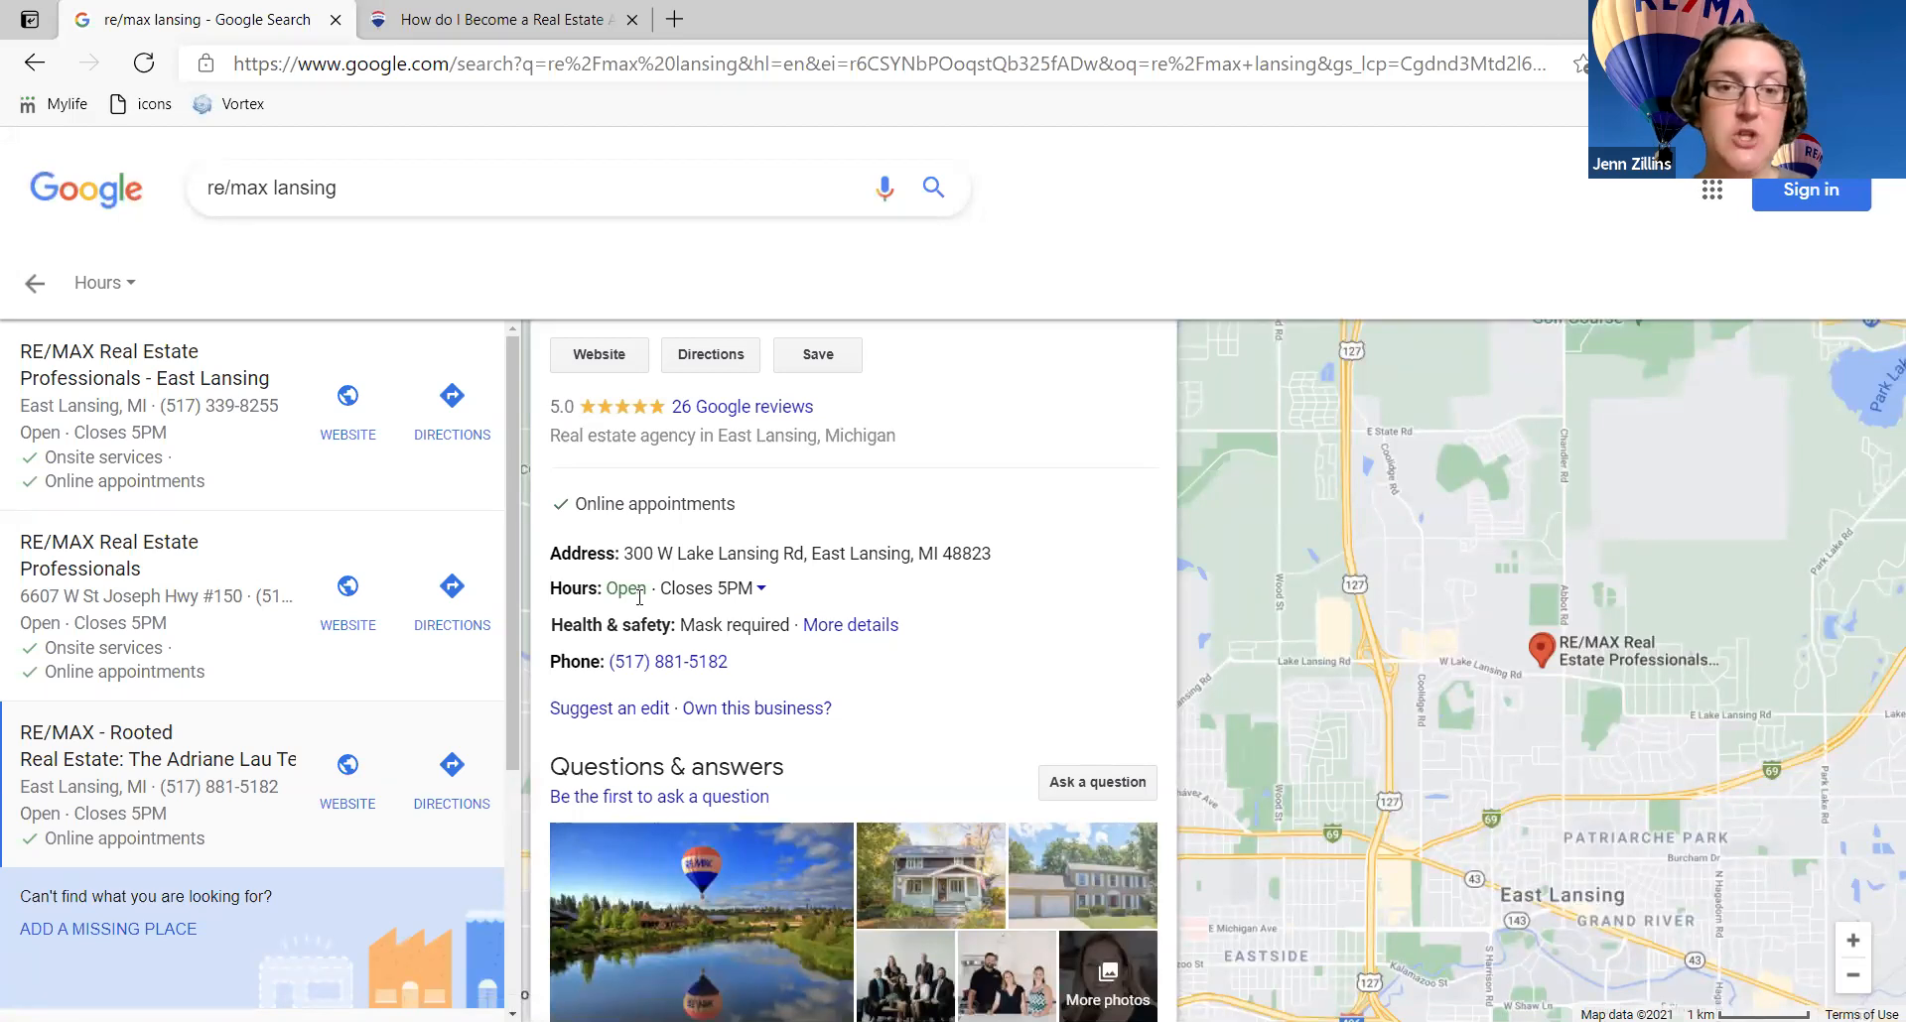
scroll(859, 591, down, 1)
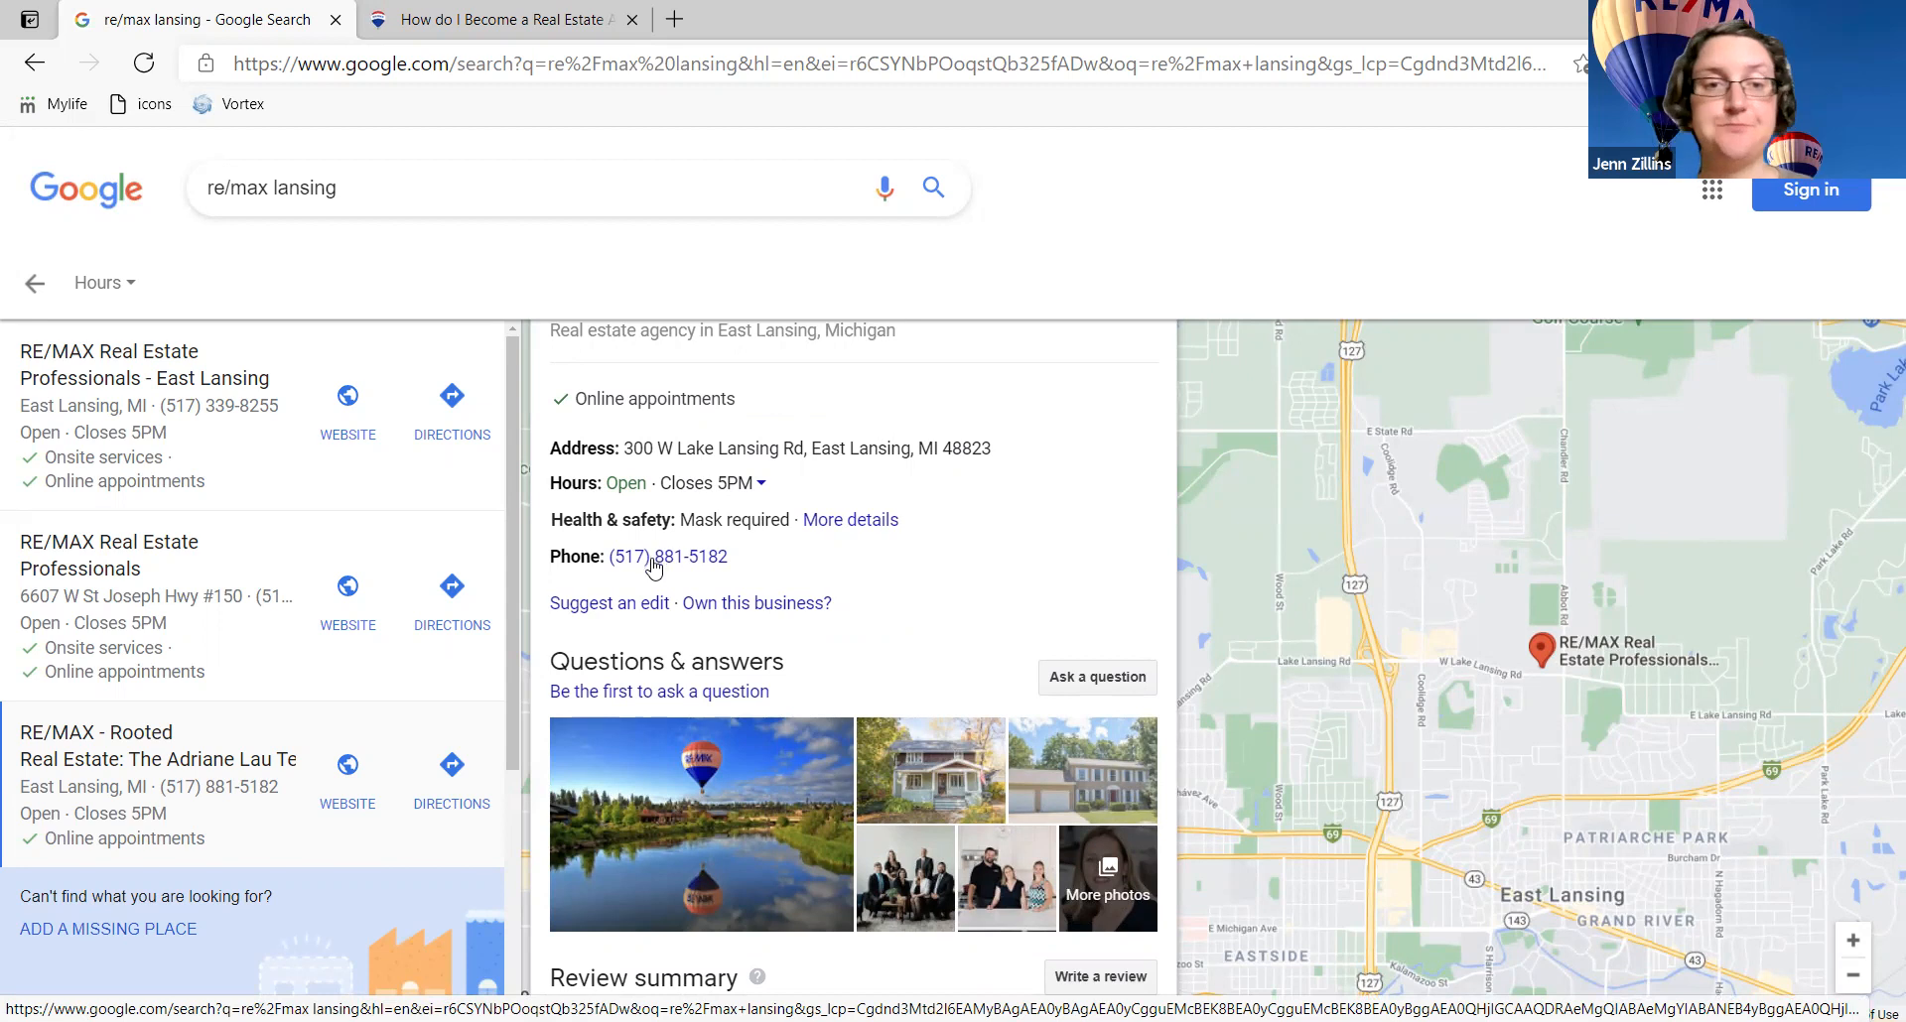
scroll(655, 564, down, 2)
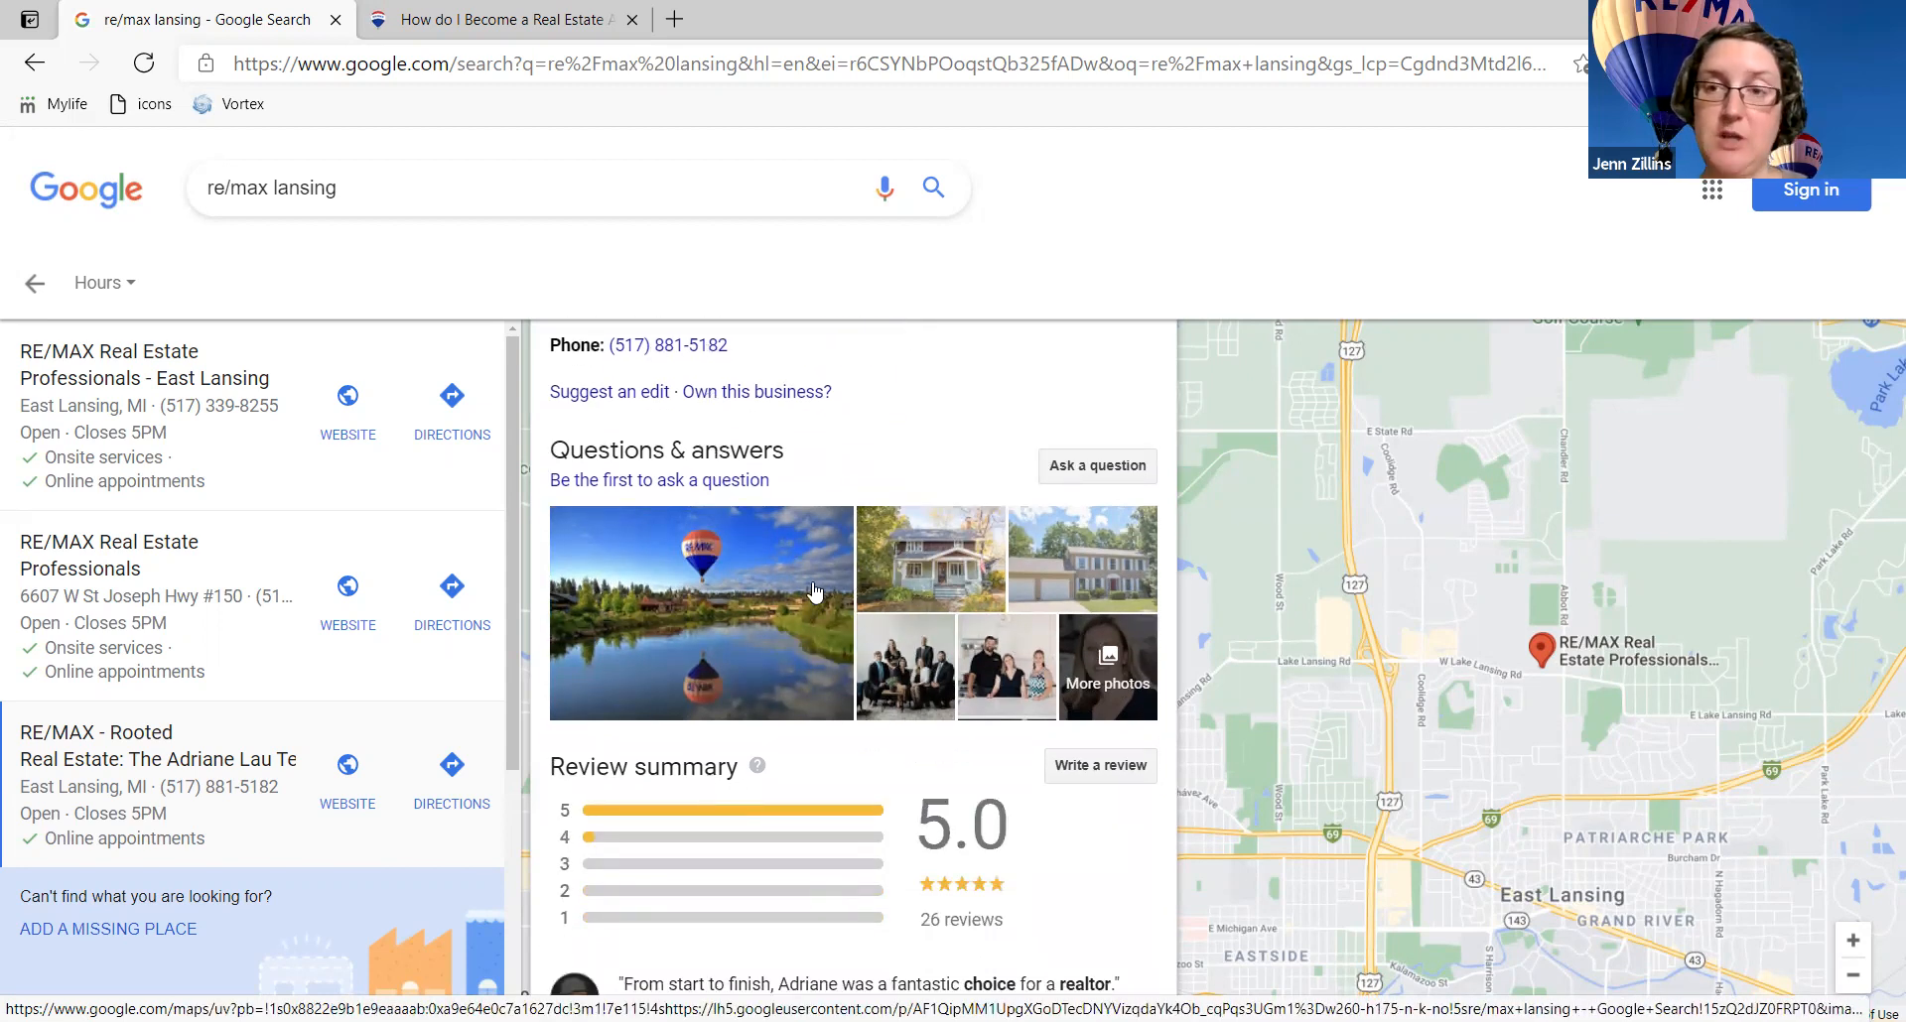
scroll(814, 592, down, 2)
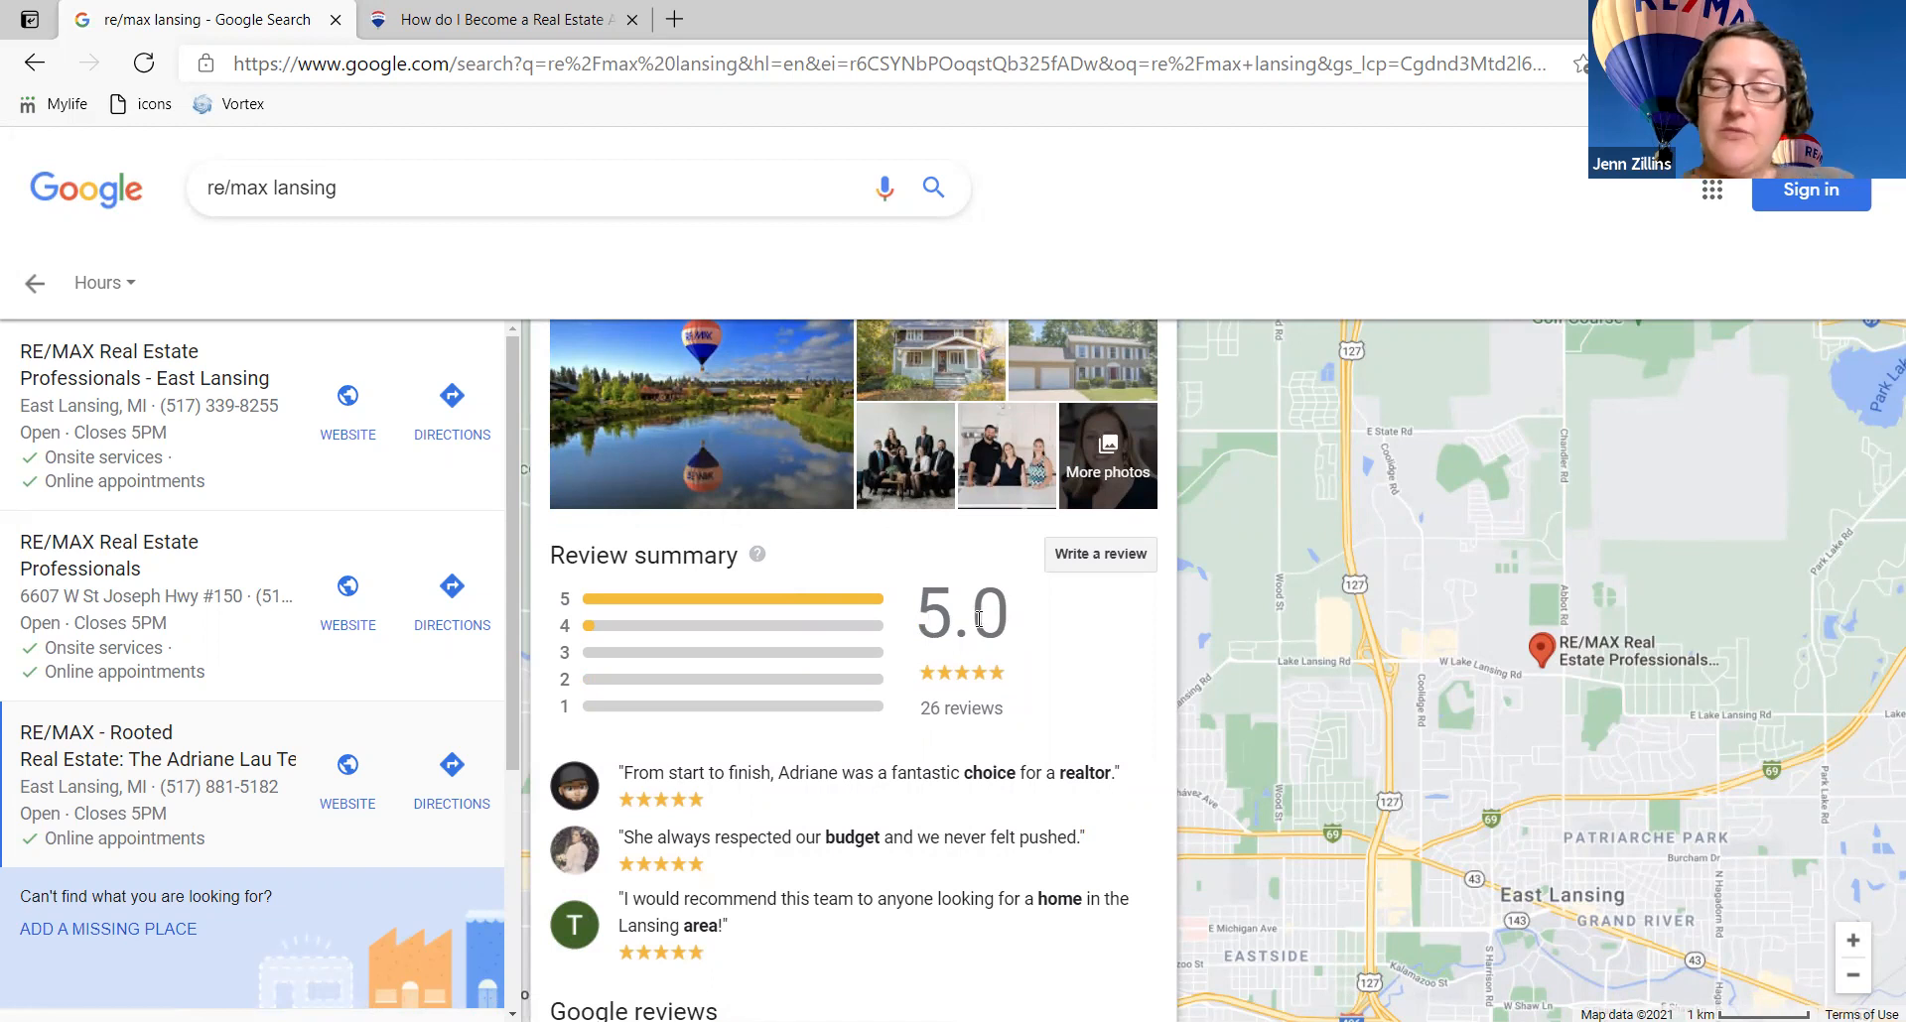
scroll(873, 685, down, 2)
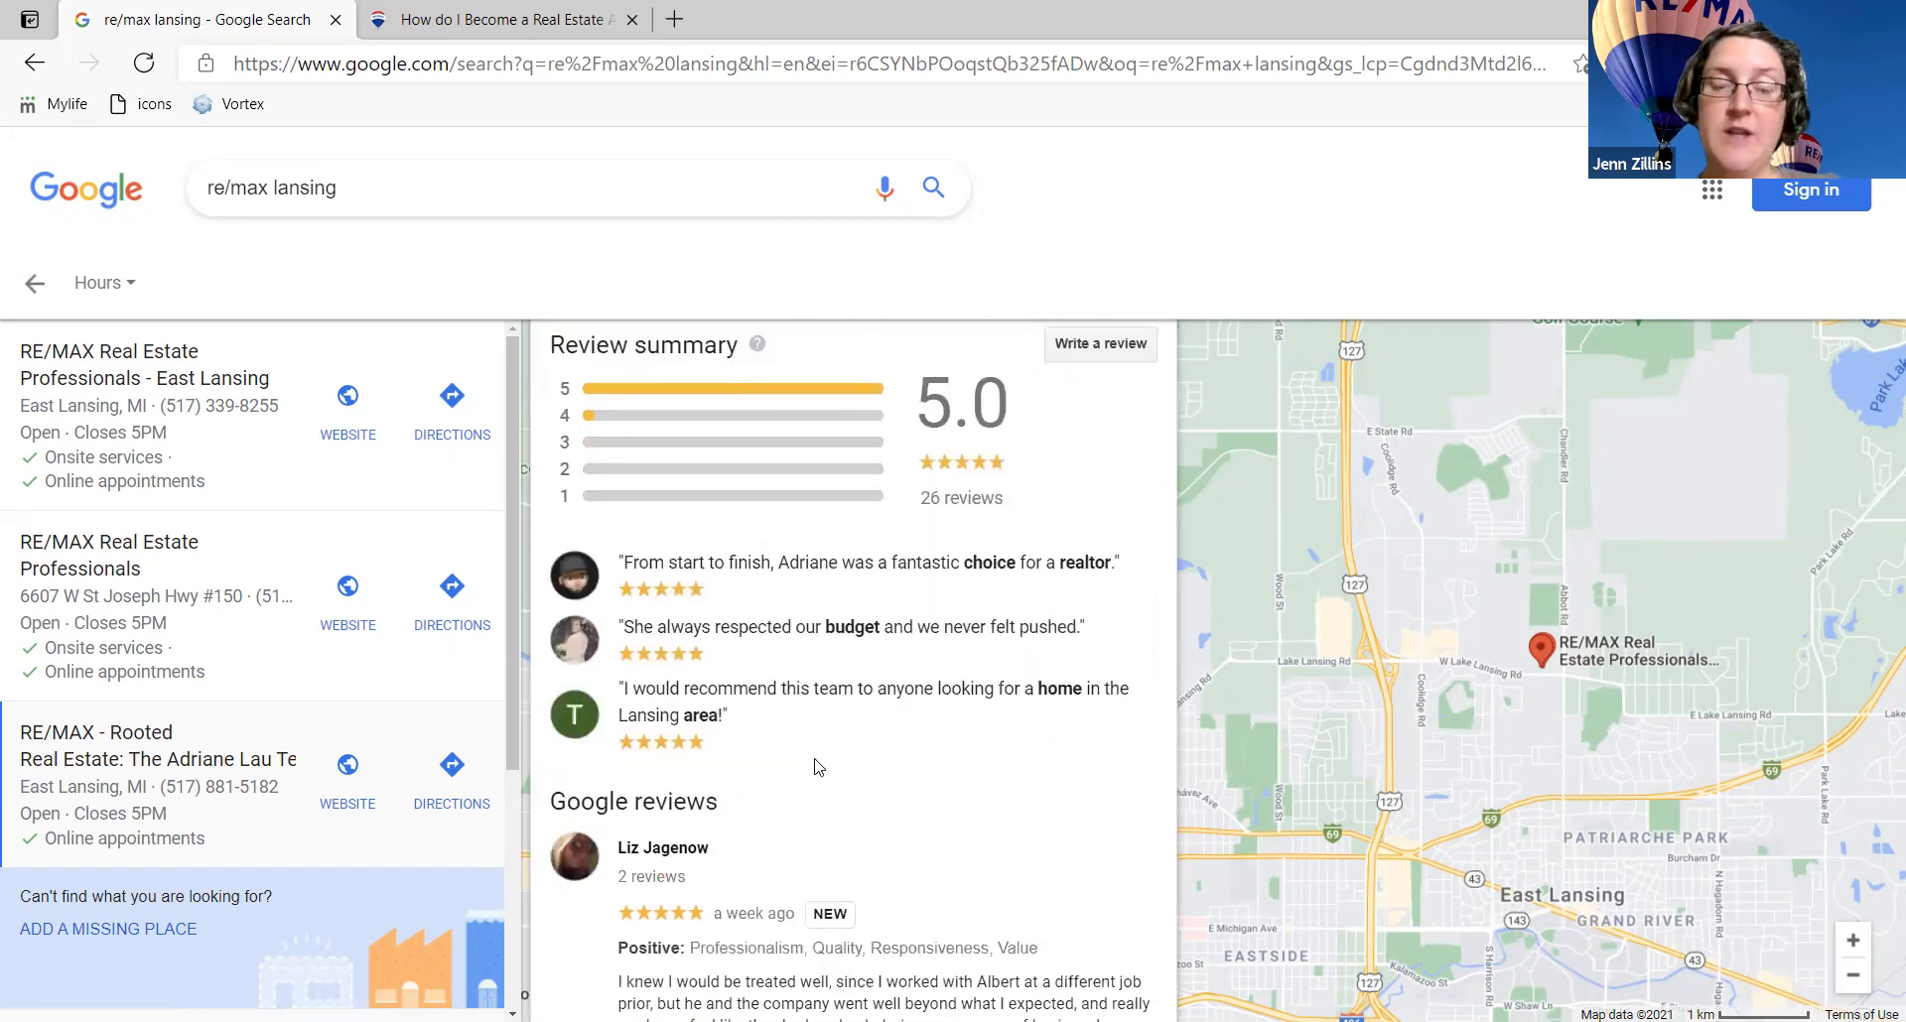
scroll(814, 767, down, 4)
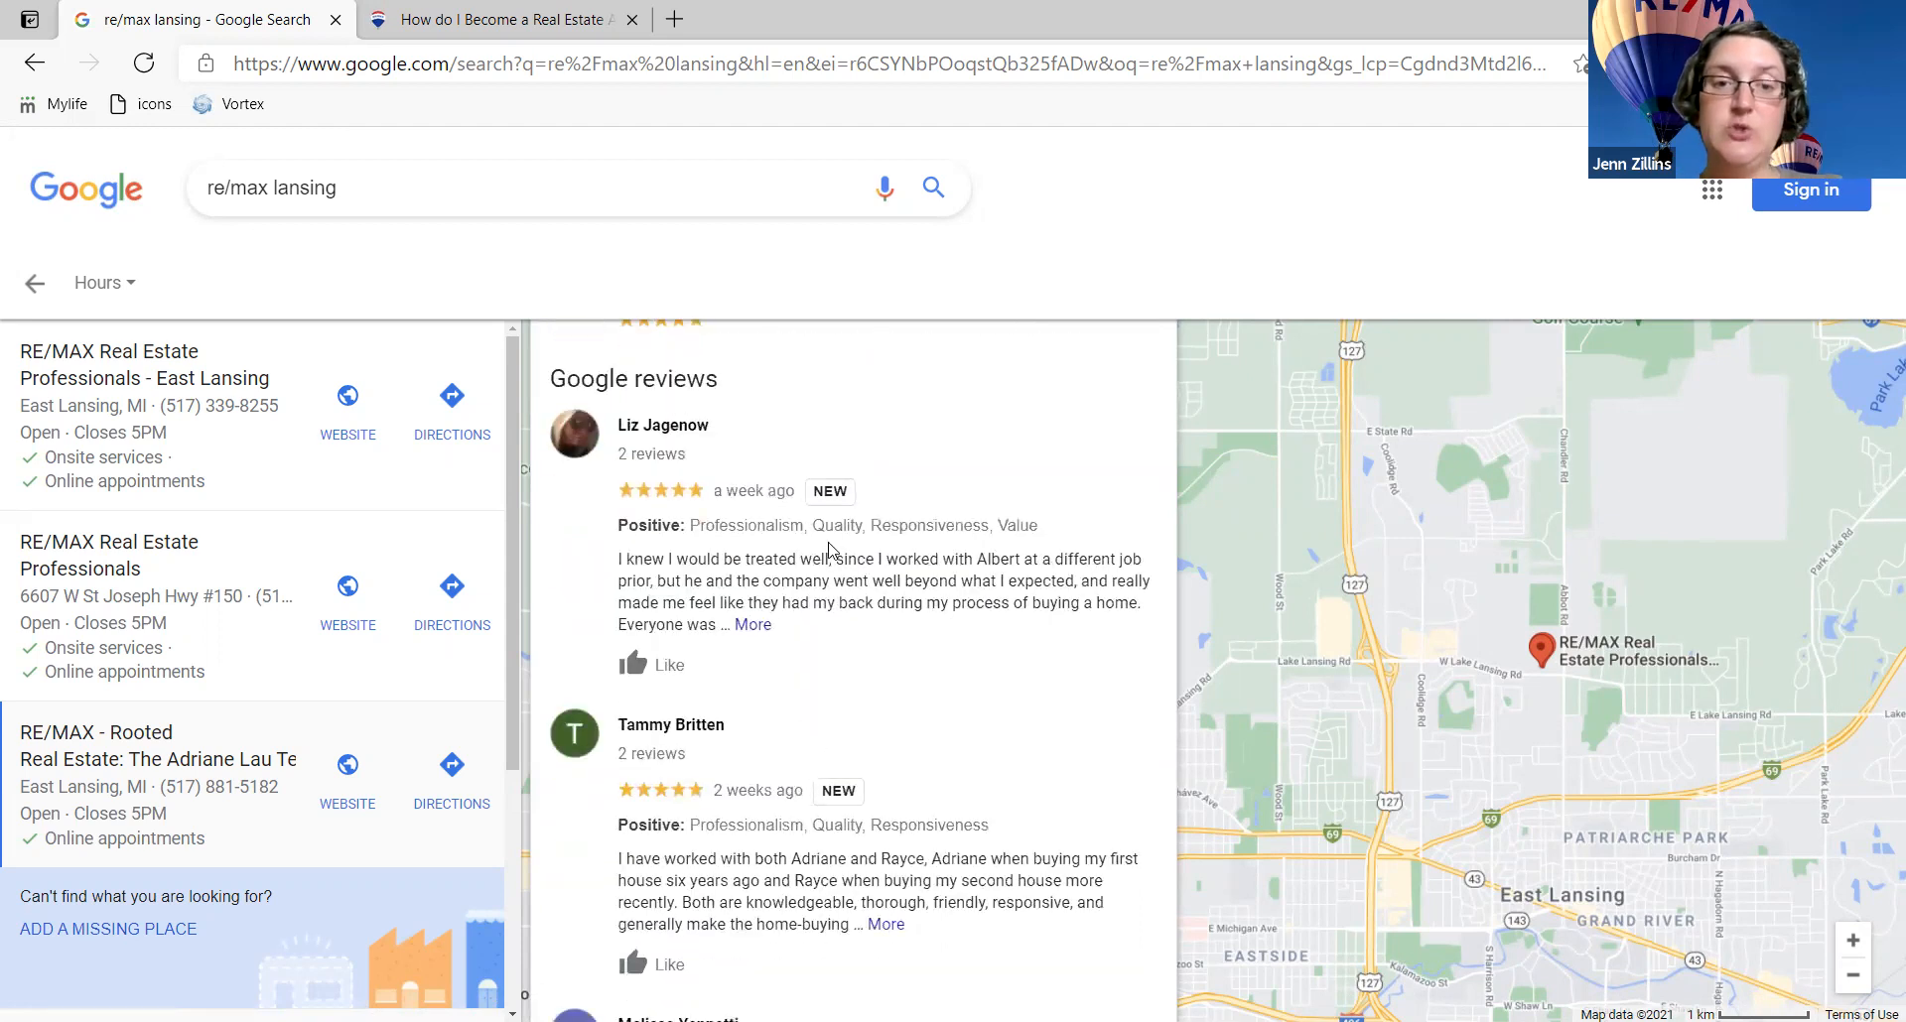
scroll(818, 647, down, 5)
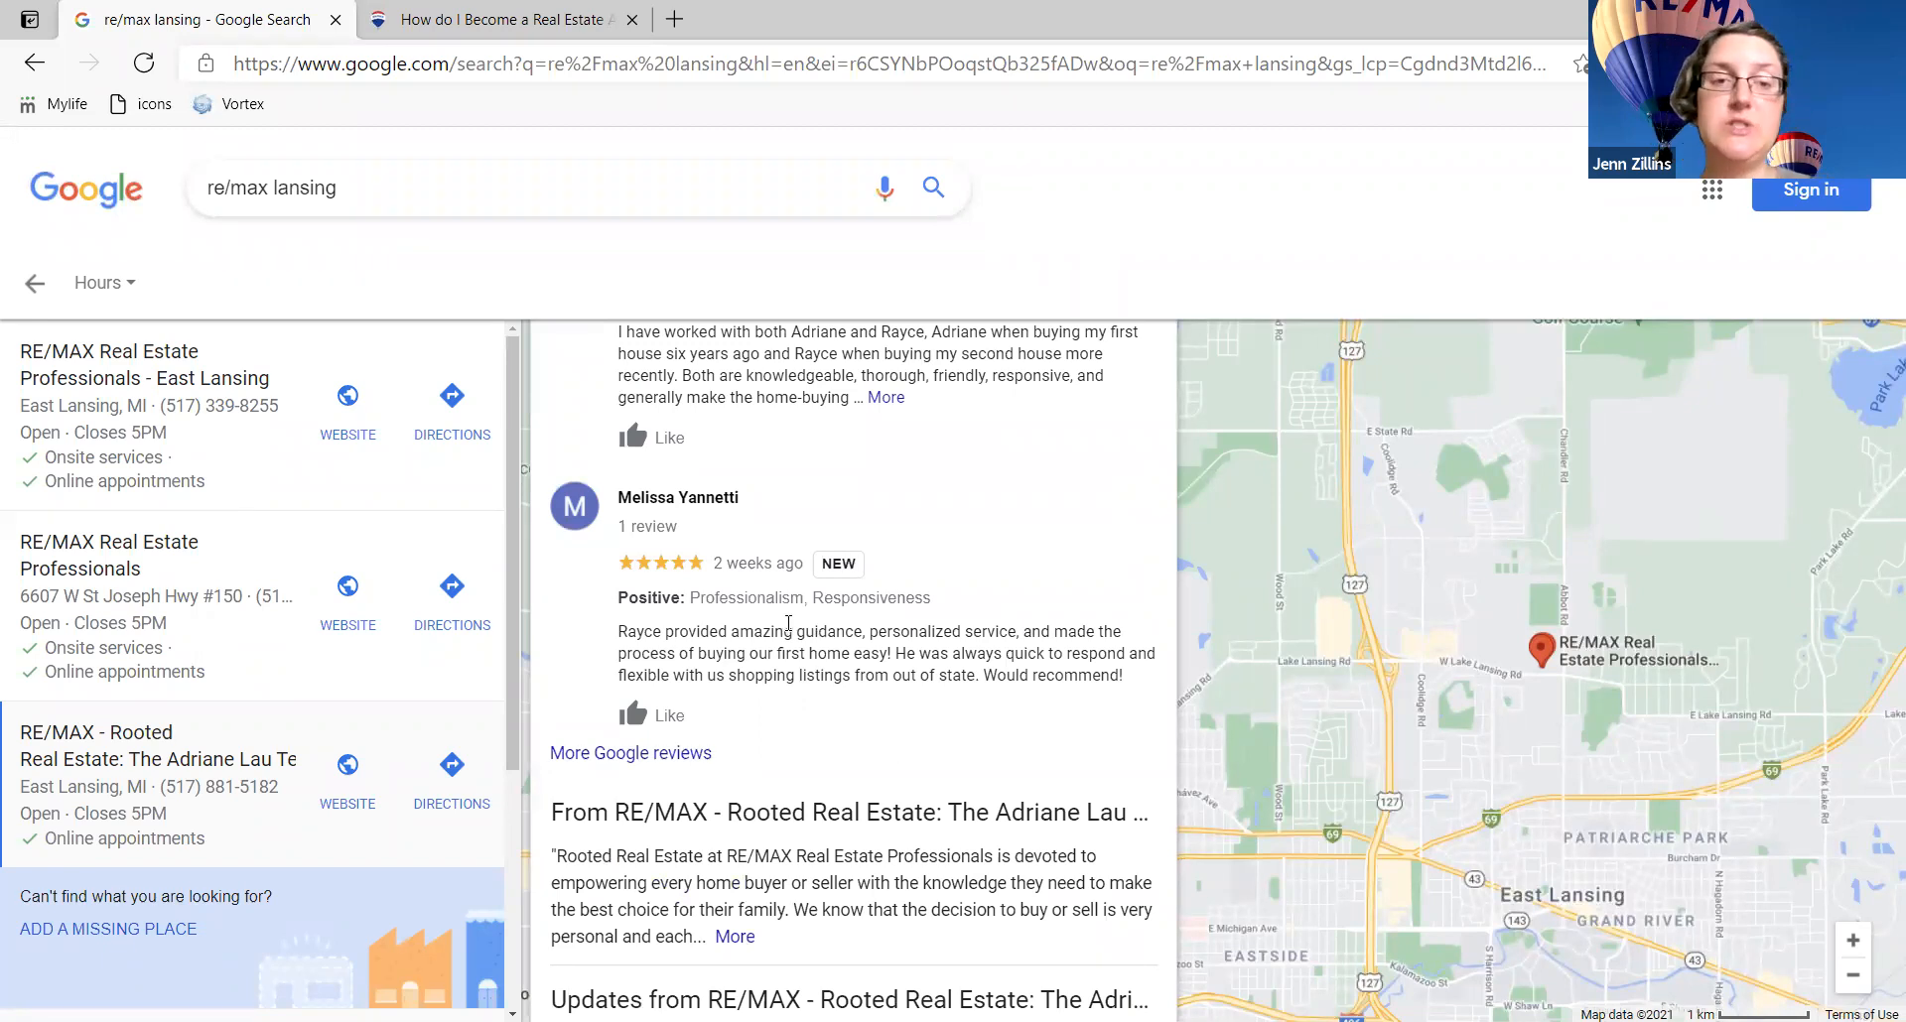
scroll(788, 623, down, 8)
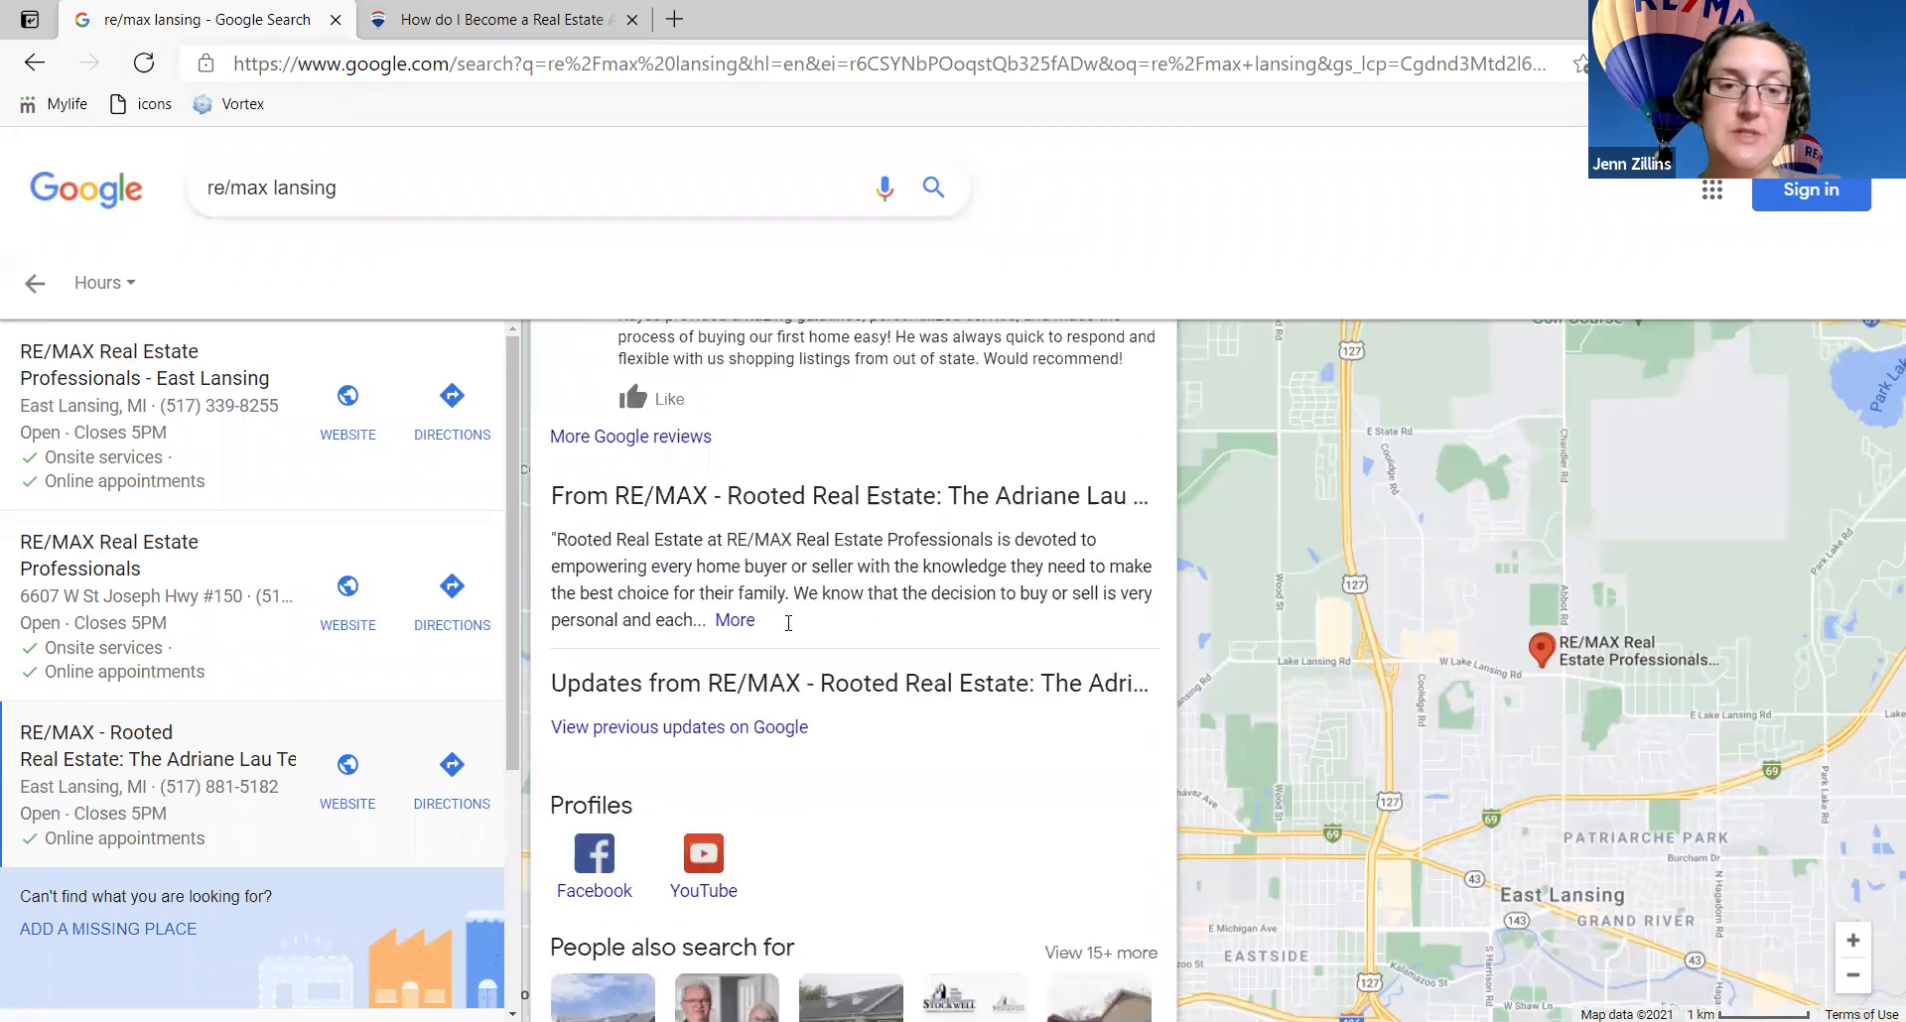
Step: Switch between the East Lansing office and Rooted Real Estate listings, ending on the East Lansing office
click(174, 387)
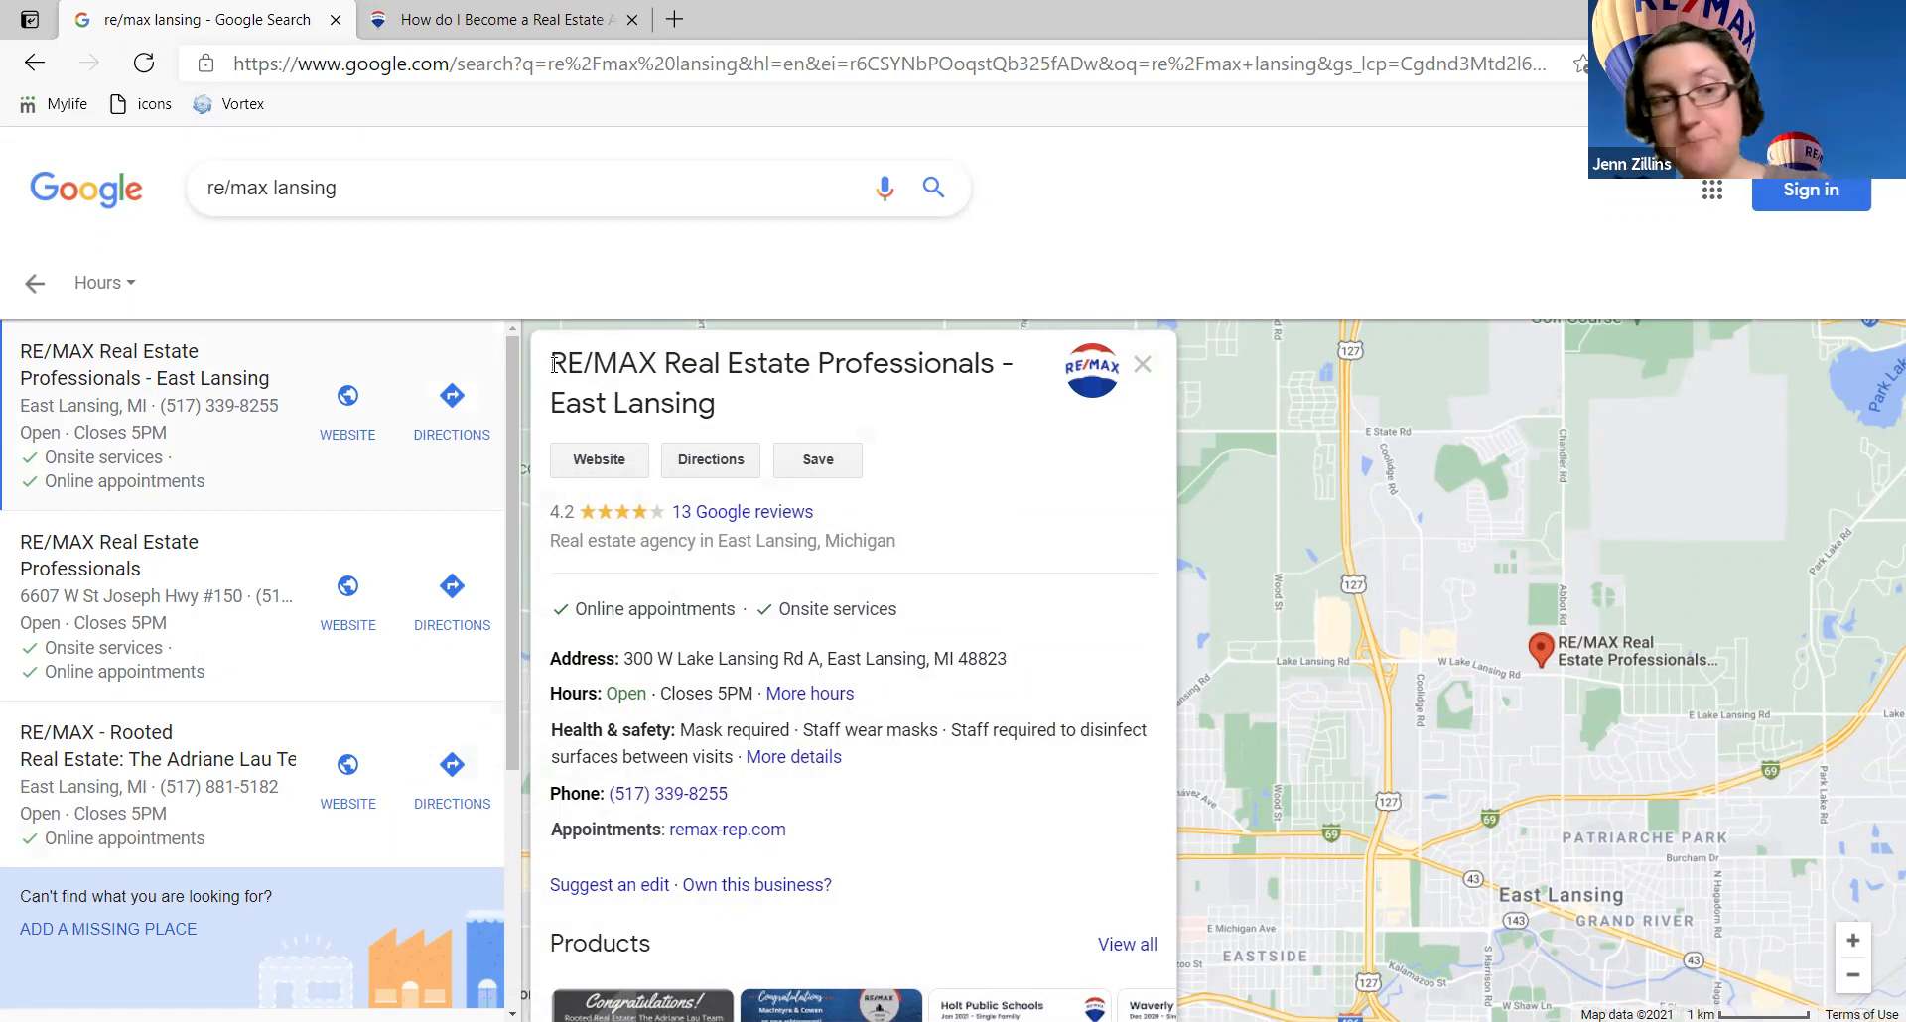
click(161, 762)
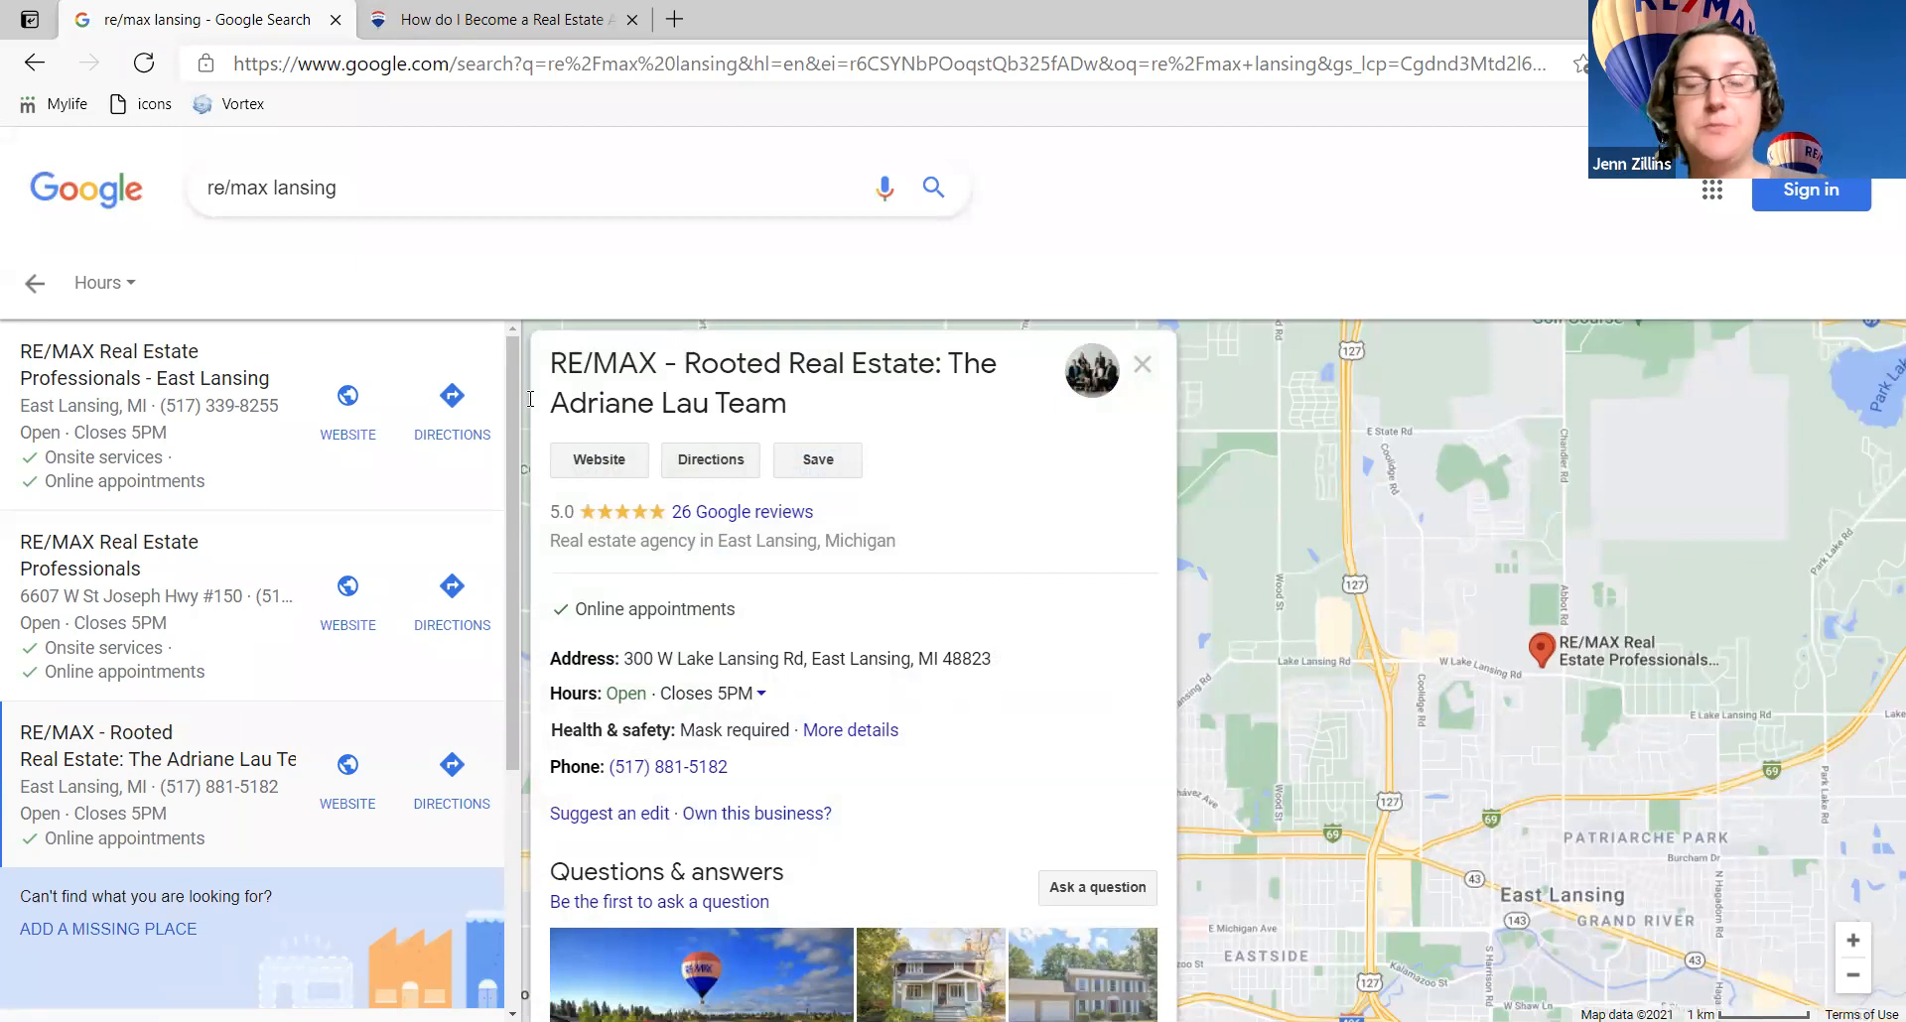
click(177, 387)
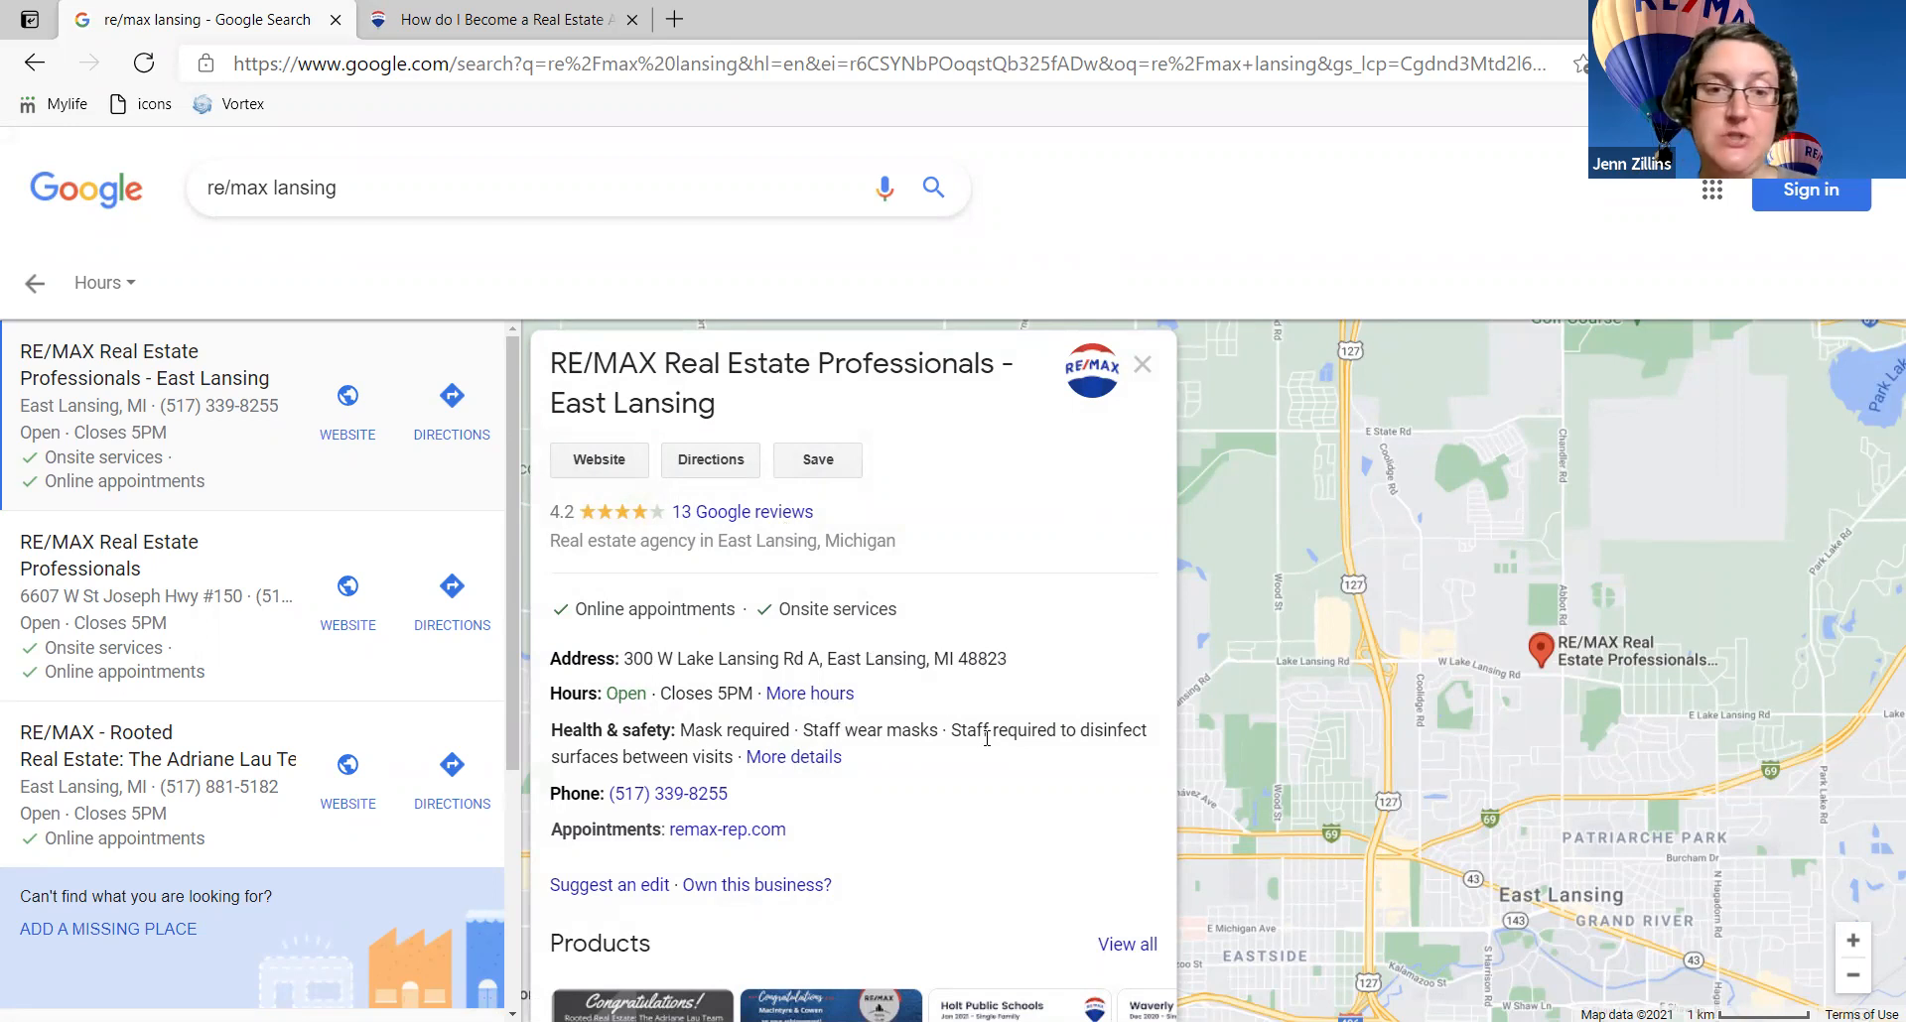
scroll(987, 740, down, 1)
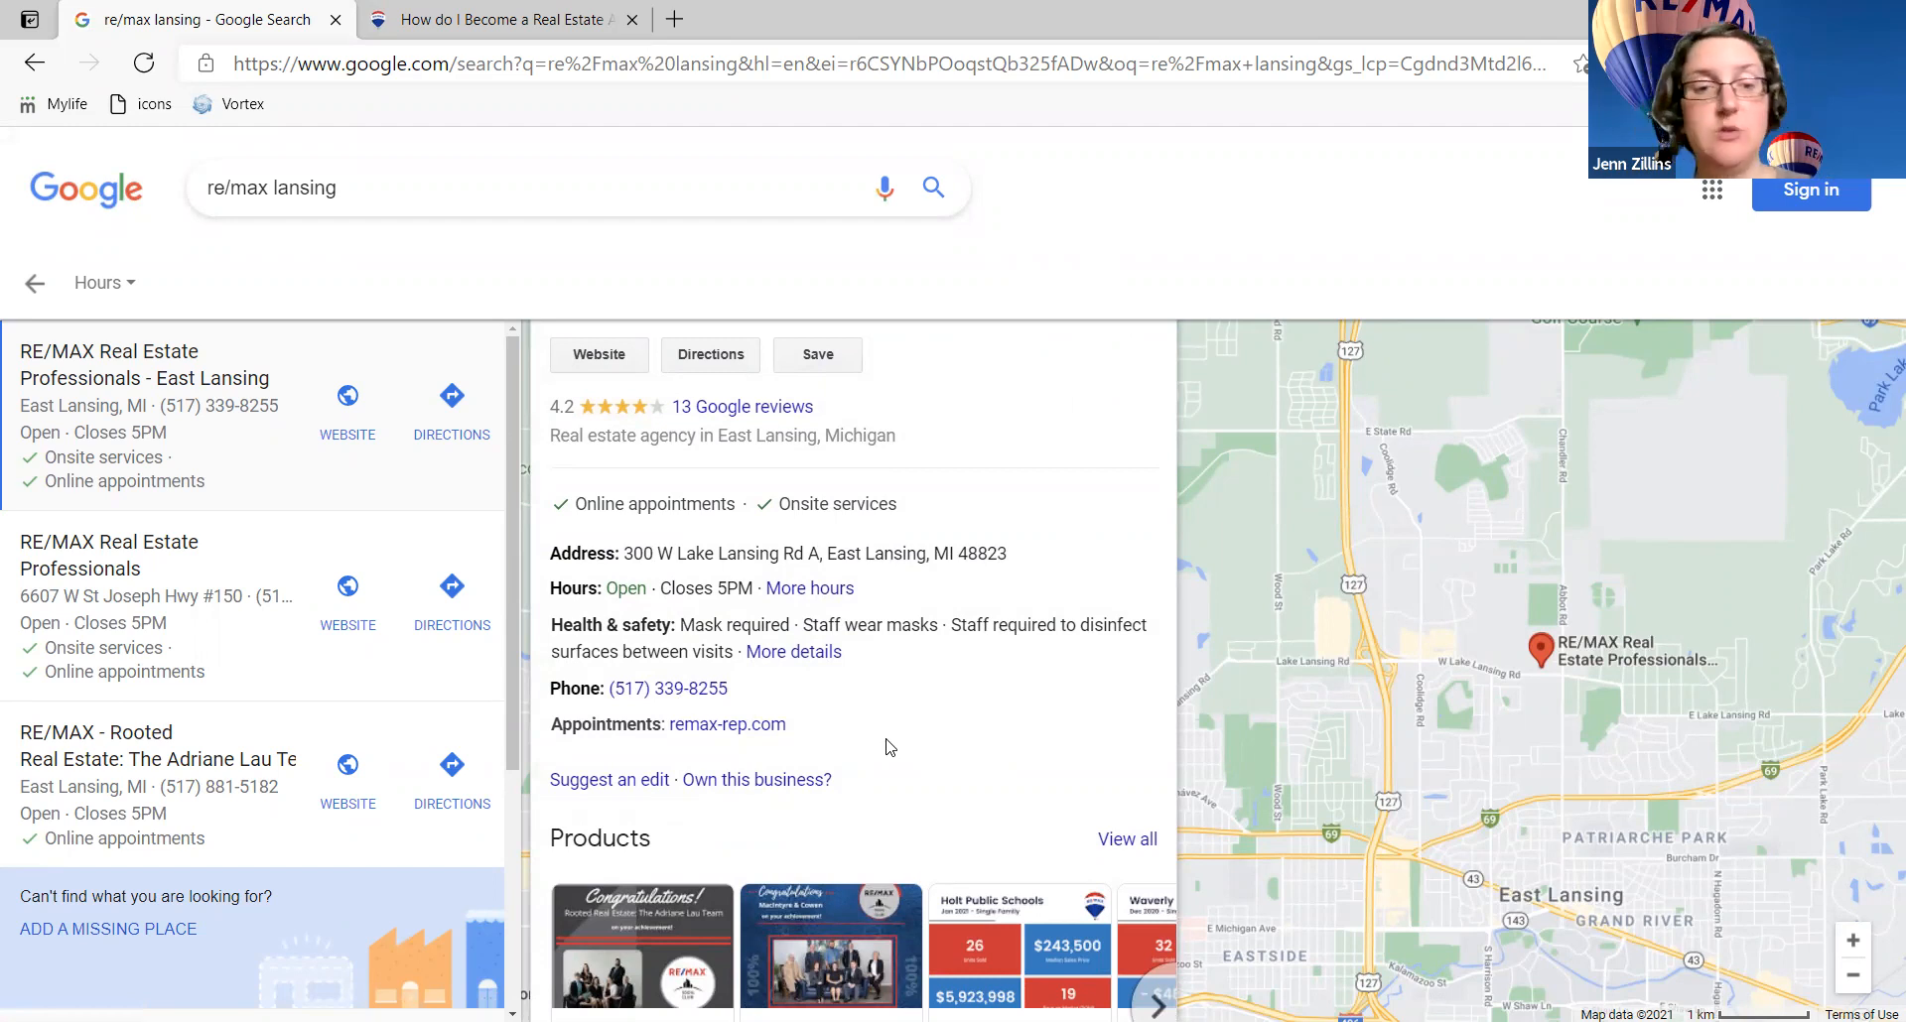
scroll(885, 741, down, 2)
scroll(770, 712, down, 5)
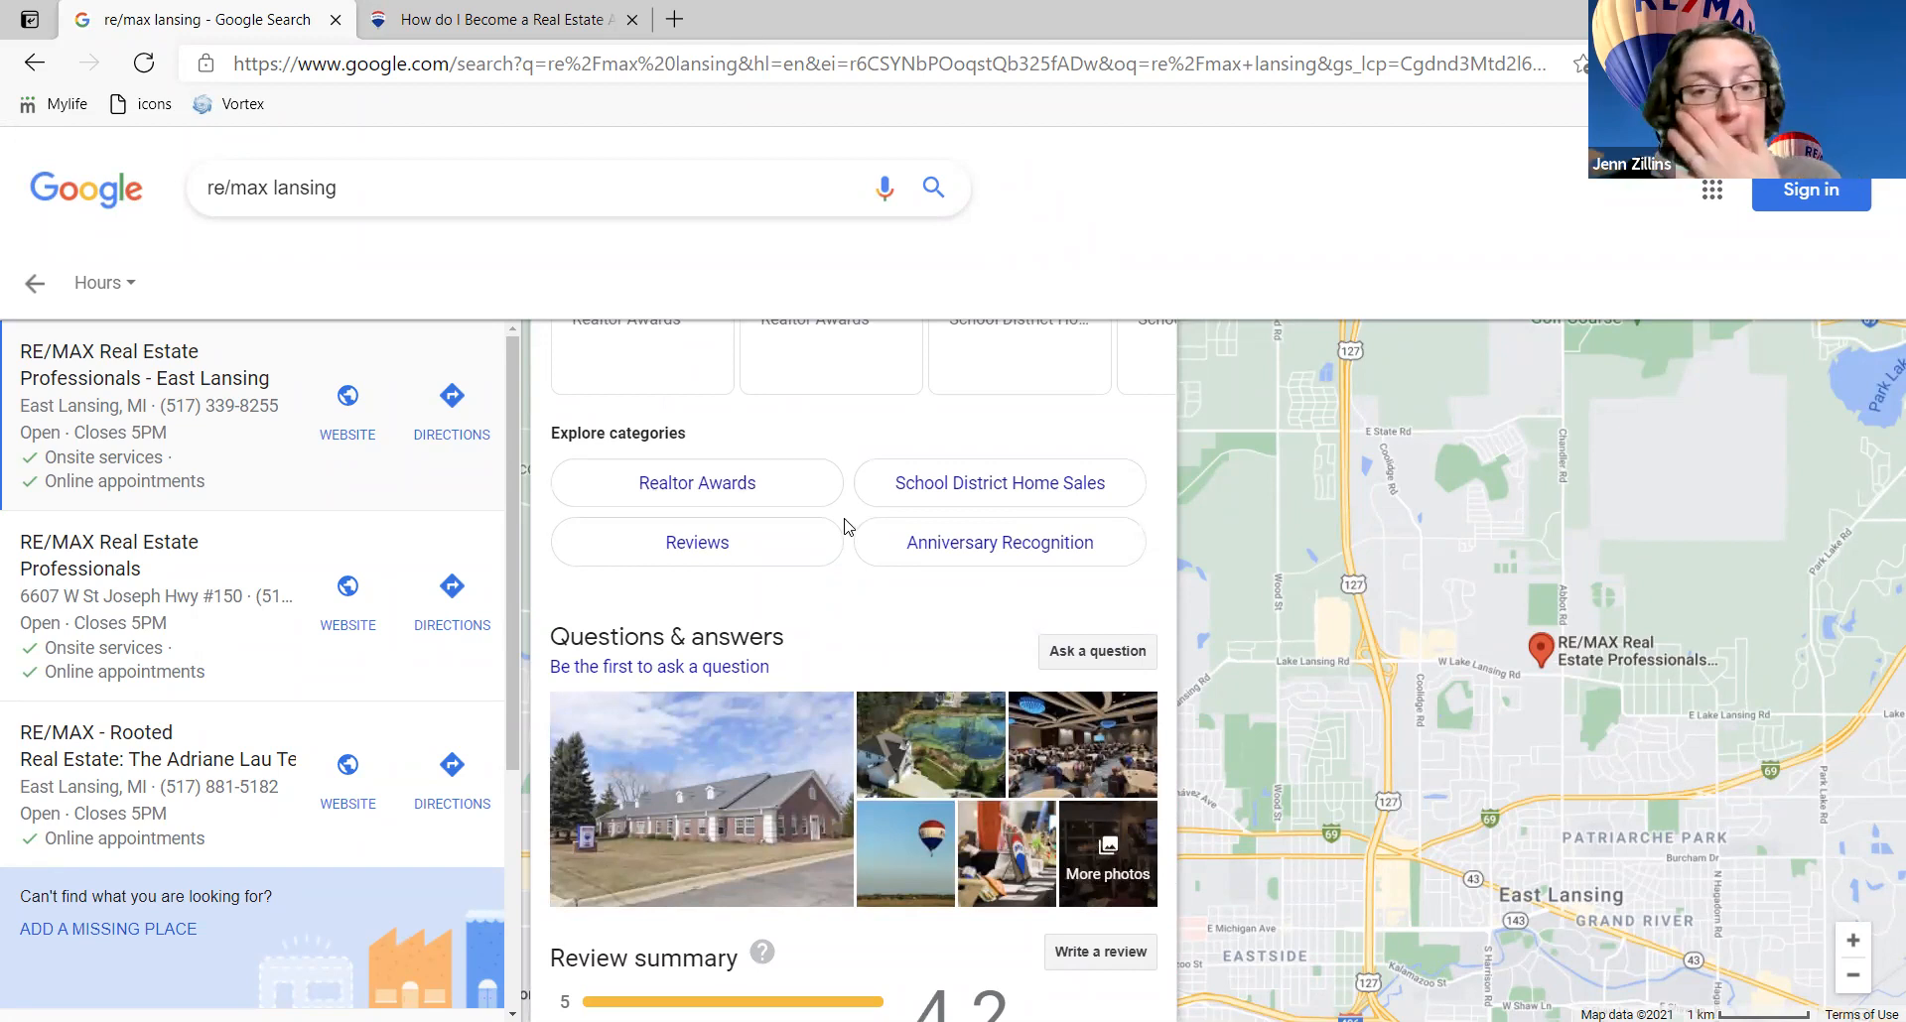
scroll(850, 536, down, 1)
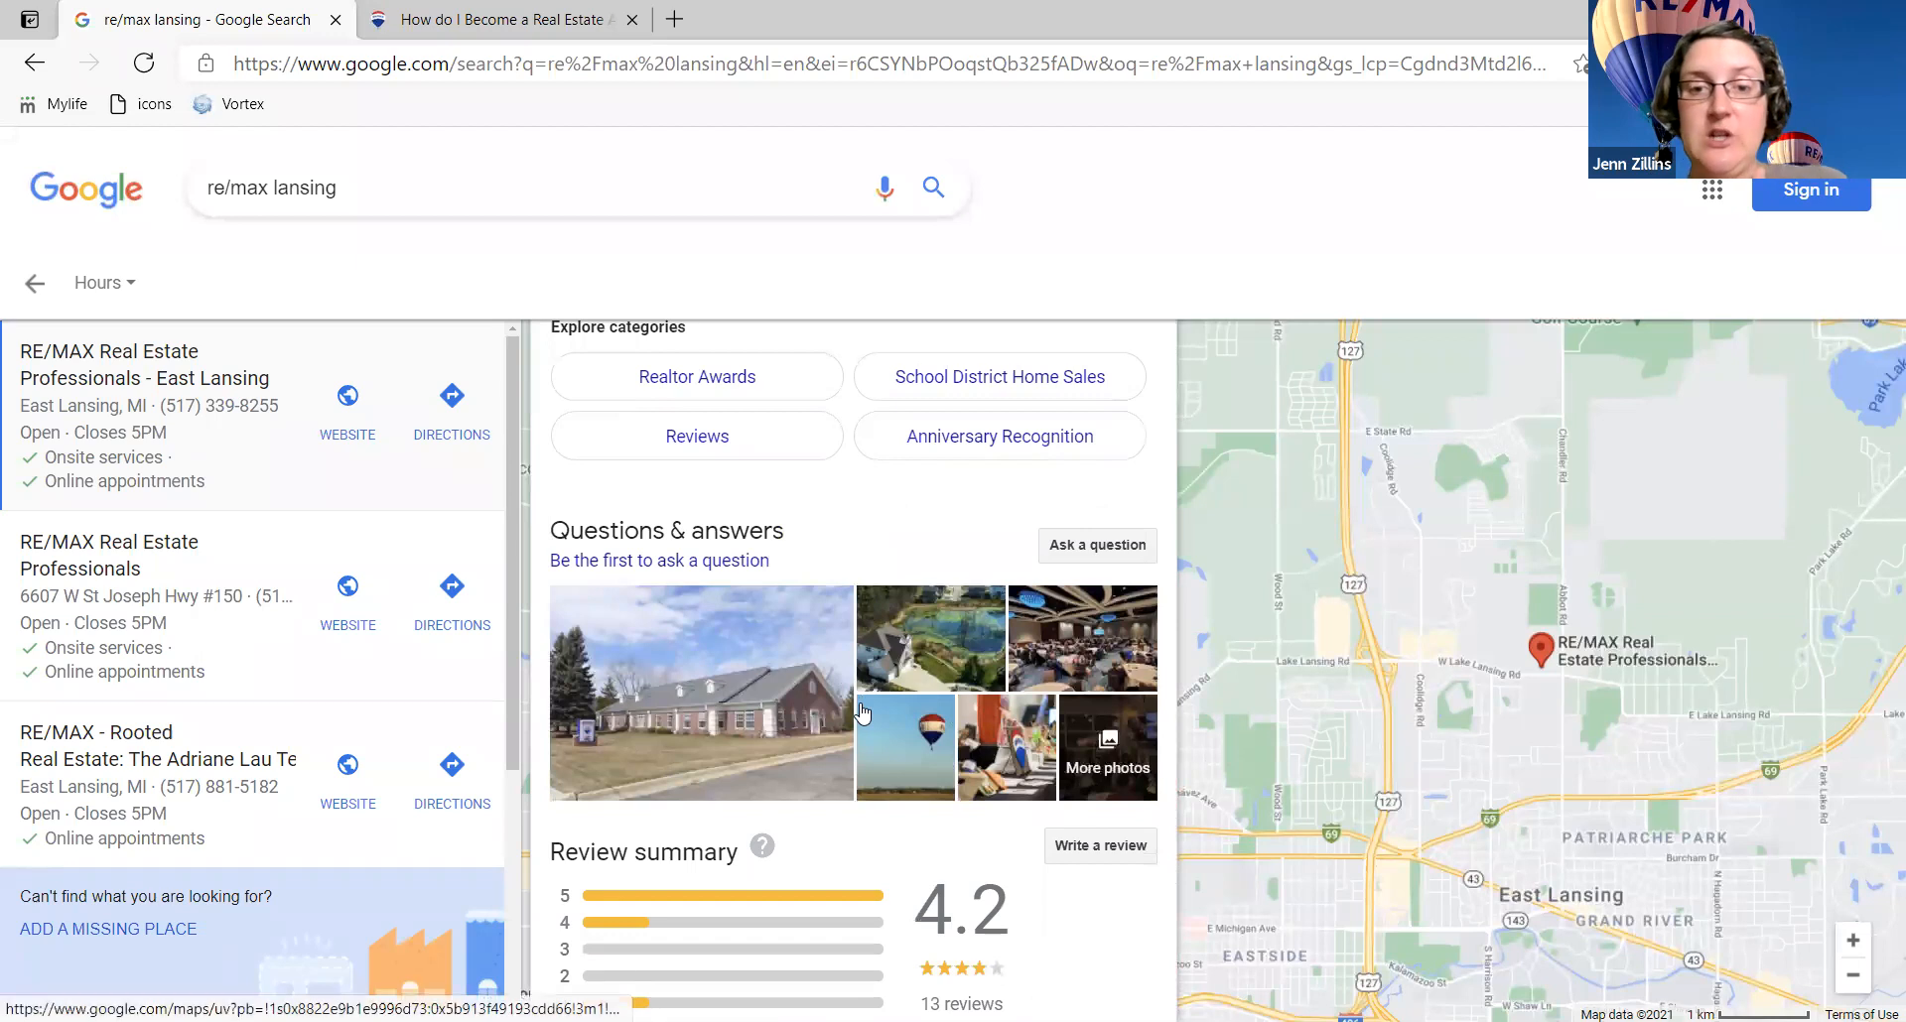
scroll(861, 713, down, 2)
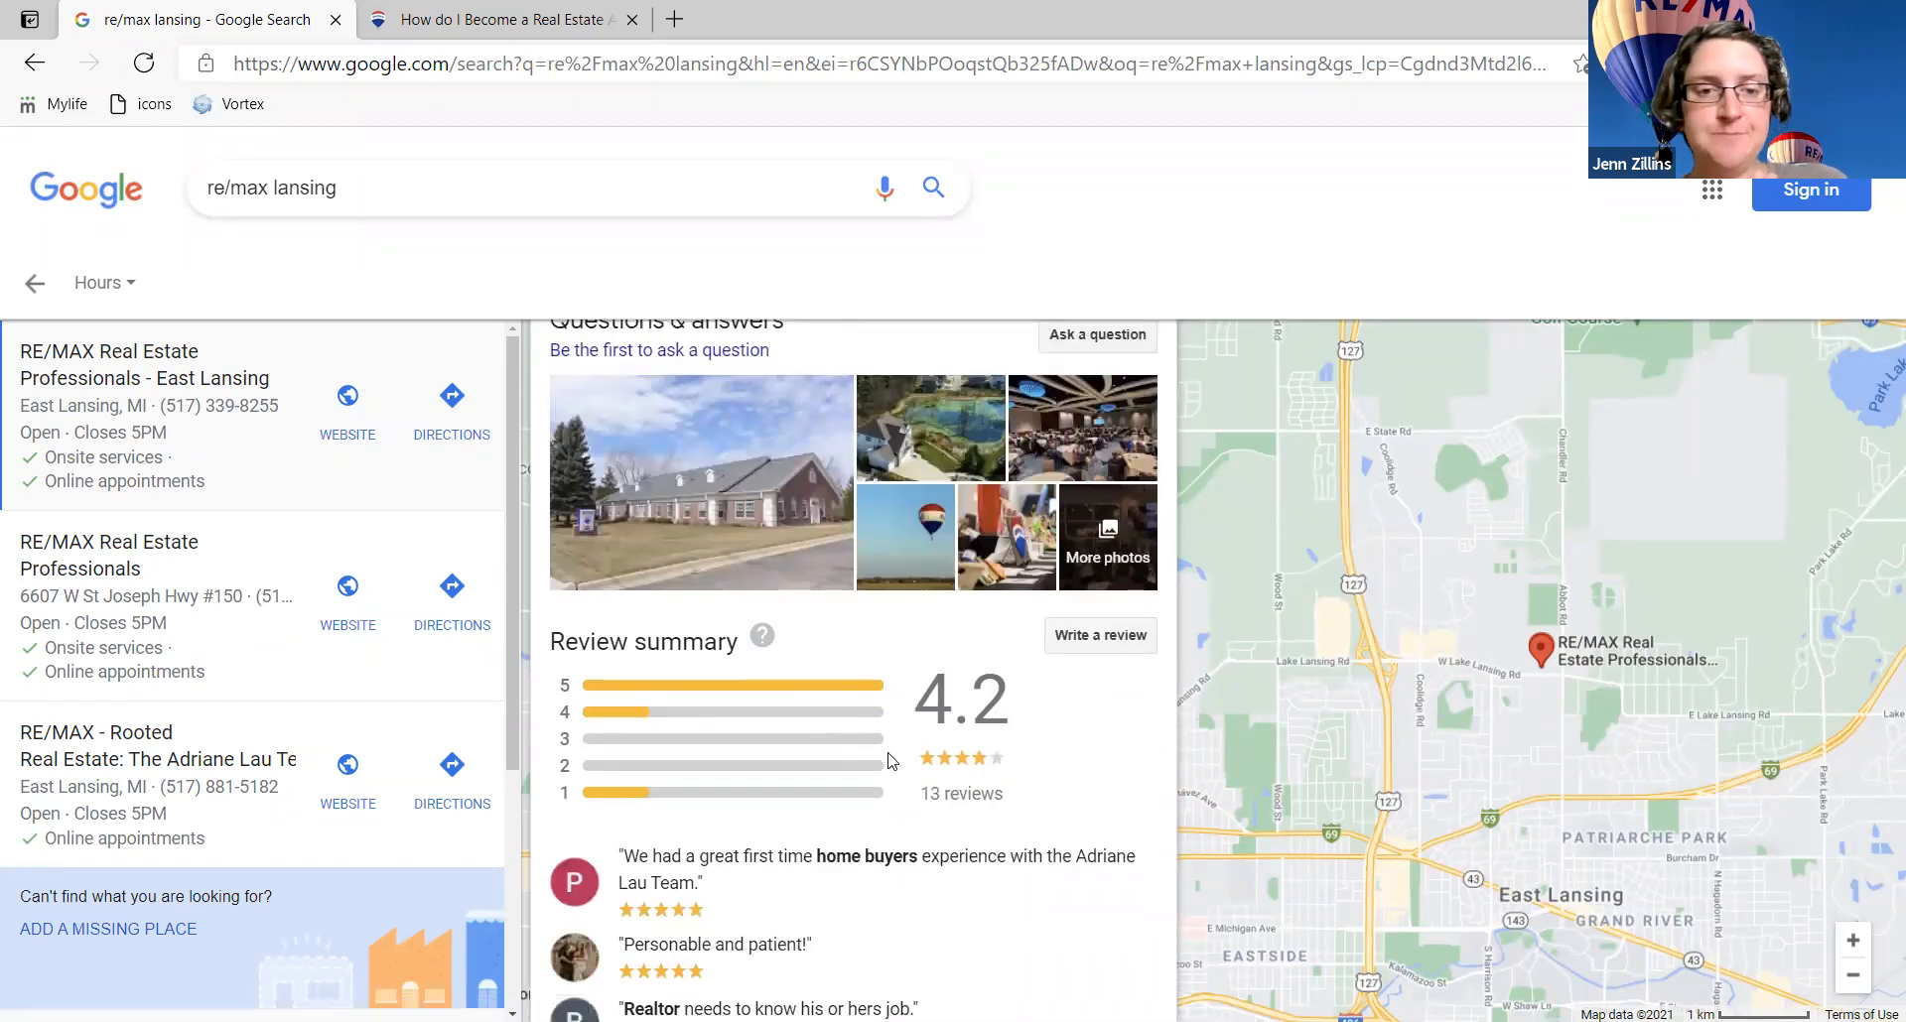
scroll(996, 730, down, 2)
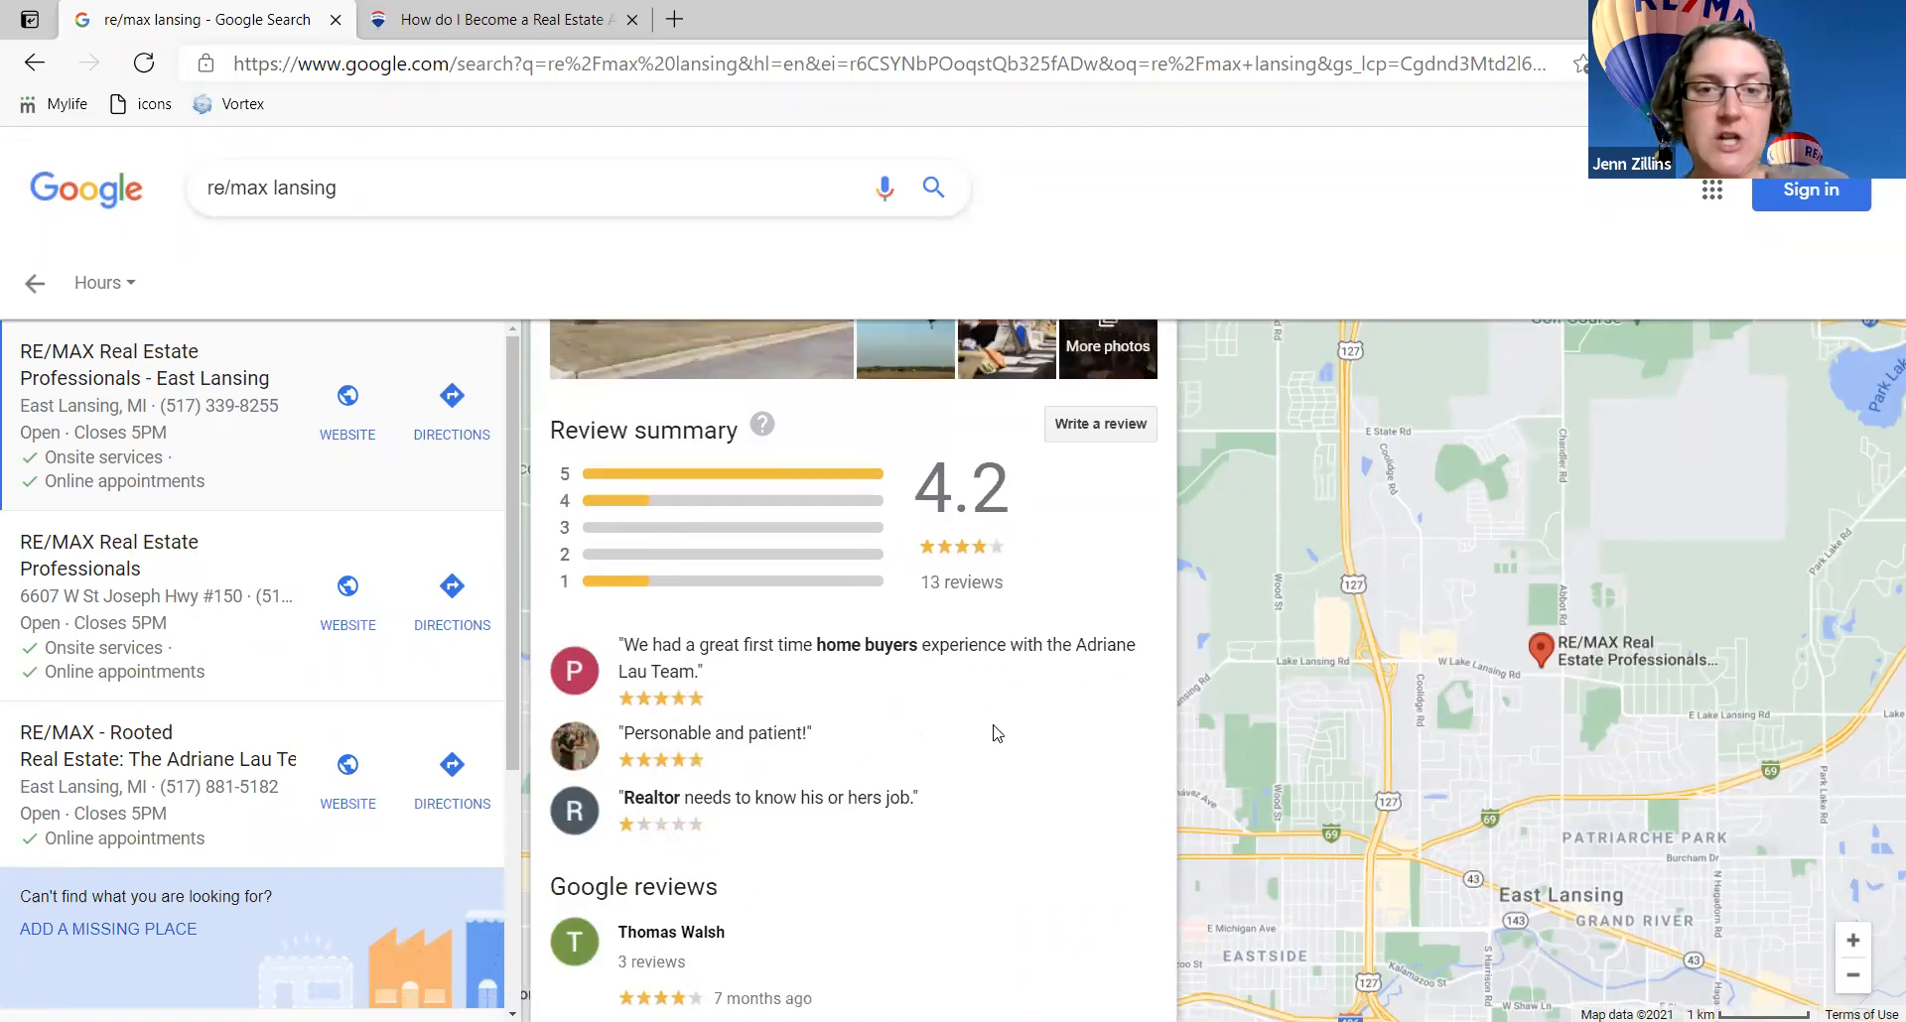
scroll(995, 732, down, 10)
scroll(996, 733, down, 7)
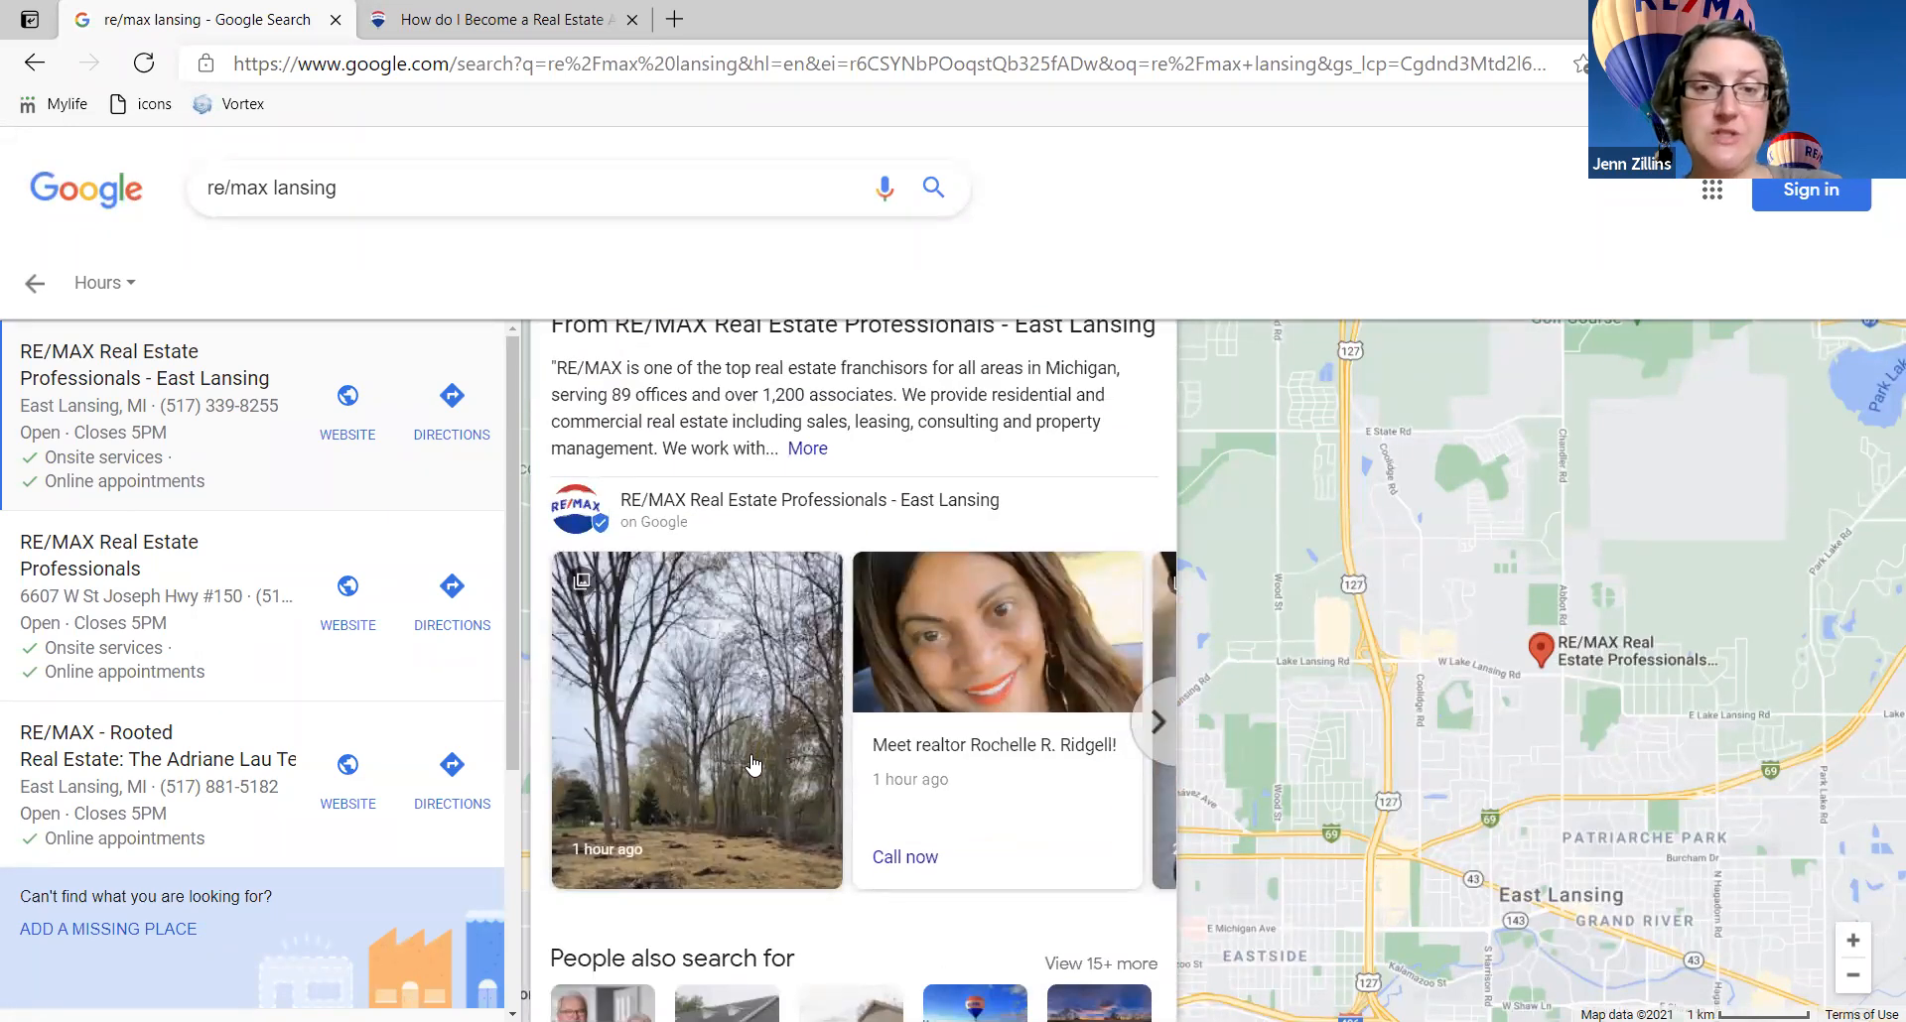
scroll(776, 781, down, 2)
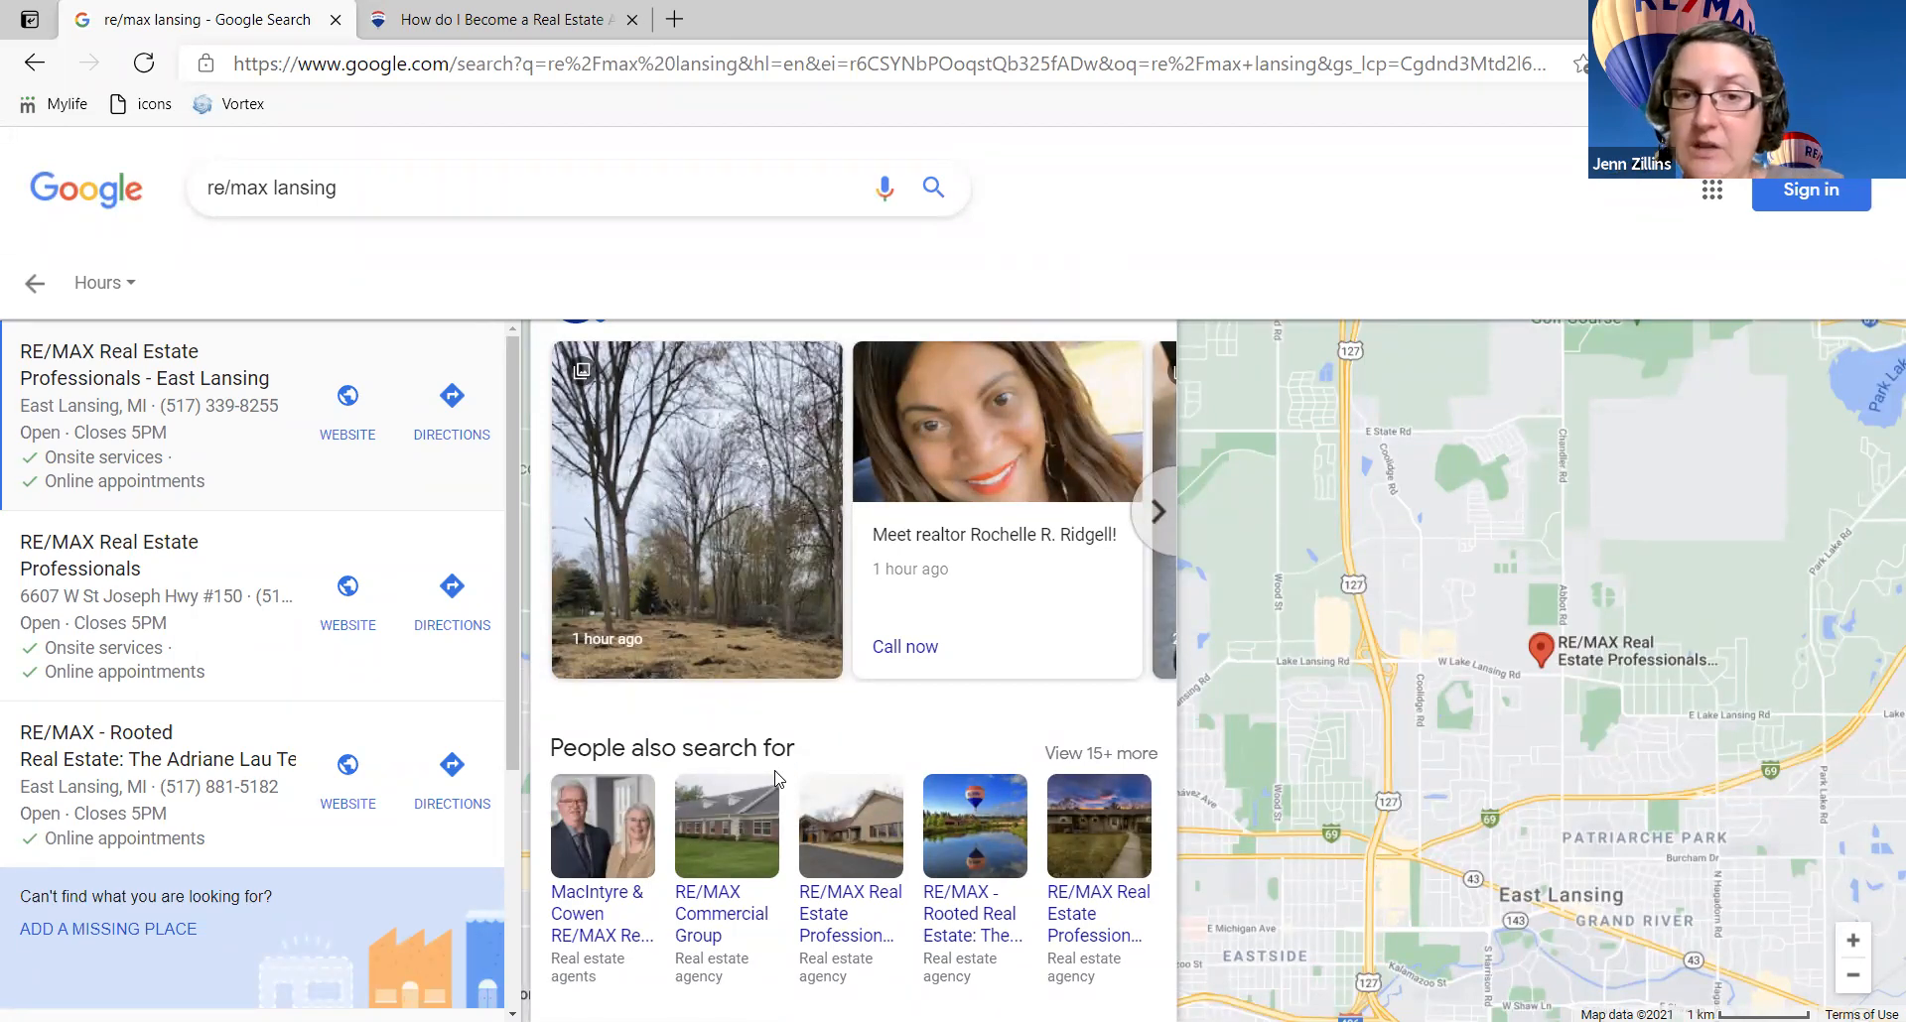
scroll(777, 779, down, 3)
scroll(893, 695, up, 4)
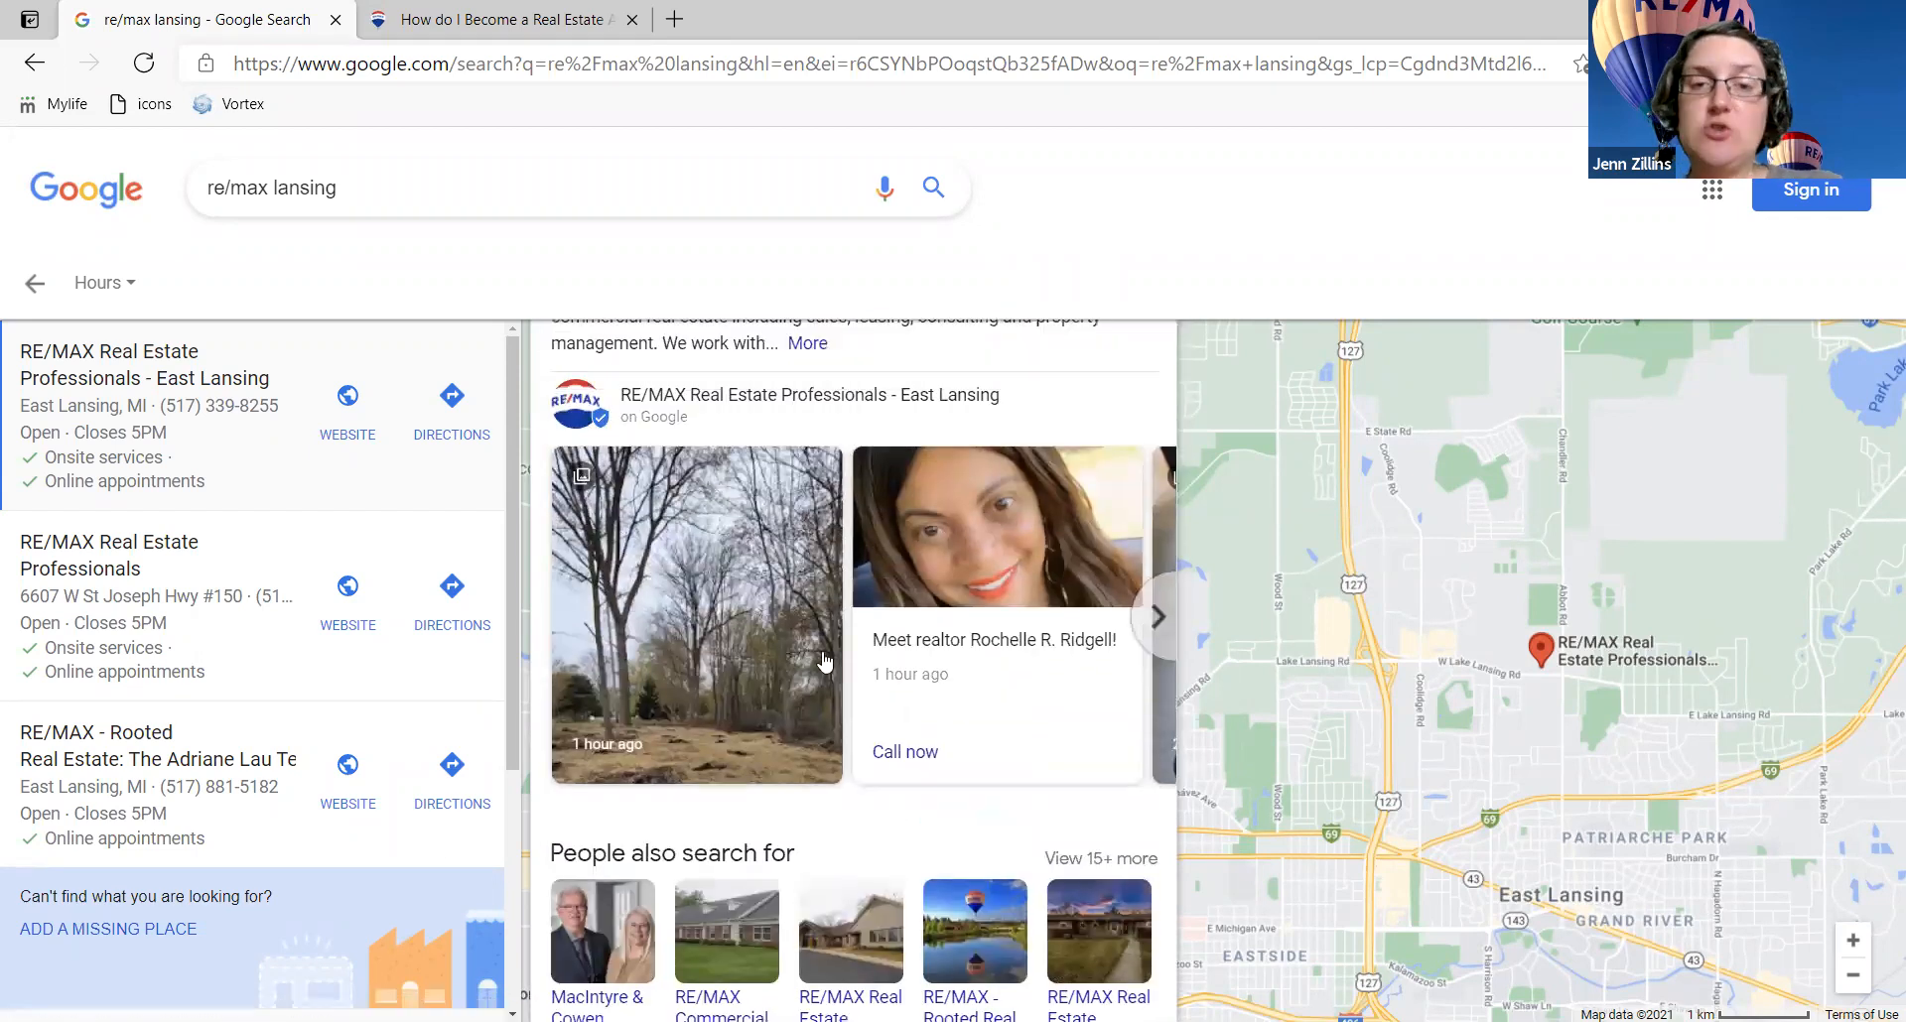
scroll(878, 674, up, 15)
scroll(878, 674, up, 8)
scroll(895, 680, down, 2)
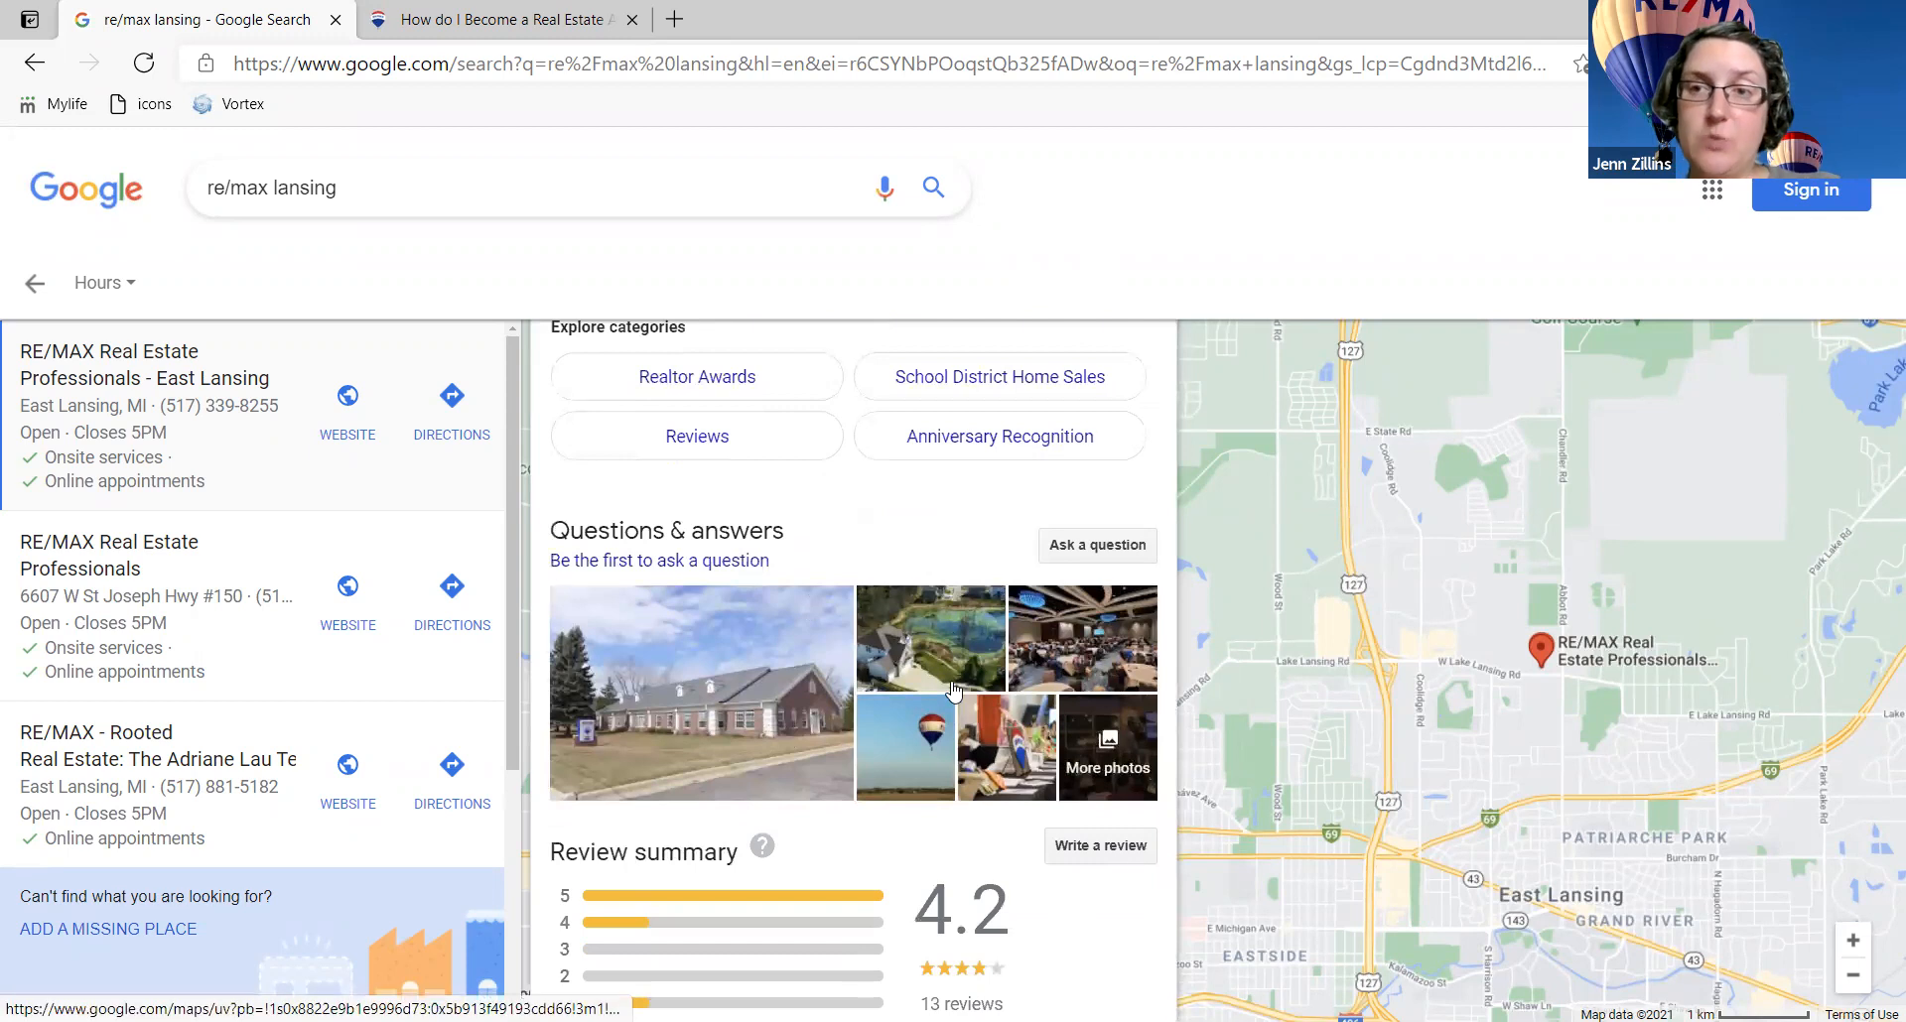
scroll(953, 690, up, 9)
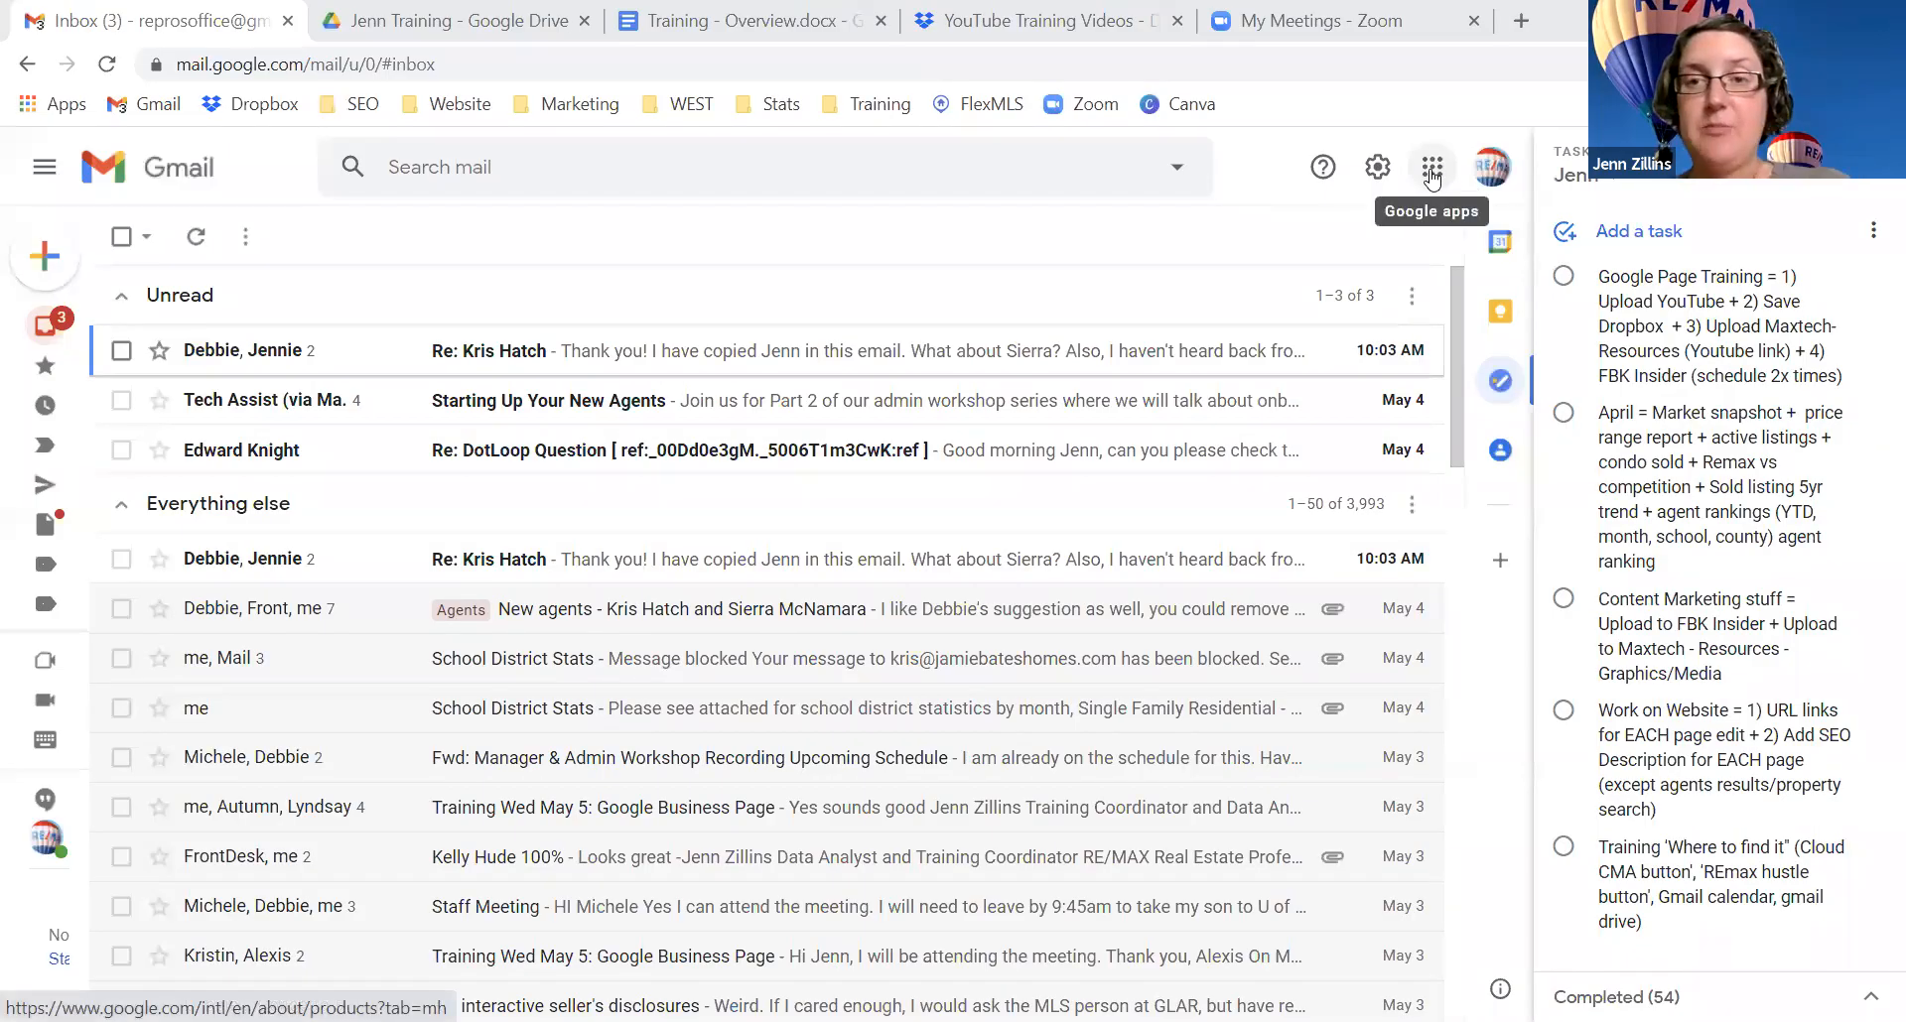
Step: Open the Google apps grid from the Gmail inbox
click(1431, 171)
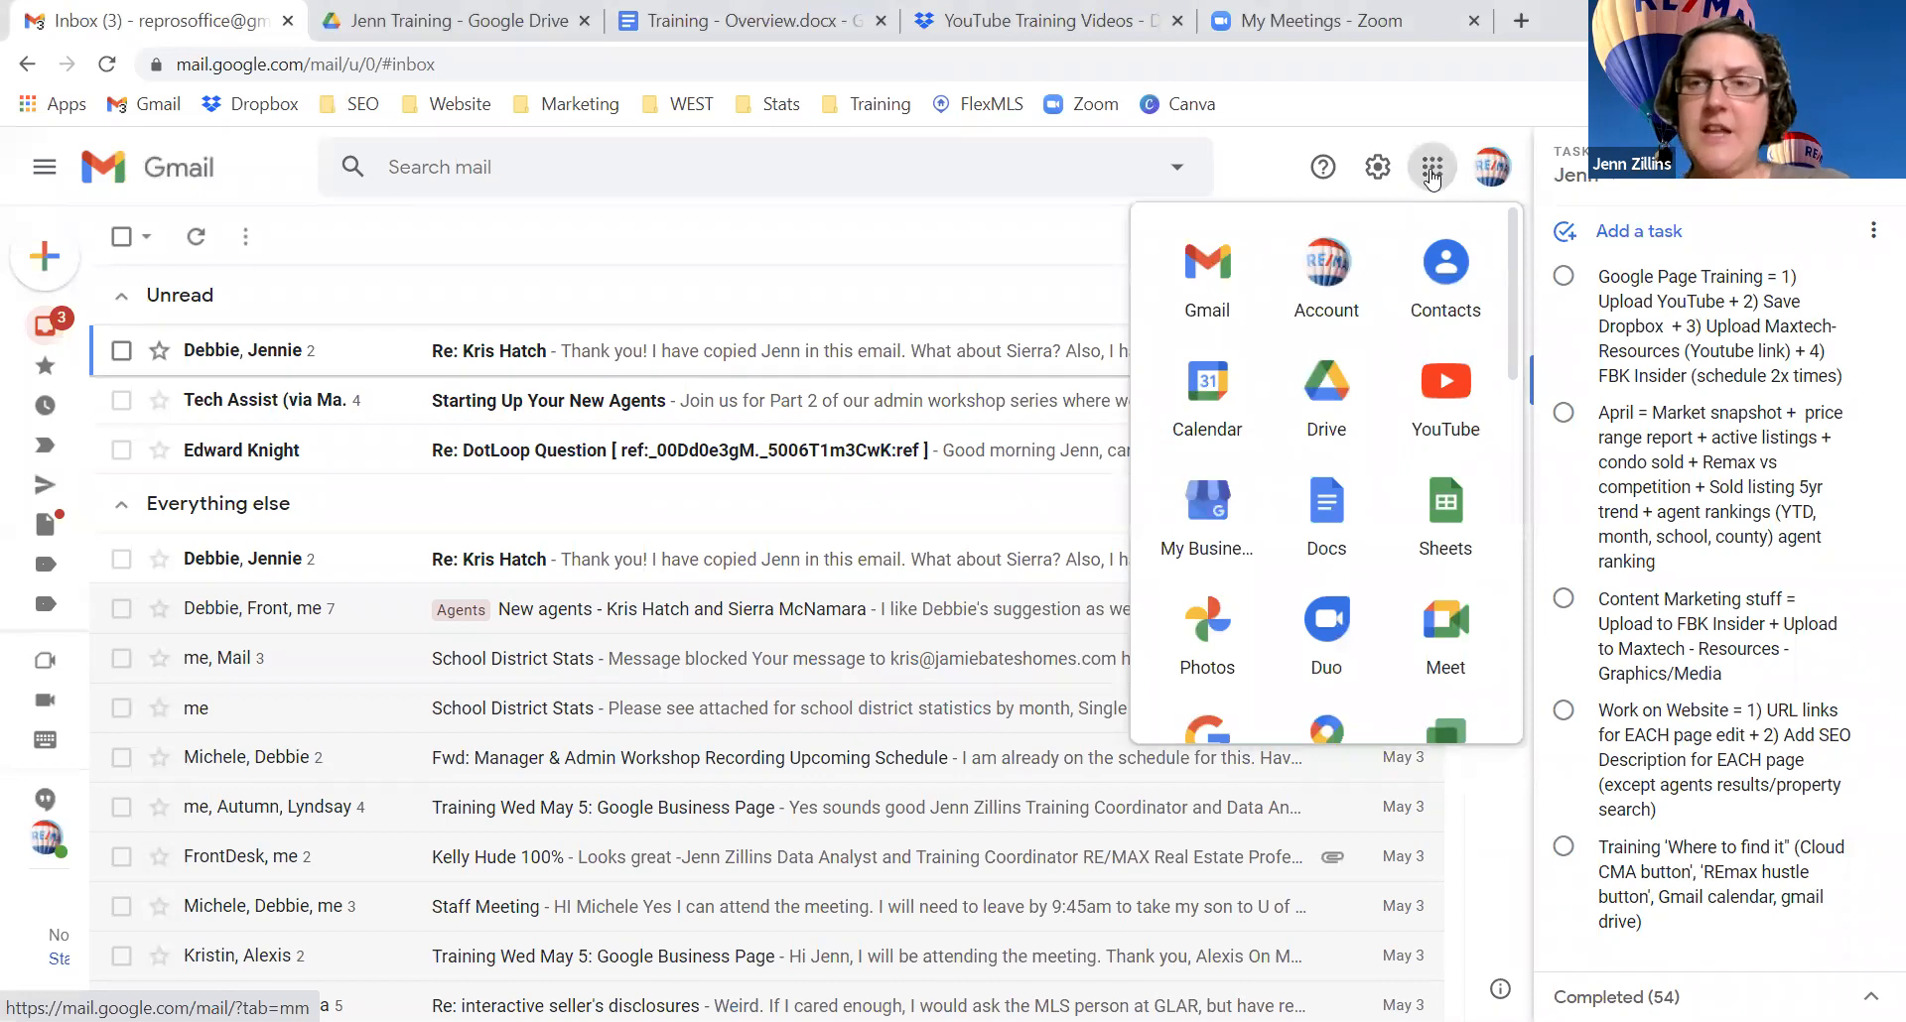
Step: Launch My Business from the Google apps list in a new tab
click(1430, 181)
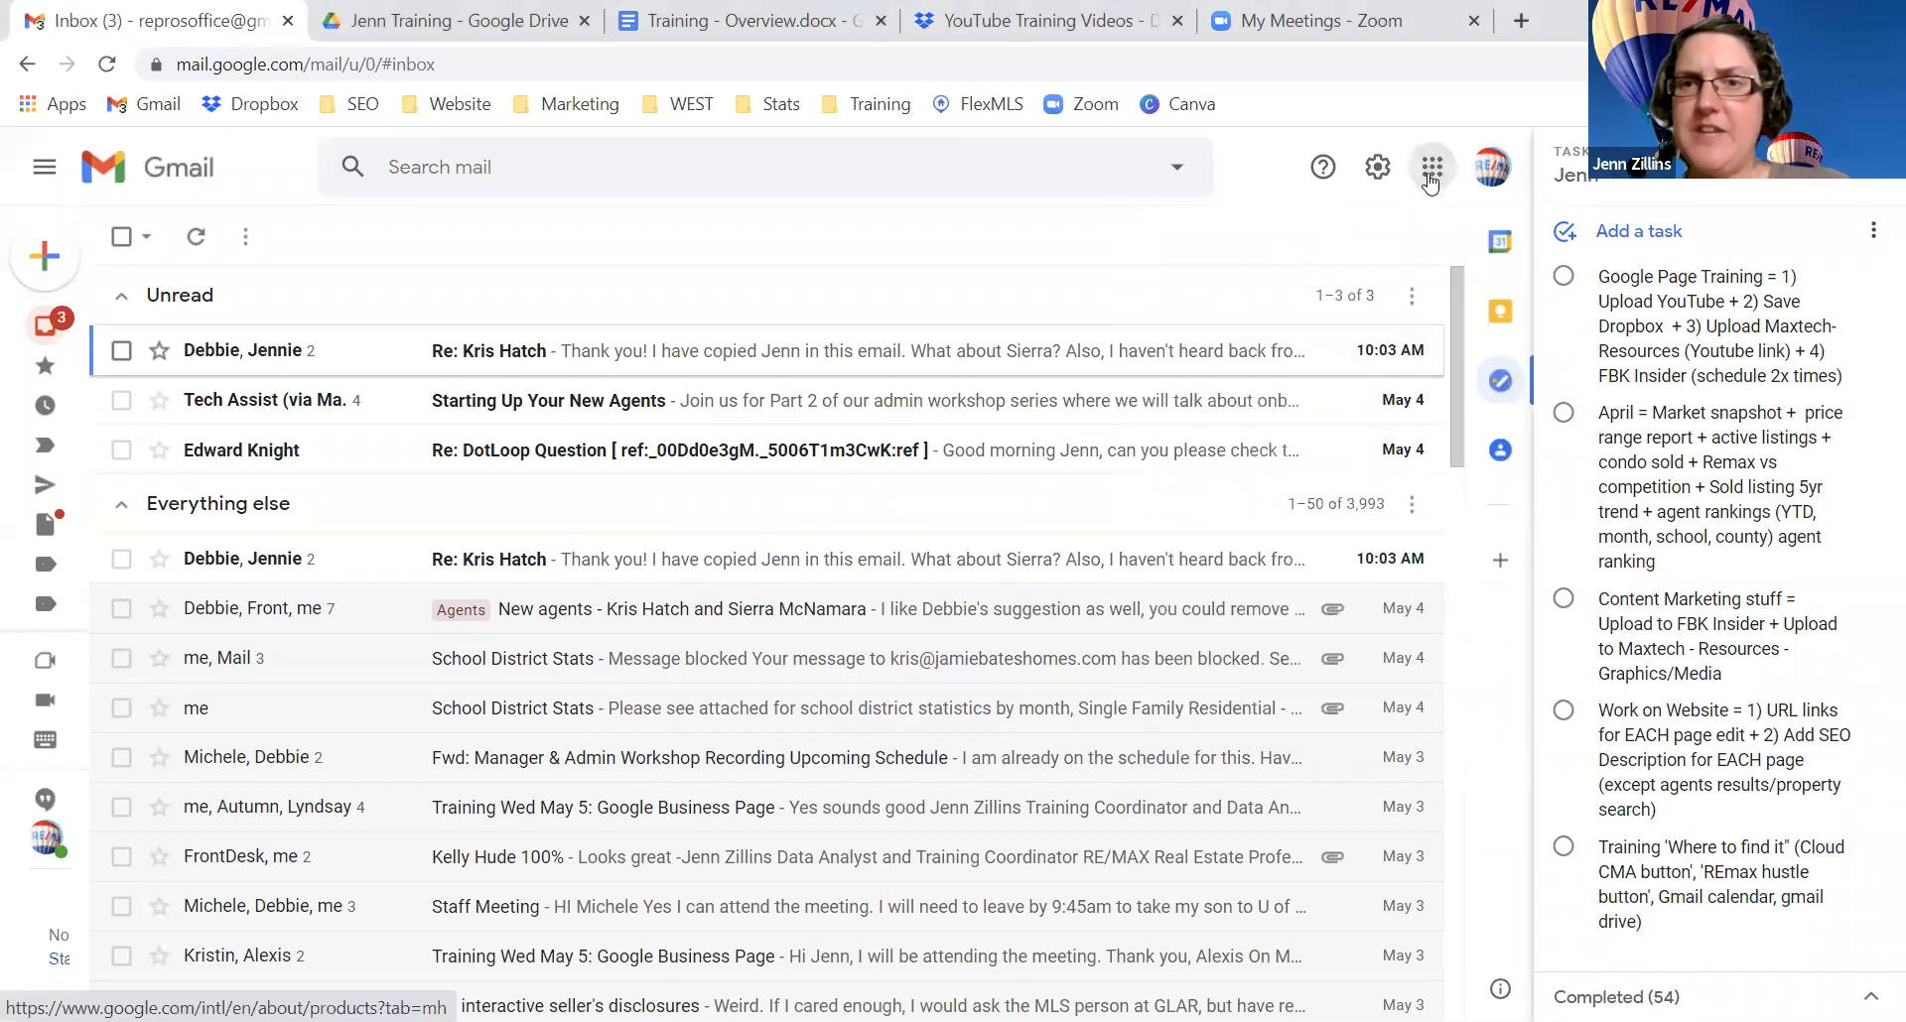
click(1430, 174)
click(1430, 172)
click(1430, 172)
click(1429, 172)
click(1430, 173)
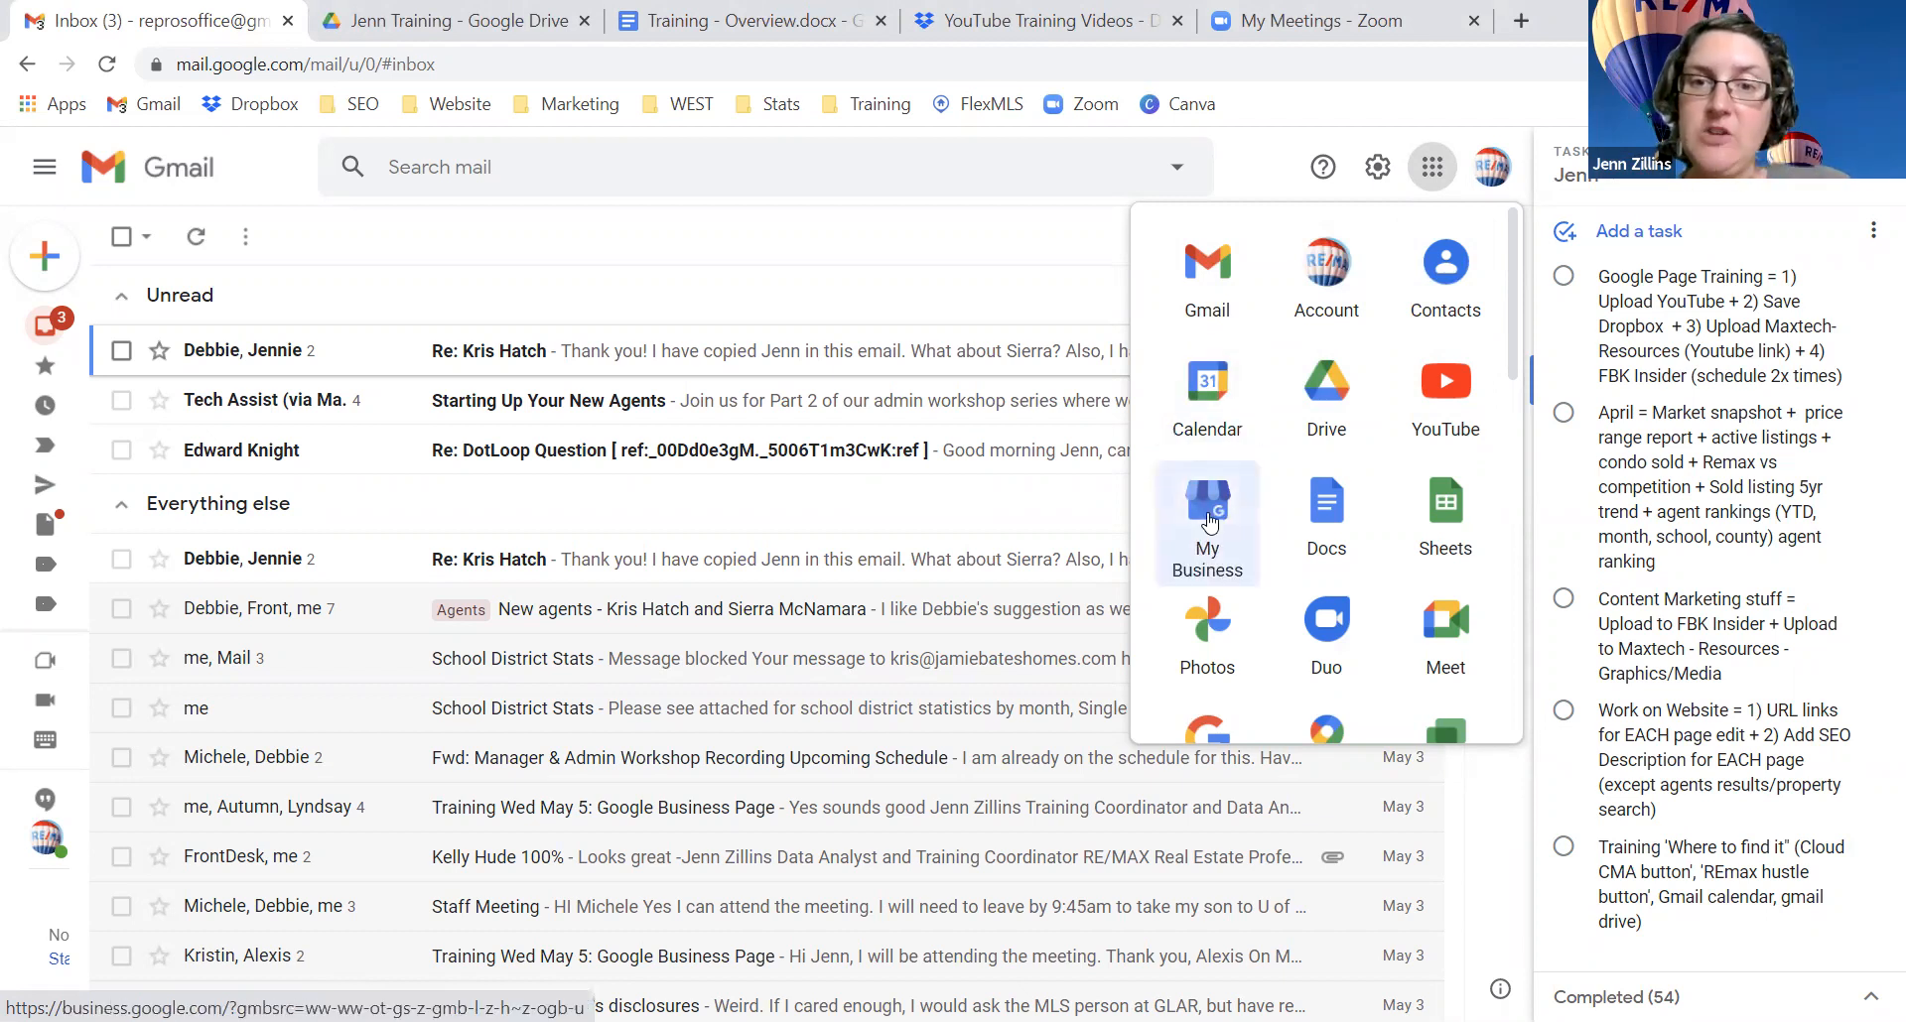
scroll(1203, 646, down, 8)
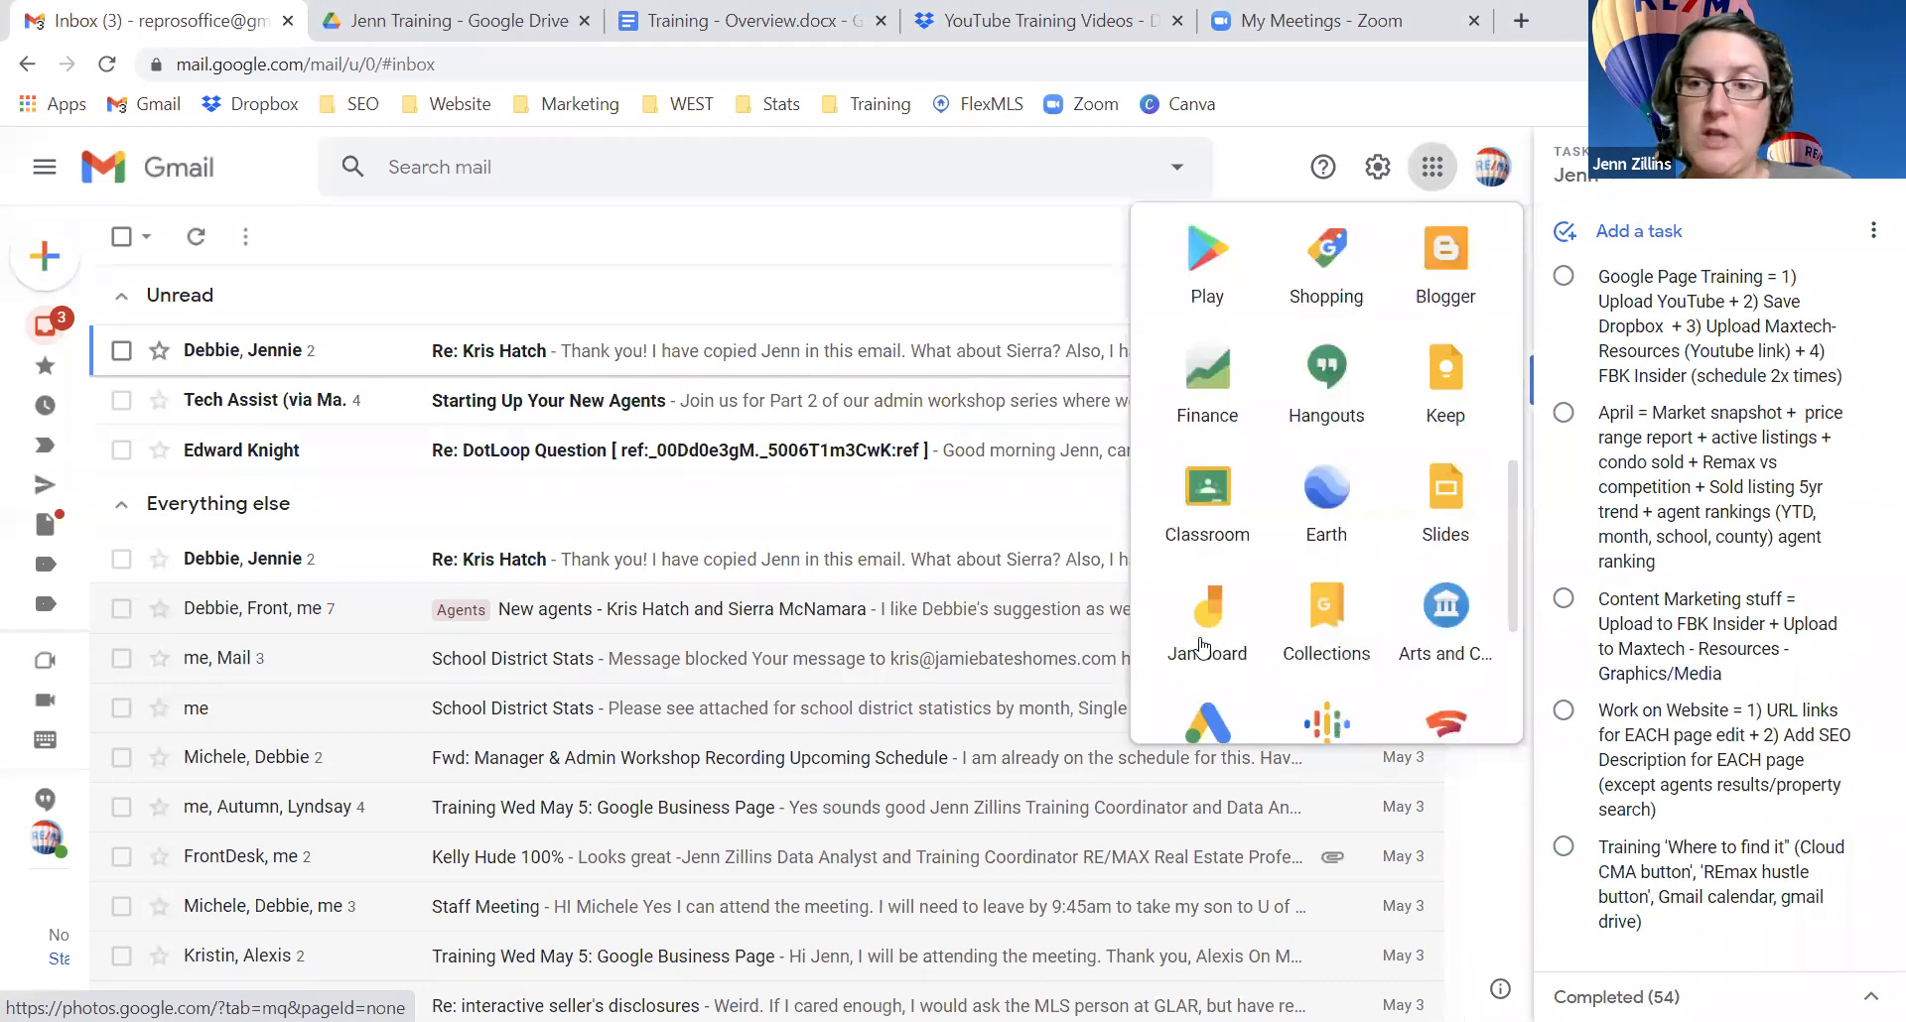
scroll(1203, 646, up, 8)
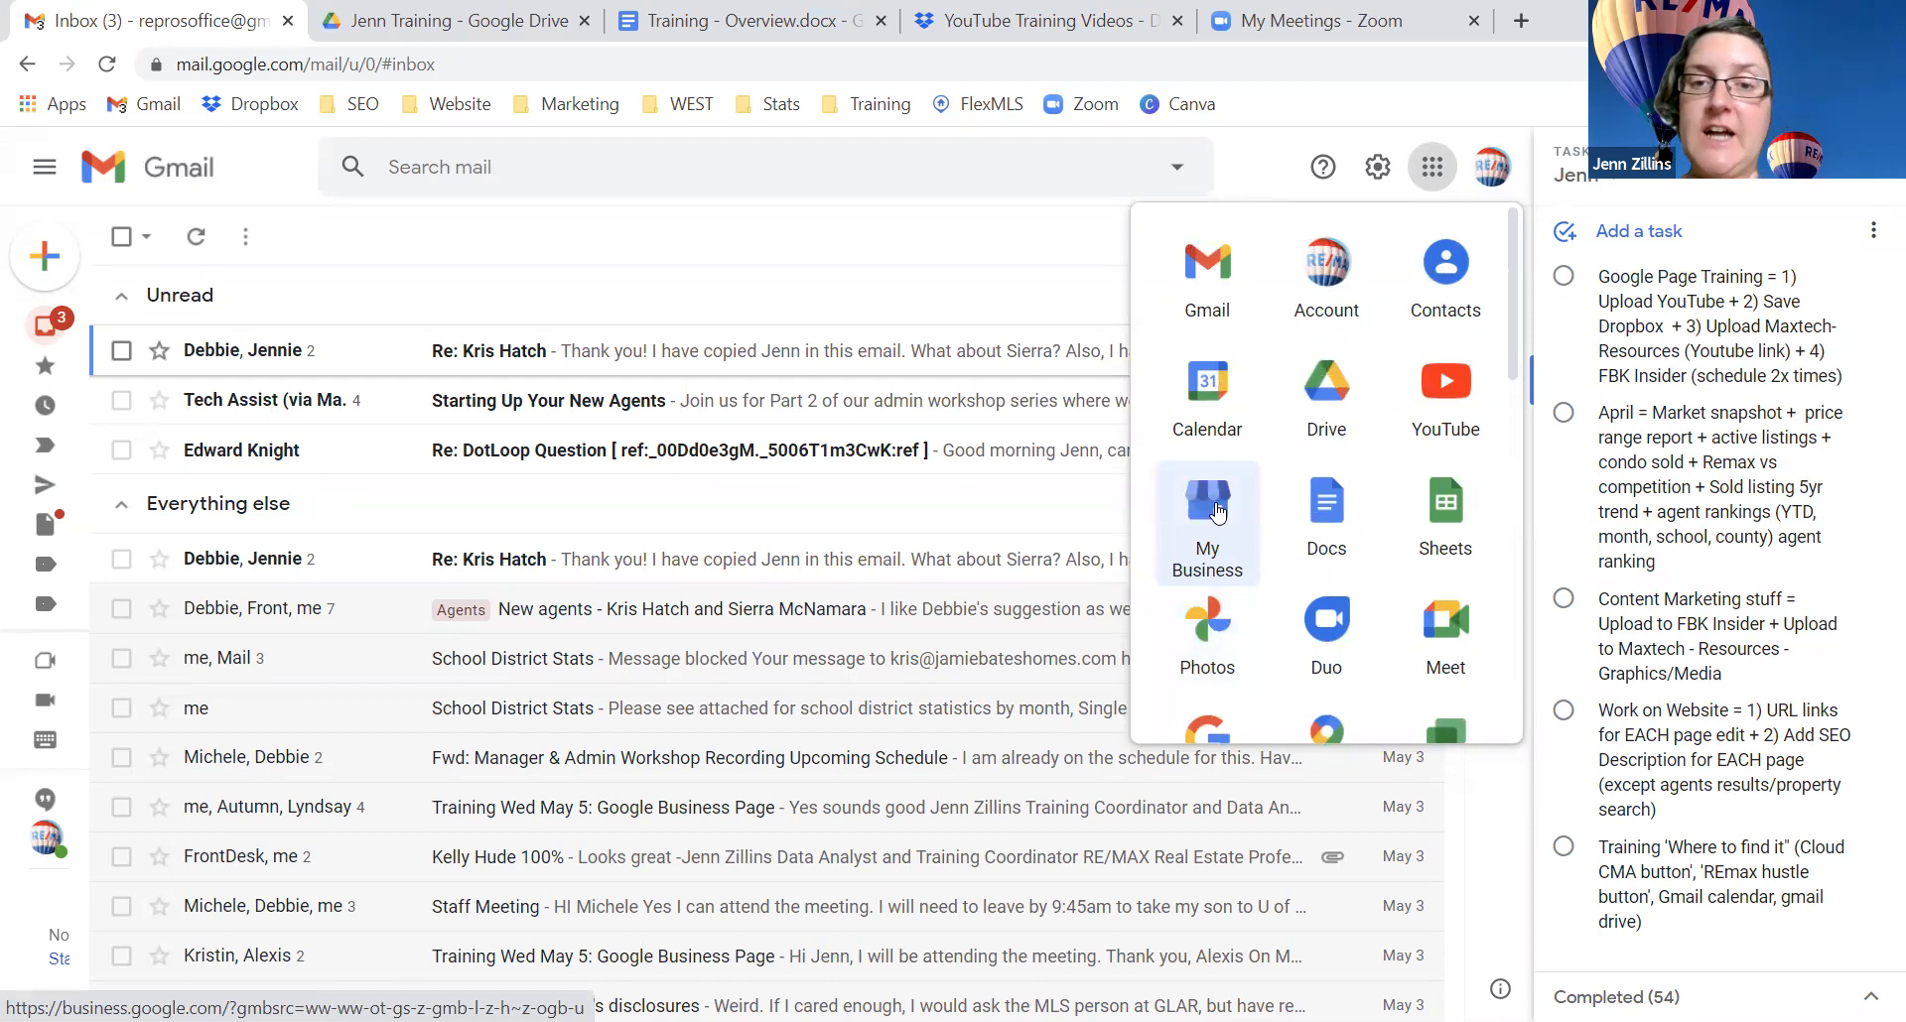
click(1218, 512)
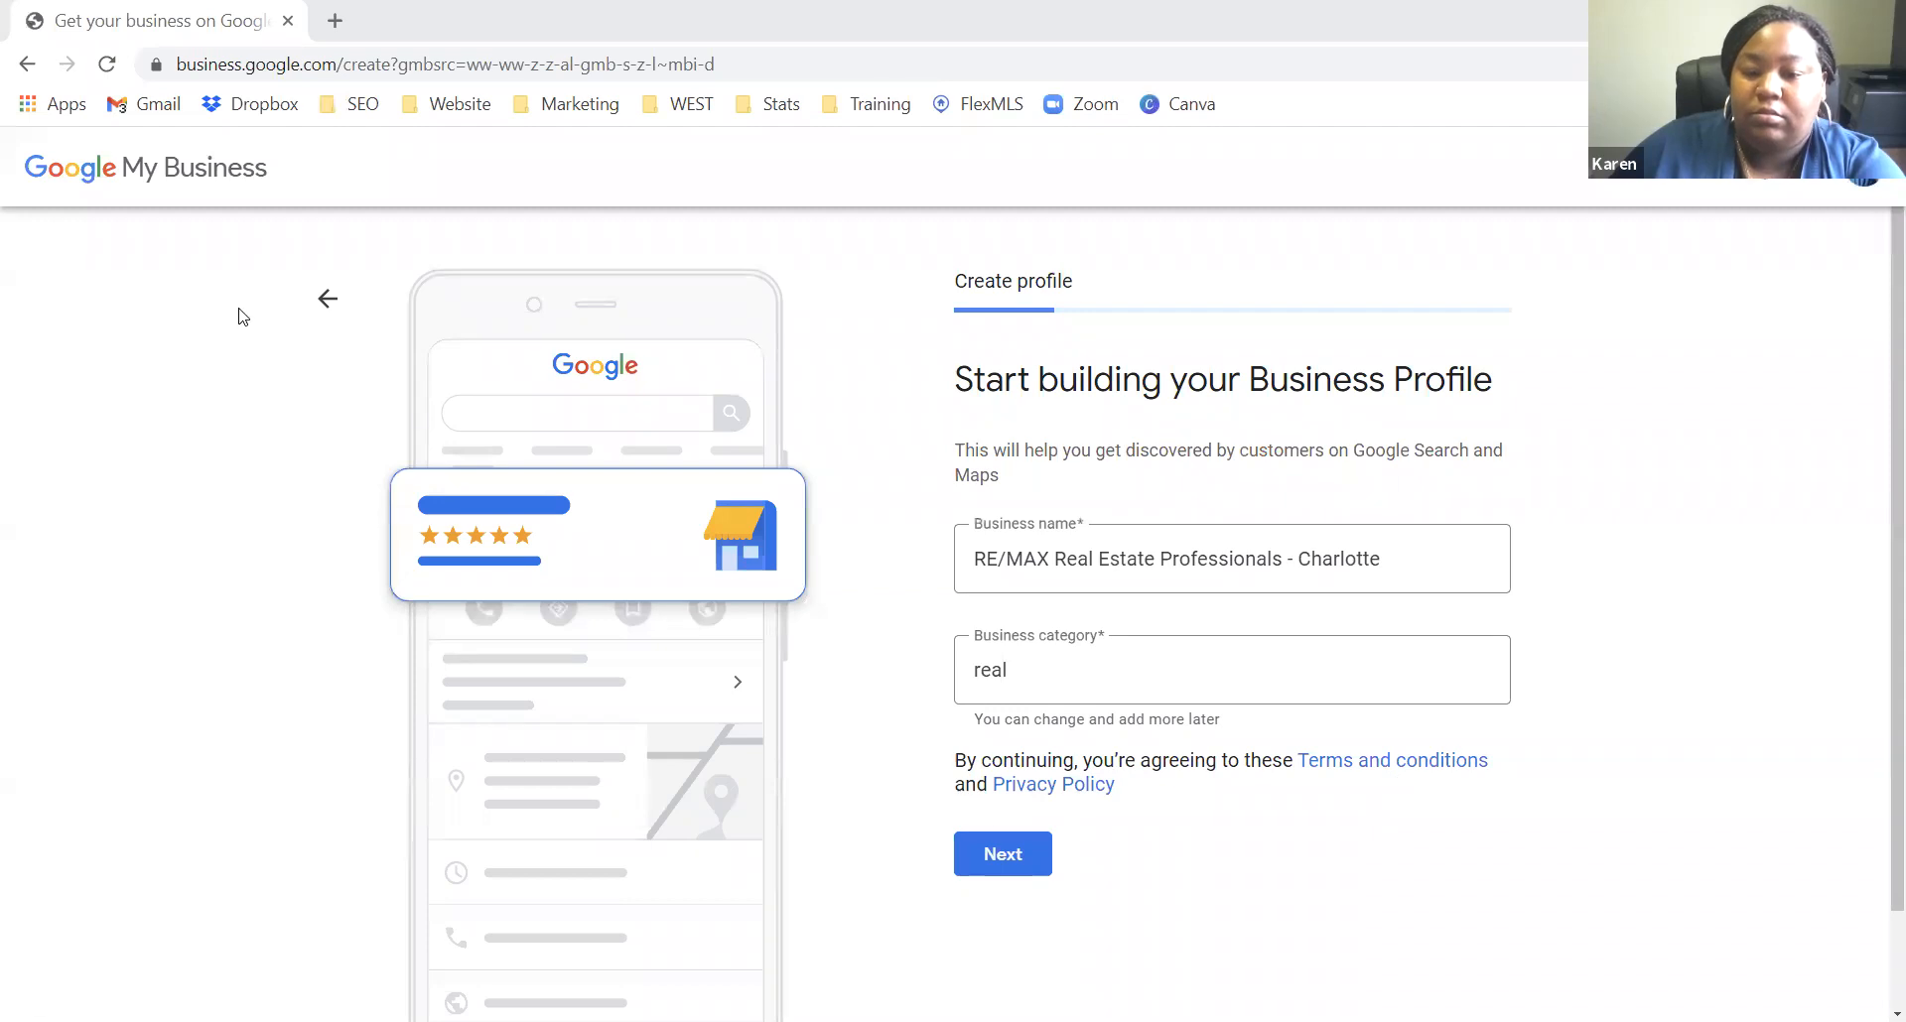
Step: Go back to the find-your-business page and search for 'RE/MAX Real Estate Professionals - Charlotte'
click(12, 65)
click(1127, 470)
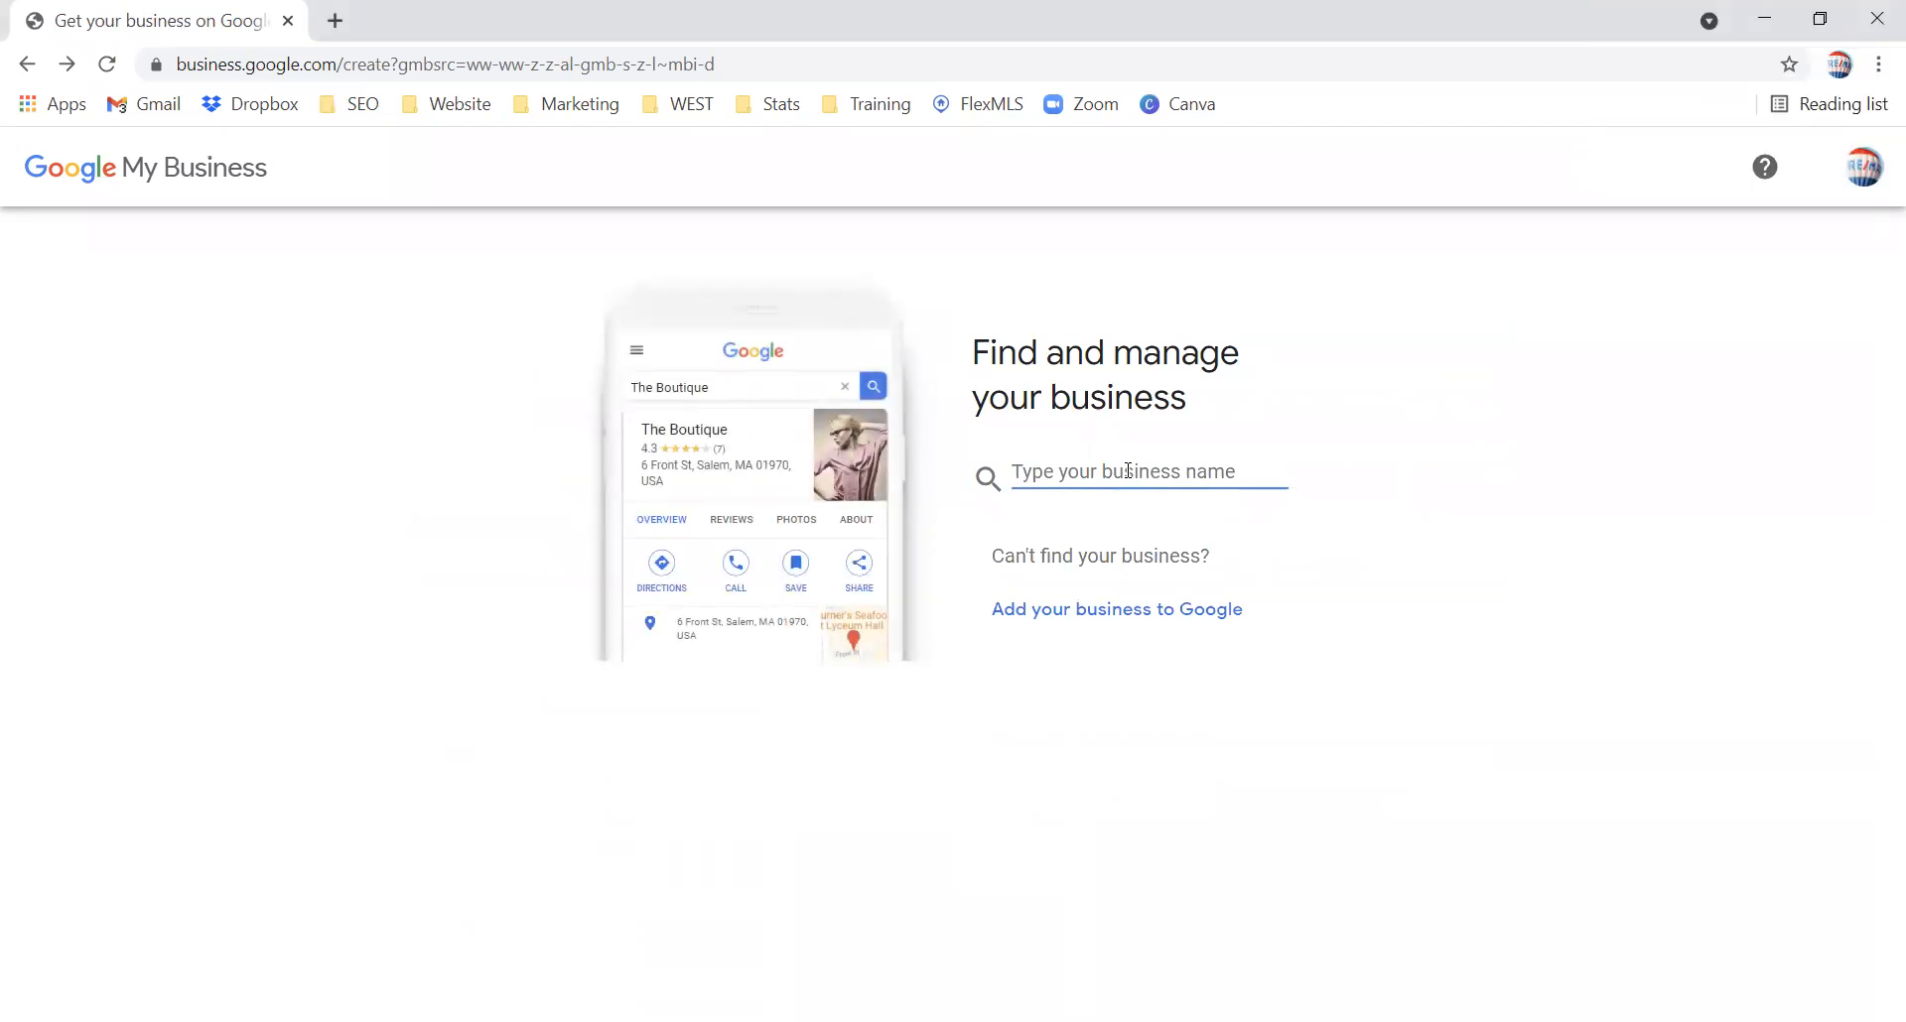
text(RE/MAX)
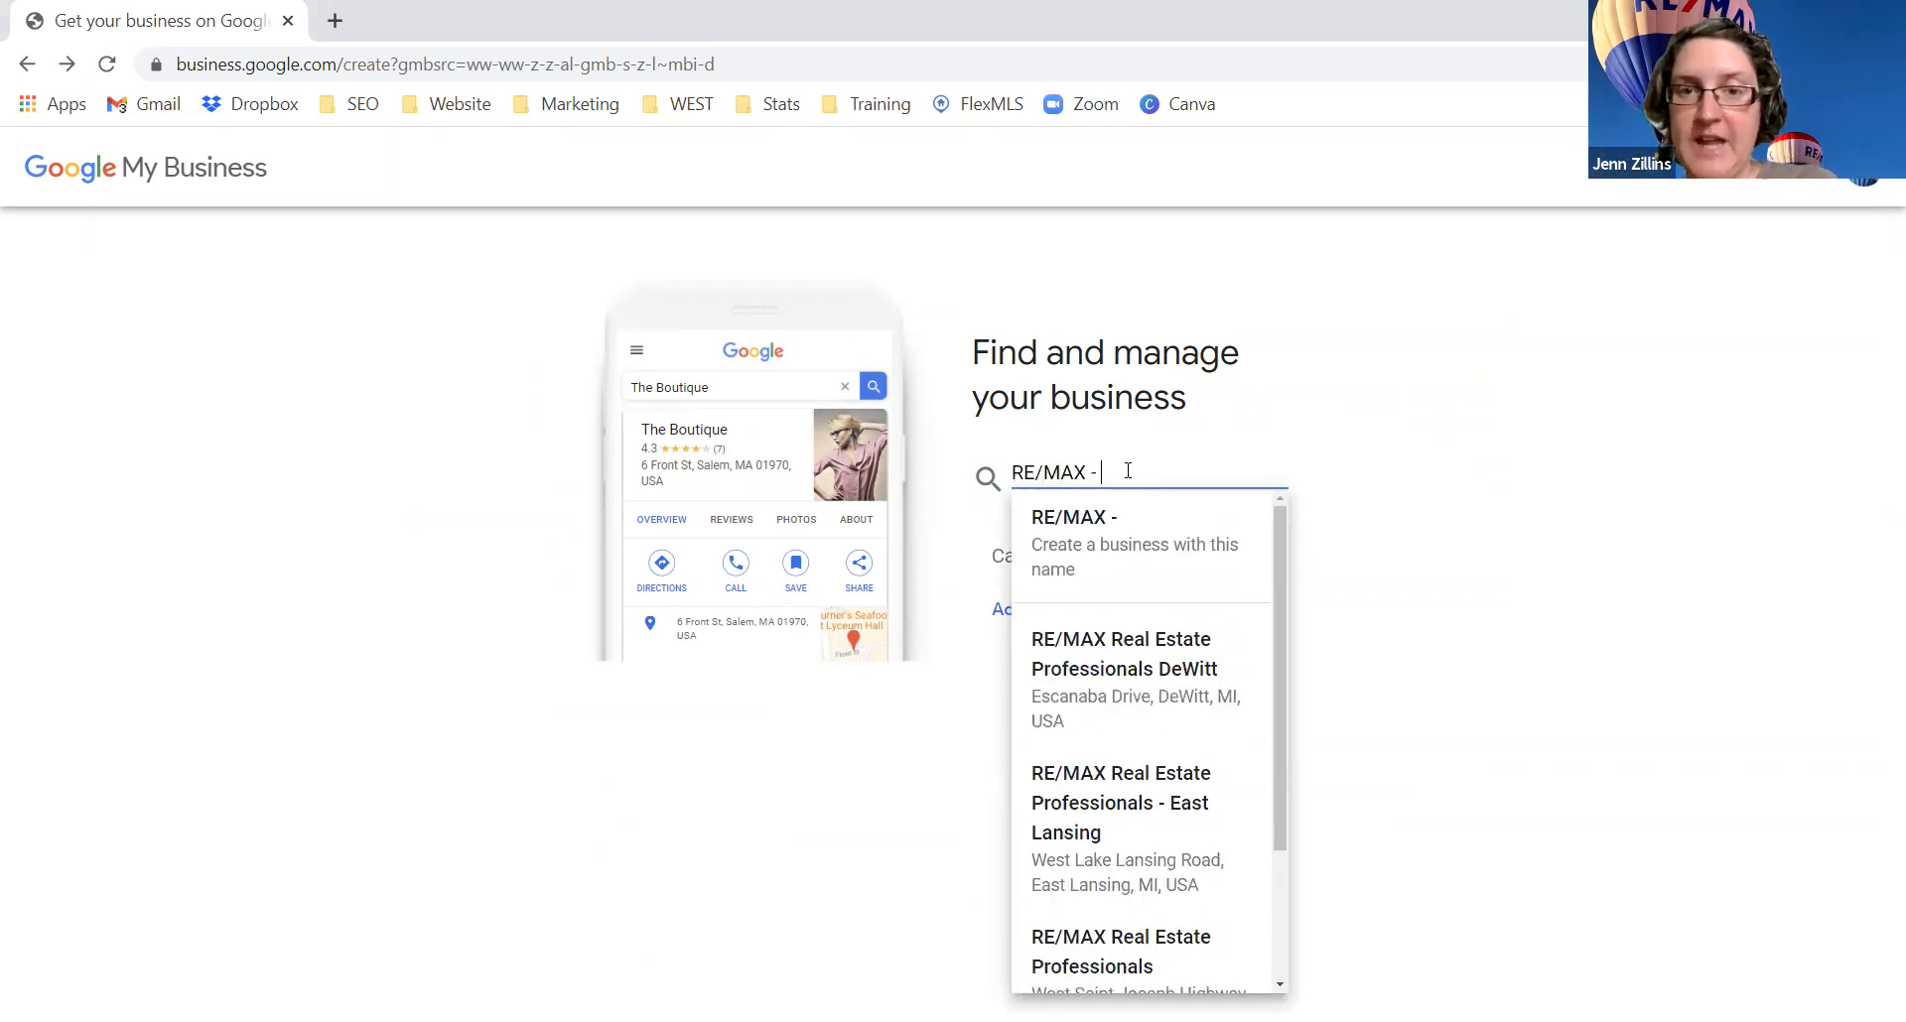
text(Real E)
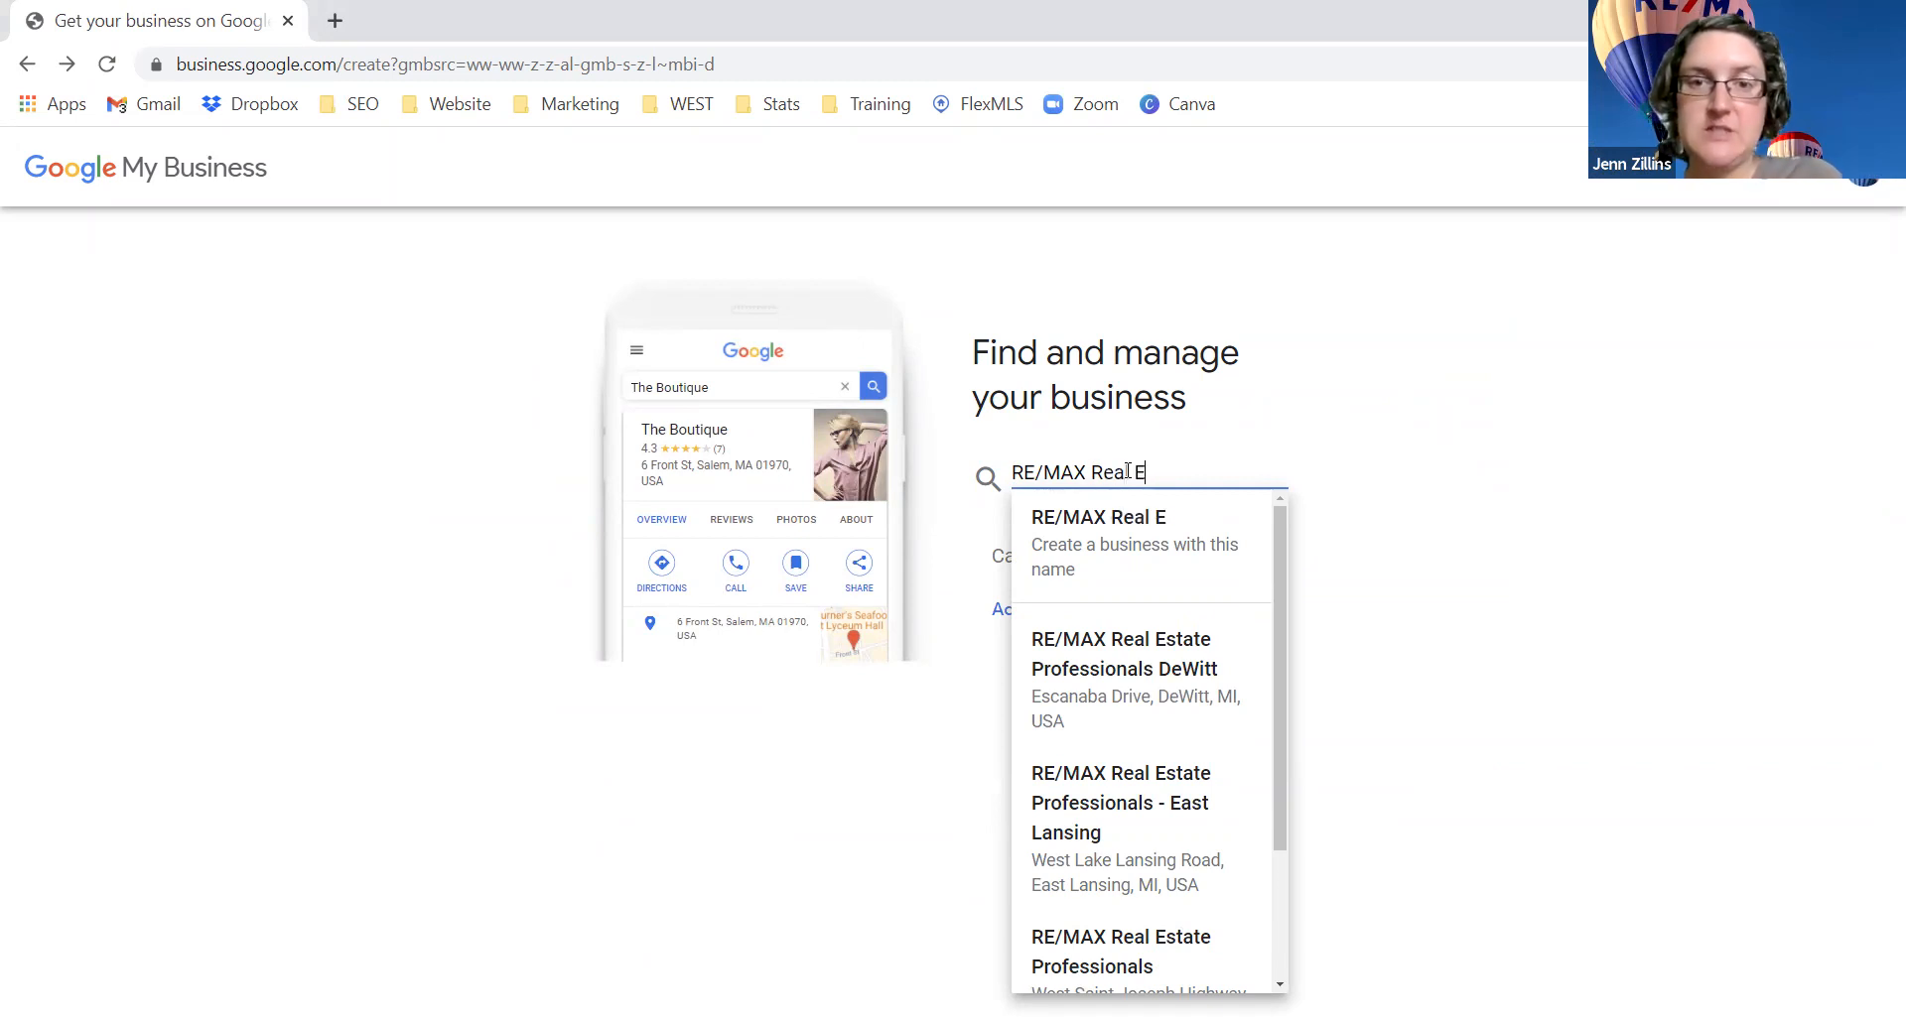
text(state Professionals - )
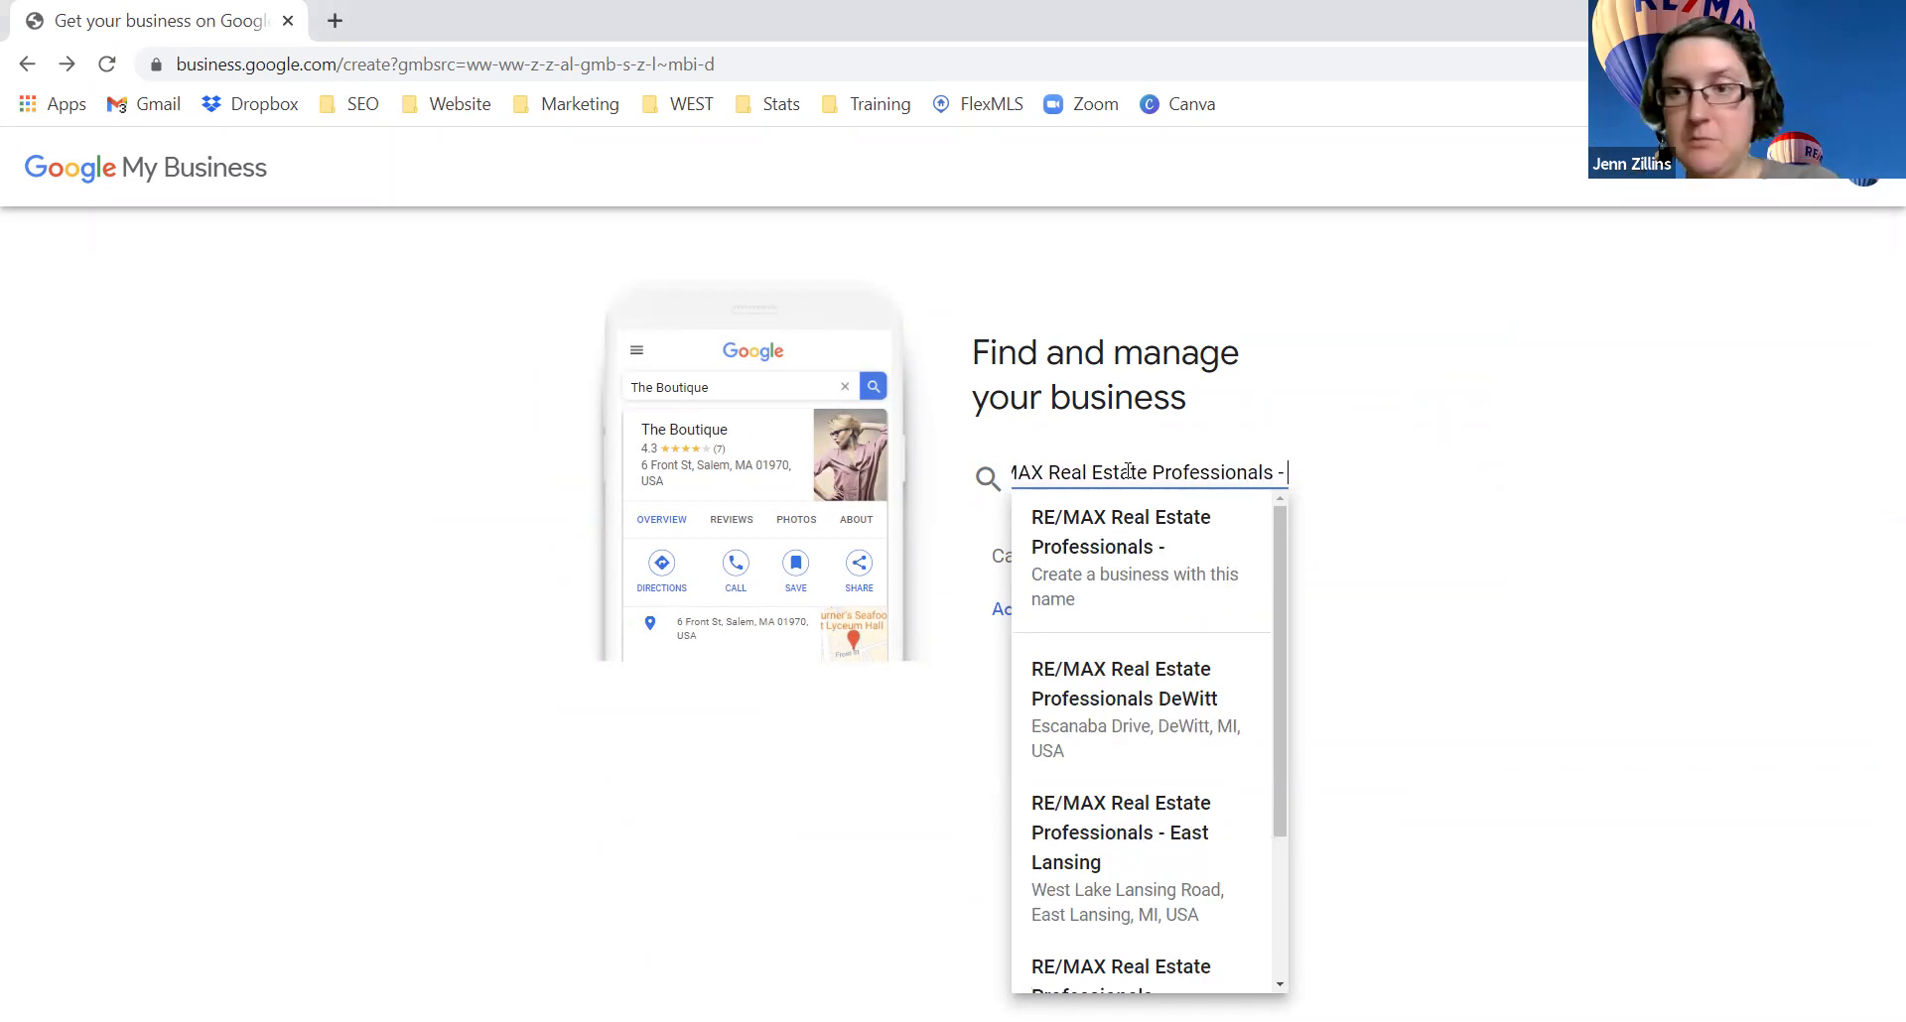
text(Charlotte)
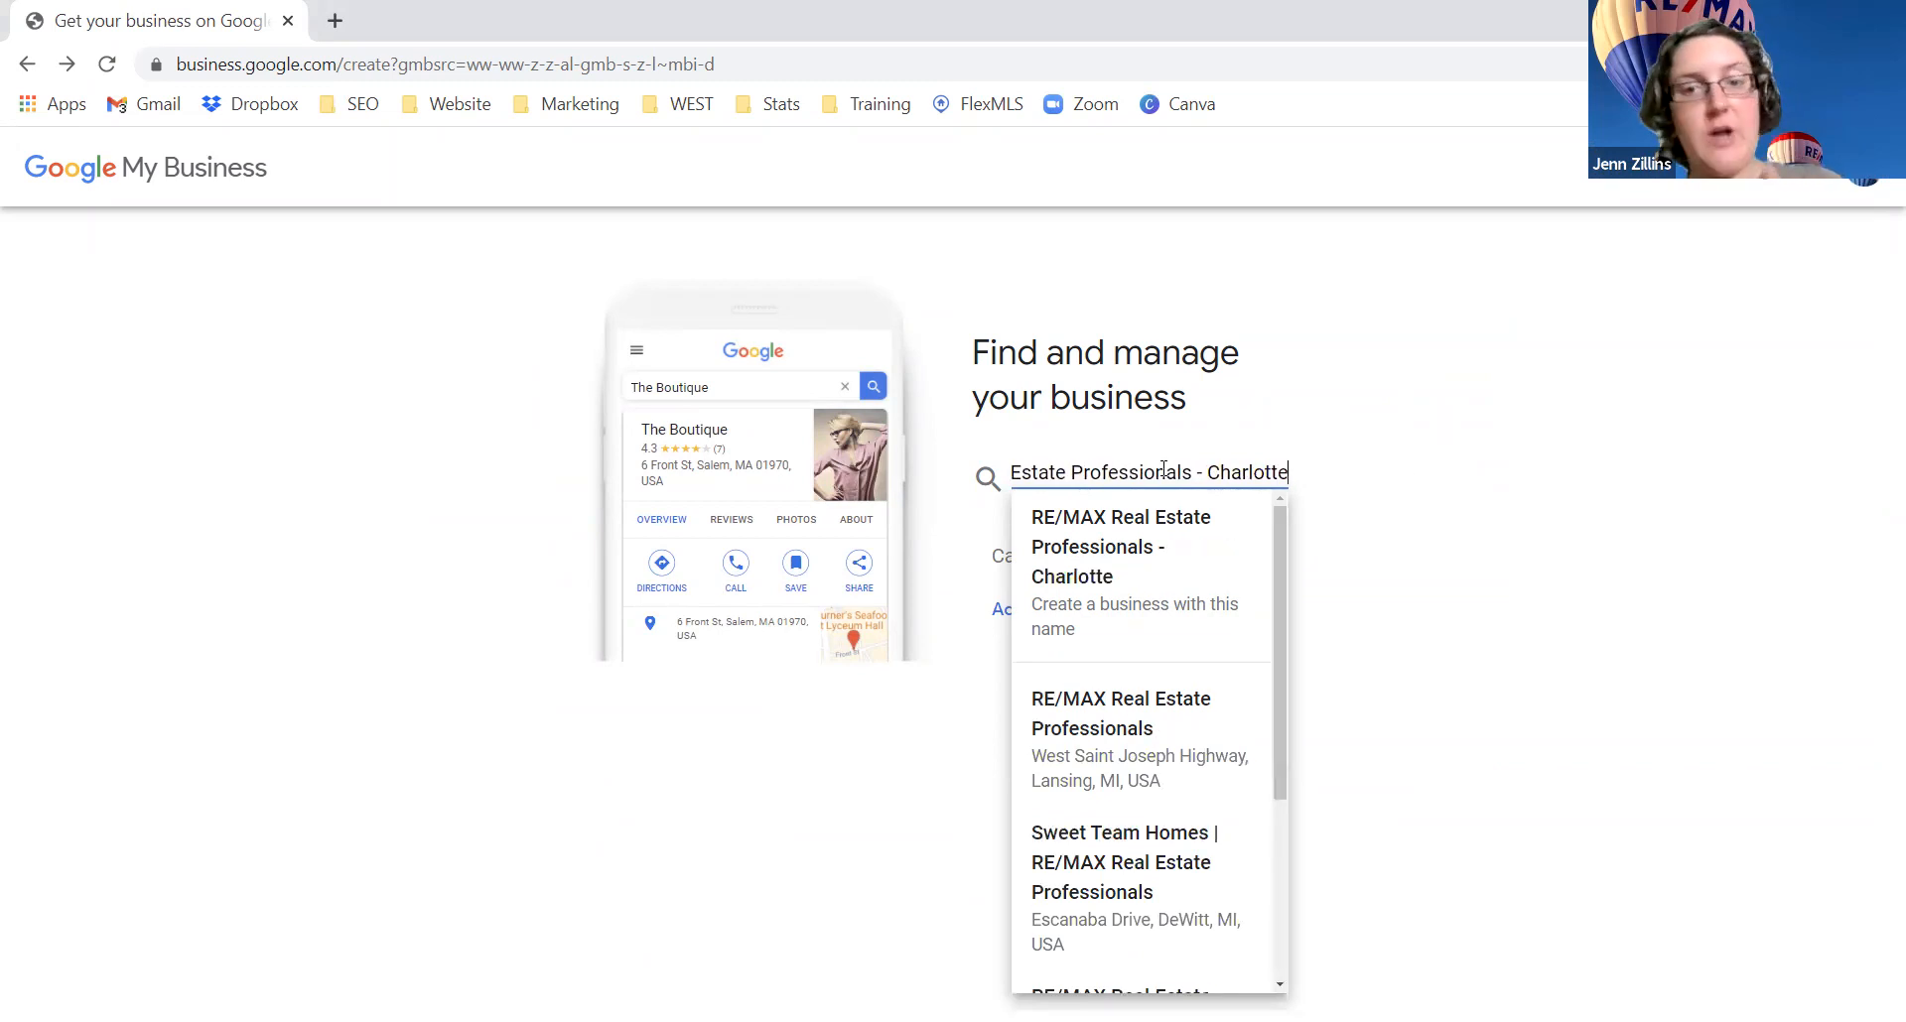
Step: Create the business under this name with category Real estate agency, found by searching 'real estate'
click(1086, 609)
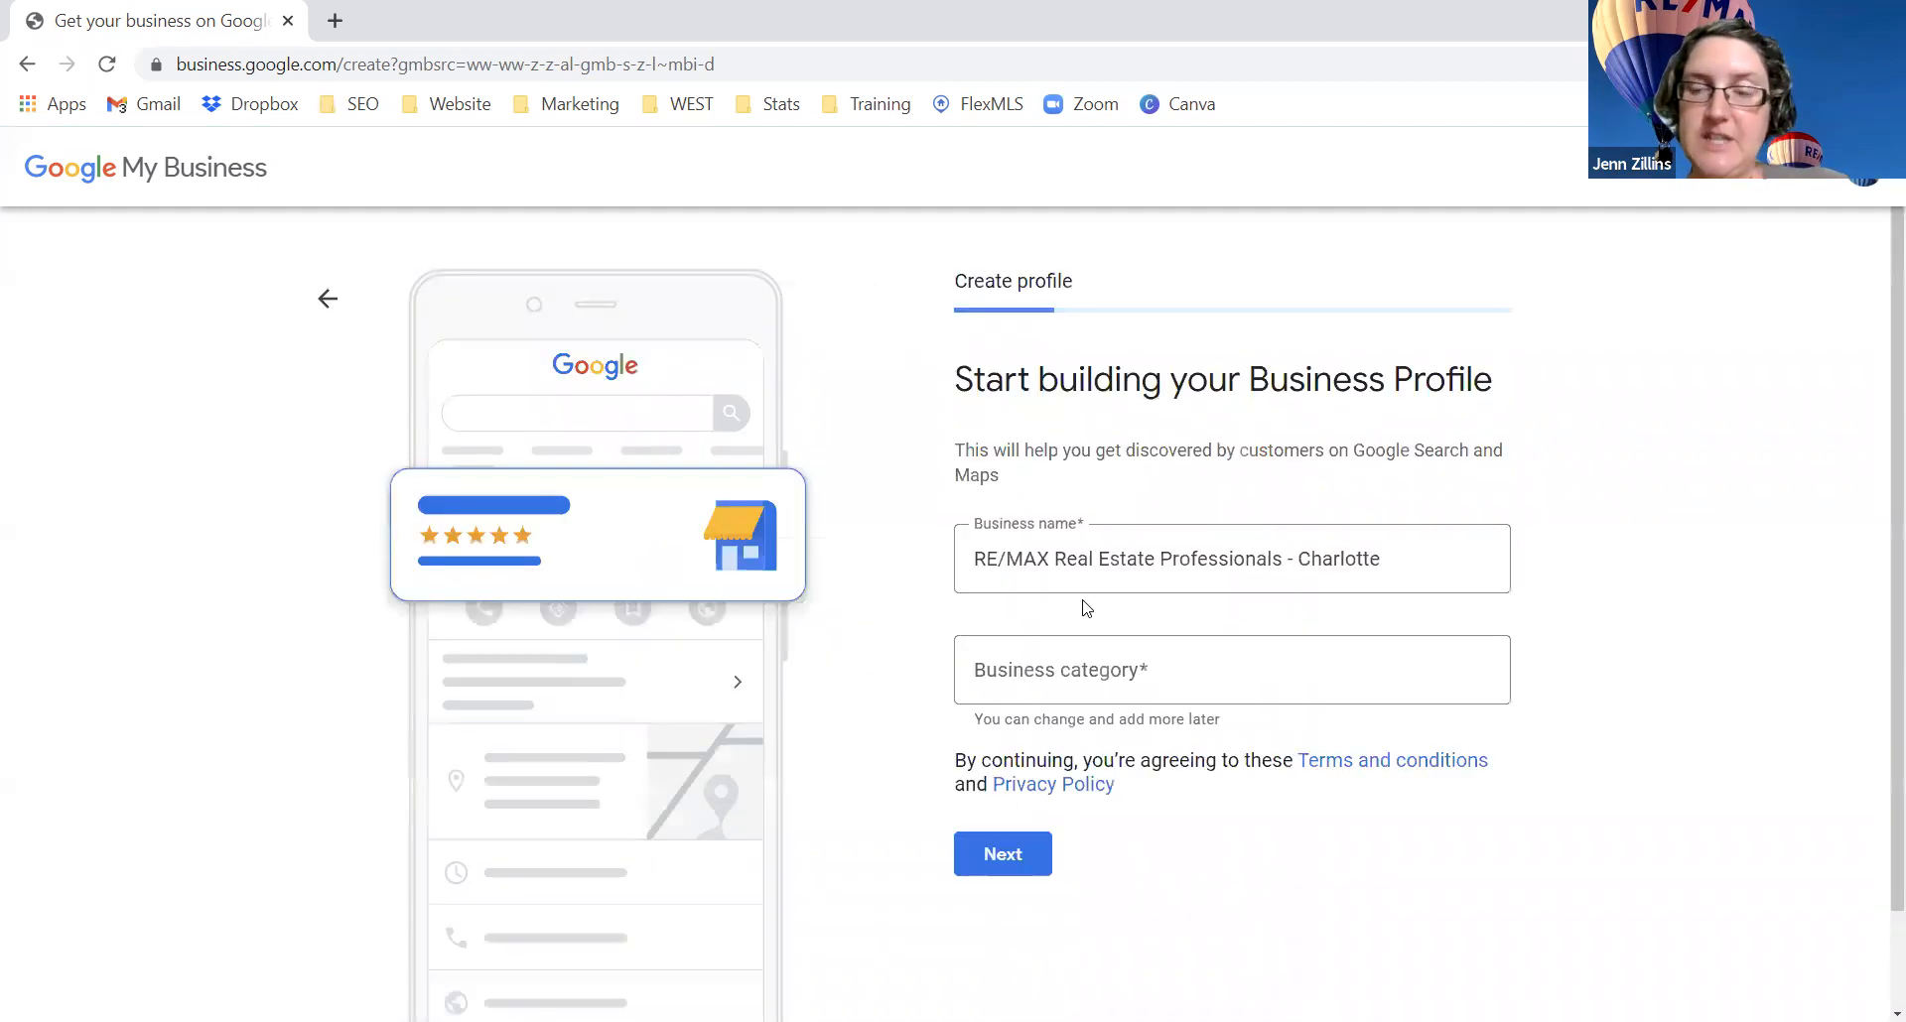
click(1052, 667)
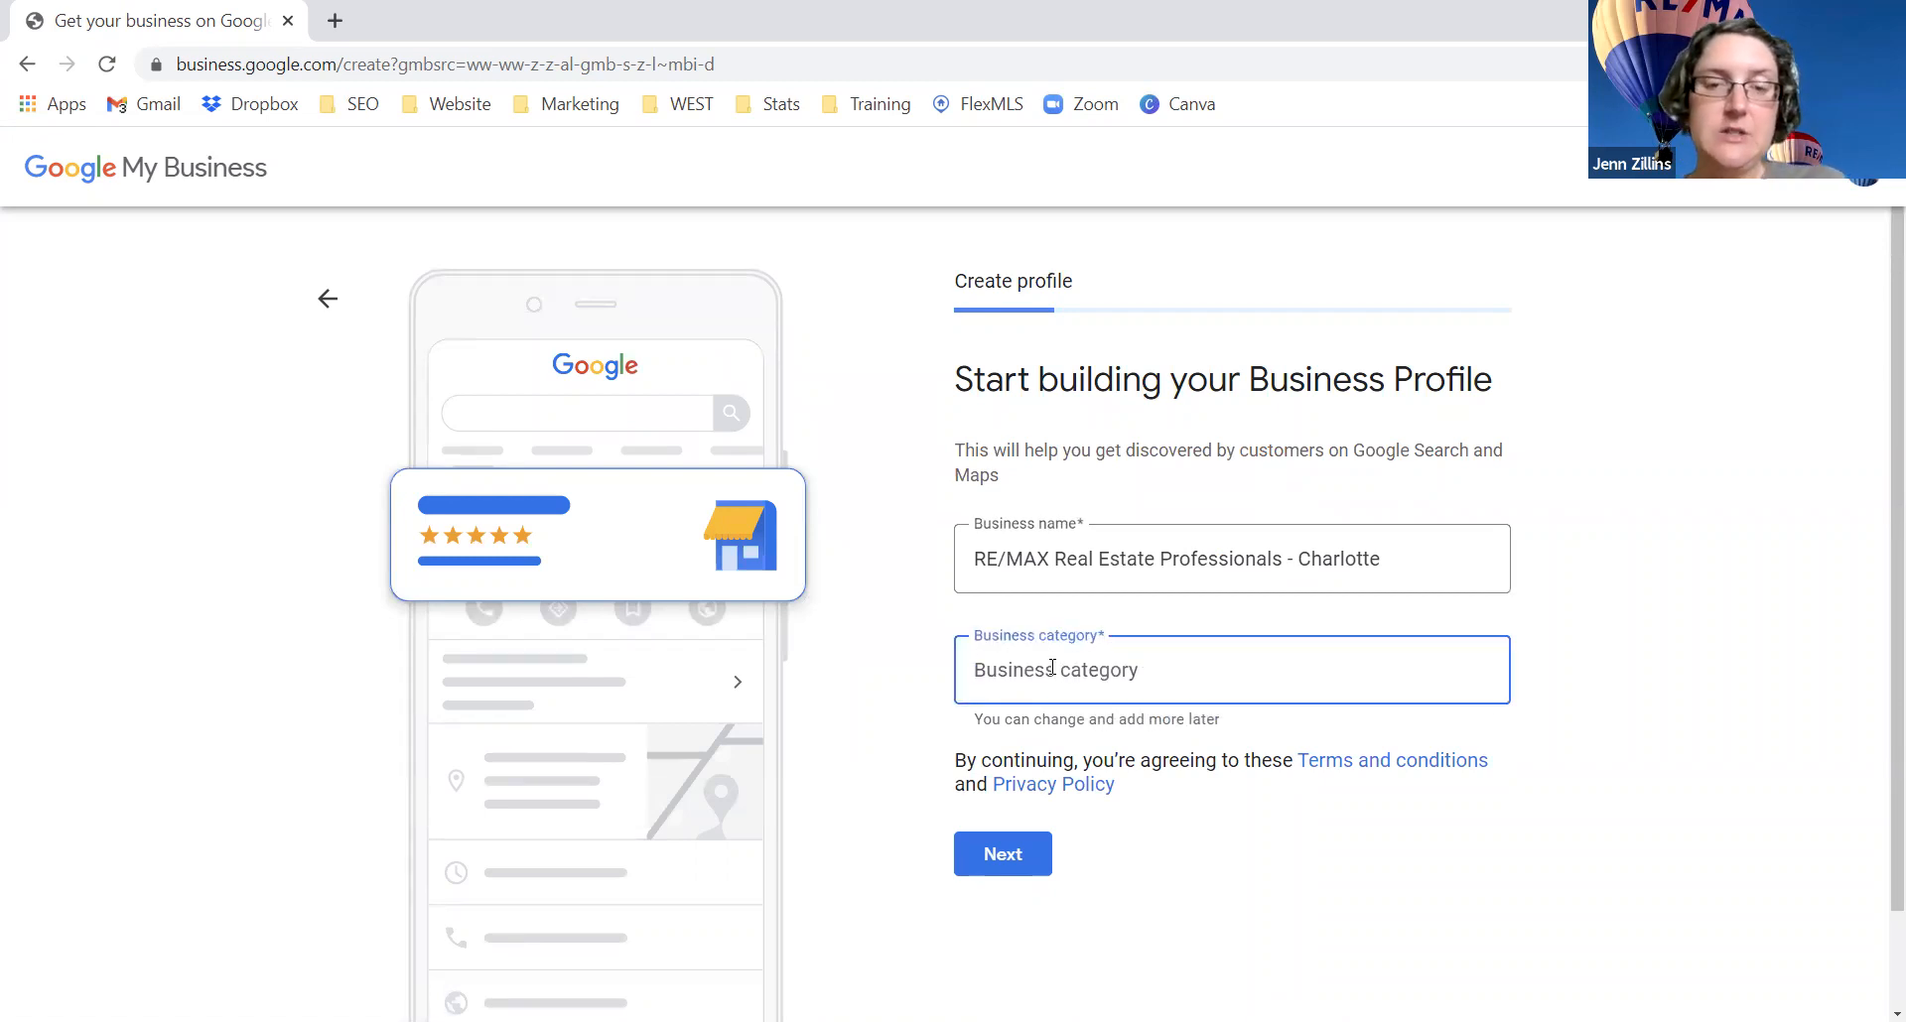
text(real estate)
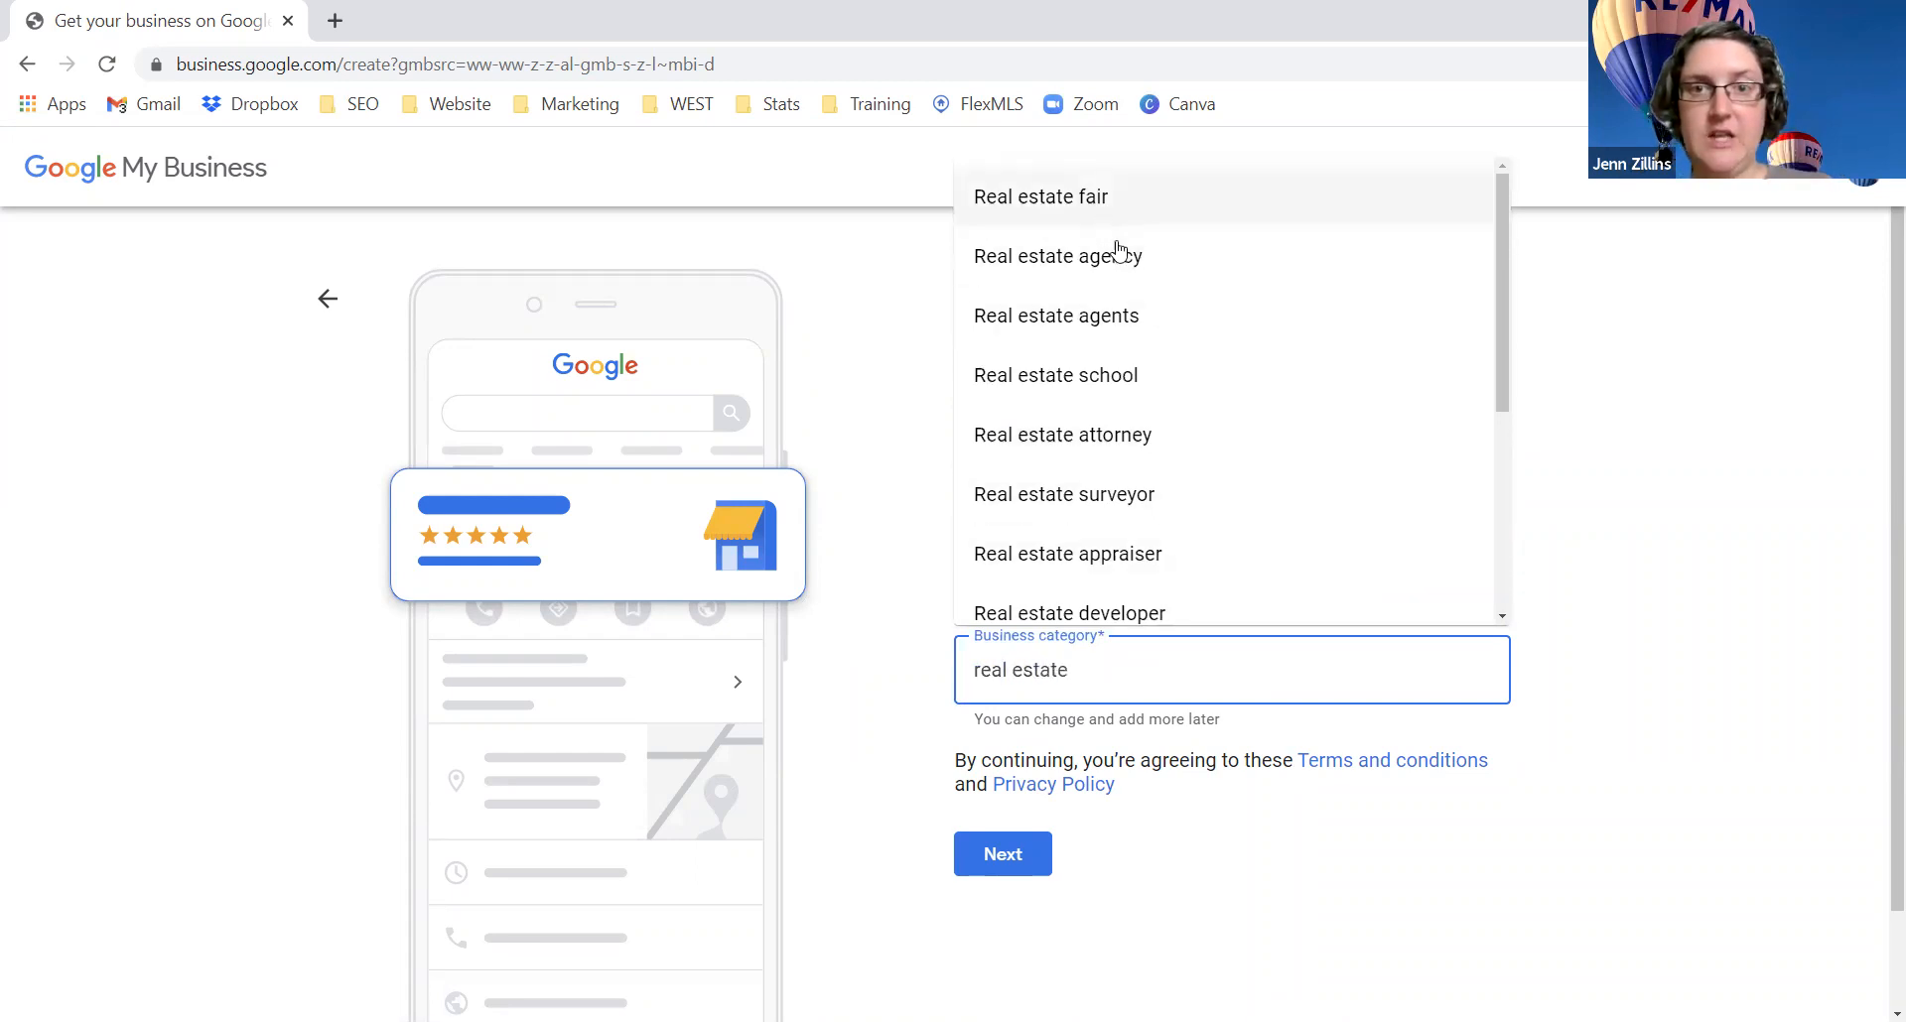
scroll(1129, 402, down, 3)
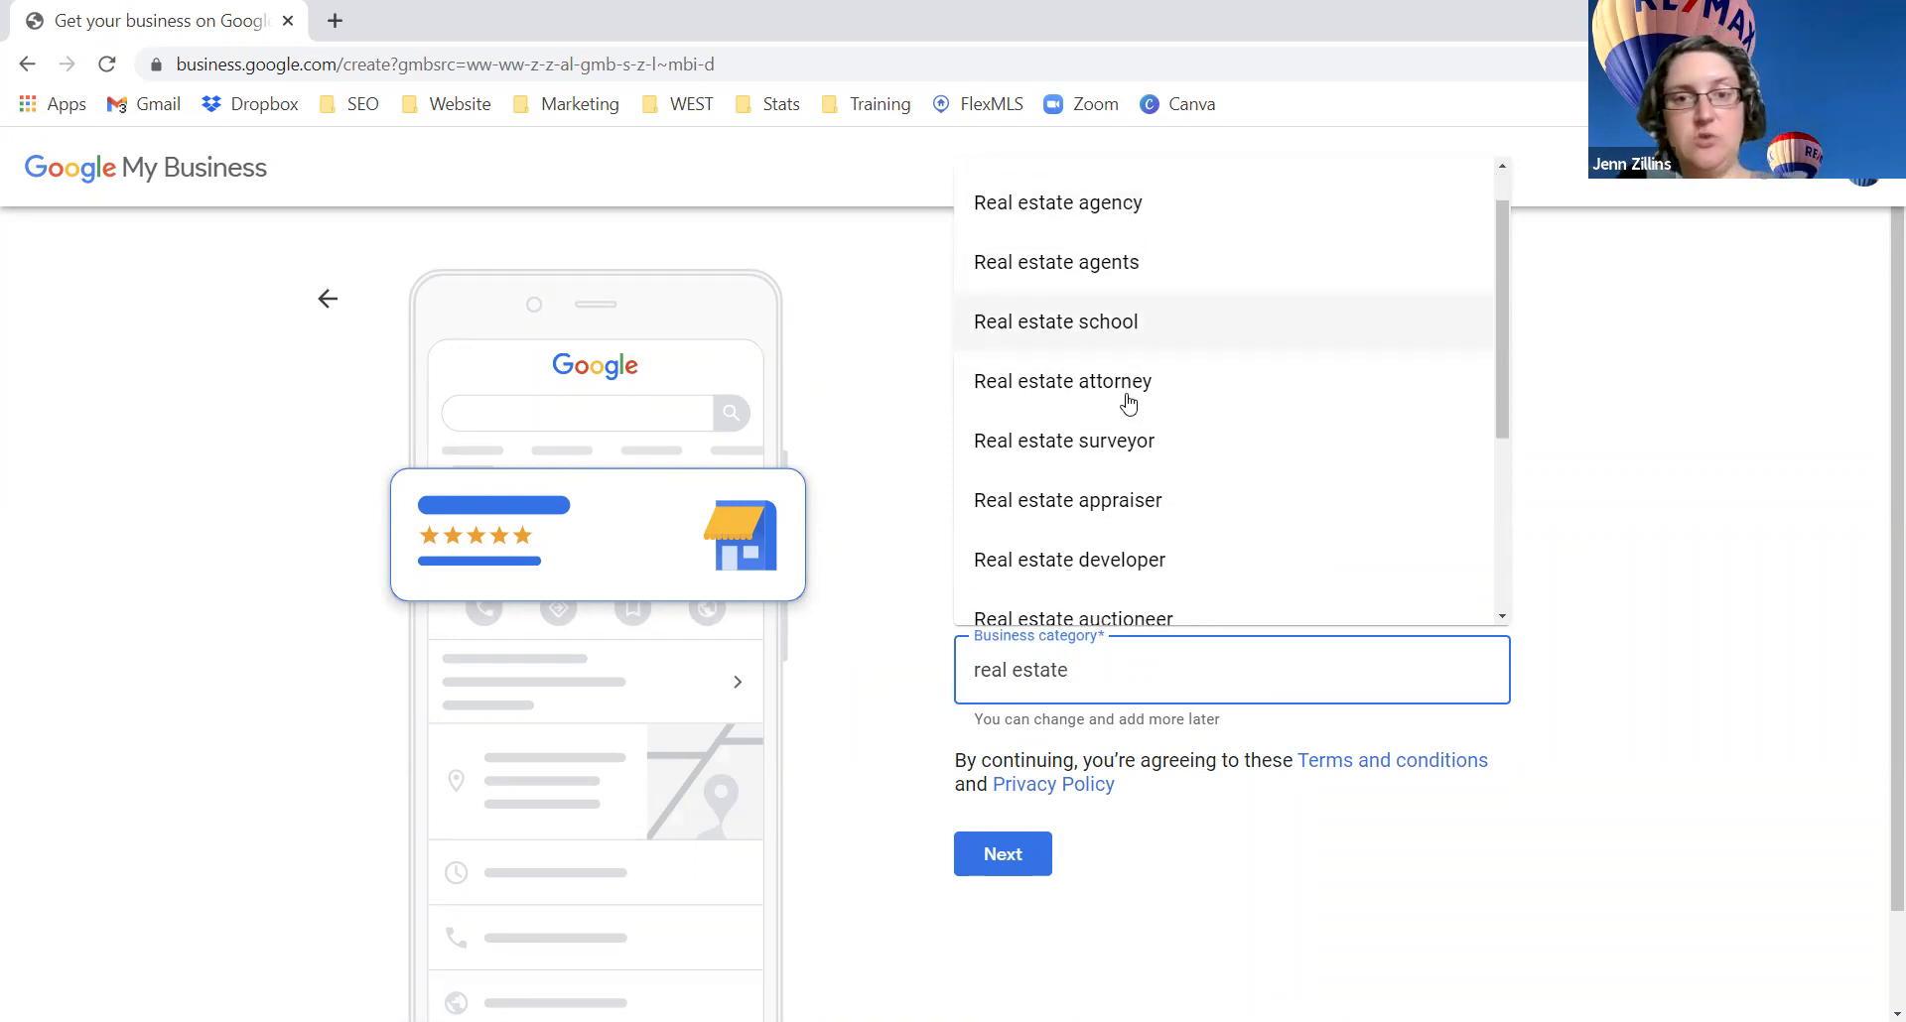
scroll(1128, 397, up, 3)
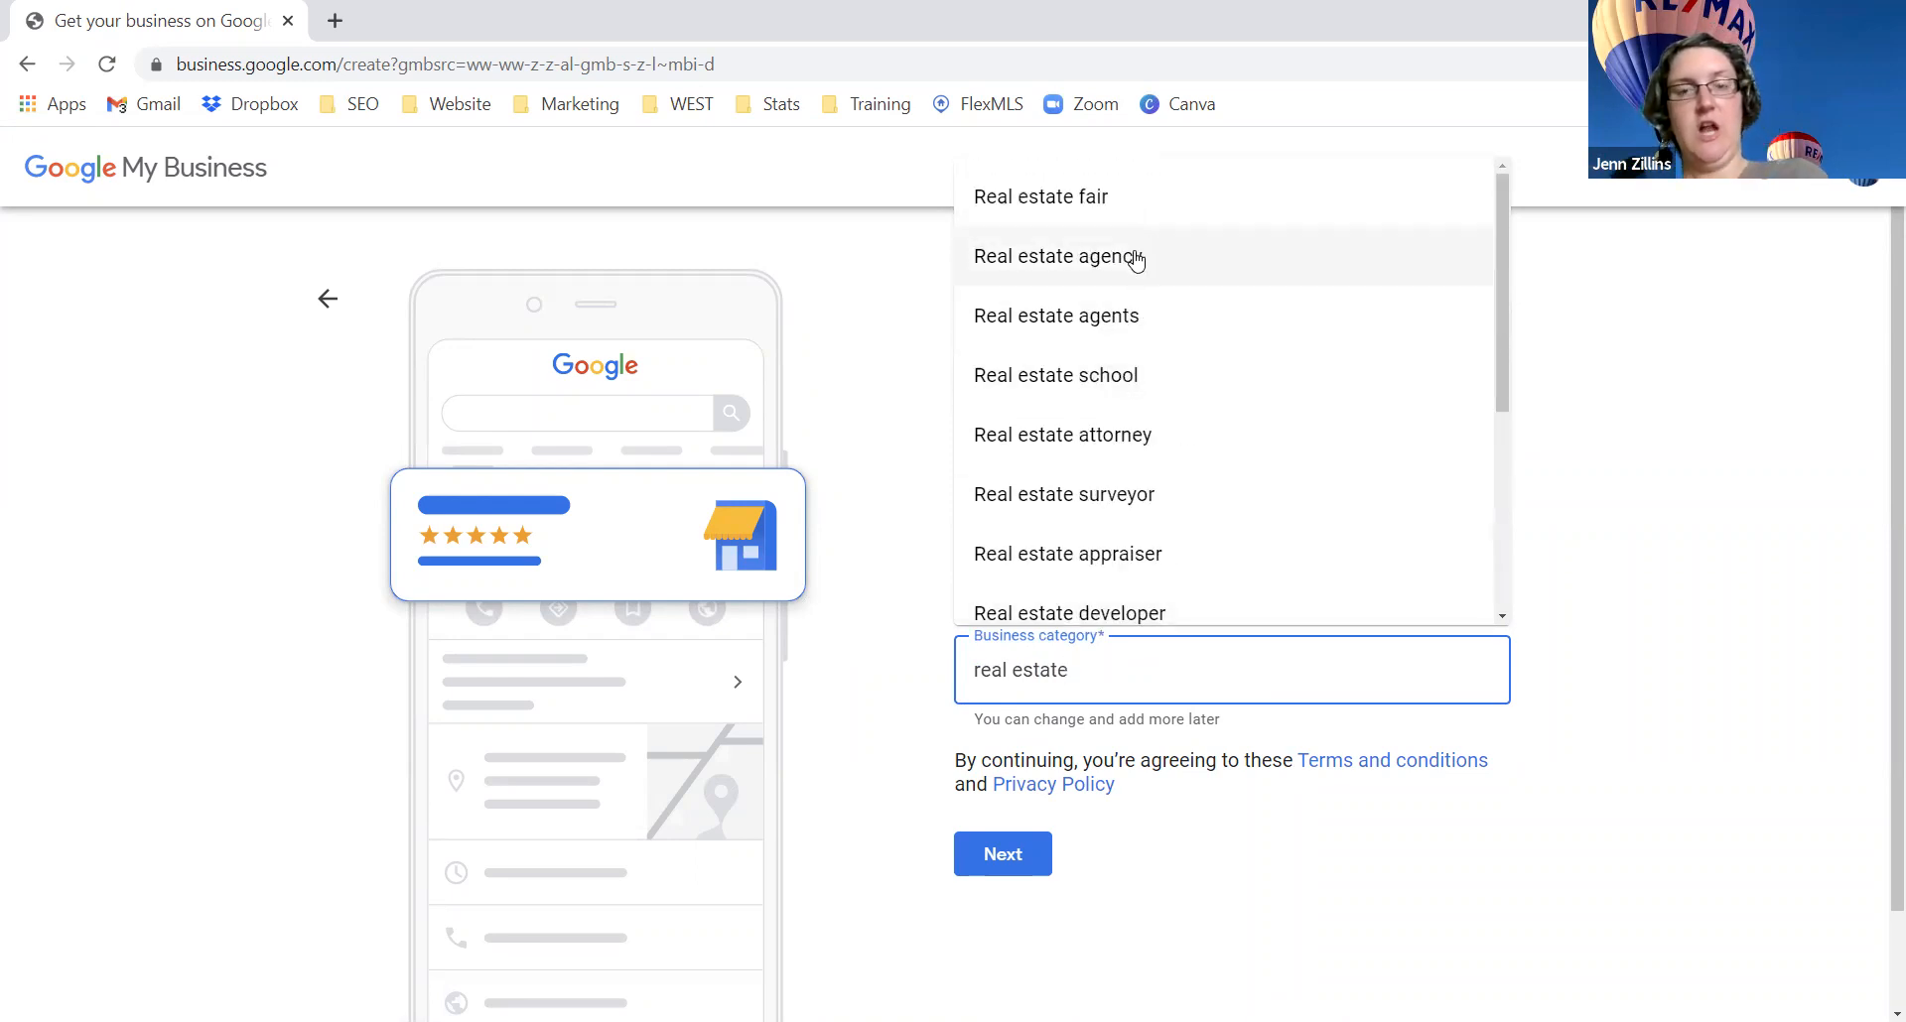
scroll(1134, 259, down, 5)
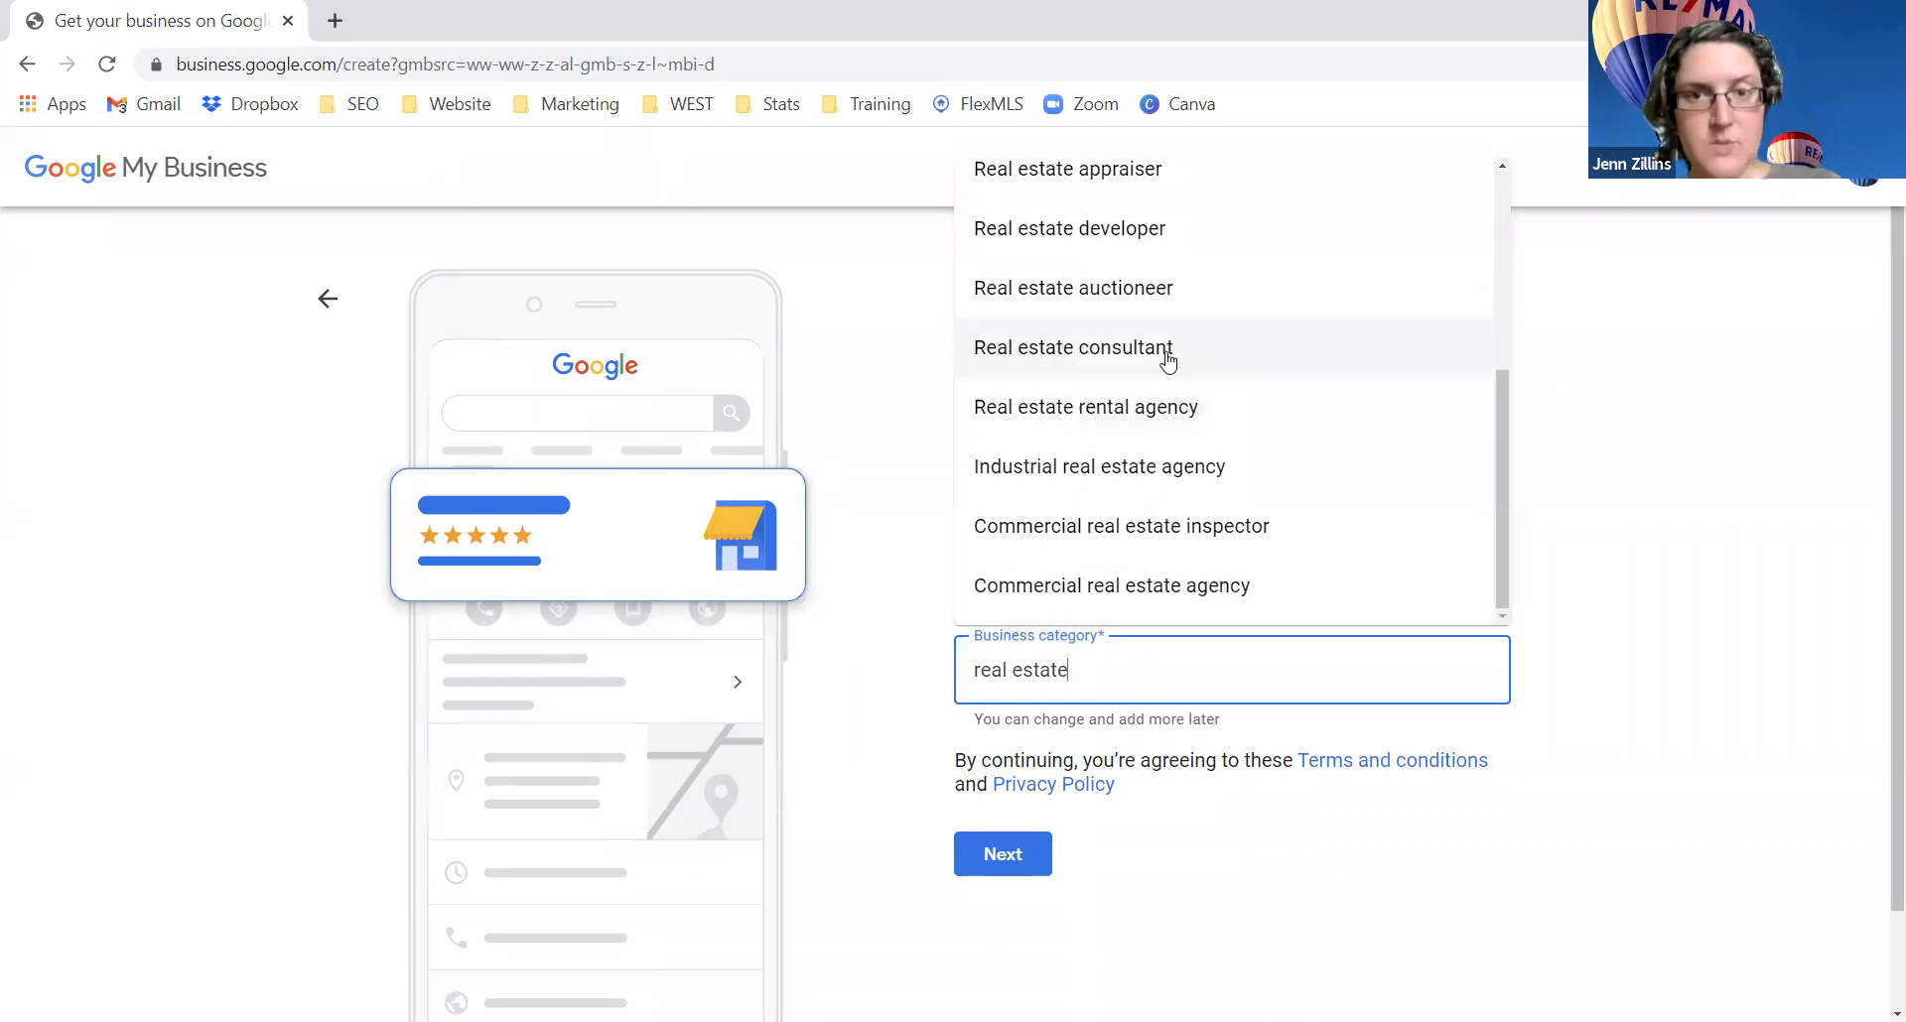
scroll(1163, 352, up, 3)
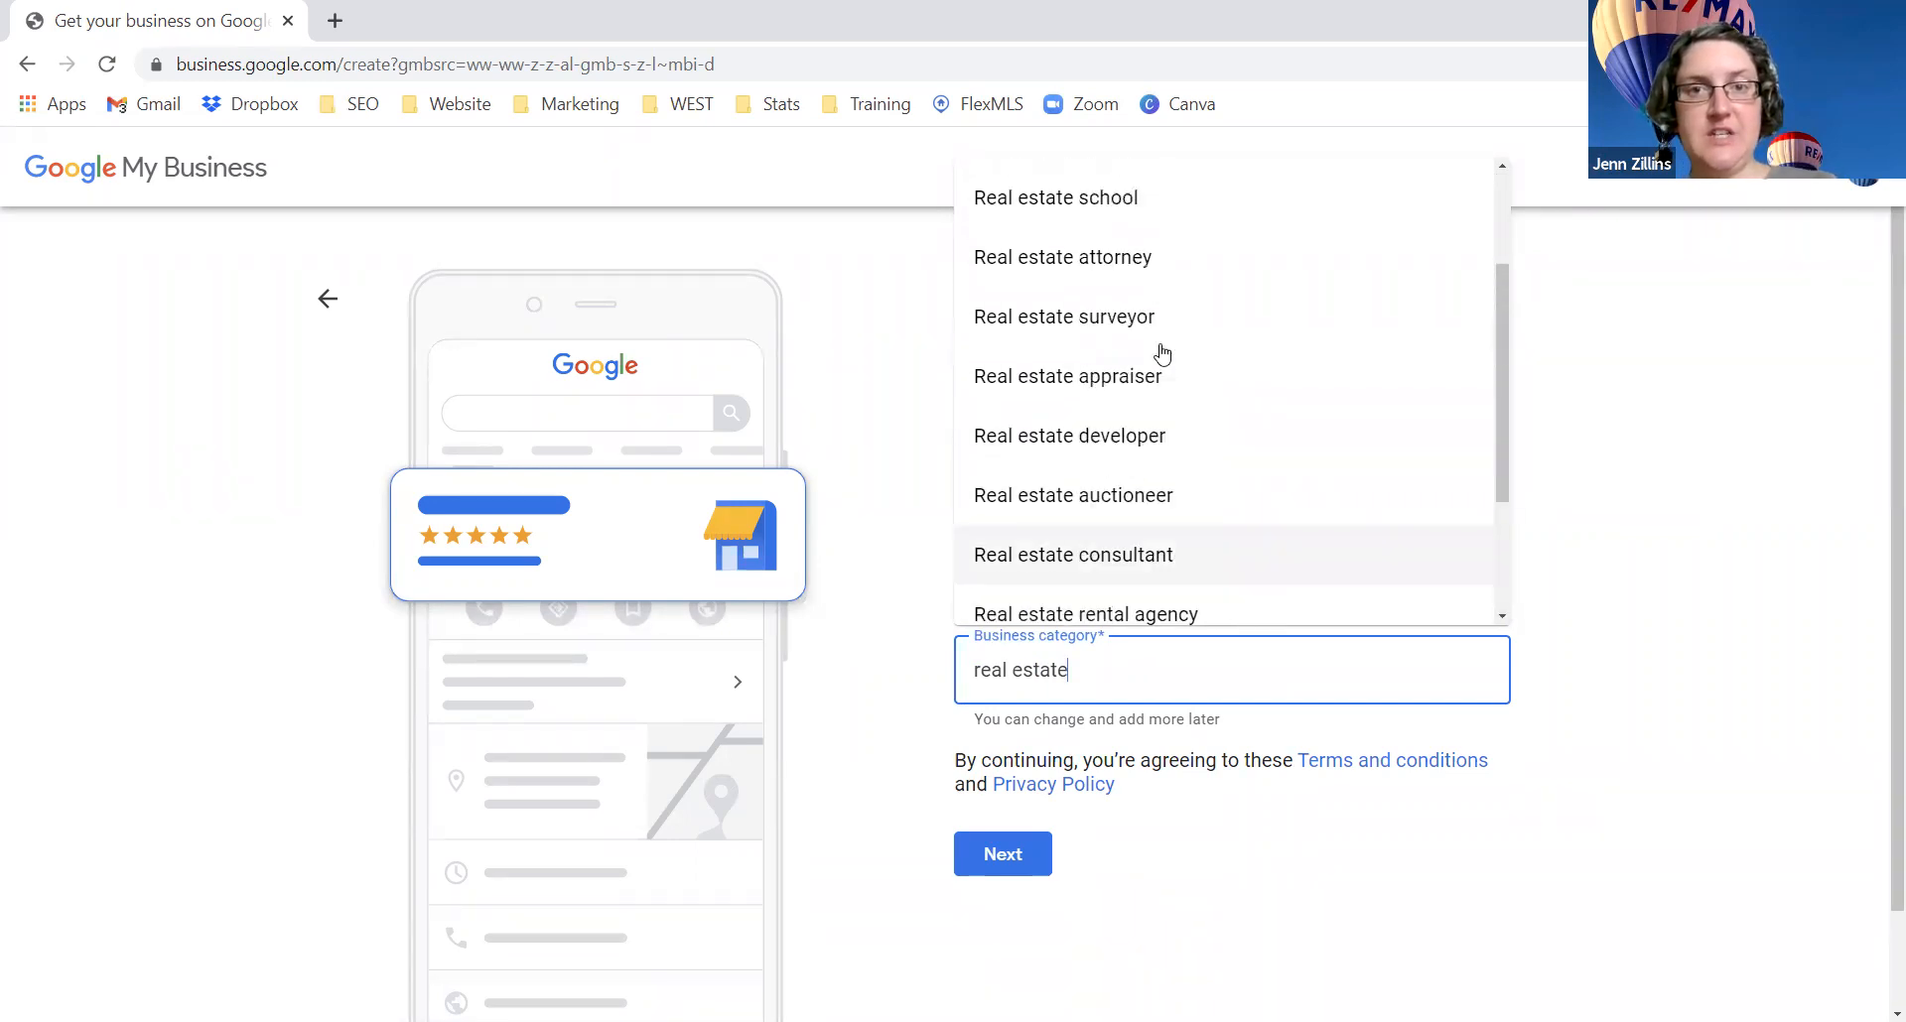
scroll(1162, 354, up, 2)
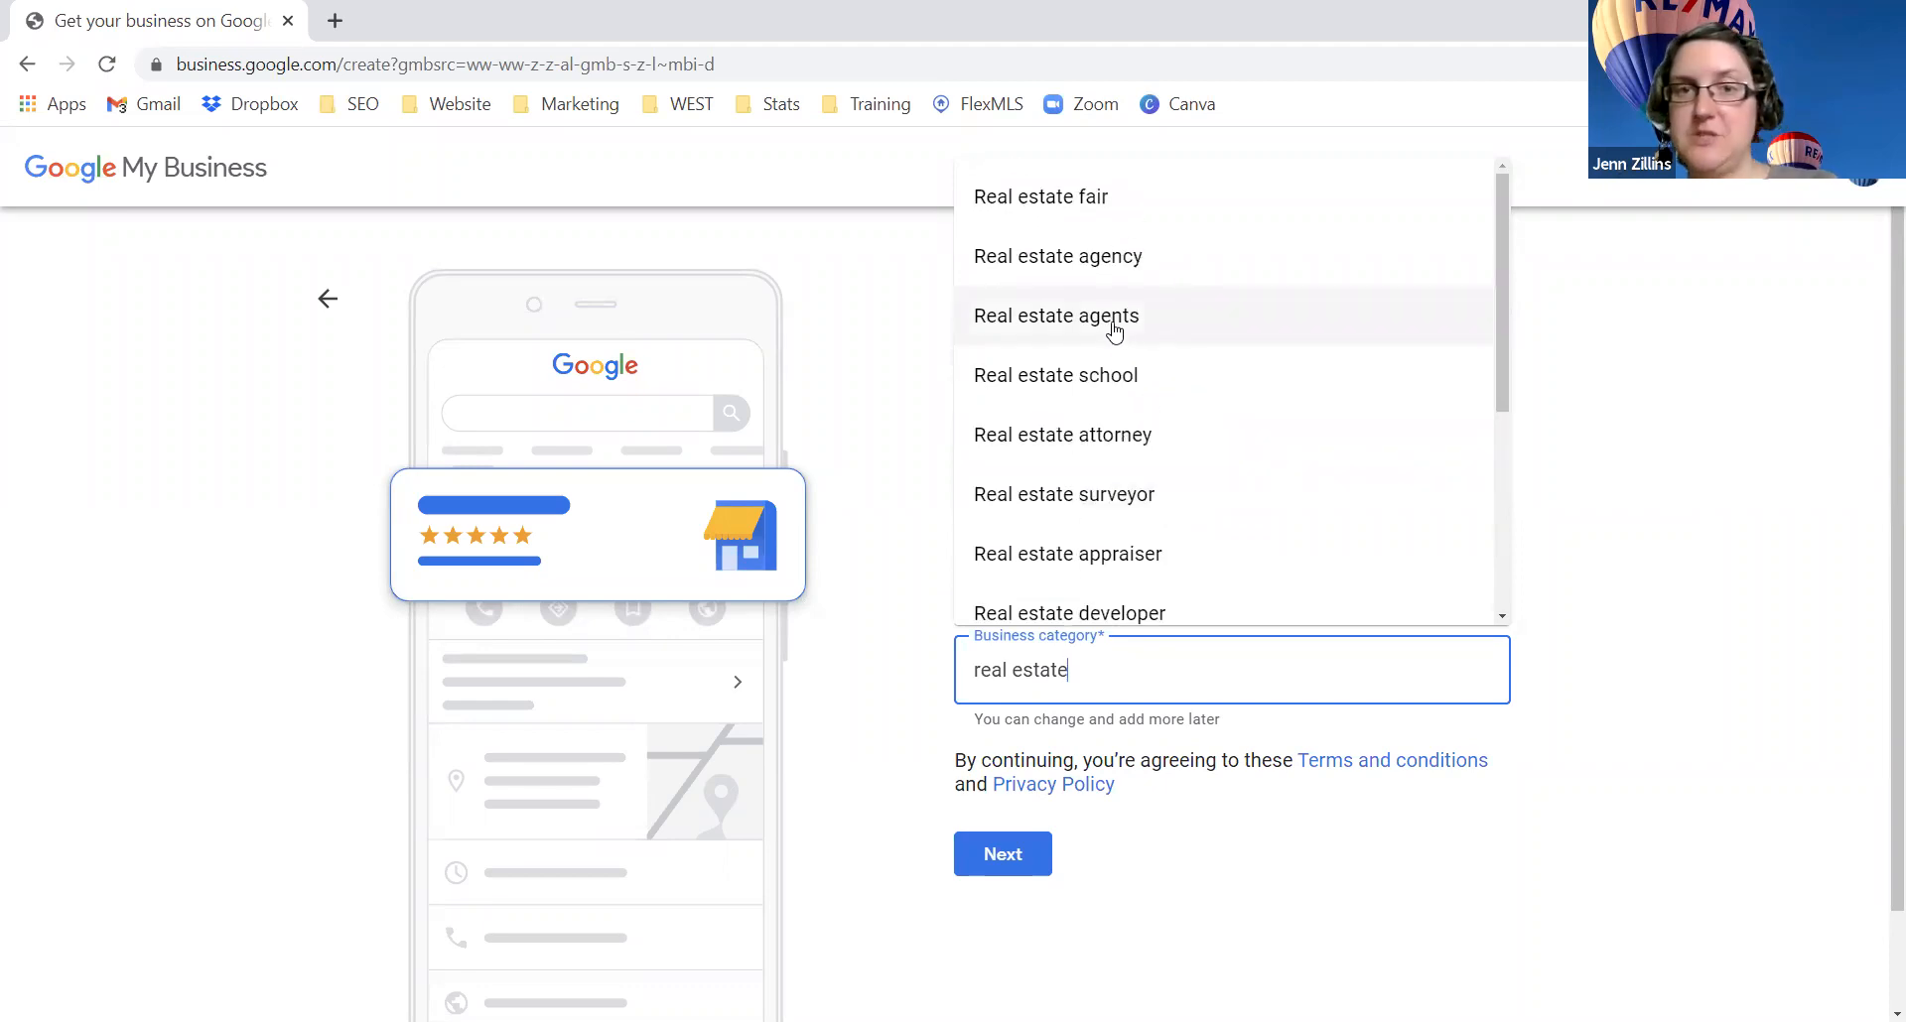
click(1141, 258)
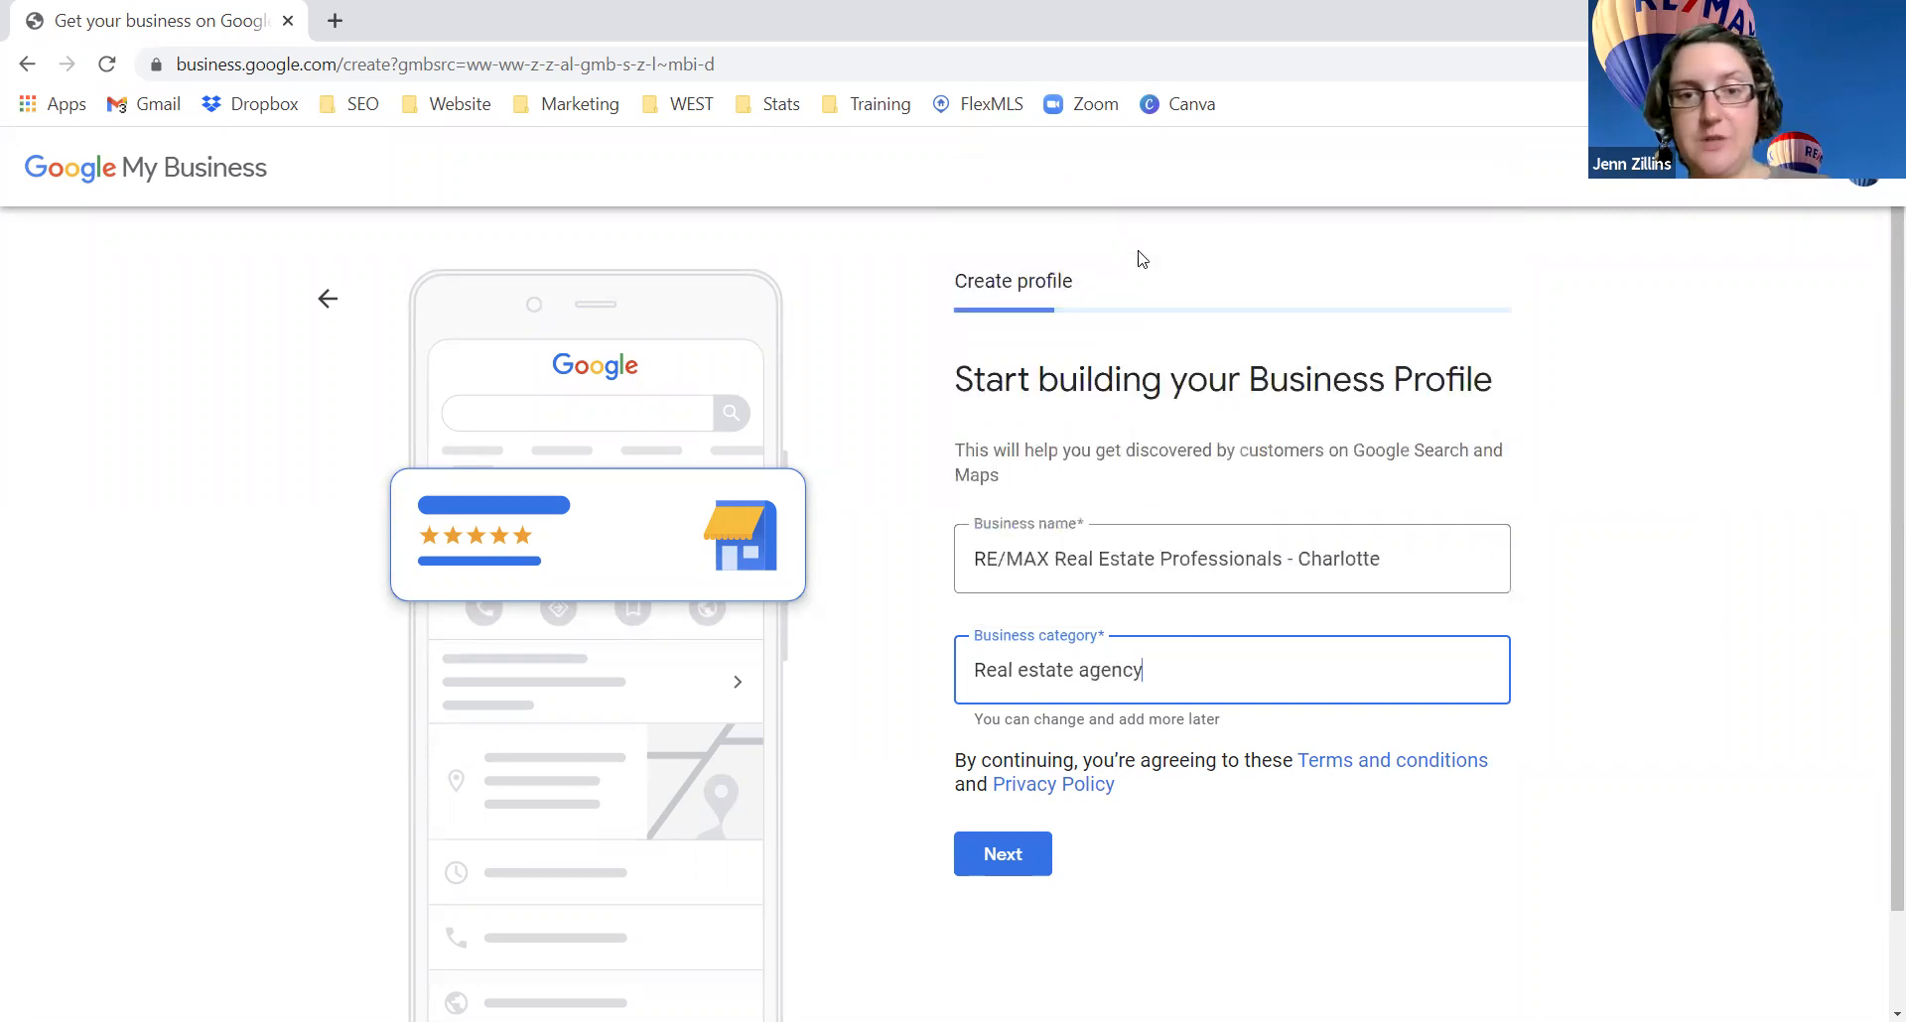
click(1001, 860)
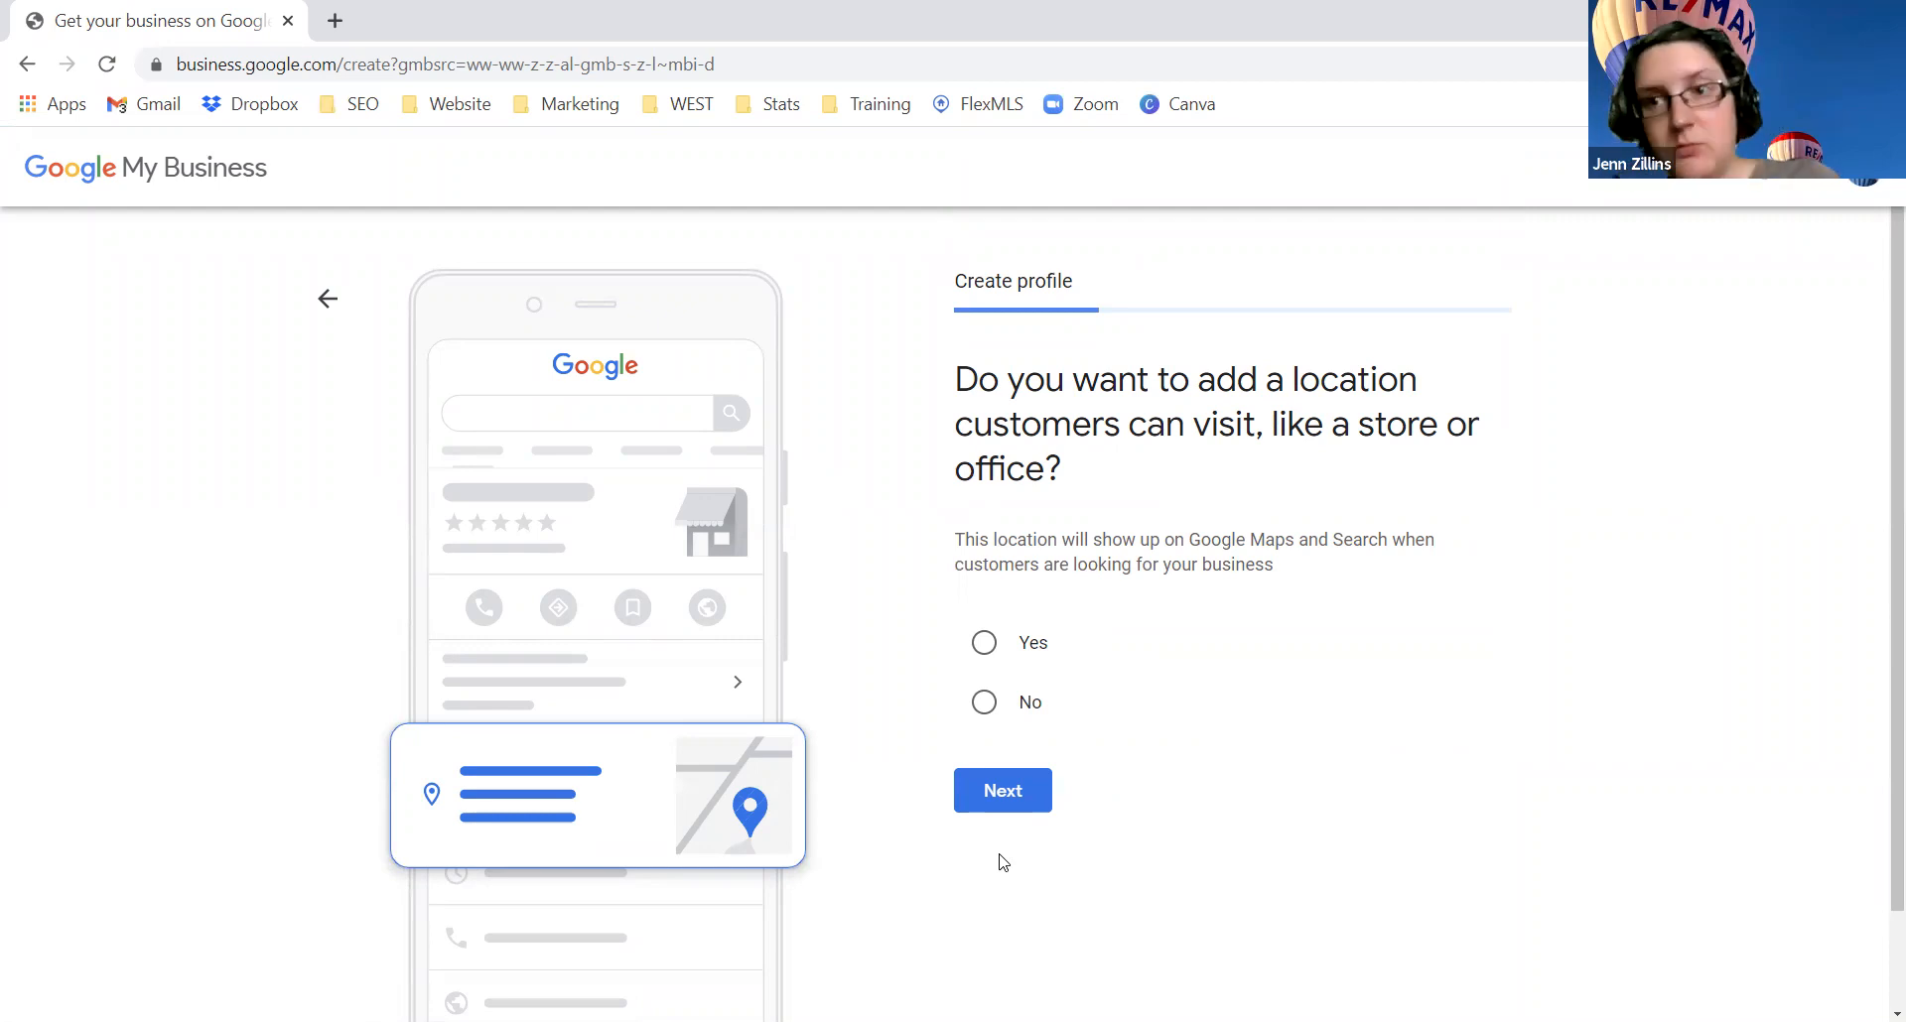
Step: Answer Yes to having a location customers can visit and continue
click(985, 645)
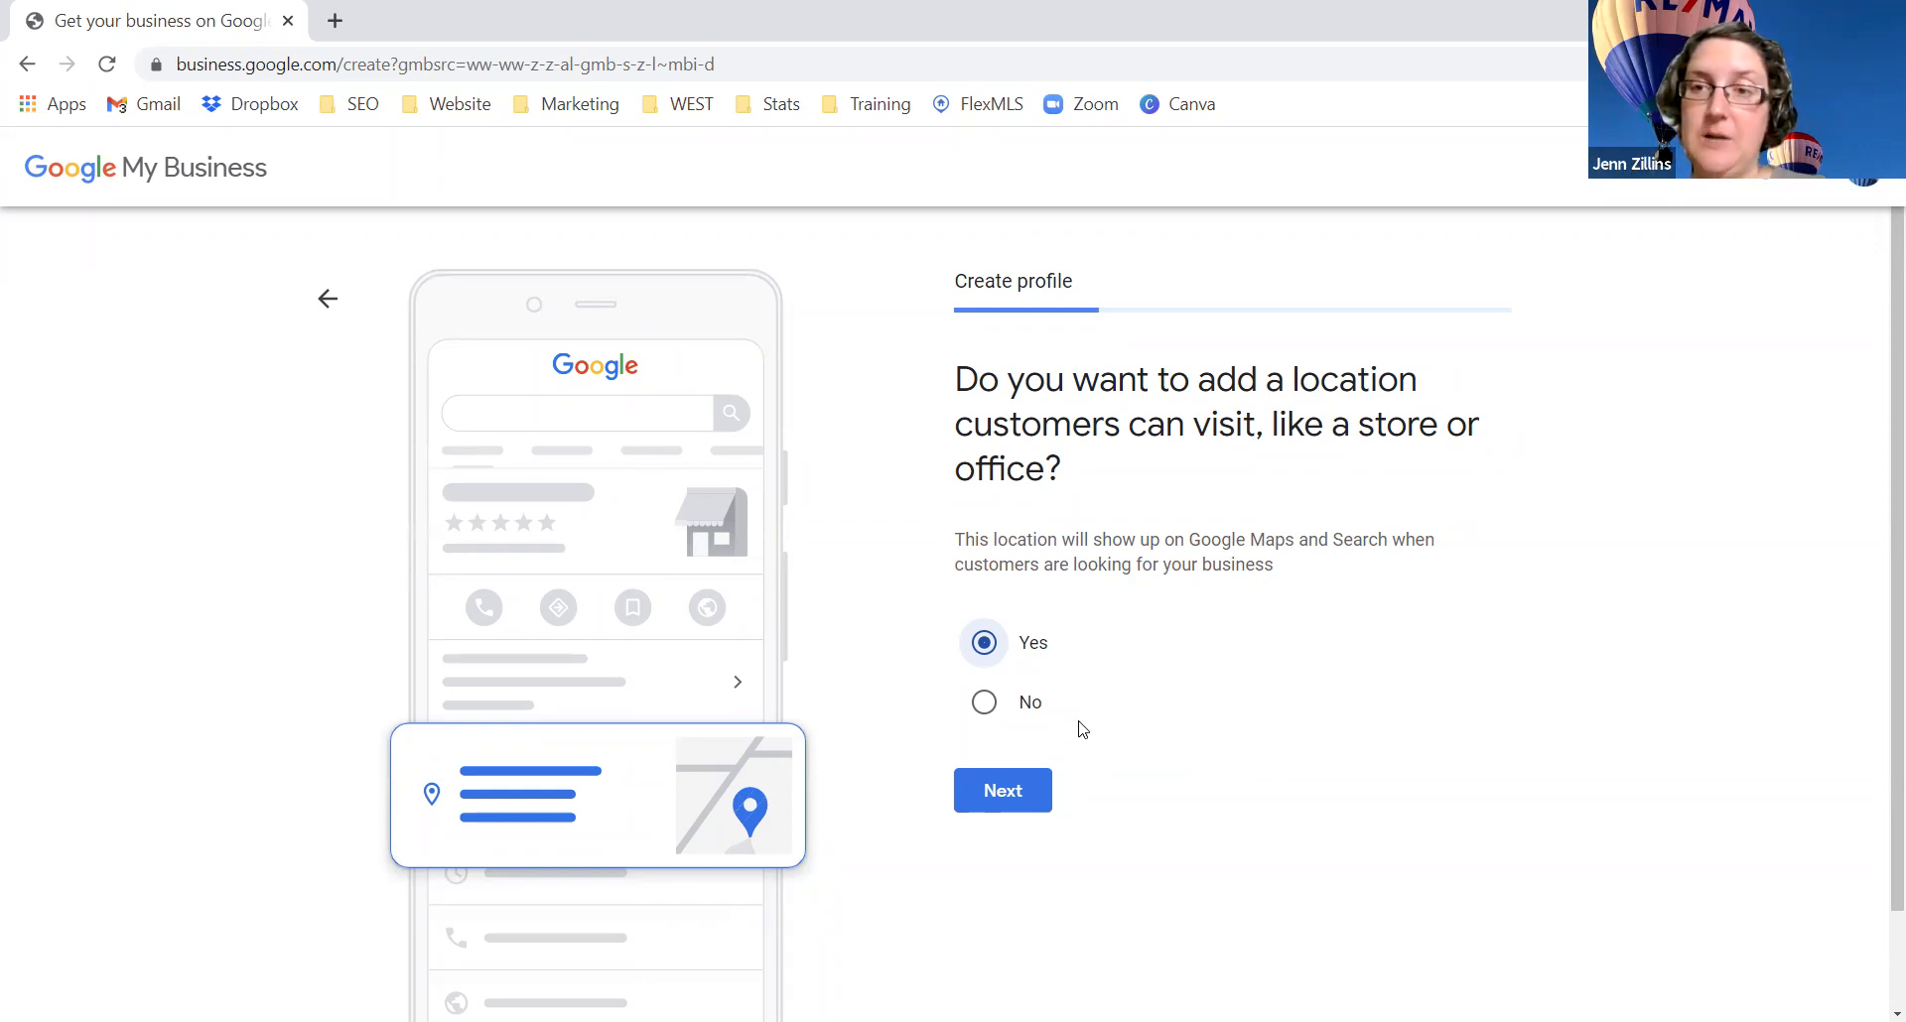
click(1032, 791)
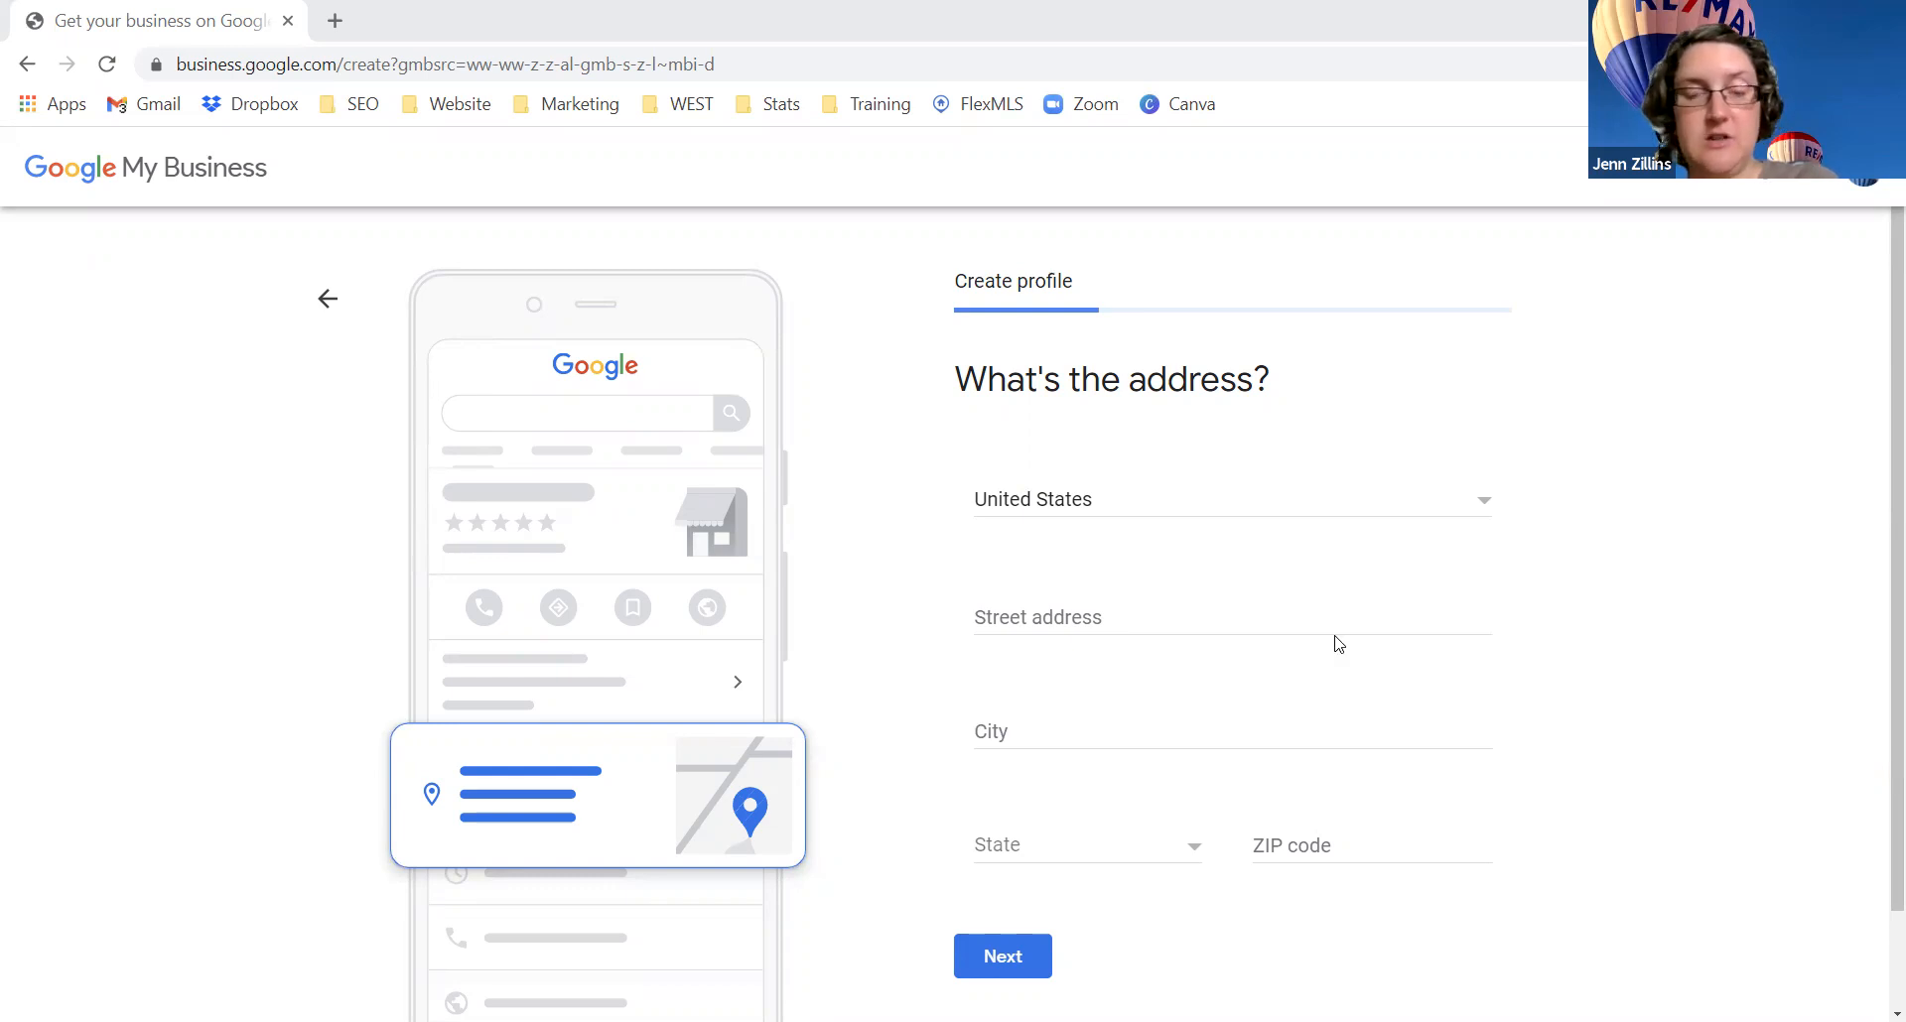
click(1090, 621)
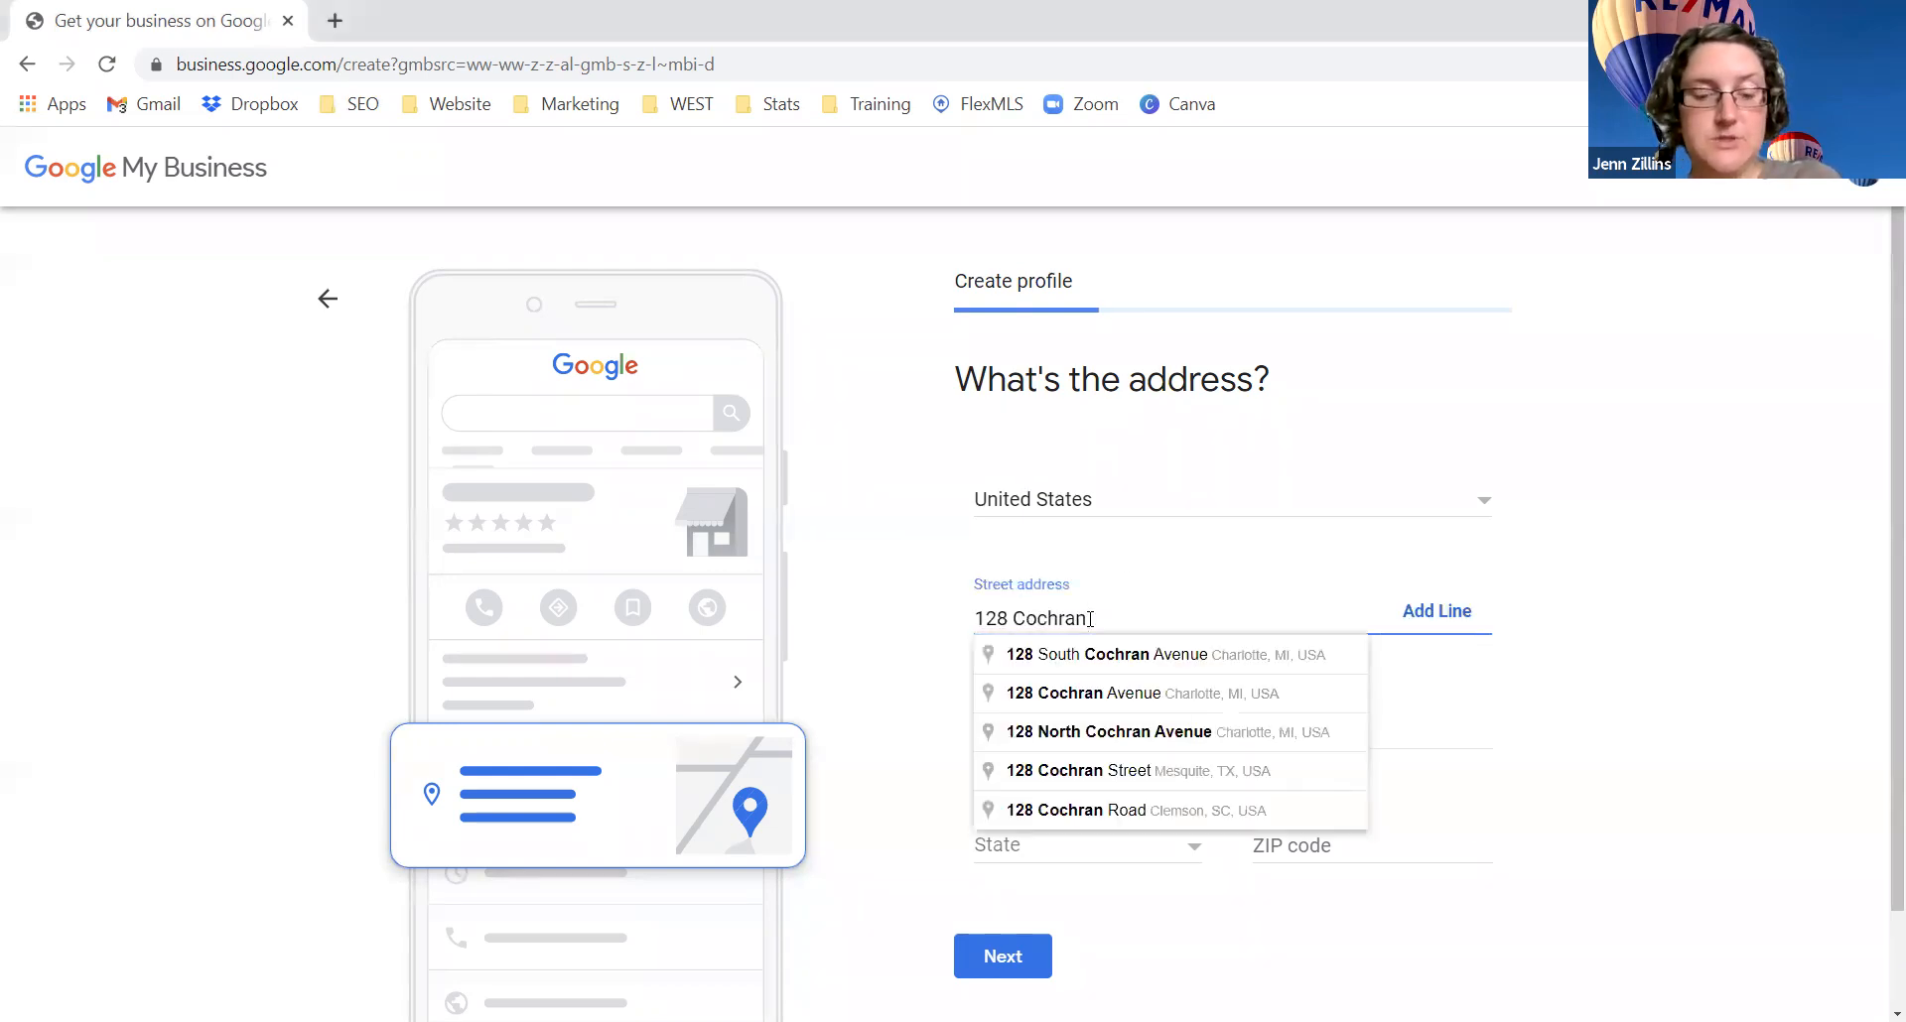
click(1098, 651)
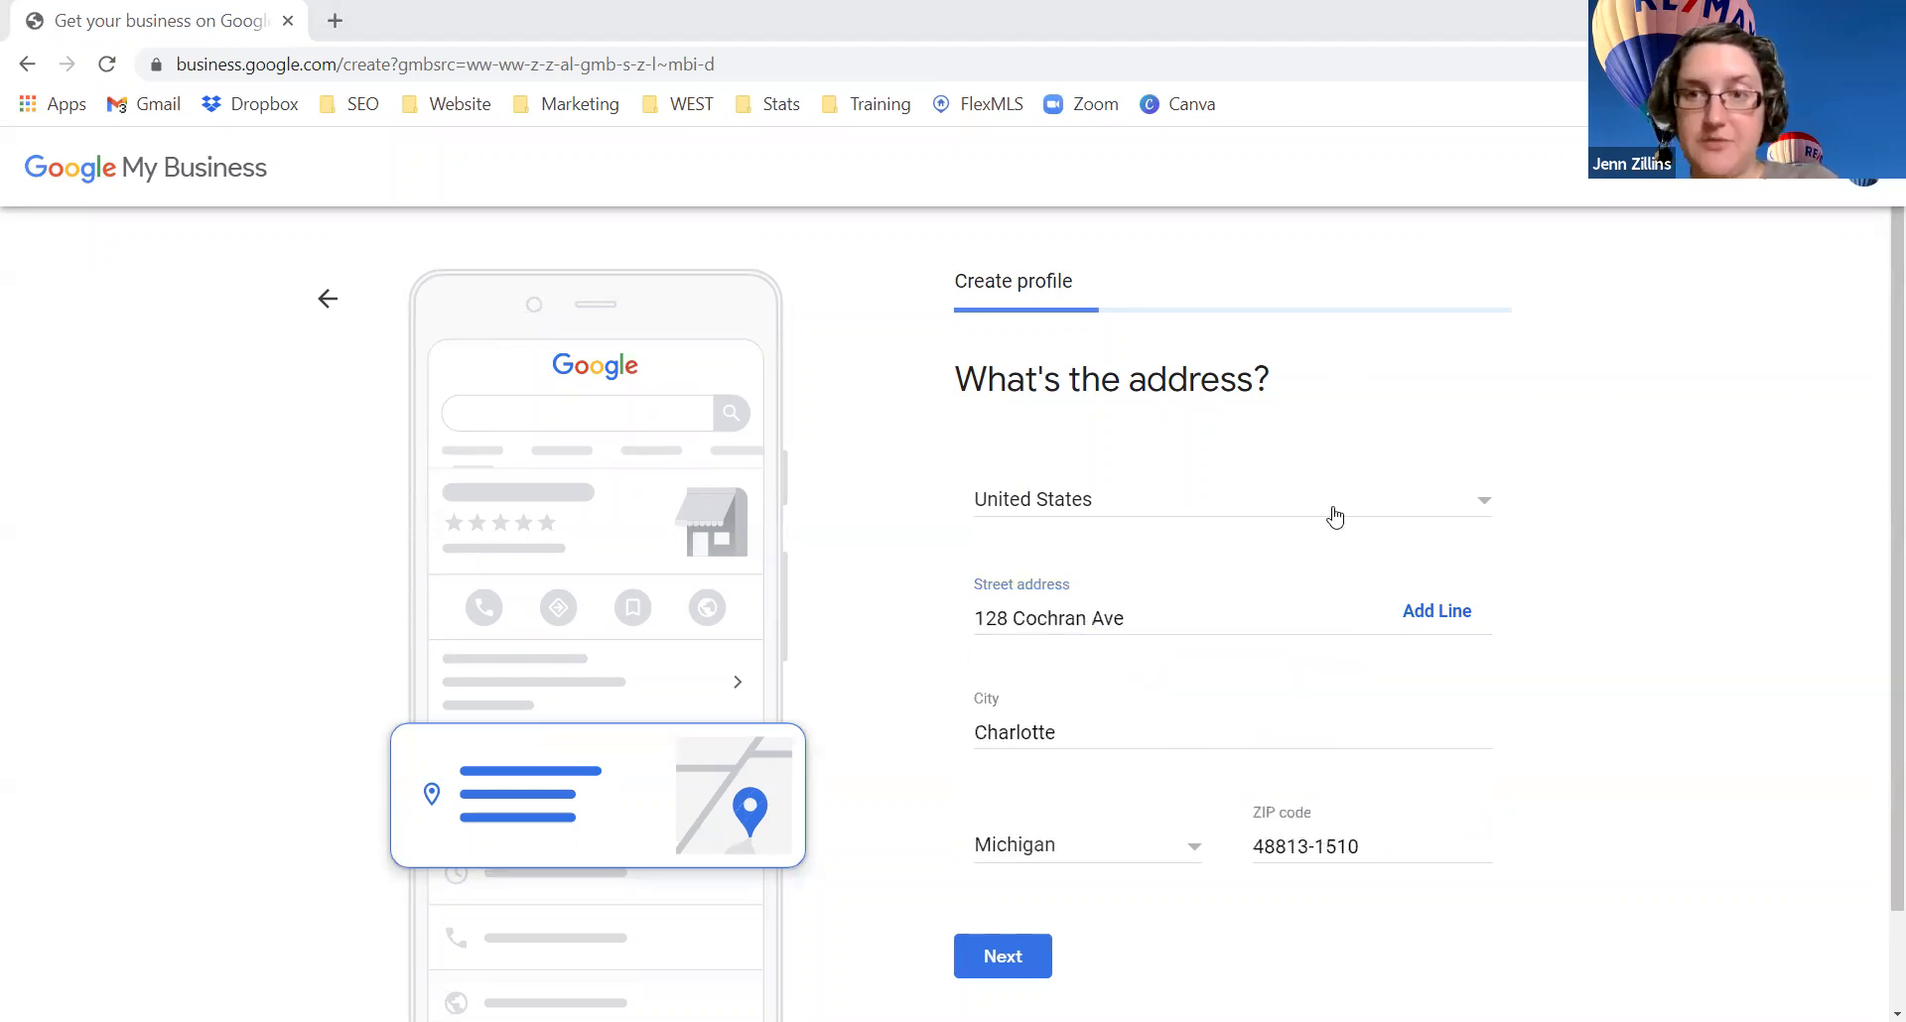
scroll(1331, 515, down, 1)
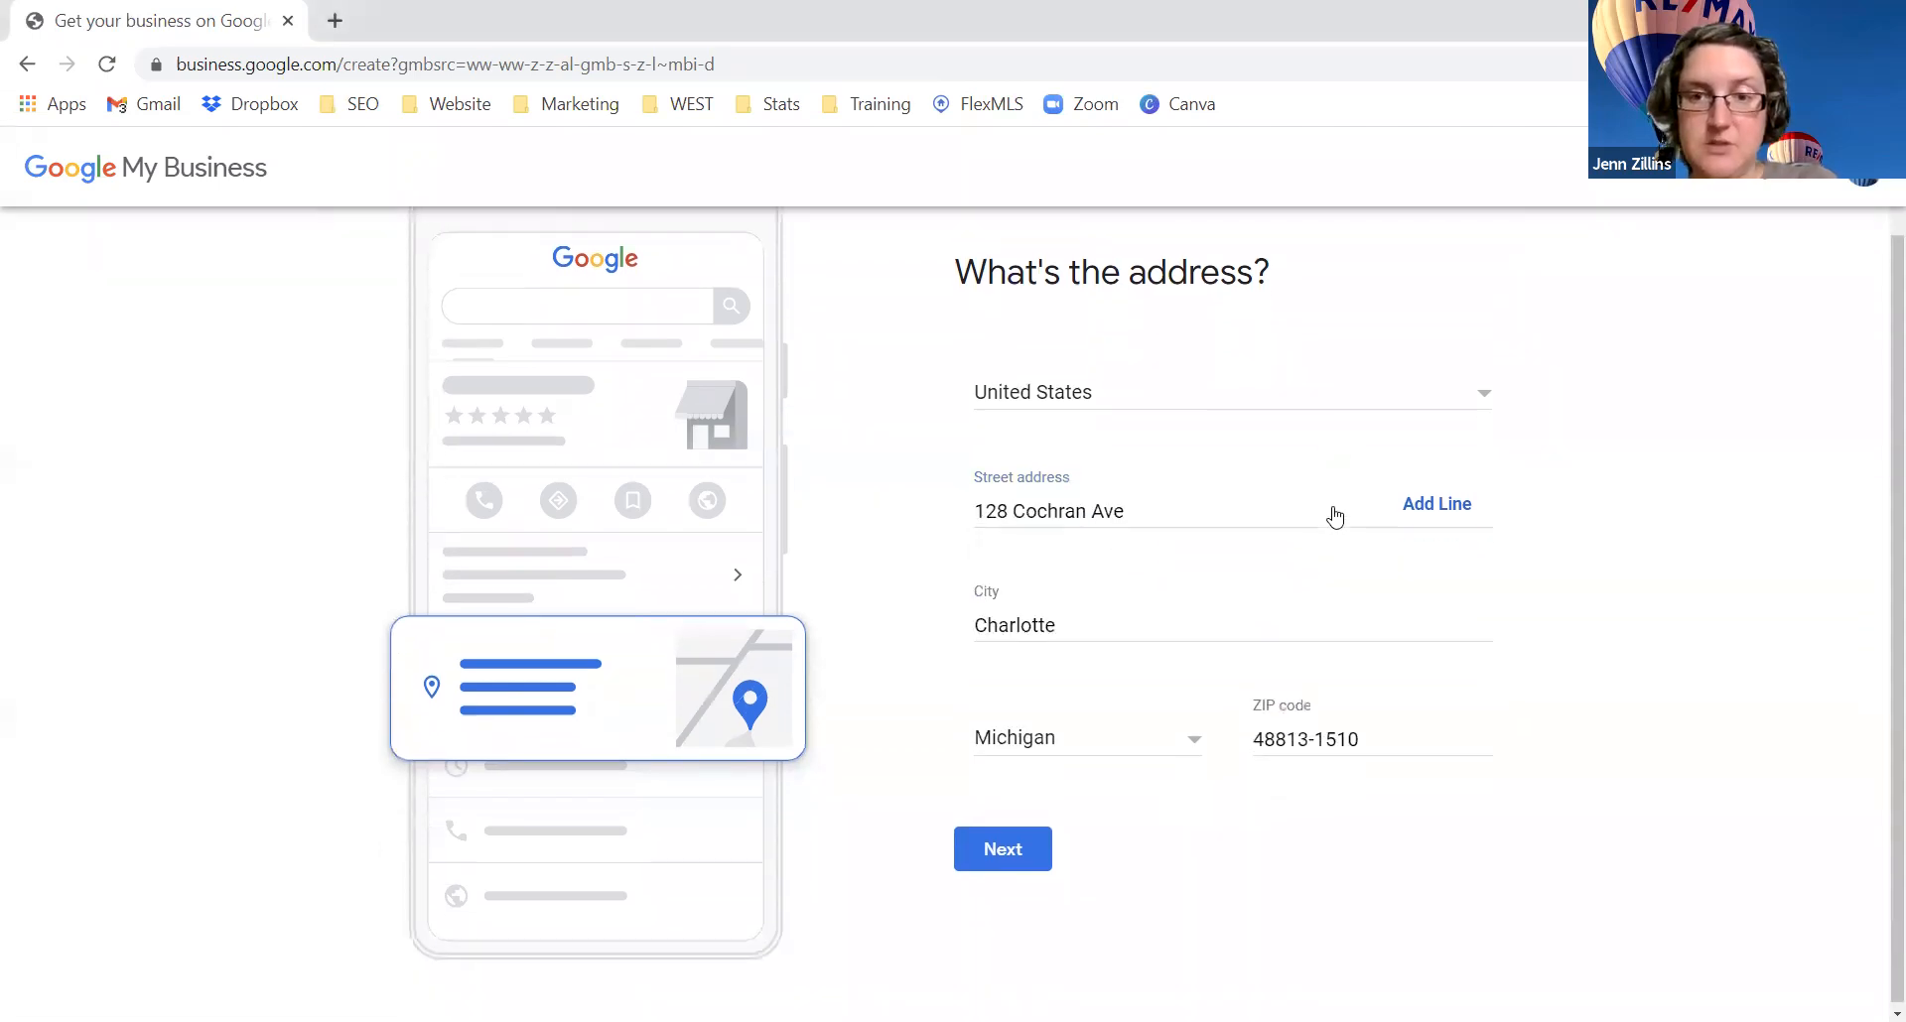
click(987, 856)
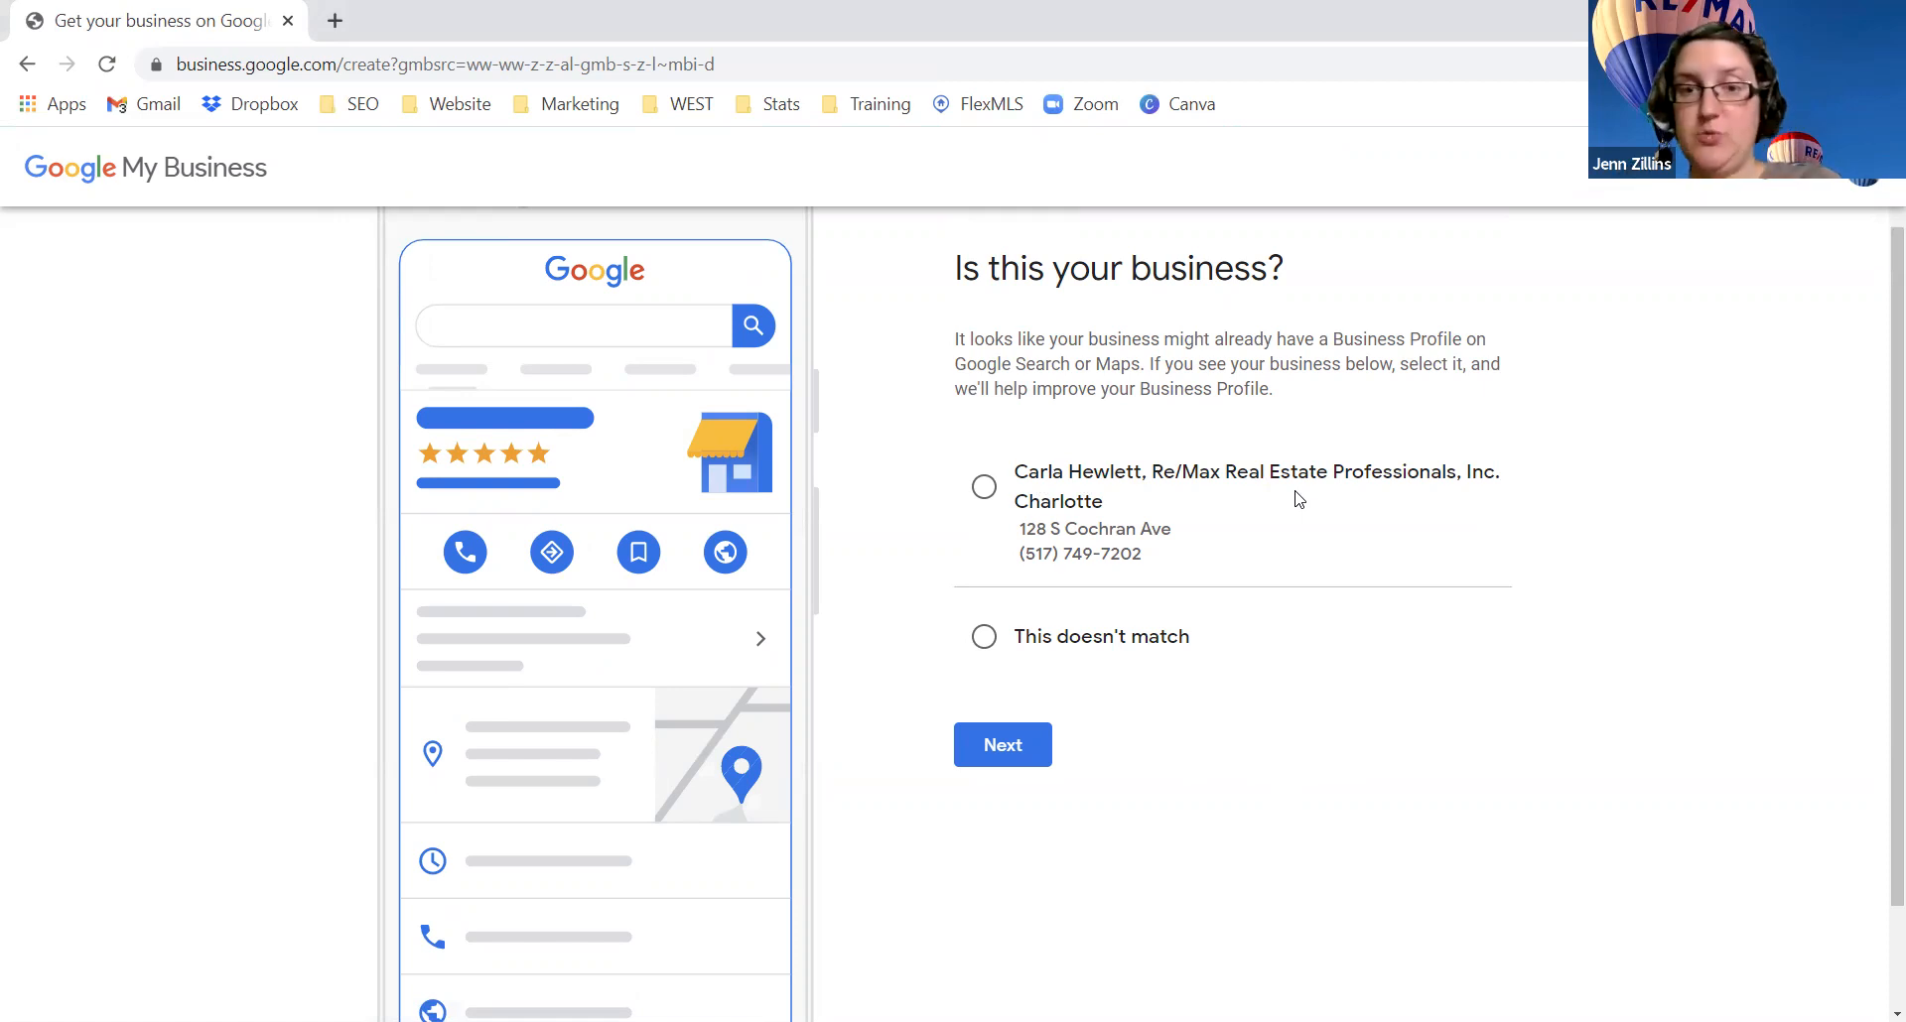
click(985, 638)
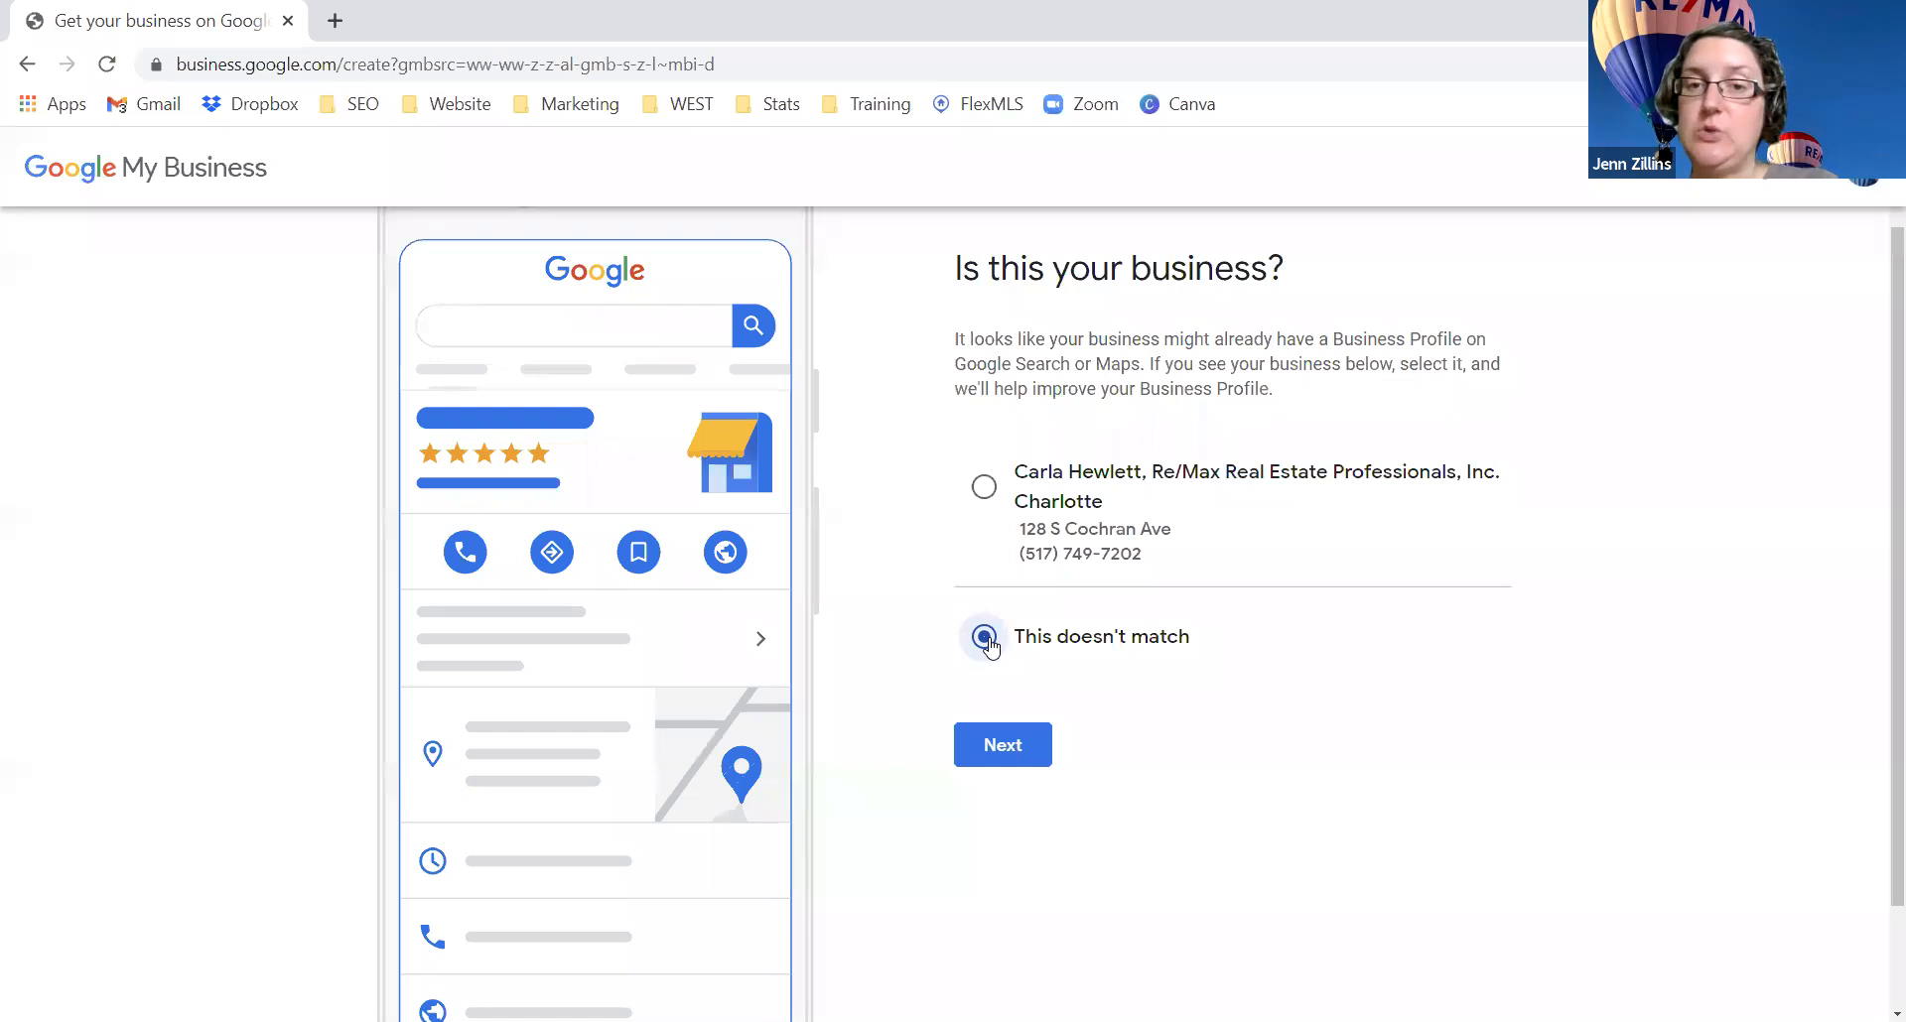
click(1020, 745)
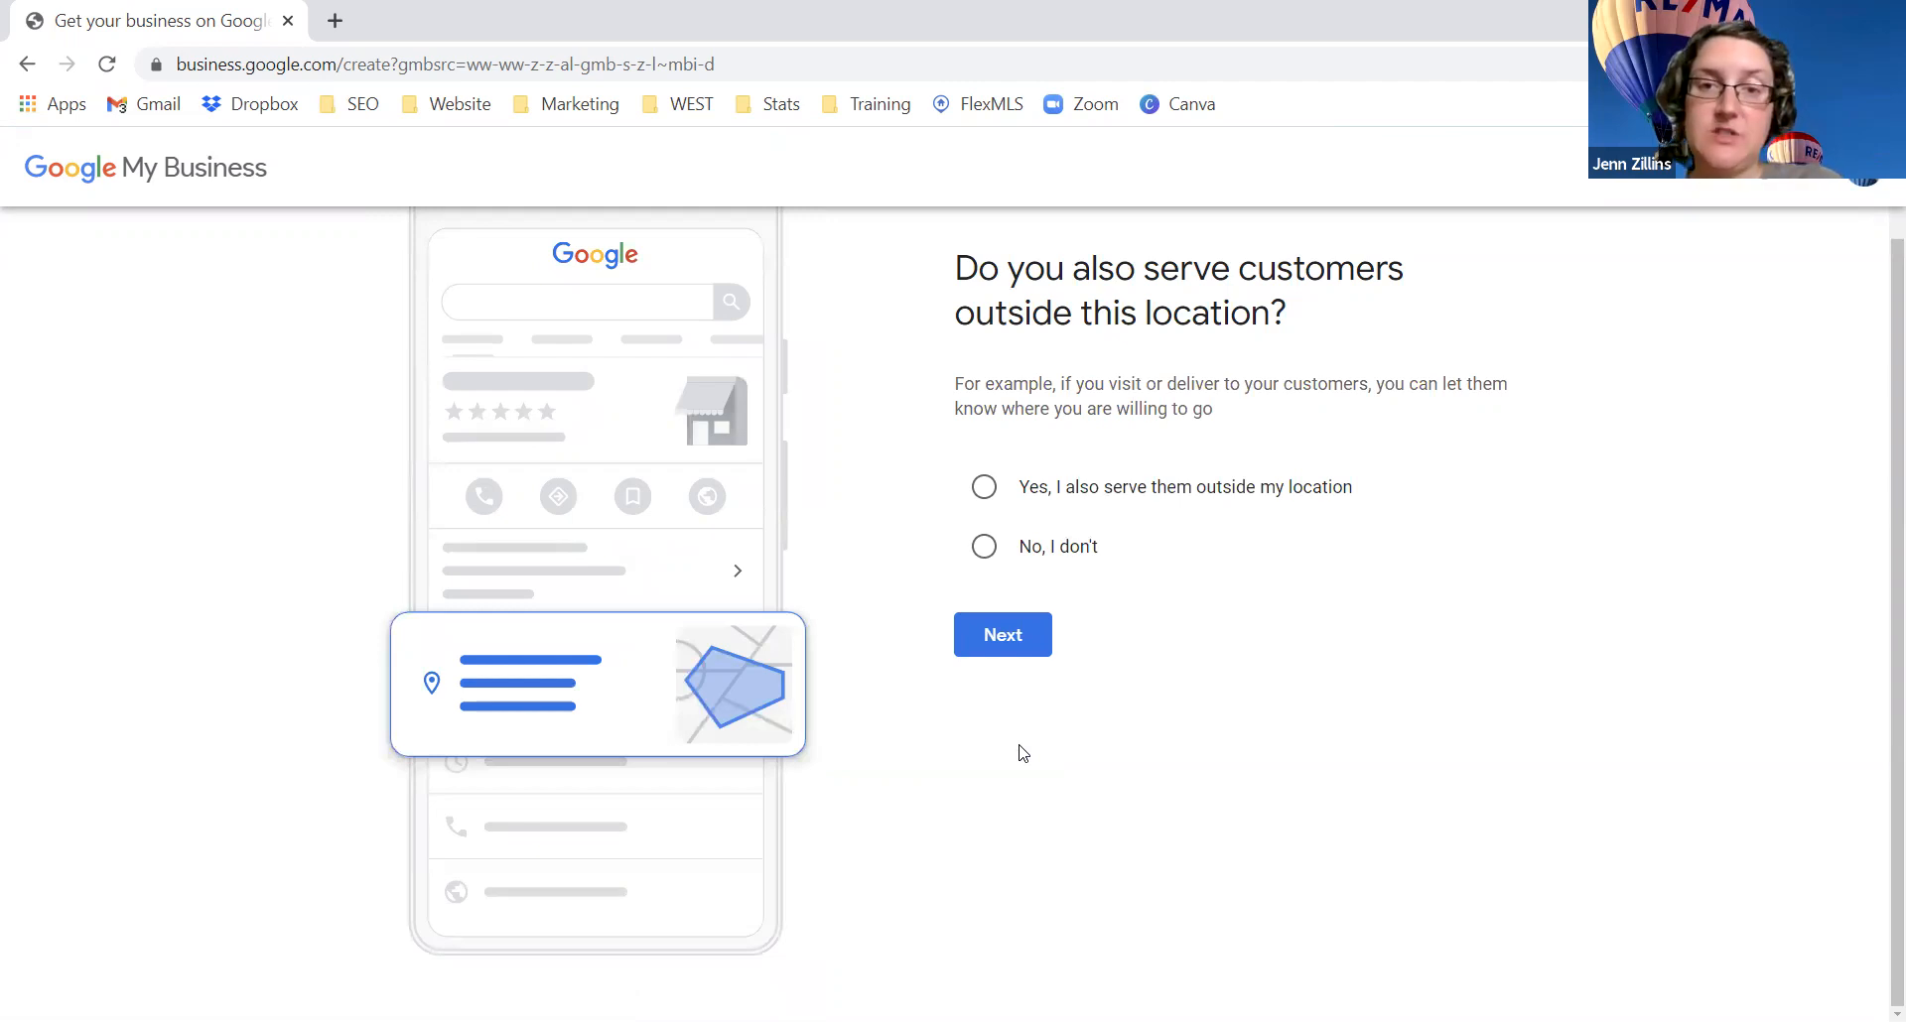
Step: Indicate customers are served elsewhere and add Charlotte, MI, USA and Lansing, MI, USA as service areas
click(982, 486)
click(1025, 637)
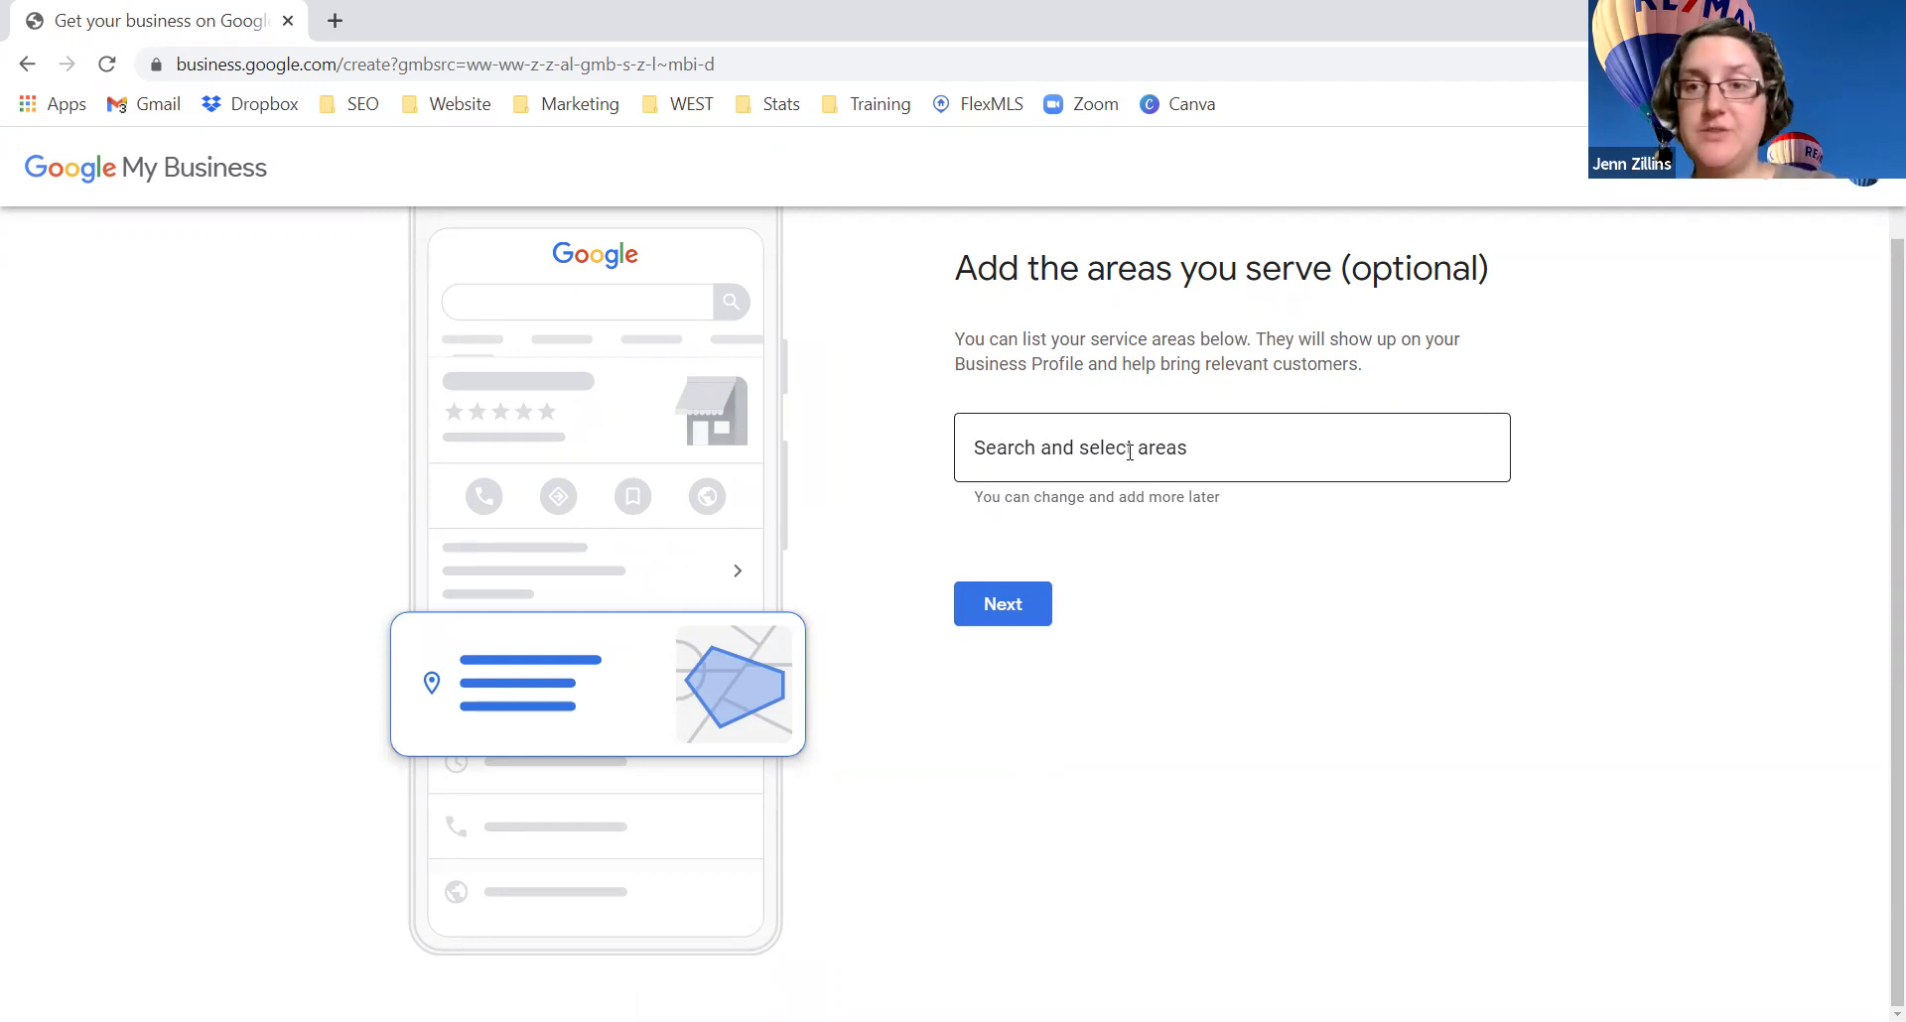
click(1129, 451)
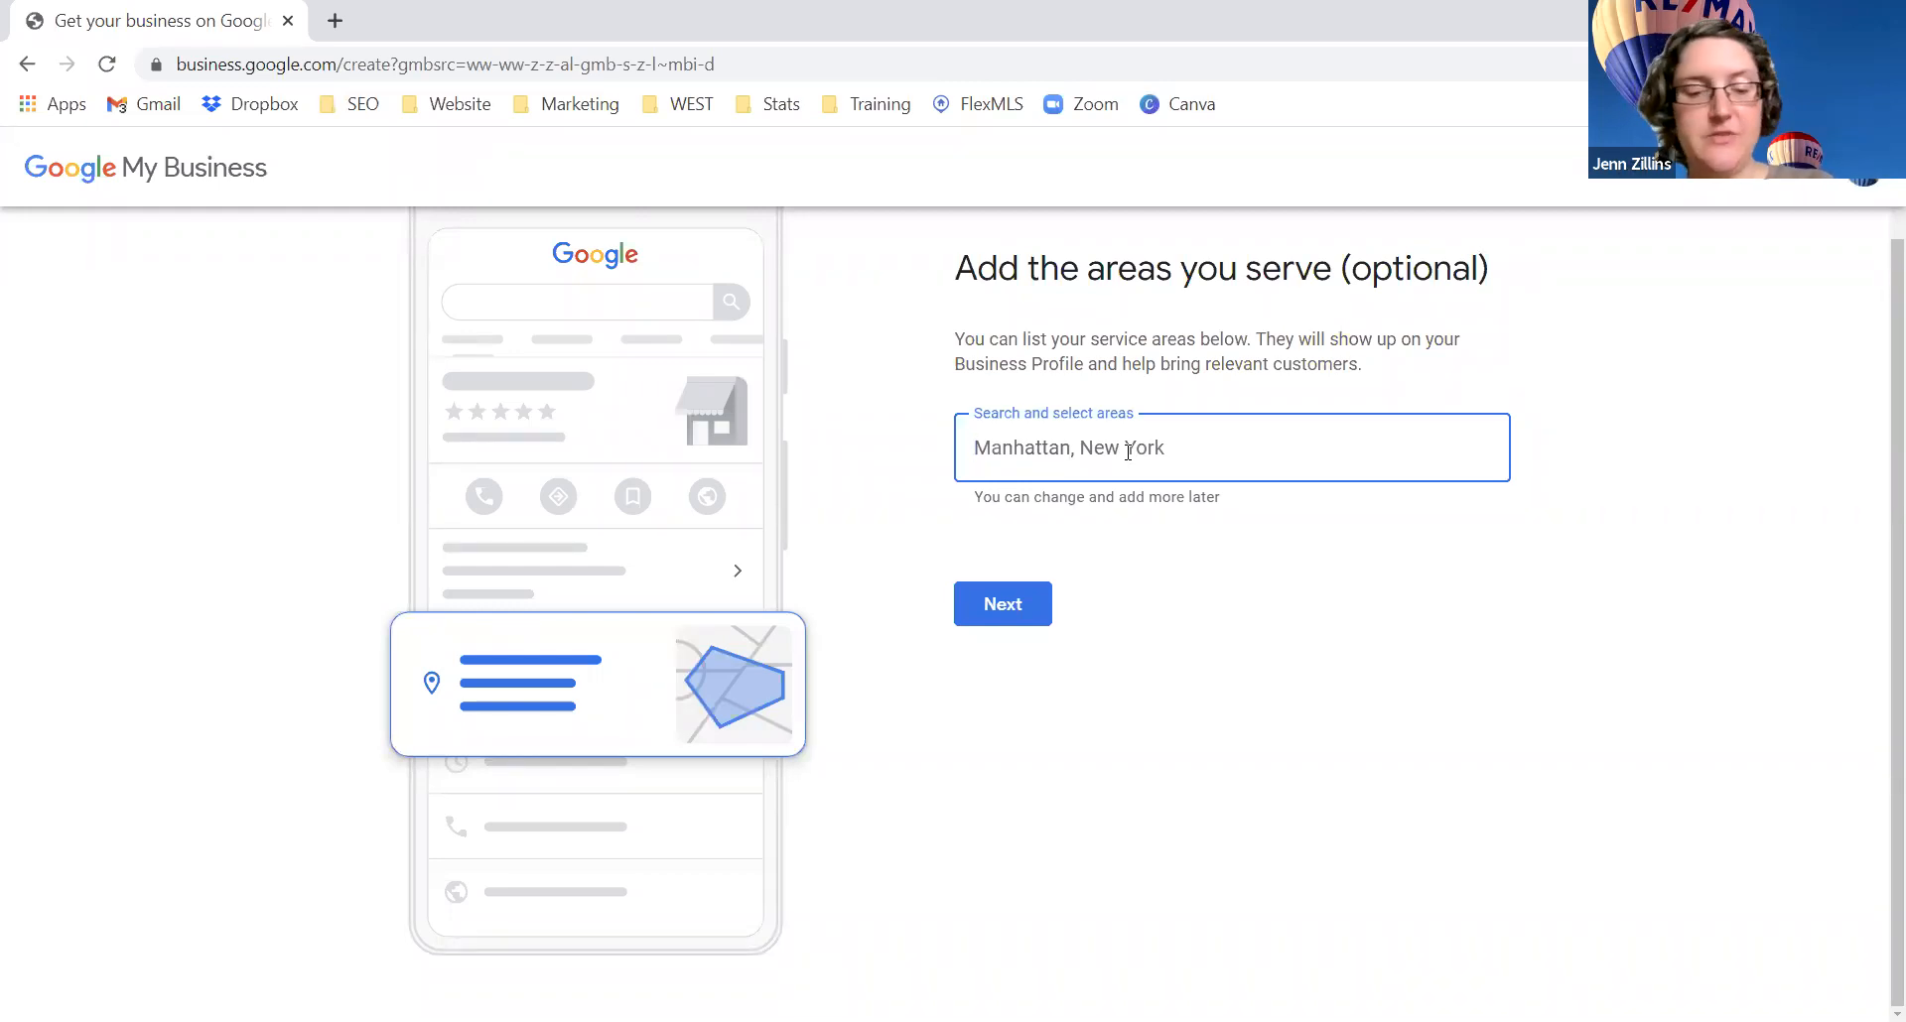
text(Charlotte)
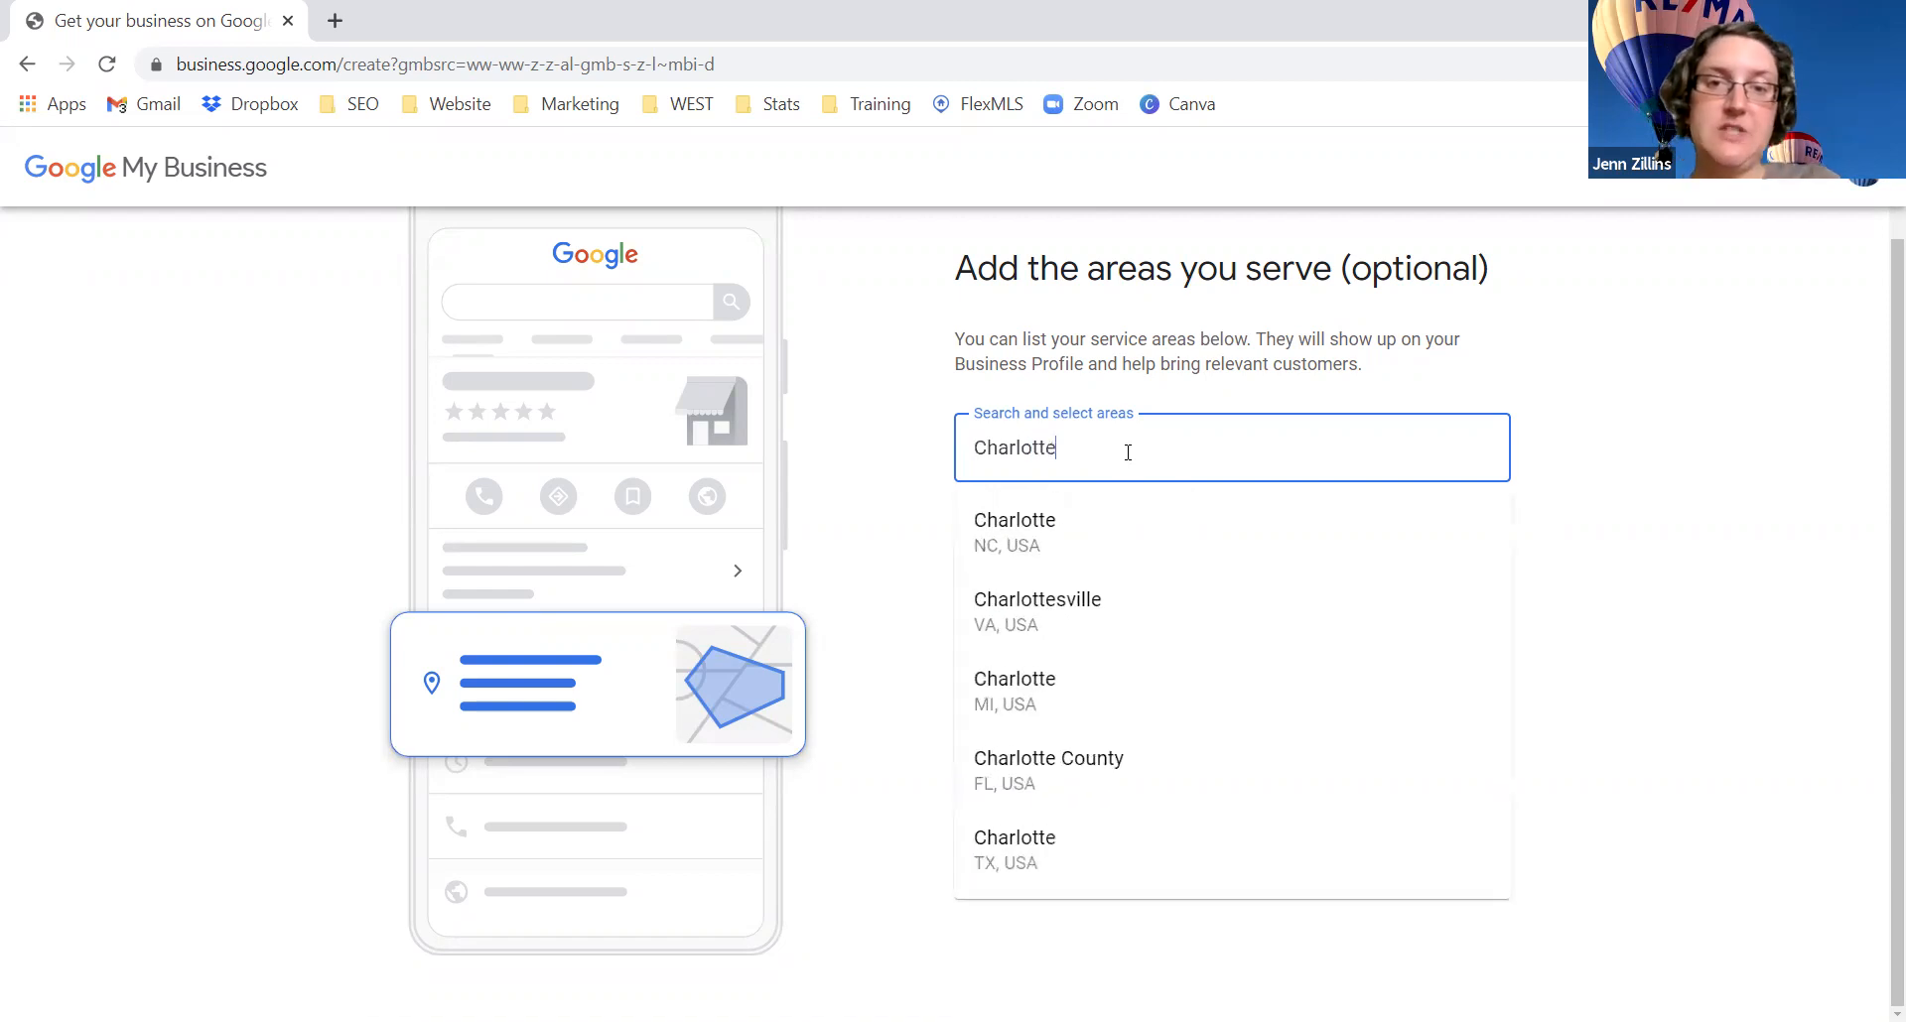
click(1017, 700)
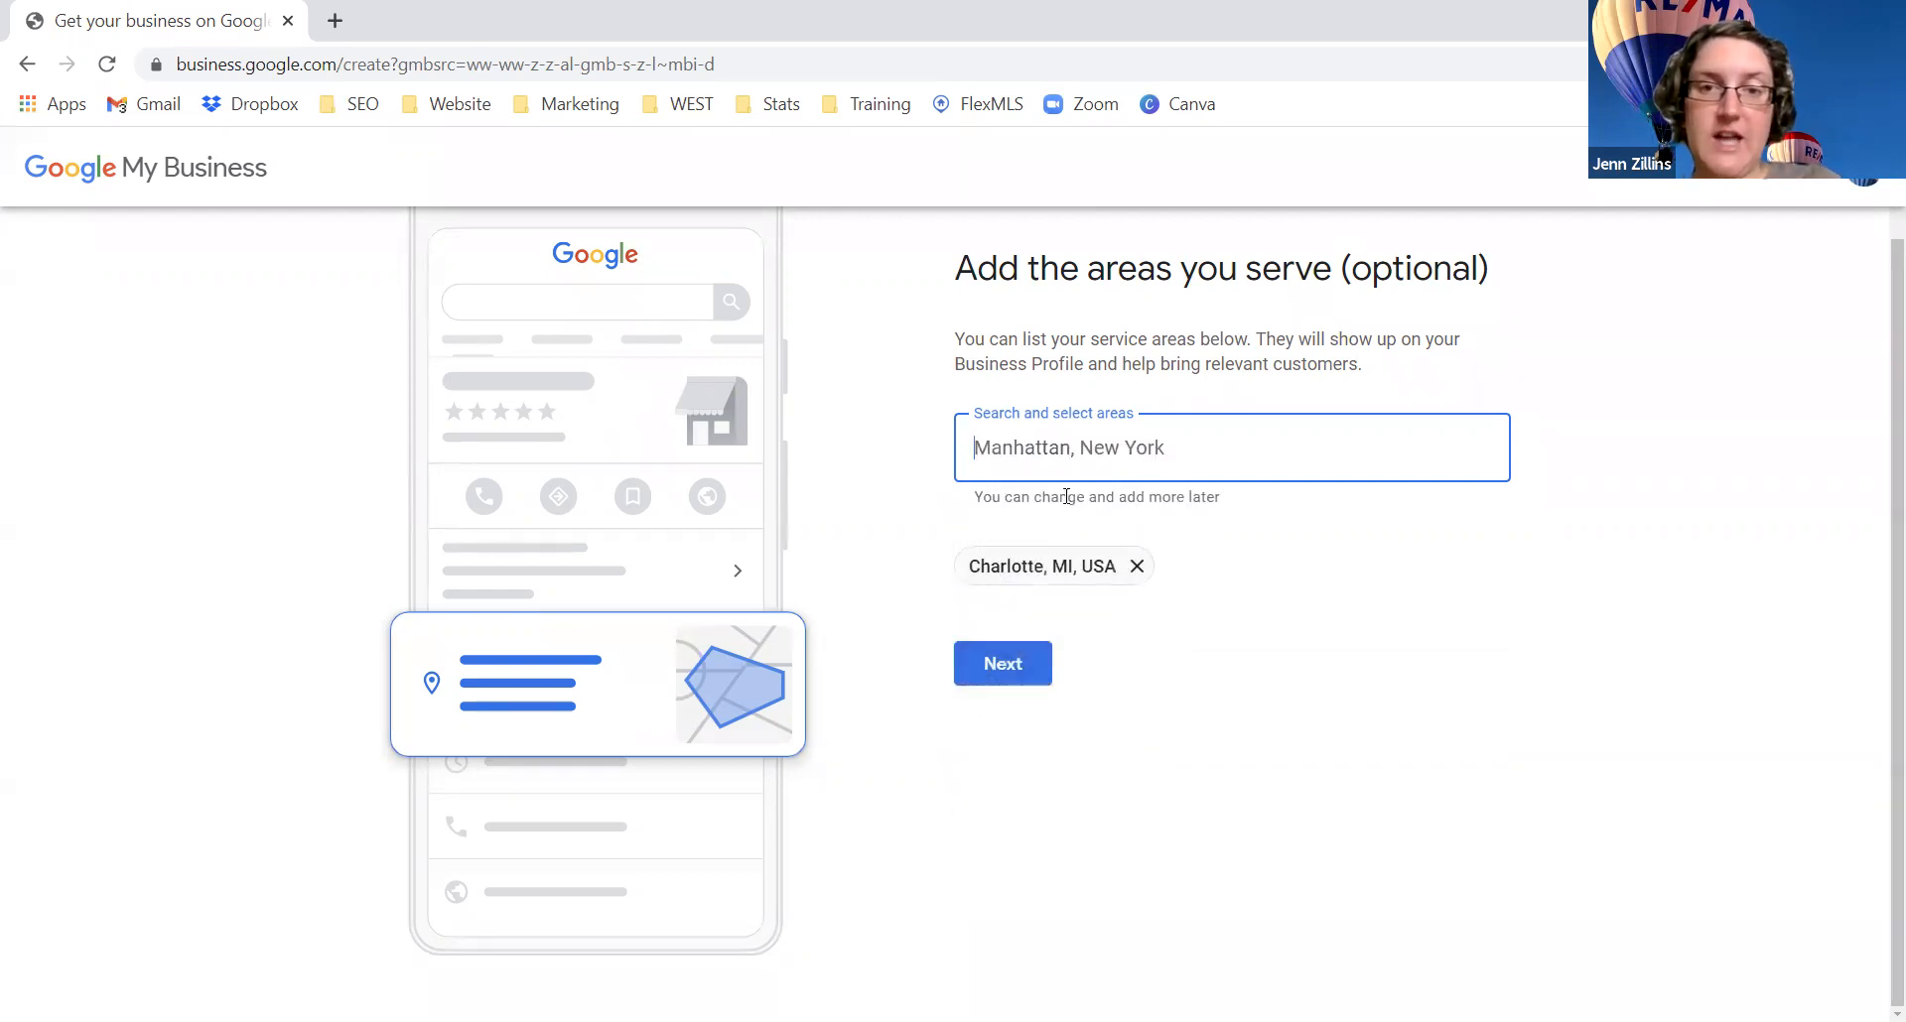
text(Lansing)
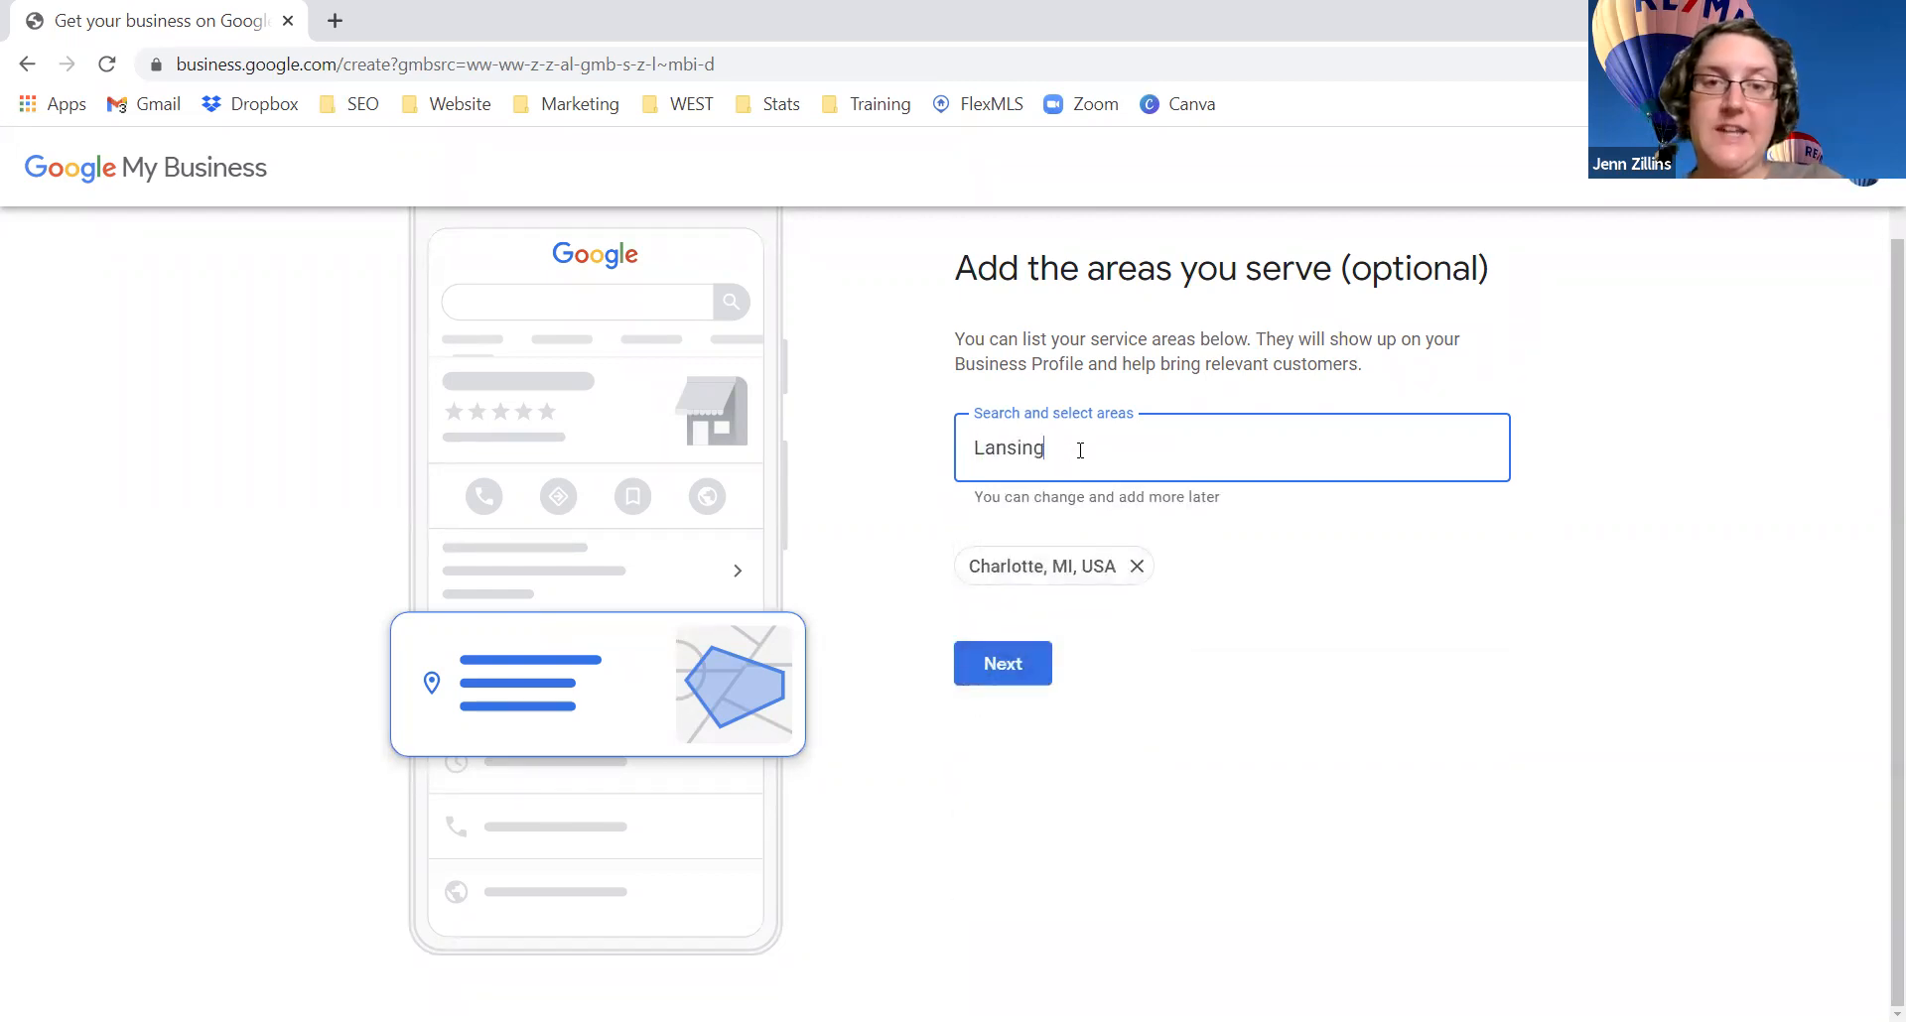
click(1059, 541)
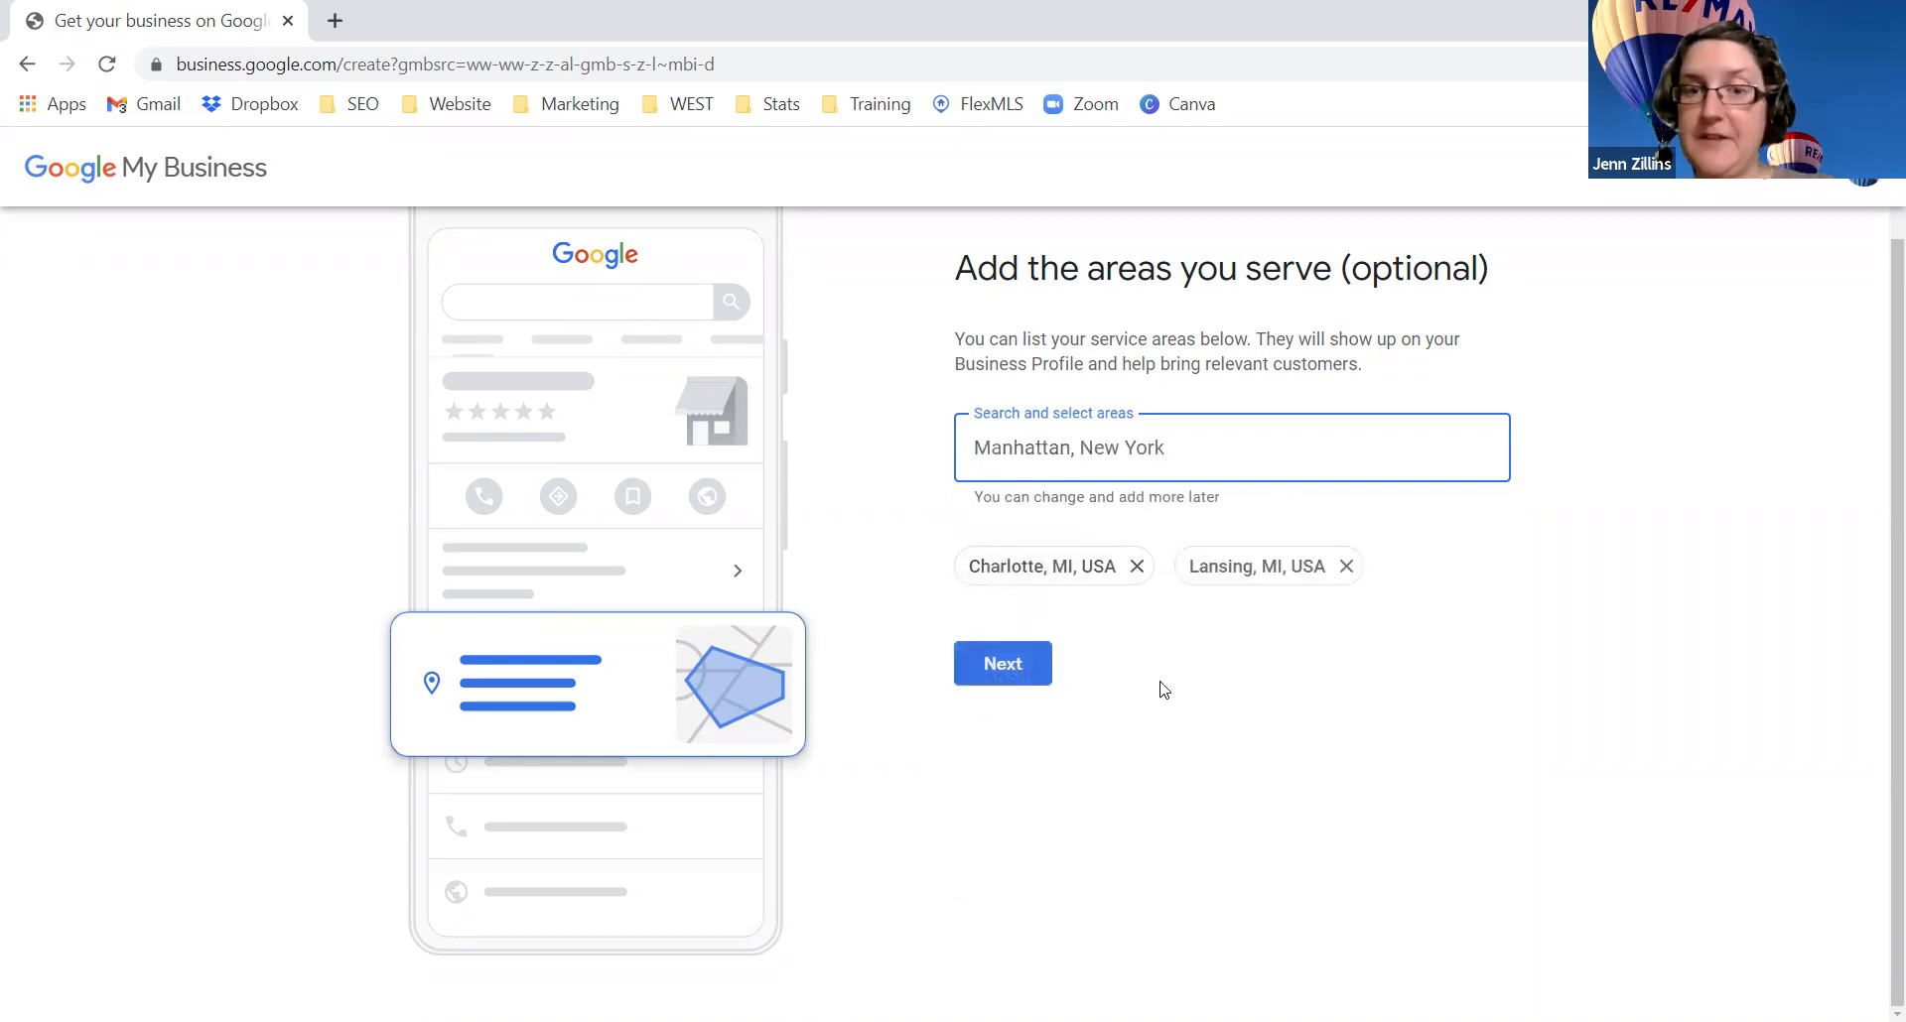
click(1014, 665)
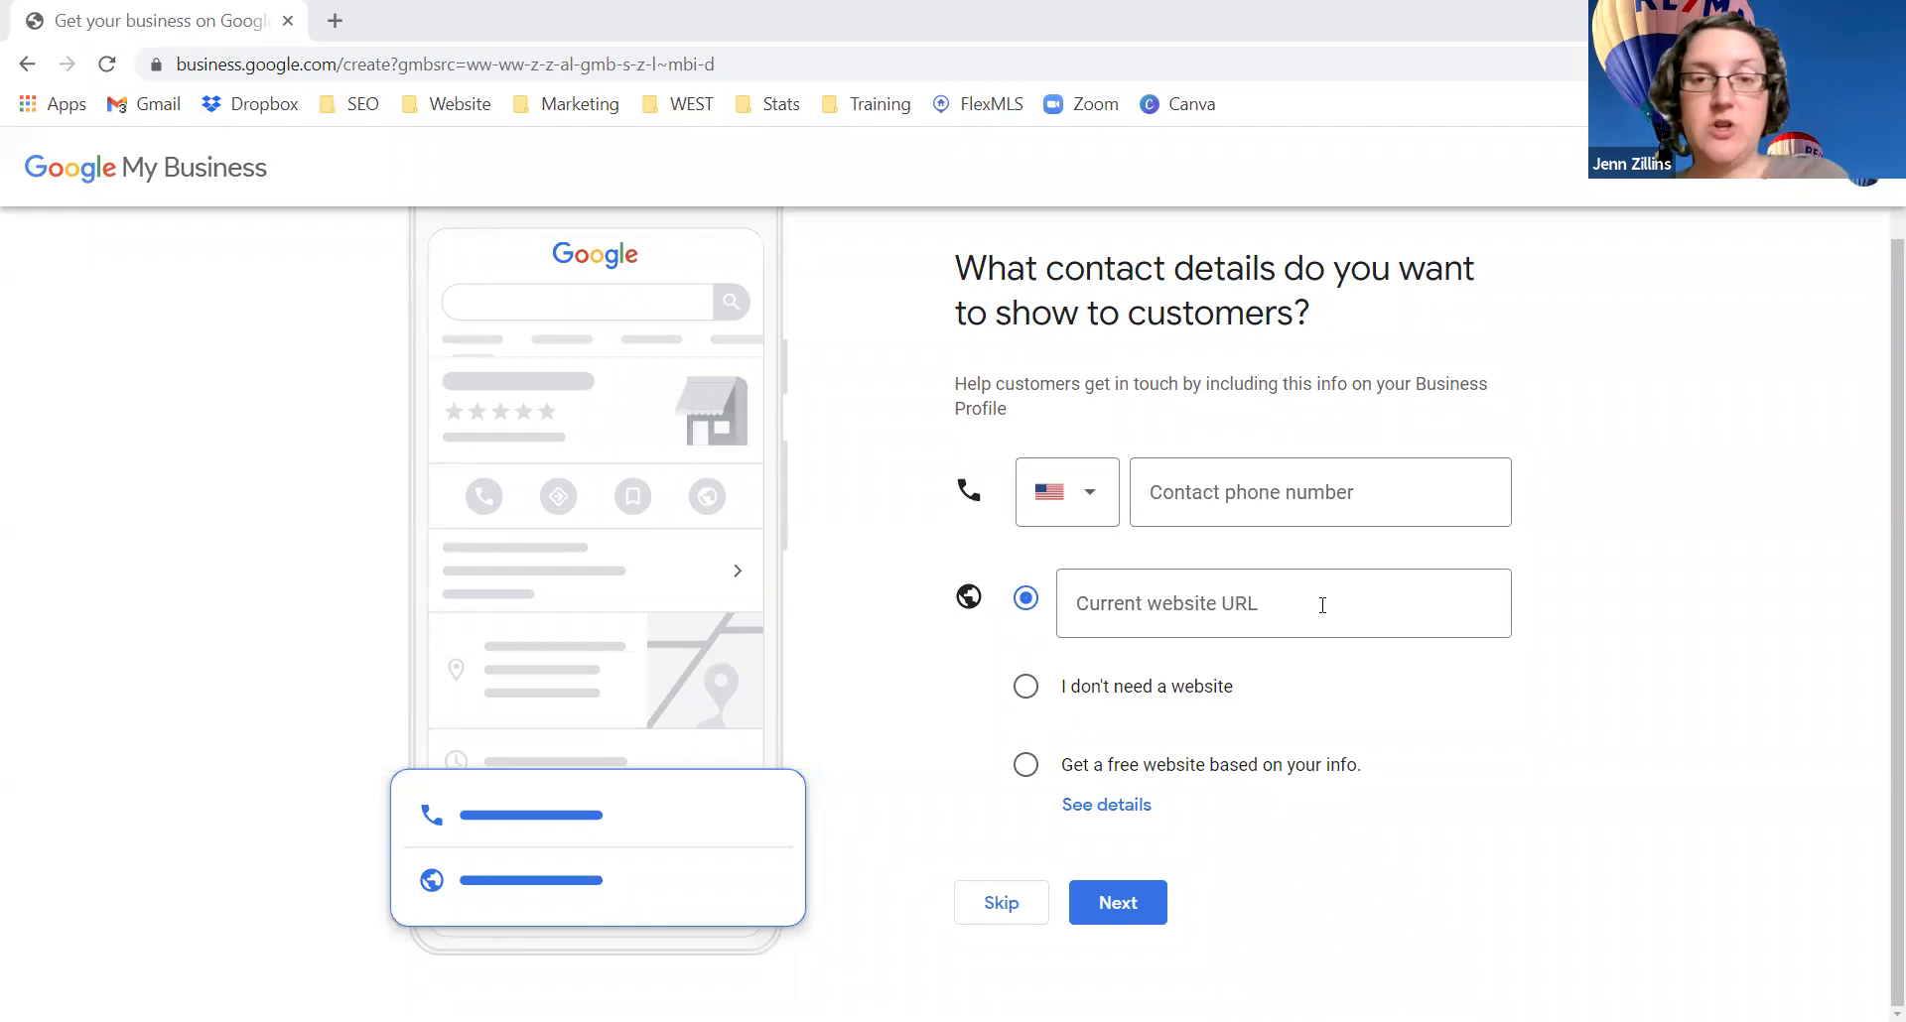
click(1229, 493)
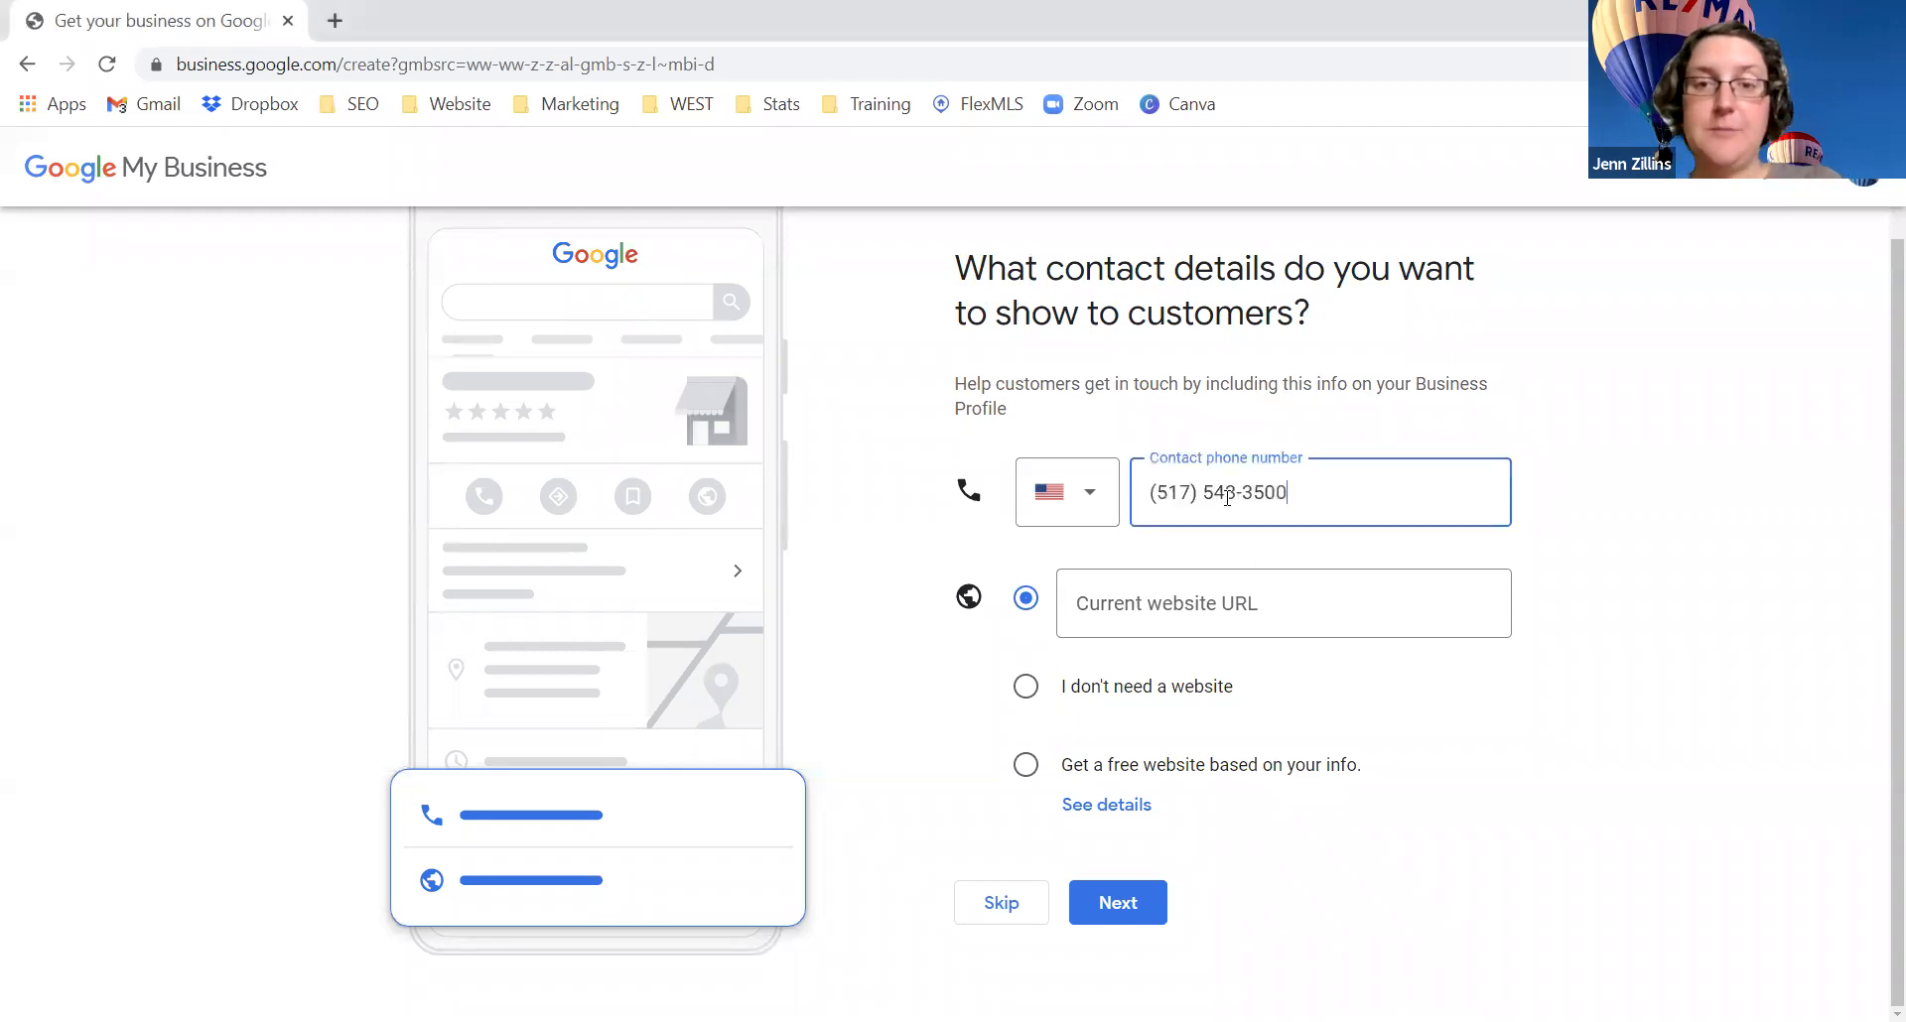
click(1247, 607)
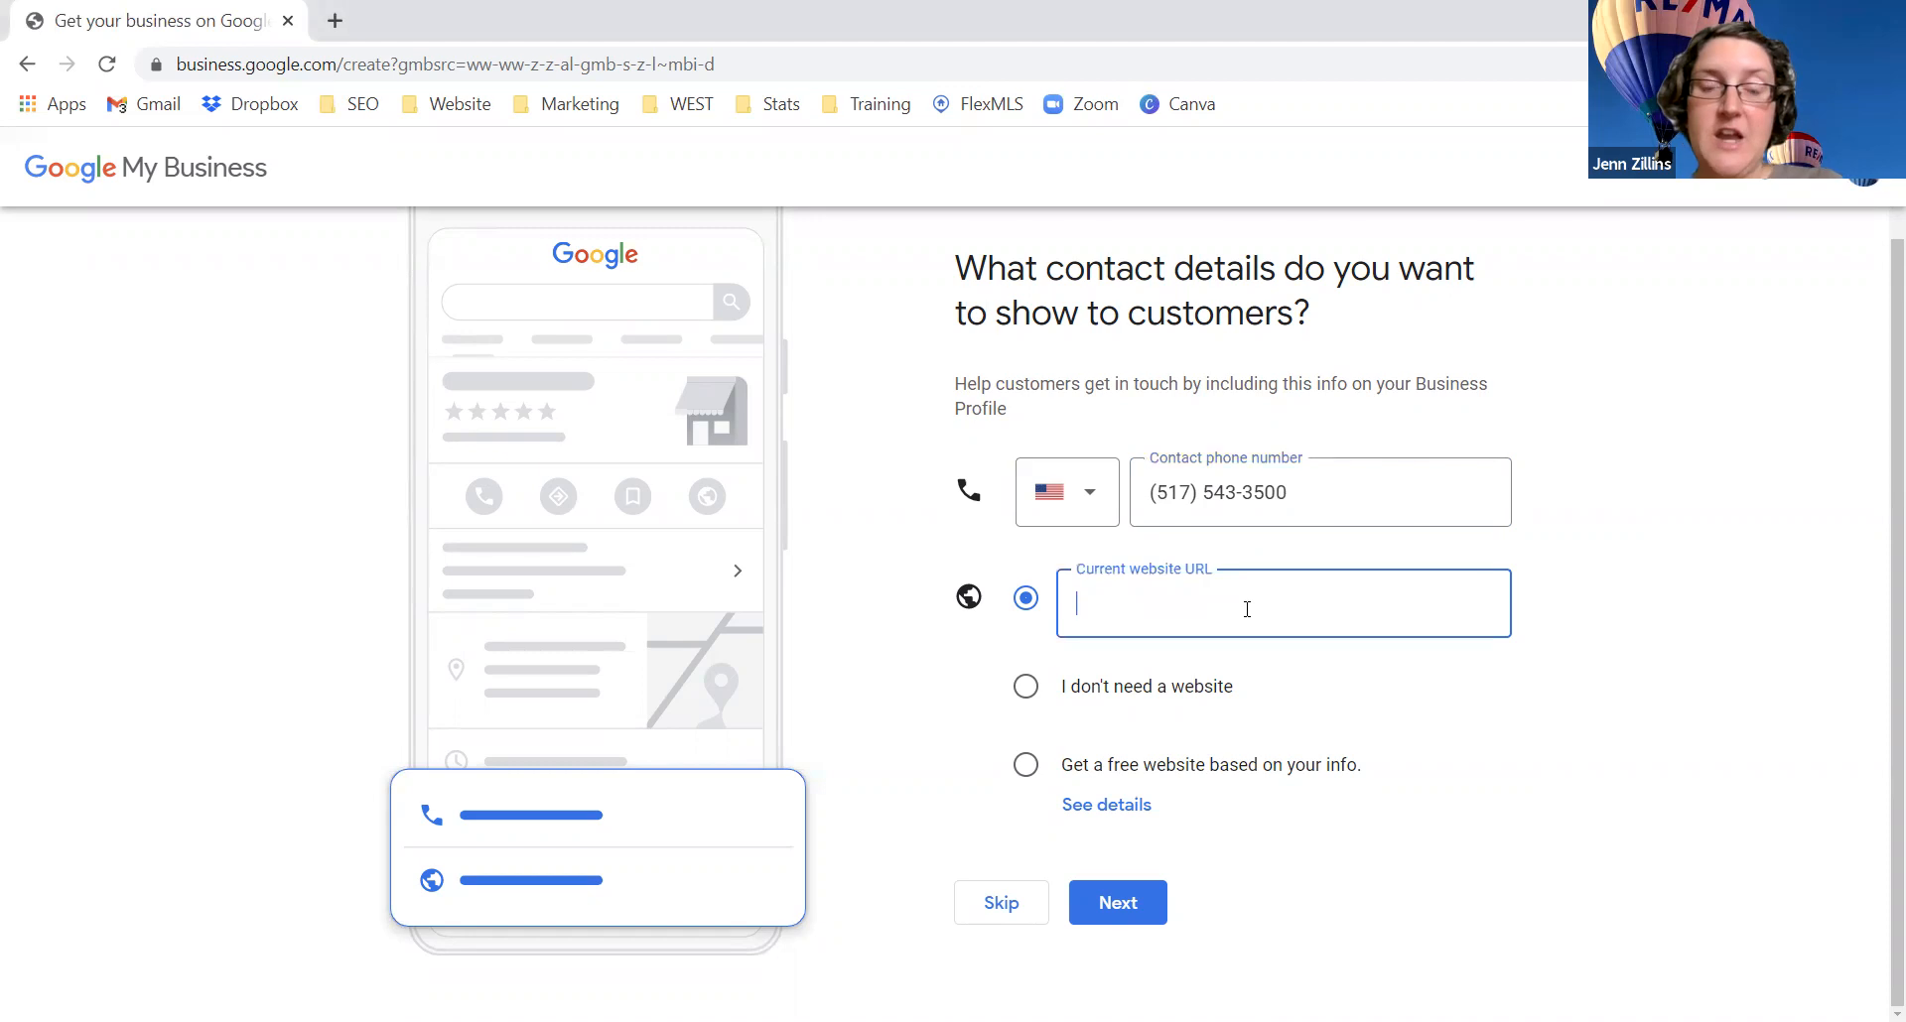
key(alt+Tab)
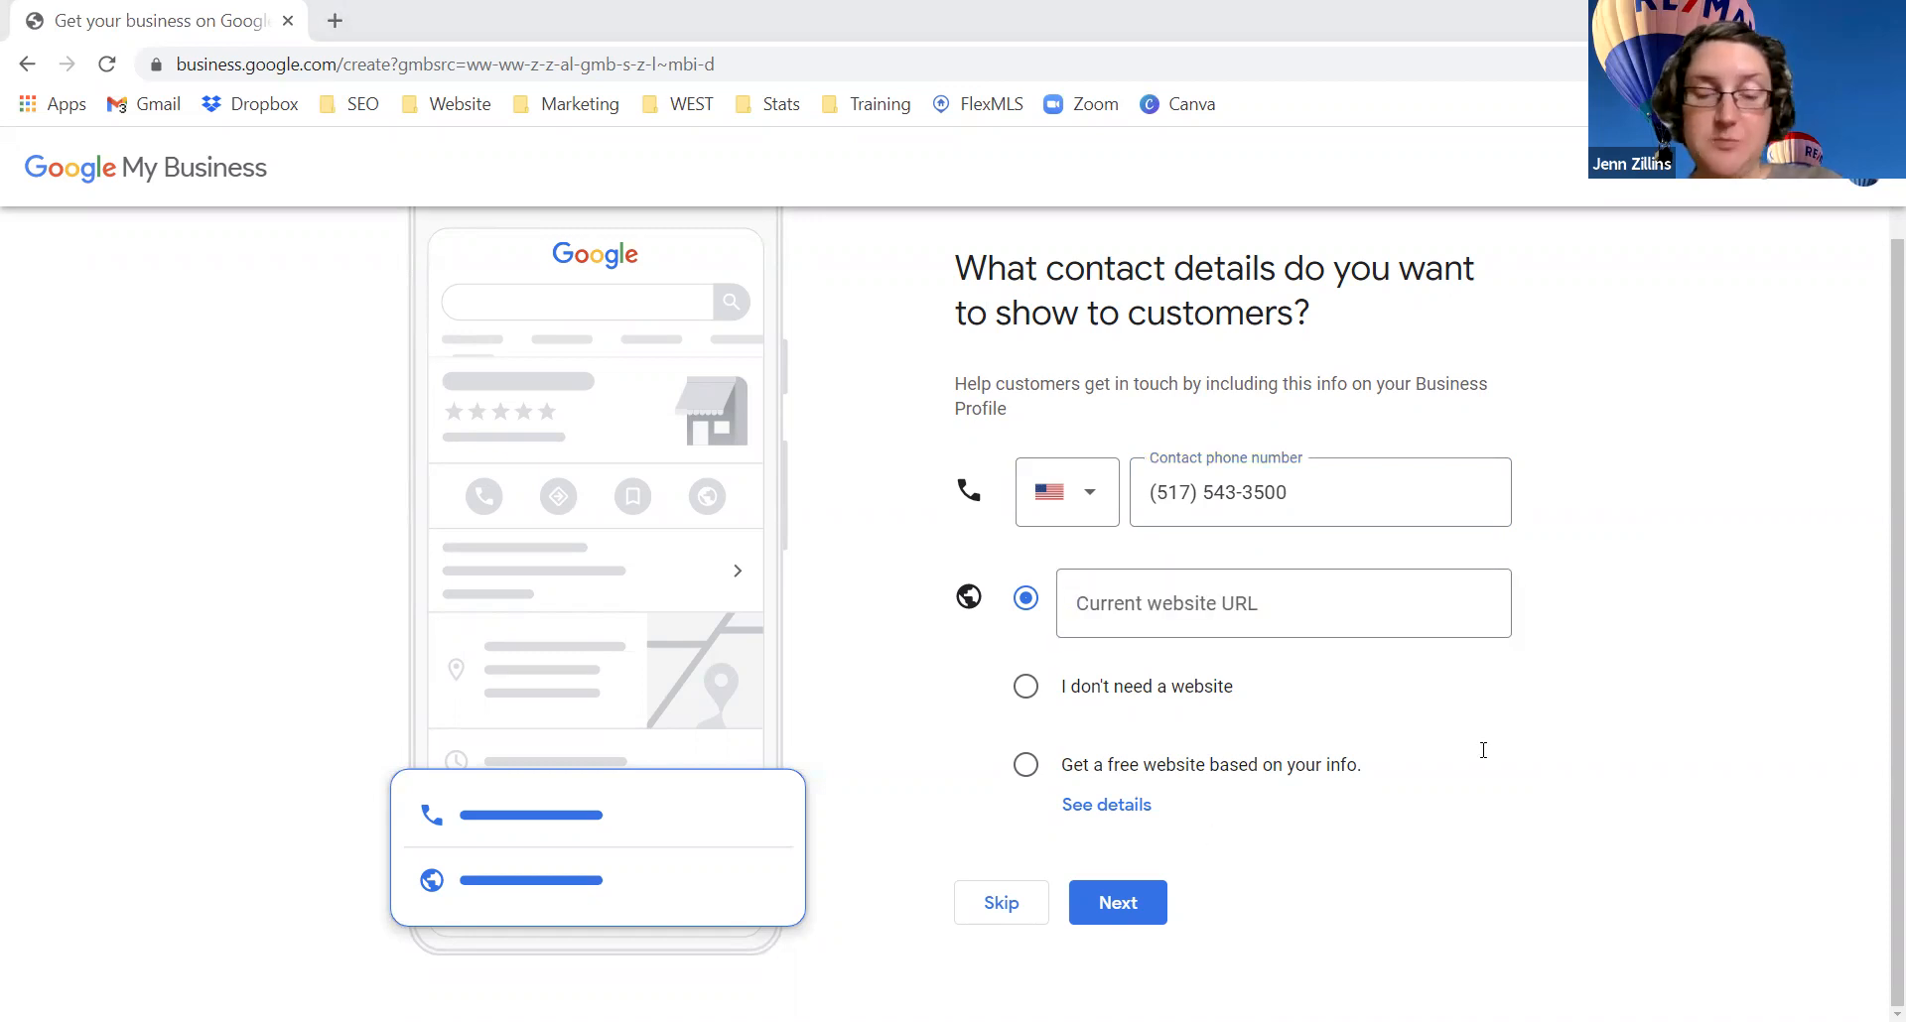
click(1176, 609)
text(https://www.remax-rep.com/)
click(1389, 737)
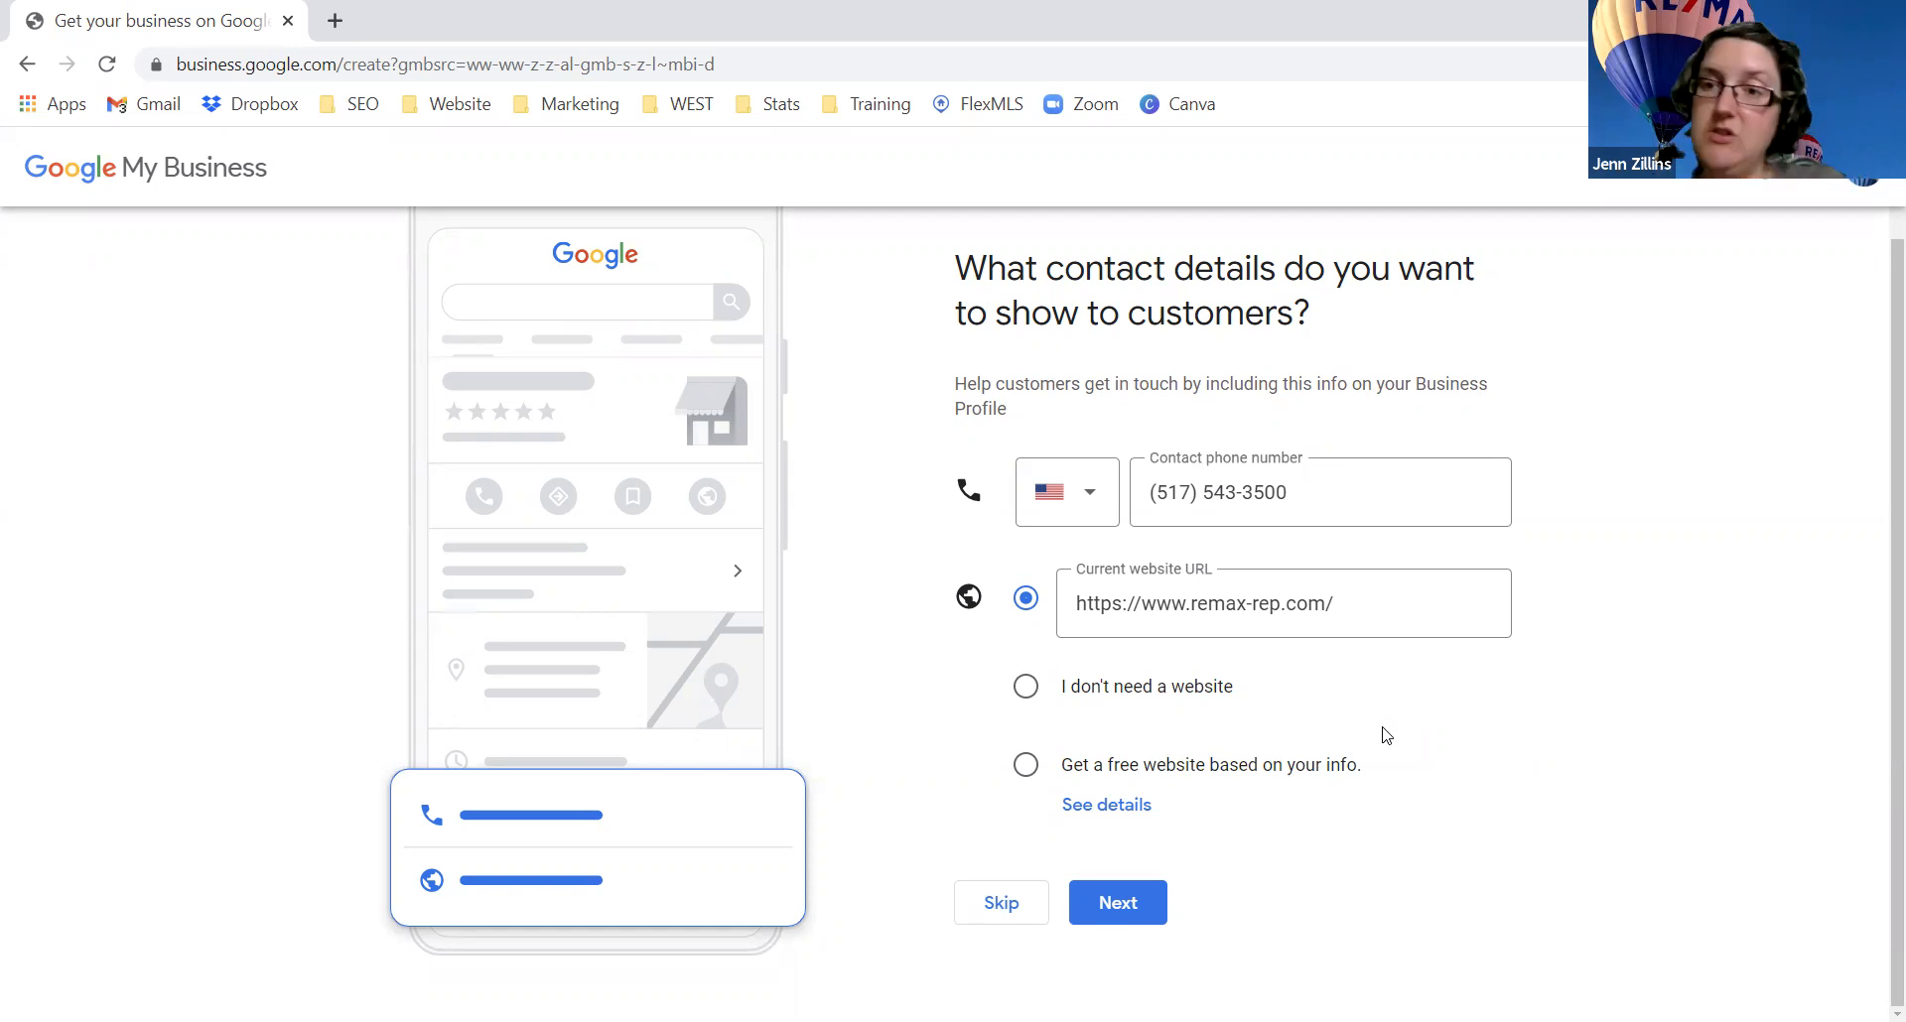
click(1129, 905)
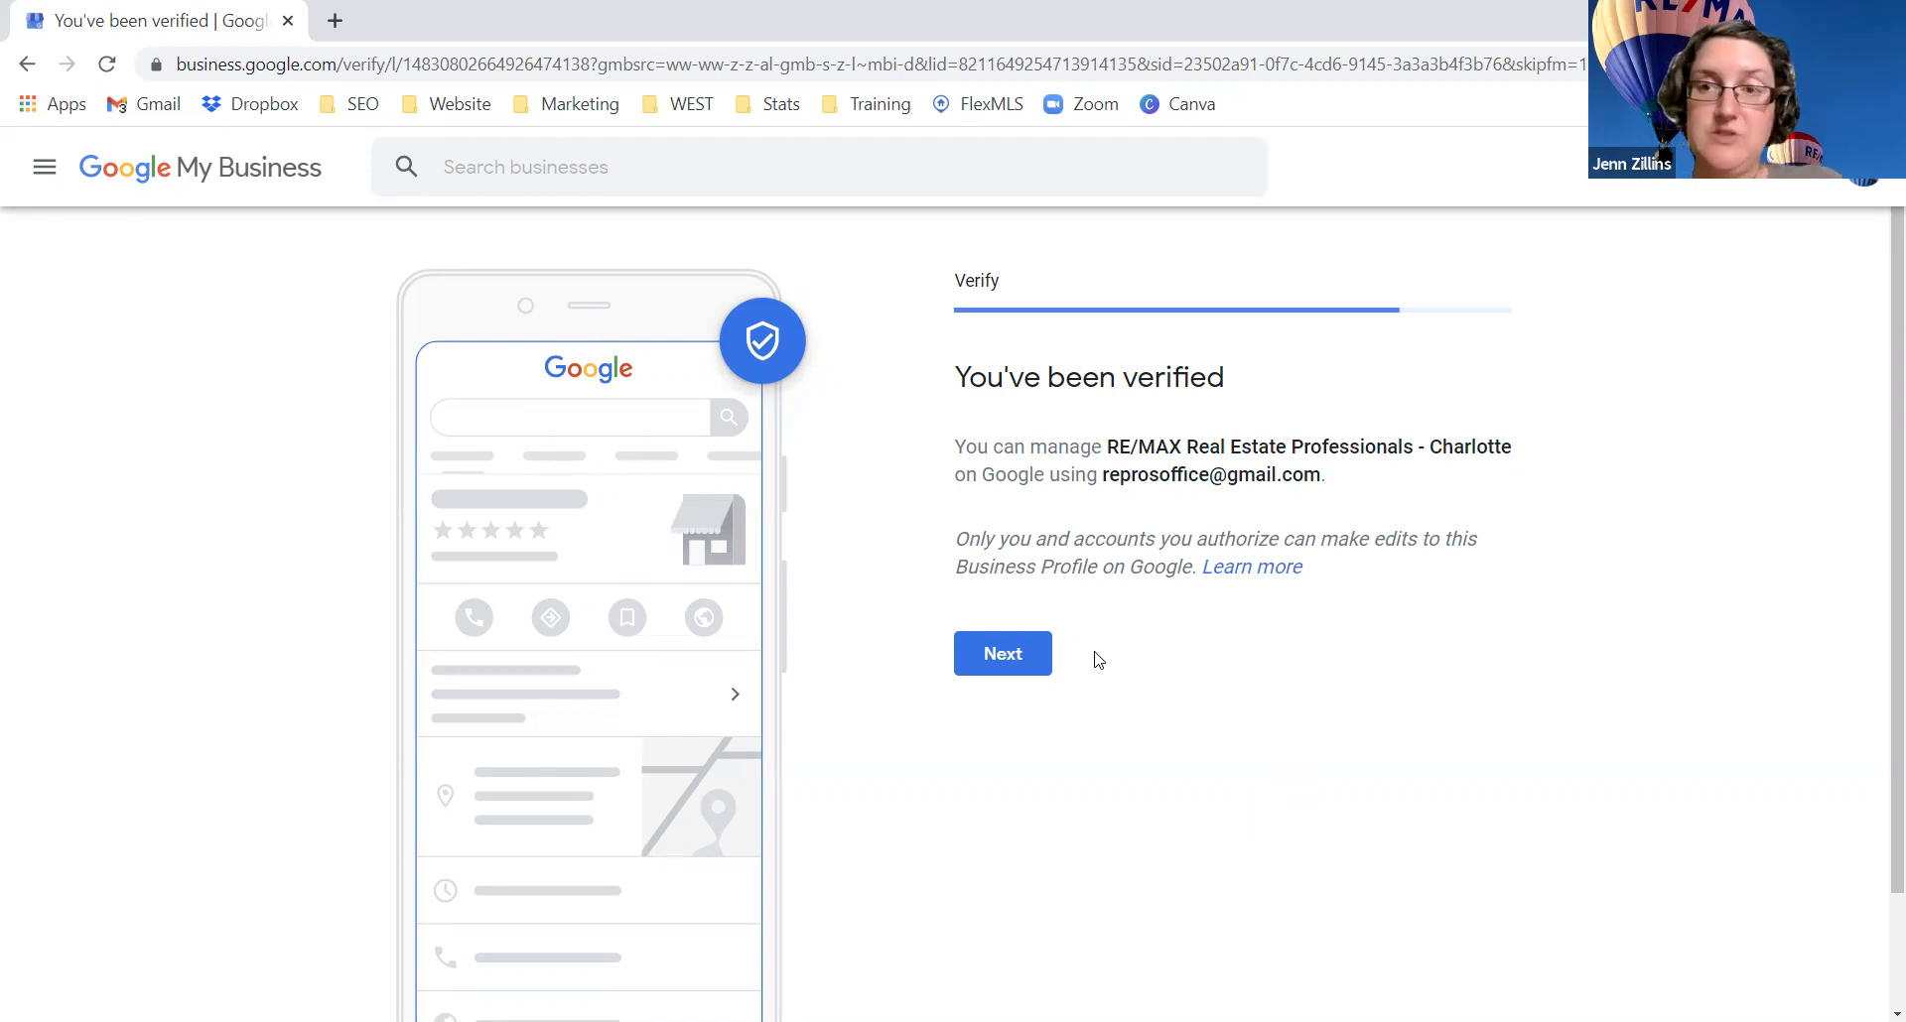
Step: Continue past the 'You've been verified' page for RE/MAX Real Estate Professionals - Charlotte
click(1037, 663)
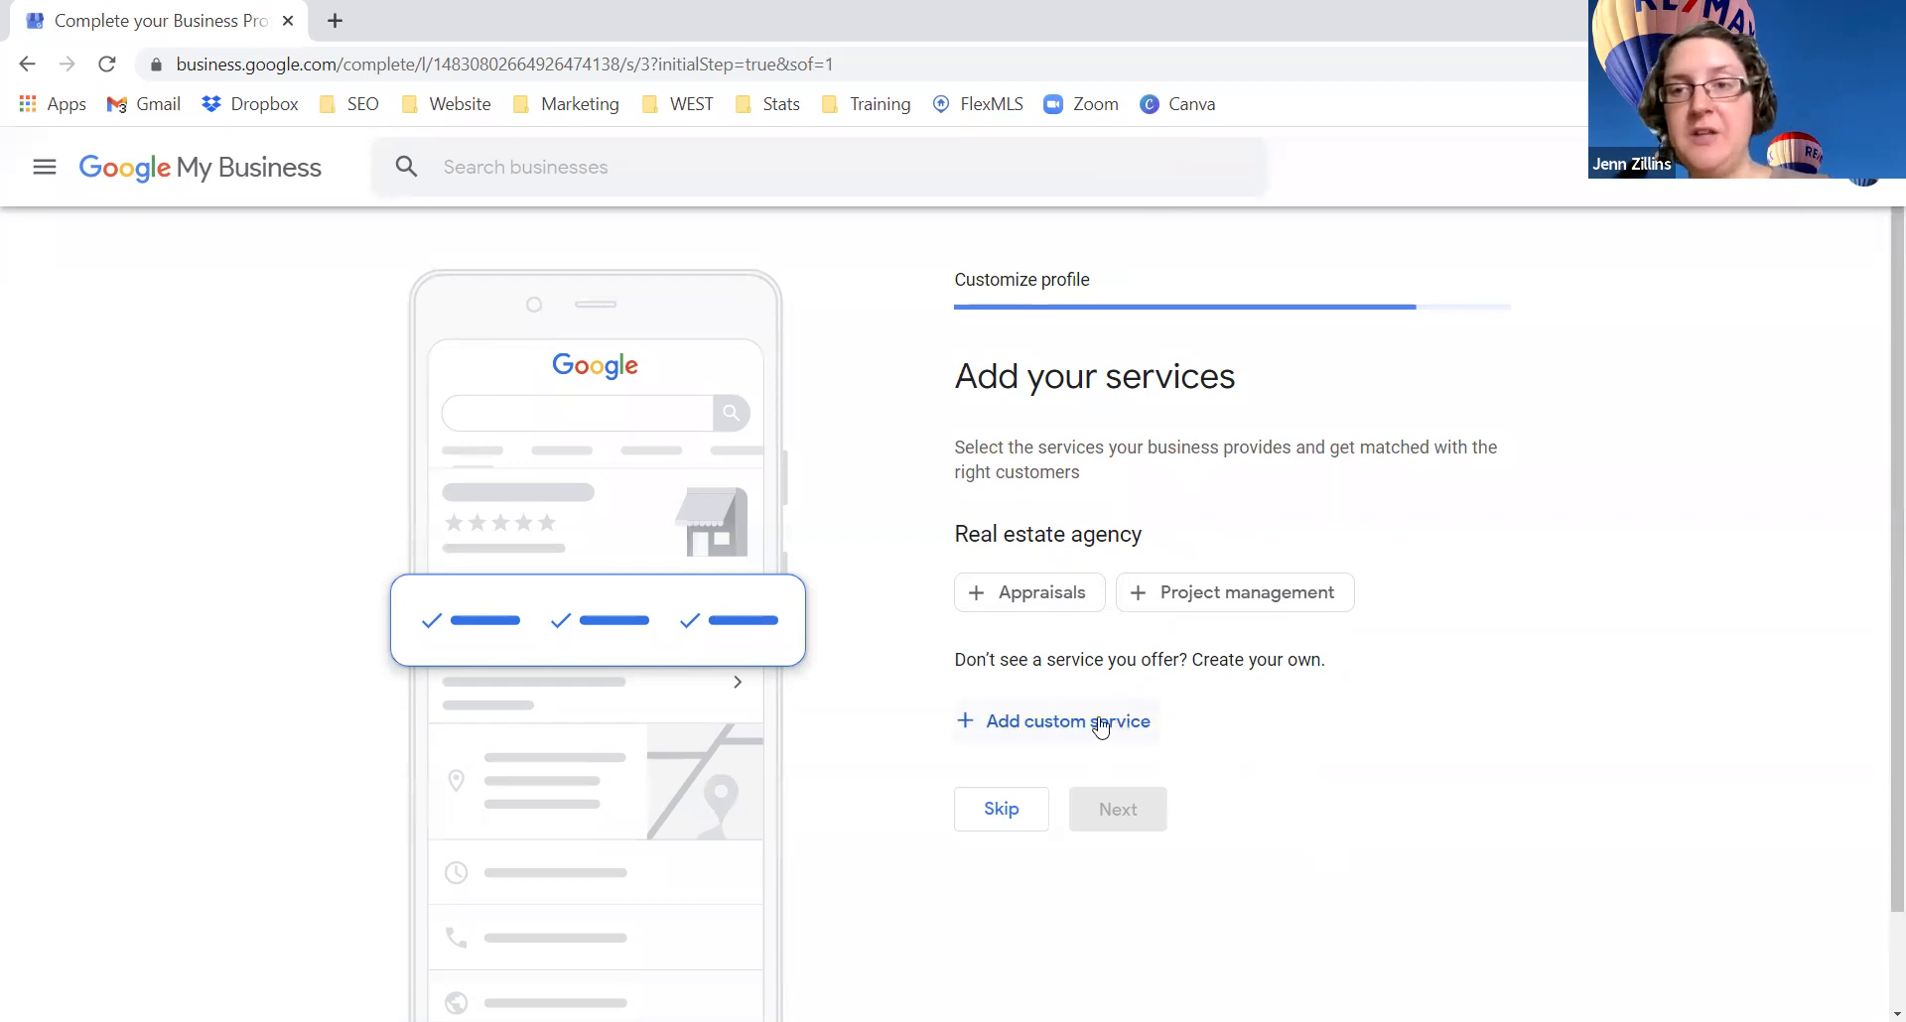
Step: Try test custom service entries 'real' and 'pro', clear them, and skip services
click(1044, 726)
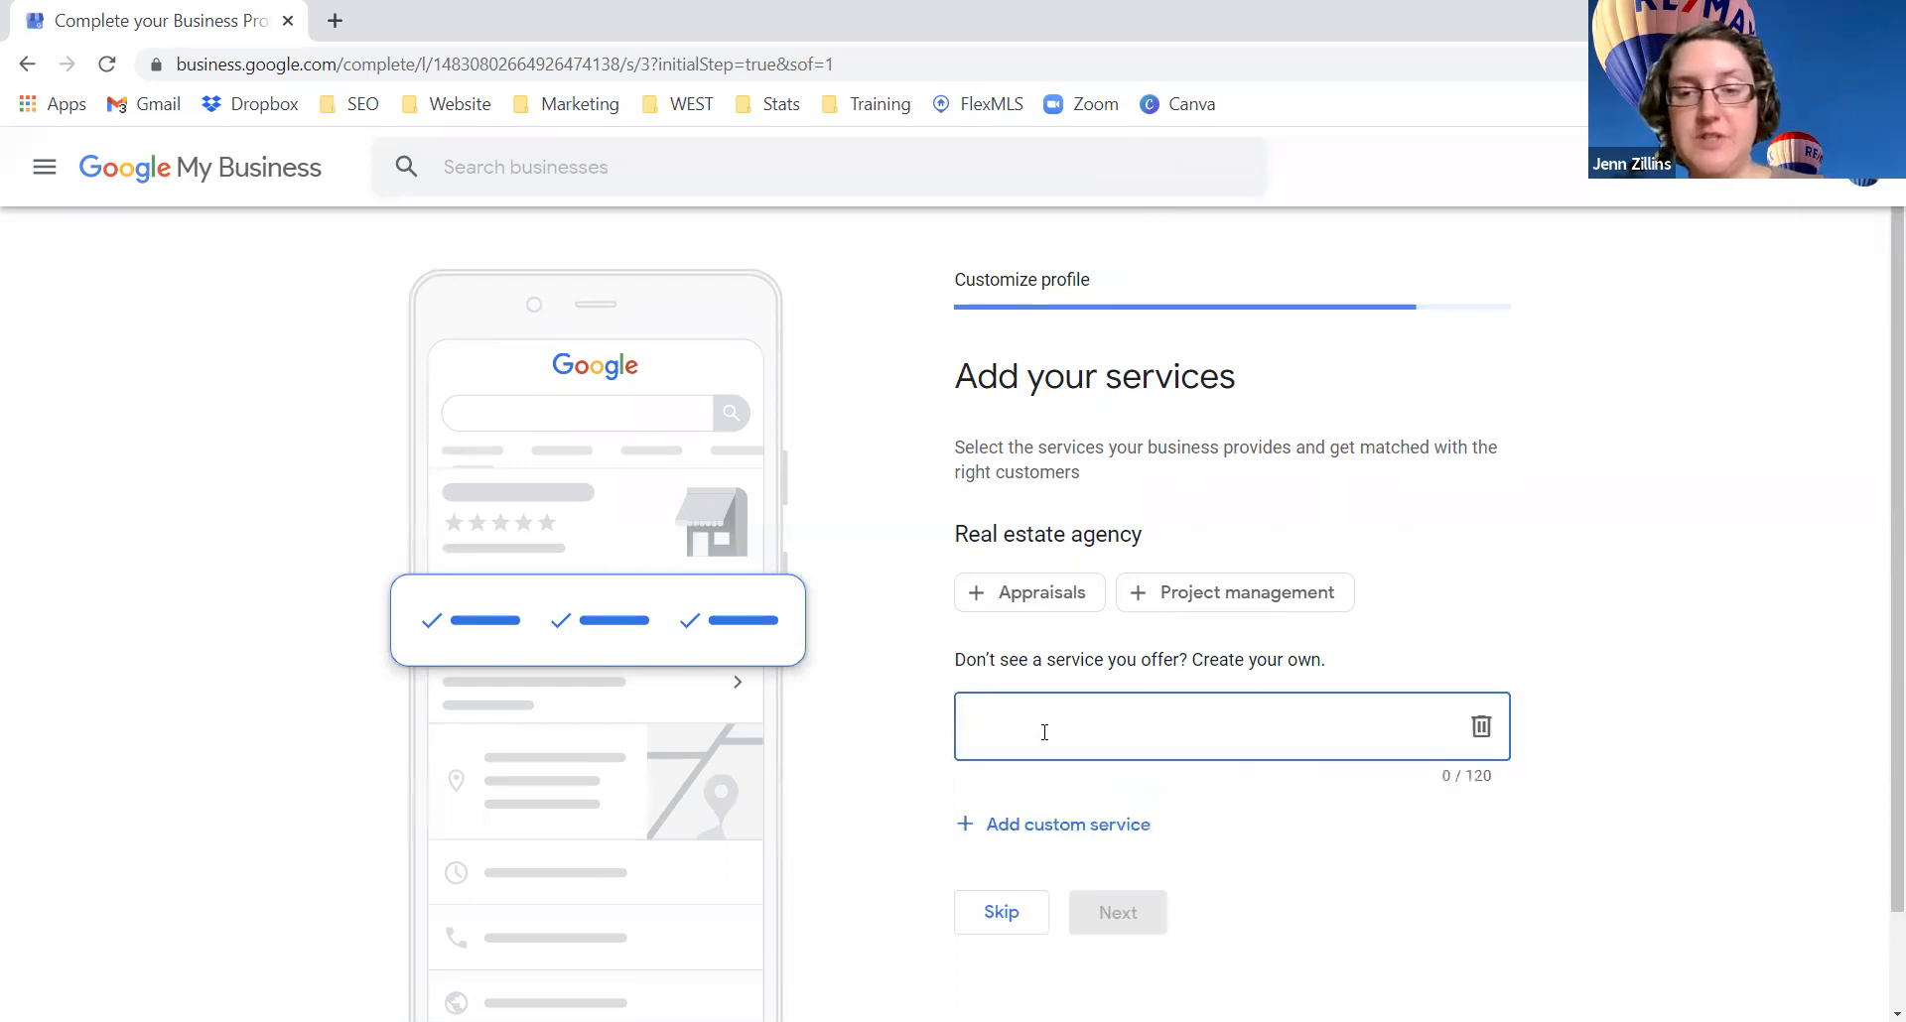
text(real)
key(BackSpace)
key(BackSpace)
key(BackSpace)
key(BackSpace)
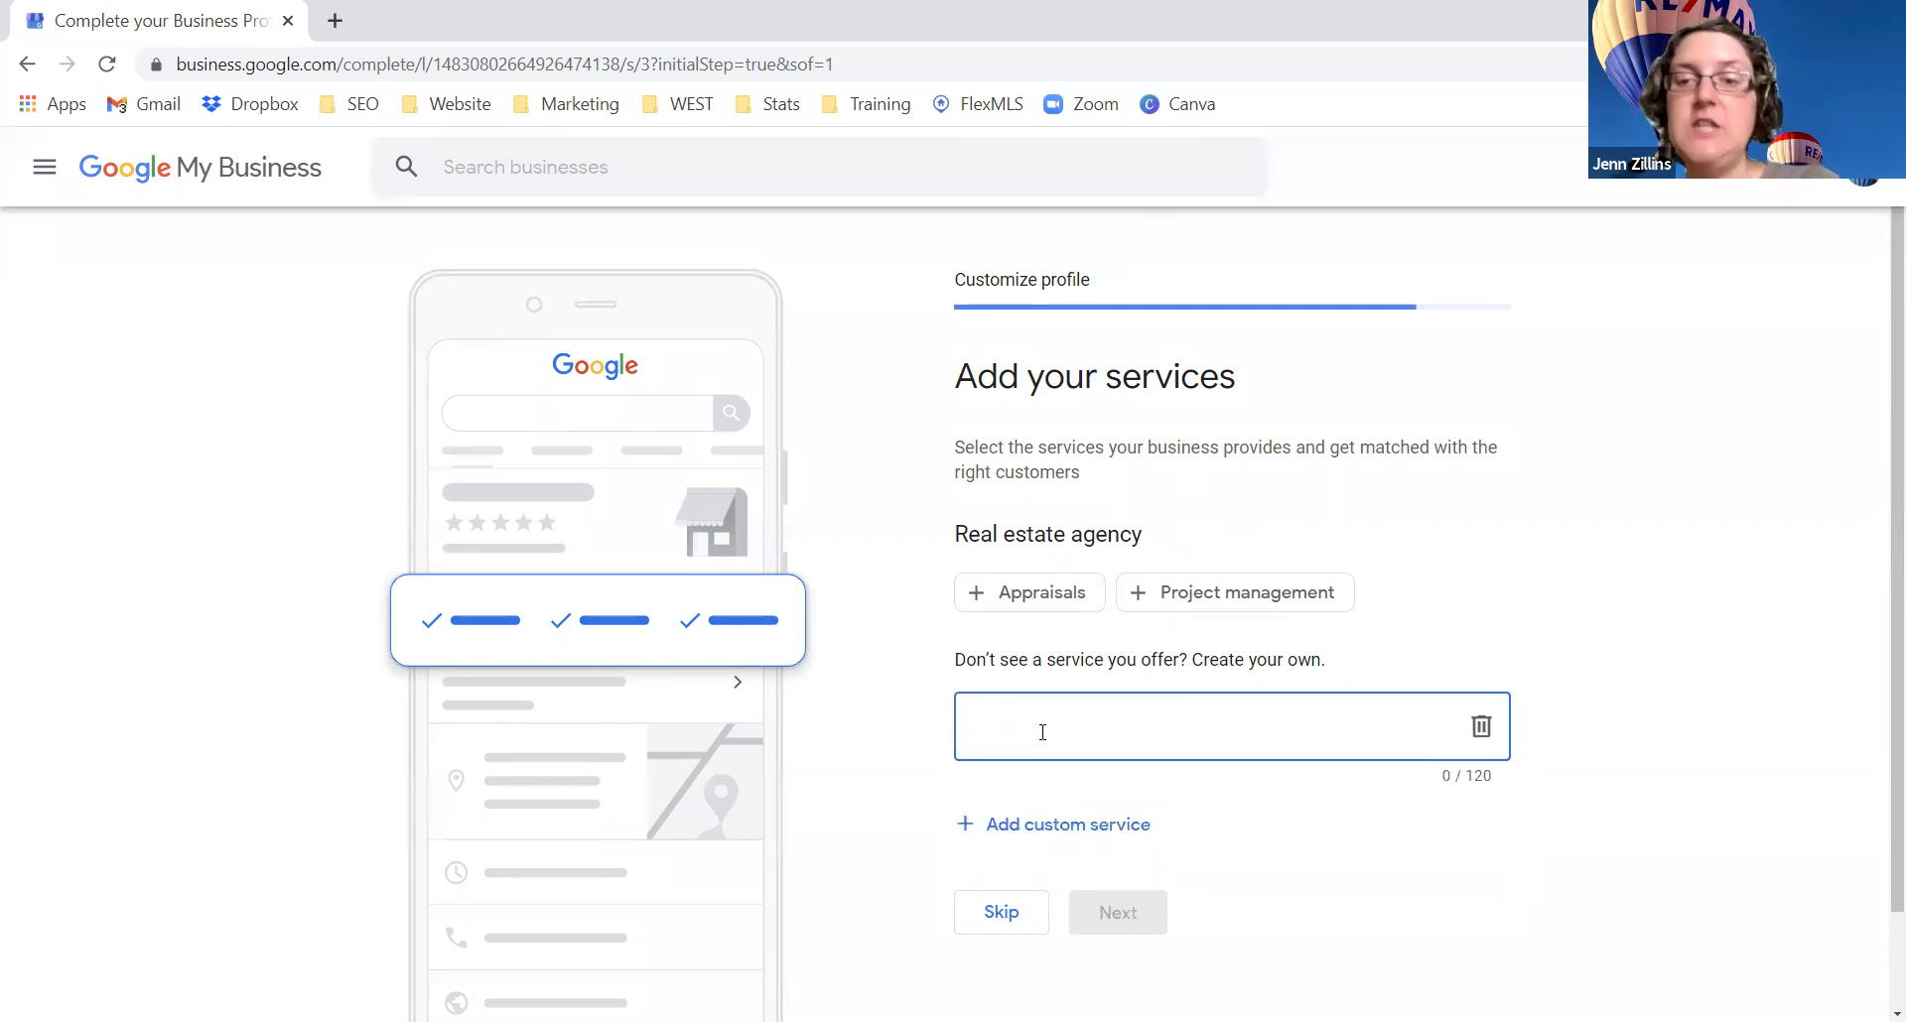
text(pro)
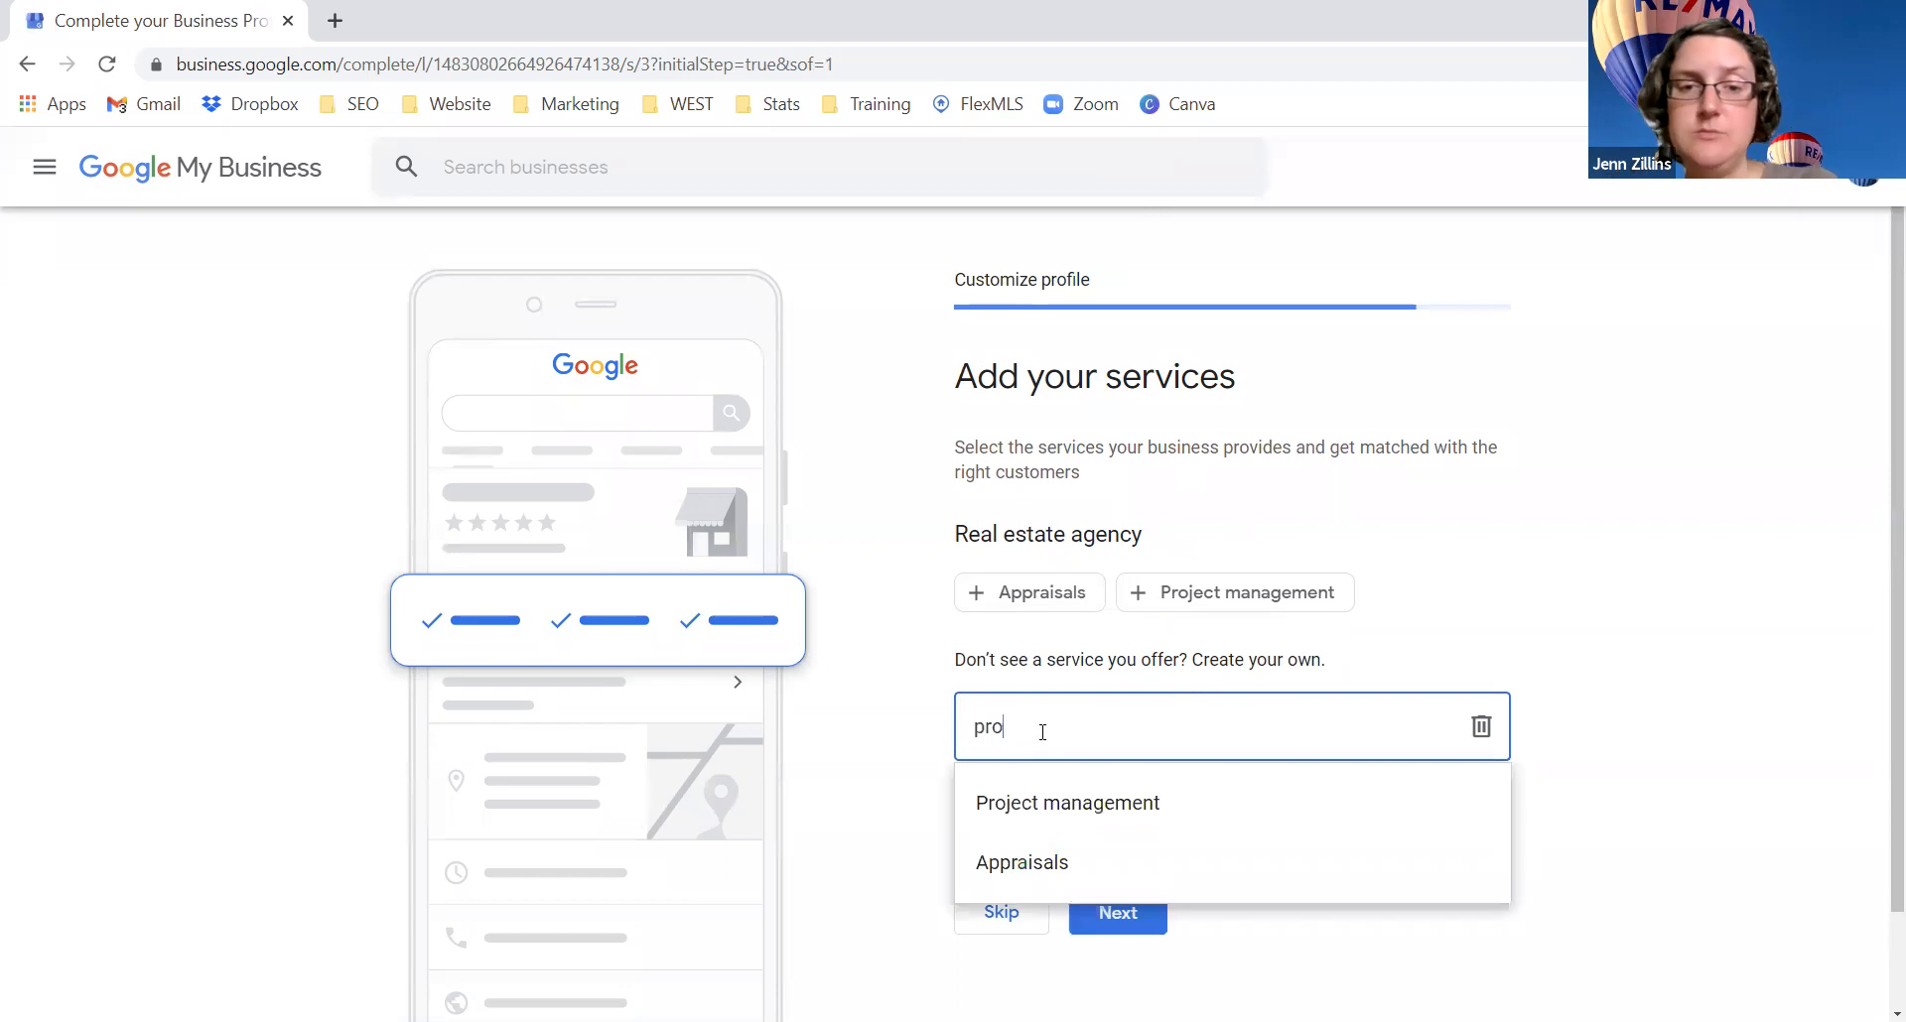
key(BackSpace)
key(BackSpace)
key(BackSpace)
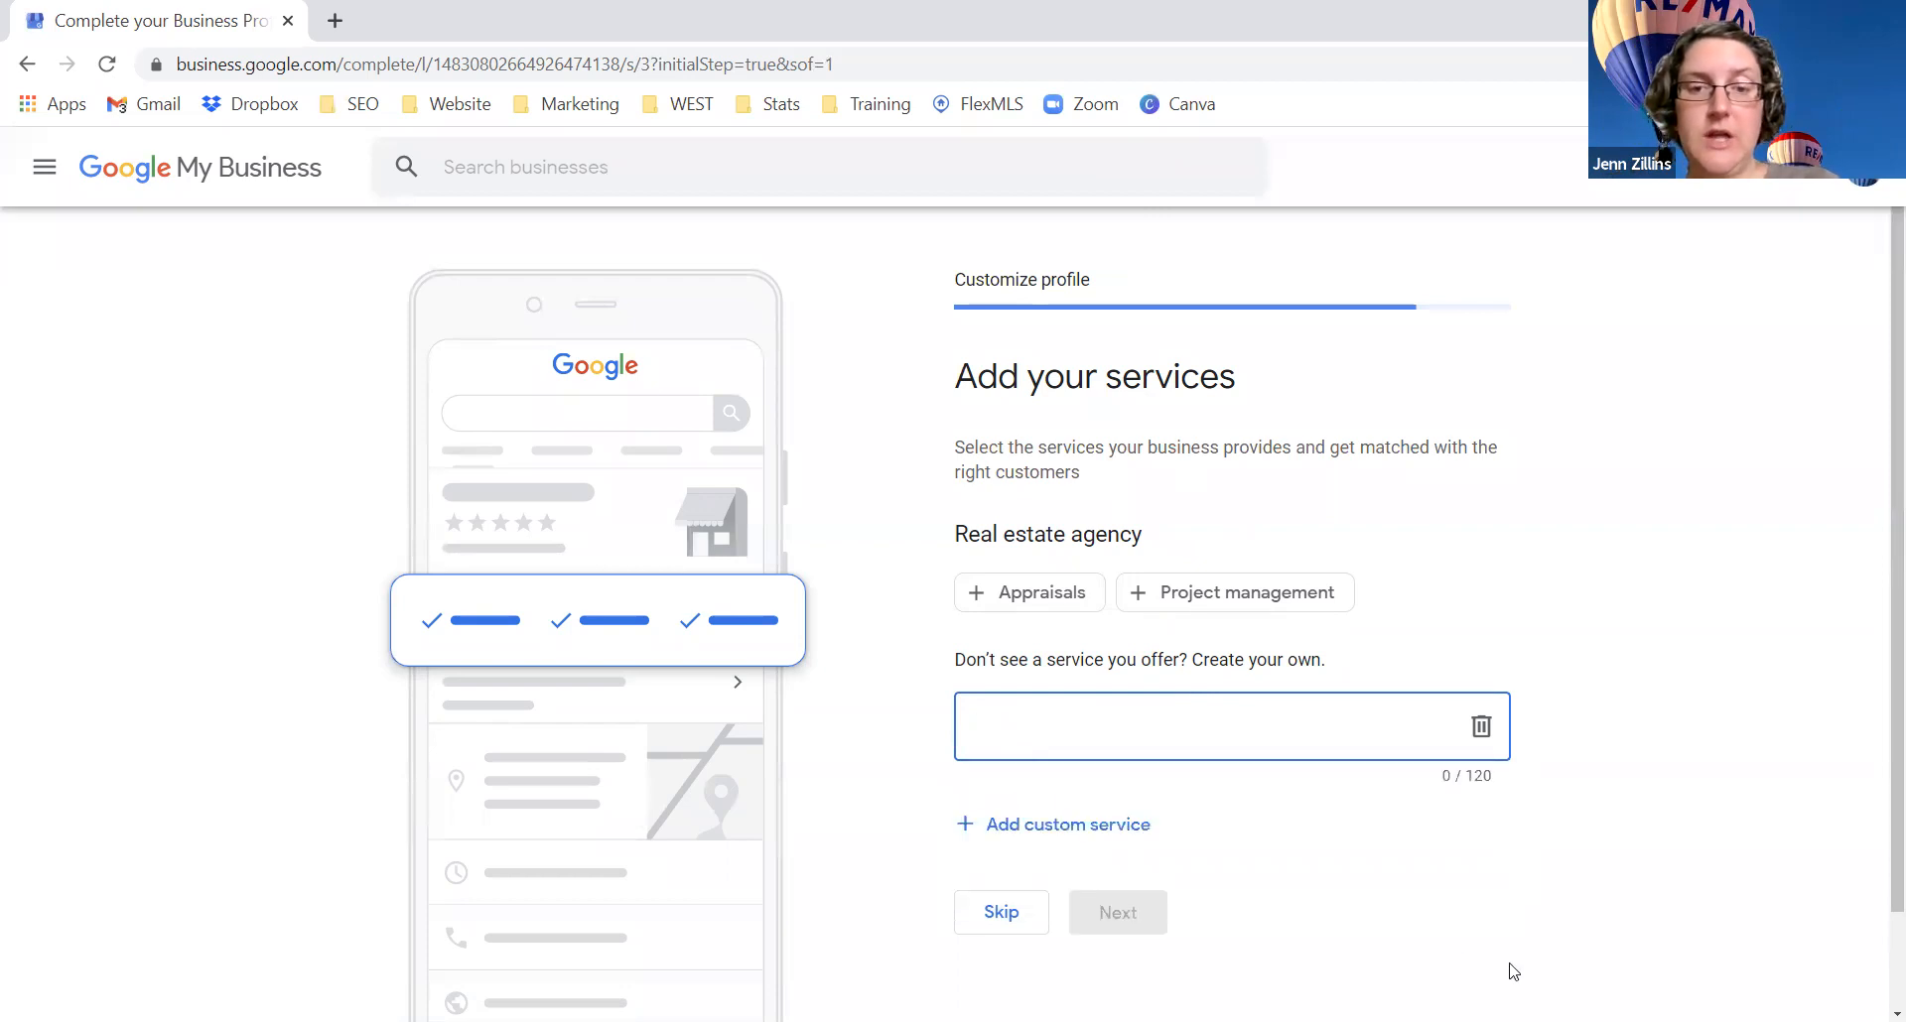
click(1280, 923)
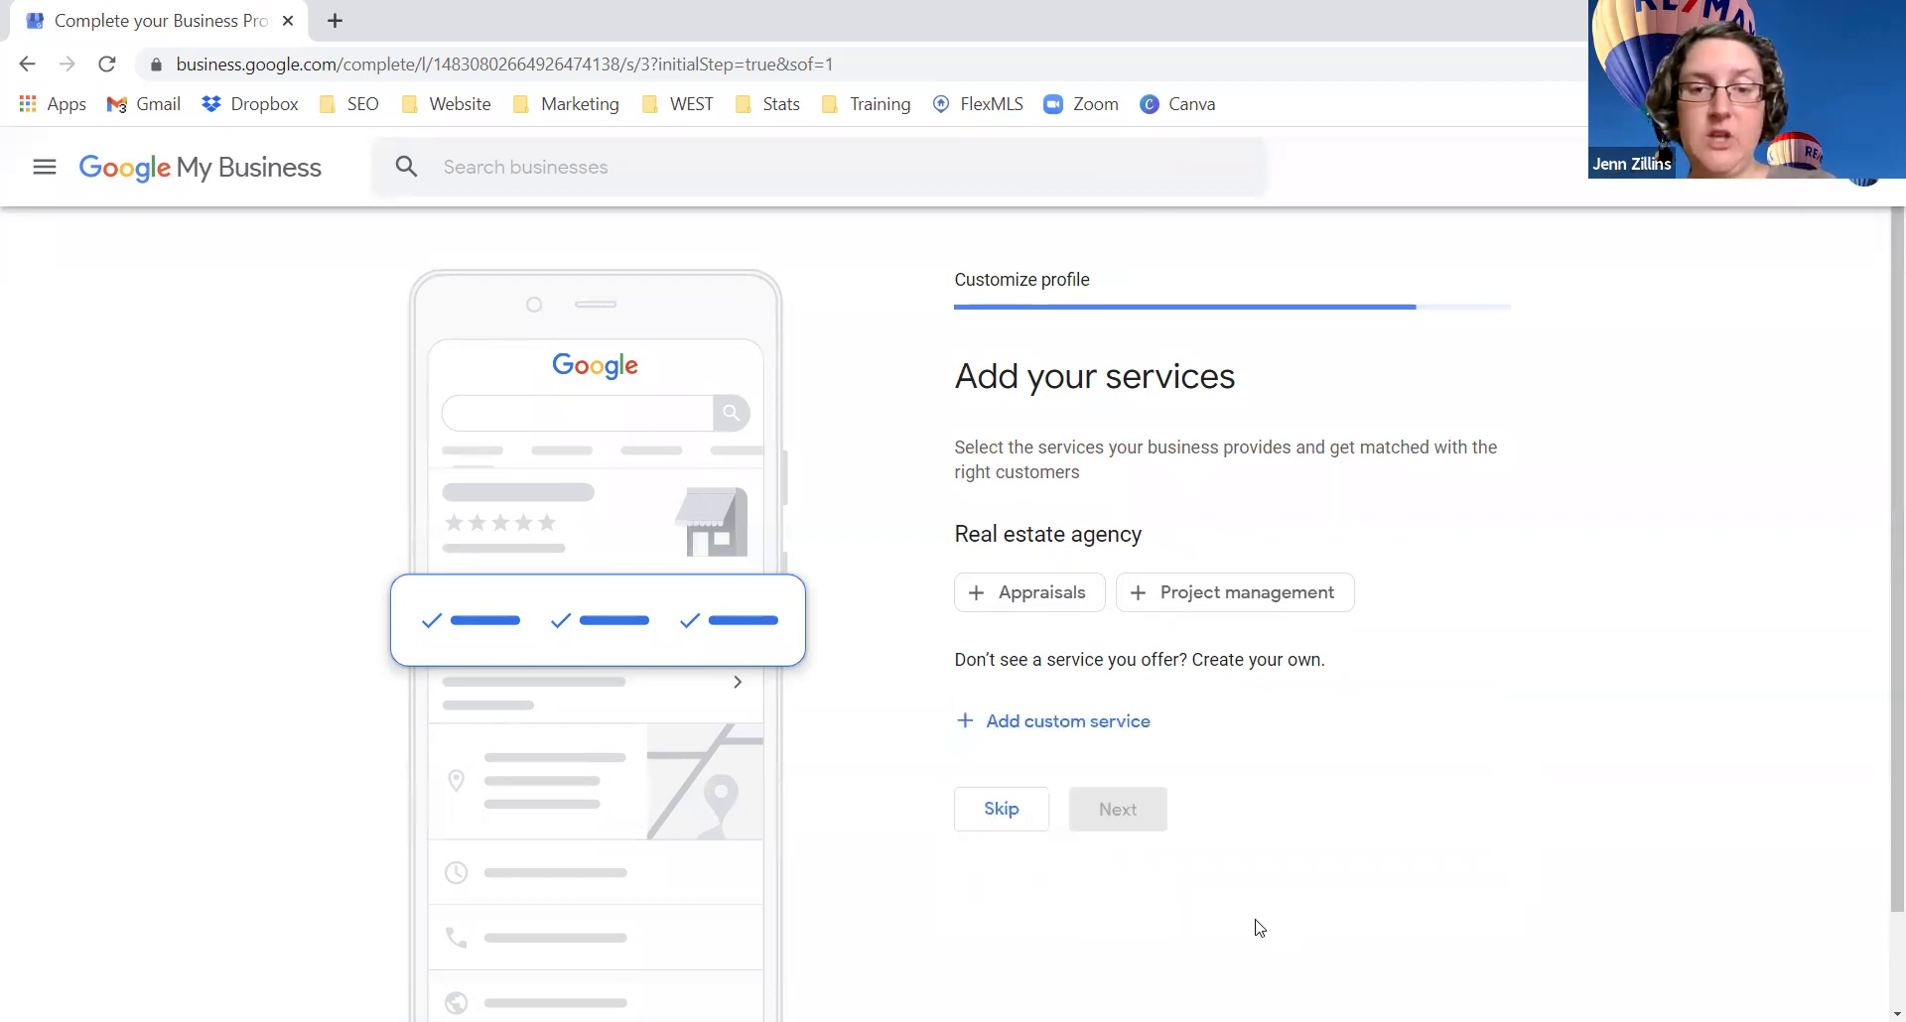
click(1009, 818)
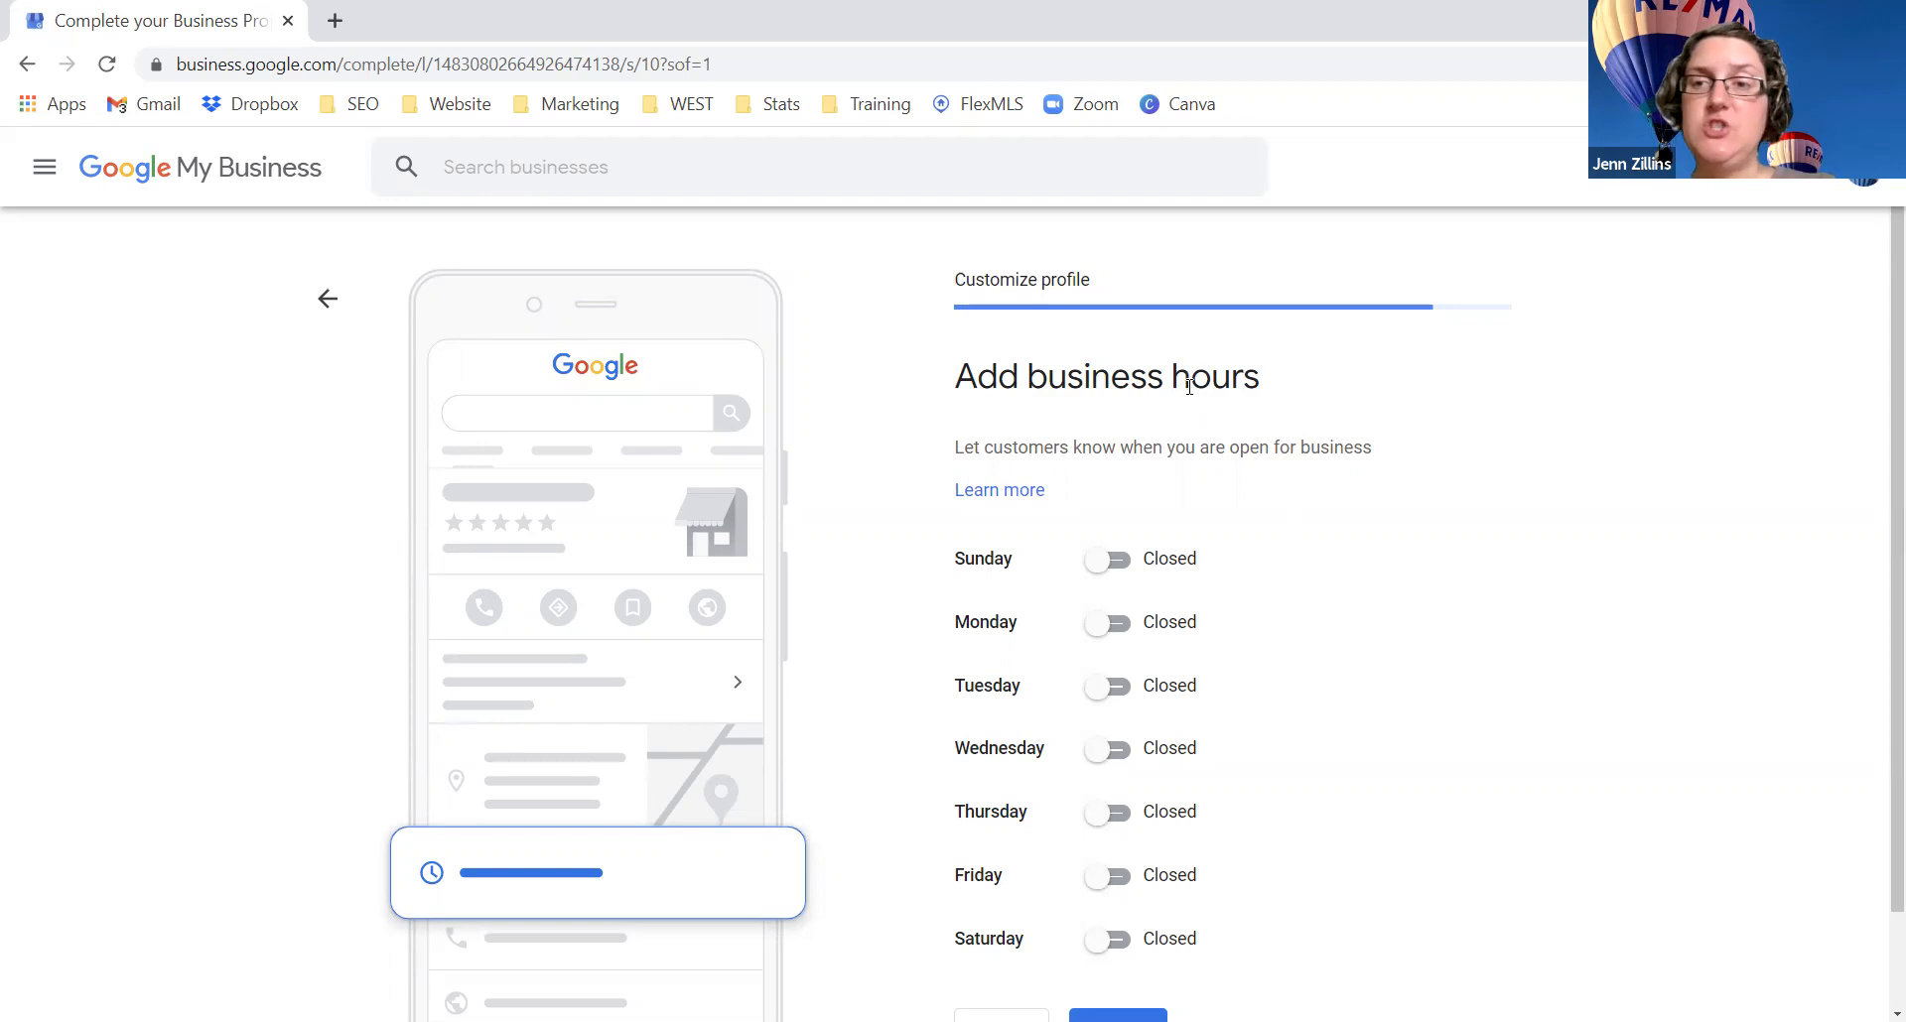
Step: Mark Monday through Friday as open, keeping Saturday and Sunday closed
click(1109, 563)
click(1108, 571)
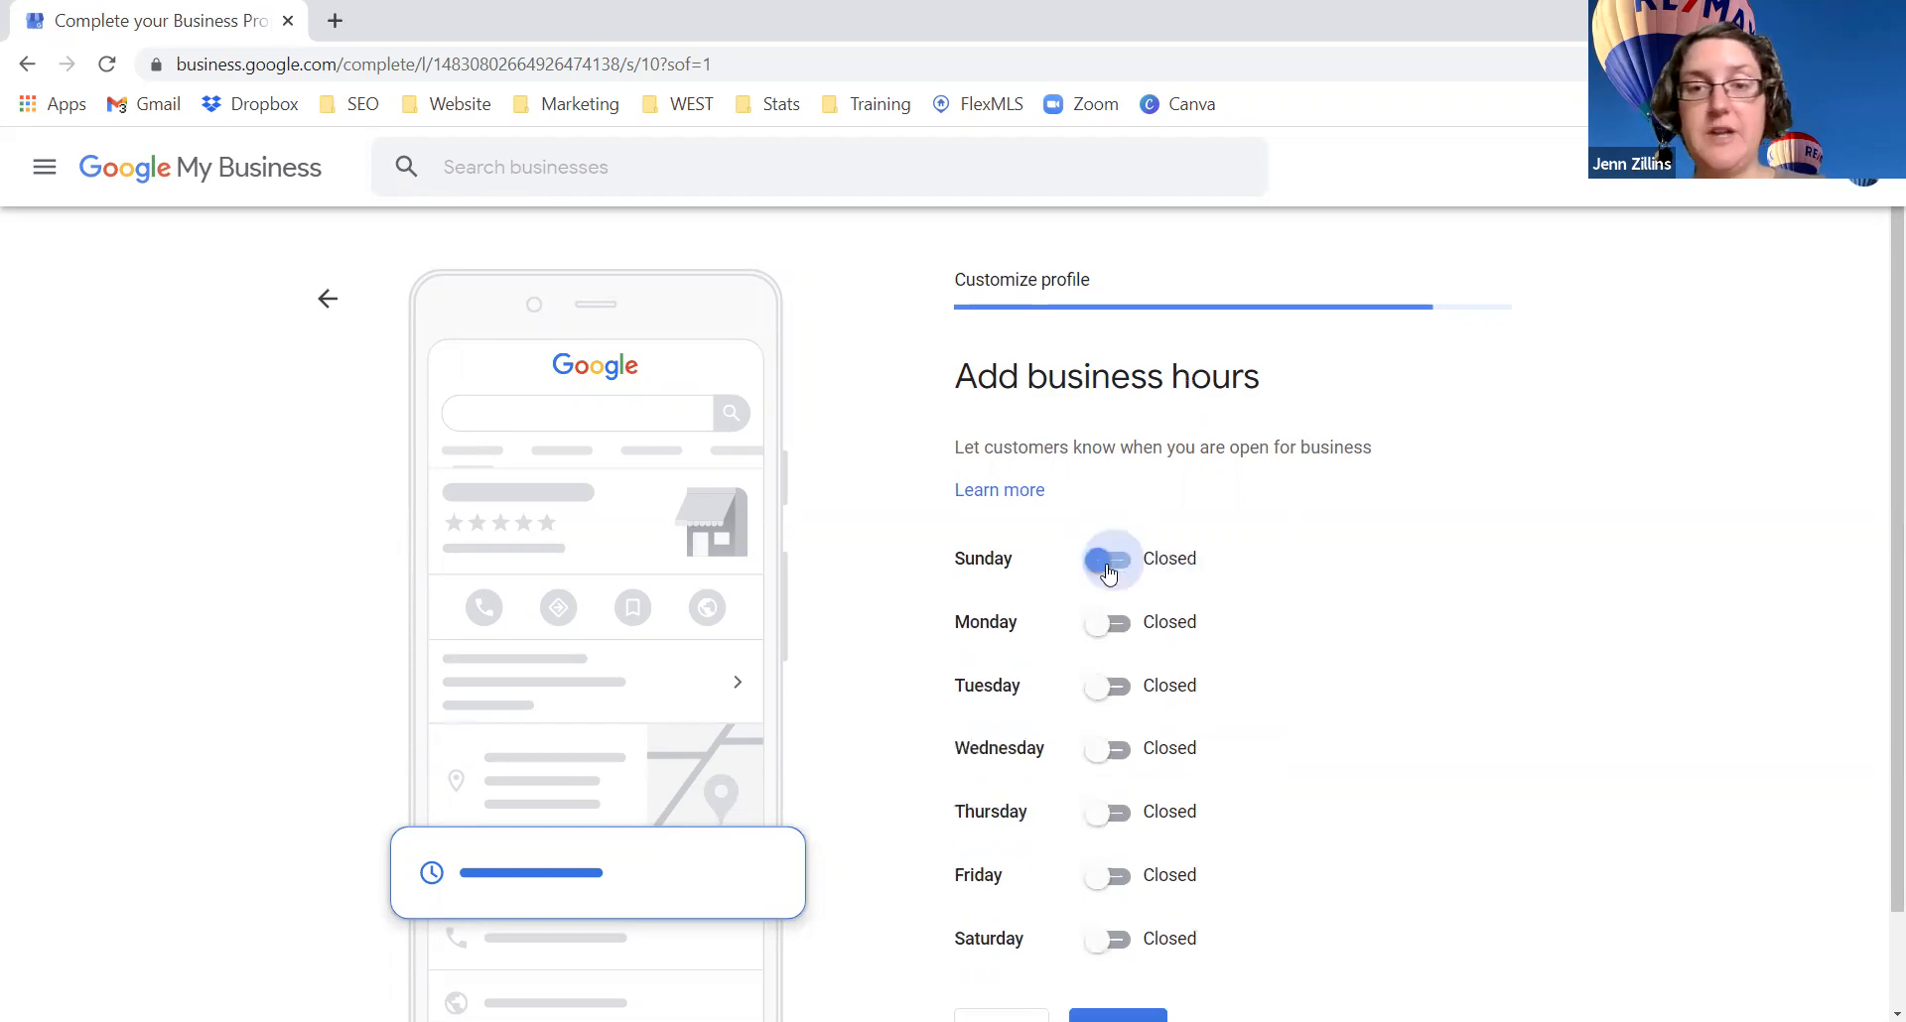
click(1109, 634)
click(1104, 726)
click(1106, 823)
scroll(1110, 819, down, 1)
click(1105, 806)
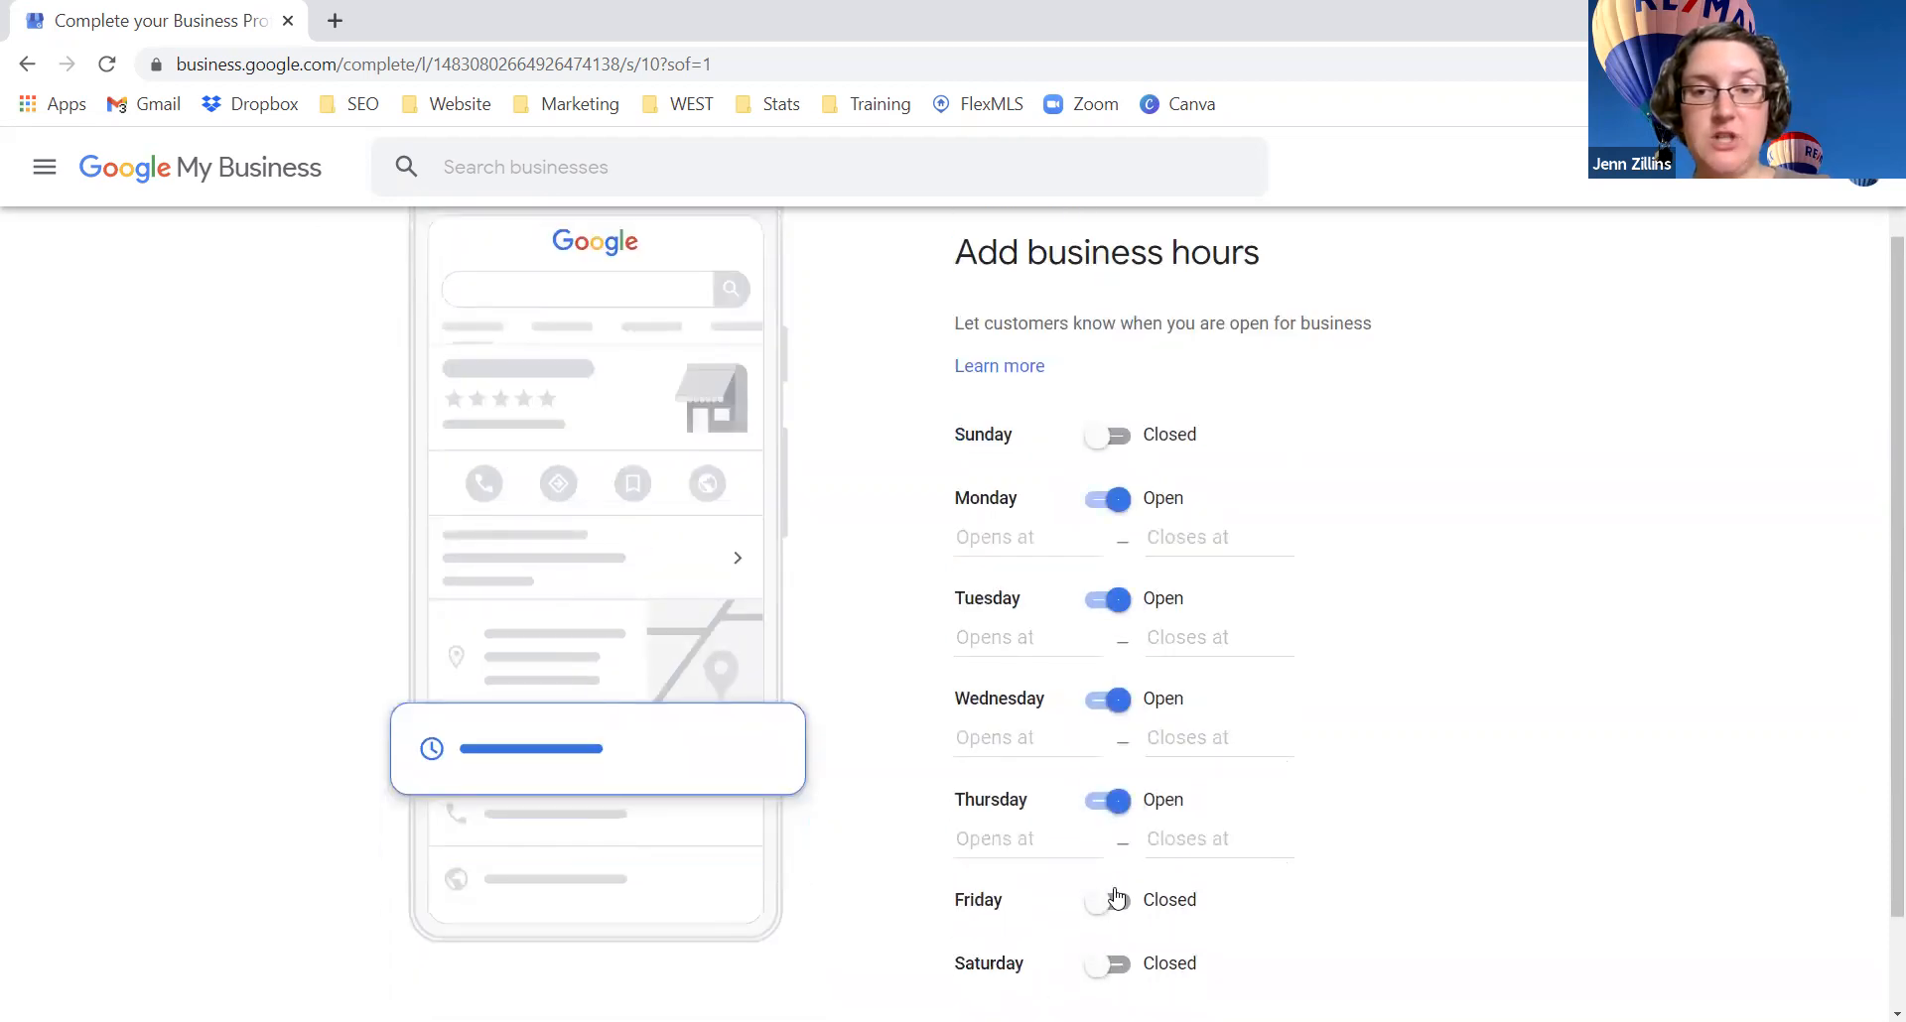
click(1109, 900)
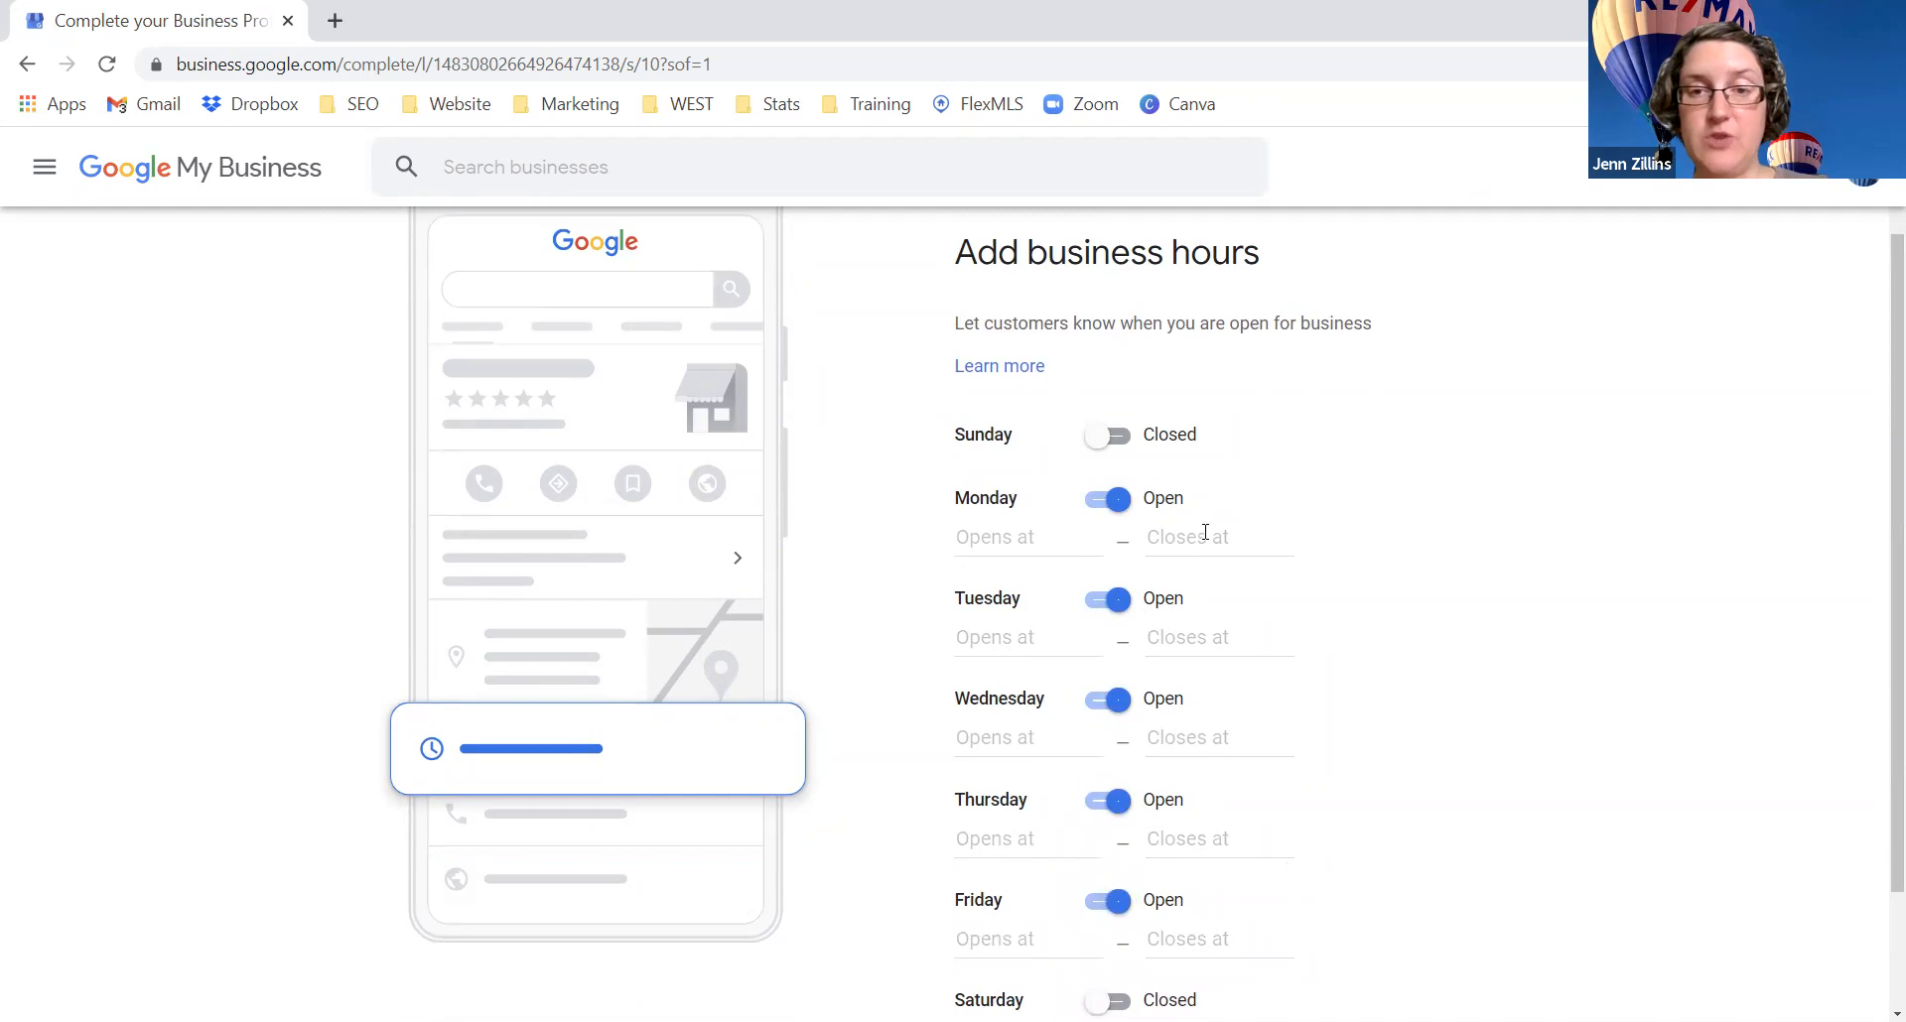
scroll(1303, 595, down, 1)
click(1132, 948)
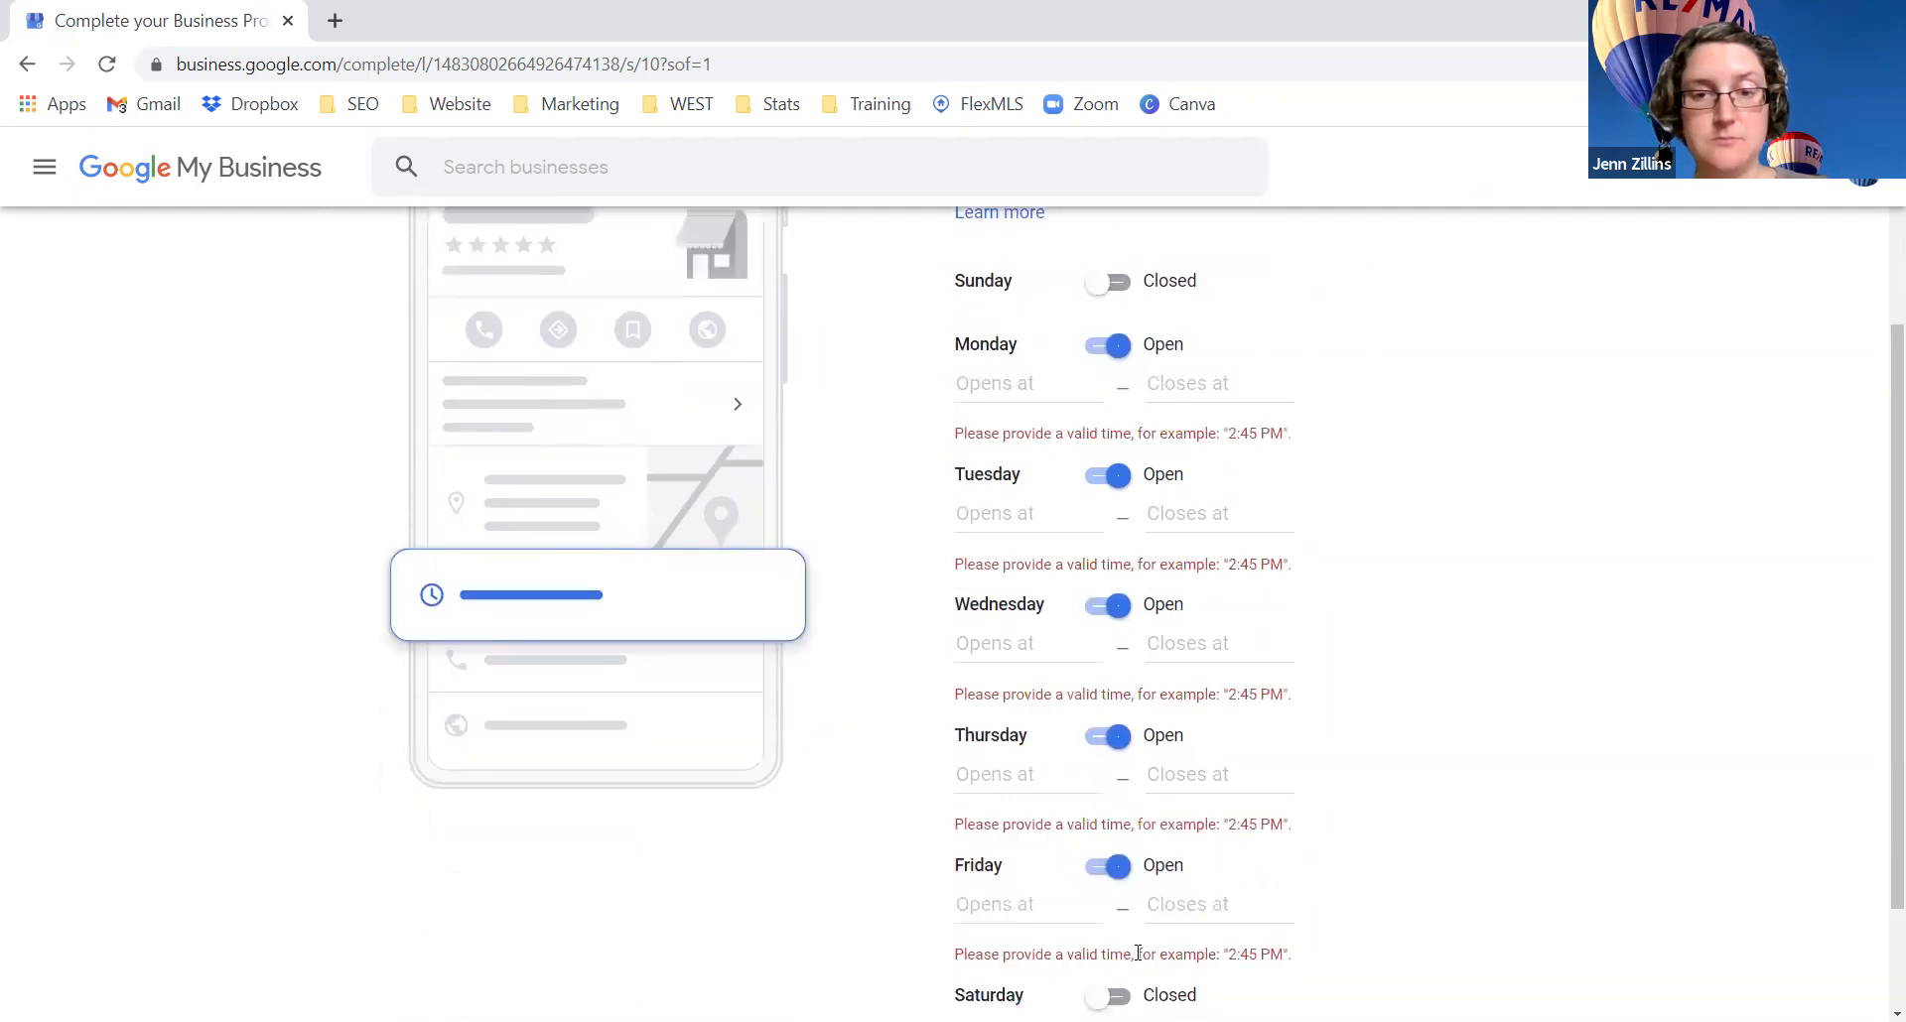
Step: Set Monday and Tuesday opening times to 9:00 AM from the time lists
click(1170, 384)
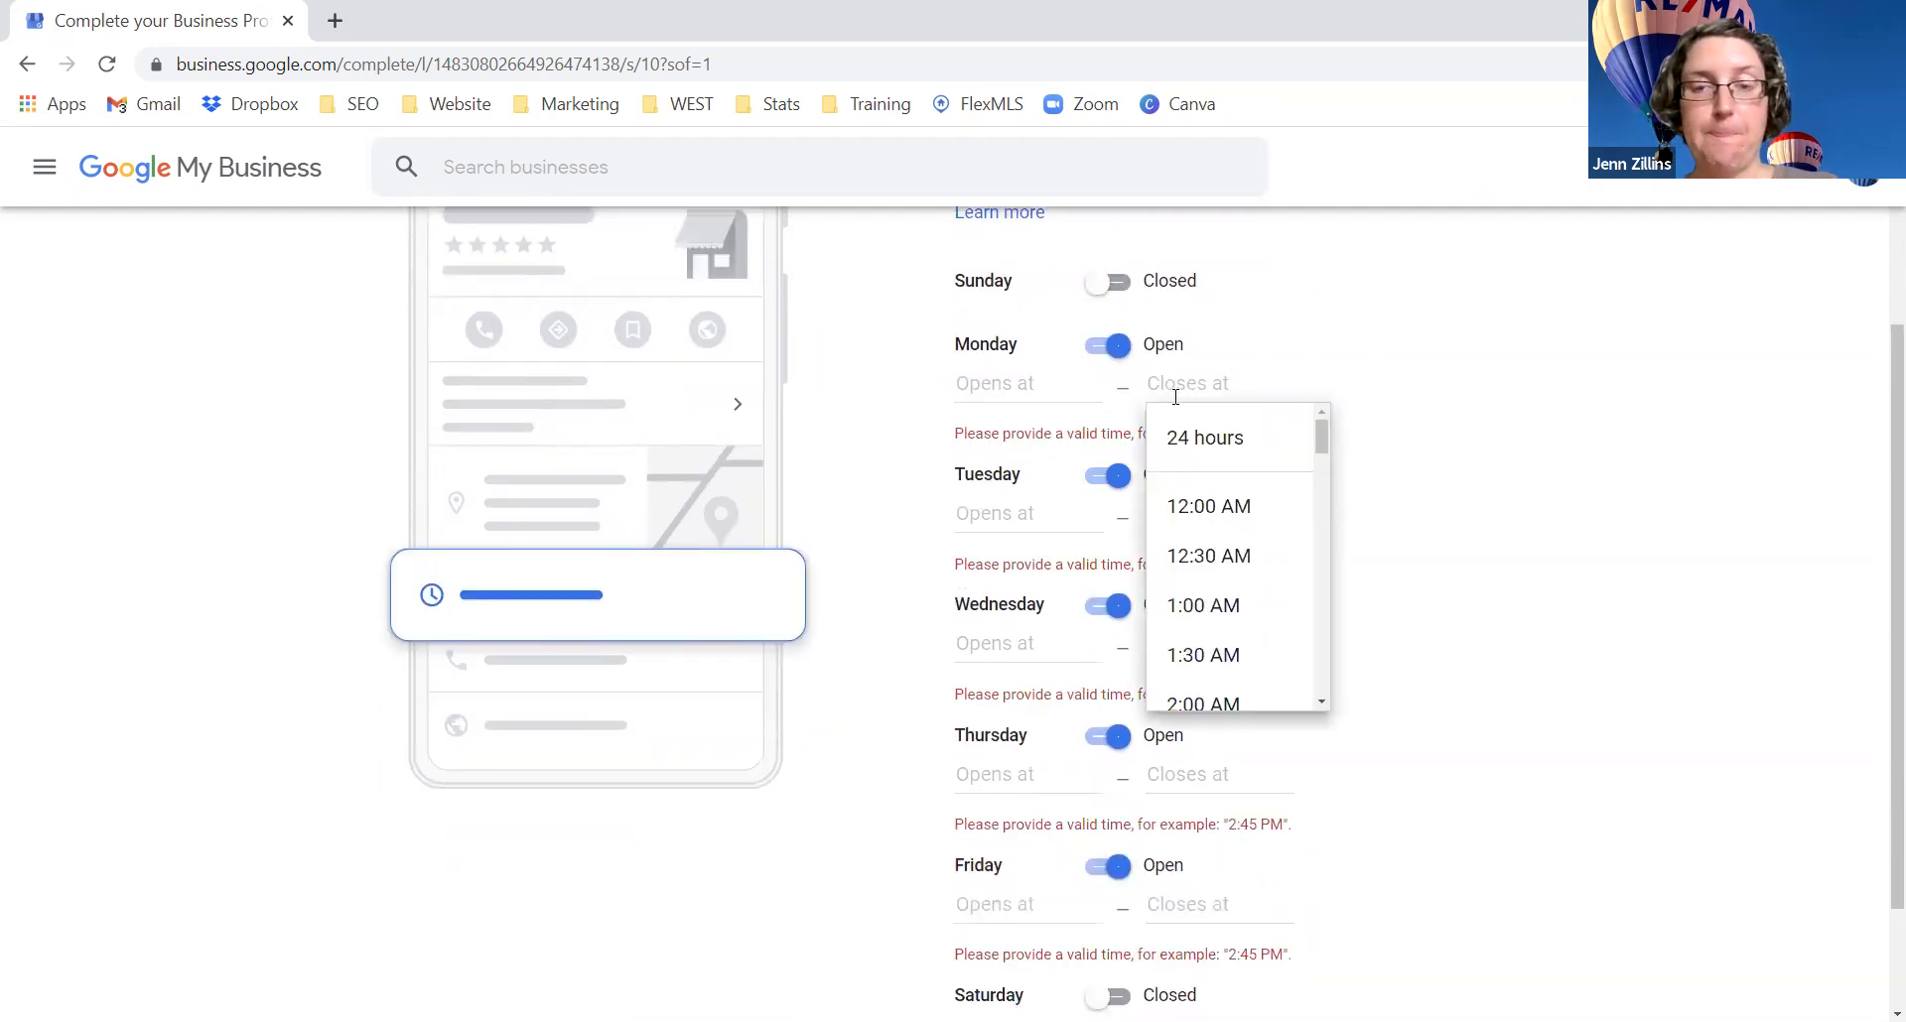
scroll(1226, 556, down, 5)
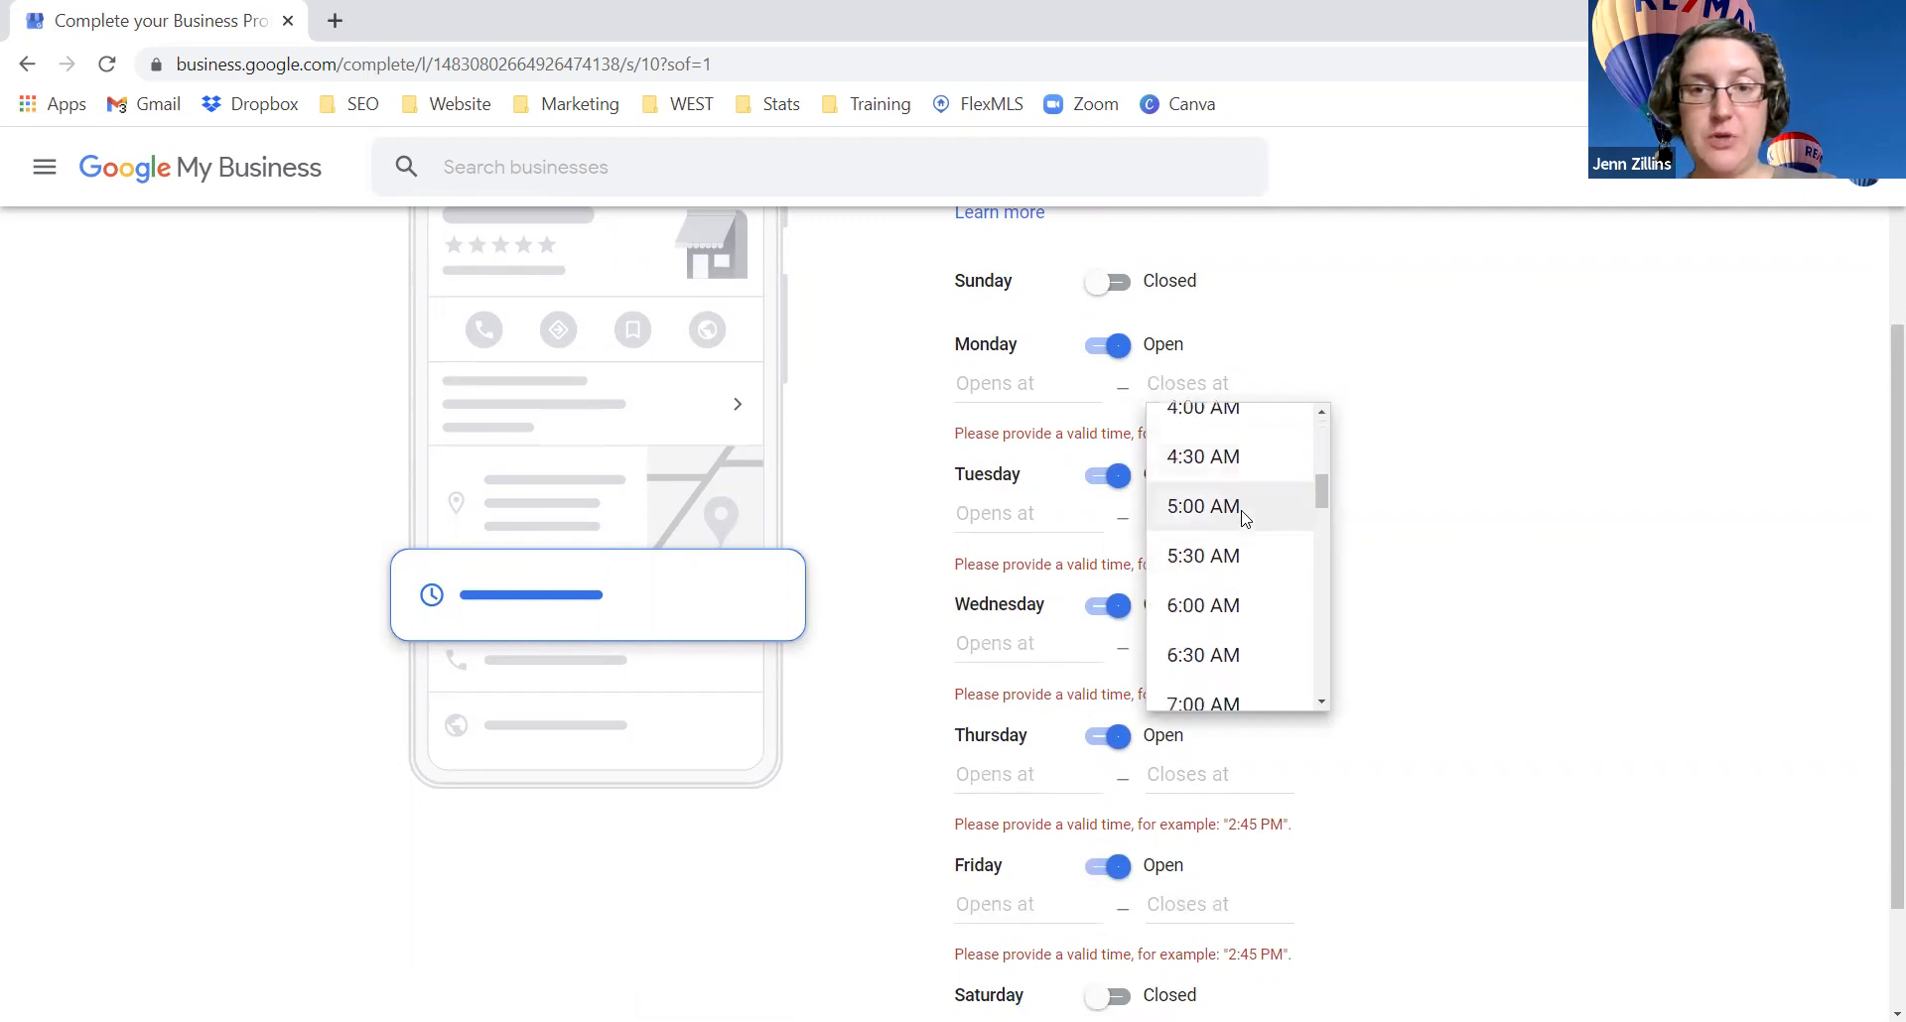
scroll(1247, 615, down, 3)
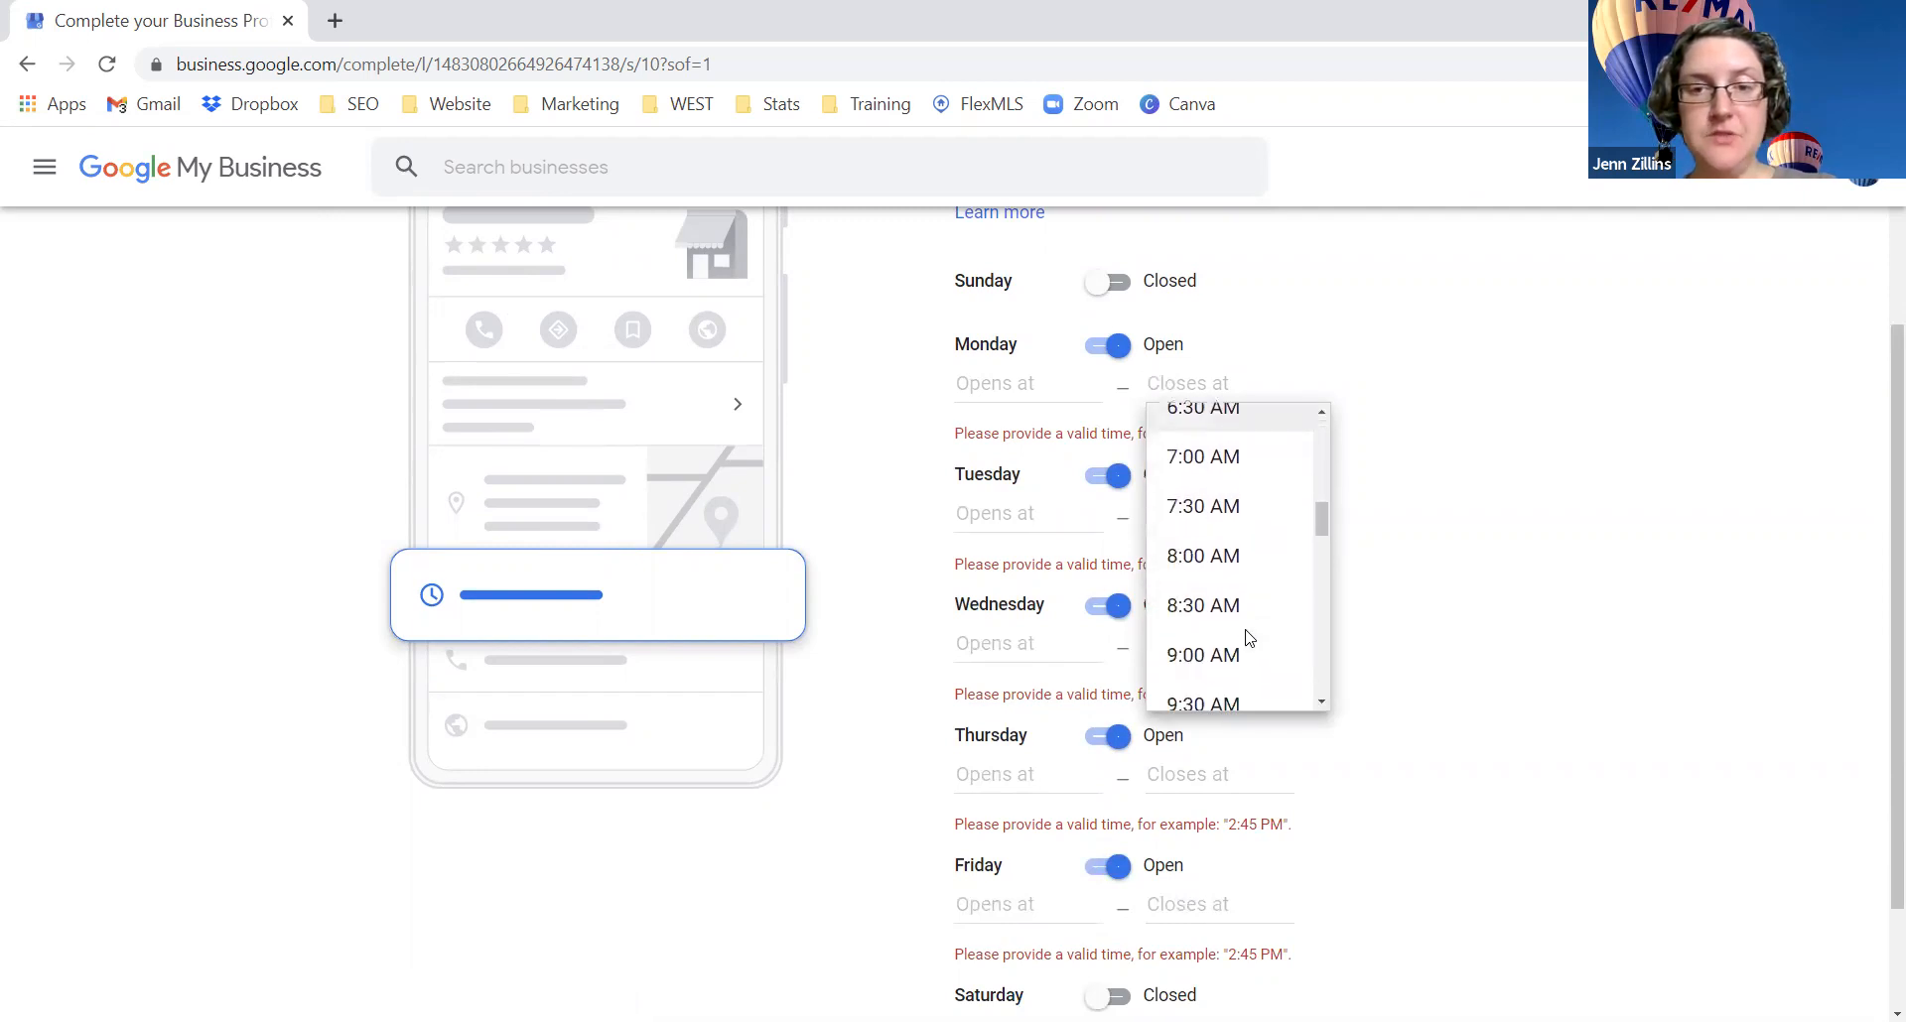
click(1240, 663)
click(1219, 508)
scroll(1216, 655, down, 5)
scroll(1228, 672, down, 3)
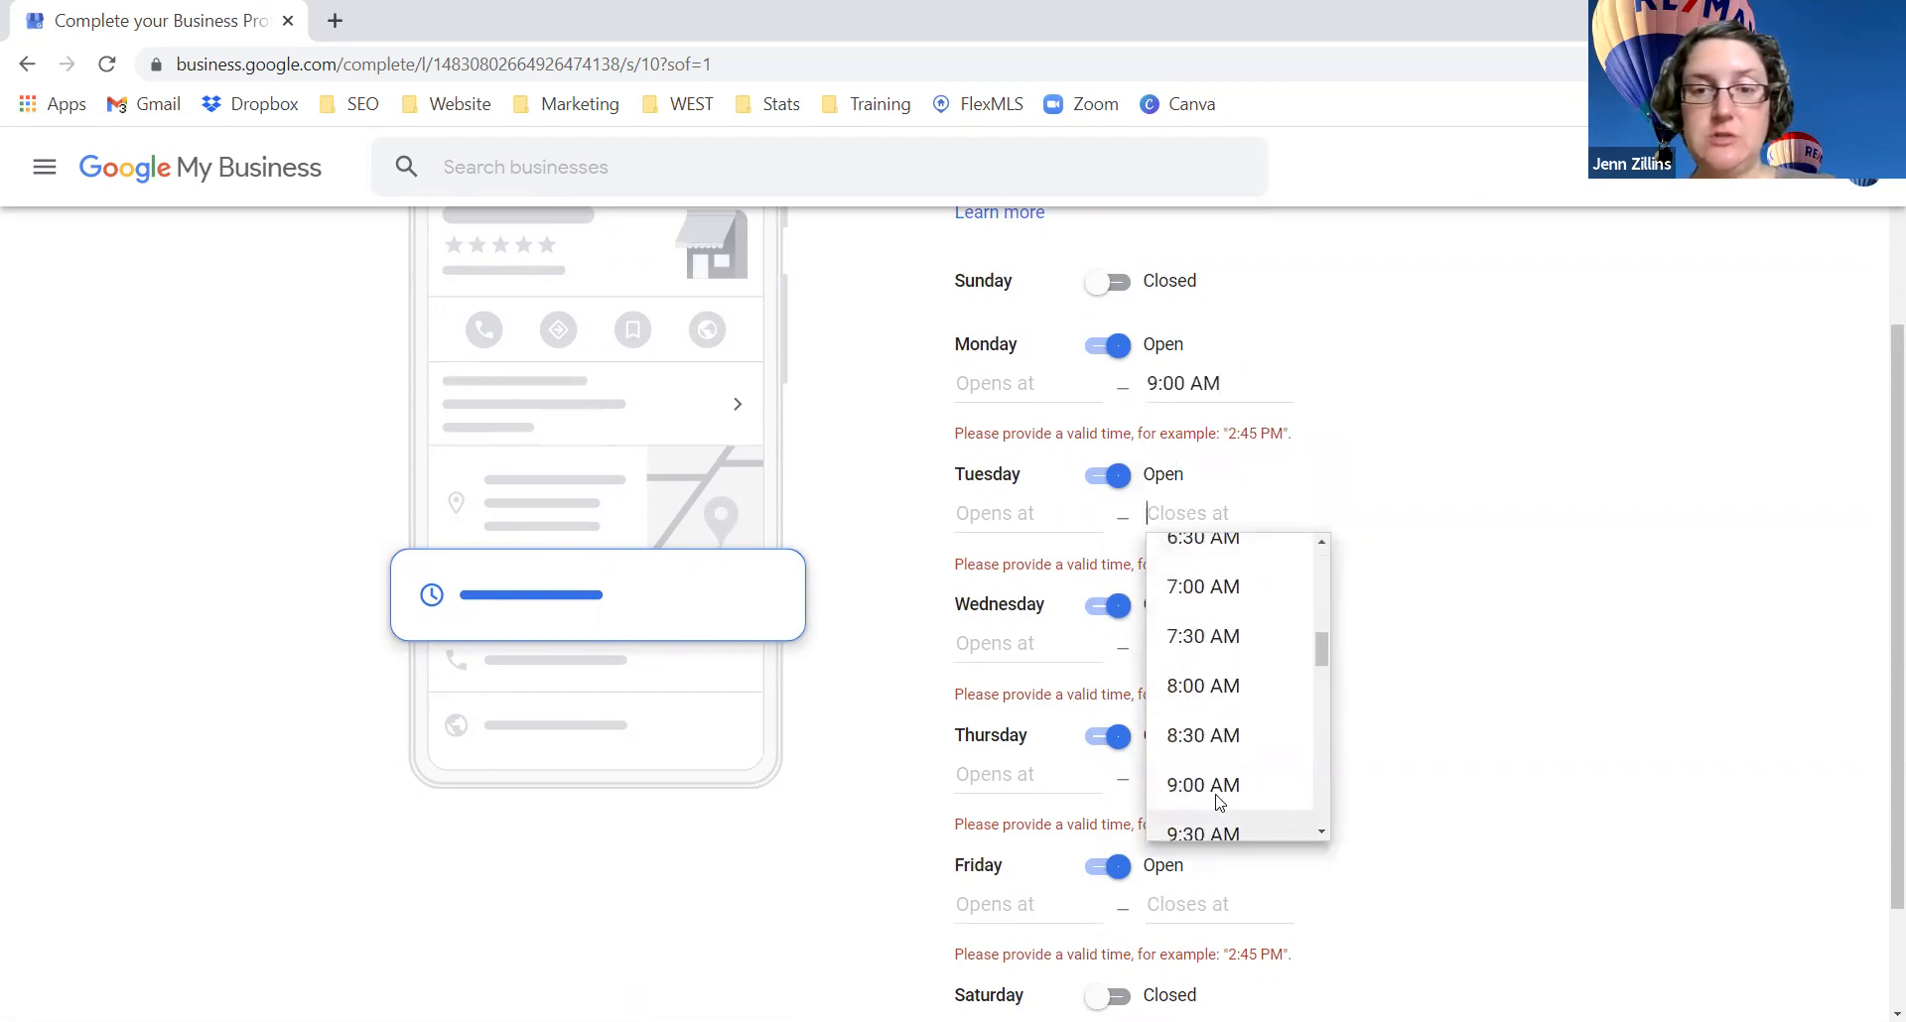
click(1204, 787)
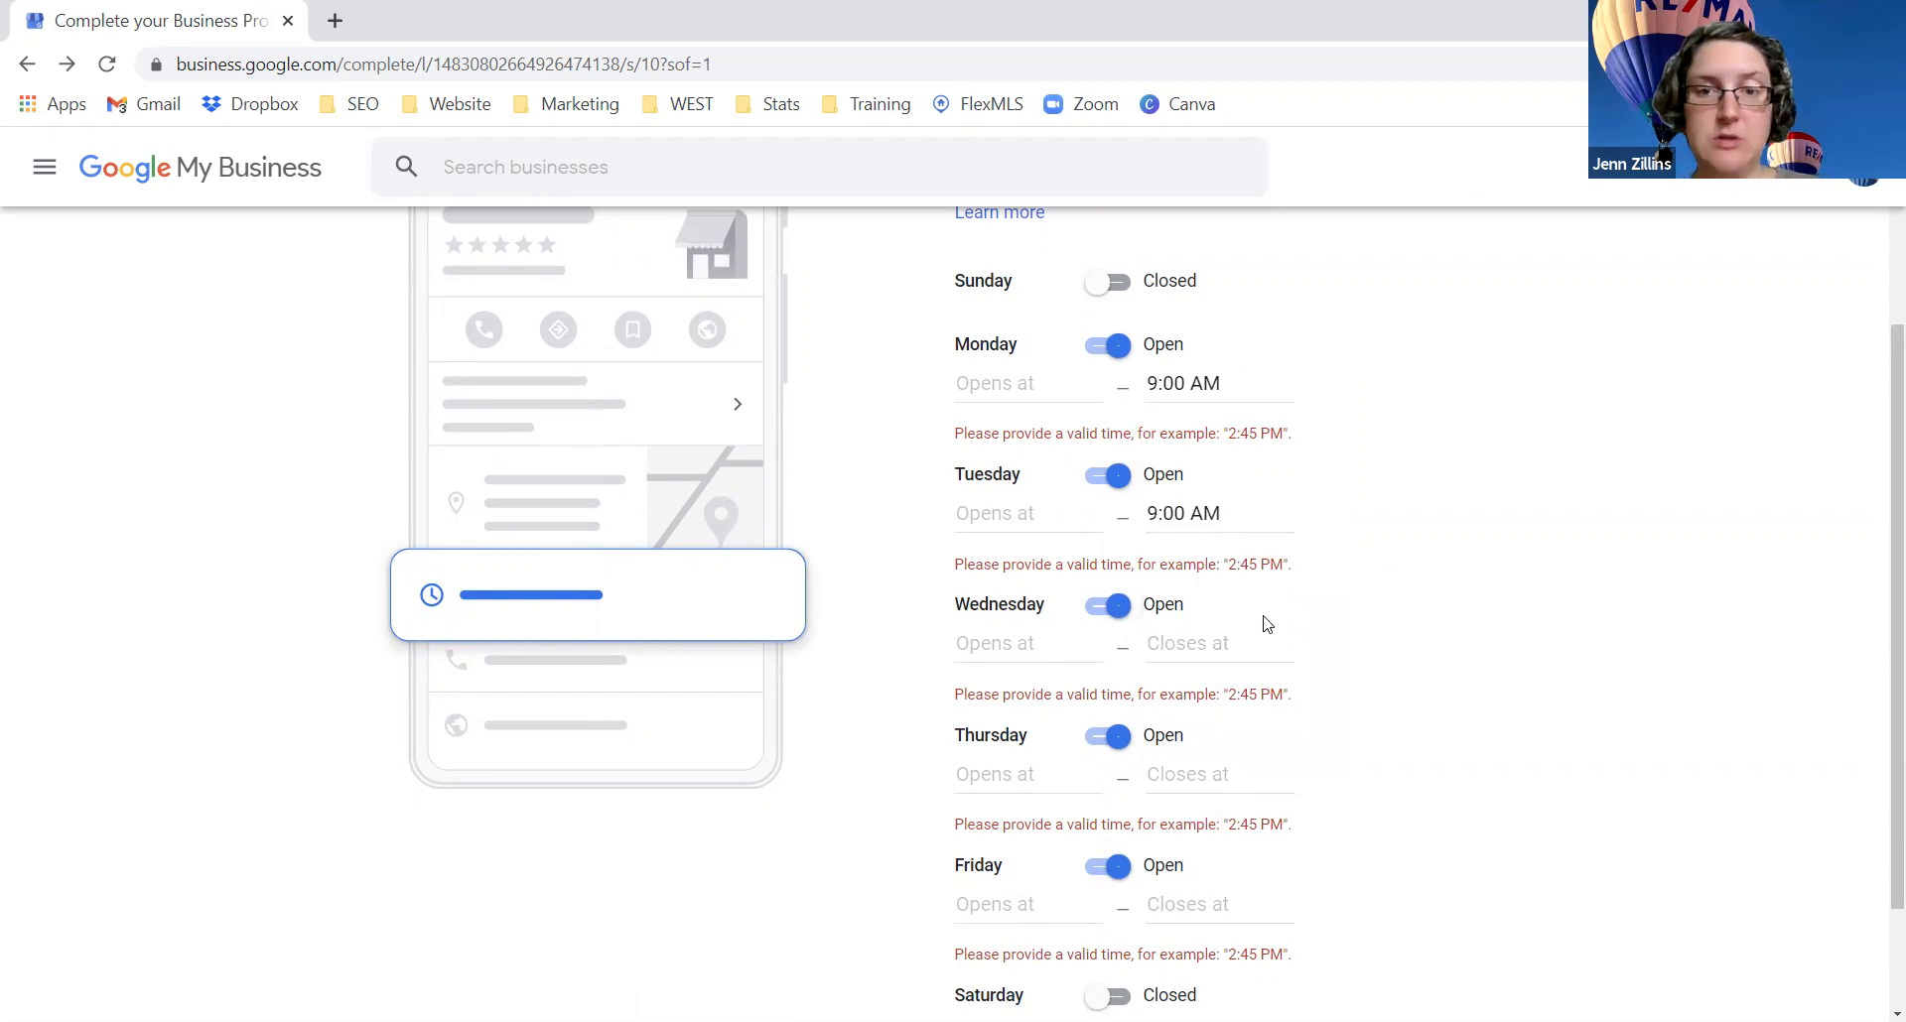
click(1201, 646)
click(1055, 515)
scroll(1039, 697, down, 8)
click(1040, 663)
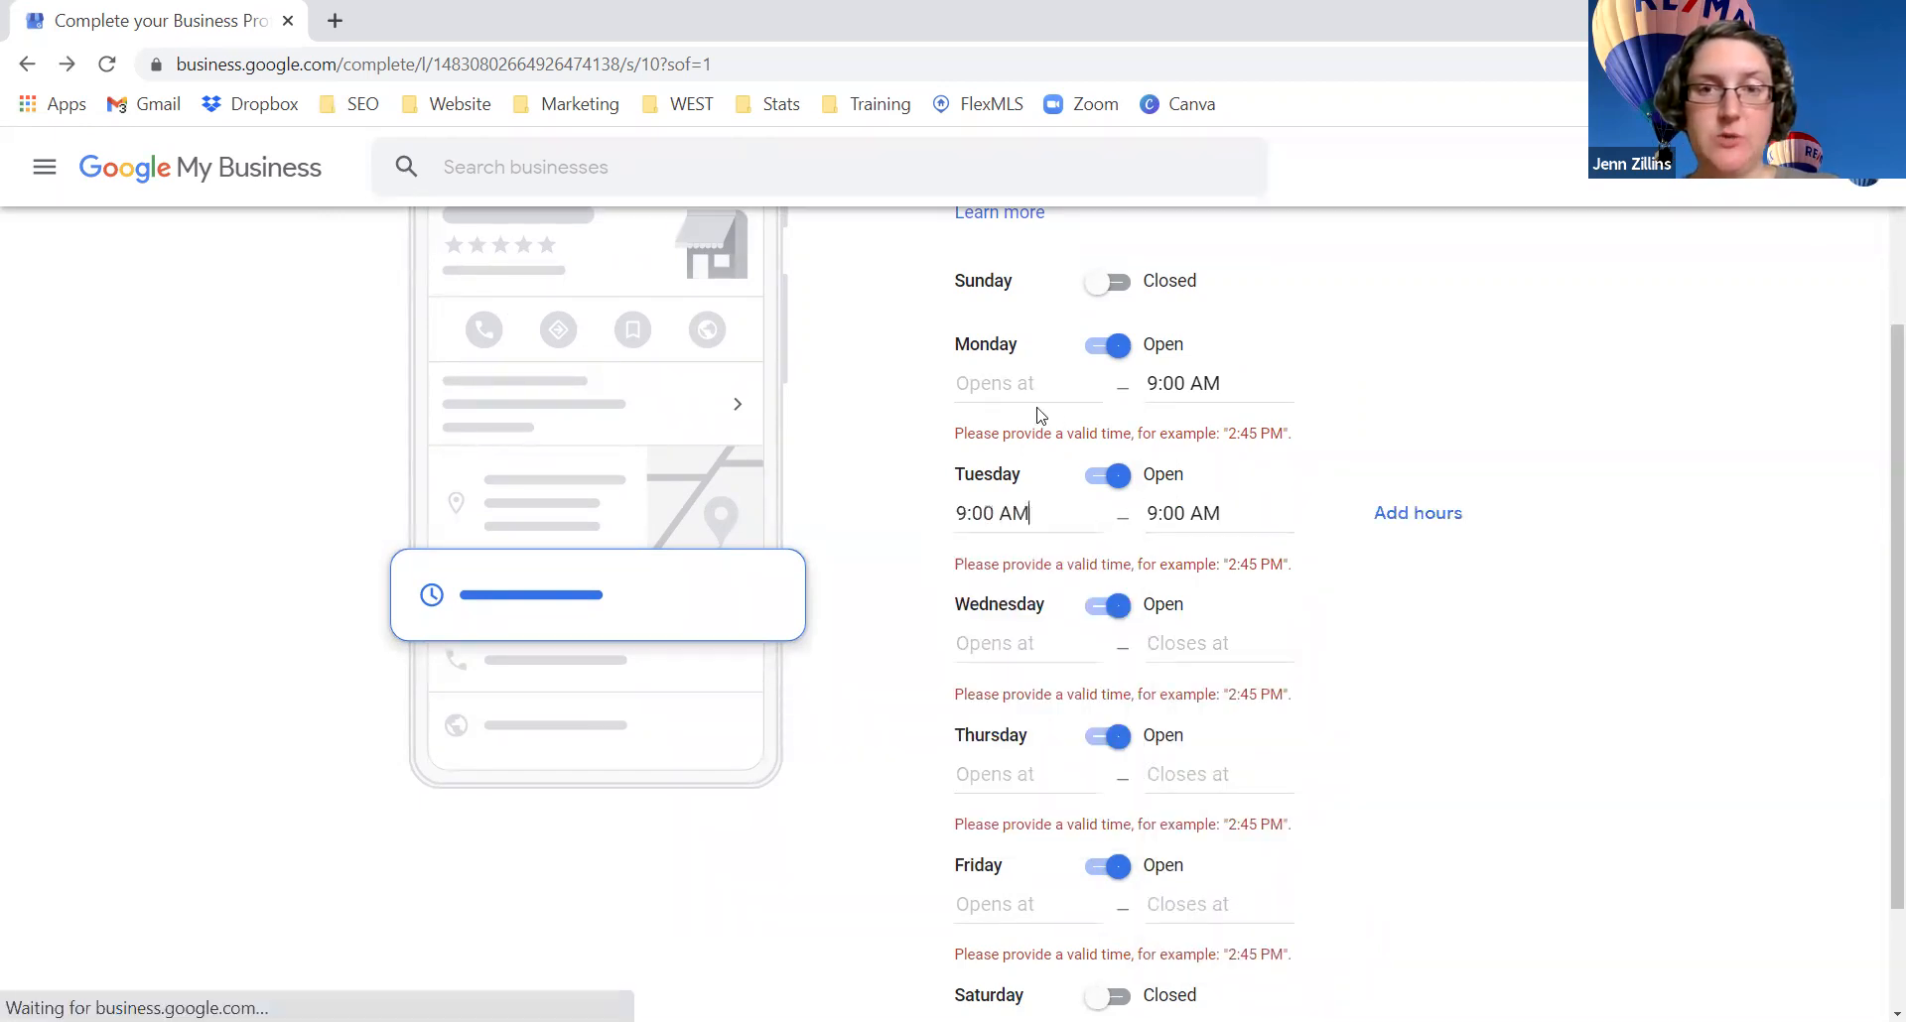
click(1037, 389)
scroll(1037, 541, down, 8)
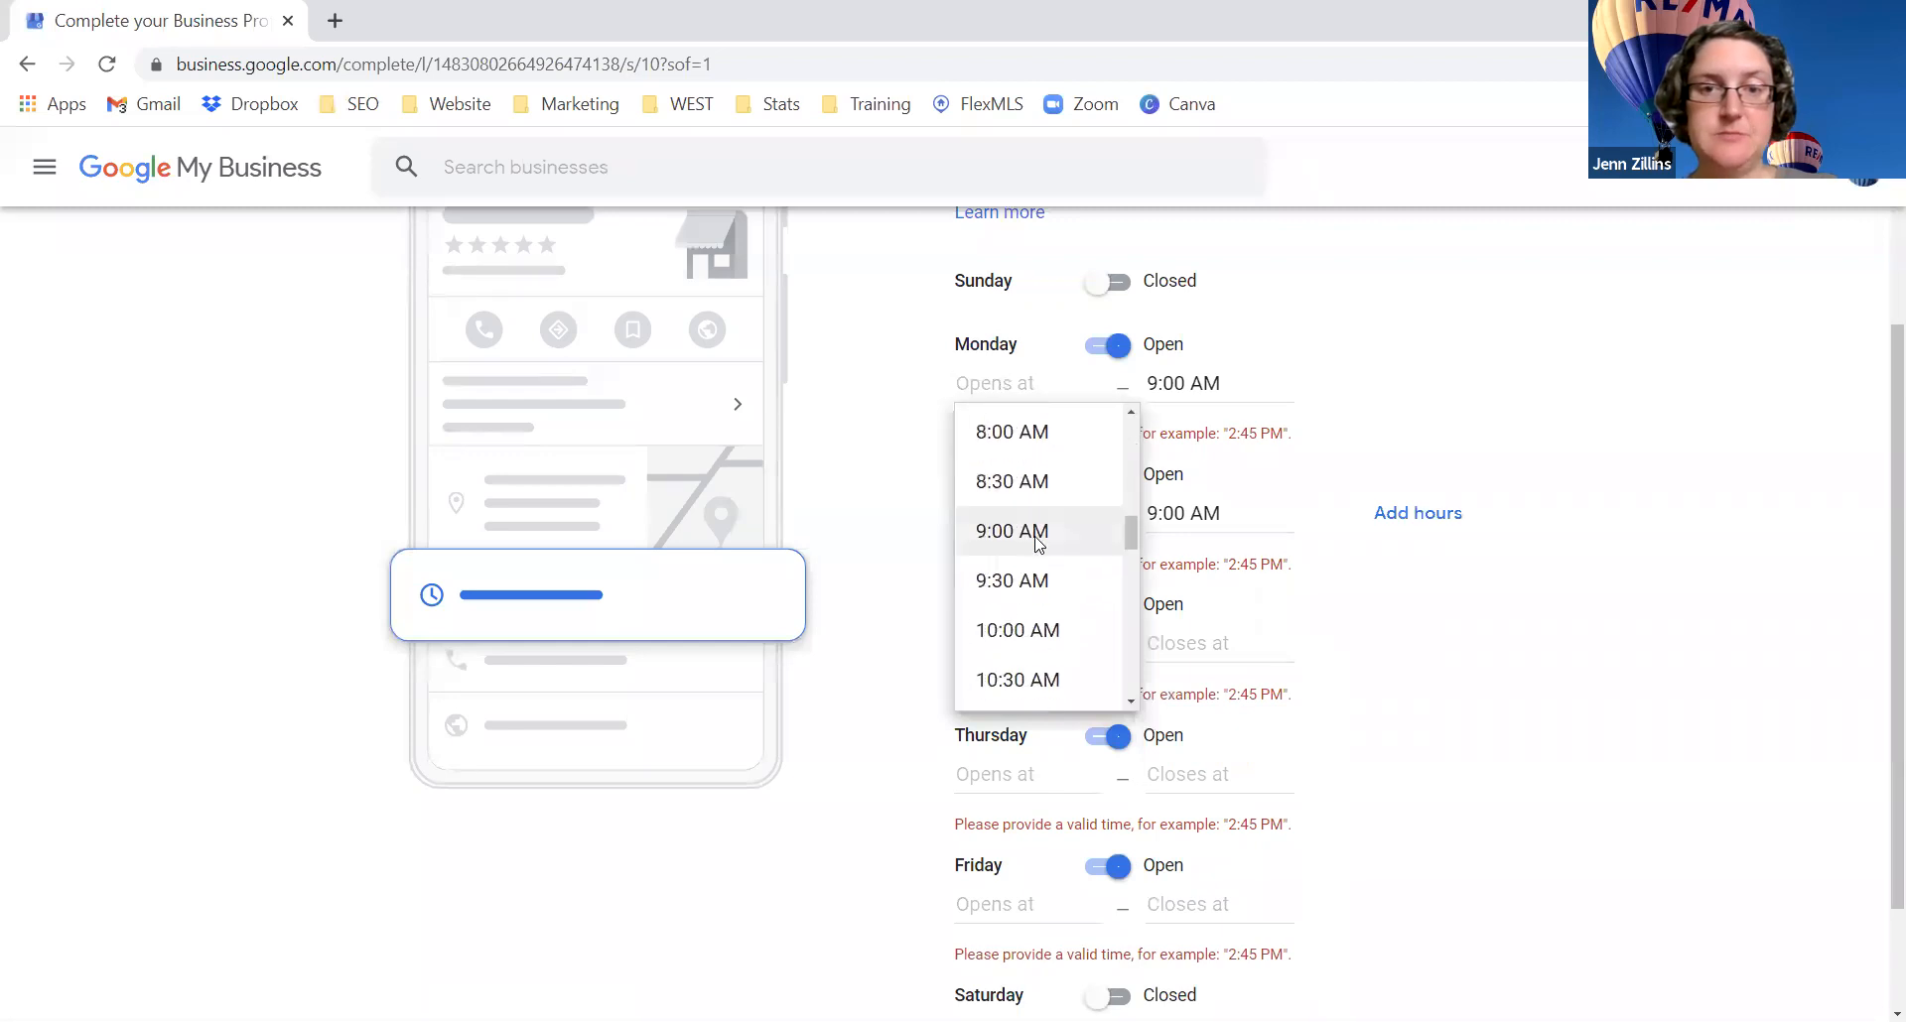
click(1036, 541)
Step: Correct Monday and Tuesday closing times from 9:00 AM to 5:00 PM
click(1229, 385)
drag(1231, 385, 1142, 385)
key(BackSpace)
text(5)
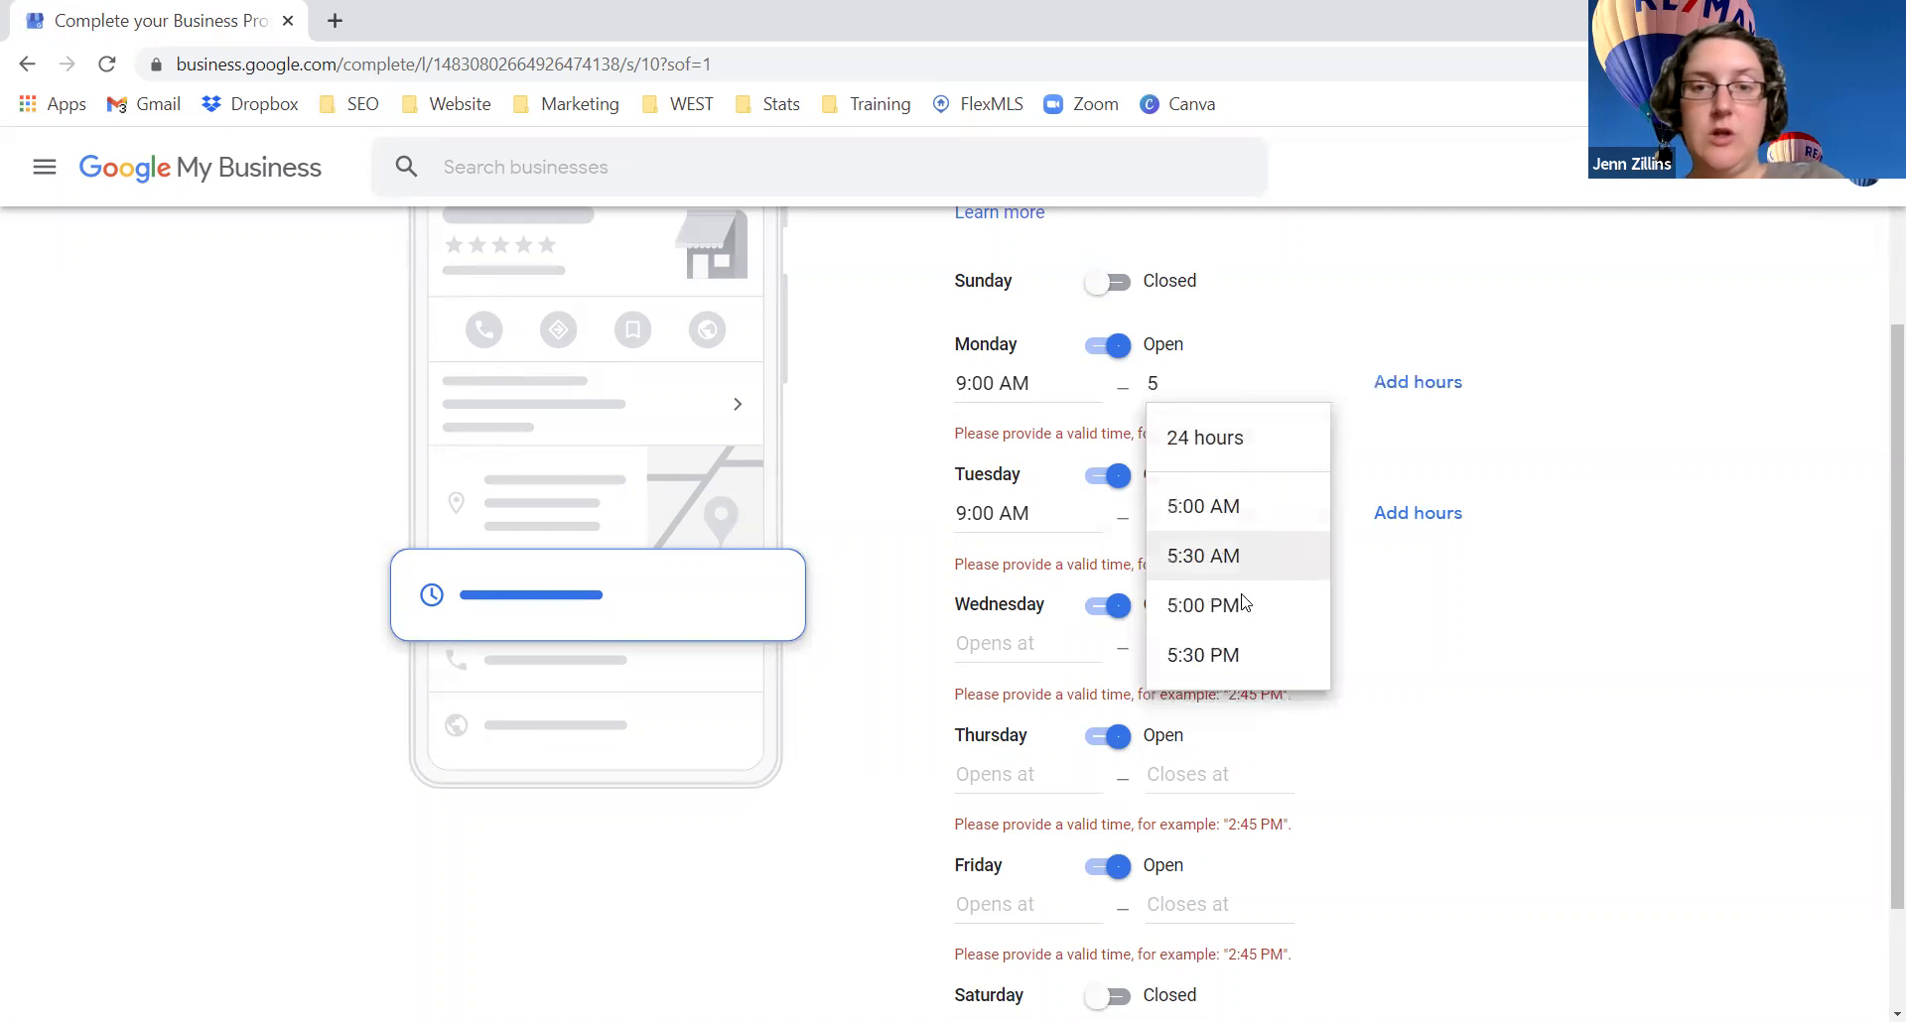
click(1203, 604)
click(1138, 516)
drag(1227, 515, 1139, 517)
text(5)
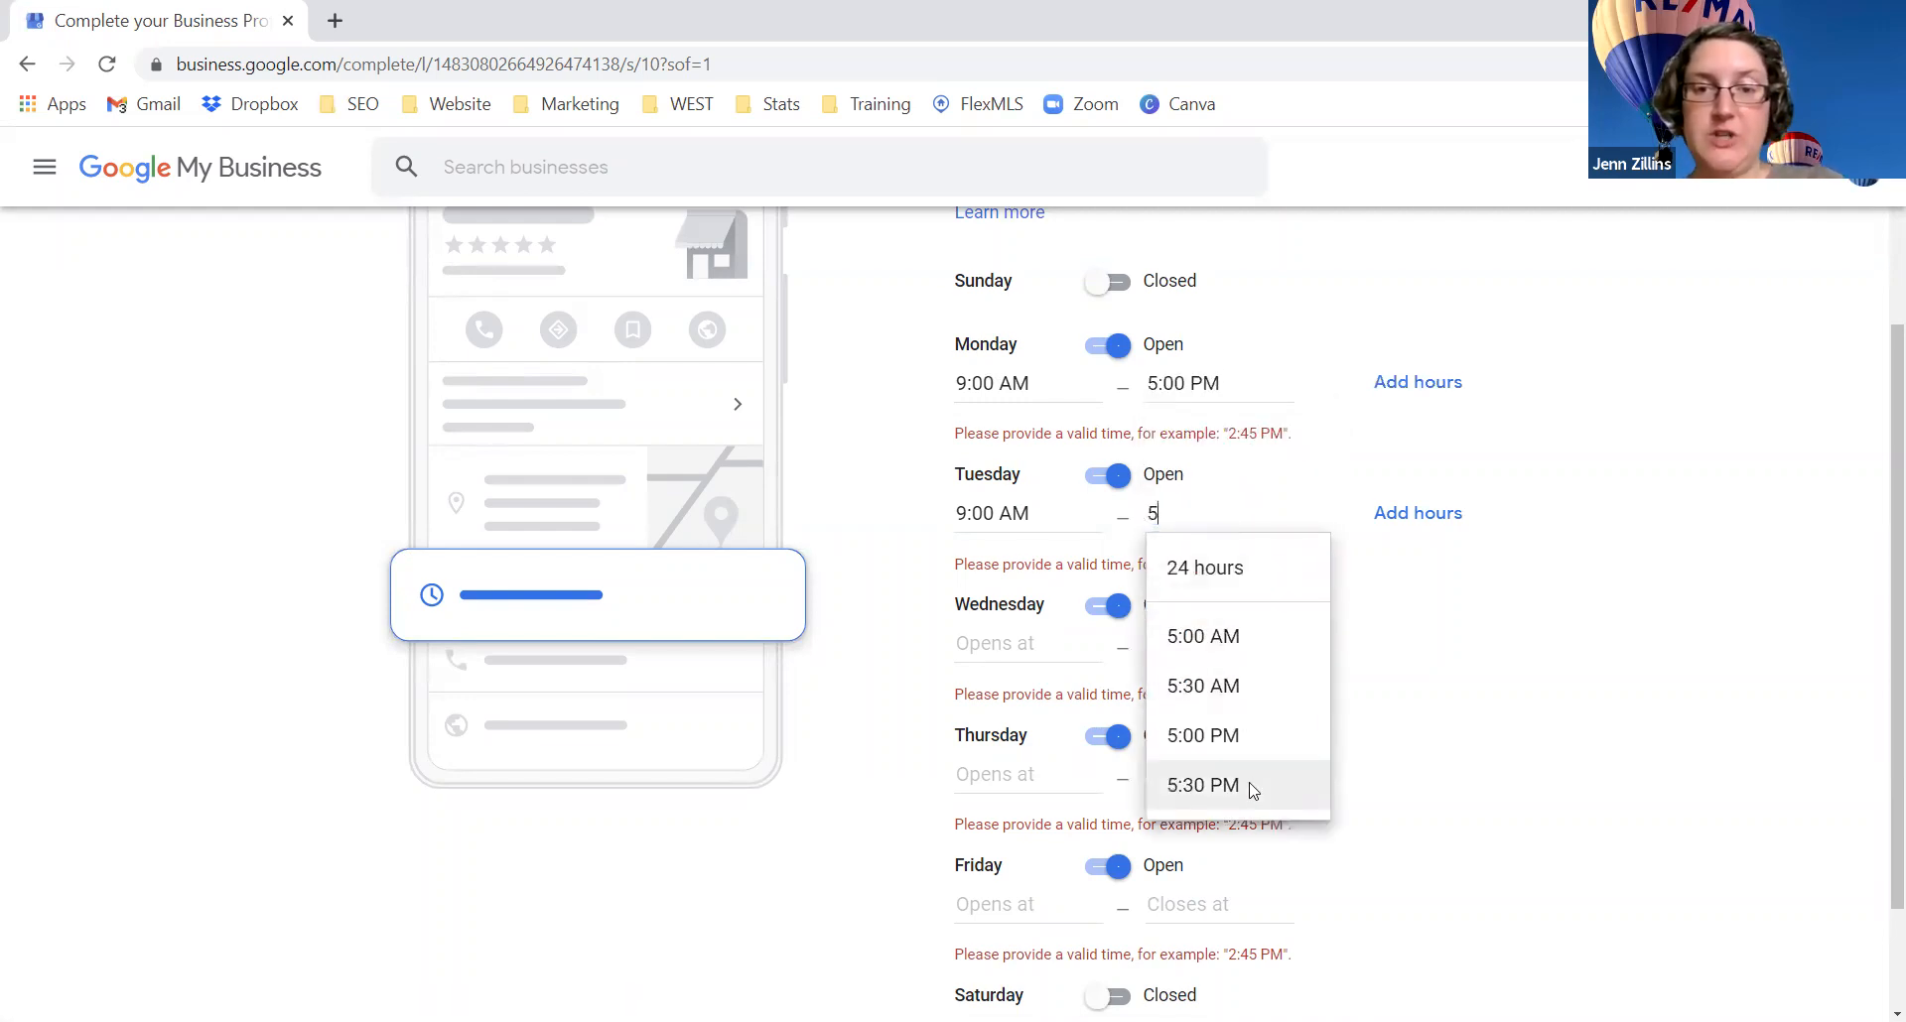
click(1241, 736)
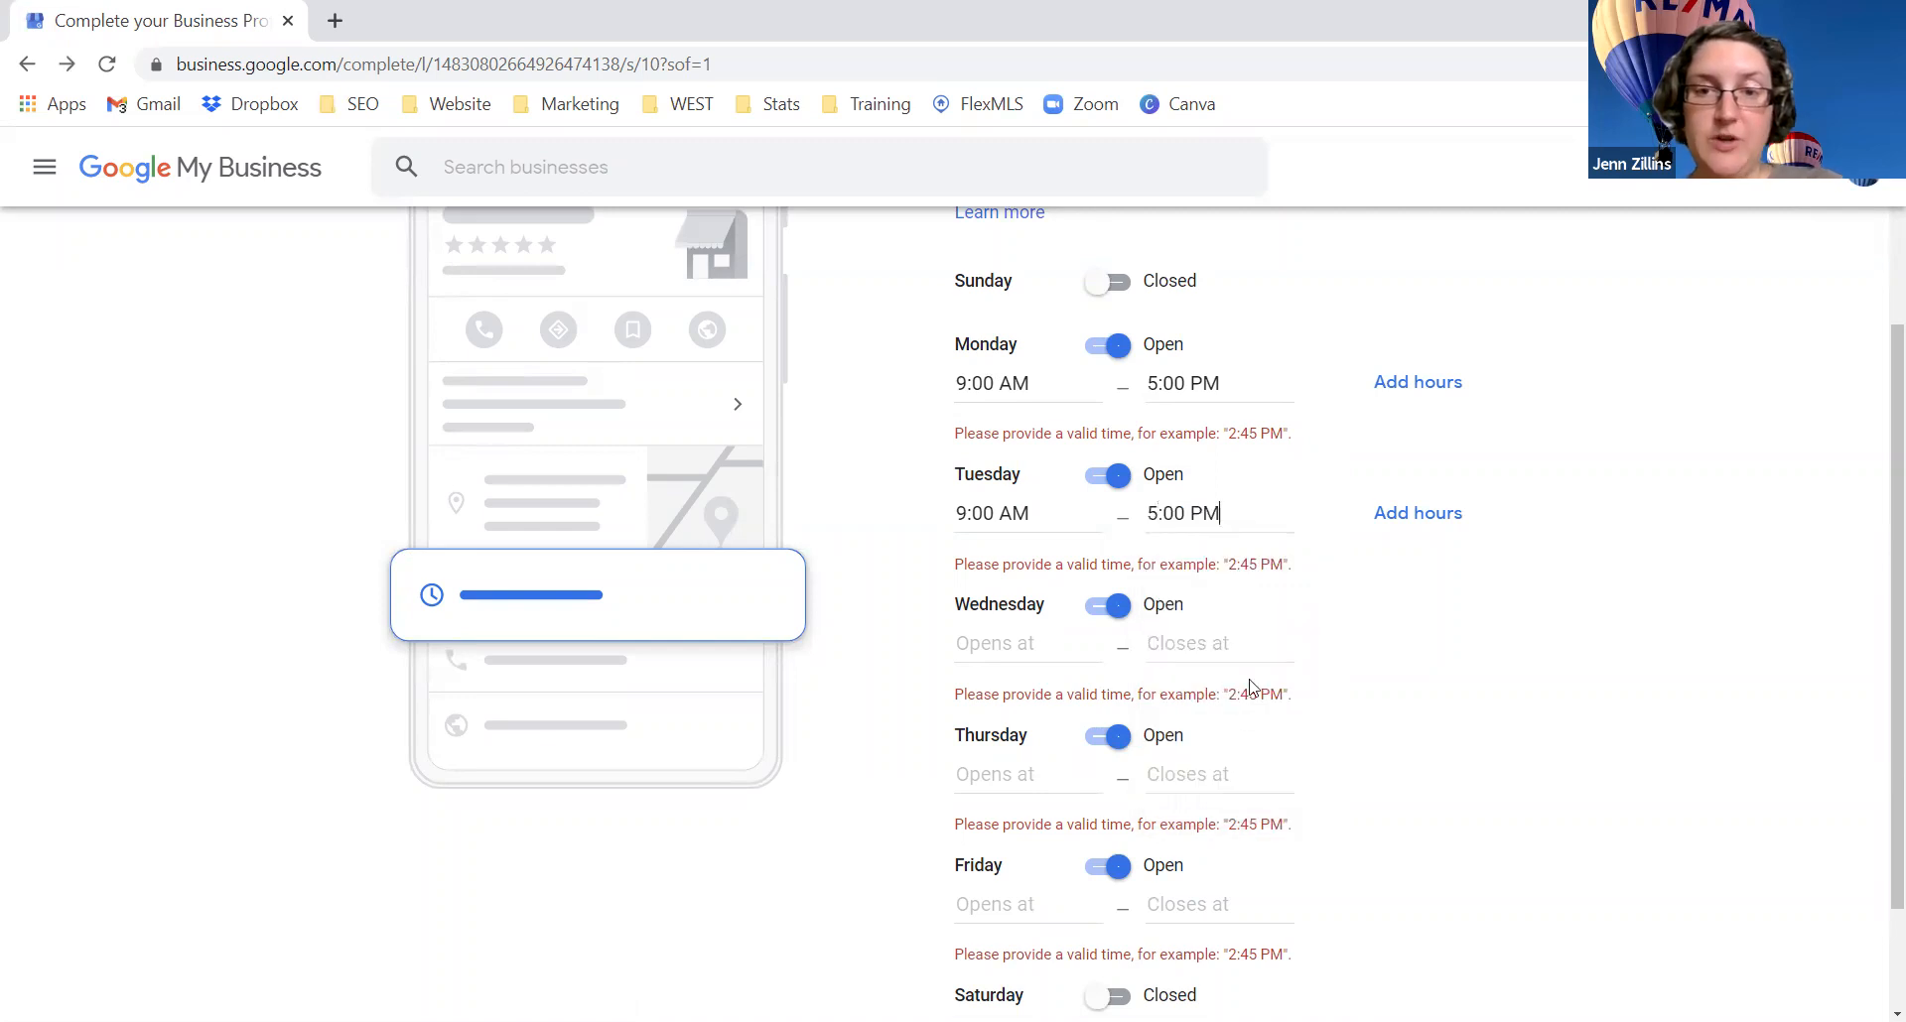
Step: Set Wednesday and Thursday hours to 9:00 AM–5:00 PM
click(1187, 638)
text(5)
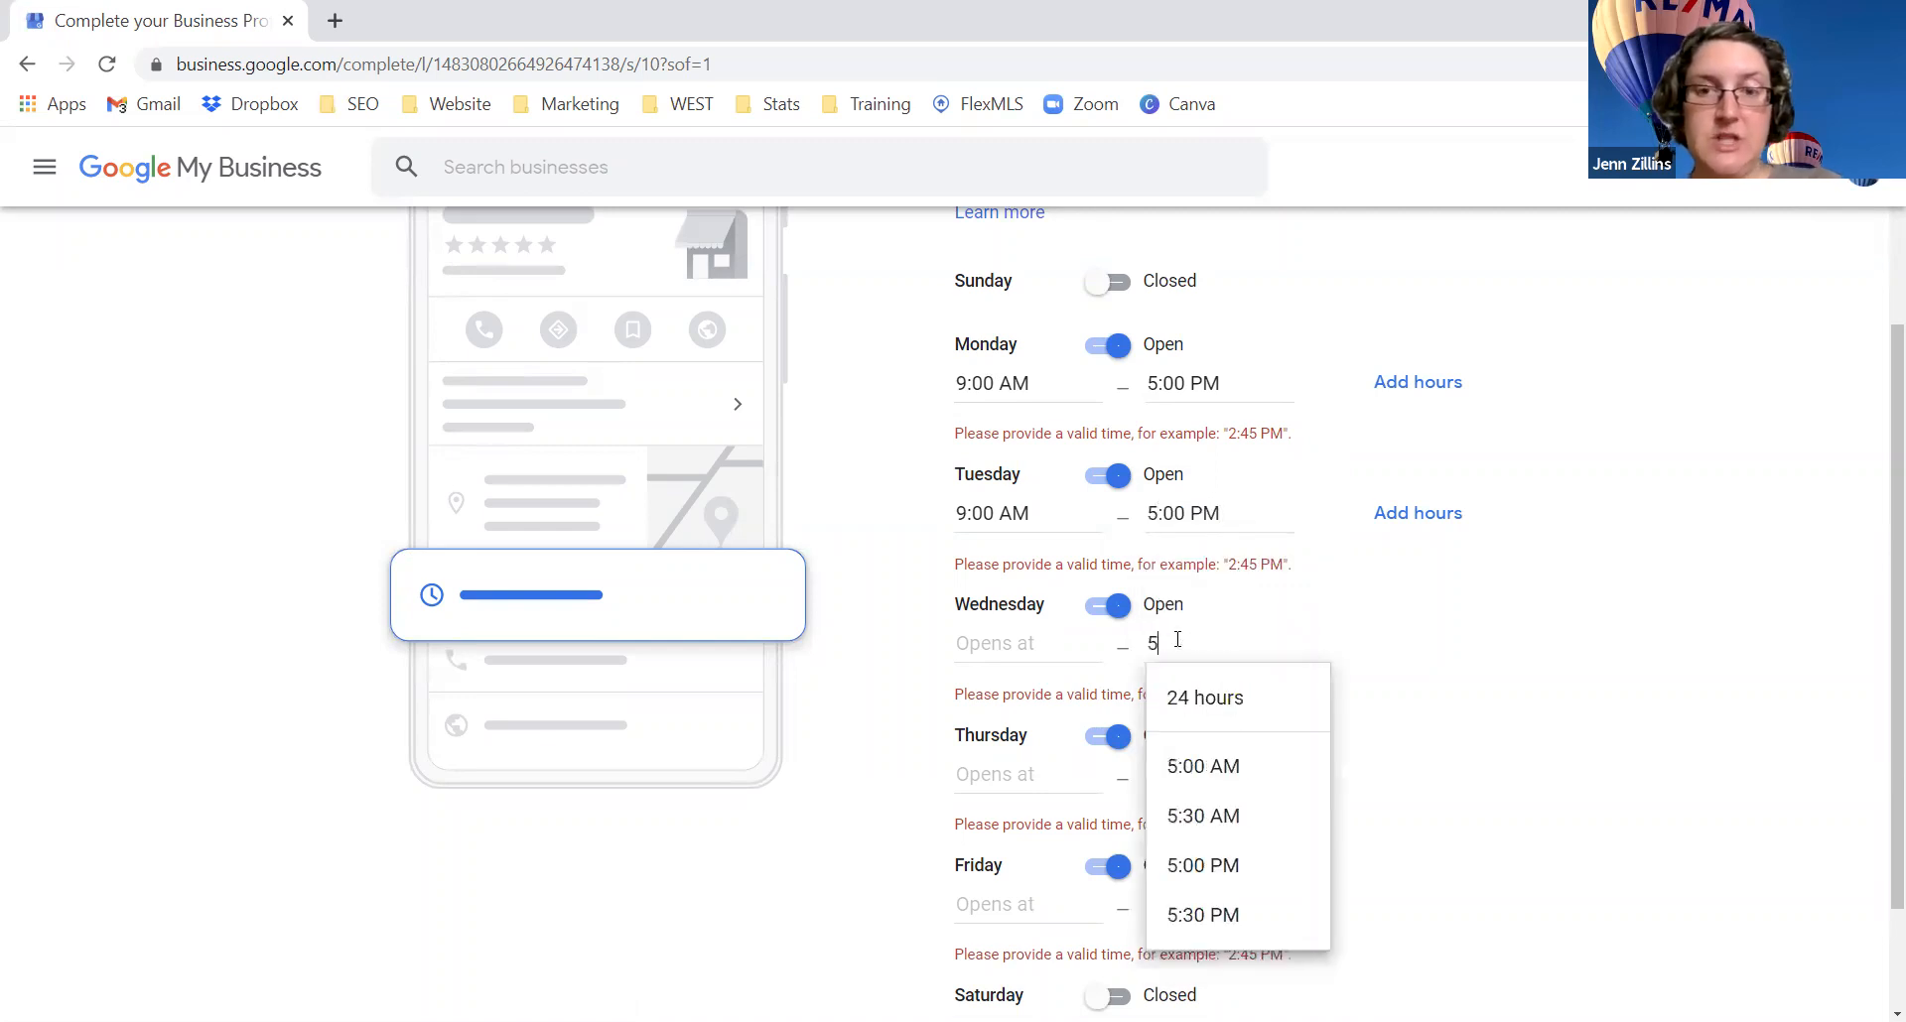
click(1239, 868)
click(1027, 645)
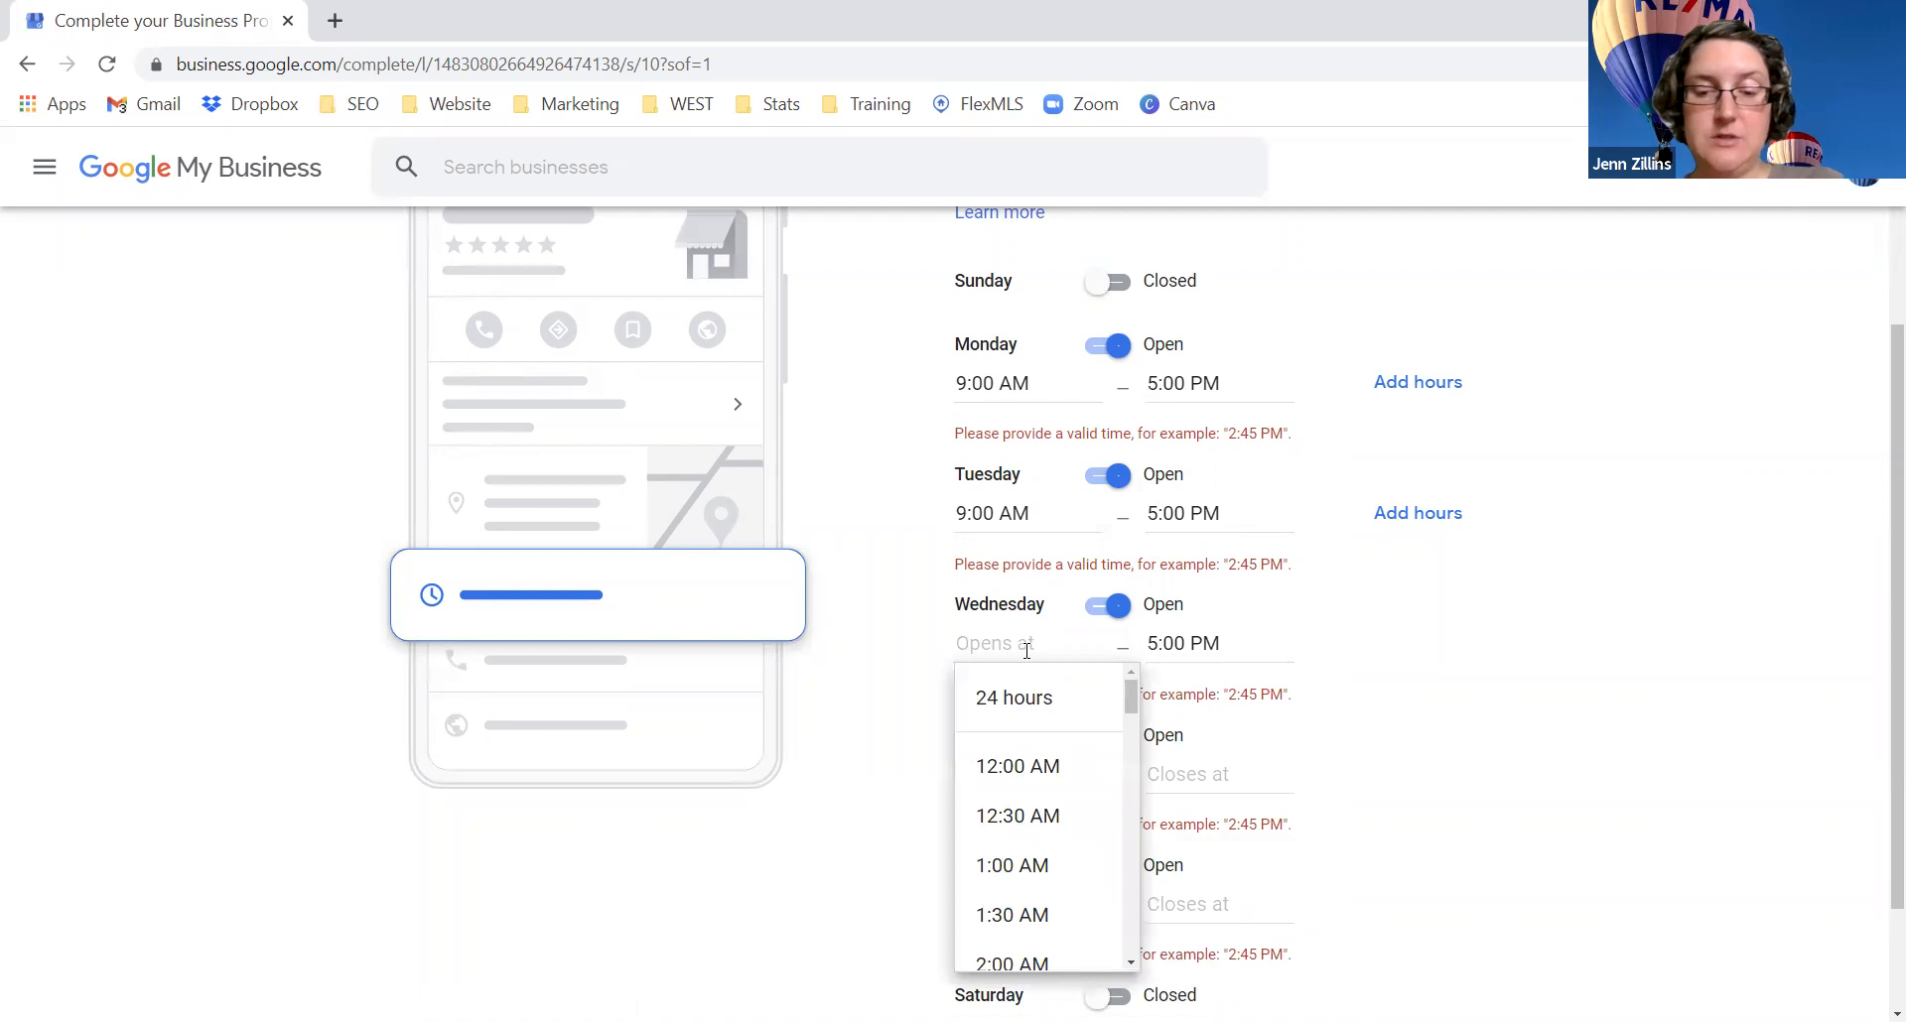
text(9)
click(1051, 768)
click(1003, 772)
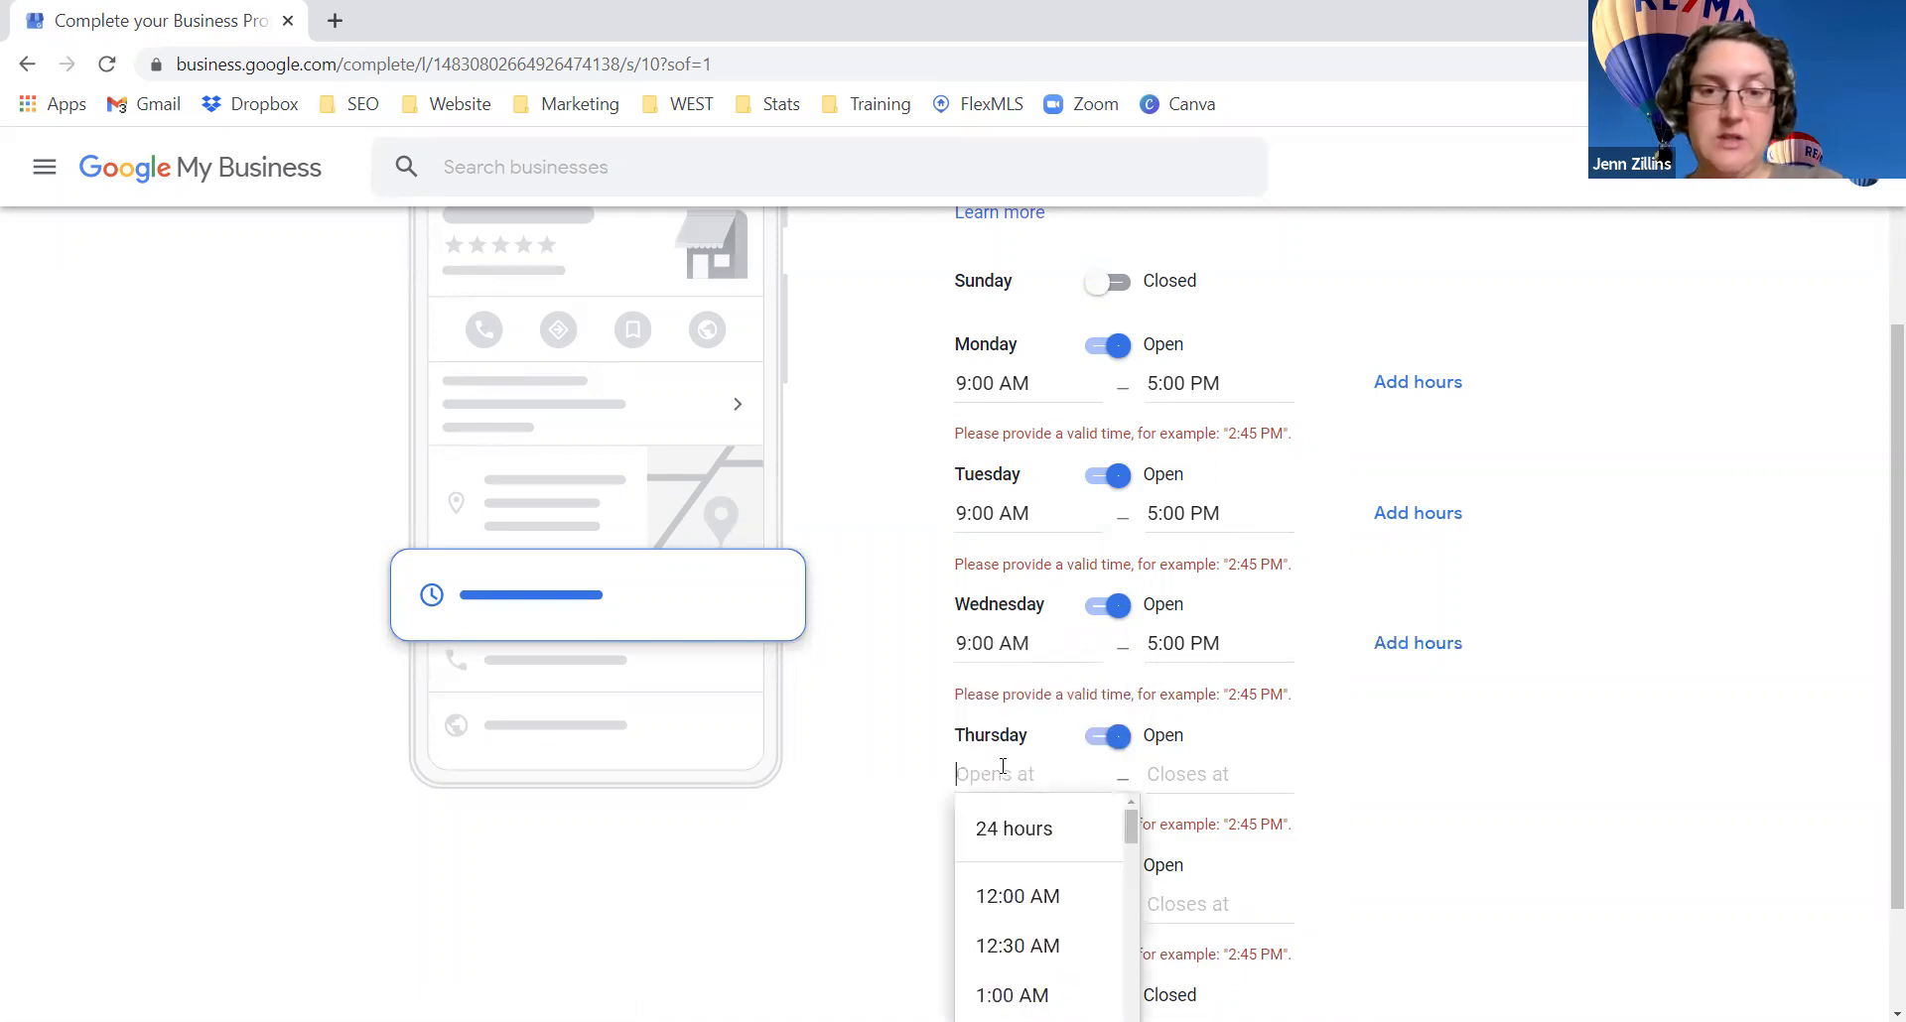
text(9)
click(1042, 896)
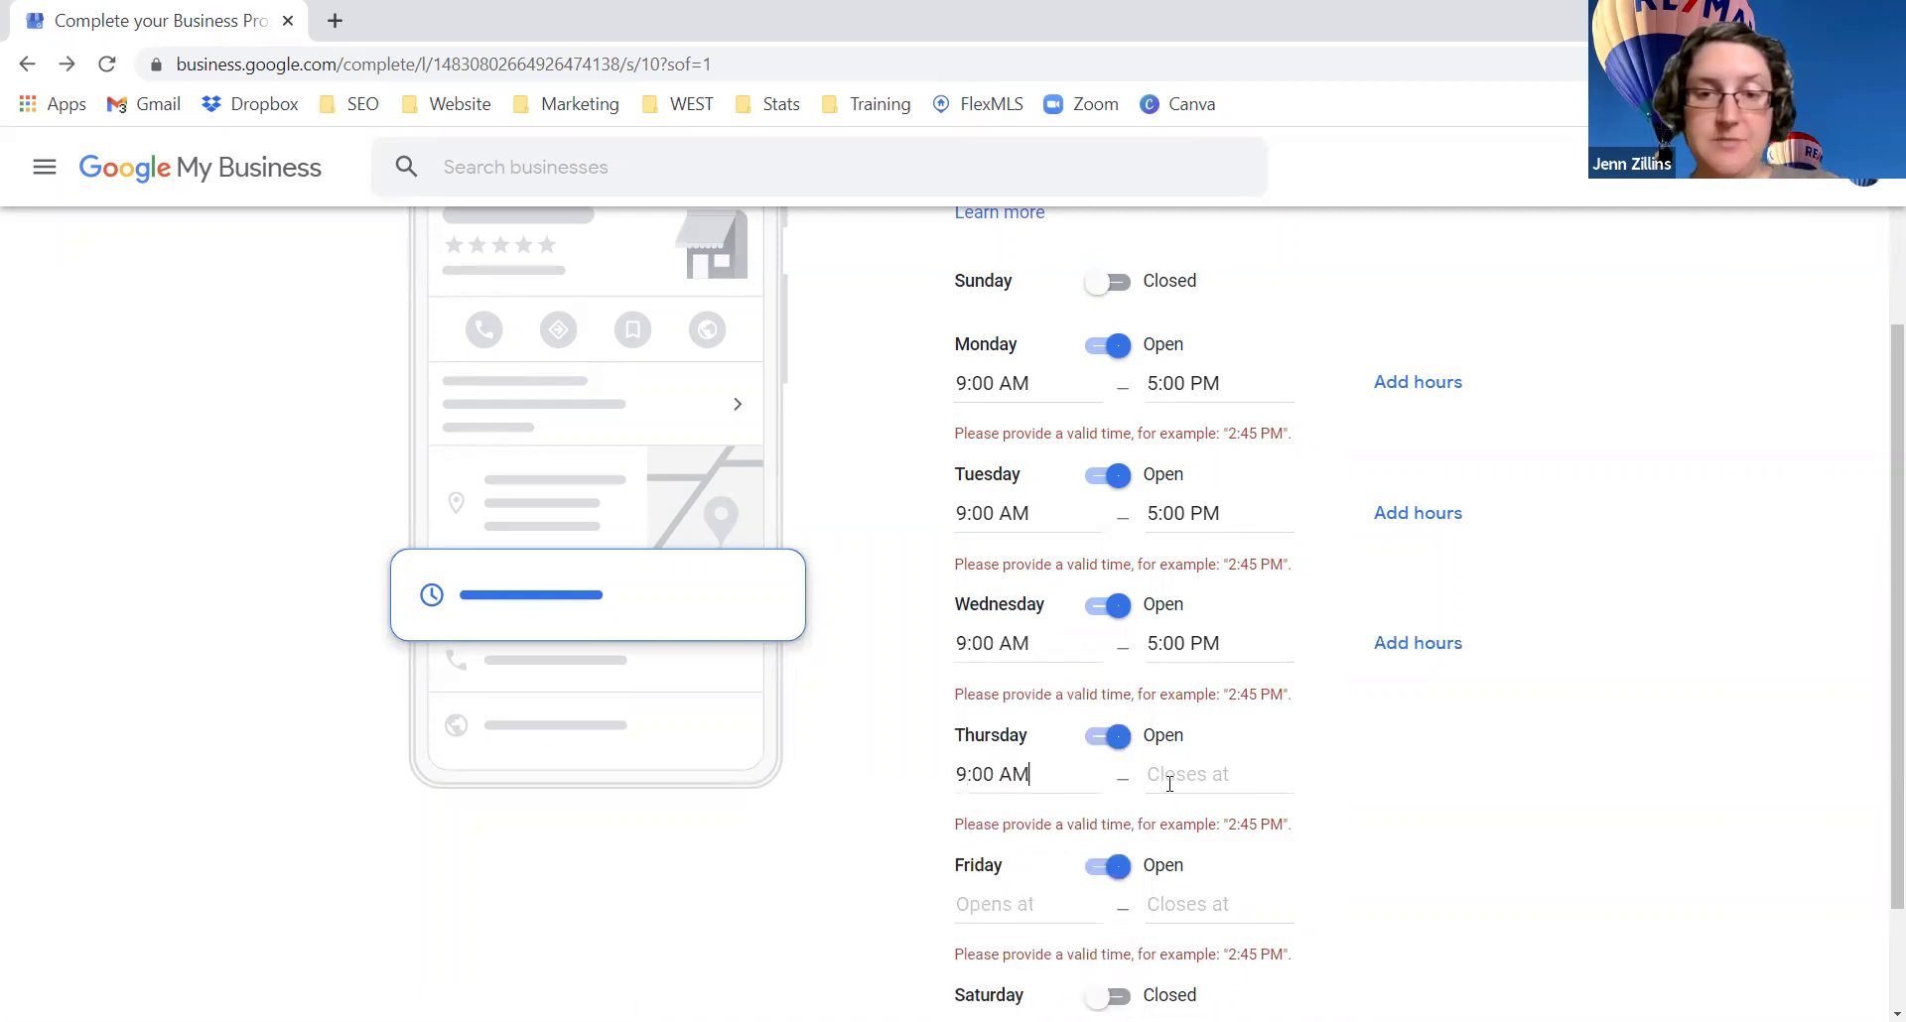
click(1169, 785)
text(5)
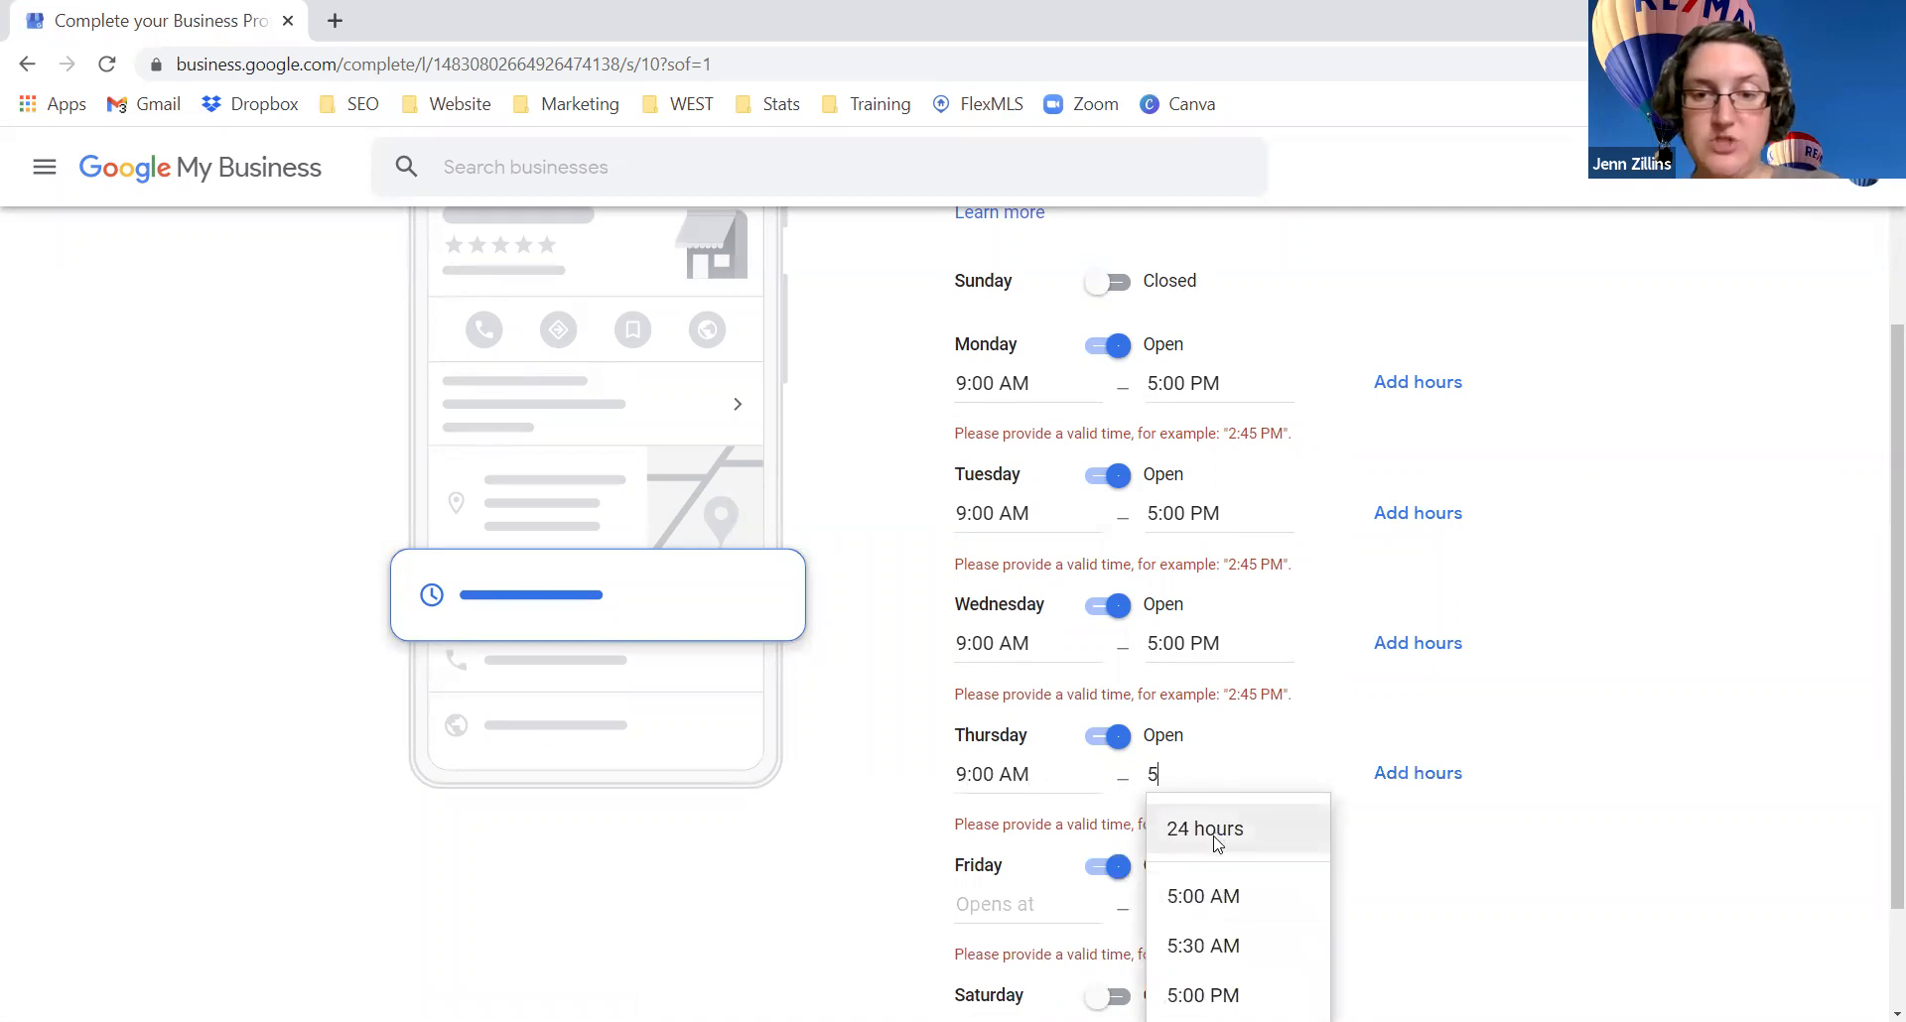
click(1241, 993)
Step: Set Friday hours to 9:00 AM–5:00 PM and save the hours
scroll(1092, 824, down, 2)
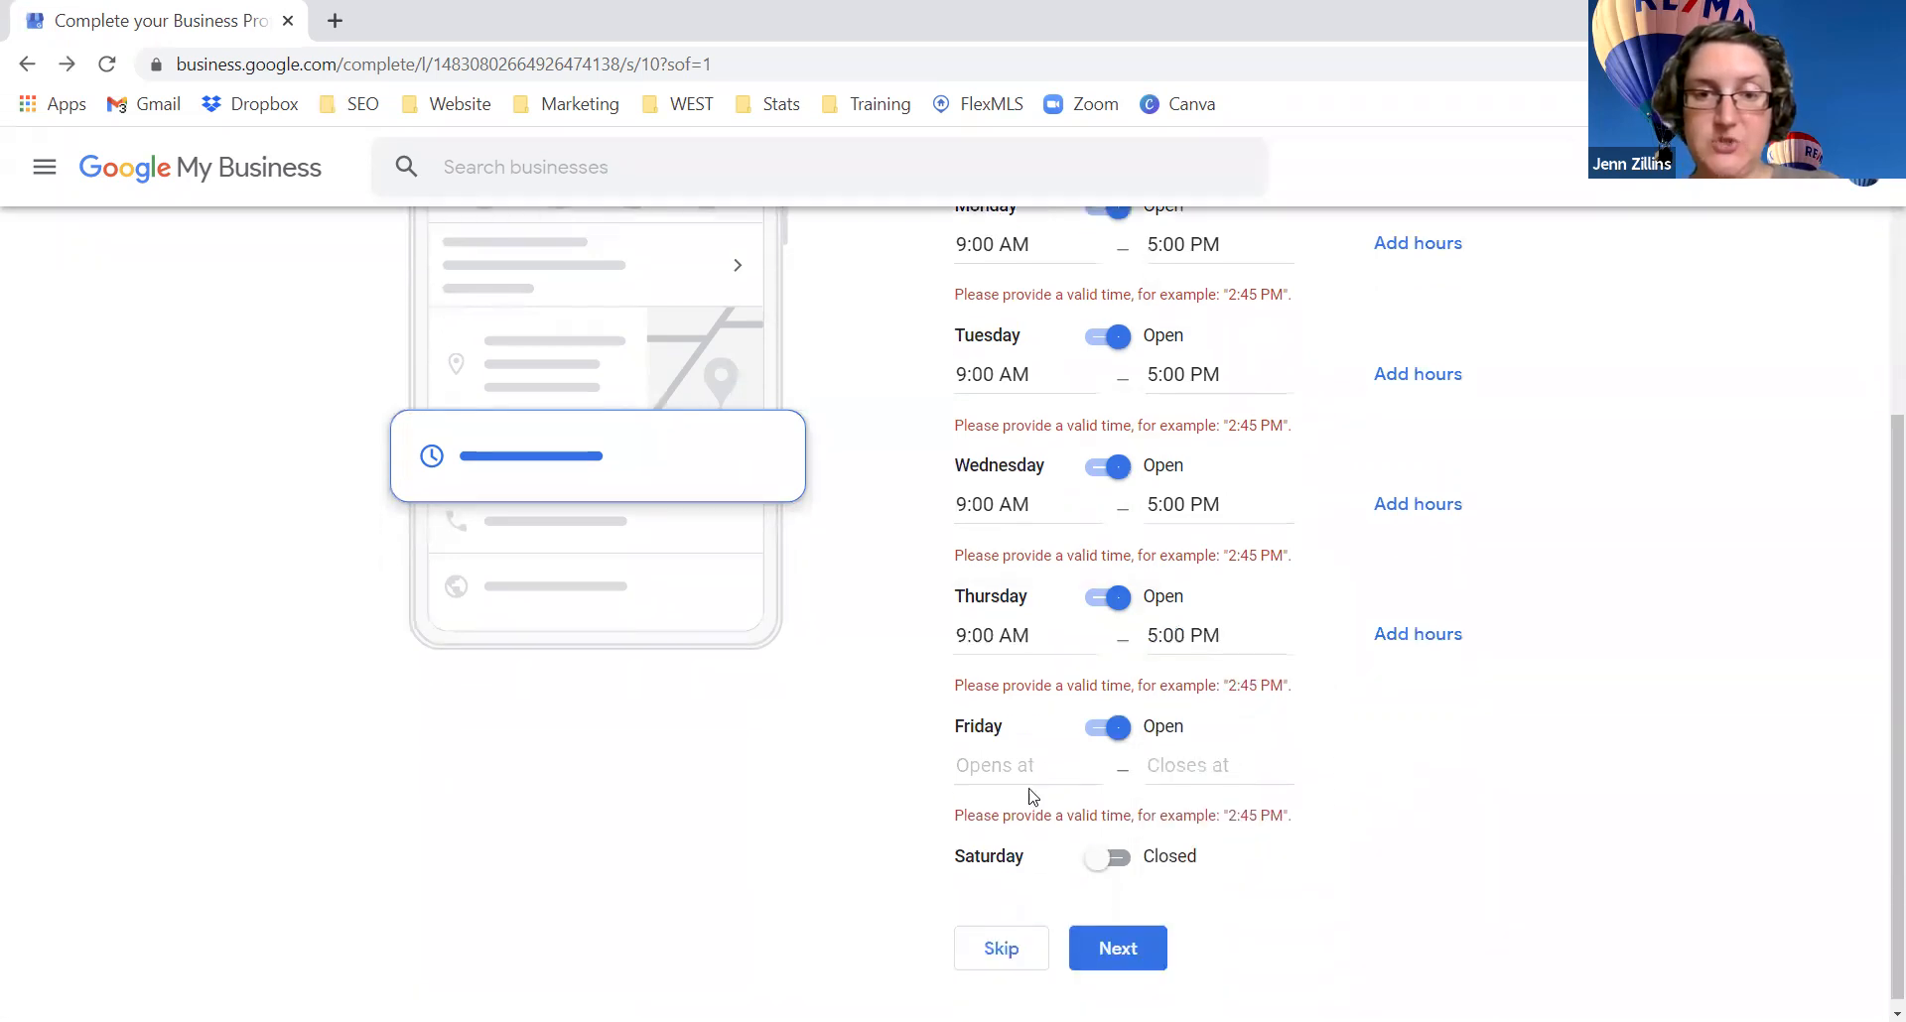
click(989, 759)
text(9:00 AM)
click(1022, 872)
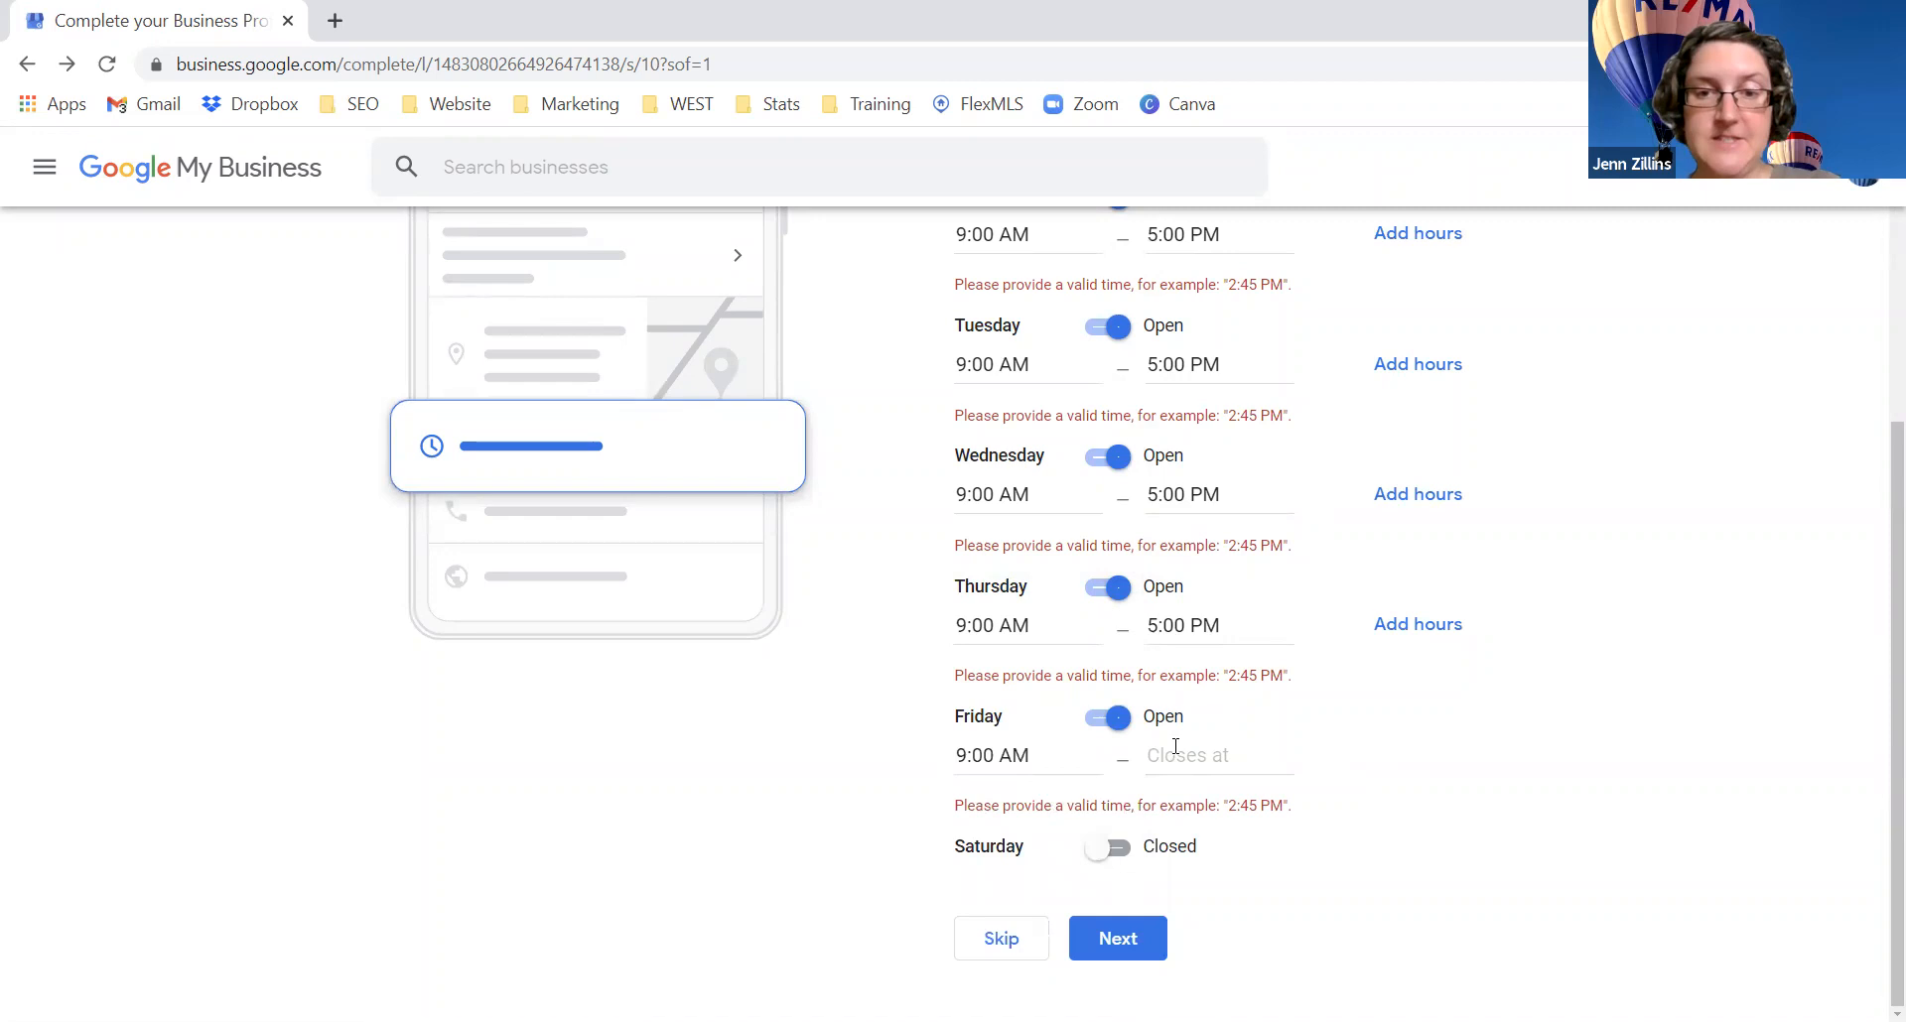
click(1175, 747)
text(5)
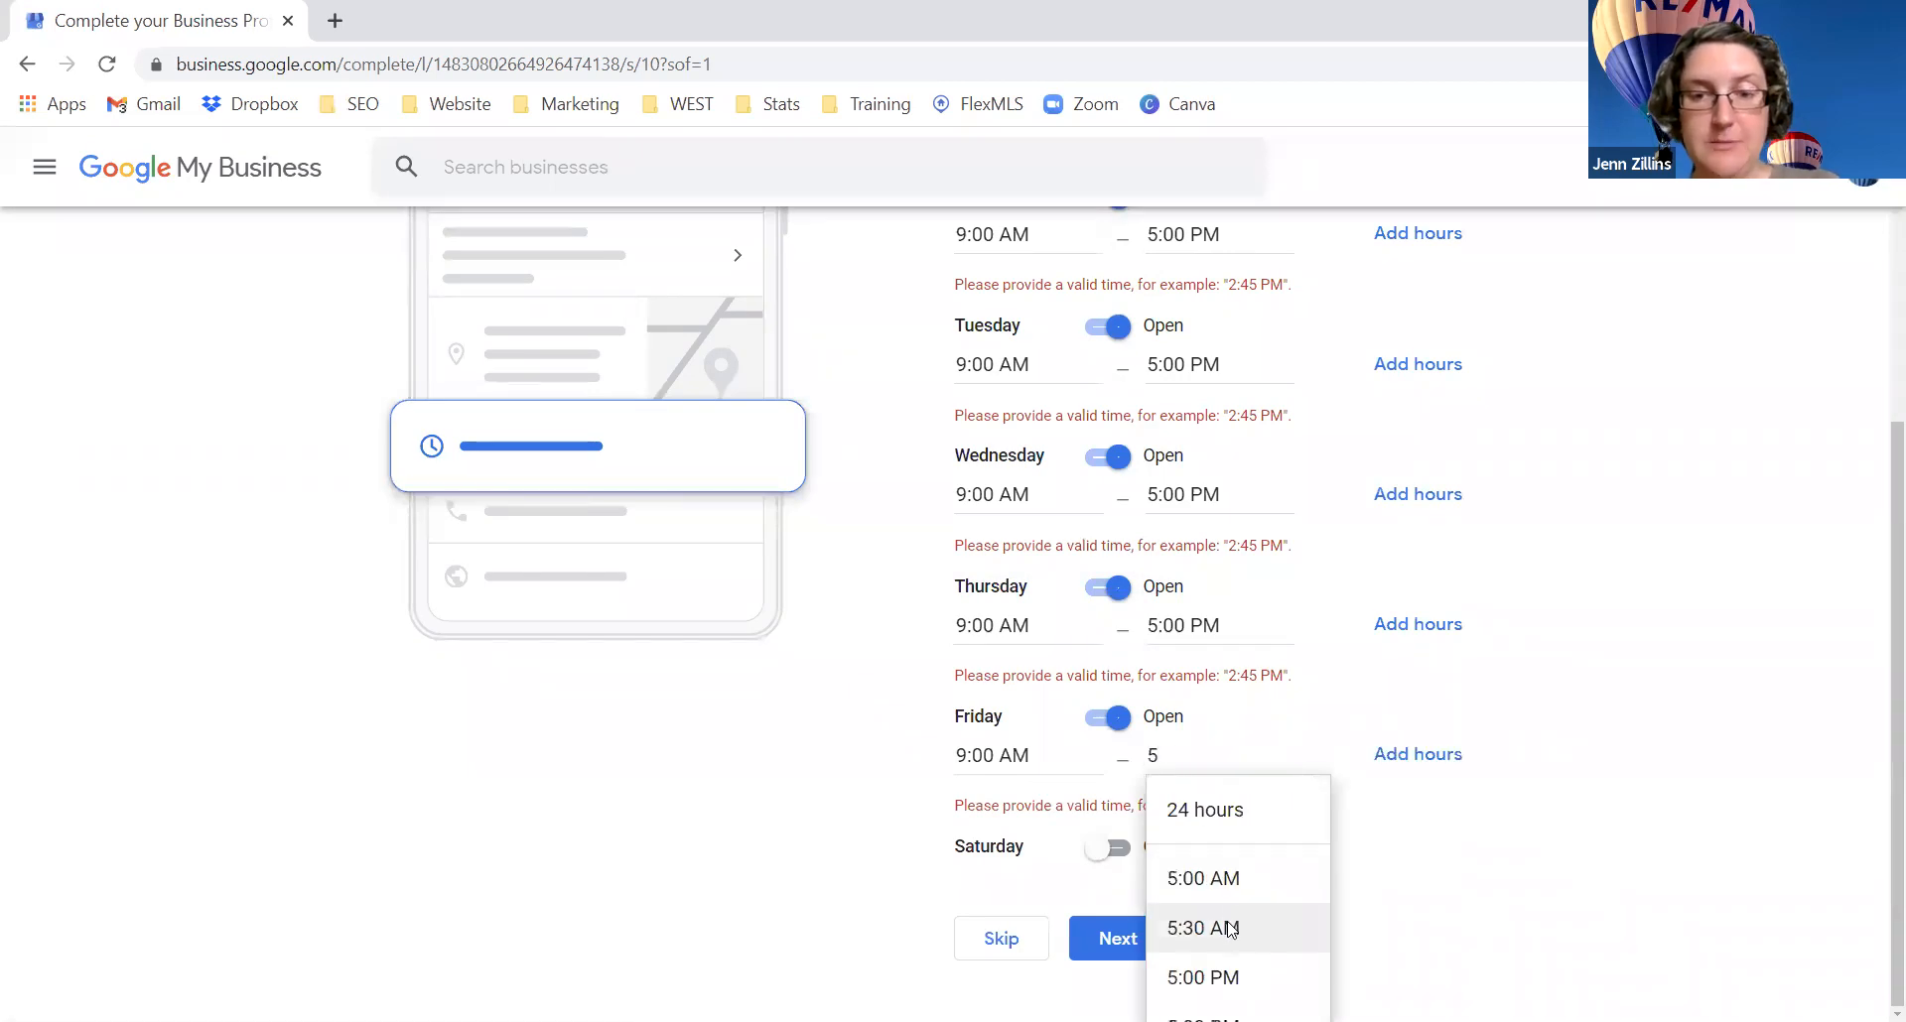
click(1207, 975)
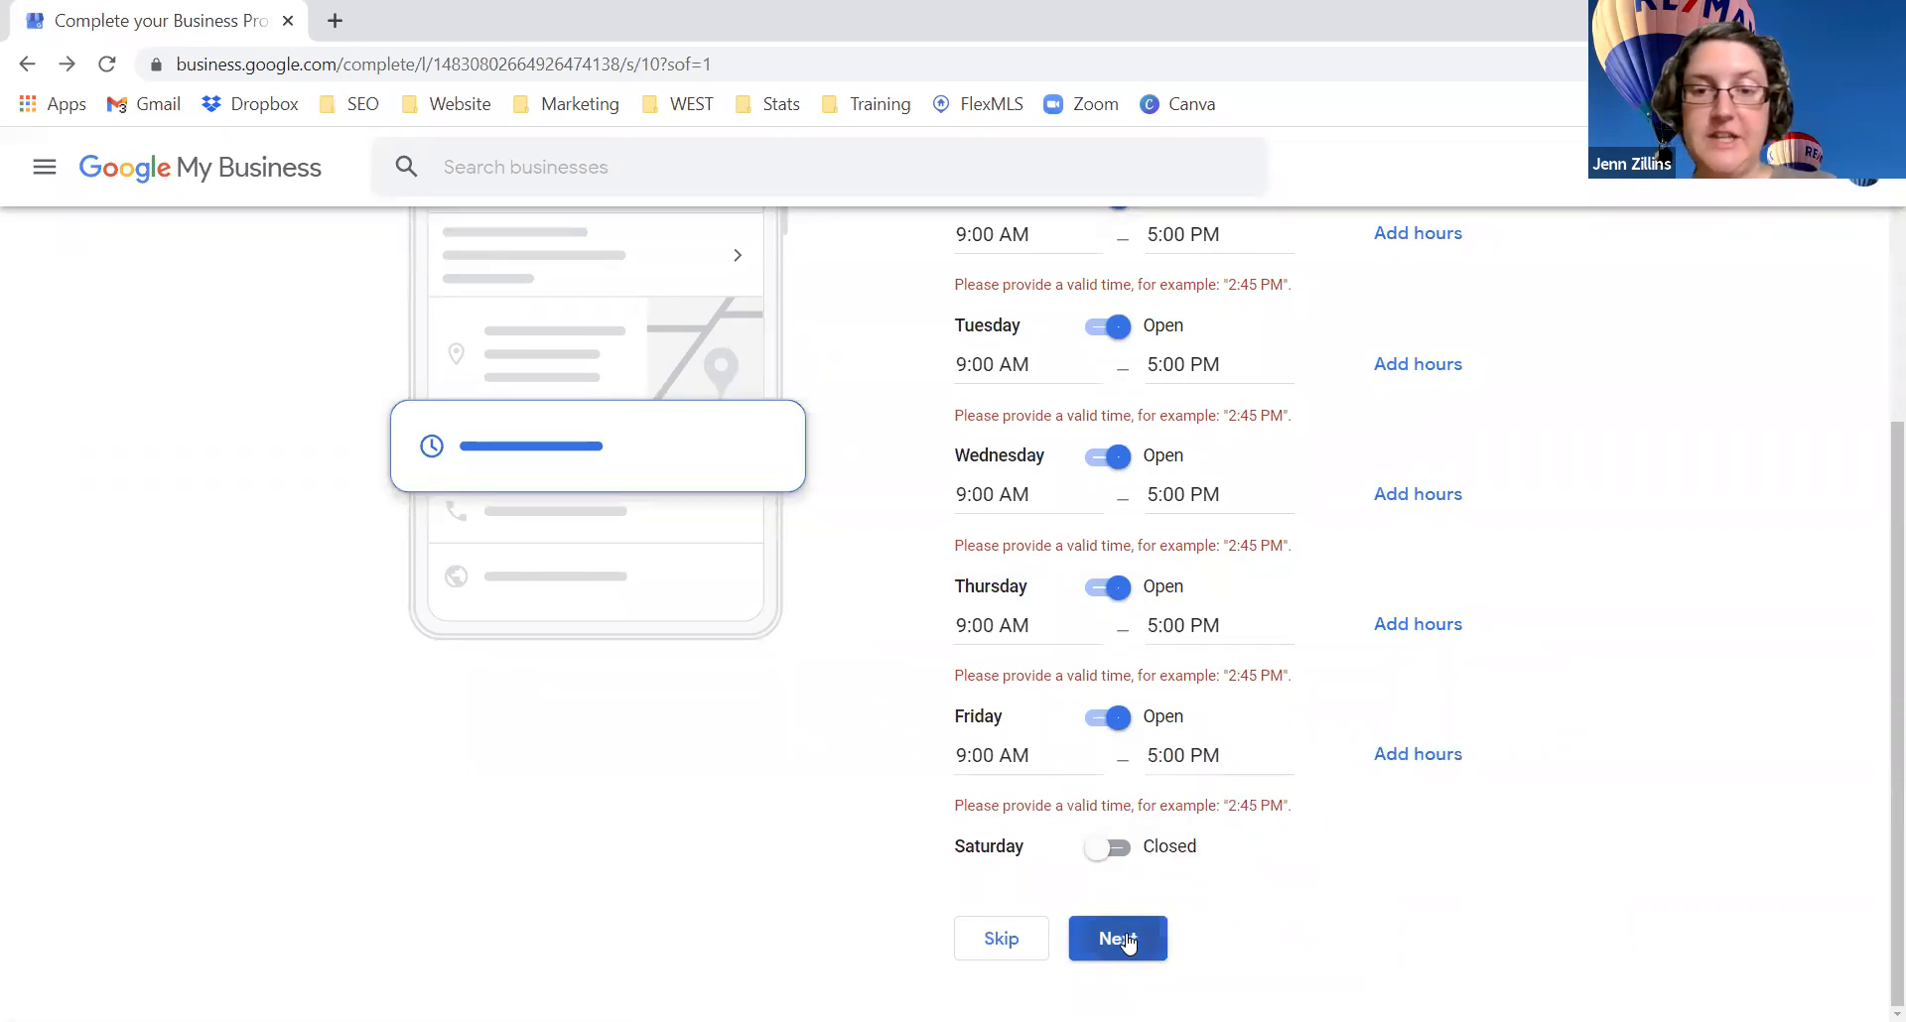
click(1126, 940)
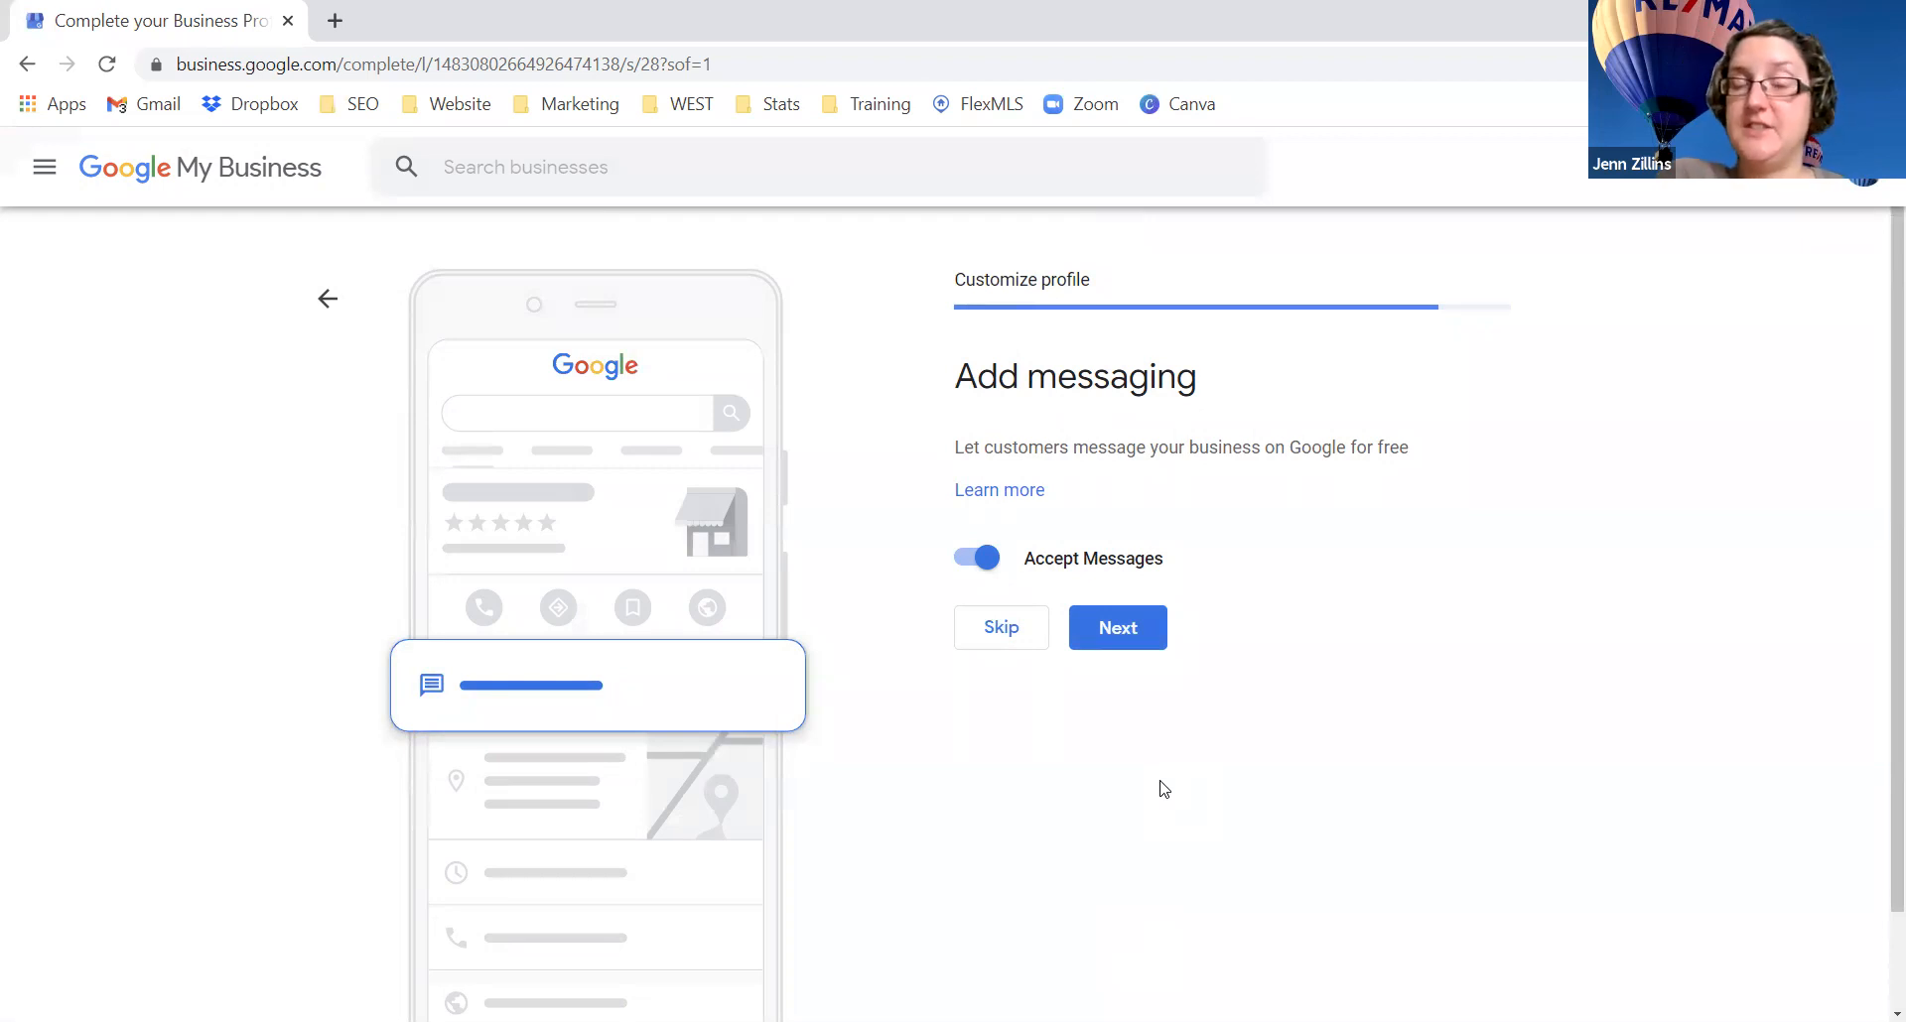
Step: Keep Accept Messages enabled and proceed to the business description step
click(1132, 630)
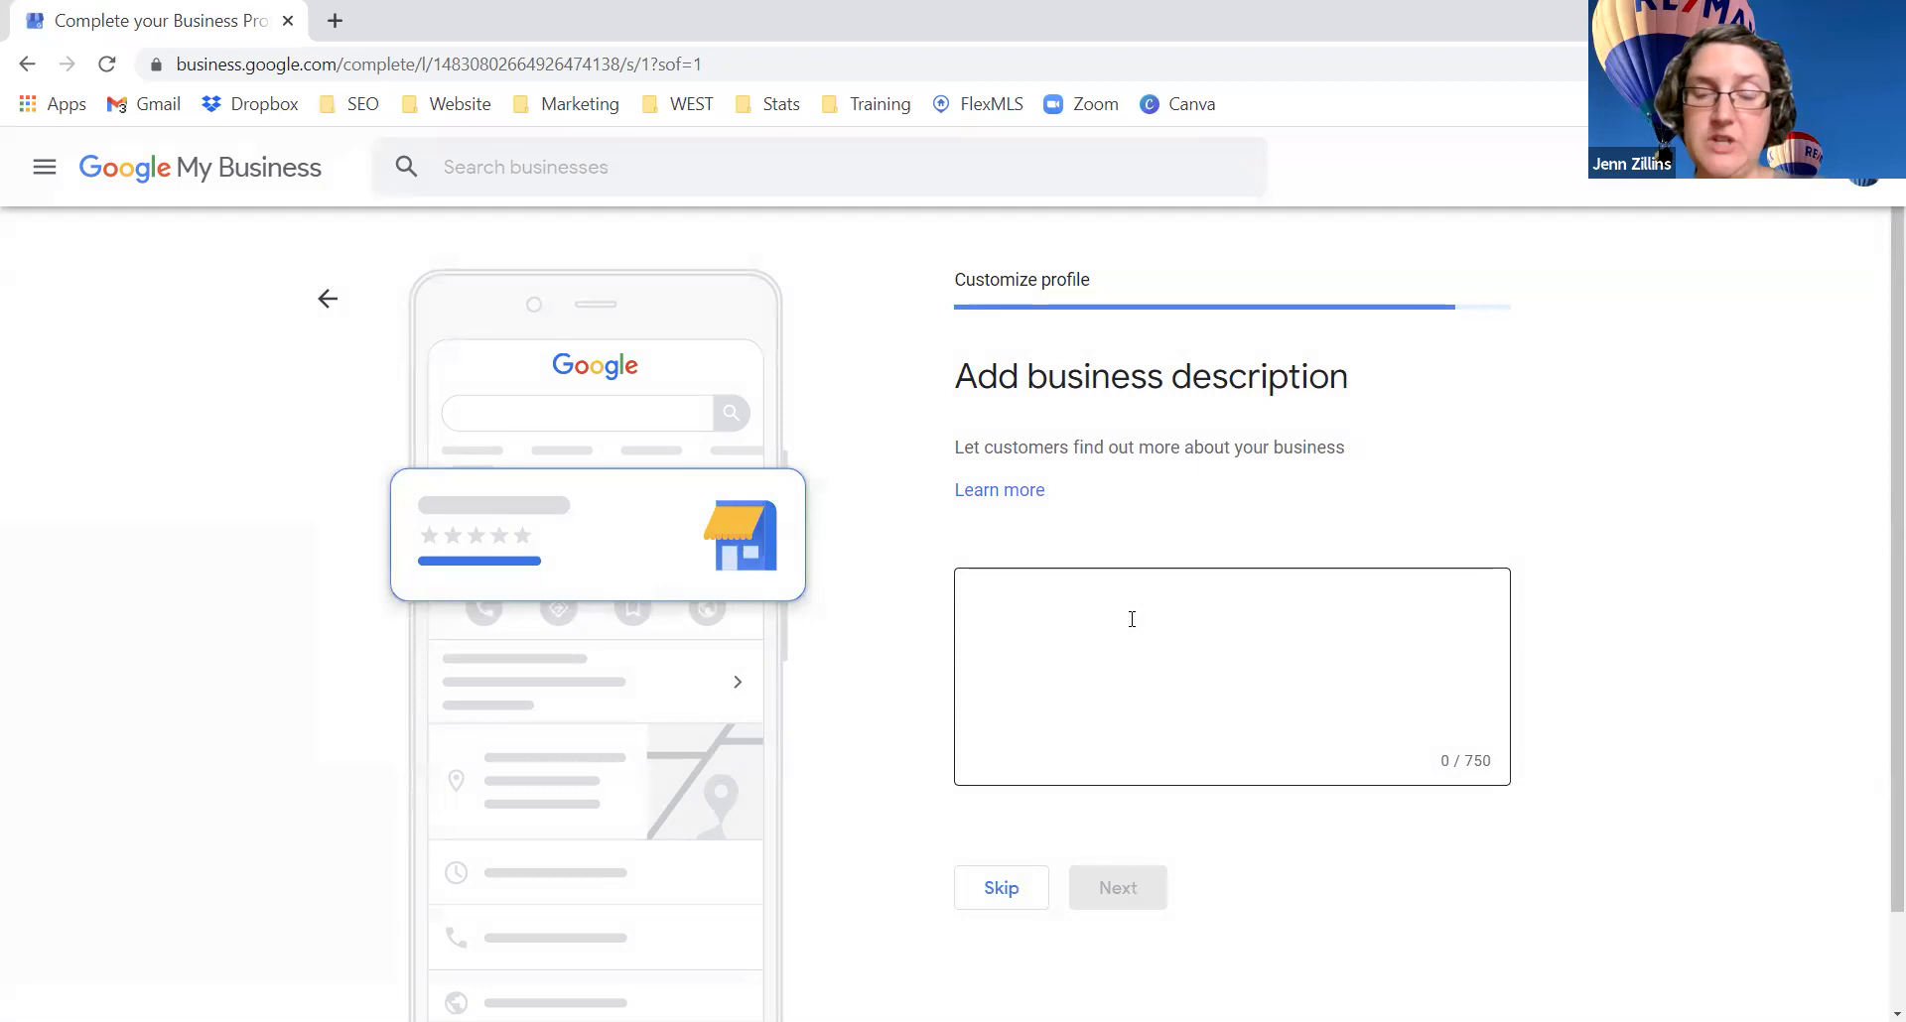
Step: Leave the description box empty (0/750) and skip to the photos step
click(1132, 620)
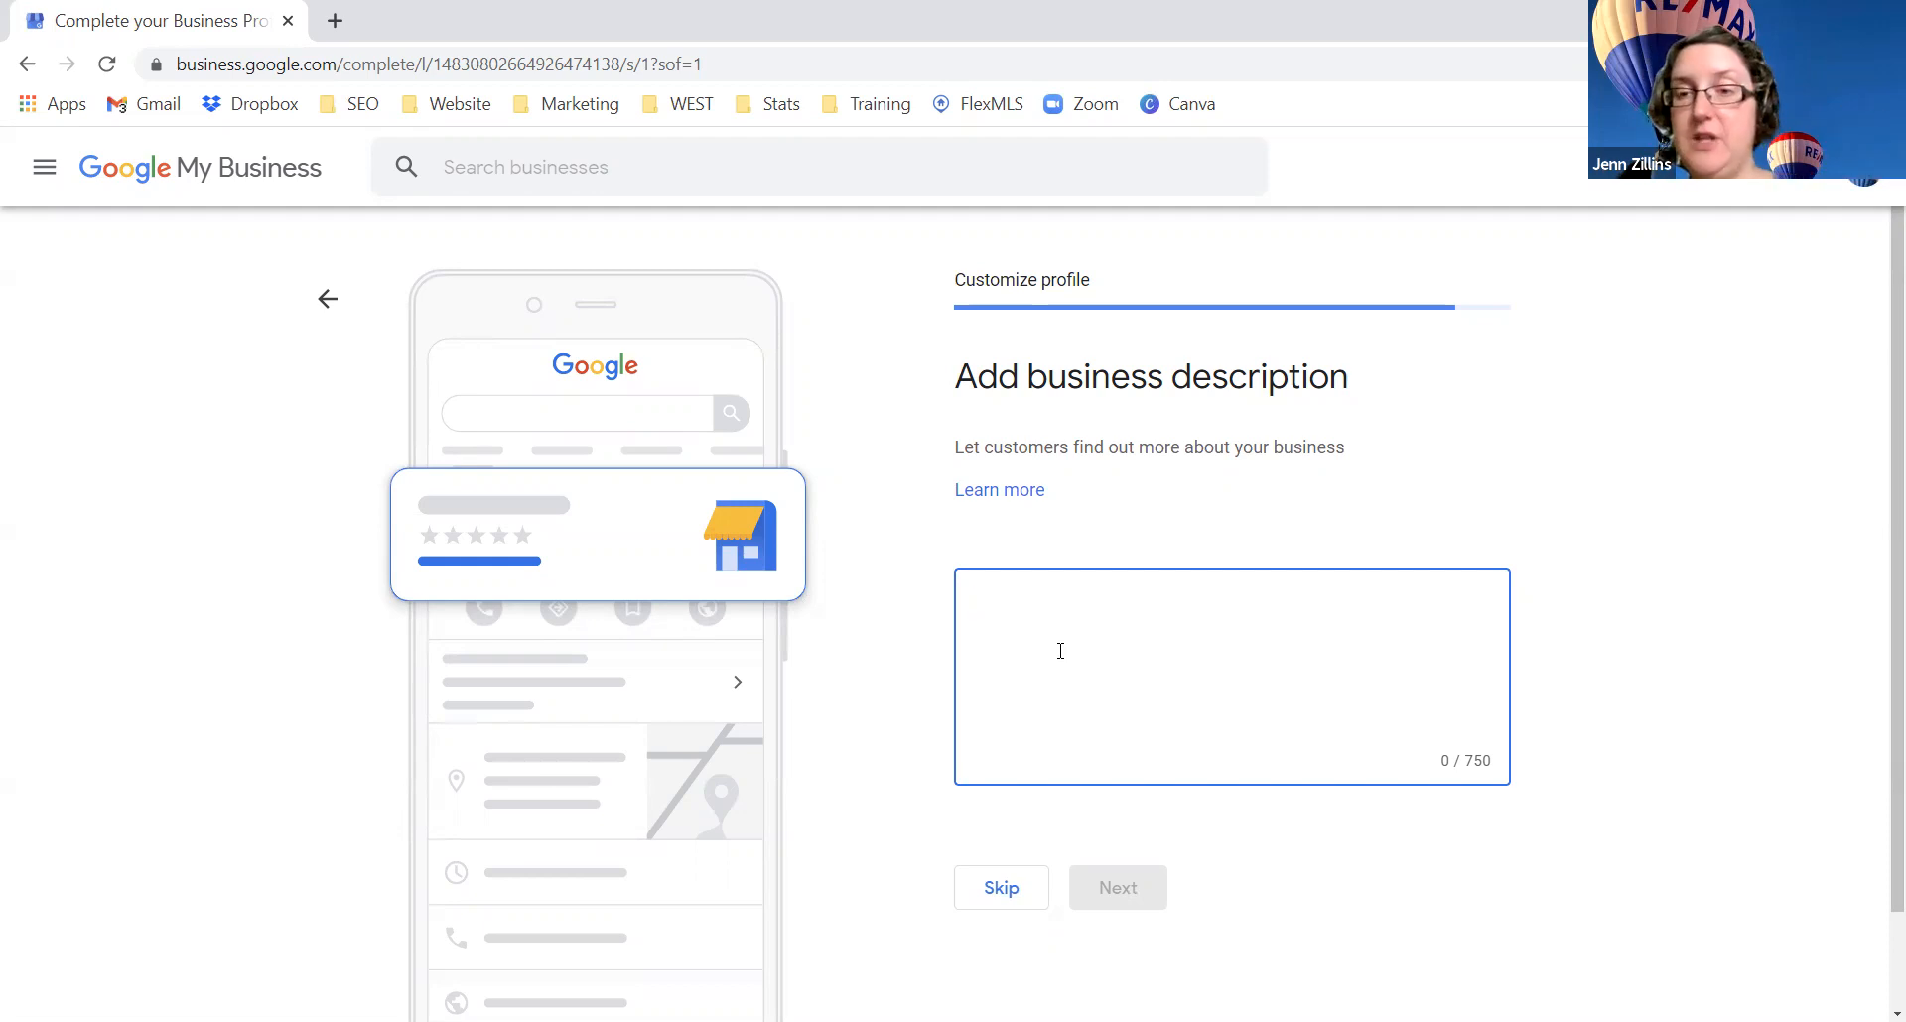
click(989, 898)
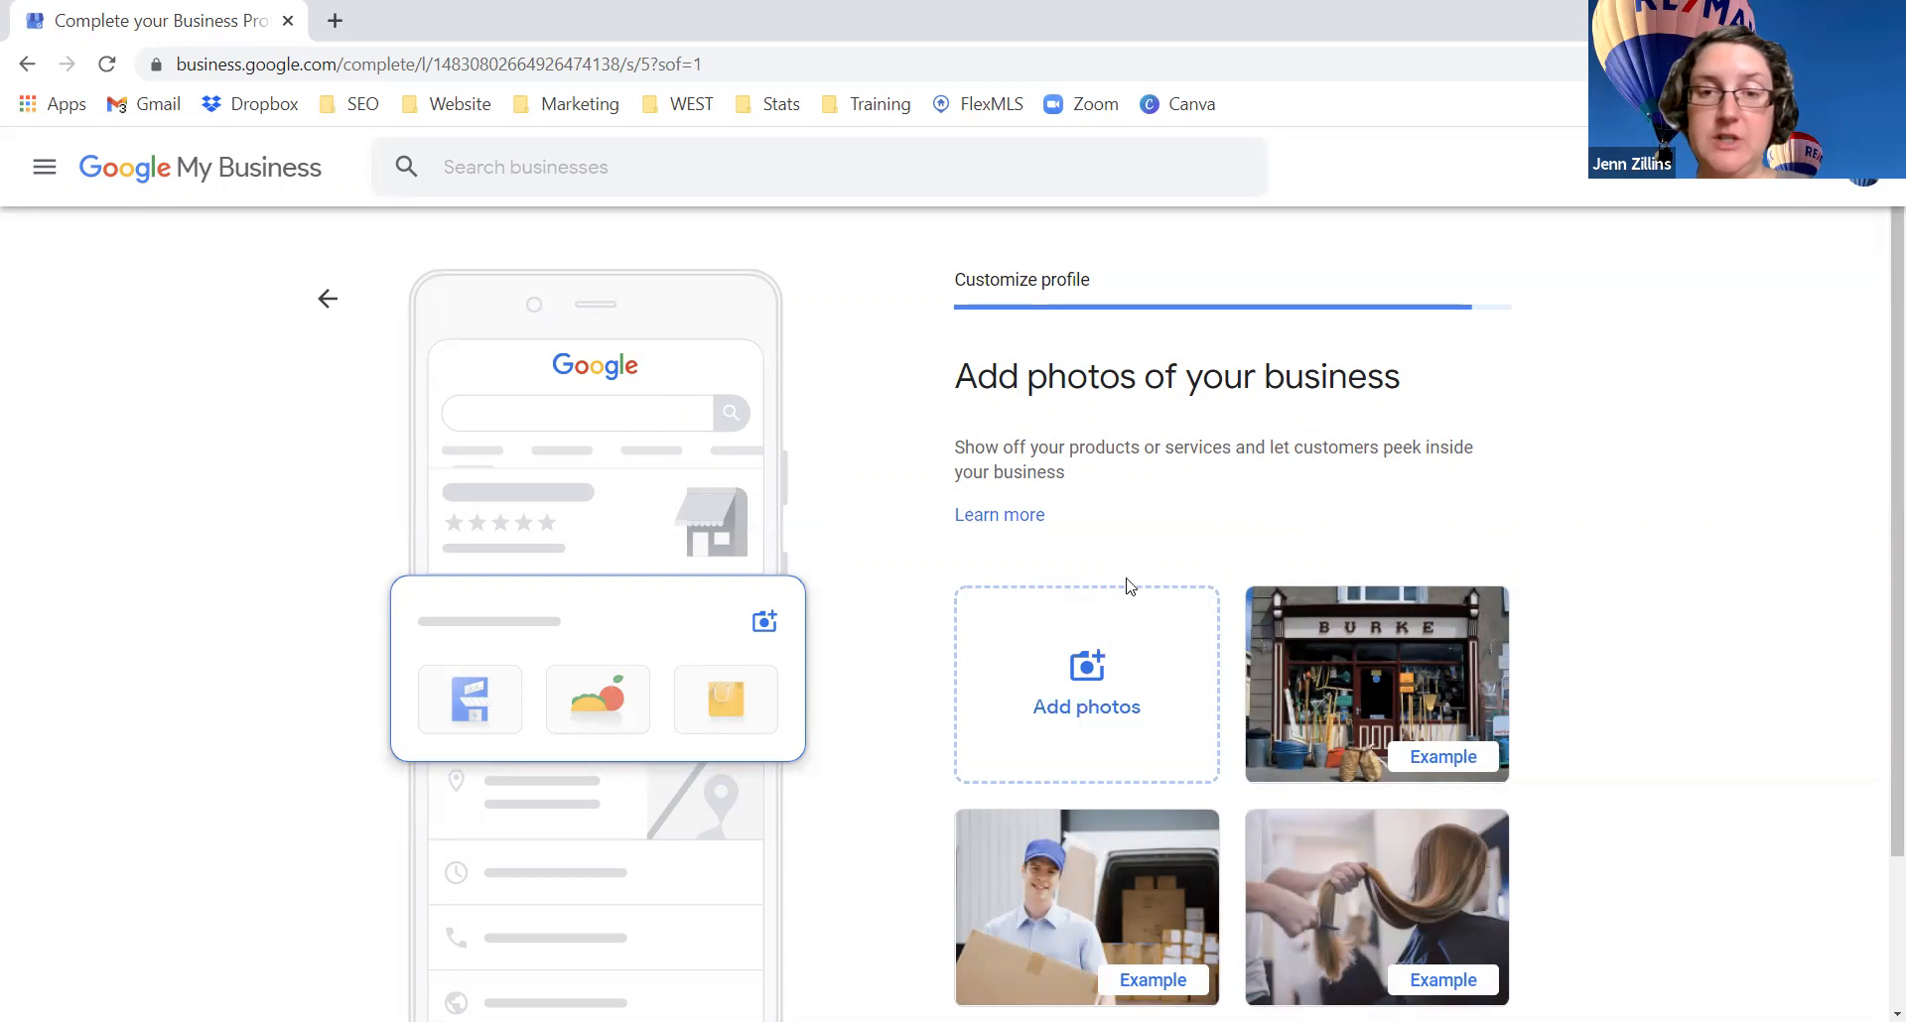
Step: Upload the RE/MAX hot-air balloon photo and continue to the $100 ad credit offer
click(1102, 659)
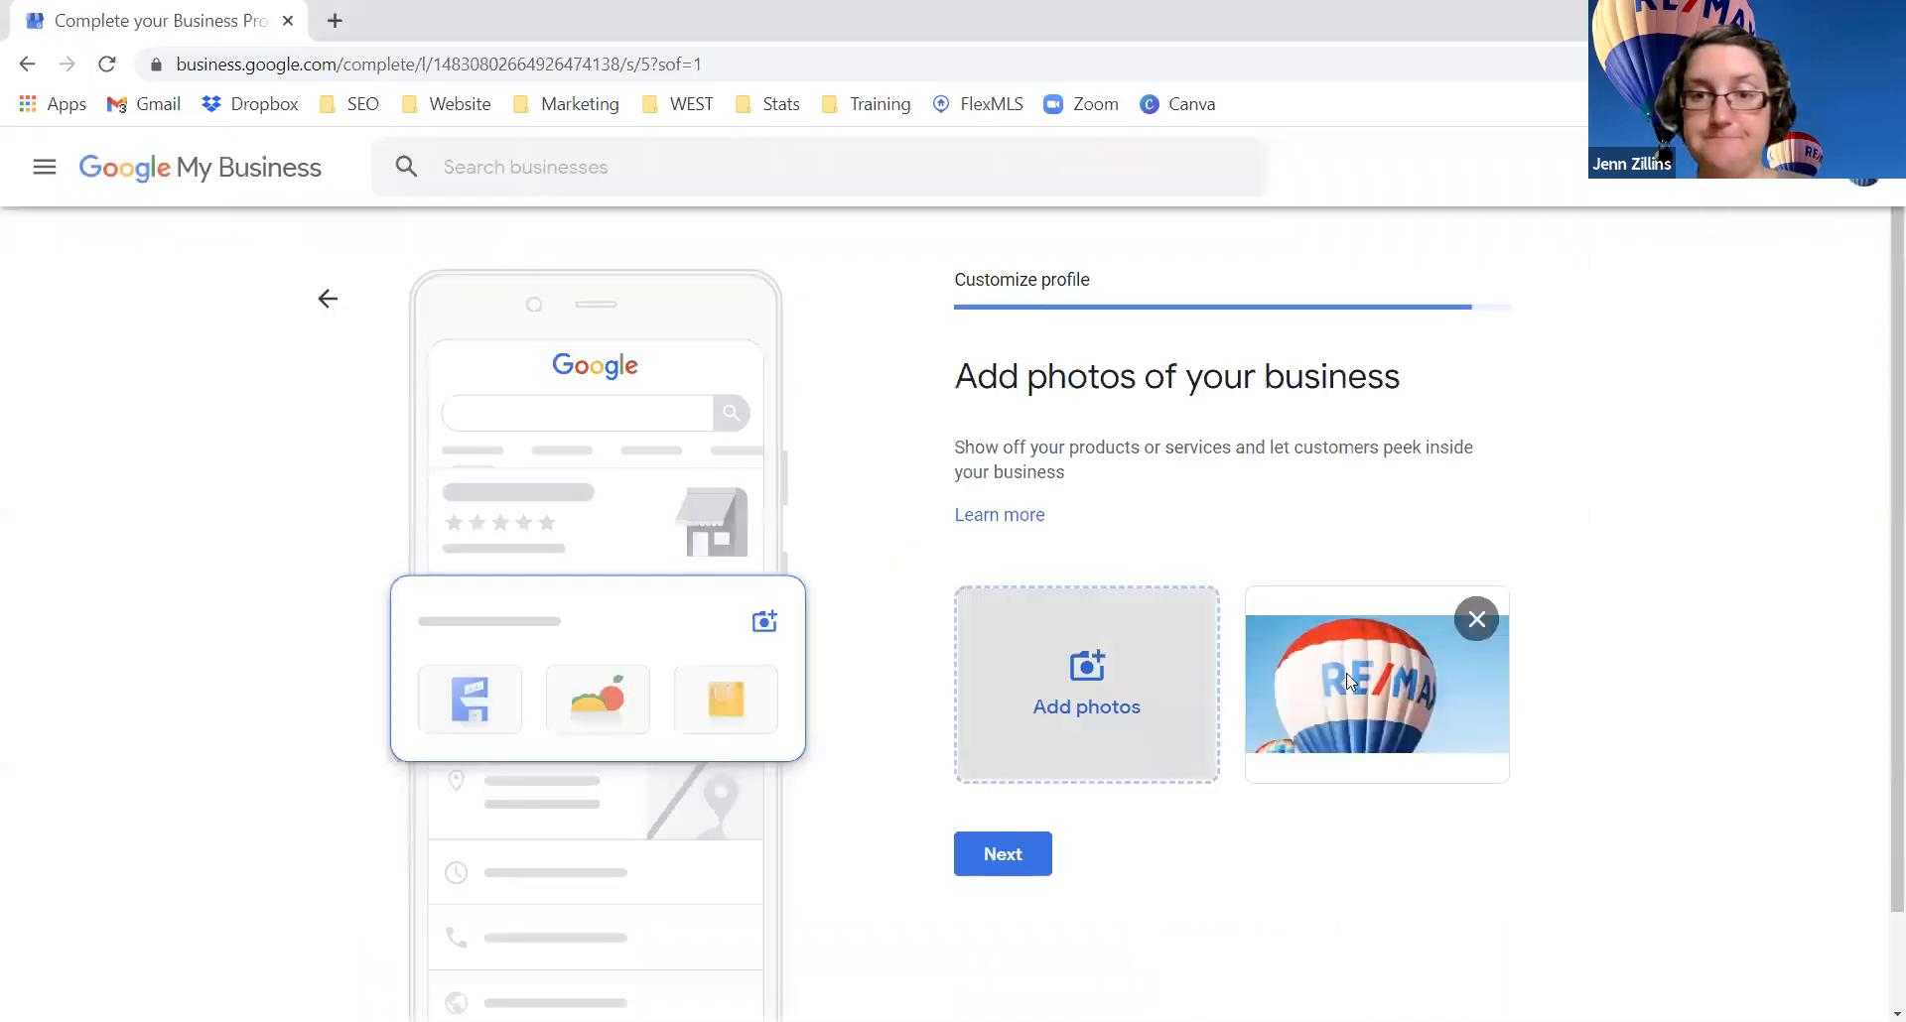
scroll(1329, 860, down, 2)
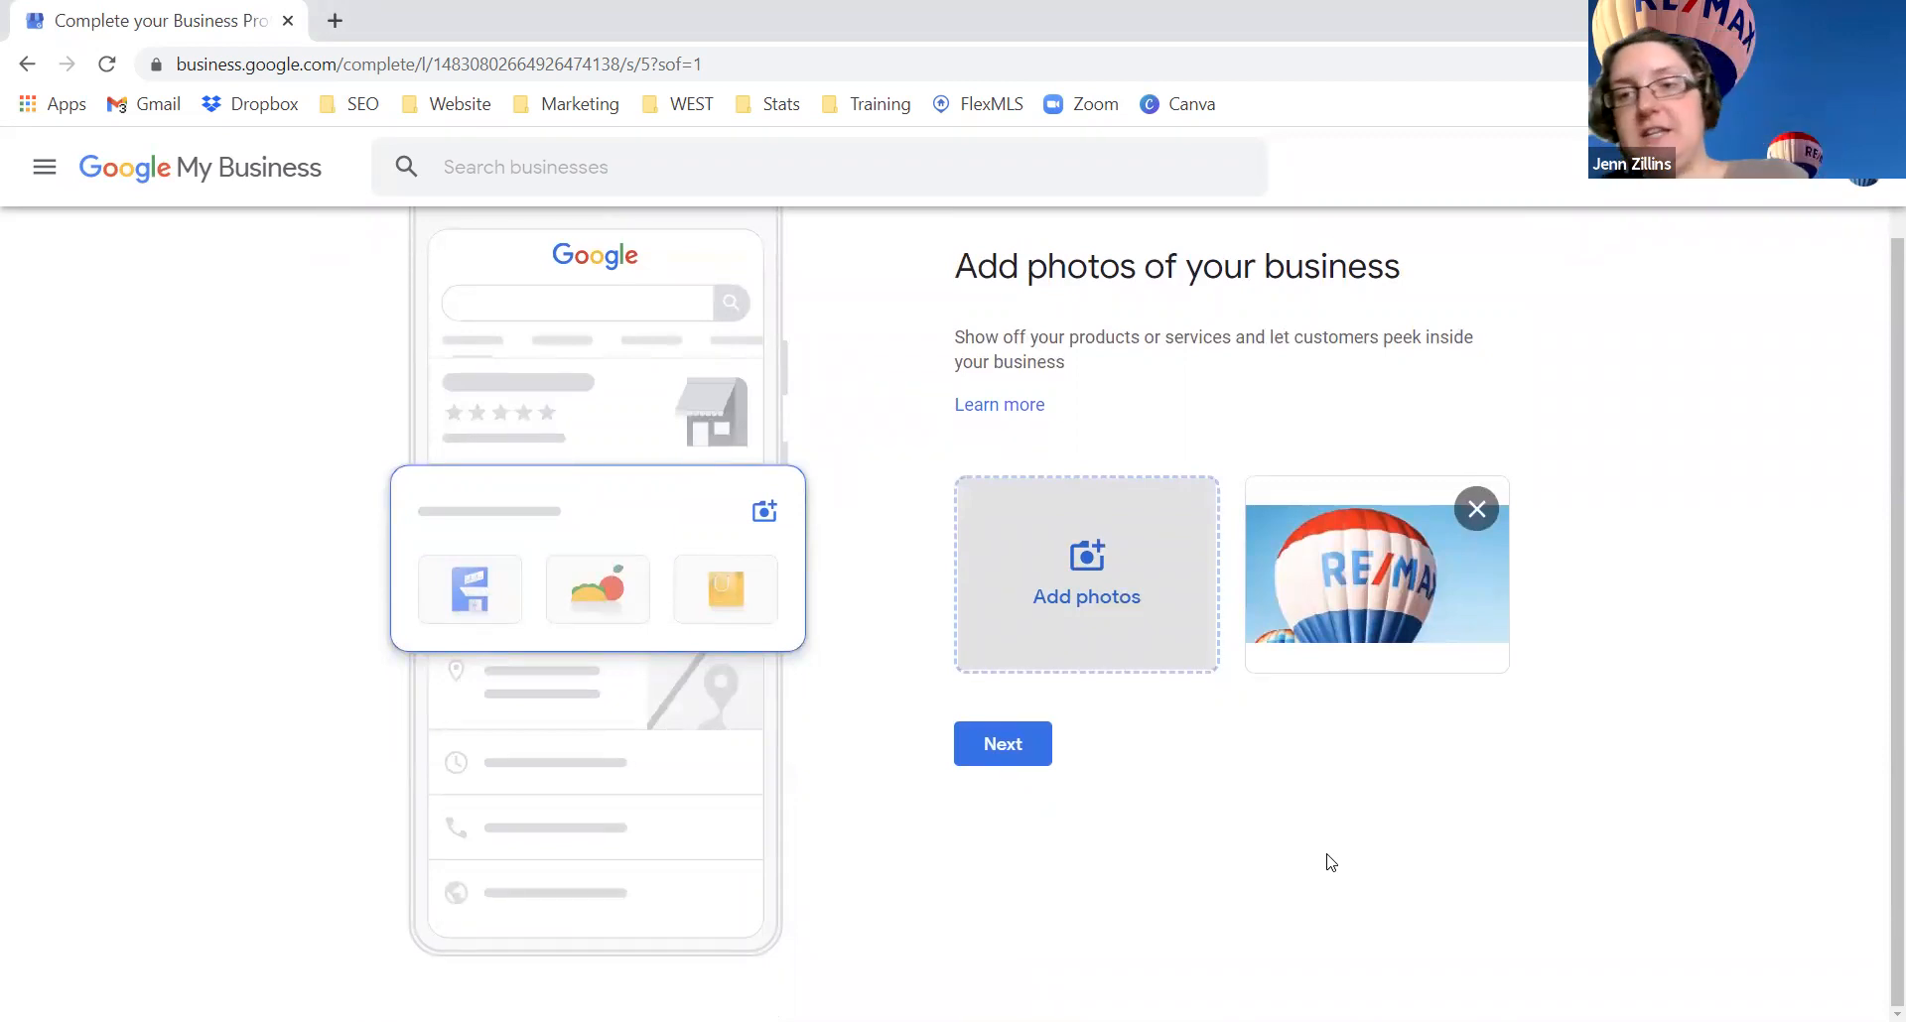
click(1005, 747)
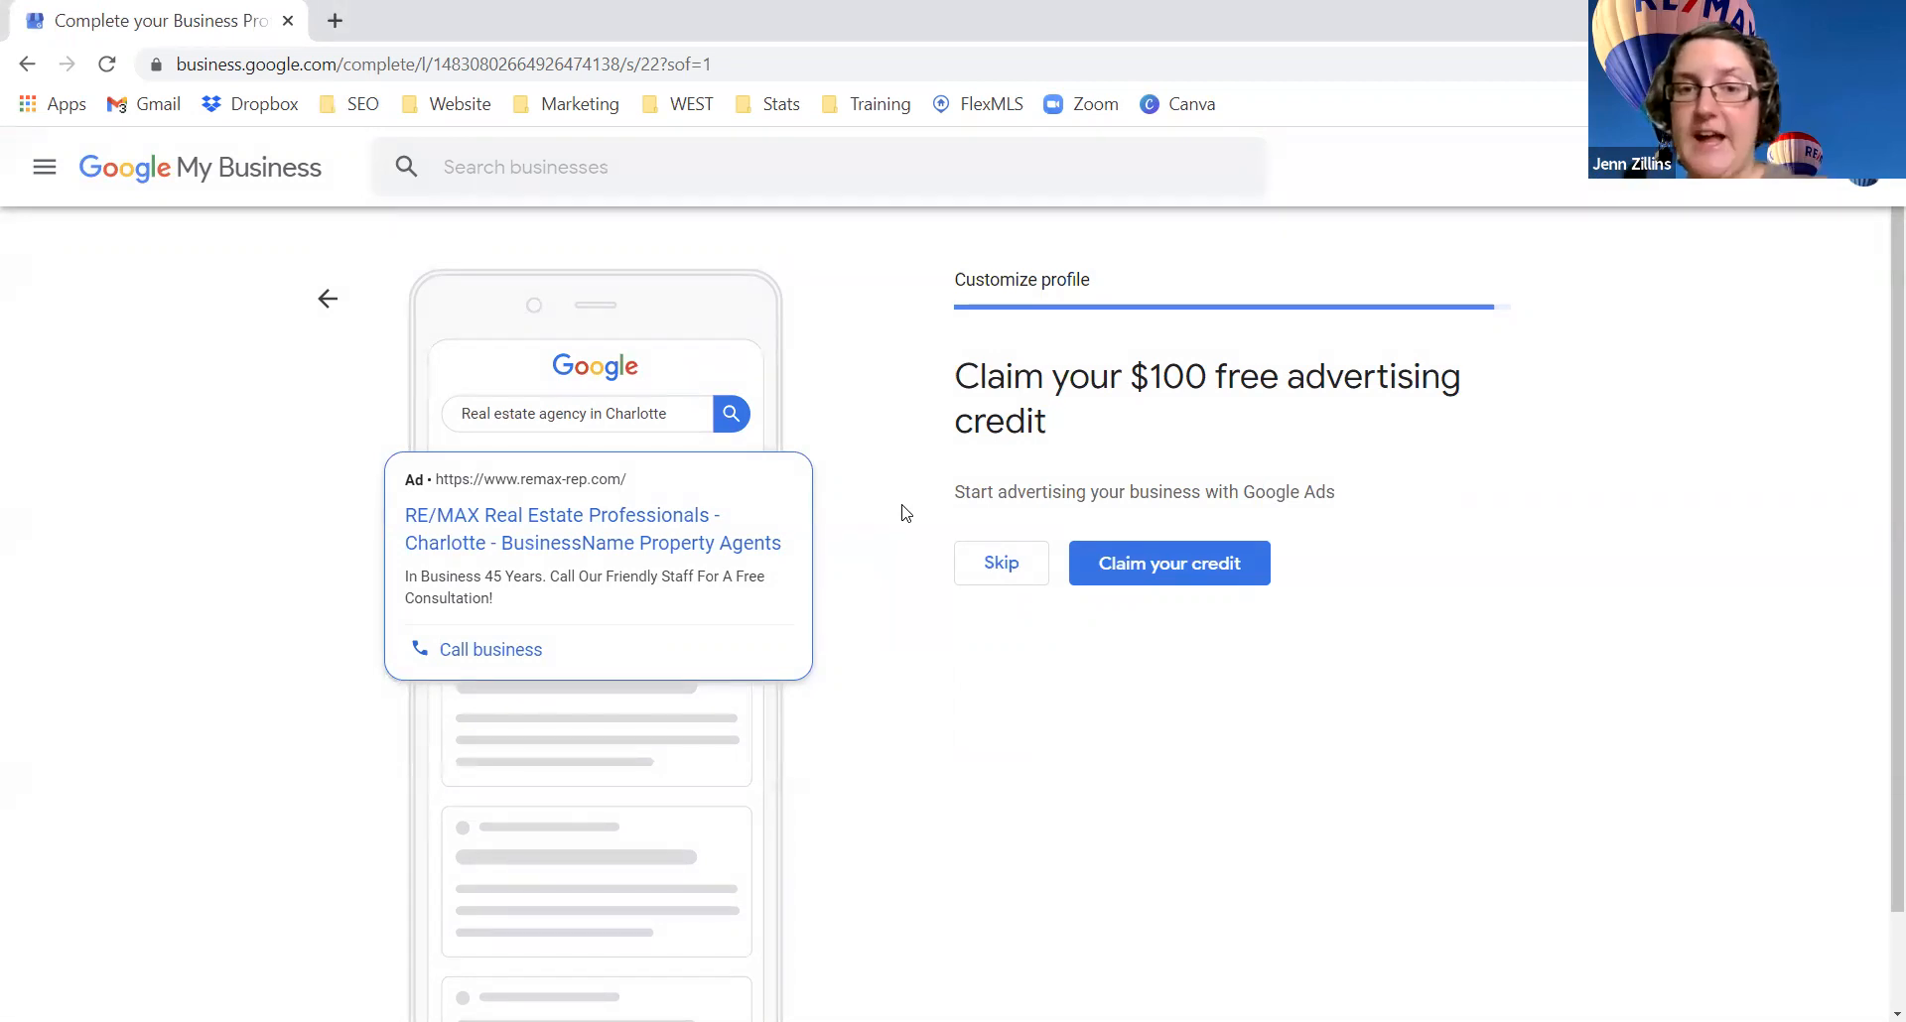
Step: Skip the $100 advertising credit and continue from the almost-ready page to the dashboard
click(982, 568)
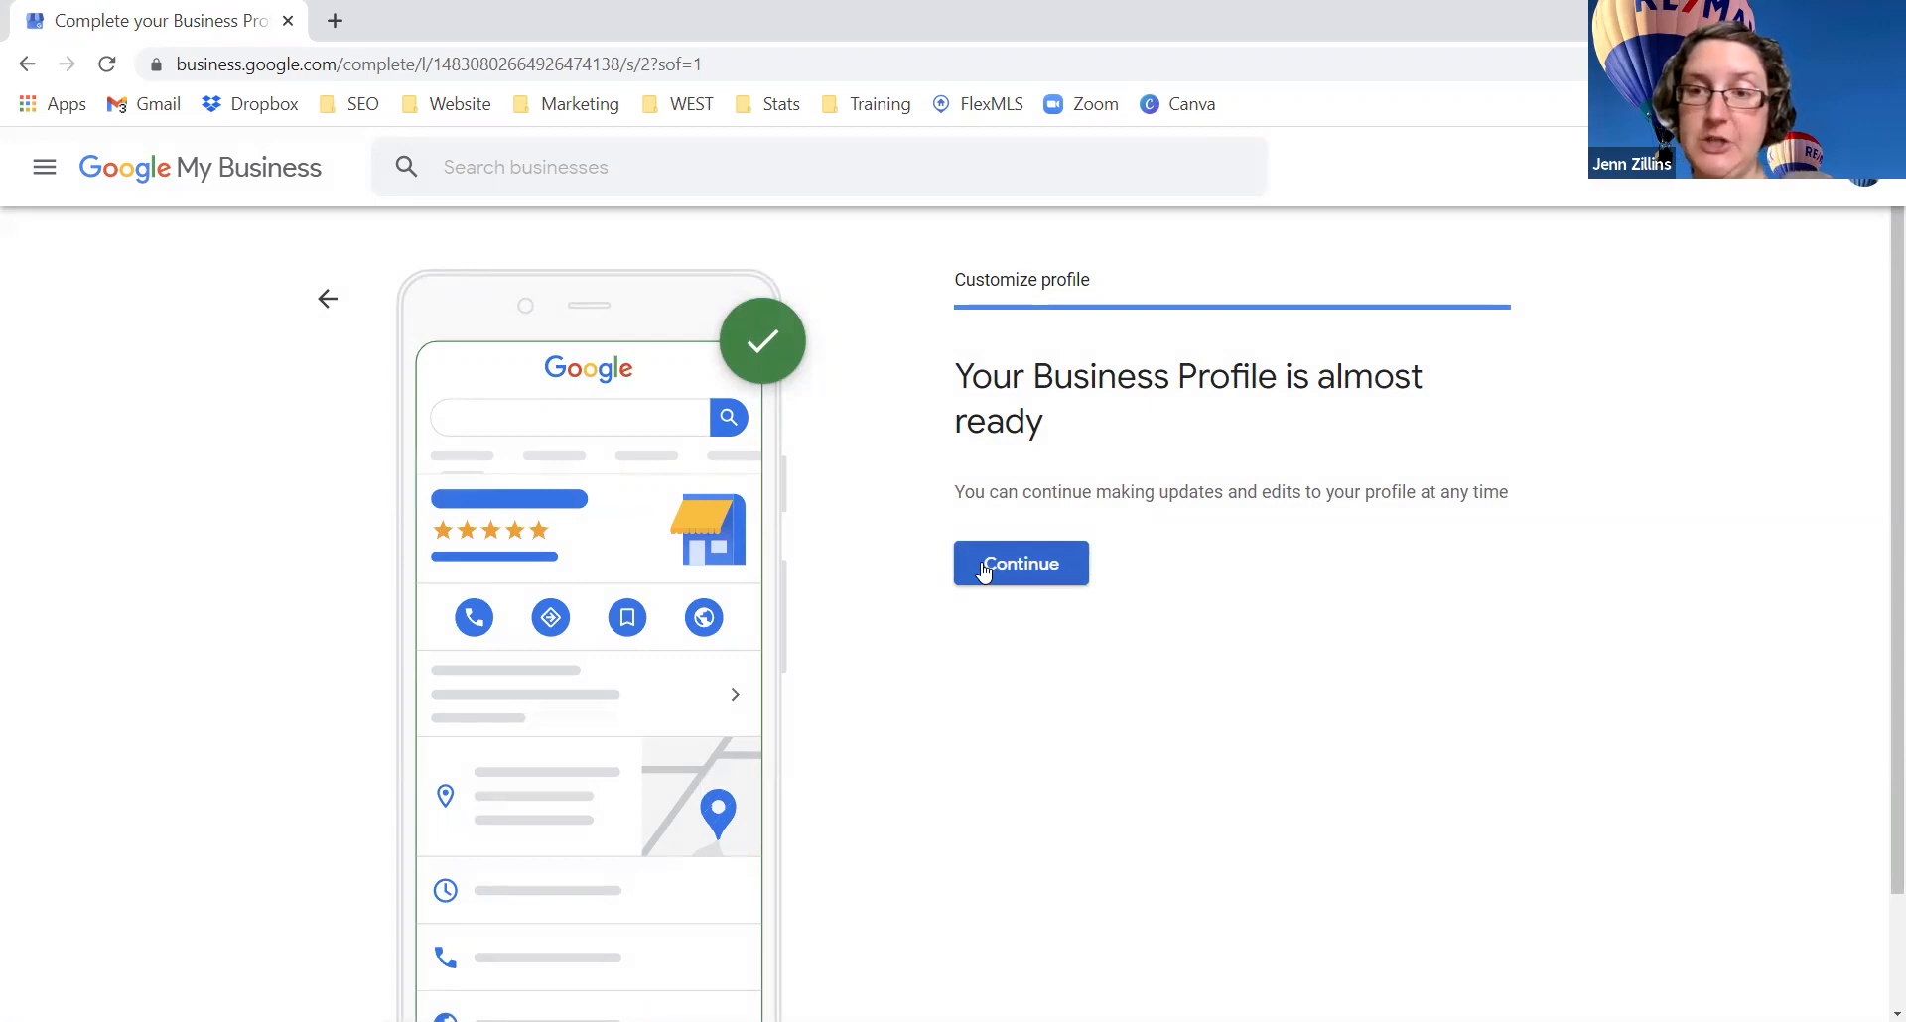
click(983, 568)
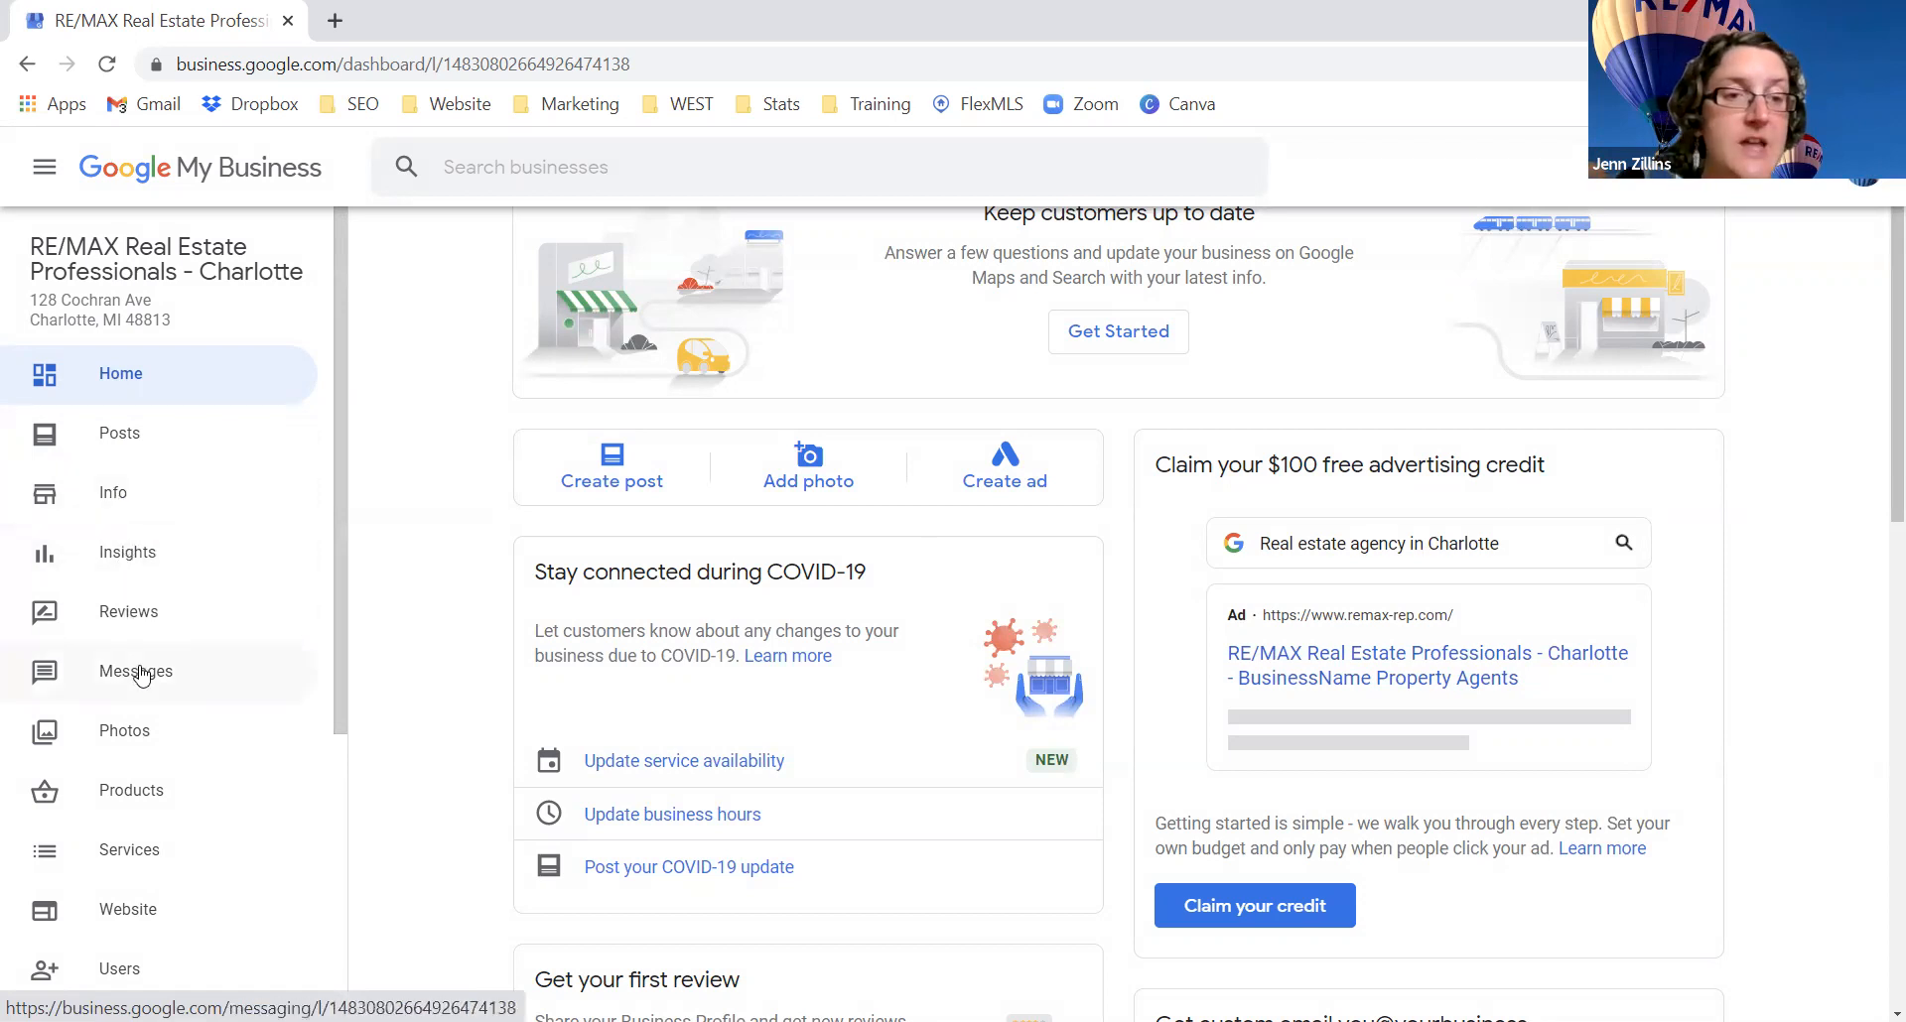
scroll(140, 668, down, 5)
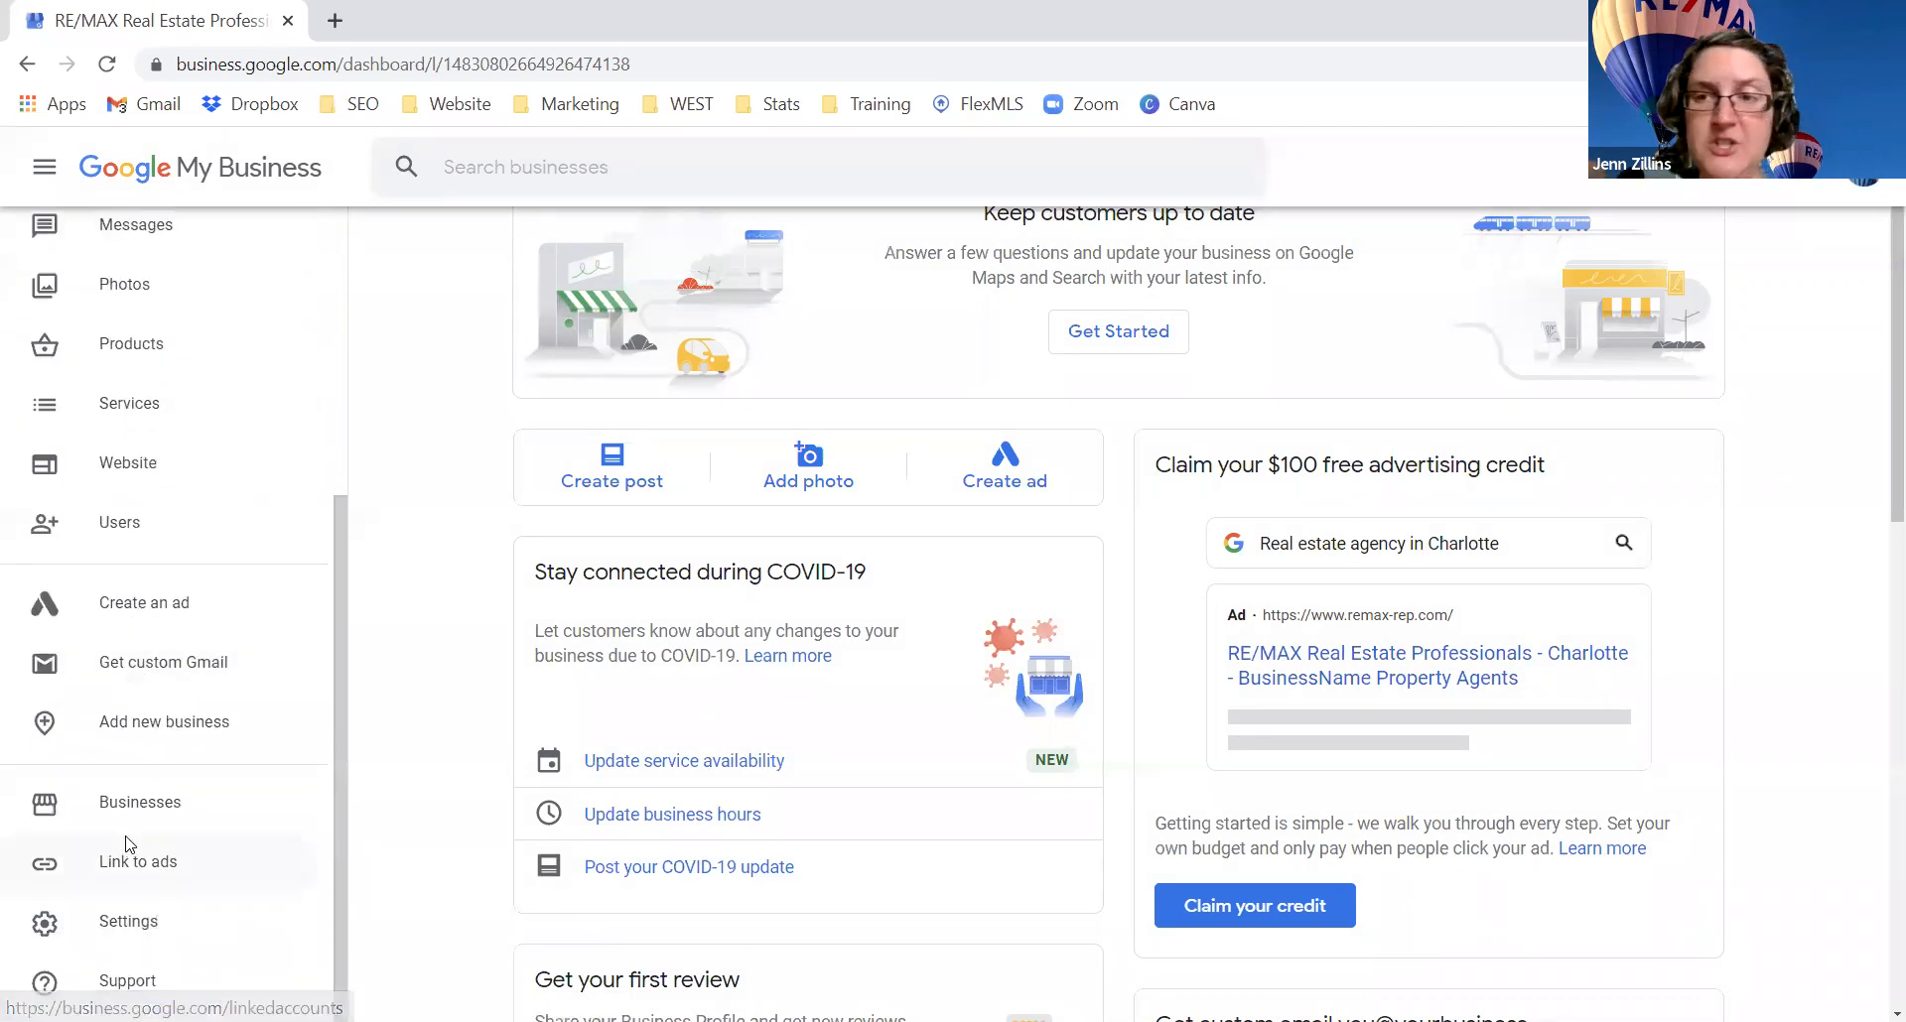
scroll(127, 833, up, 5)
scroll(129, 624, down, 5)
scroll(131, 615, up, 5)
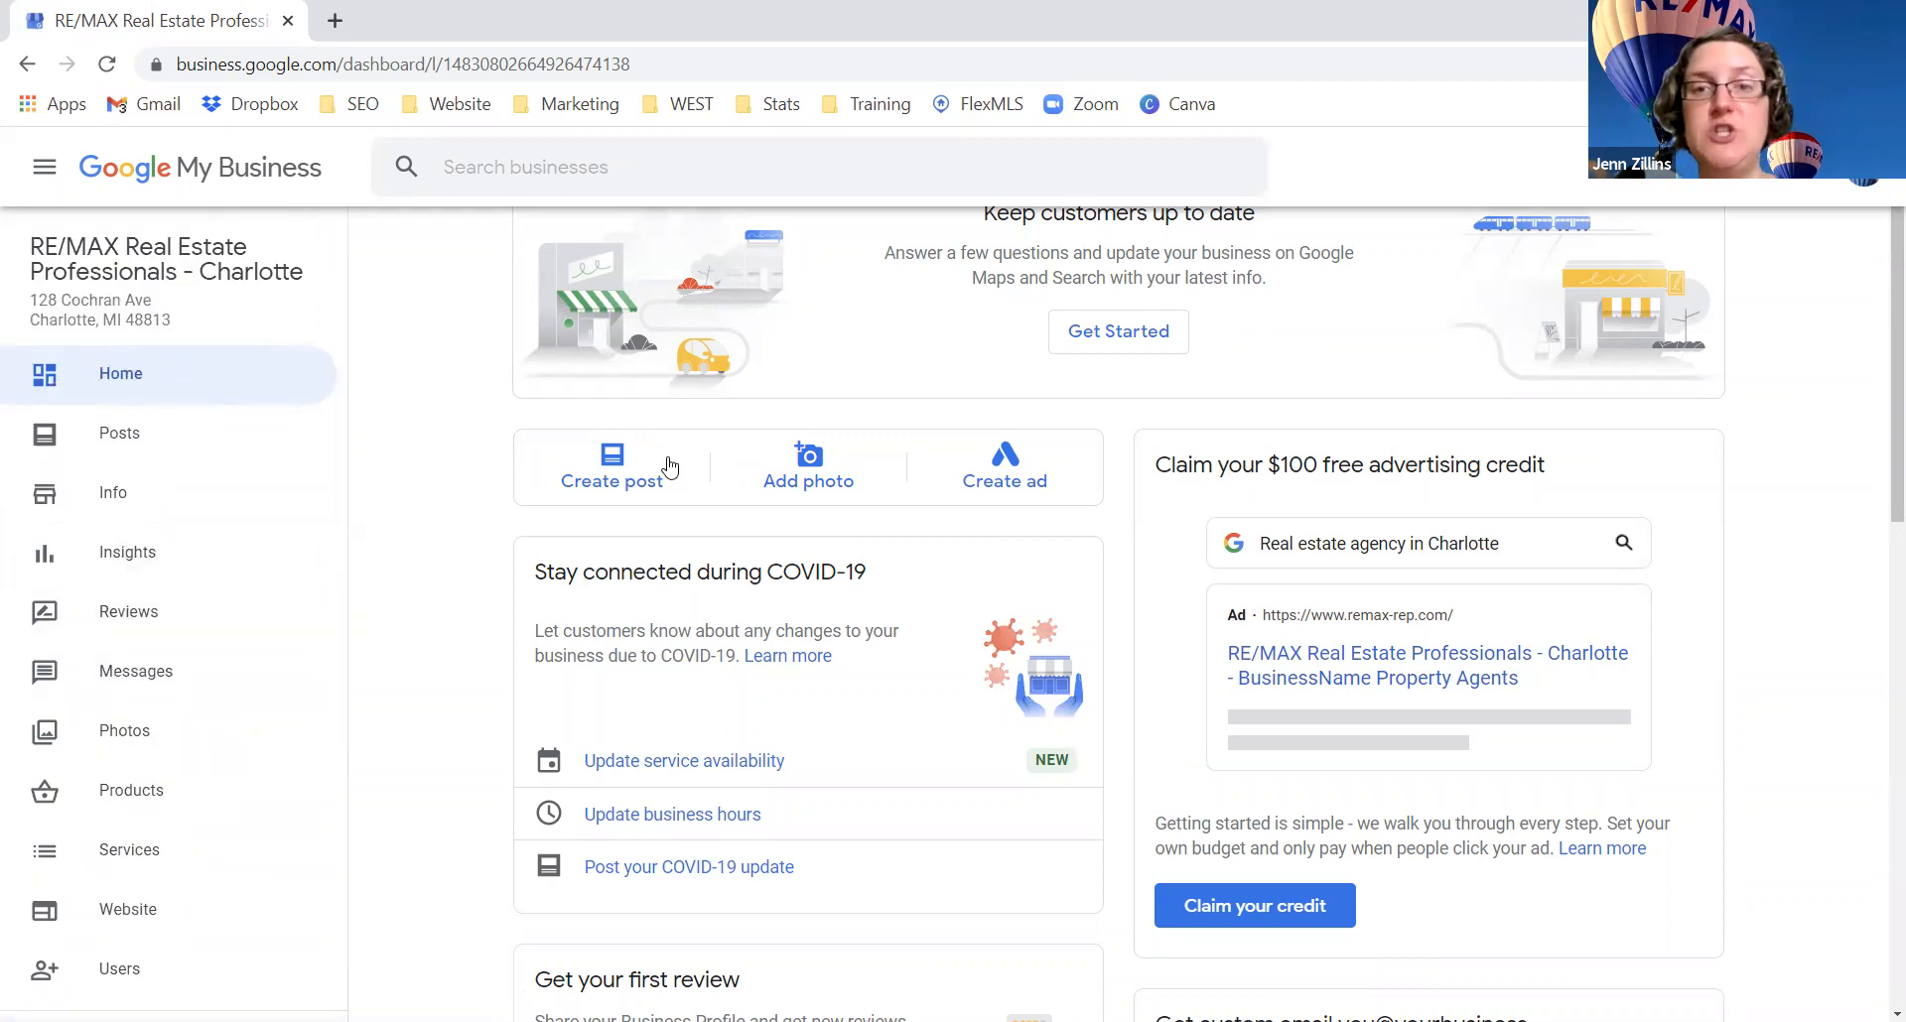
scroll(1284, 547, down, 5)
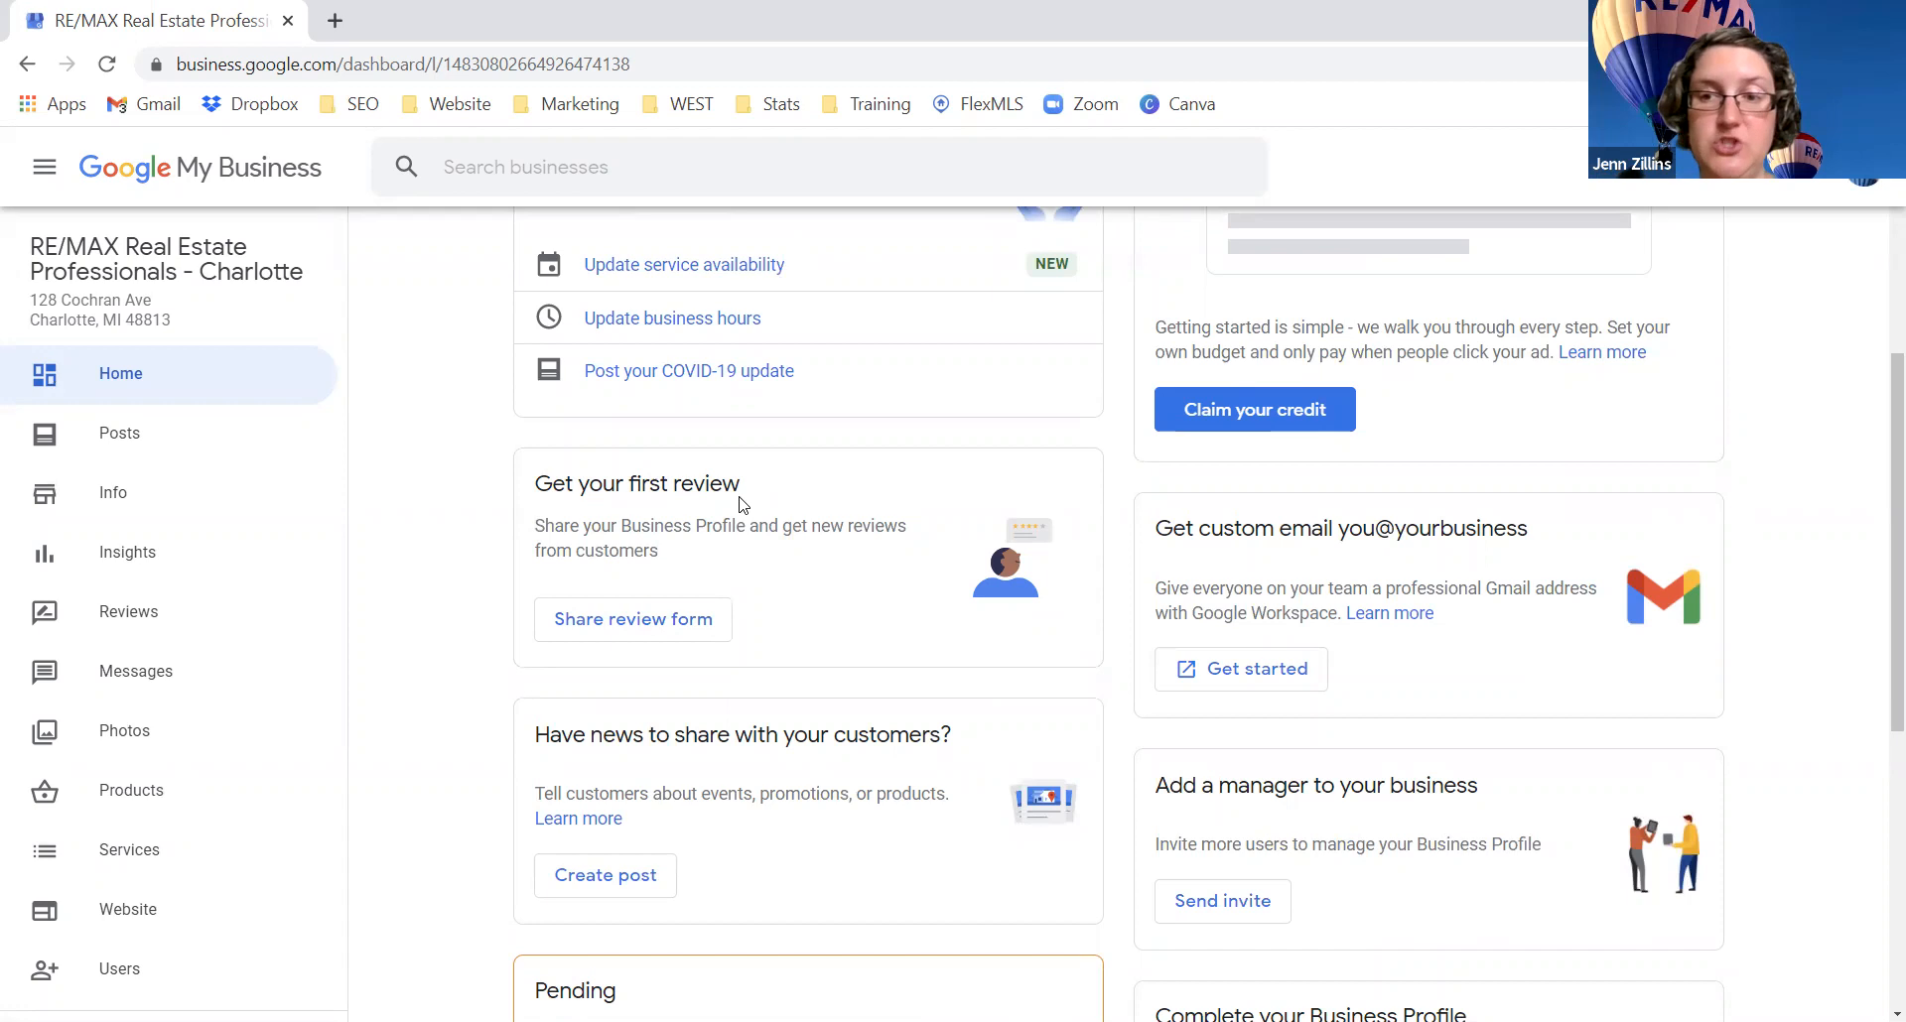
scroll(740, 502, down, 4)
scroll(794, 607, down, 3)
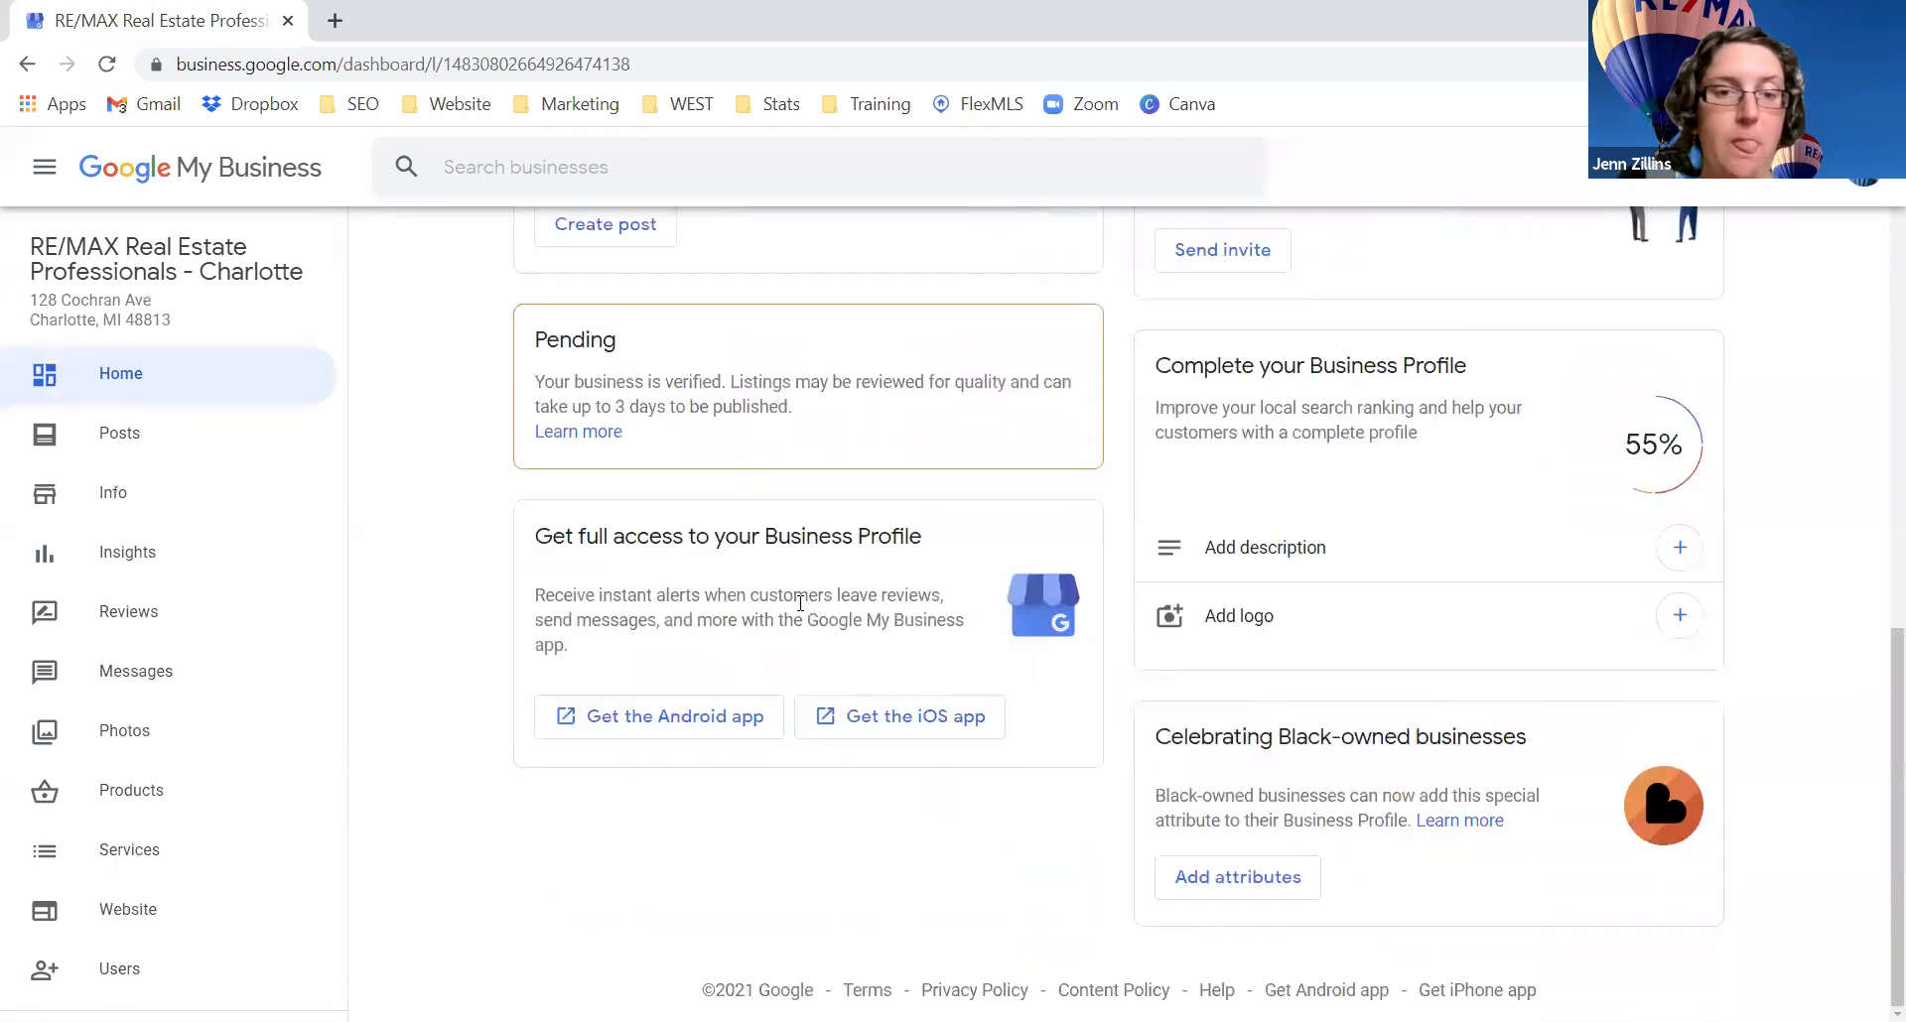
scroll(1131, 705, up, 3)
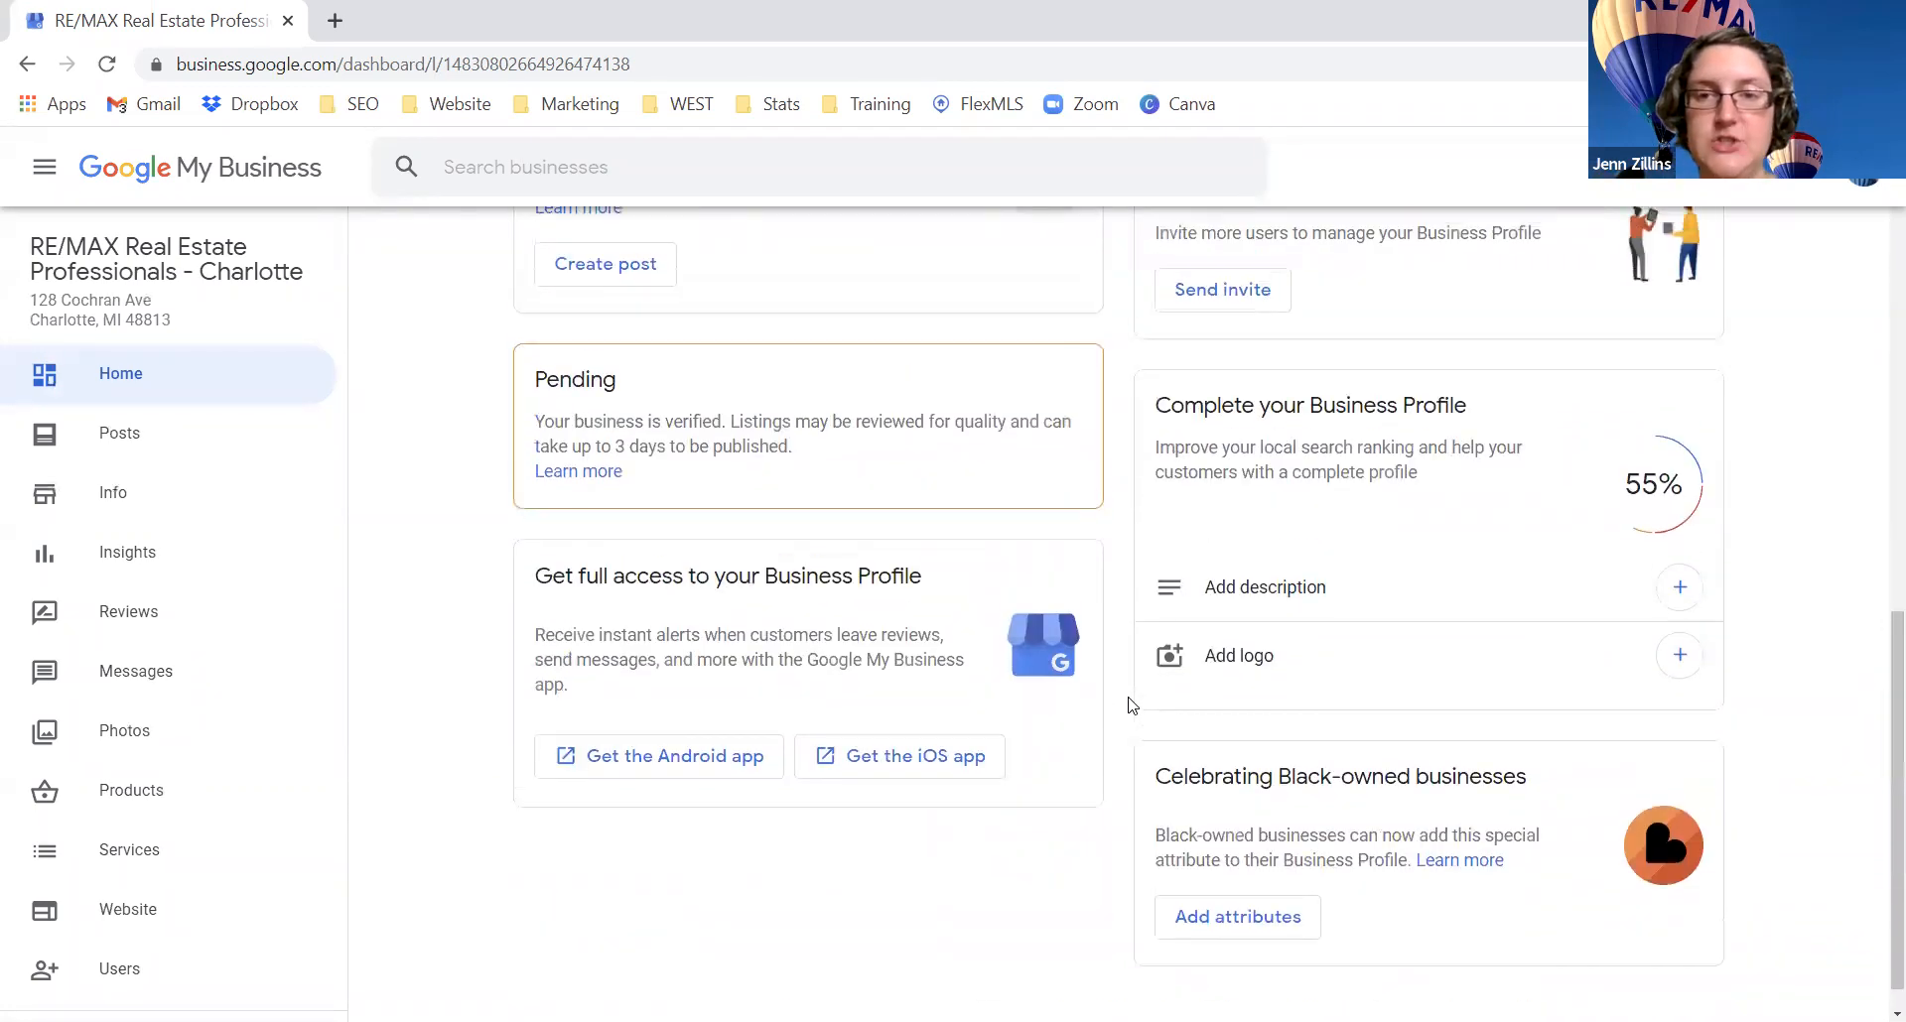
scroll(1305, 790, down, 1)
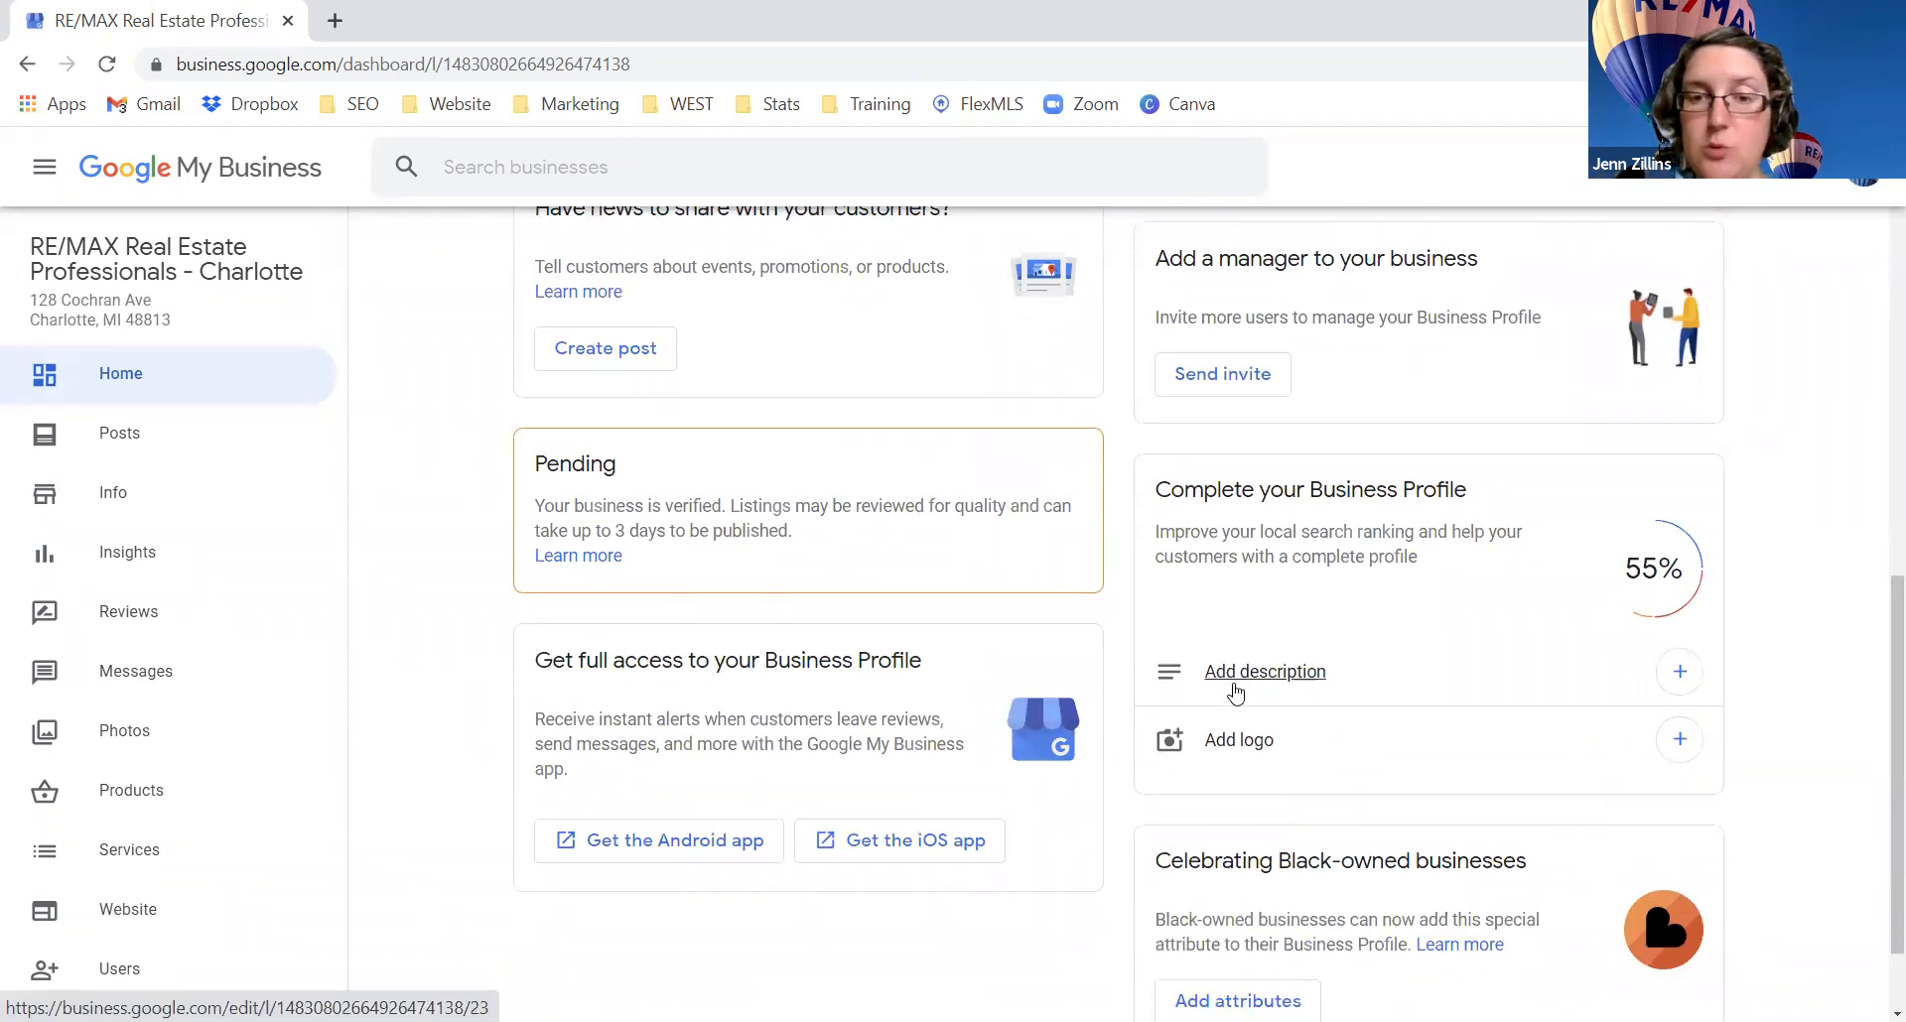
scroll(1231, 685, up, 5)
scroll(1235, 685, up, 4)
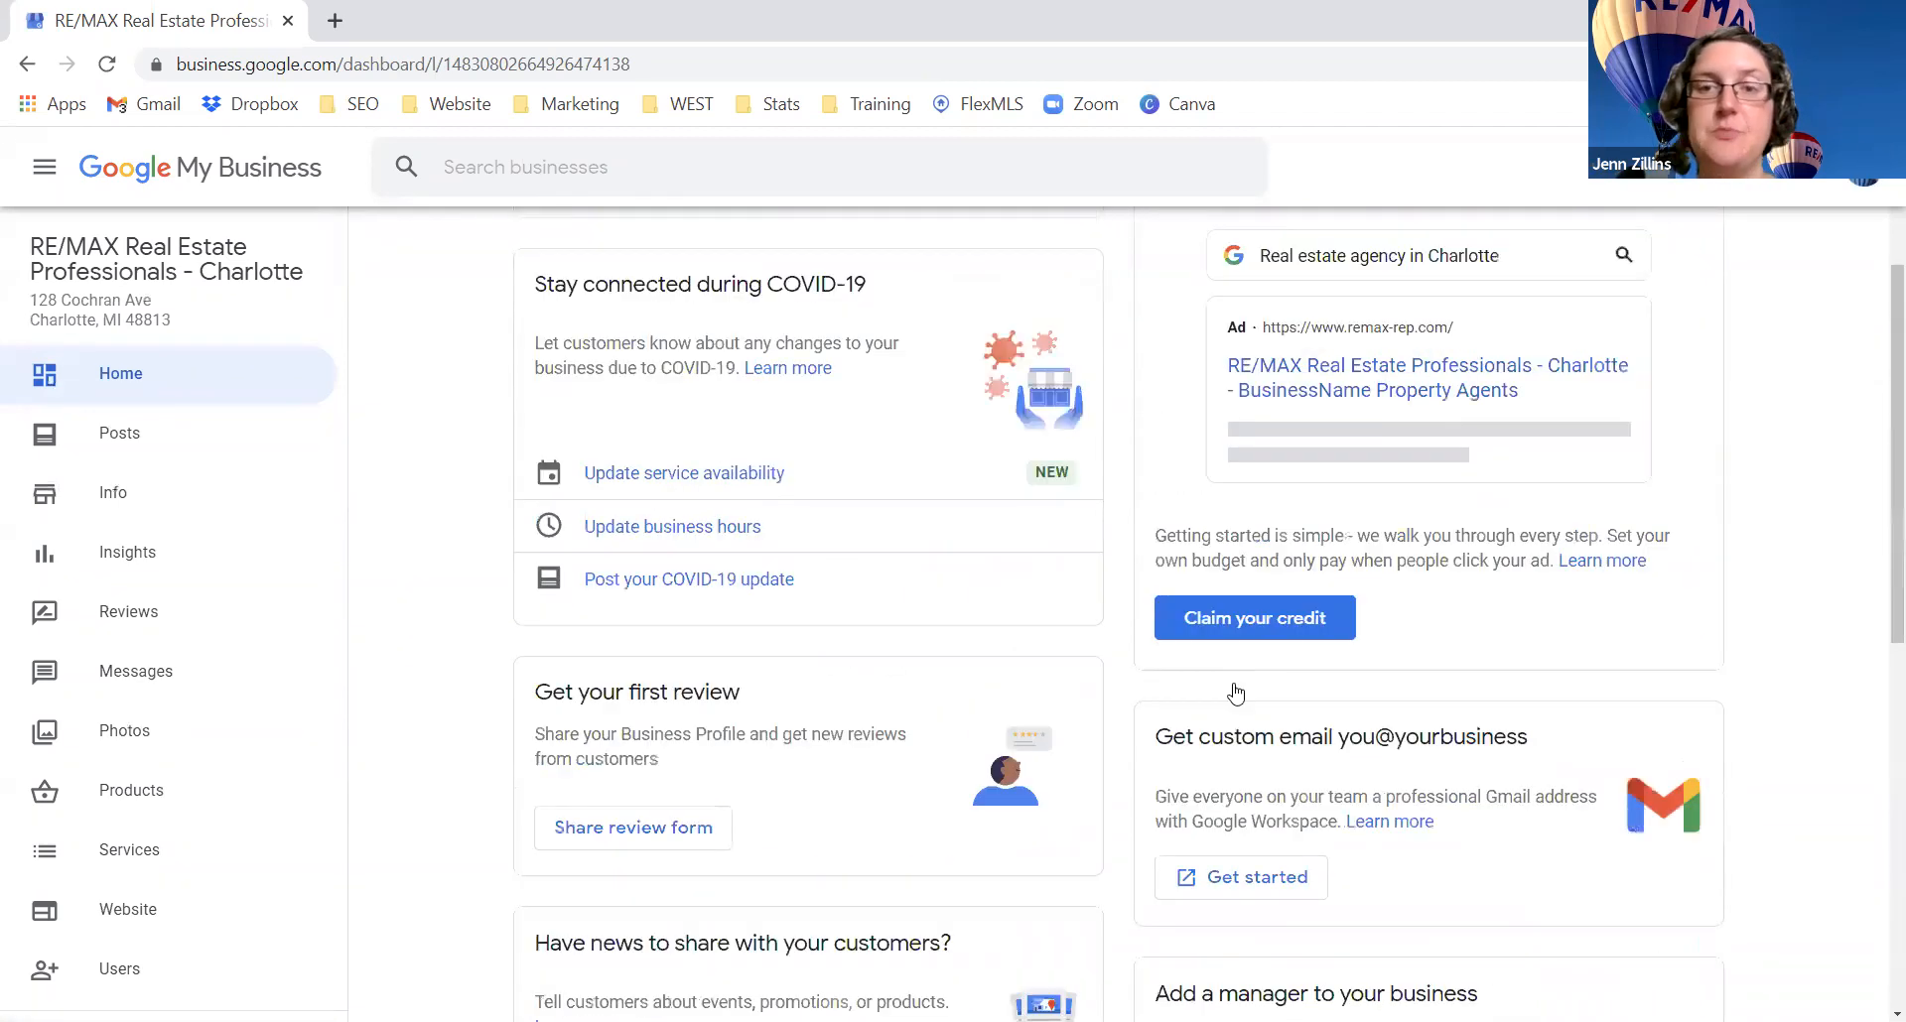
Step: Open the Posts page, start a COVID-19 update, then discard that draft
click(115, 439)
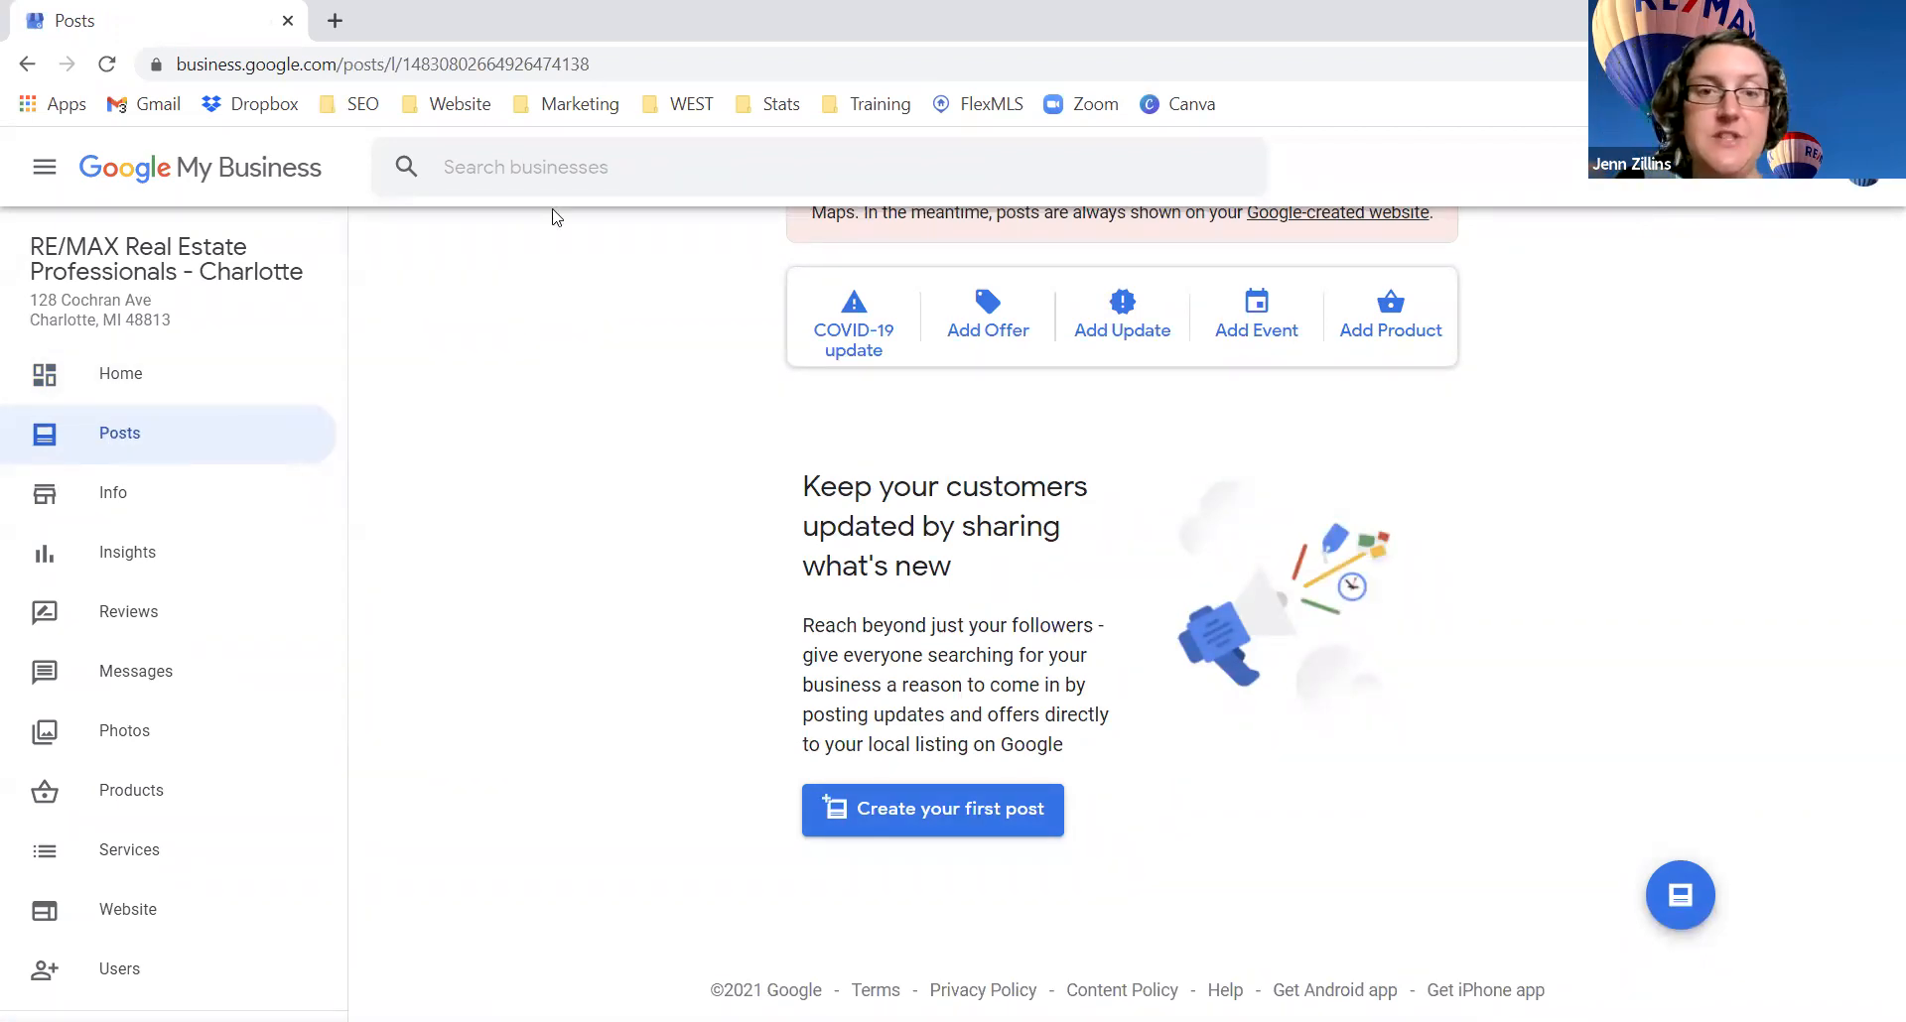
click(864, 335)
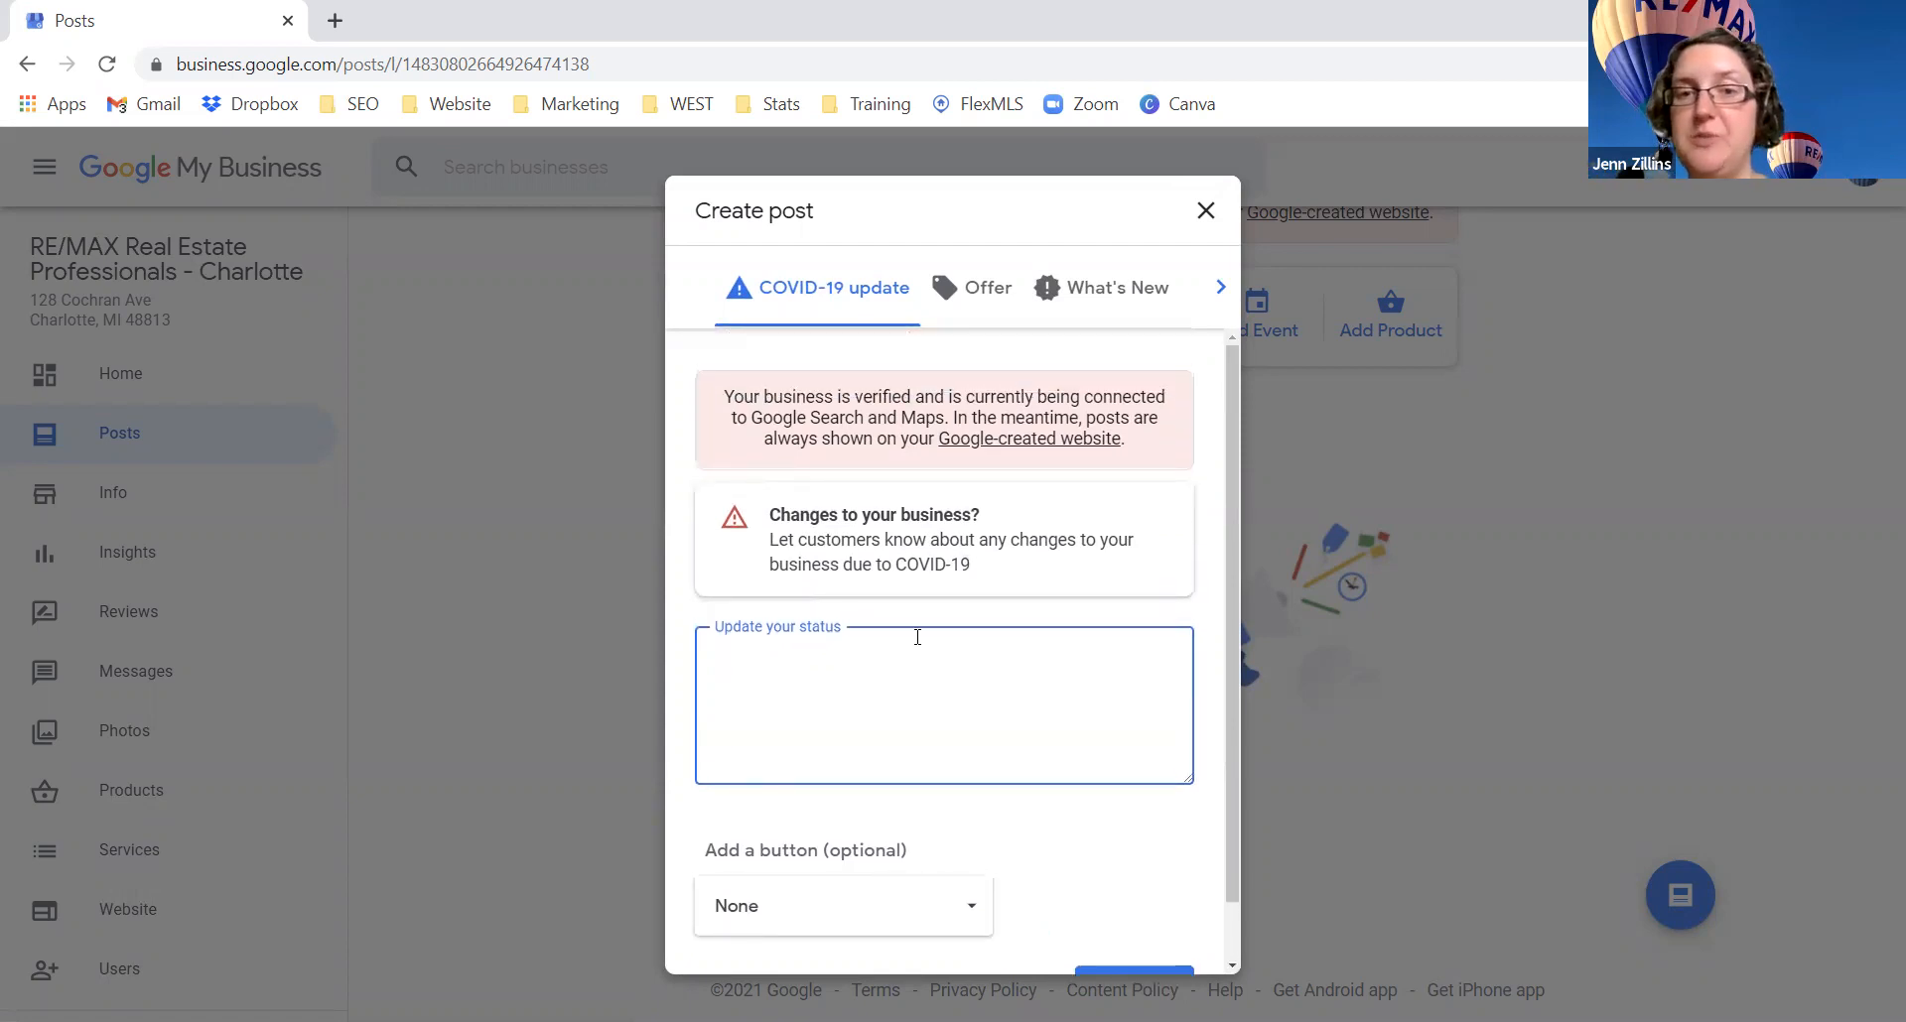
click(1207, 207)
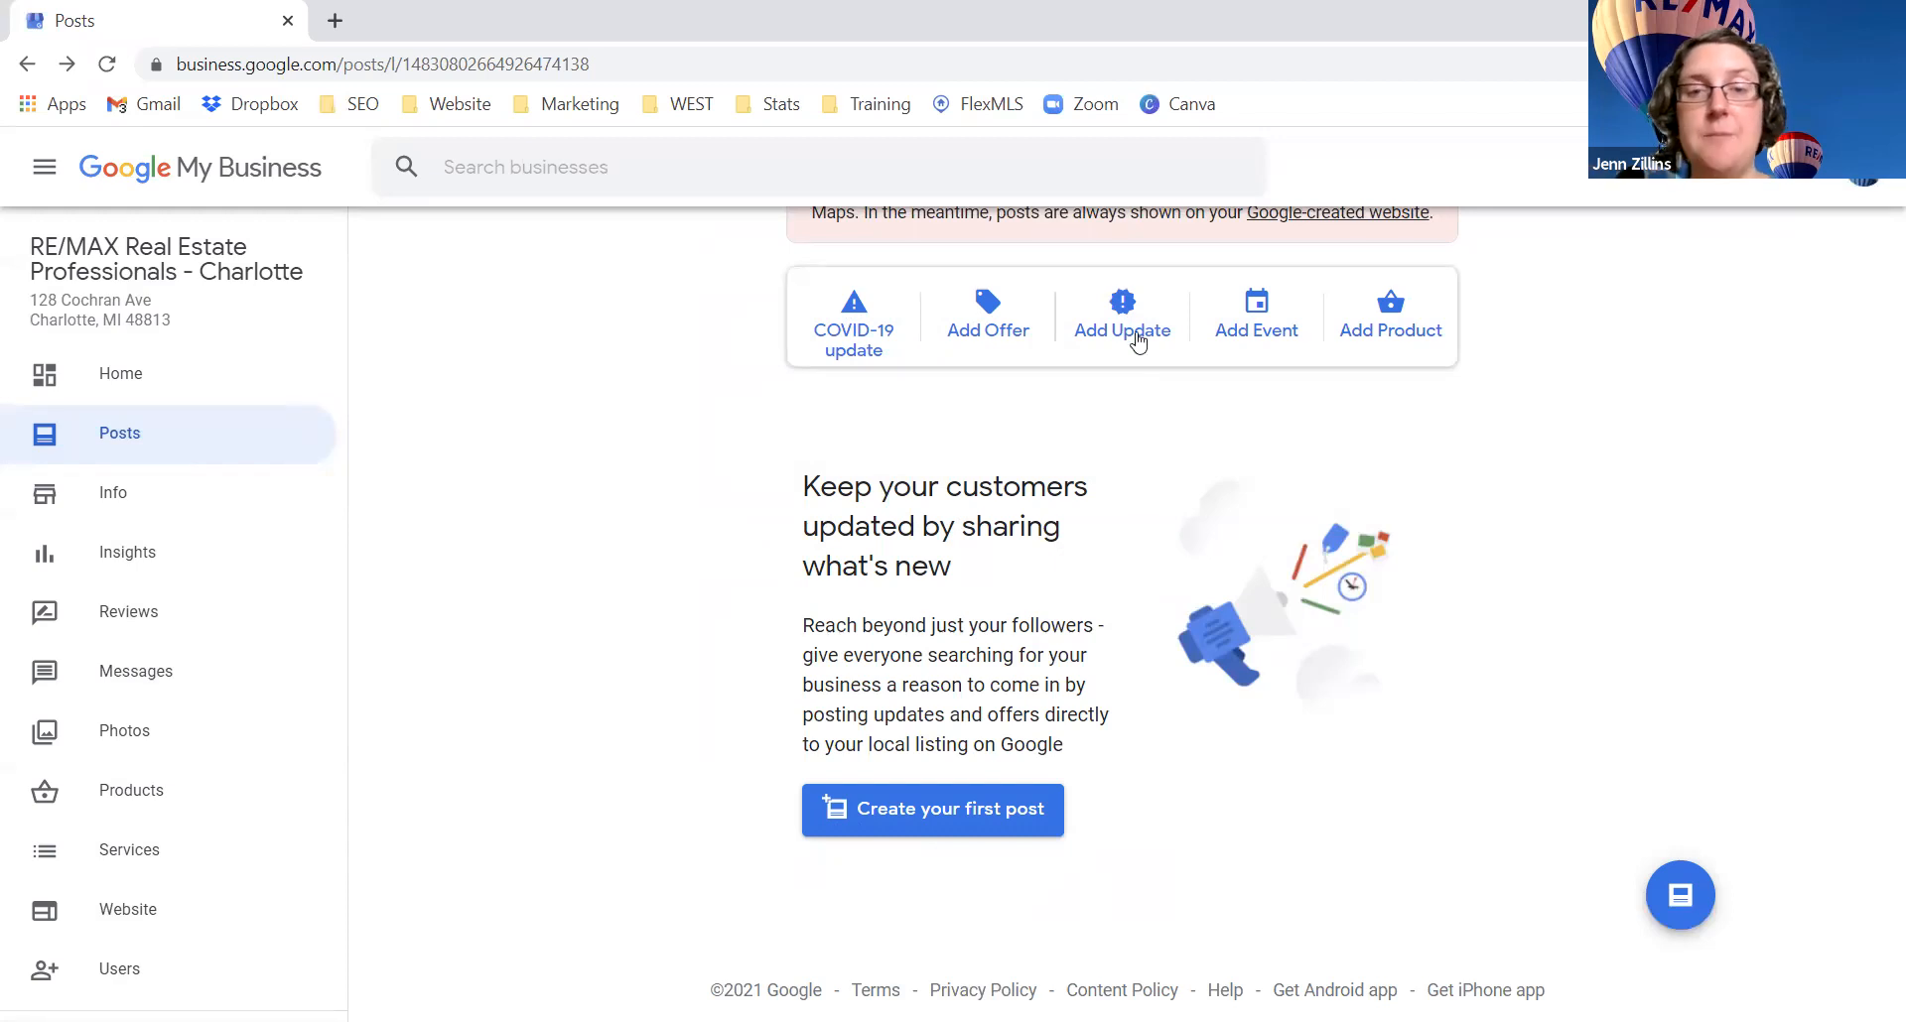
Step: Draft a What's New post with an enlarged text box and Learn more button, then discard it
click(1133, 331)
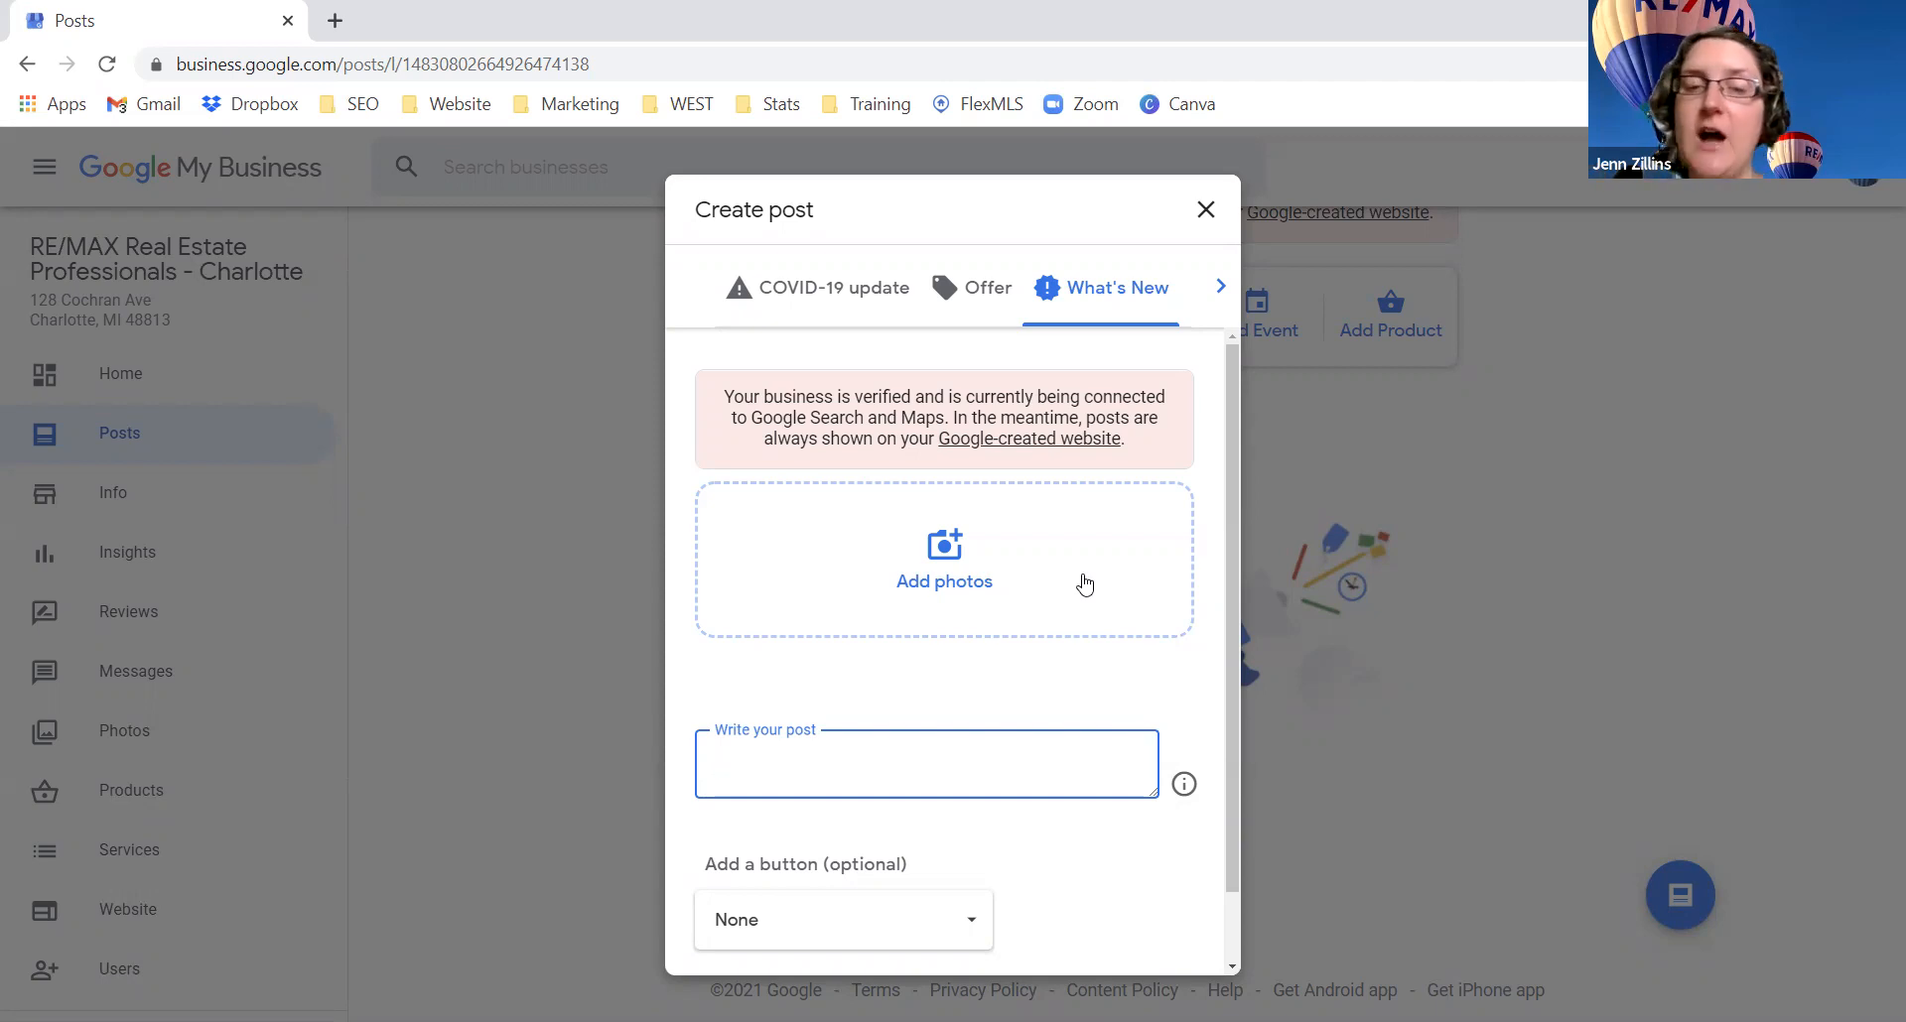
scroll(1046, 740, down, 1)
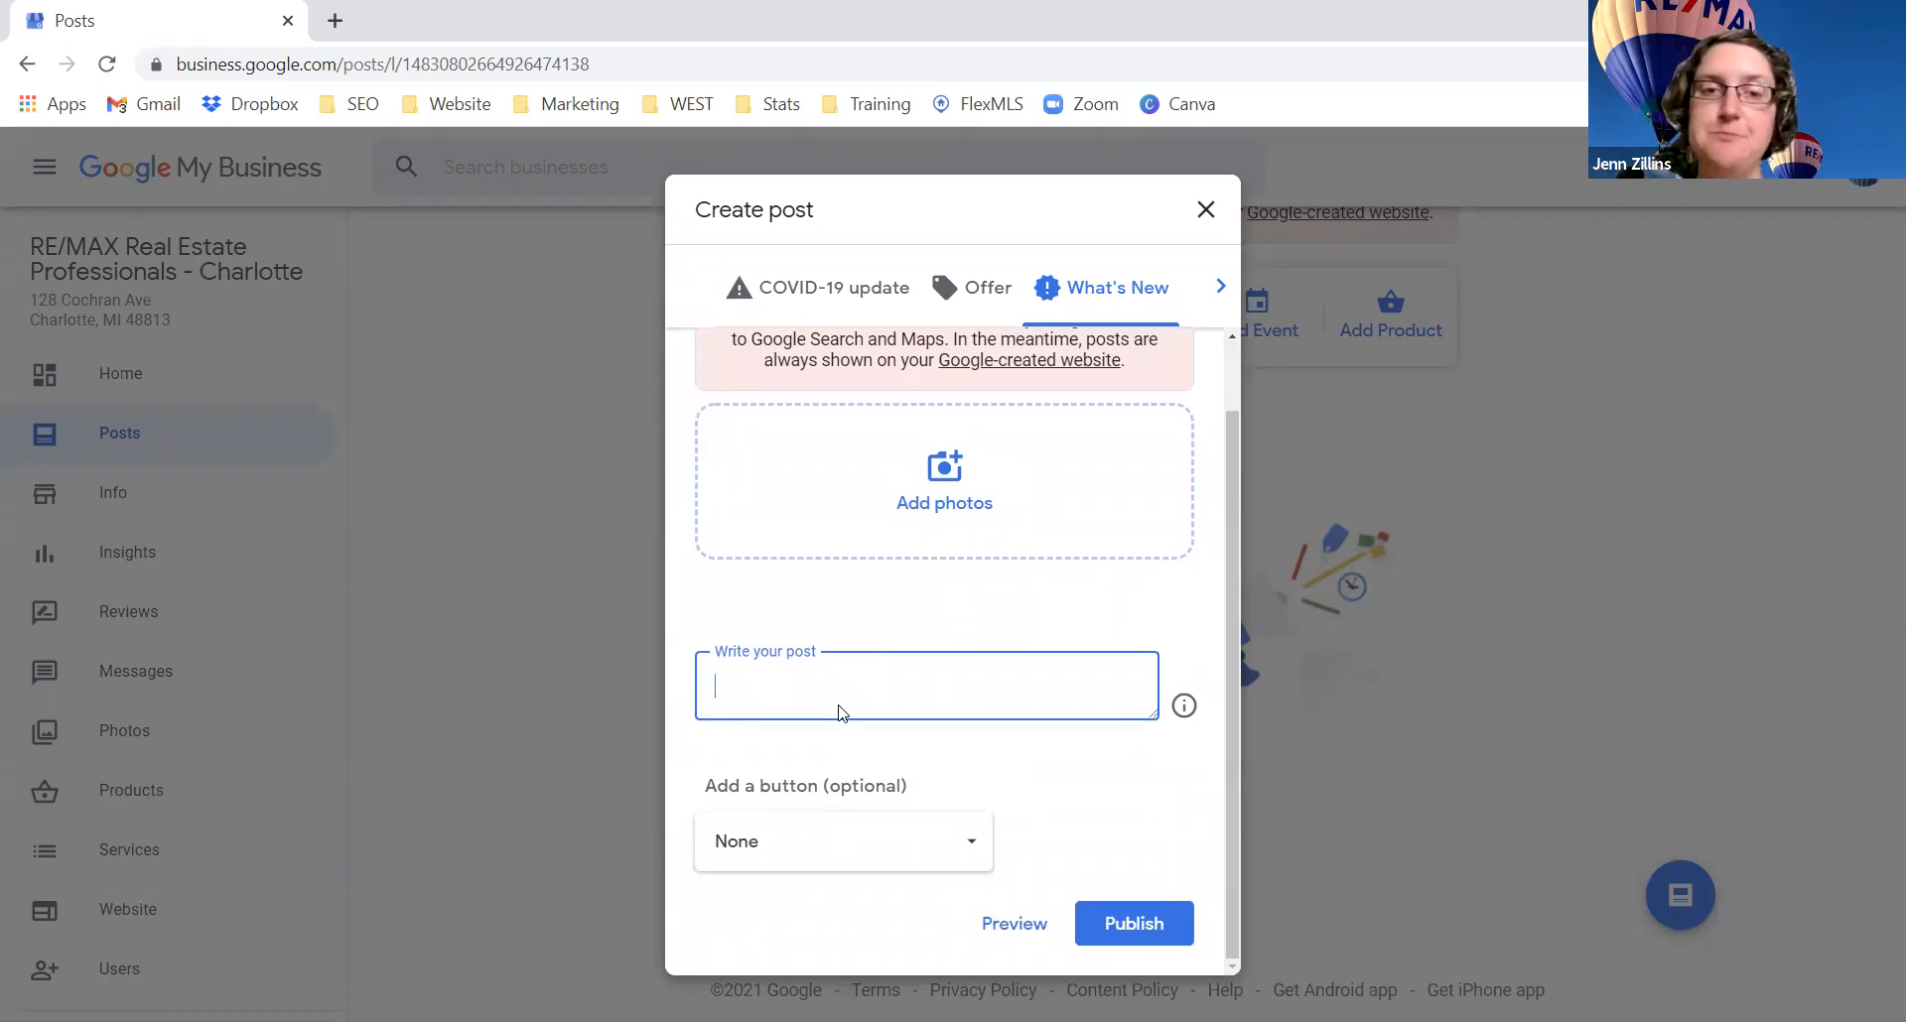
drag(1155, 714, 1184, 820)
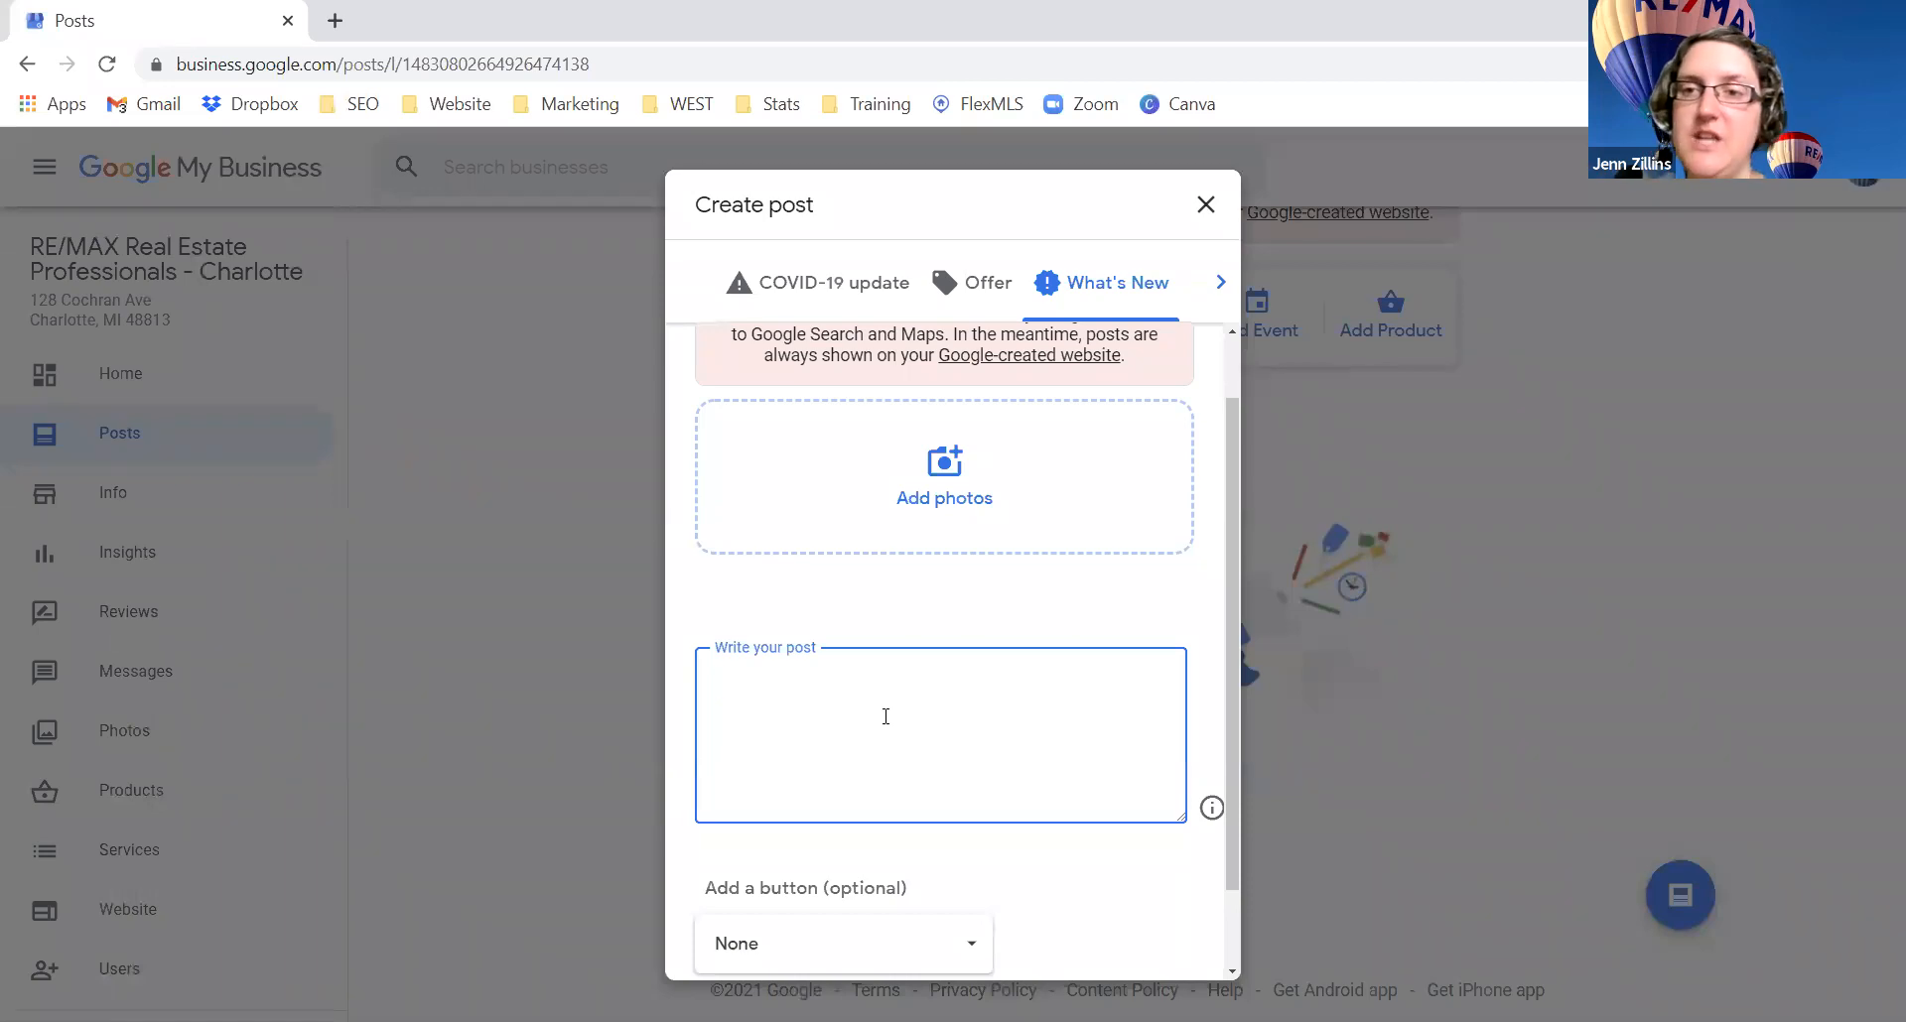
scroll(897, 744, down, 1)
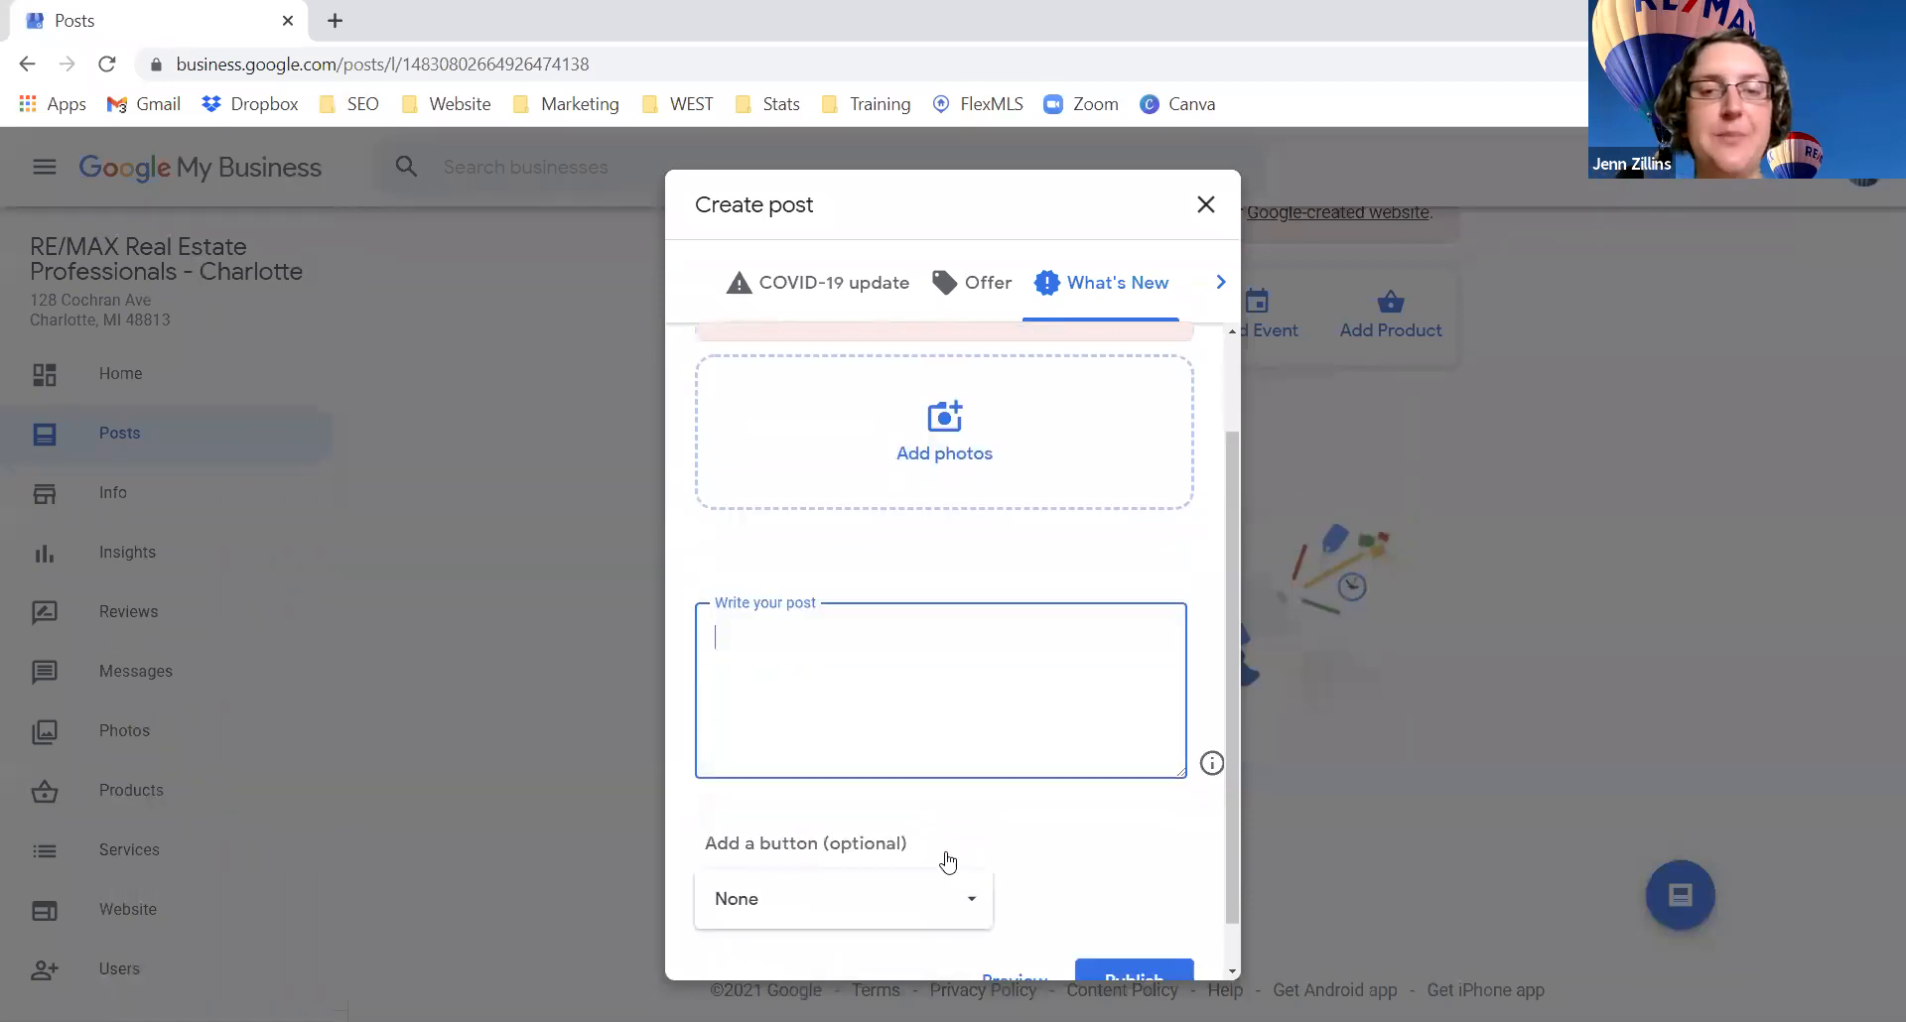
click(808, 852)
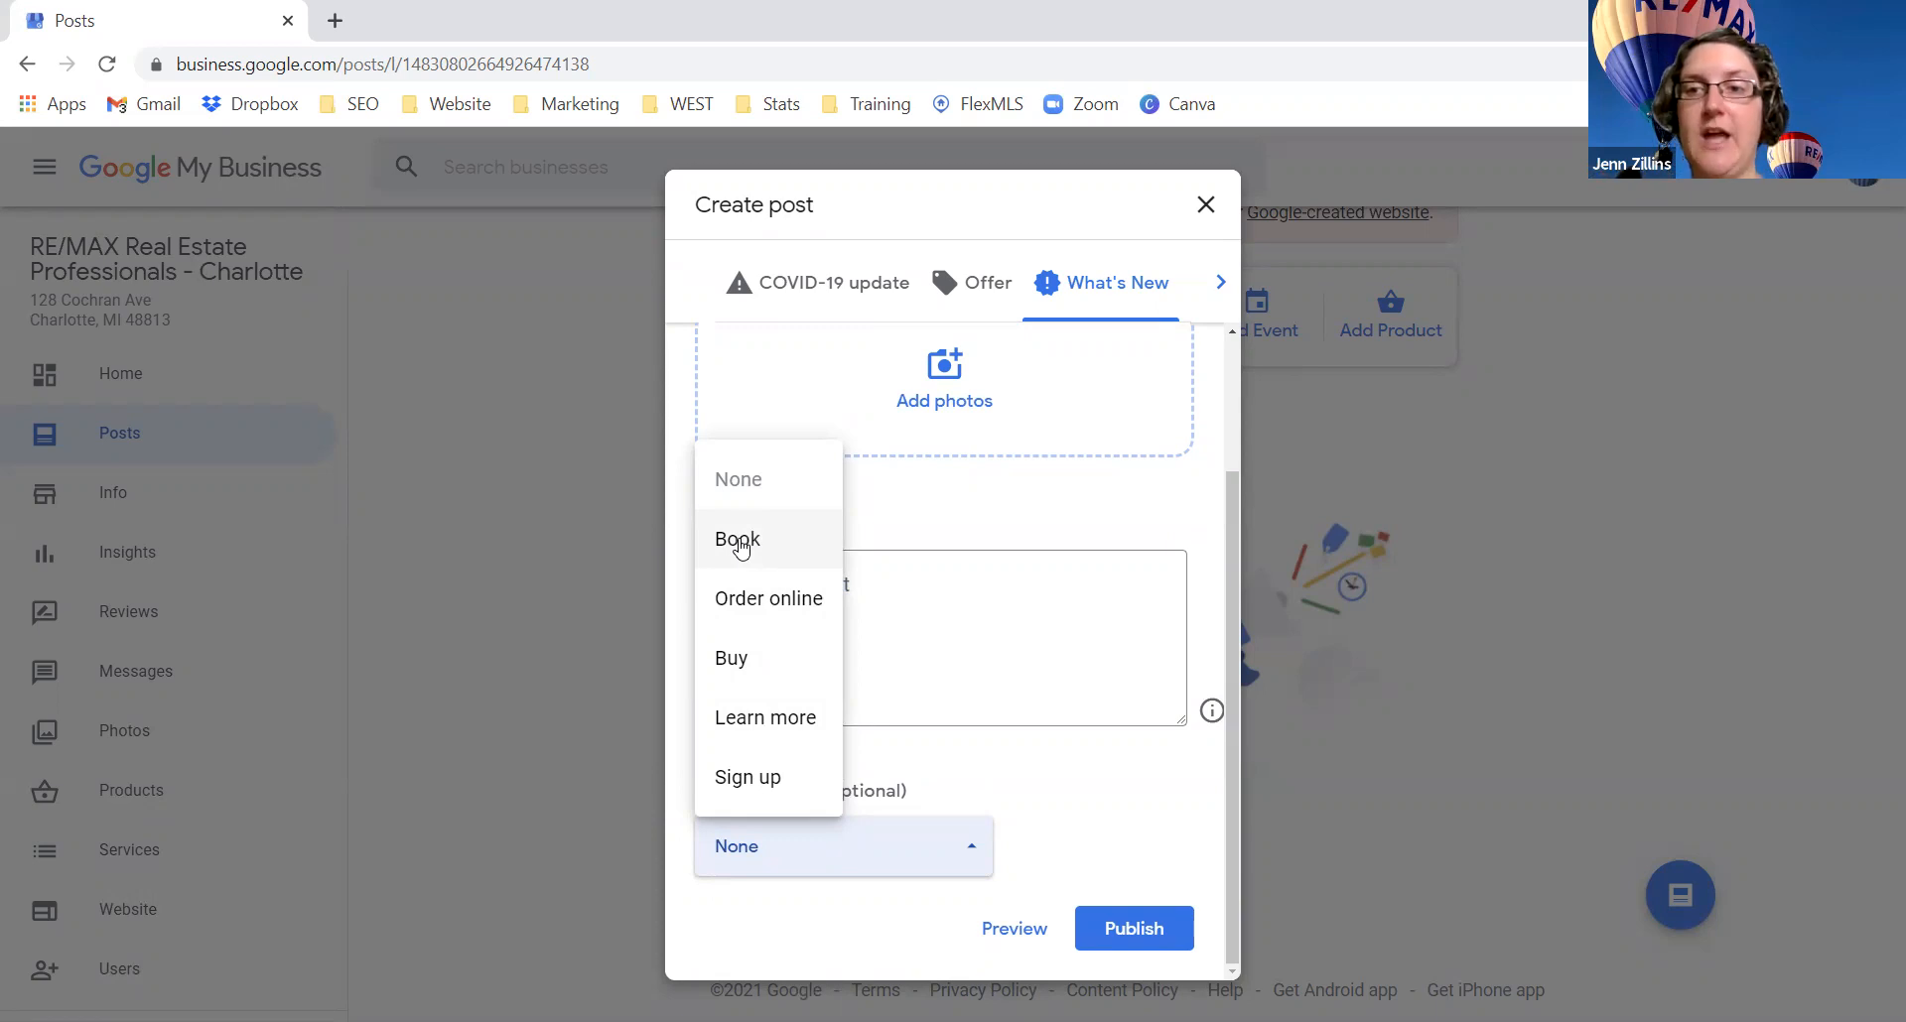
click(787, 730)
scroll(953, 794, down, 2)
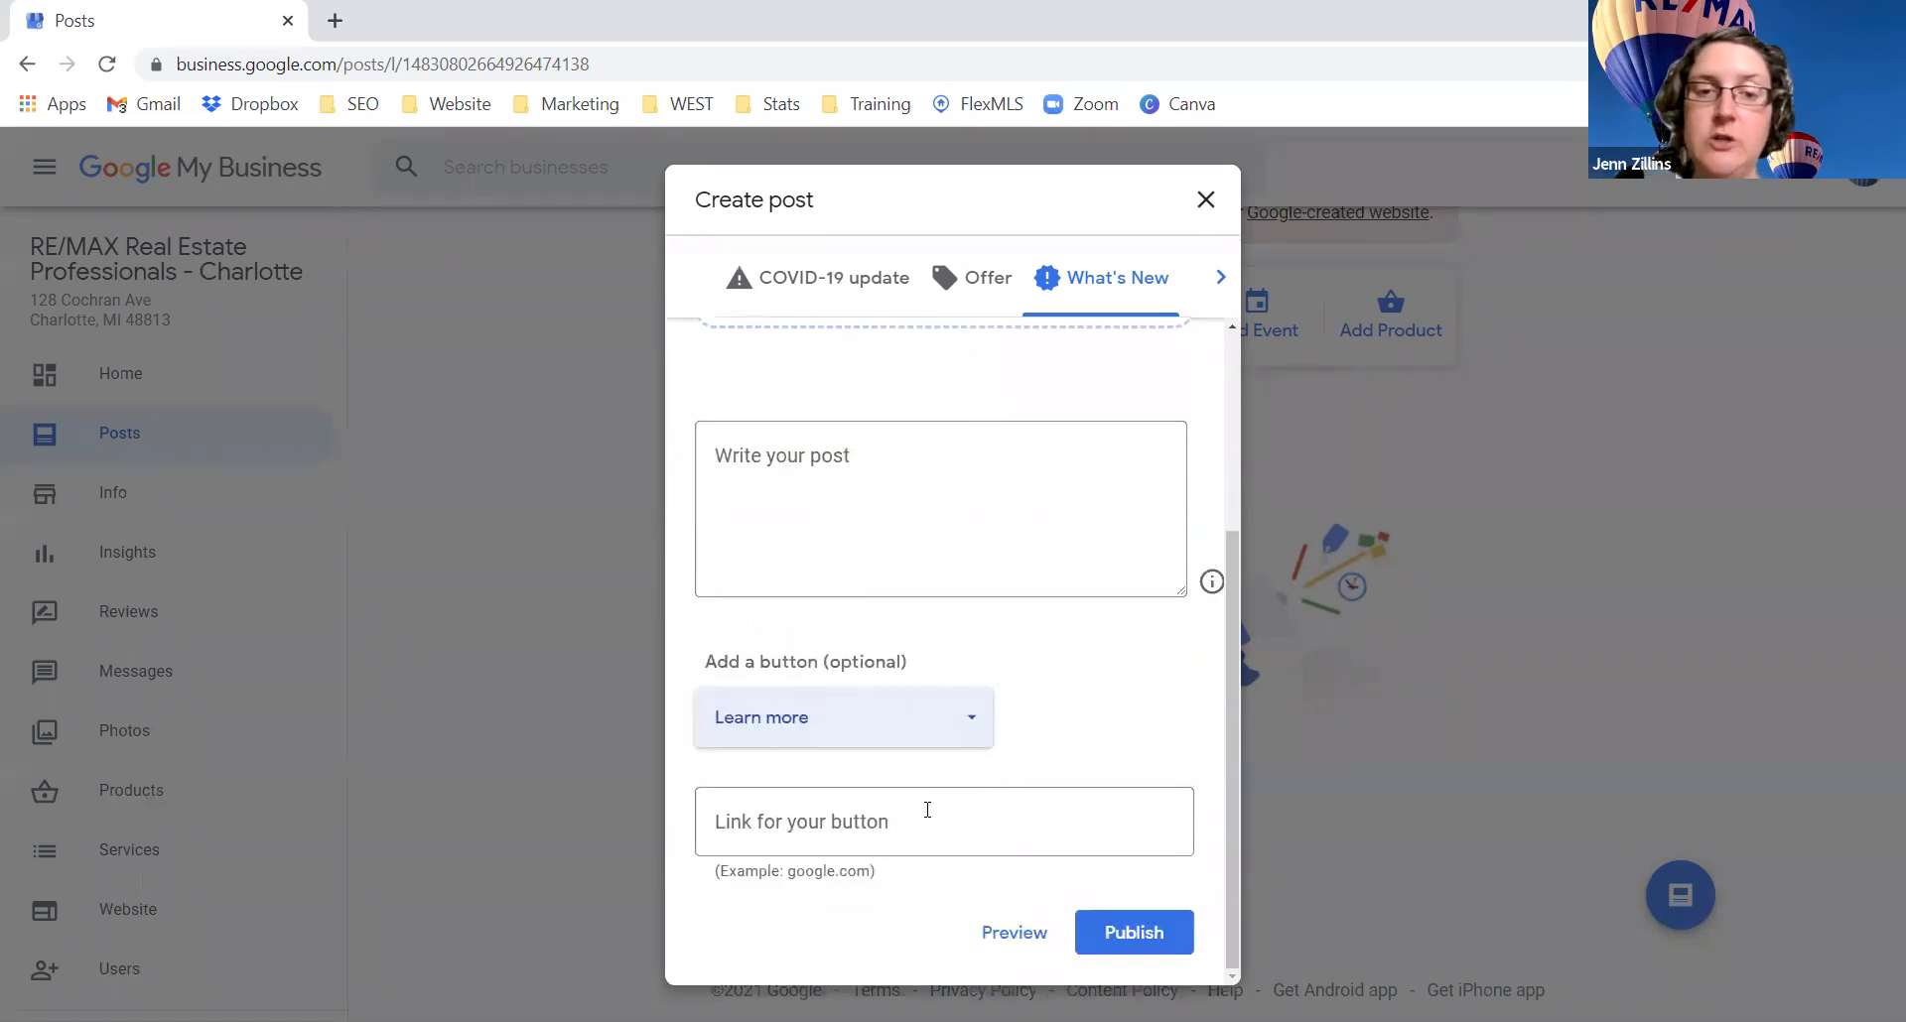
click(889, 822)
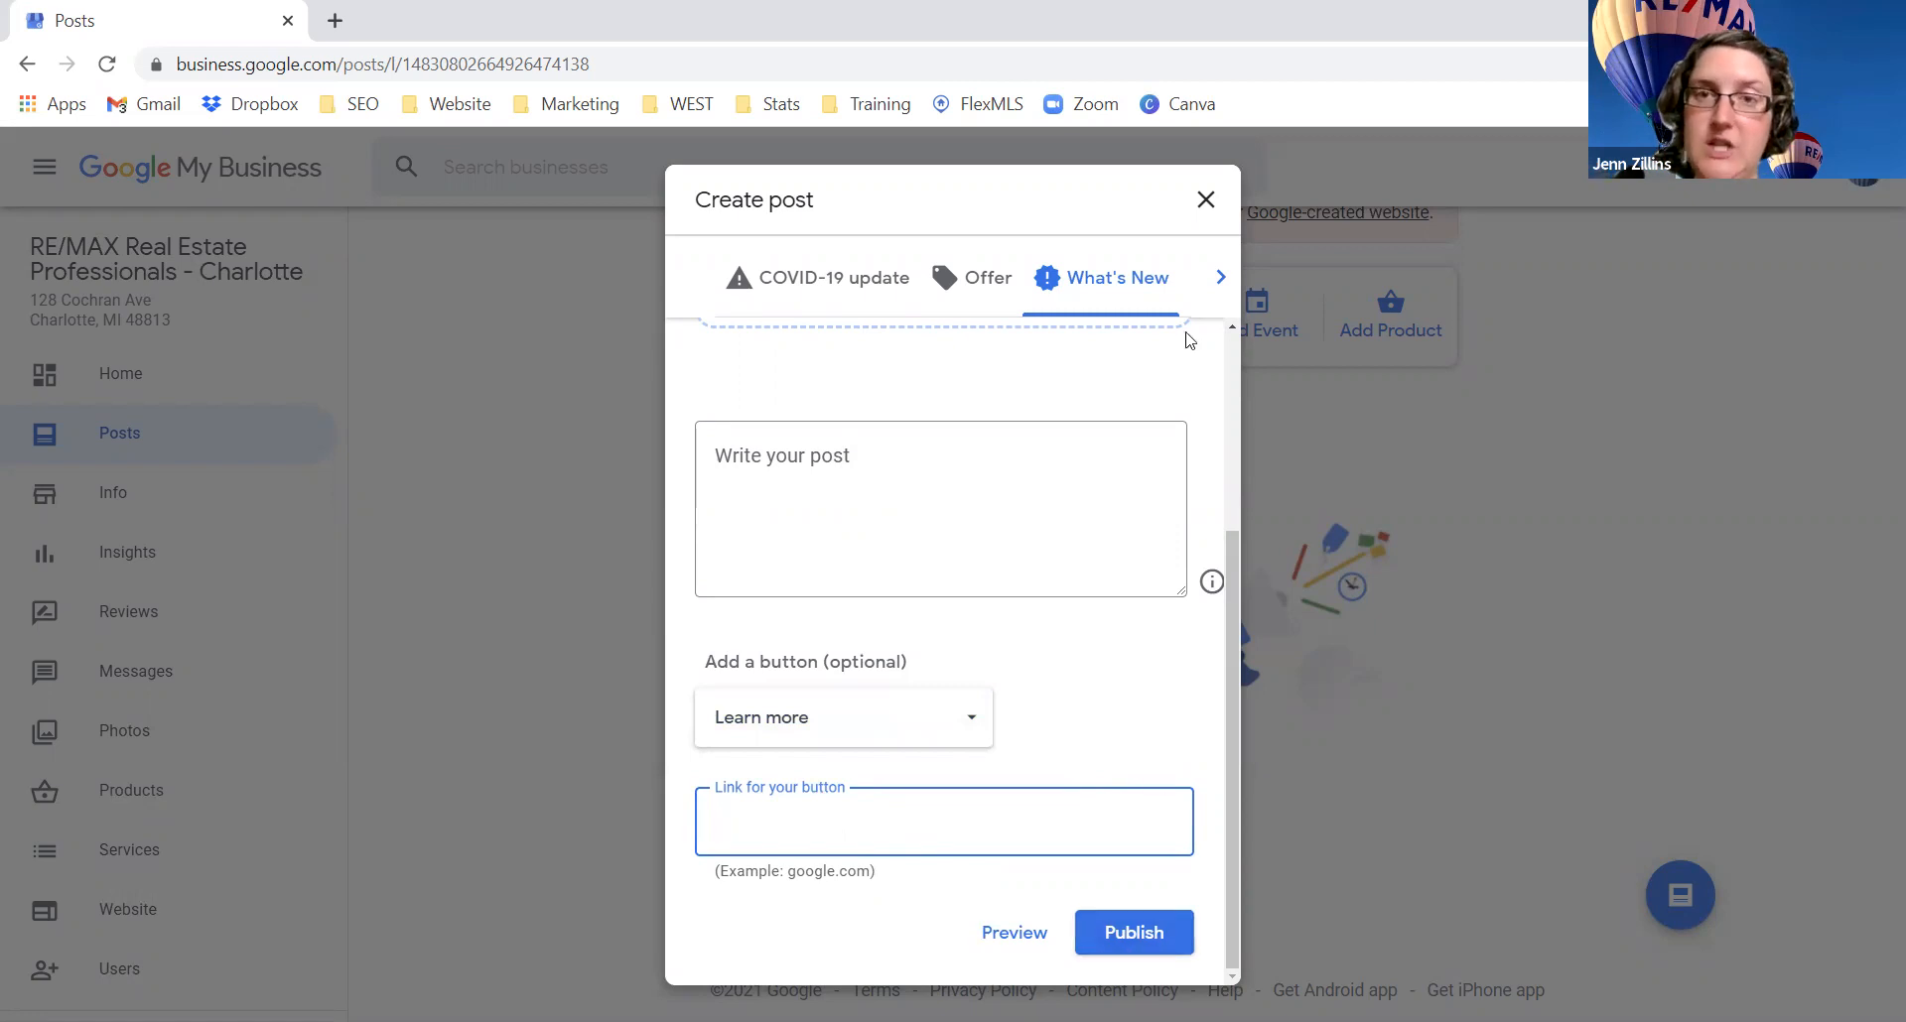
click(1189, 212)
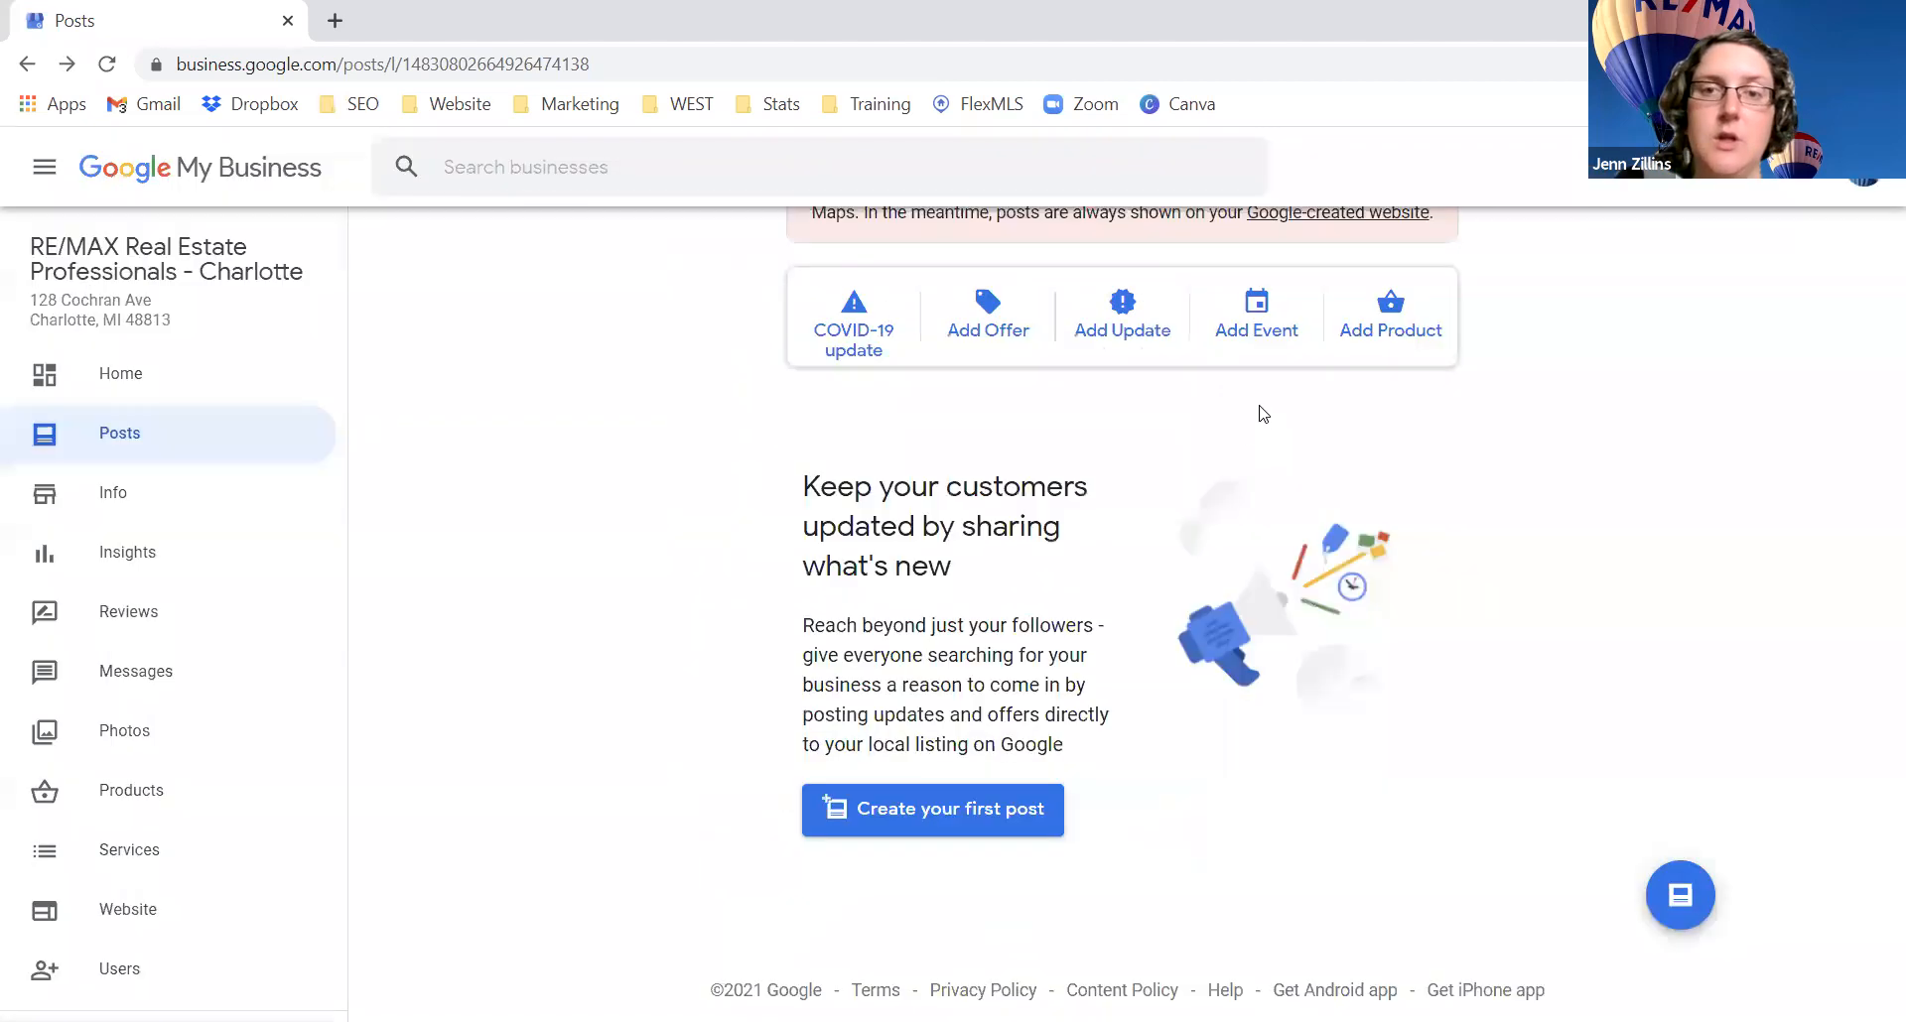
Step: Start an event post titled 'Open House May' running May 5–12, 2021
click(1268, 328)
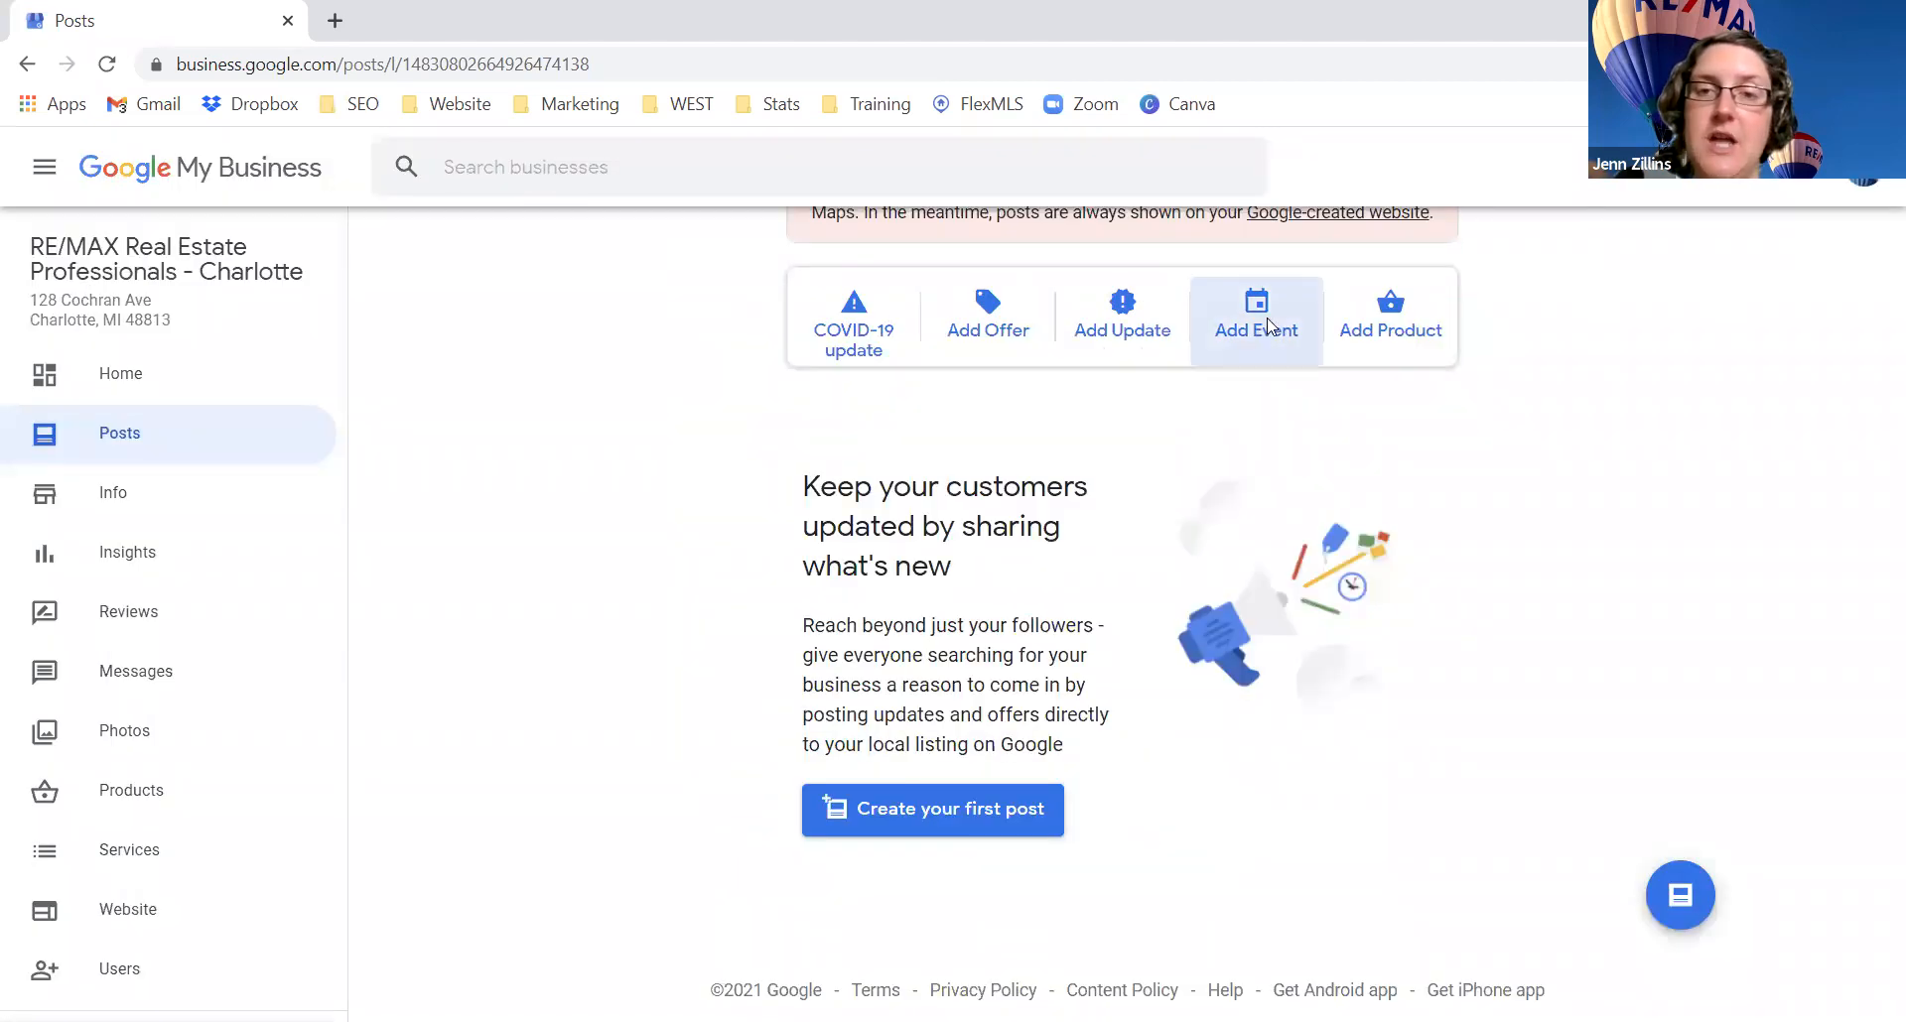
scroll(1089, 647, down, 1)
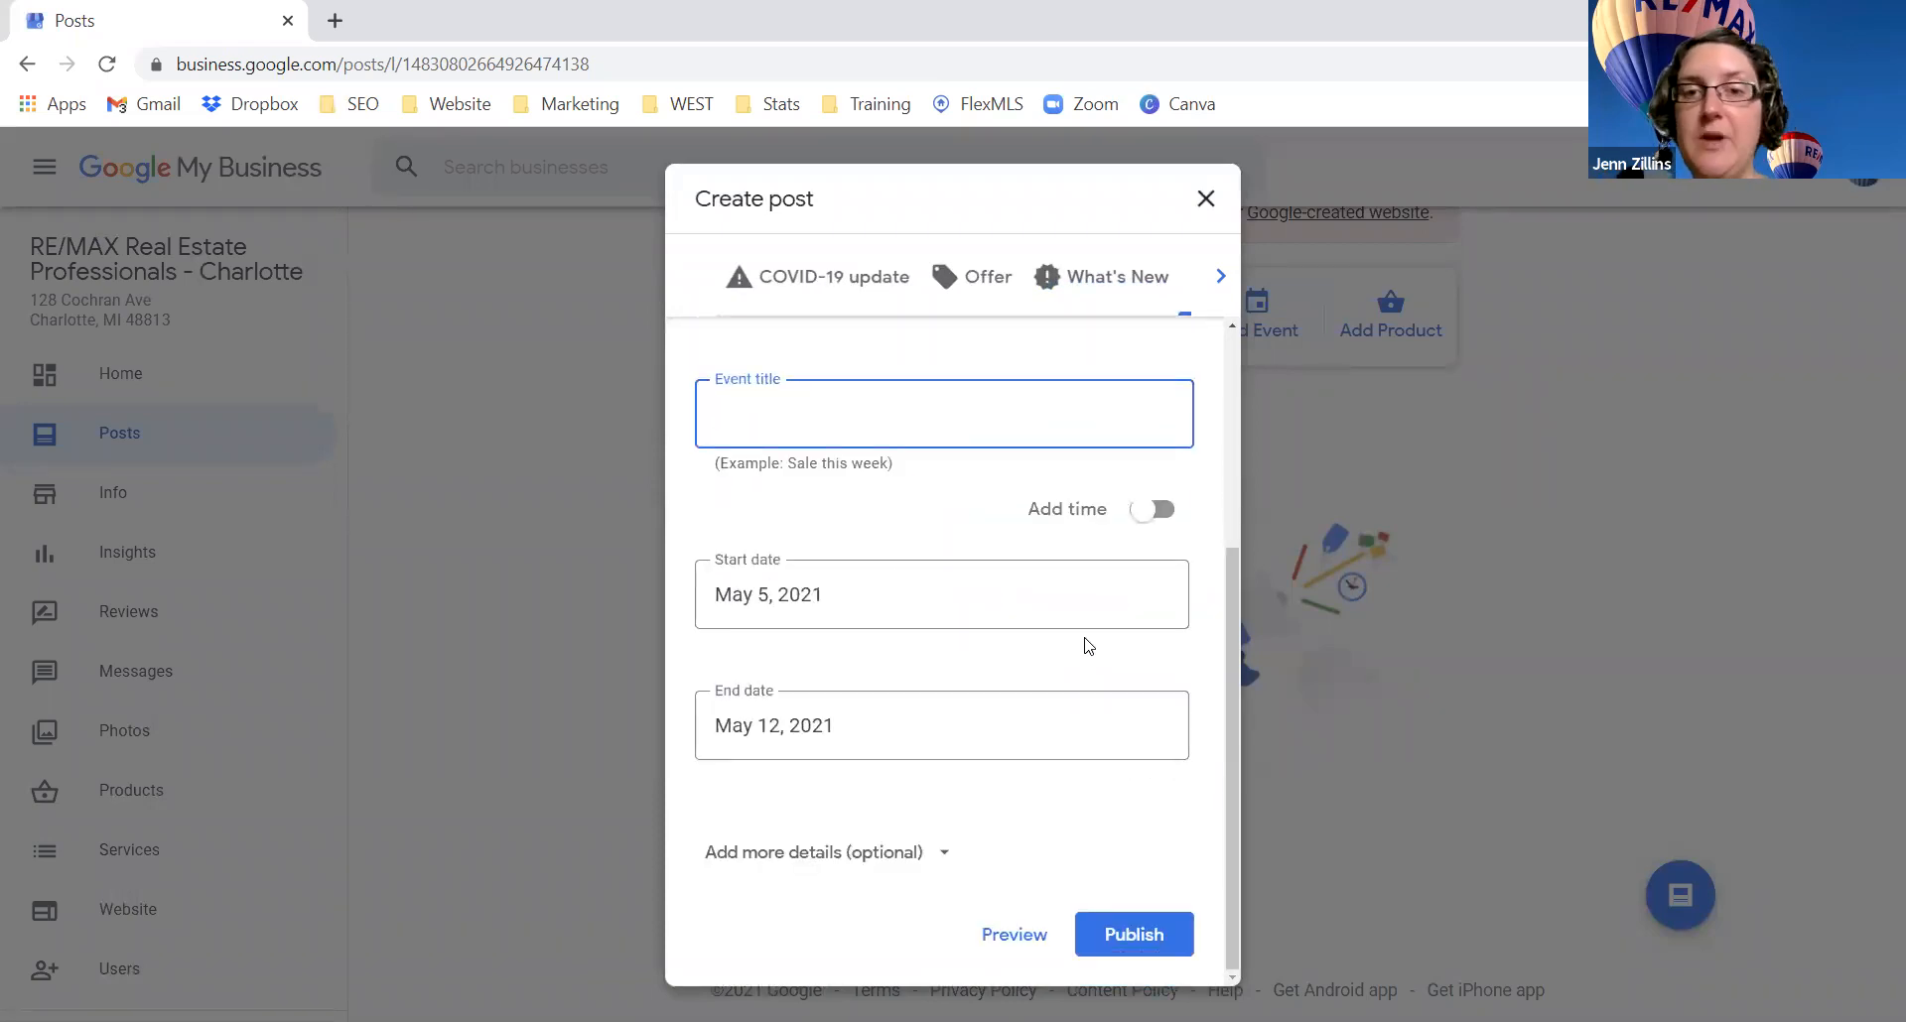
scroll(1089, 646, up, 3)
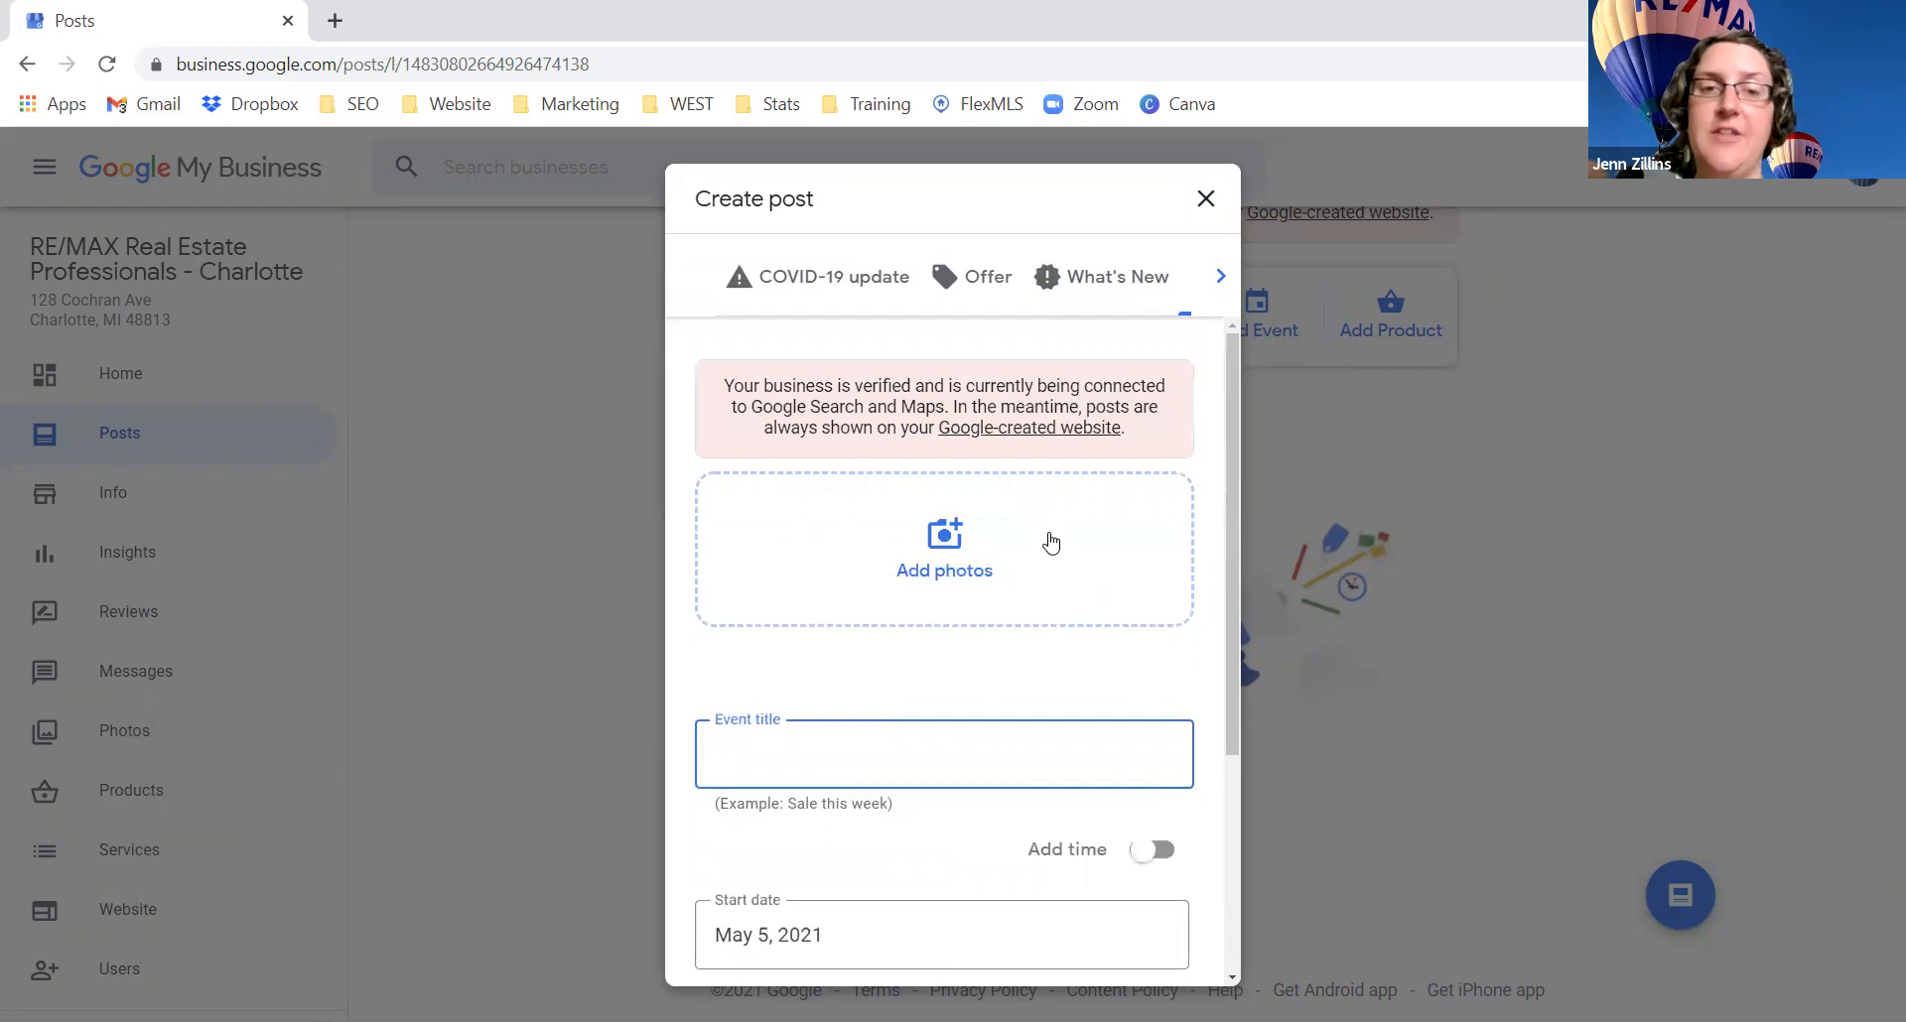
scroll(1046, 540, down, 3)
text(Ope)
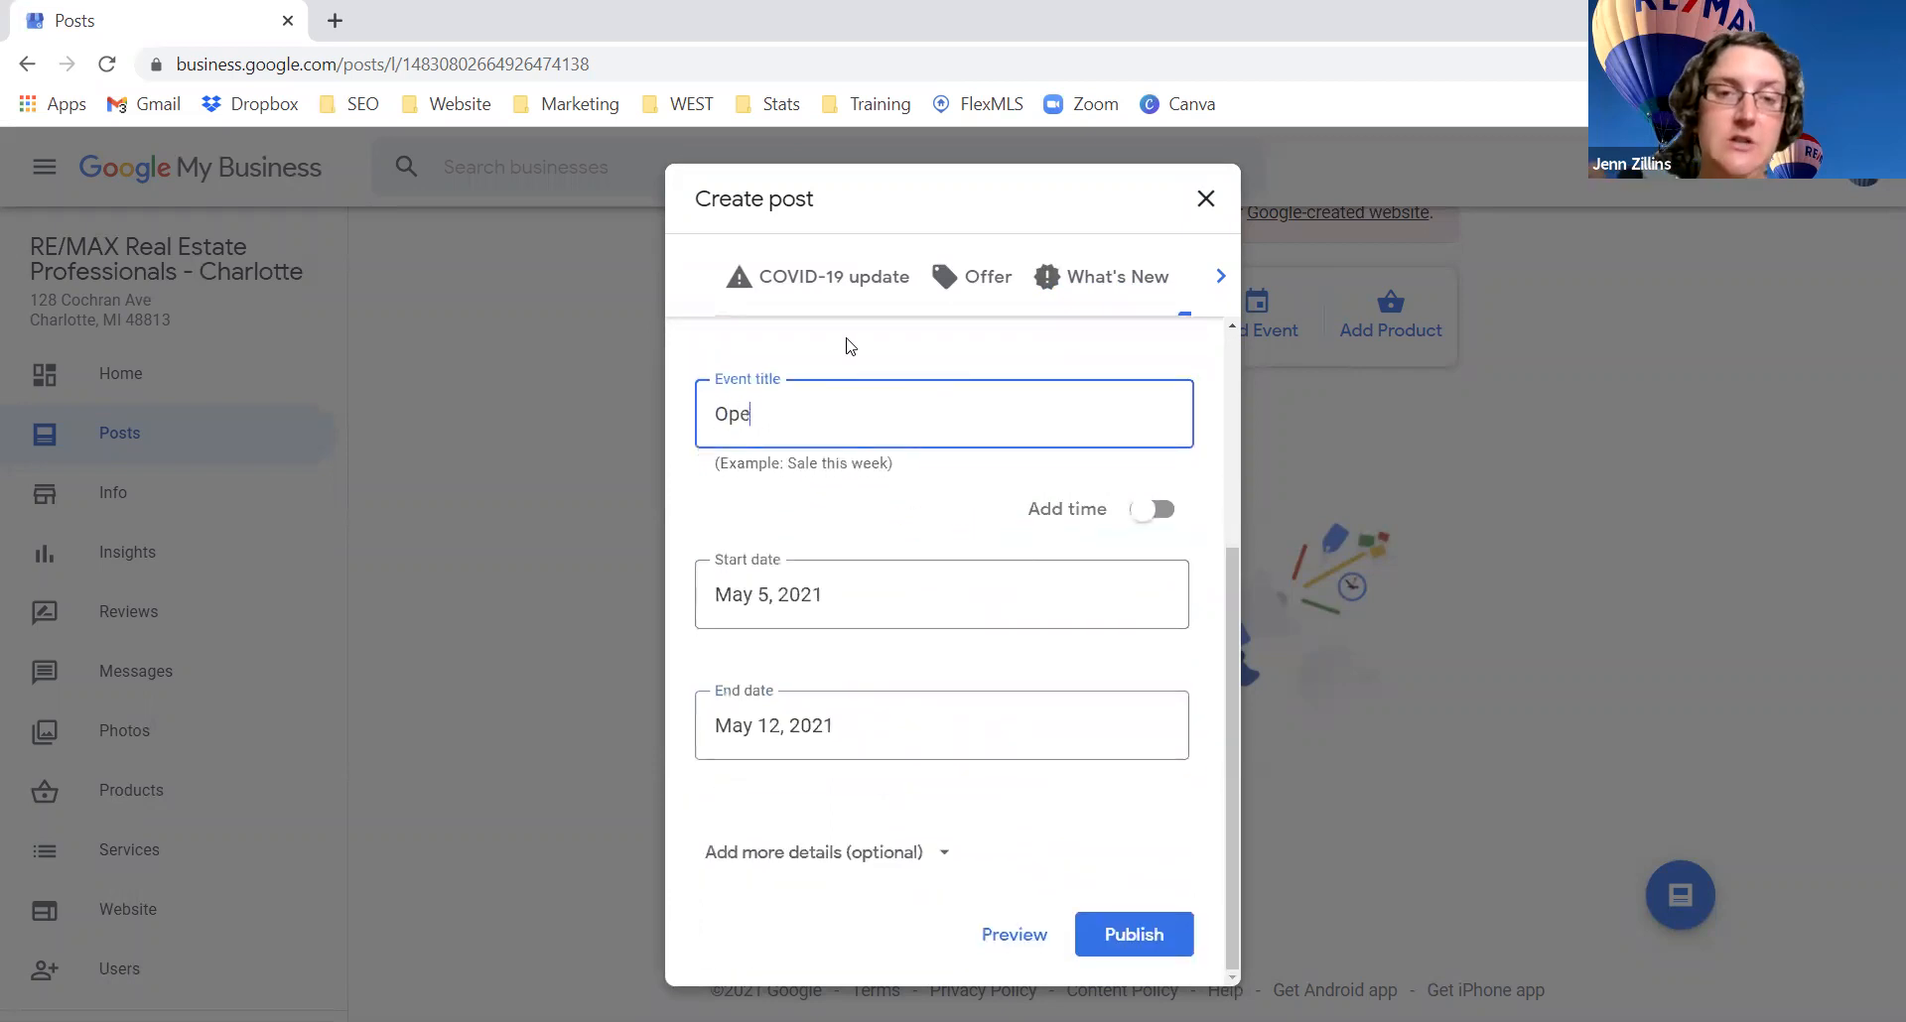
text(n House May)
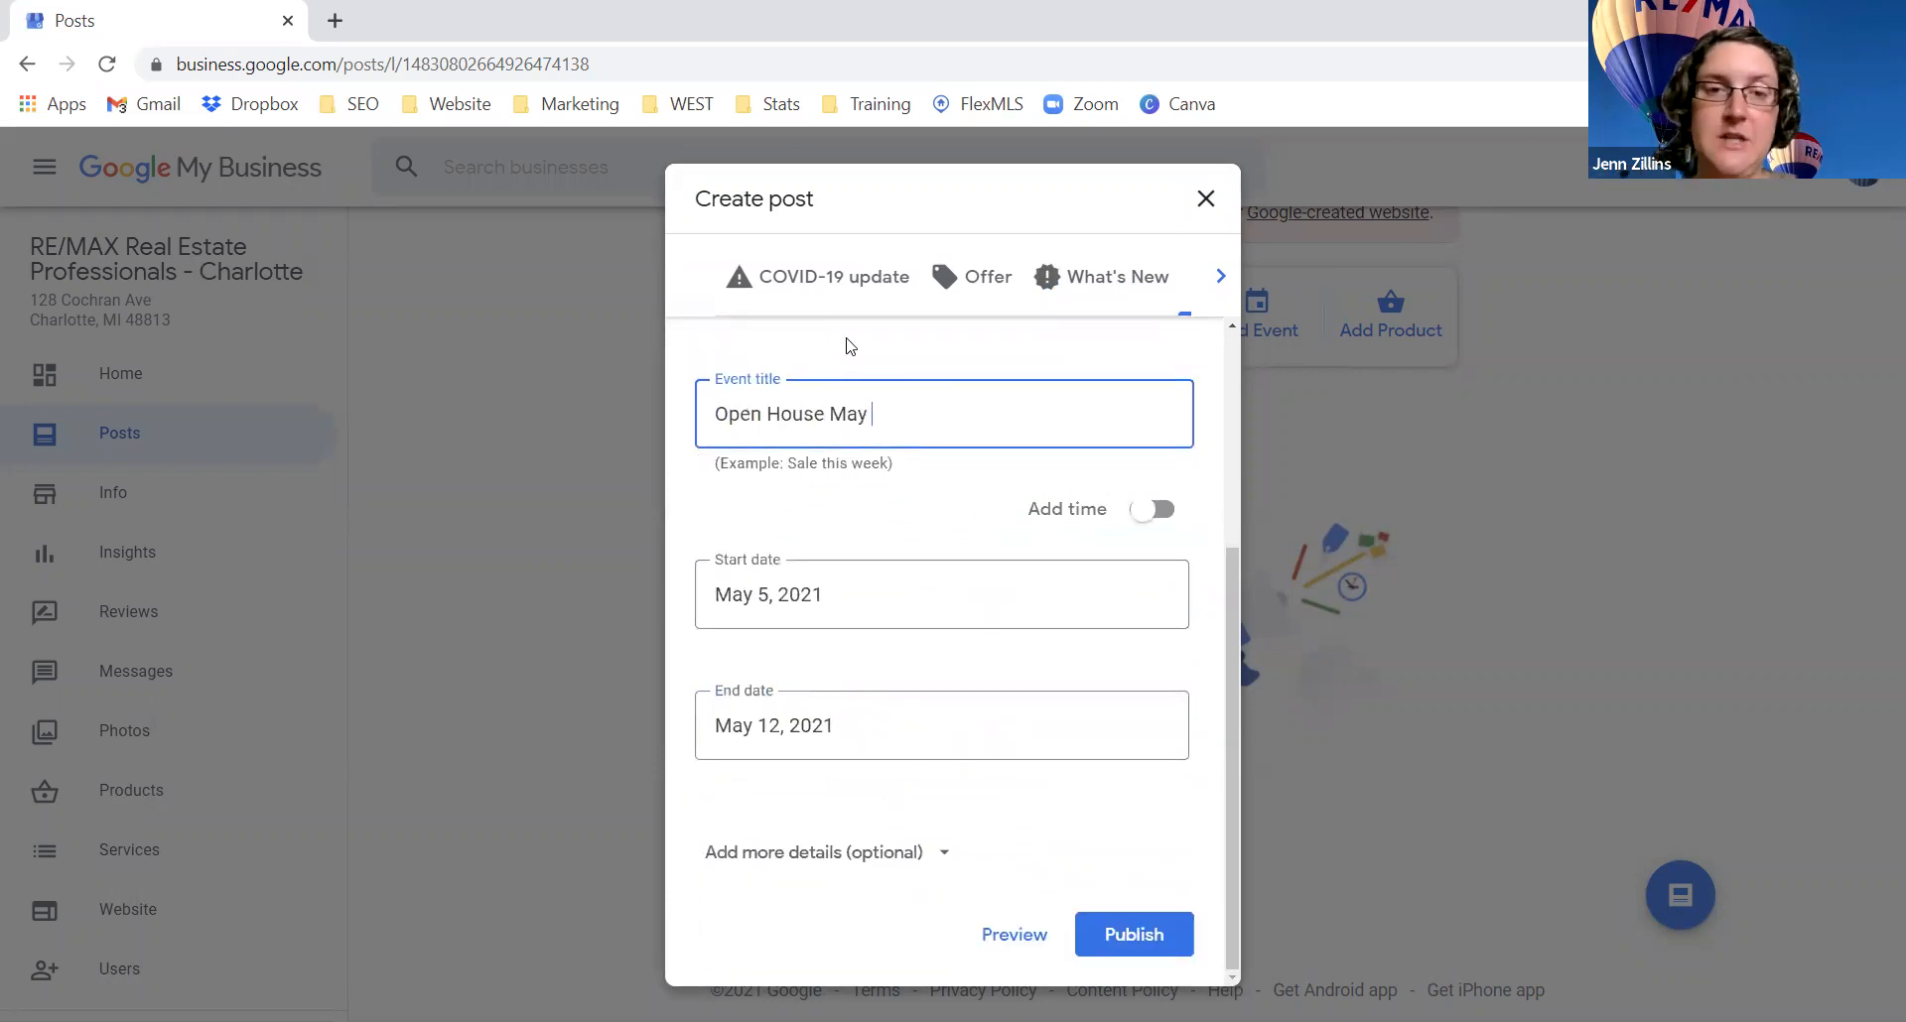
click(836, 599)
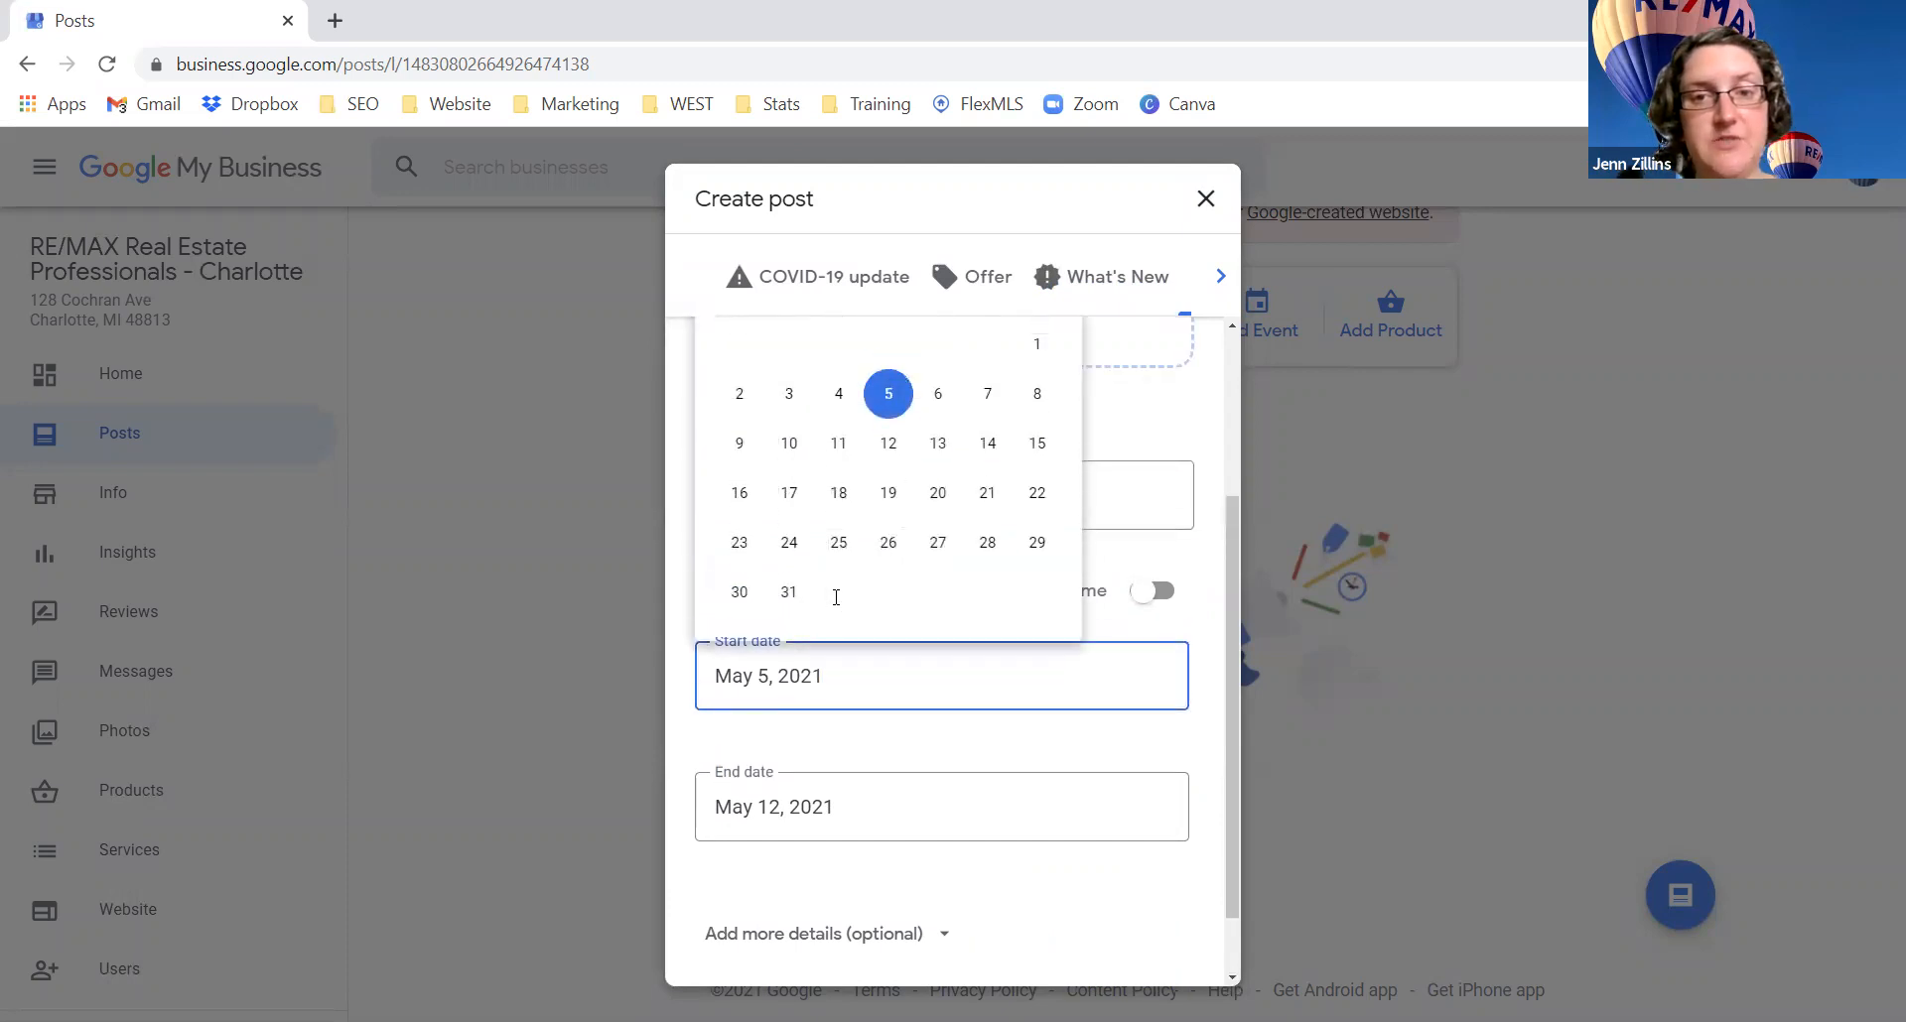
click(856, 722)
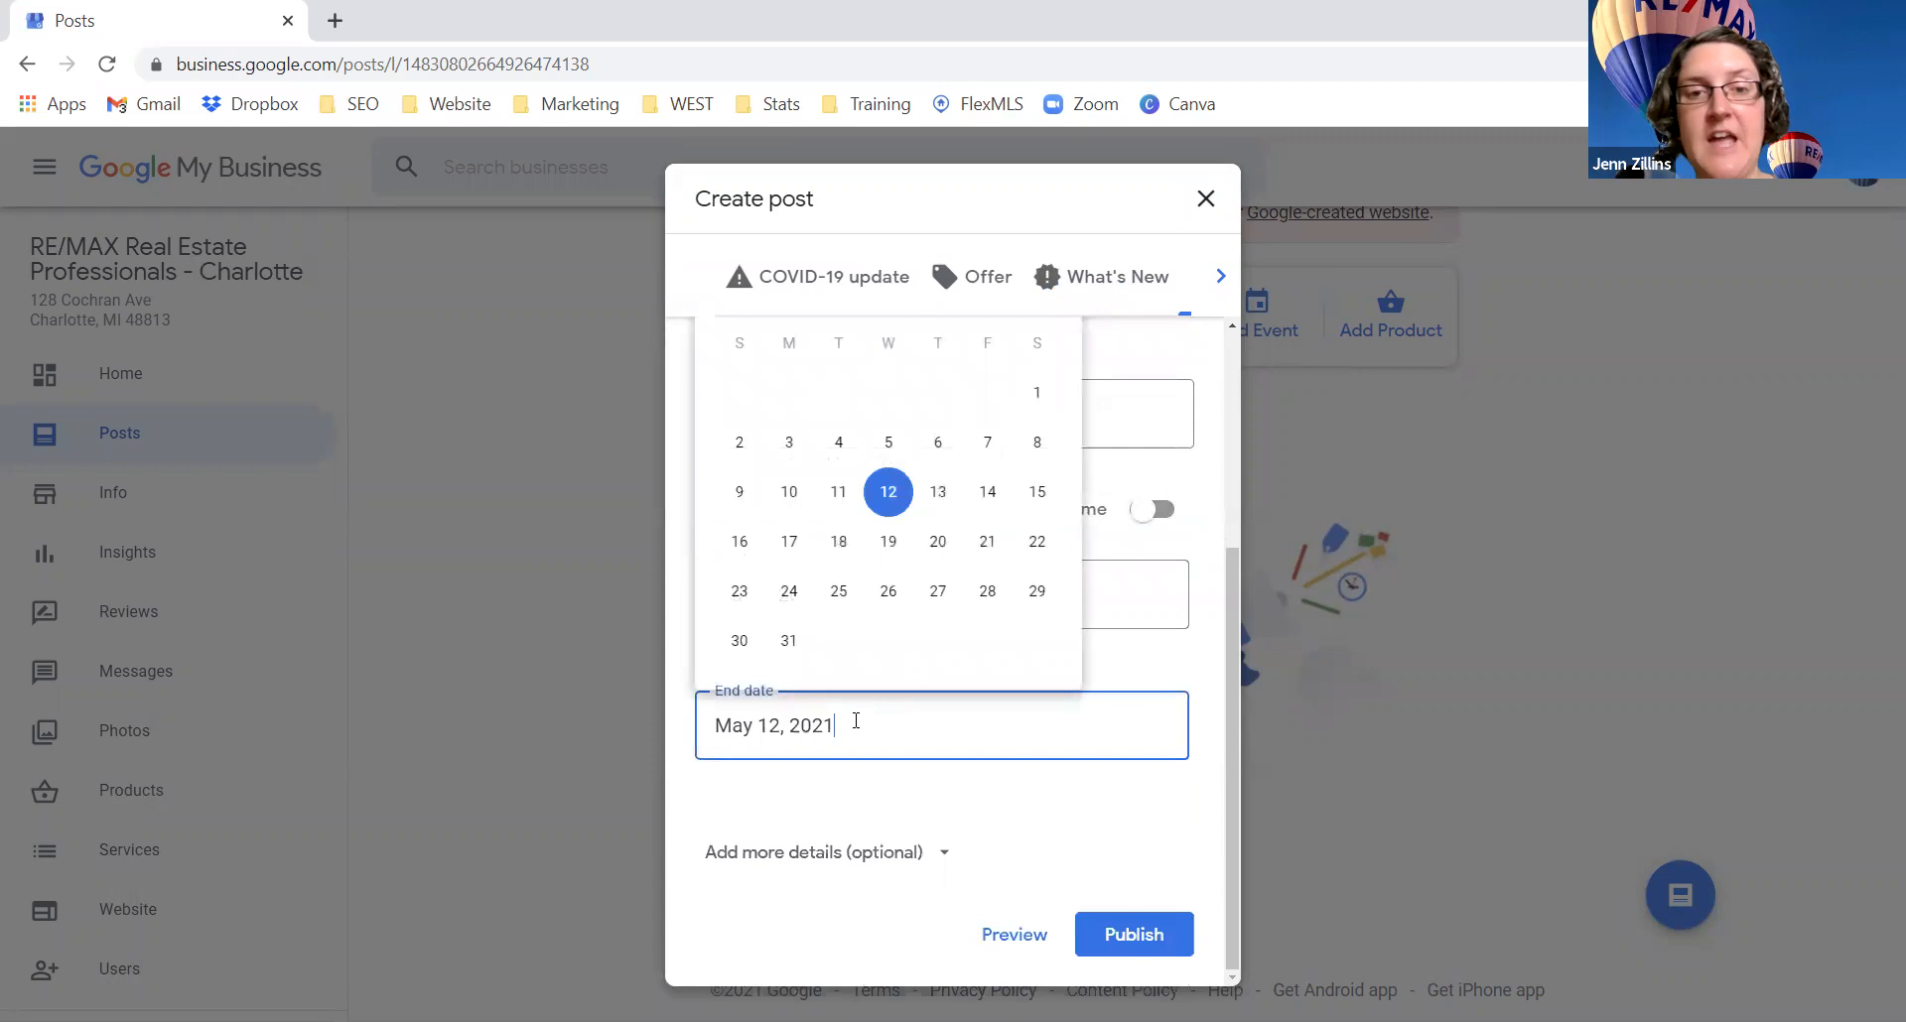
Step: Enable event times, expand and enlarge the extra details box, and leave the button as None
click(1153, 510)
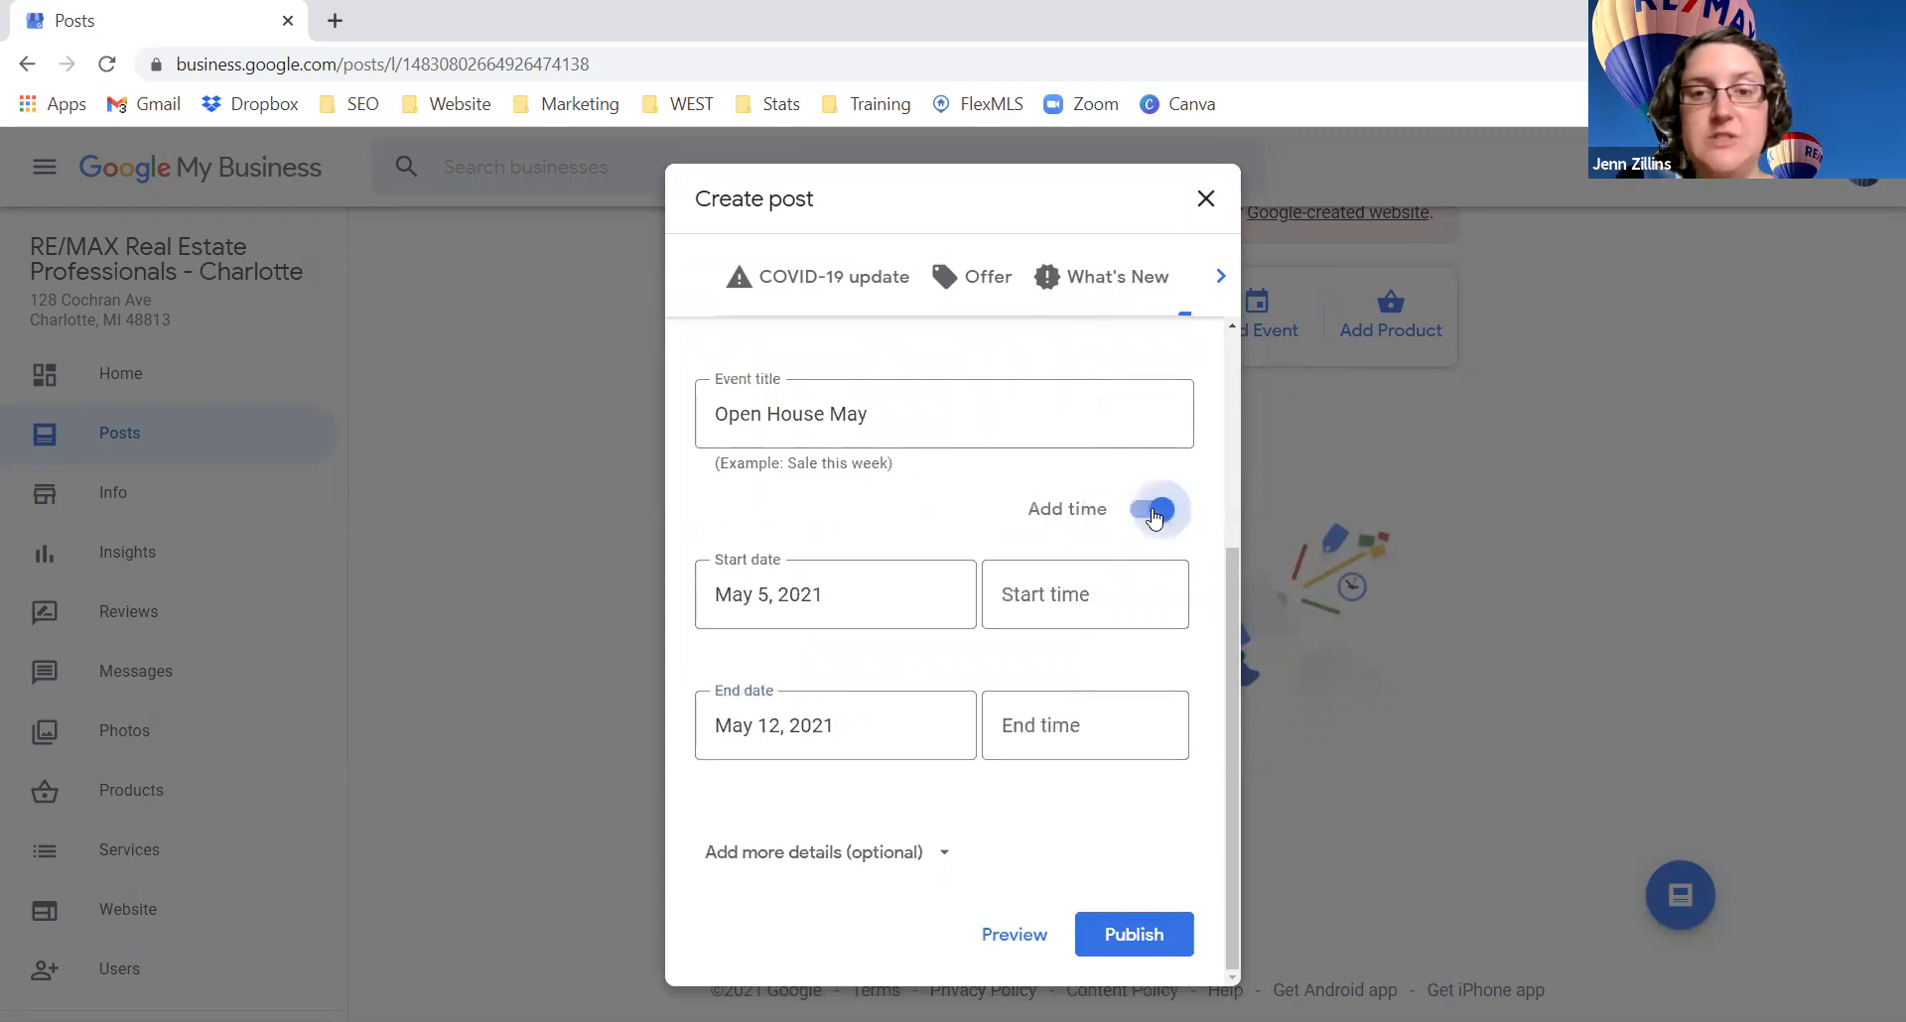
click(1117, 601)
click(1152, 509)
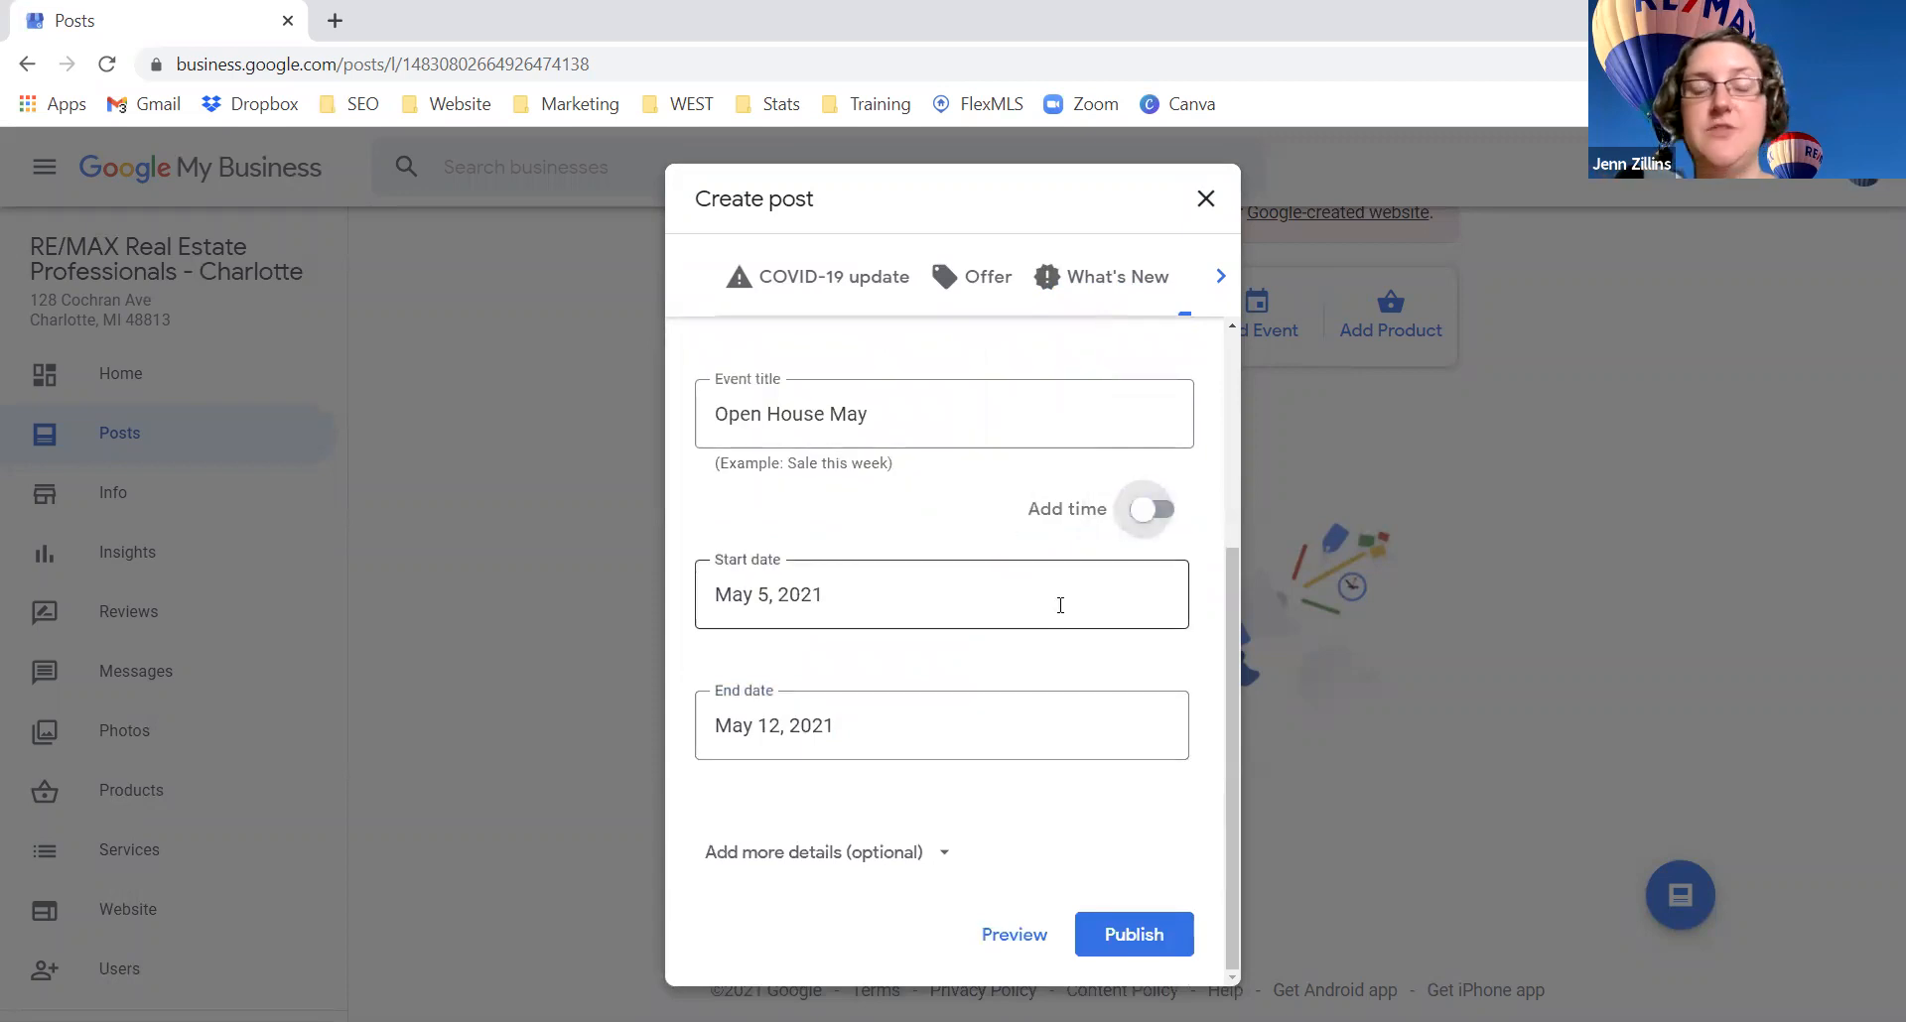
click(1146, 510)
click(892, 855)
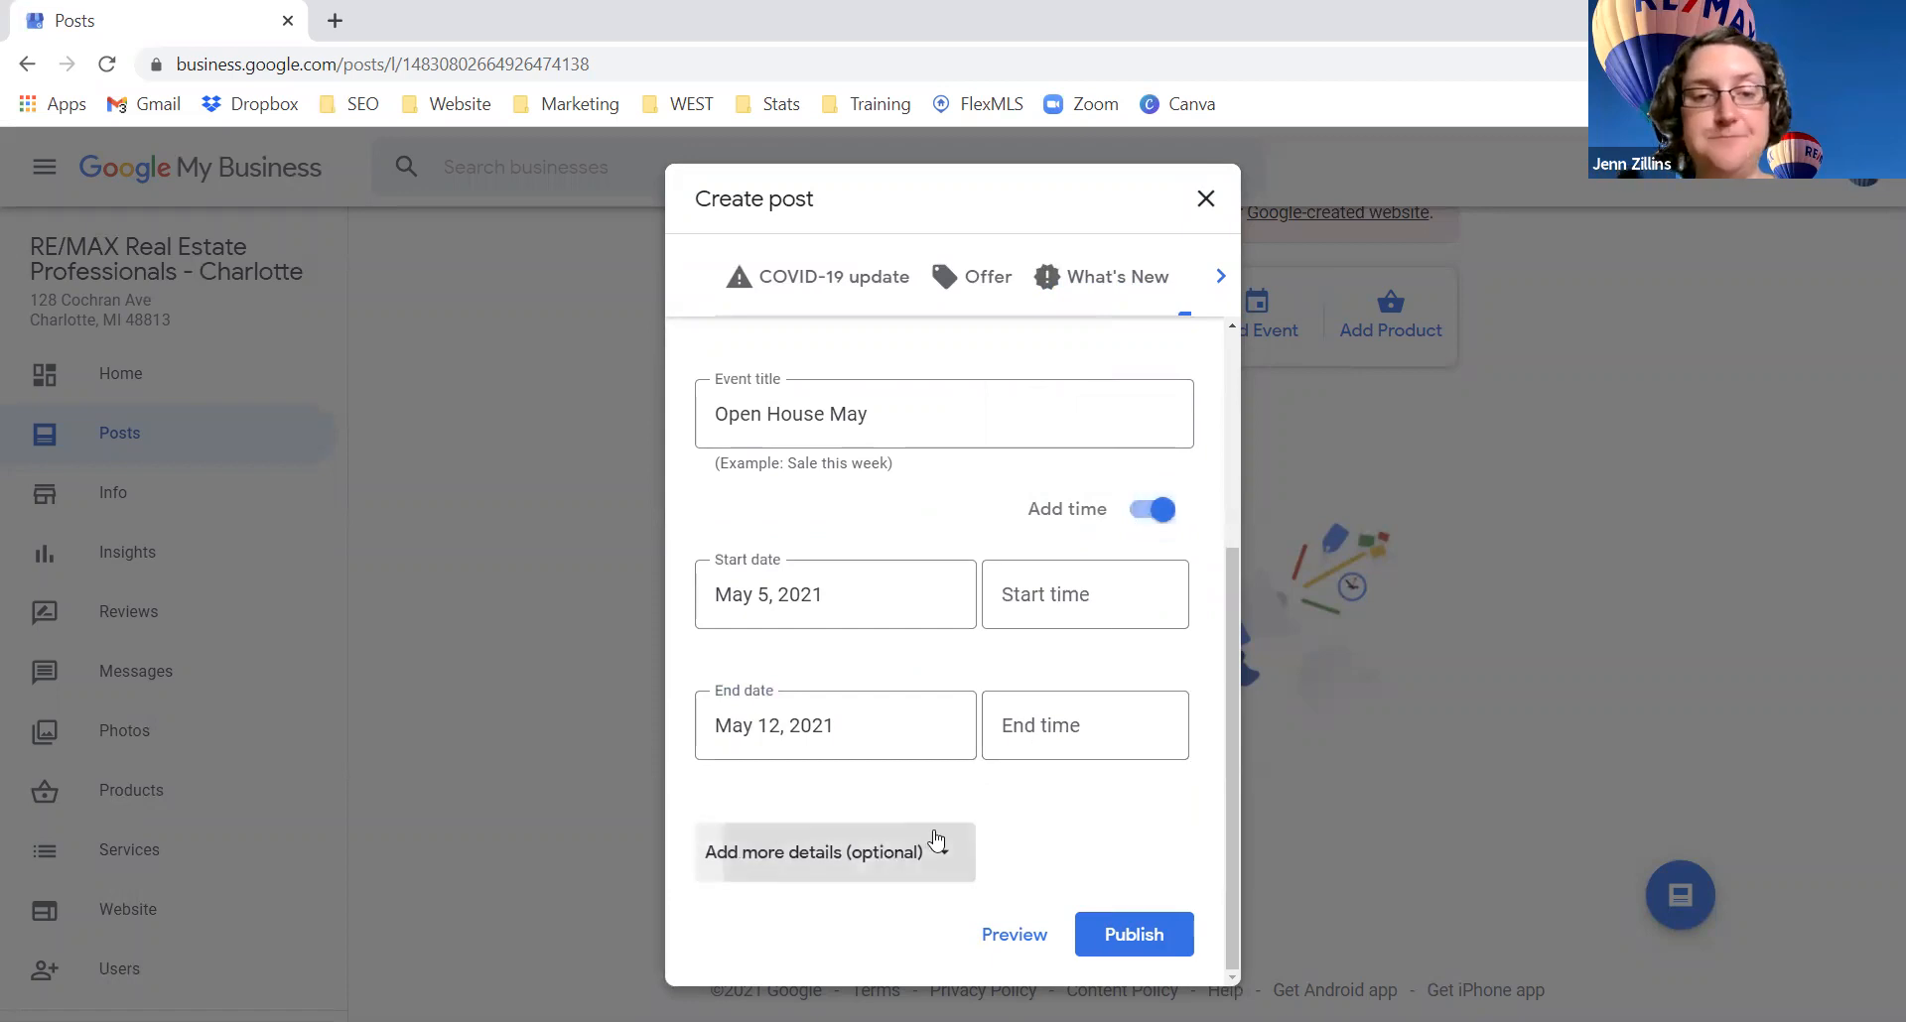
click(811, 620)
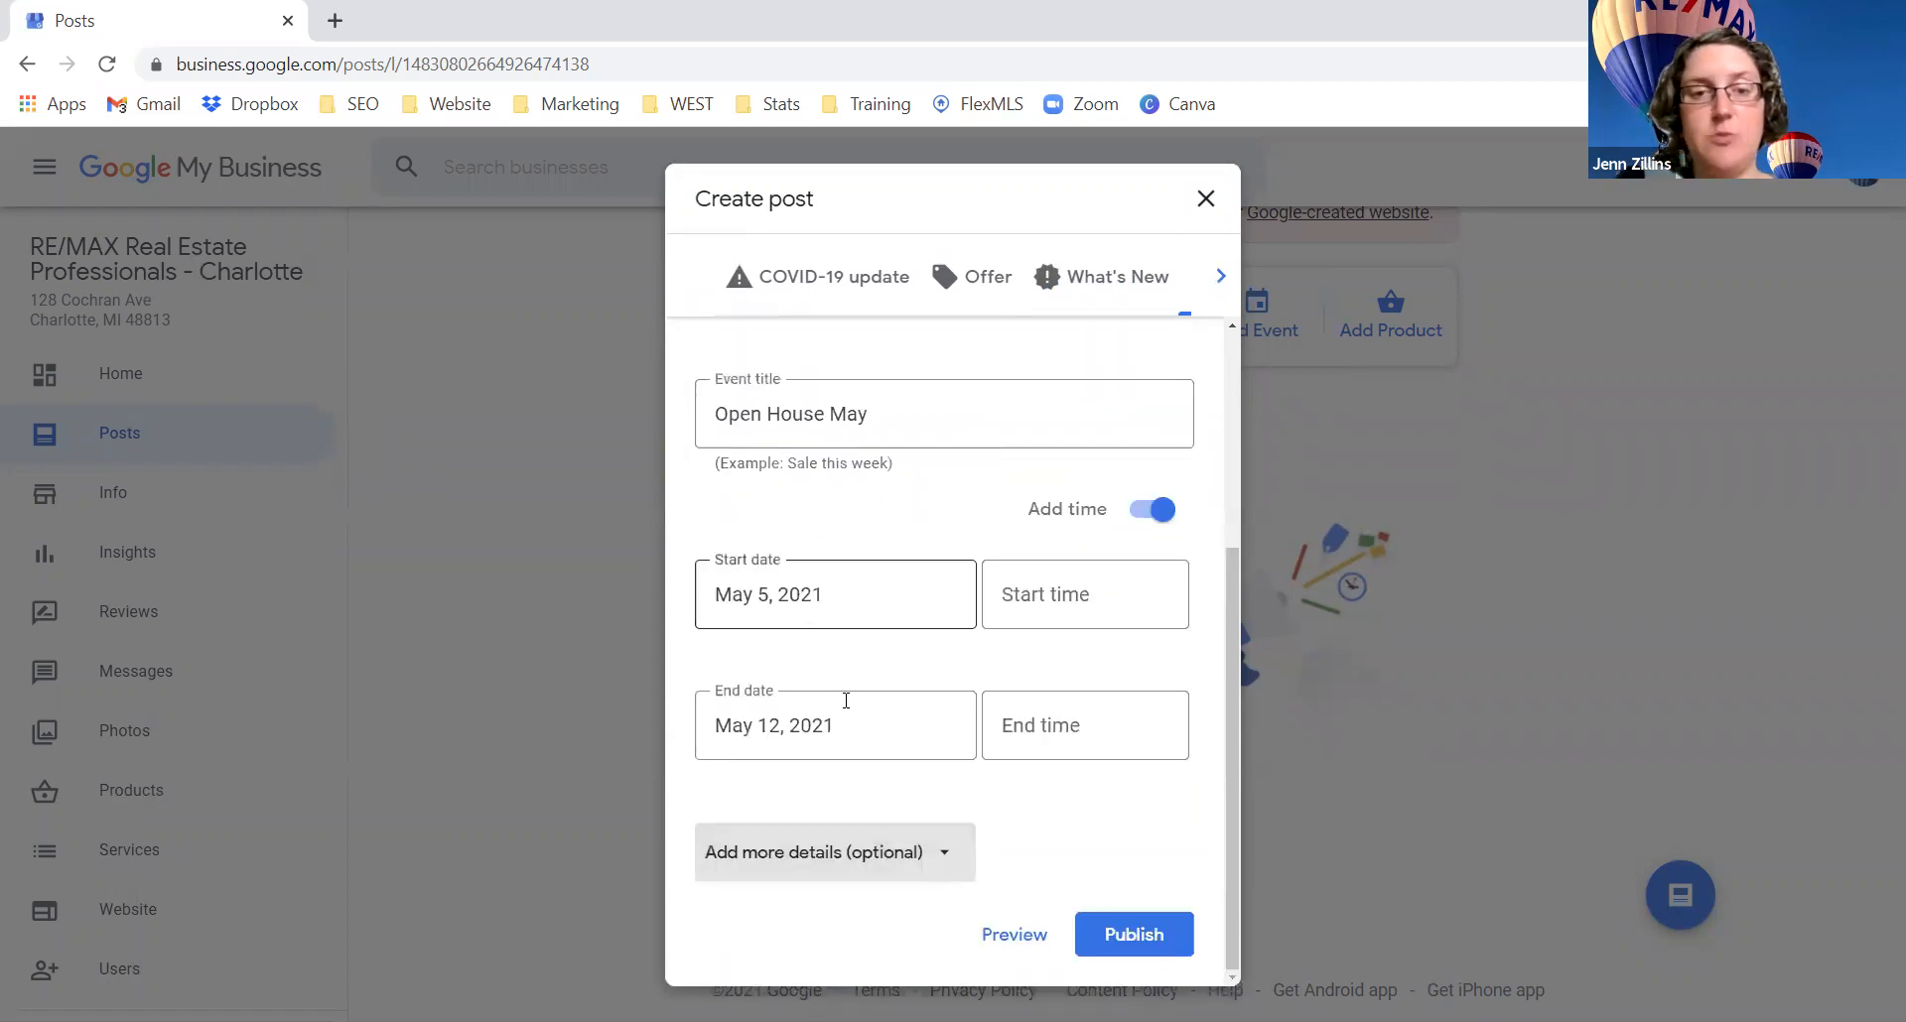
click(851, 844)
click(867, 695)
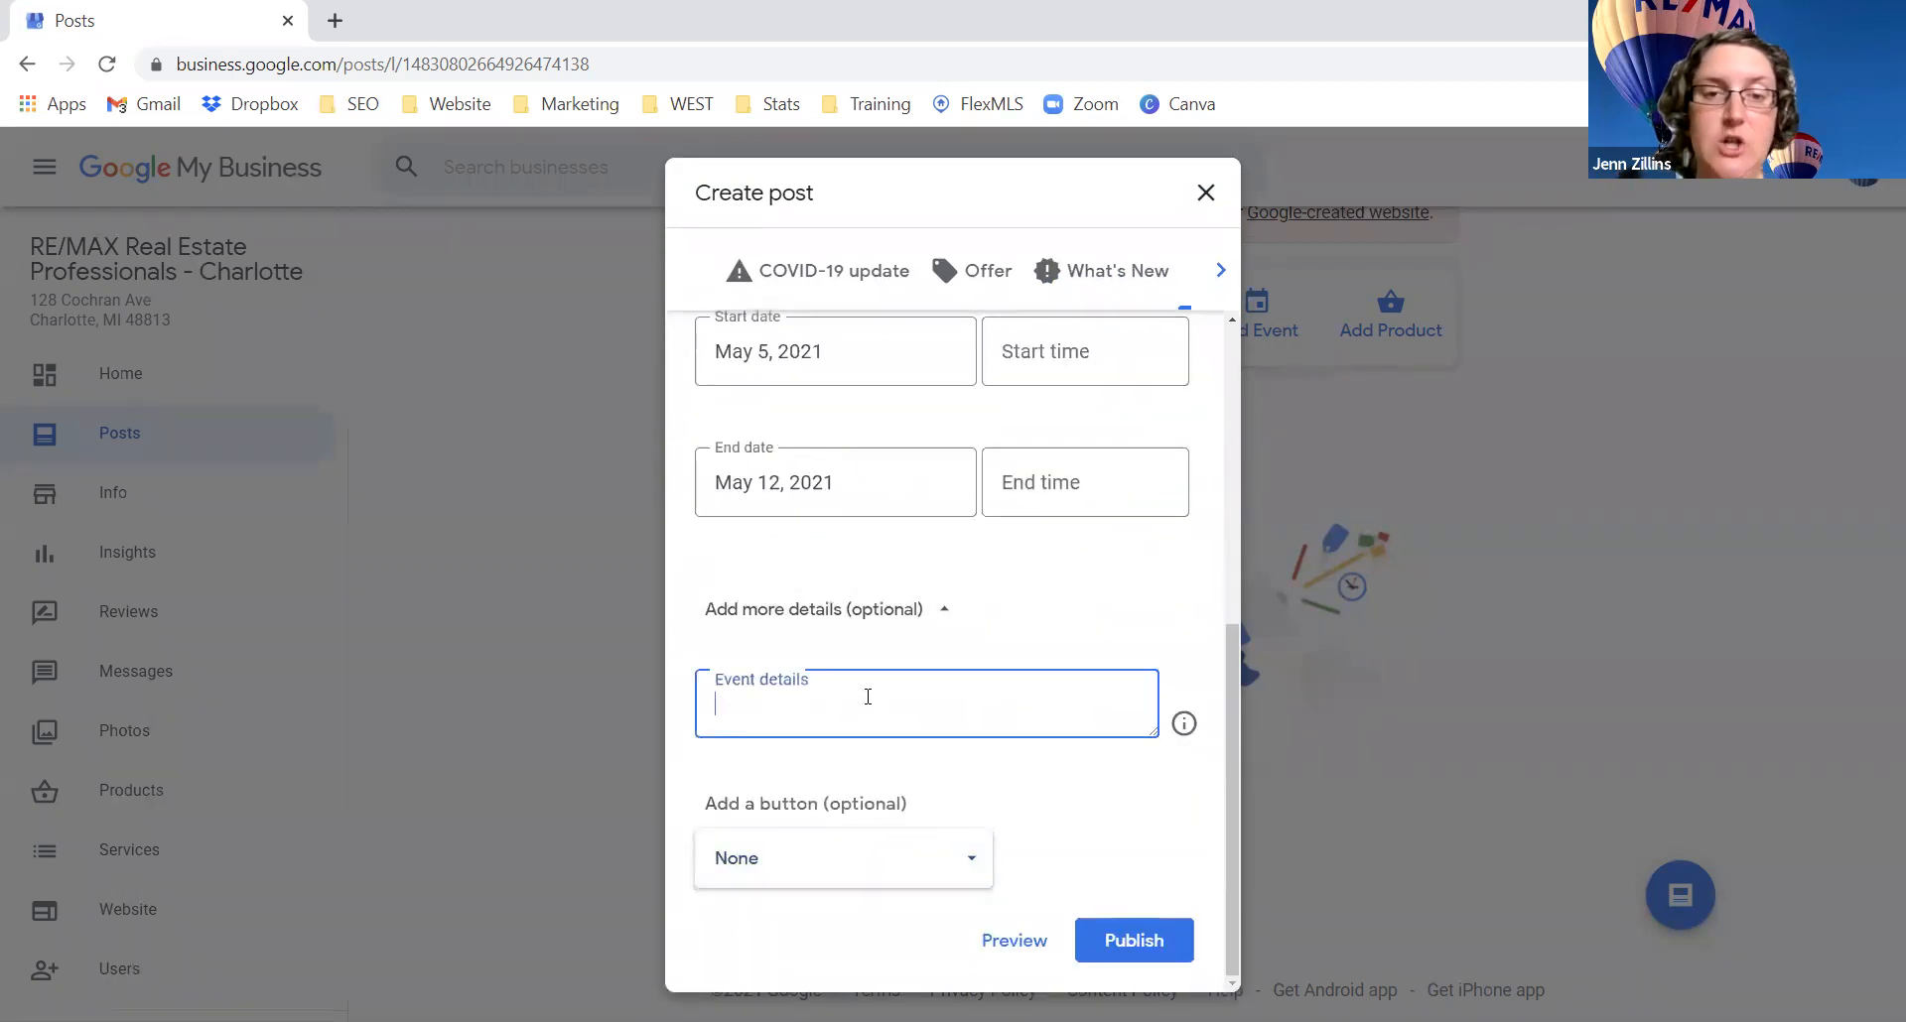
drag(1153, 734, 1169, 851)
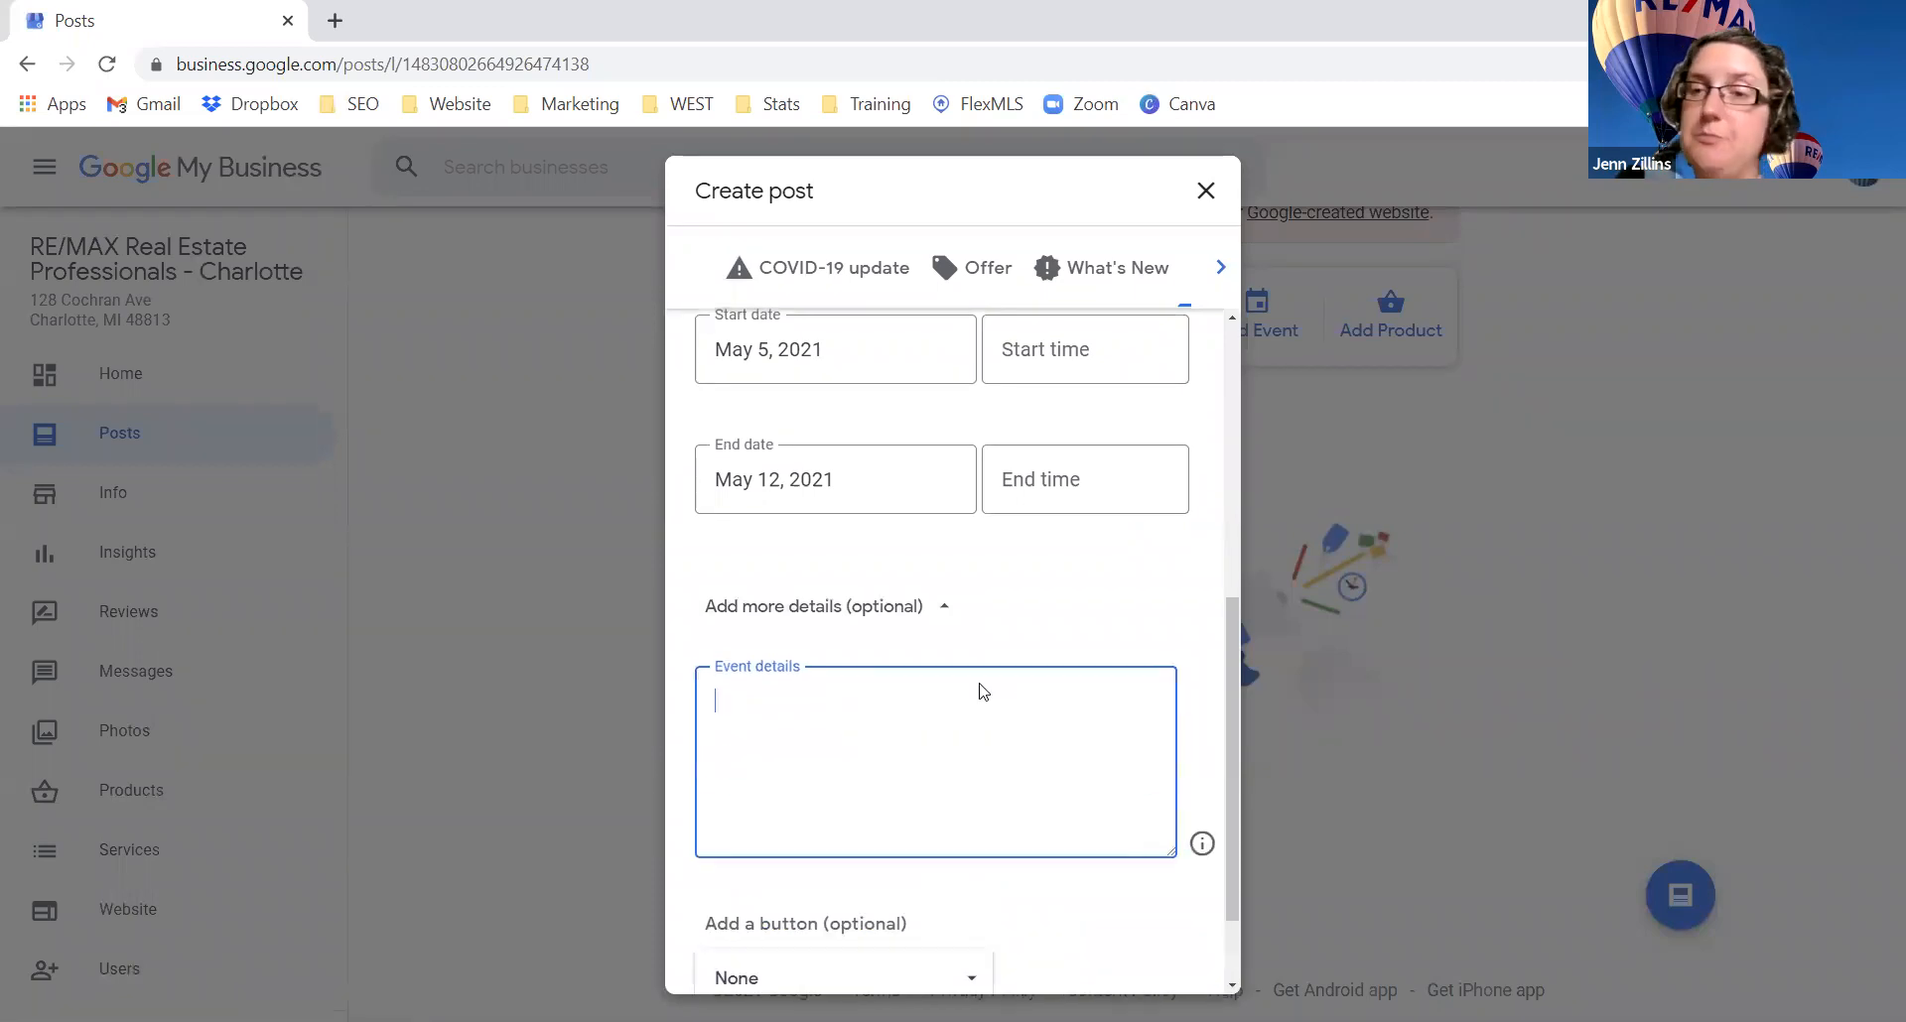
scroll(839, 600, down, 1)
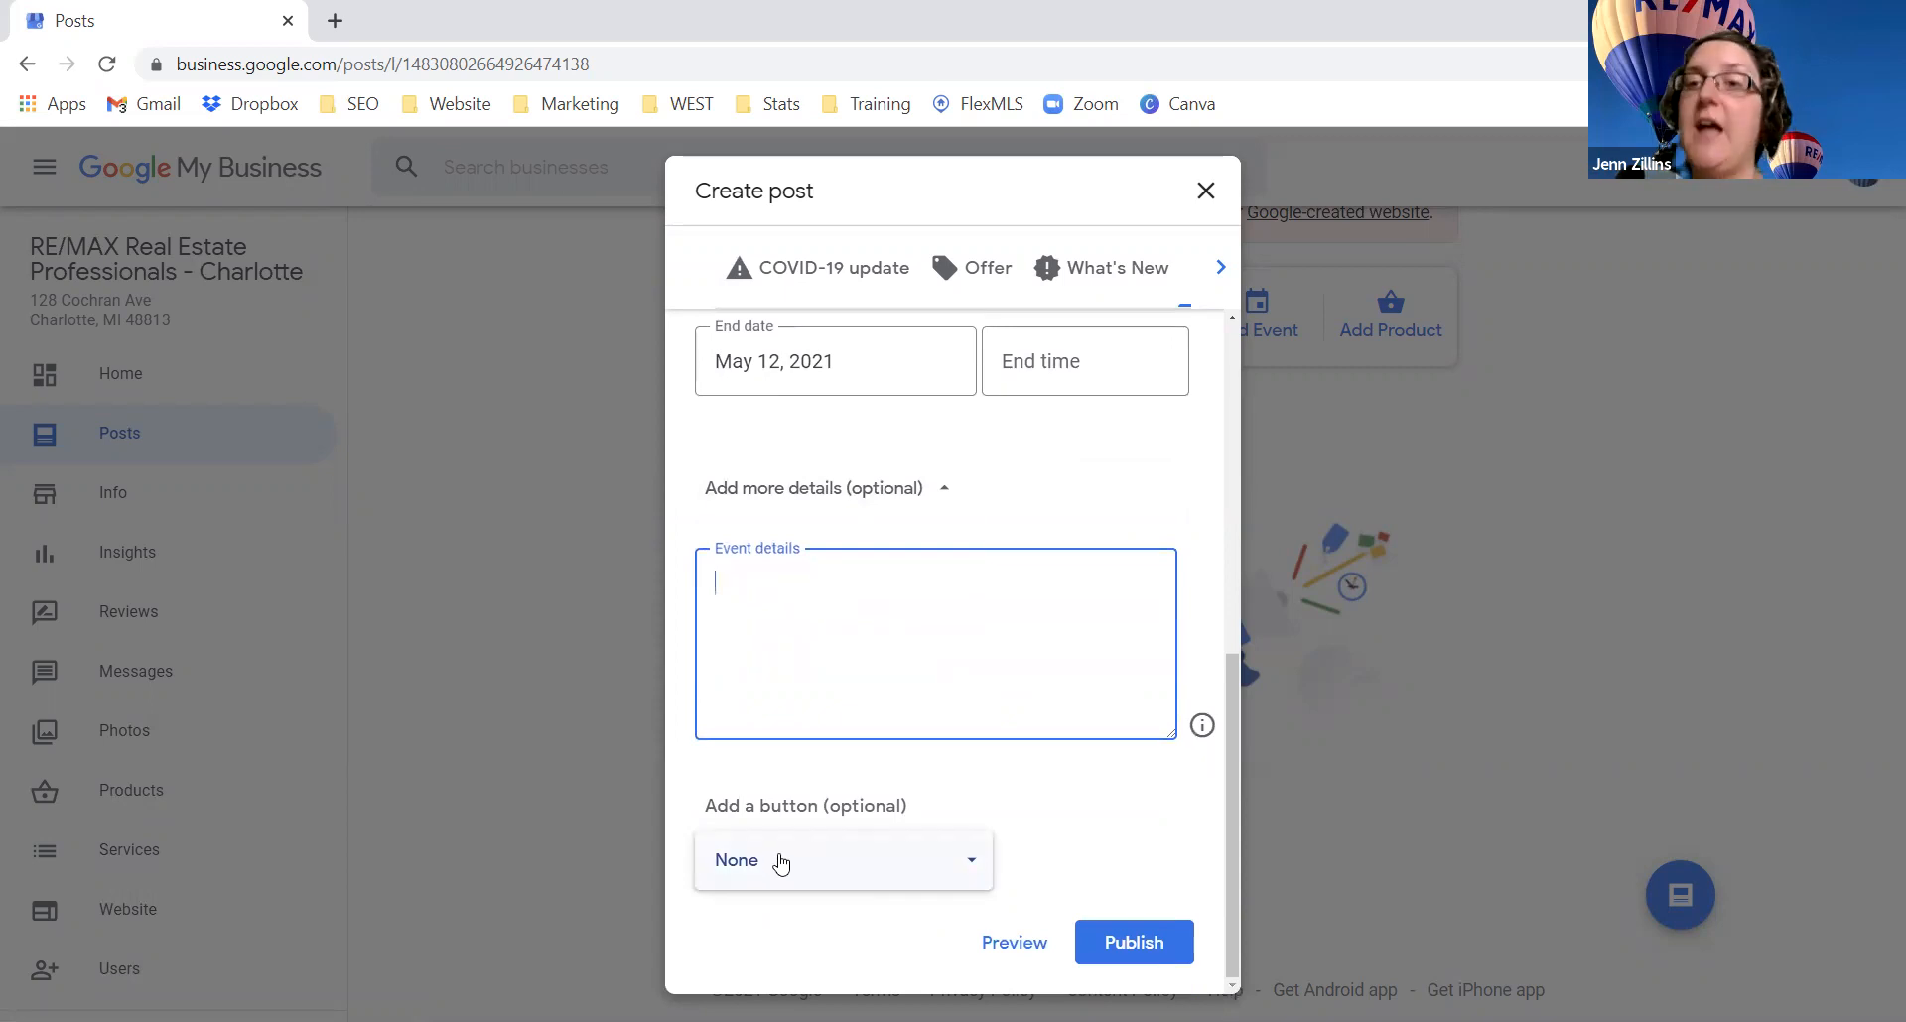
click(781, 862)
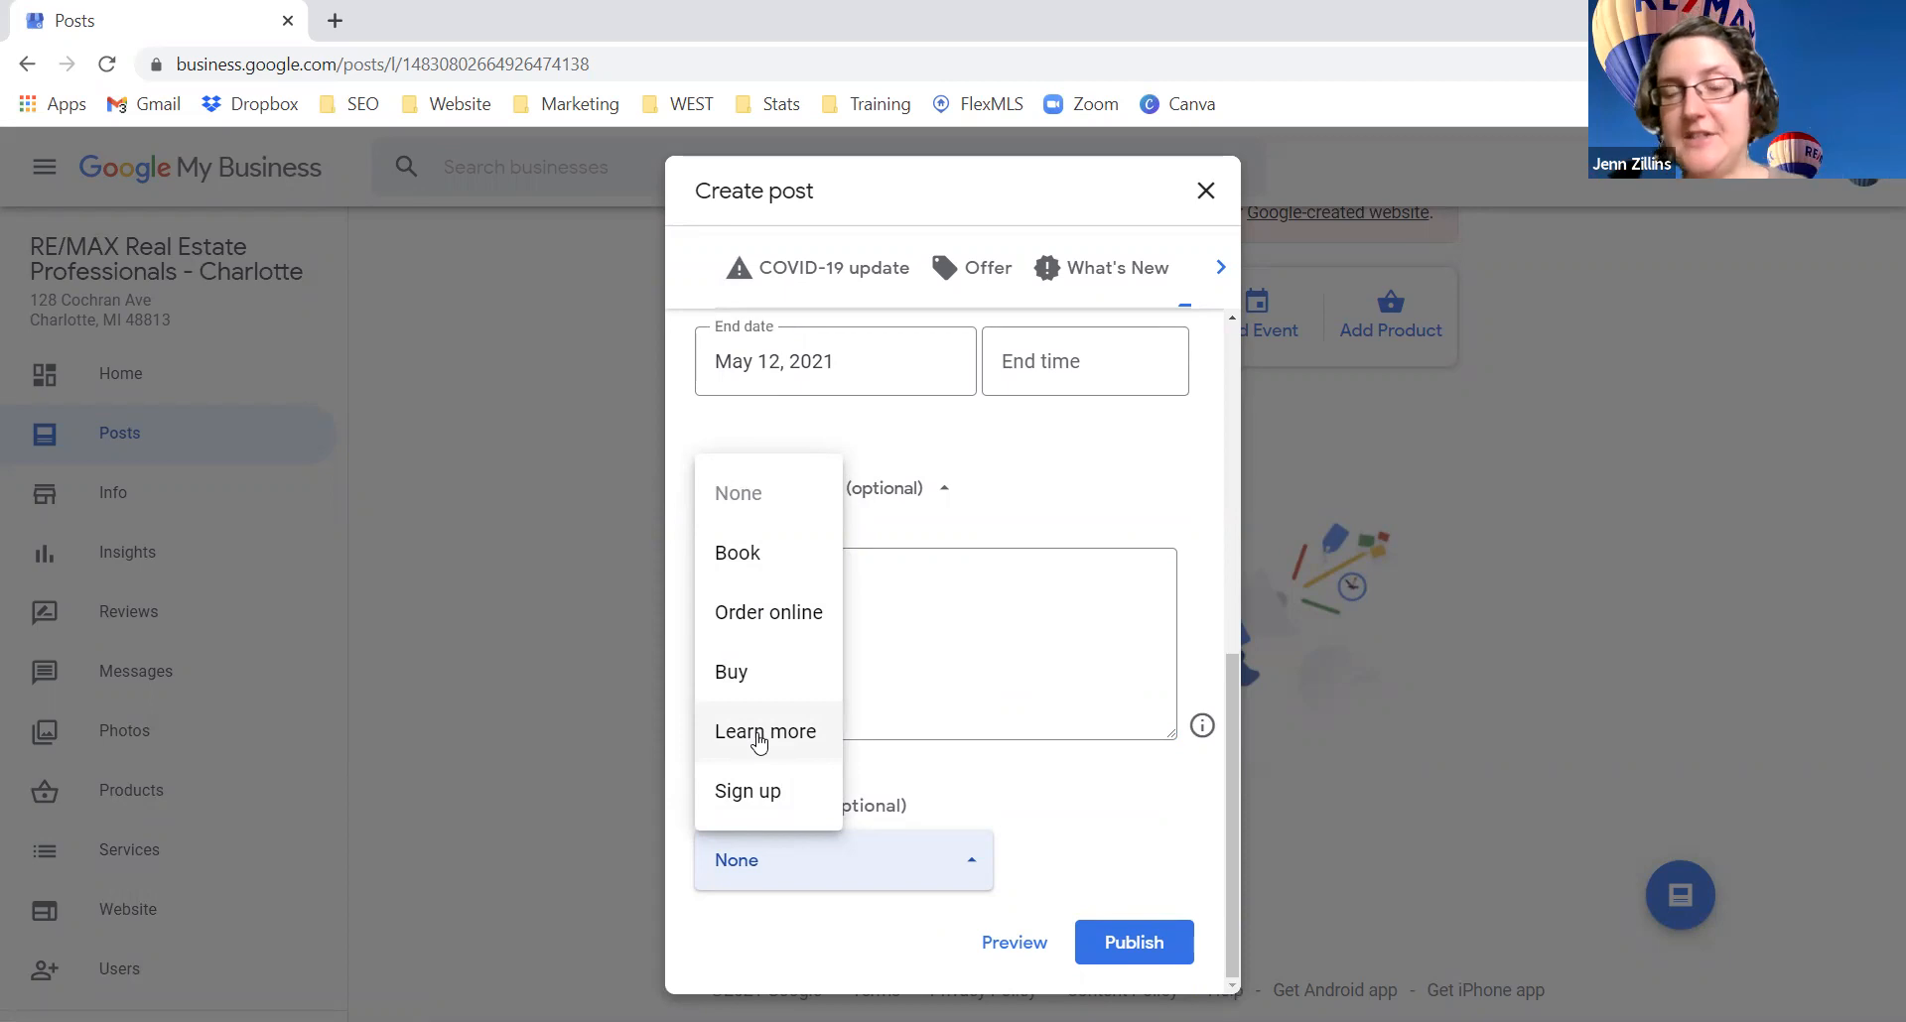
click(1122, 833)
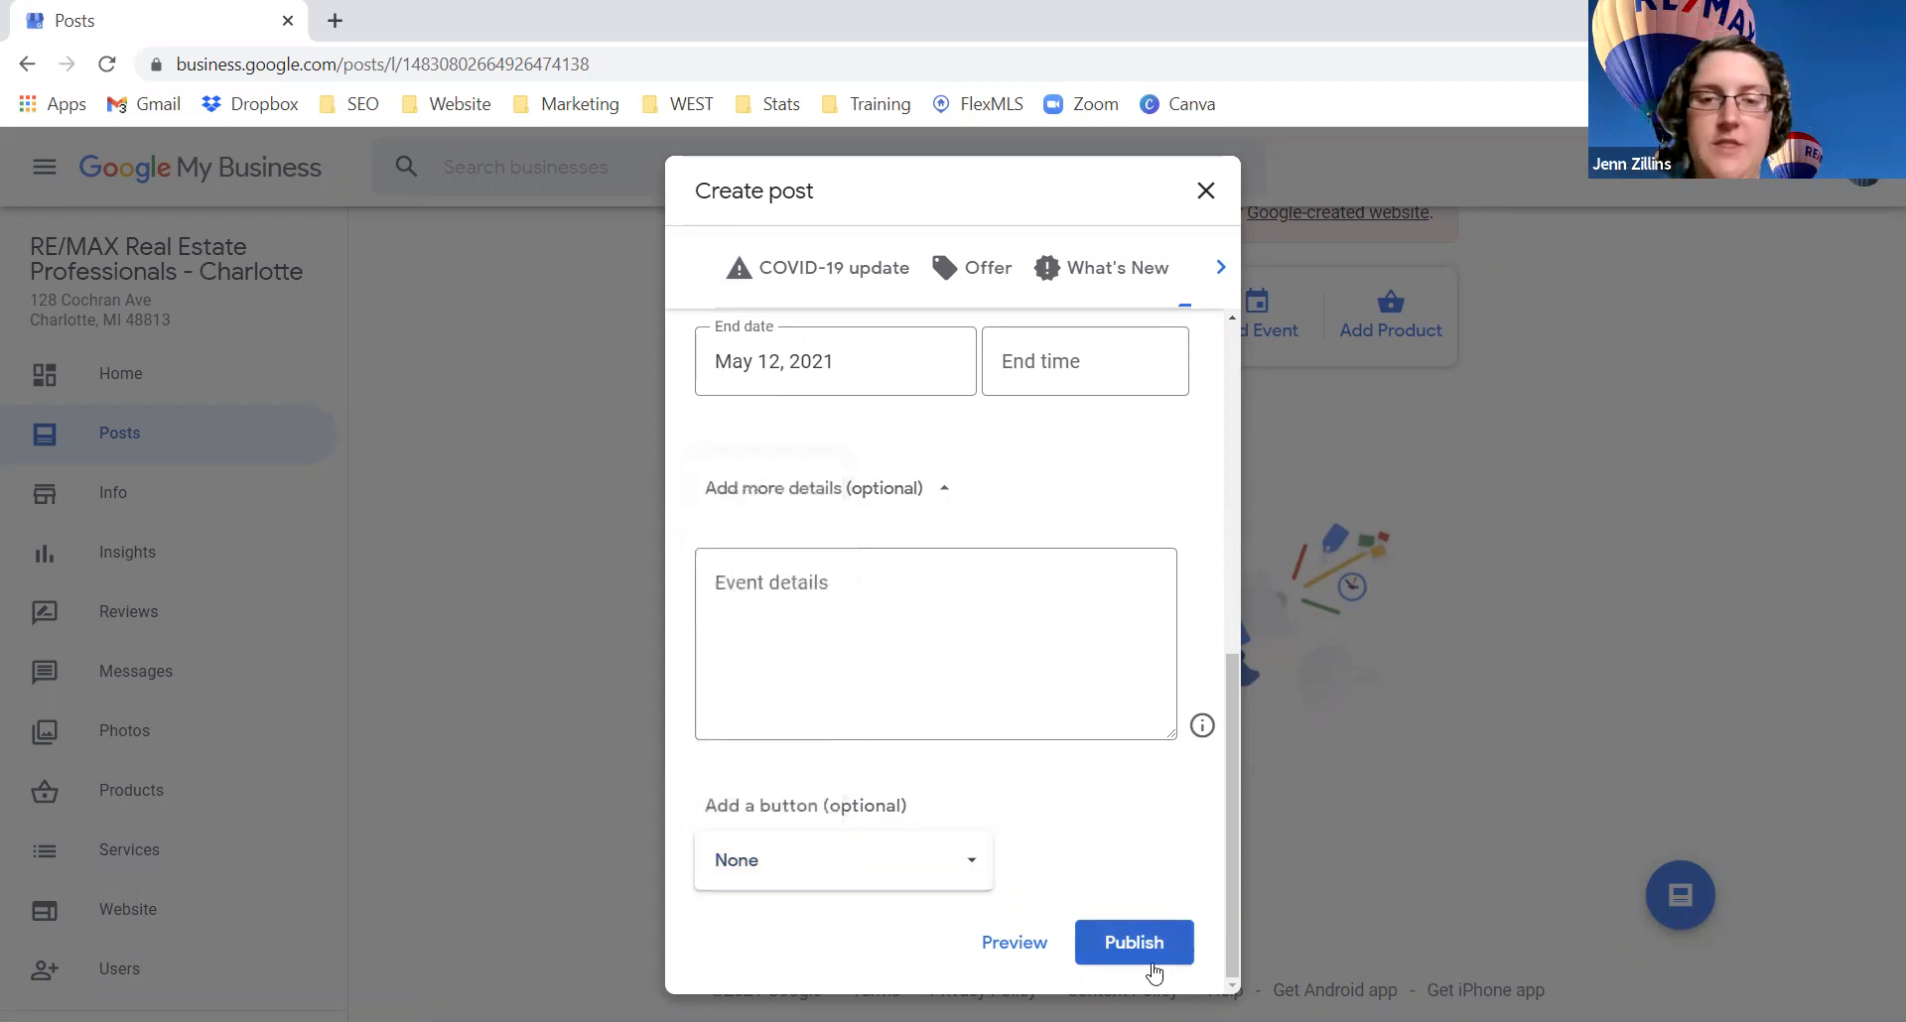
click(1205, 192)
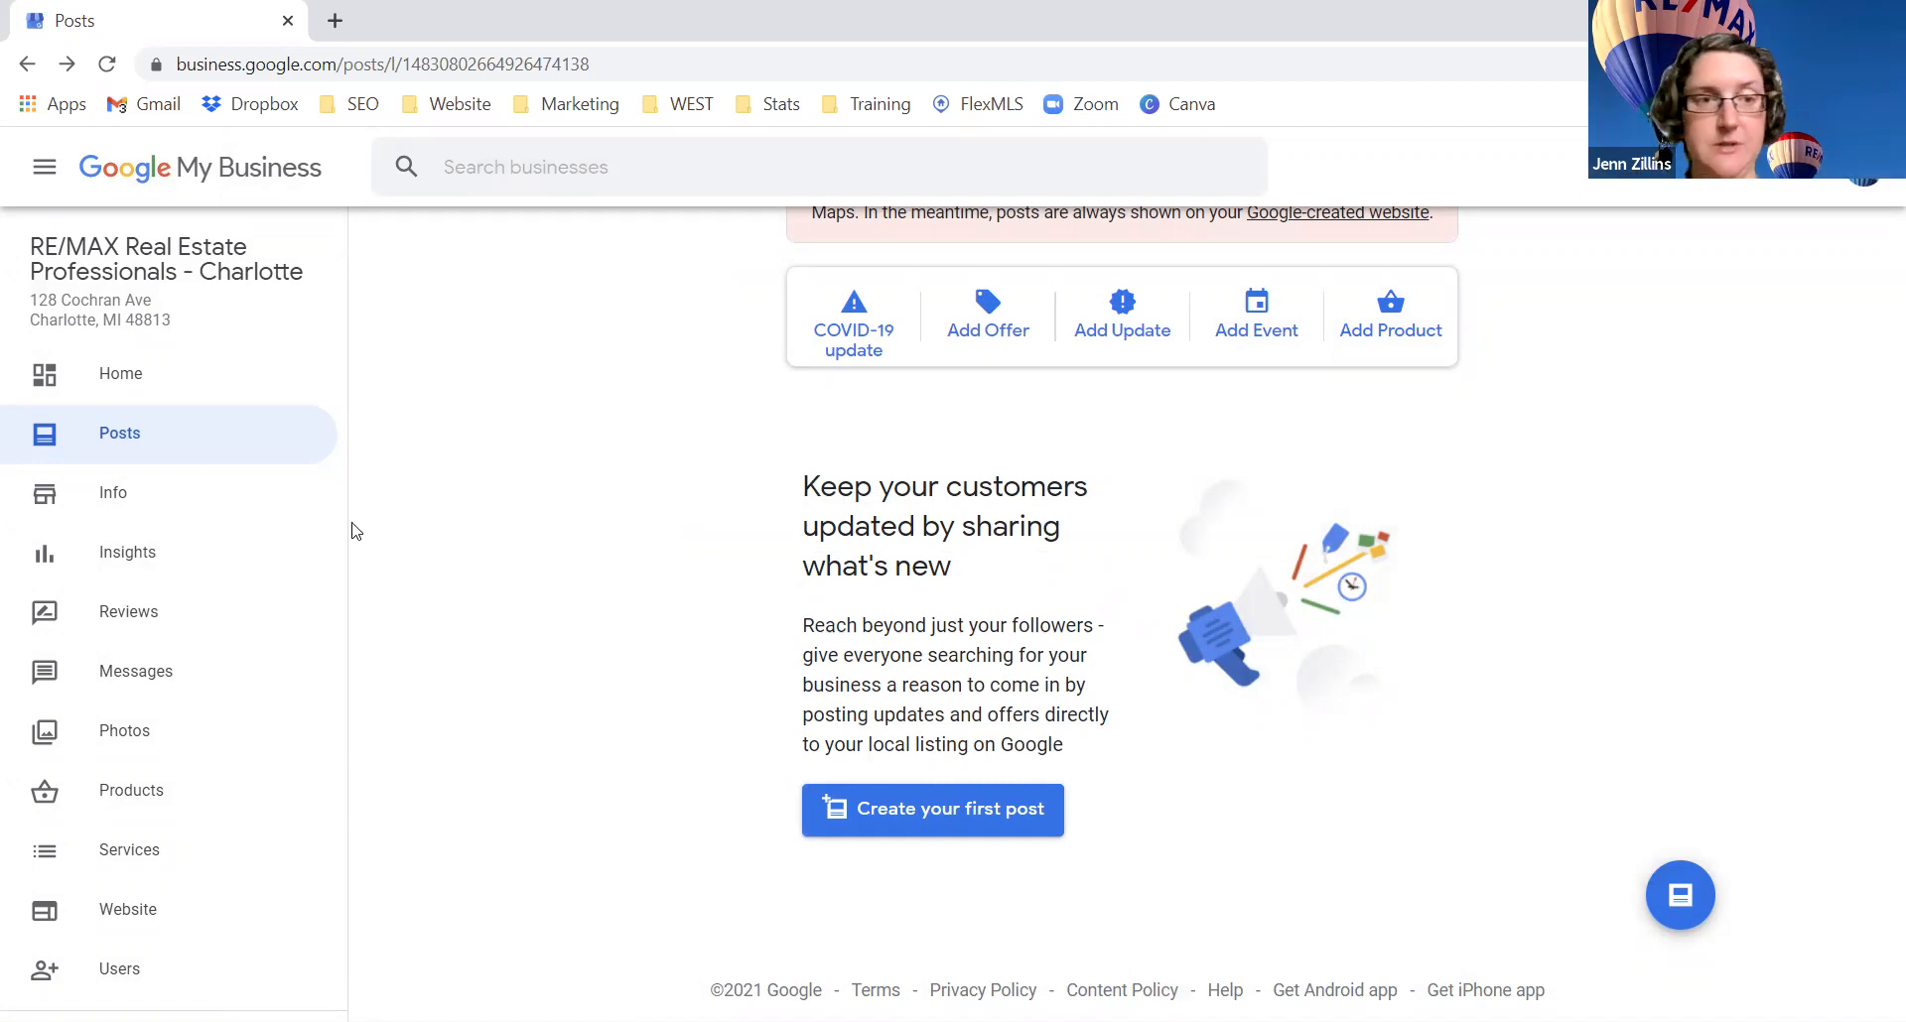
click(121, 501)
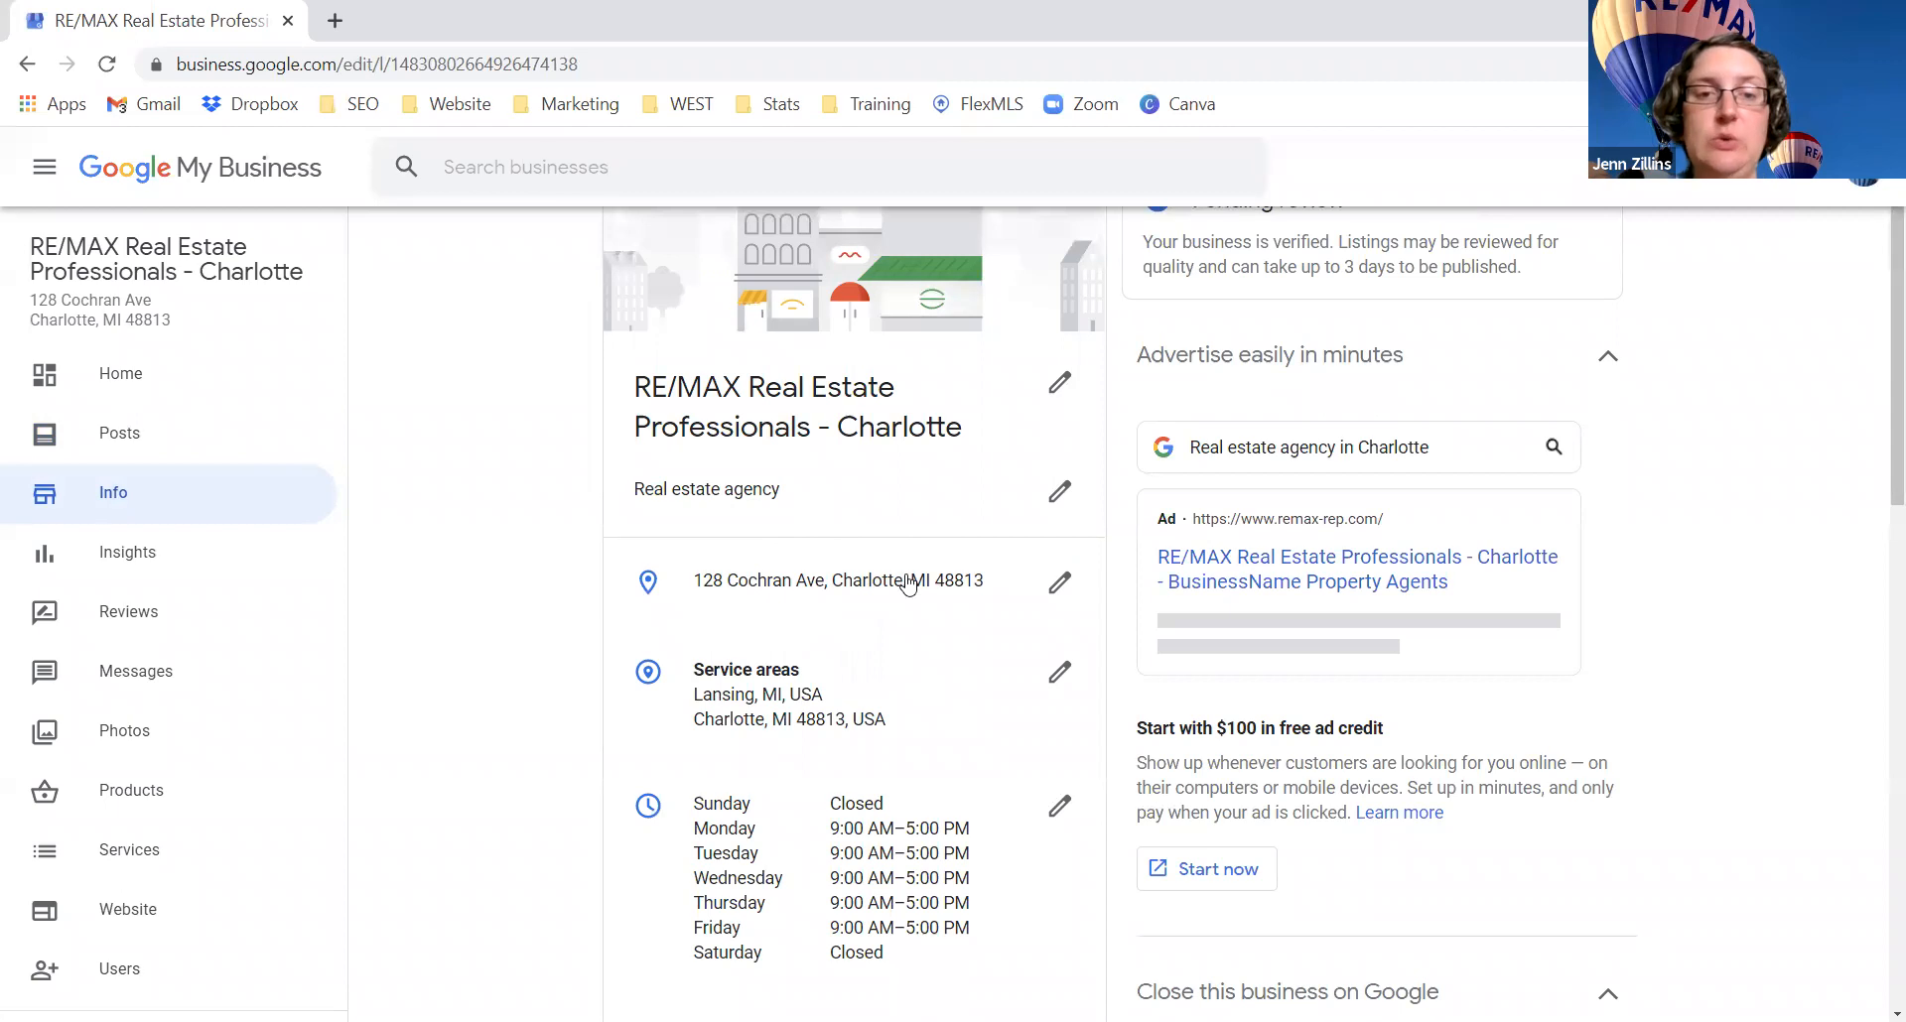
scroll(908, 584, down, 1)
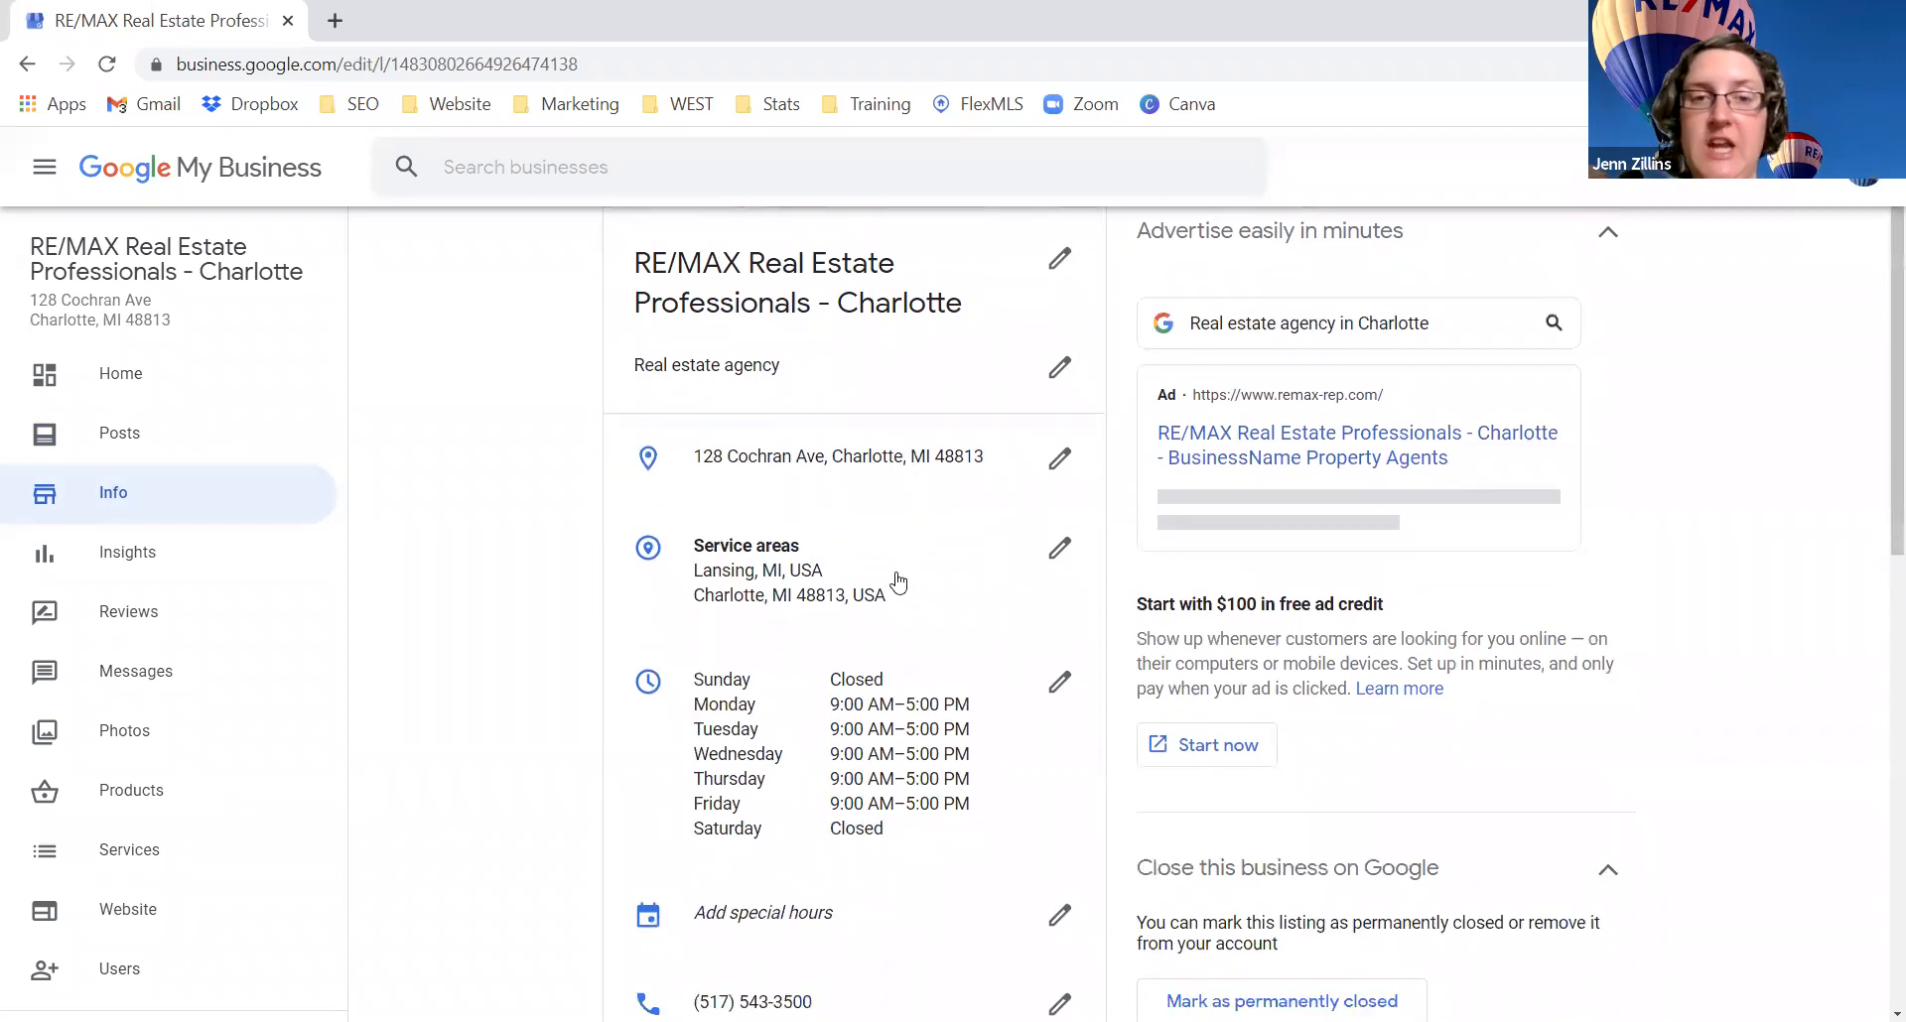
click(1061, 552)
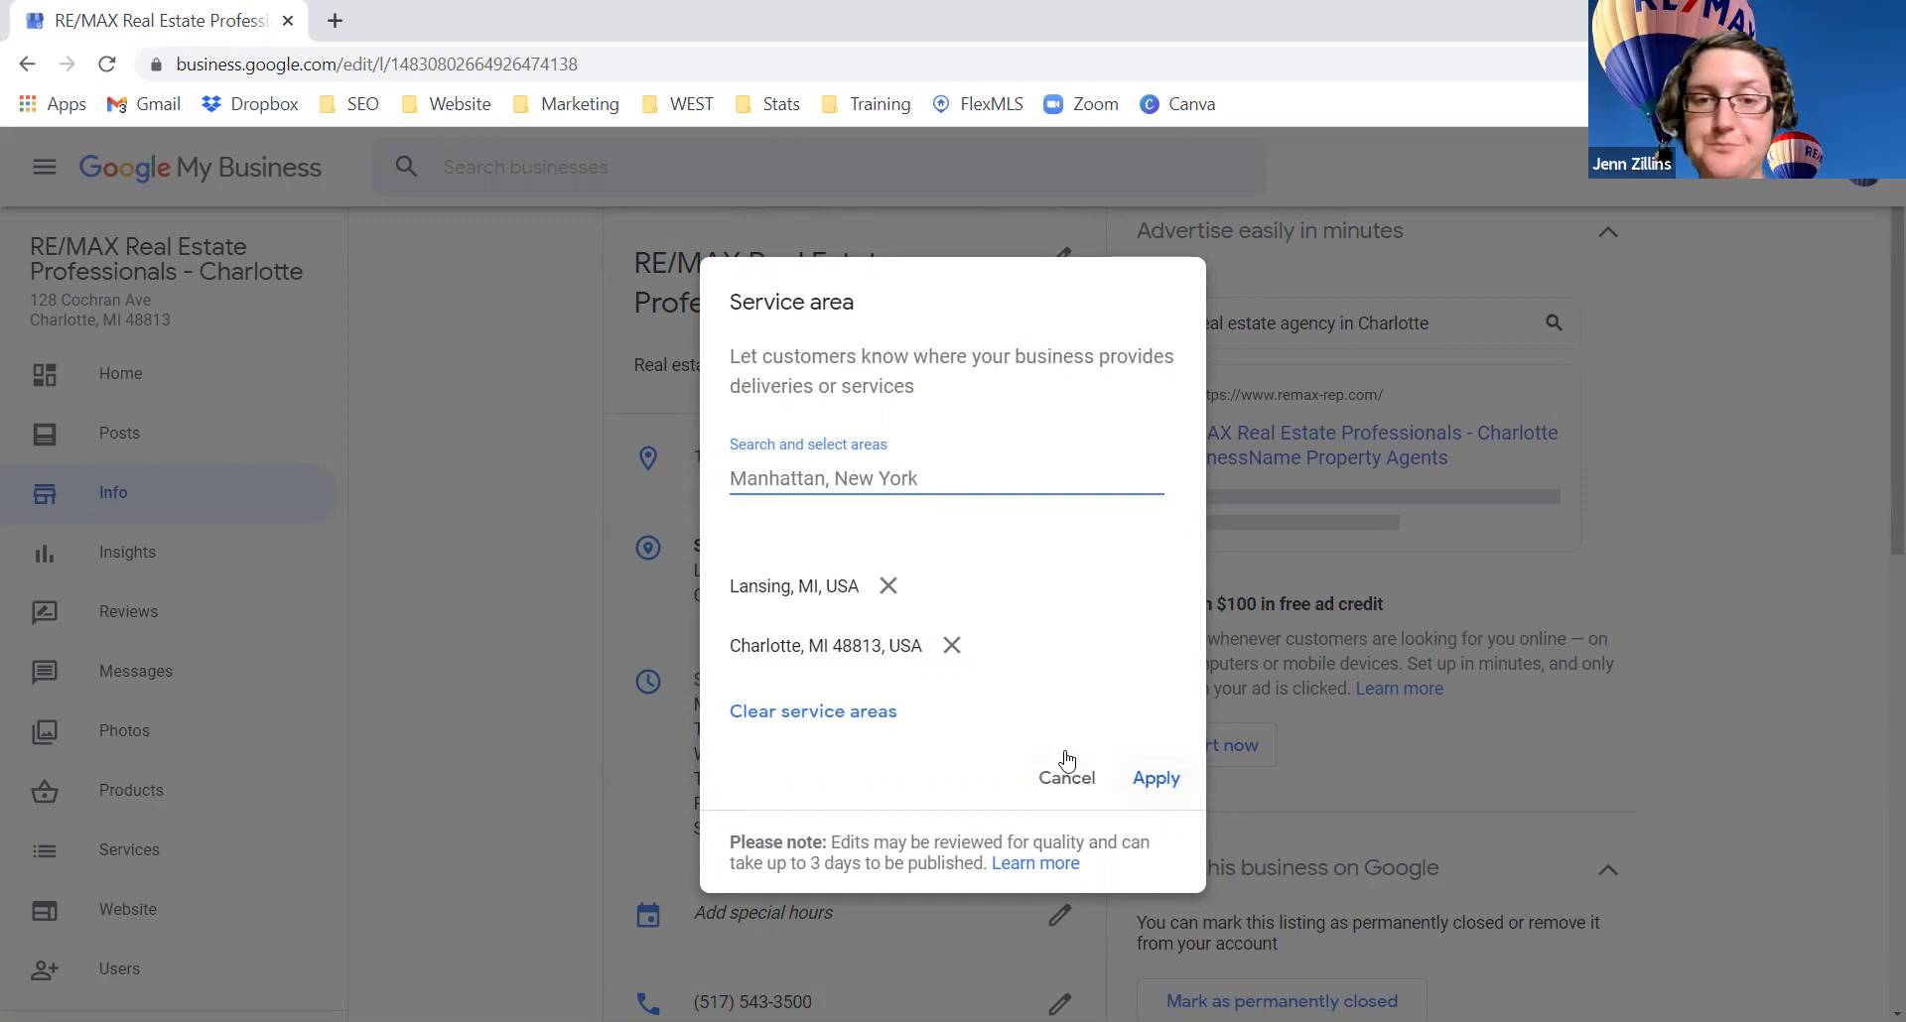
click(1142, 784)
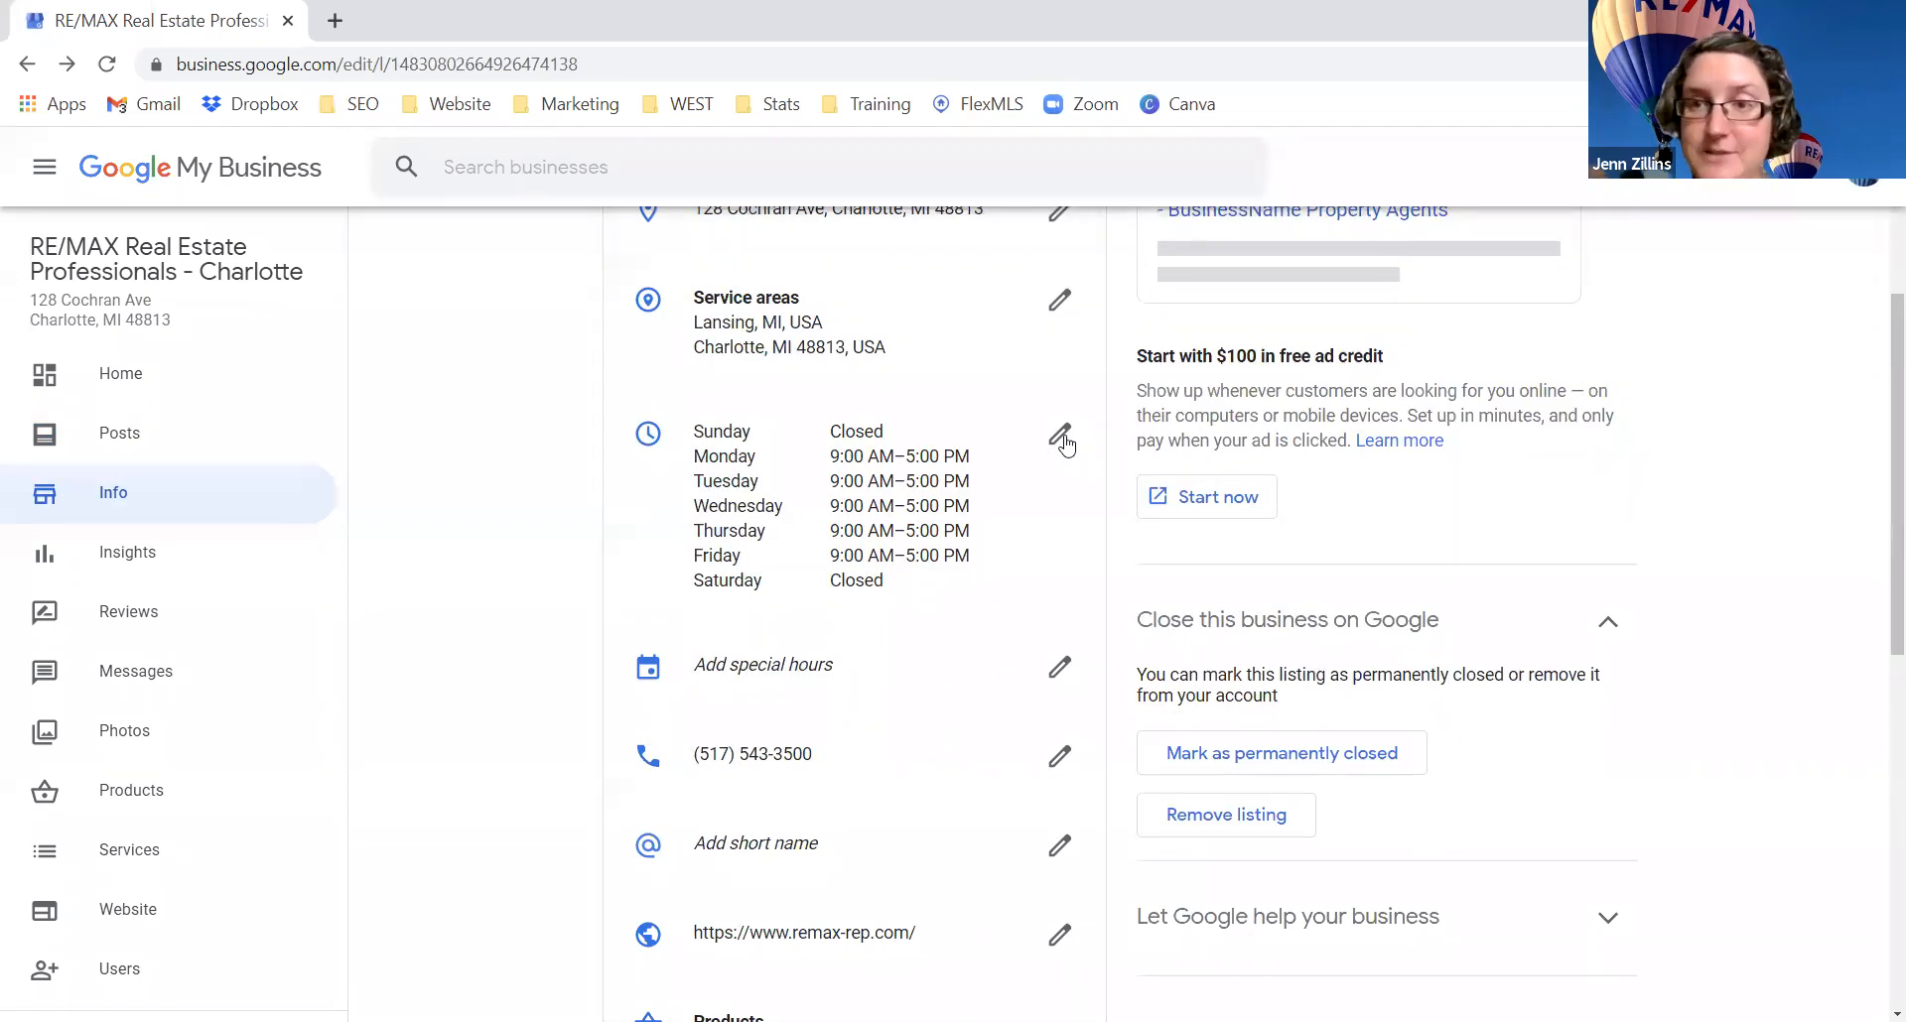
scroll(1063, 532, down, 1)
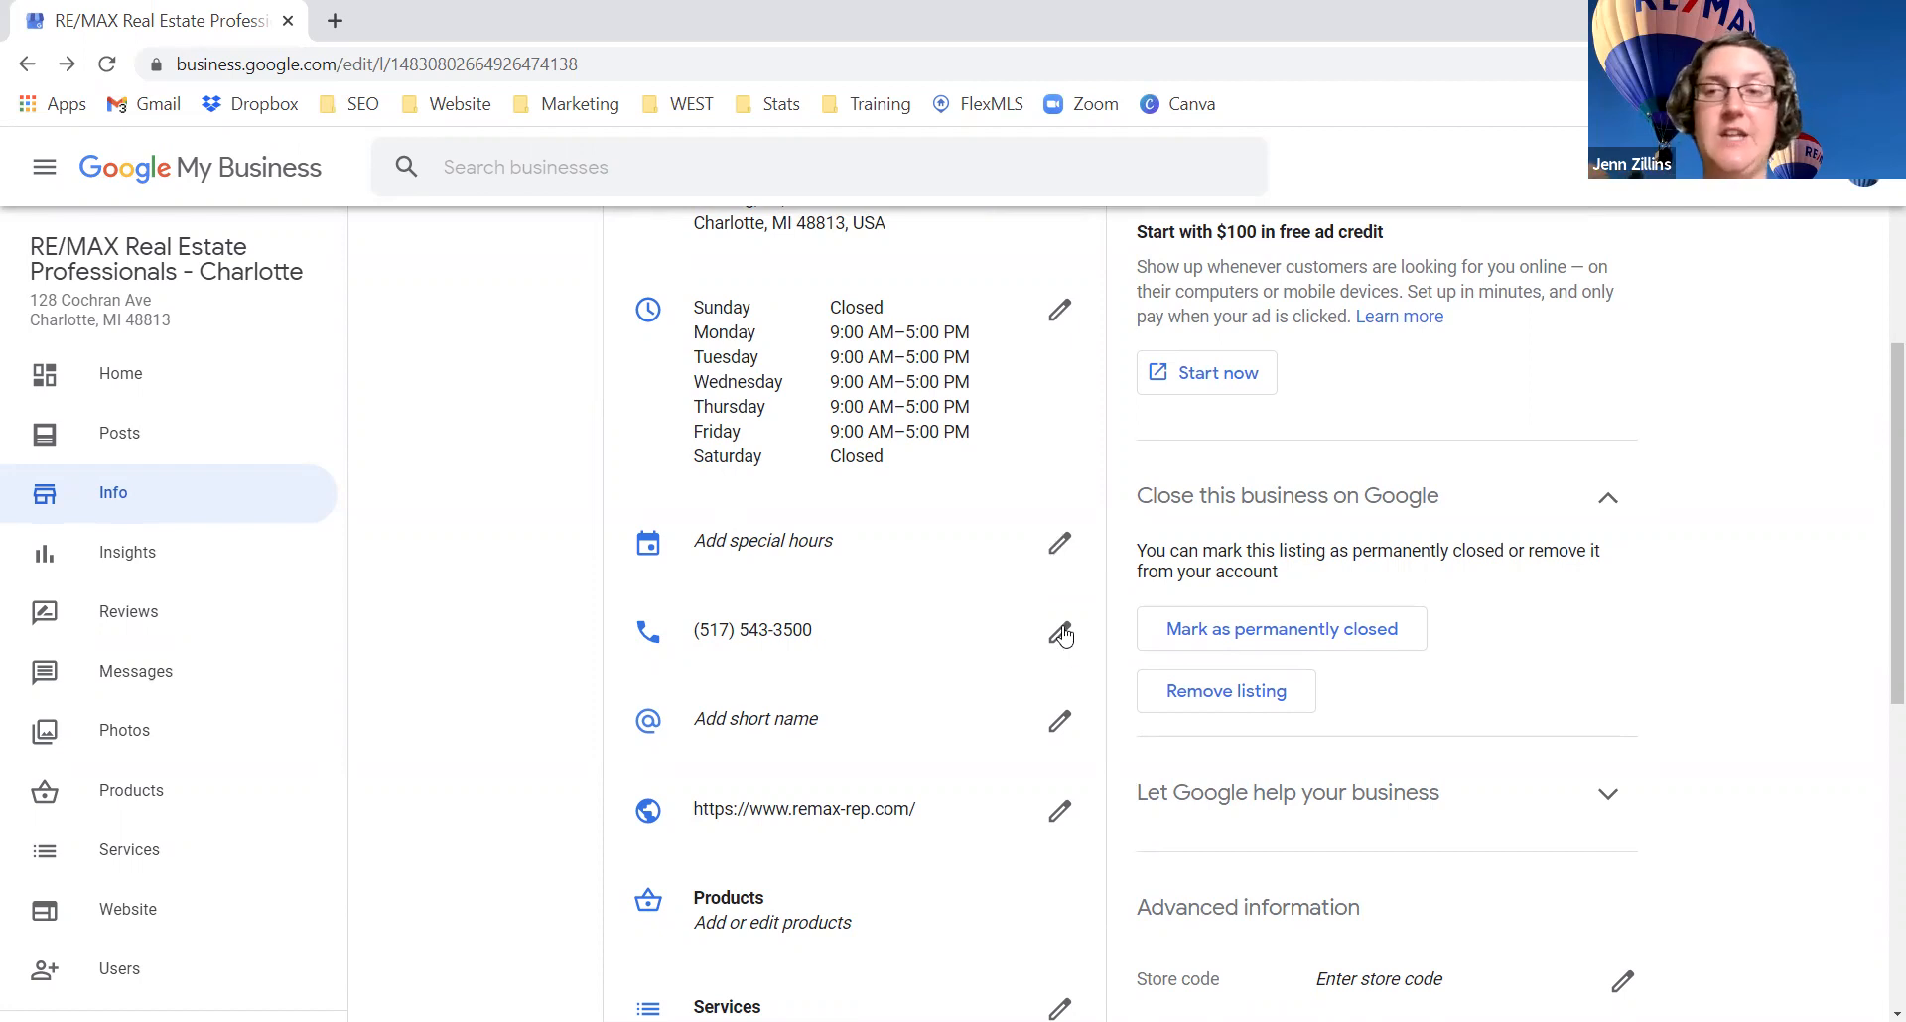
scroll(1065, 635, up, 2)
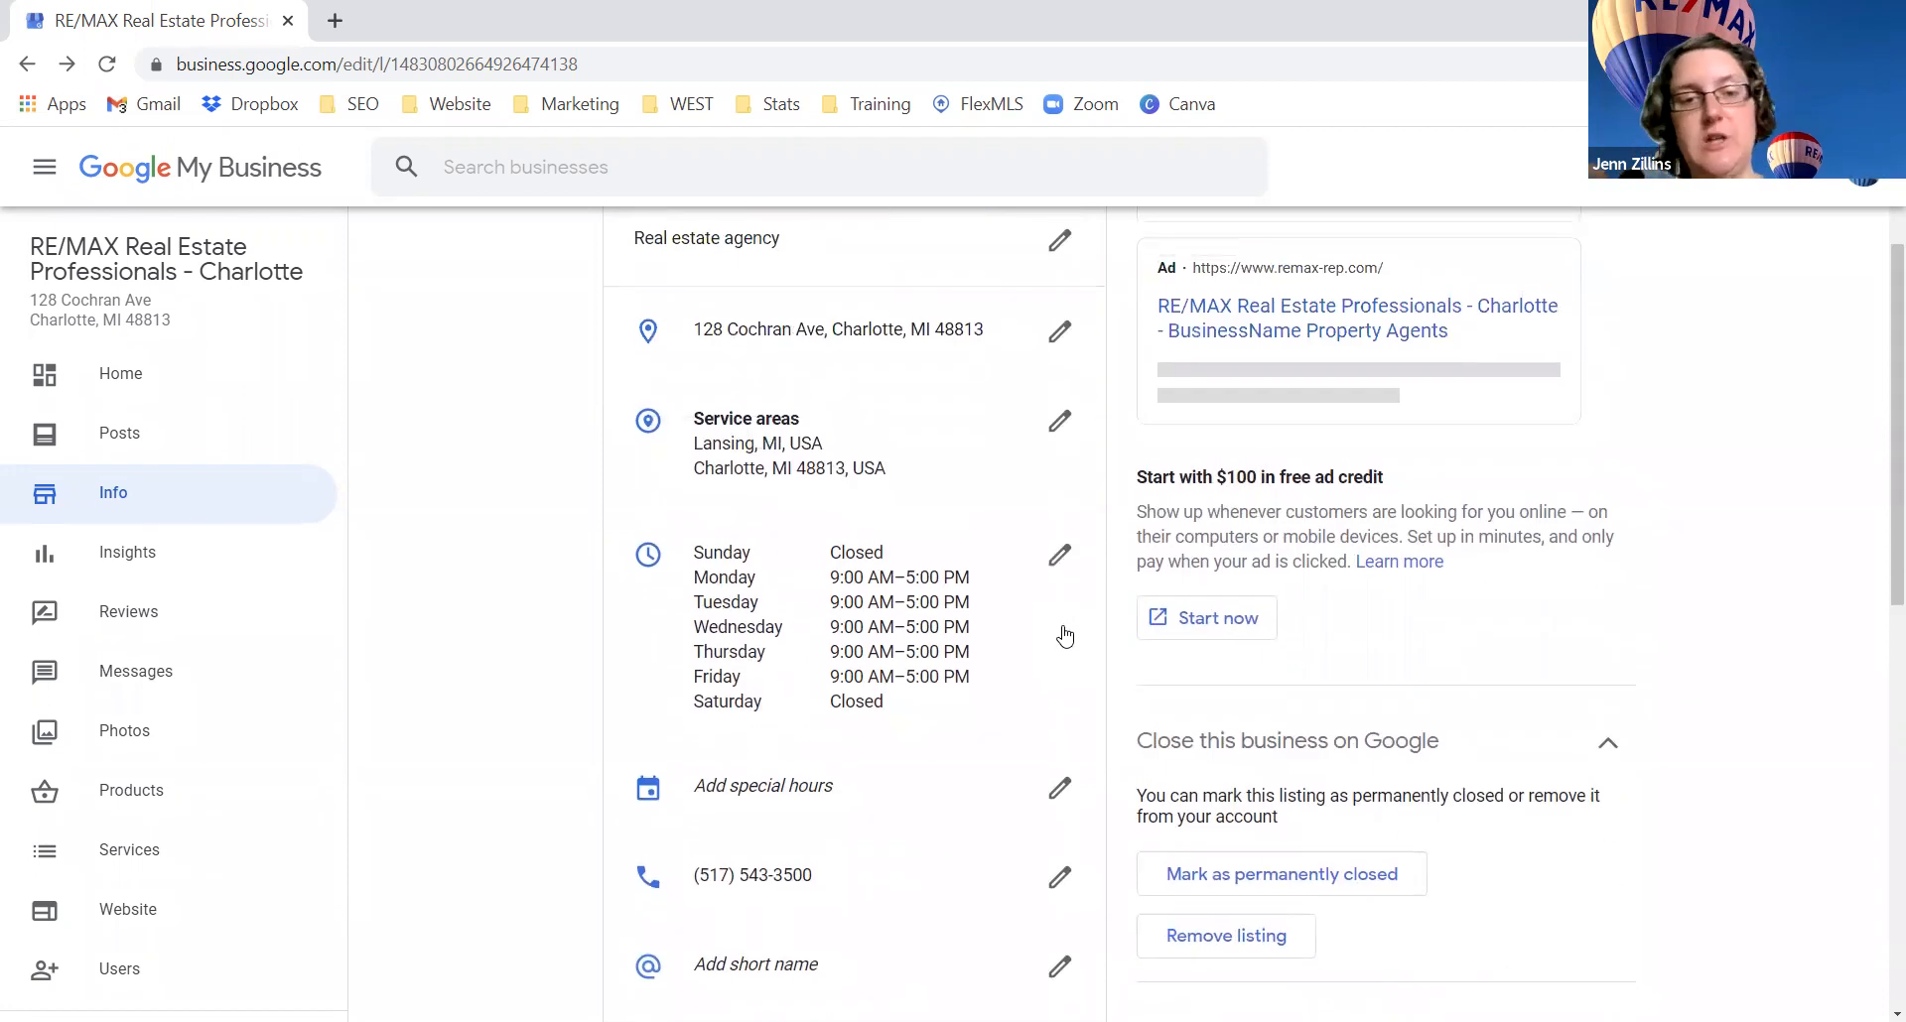
scroll(1064, 635, down, 3)
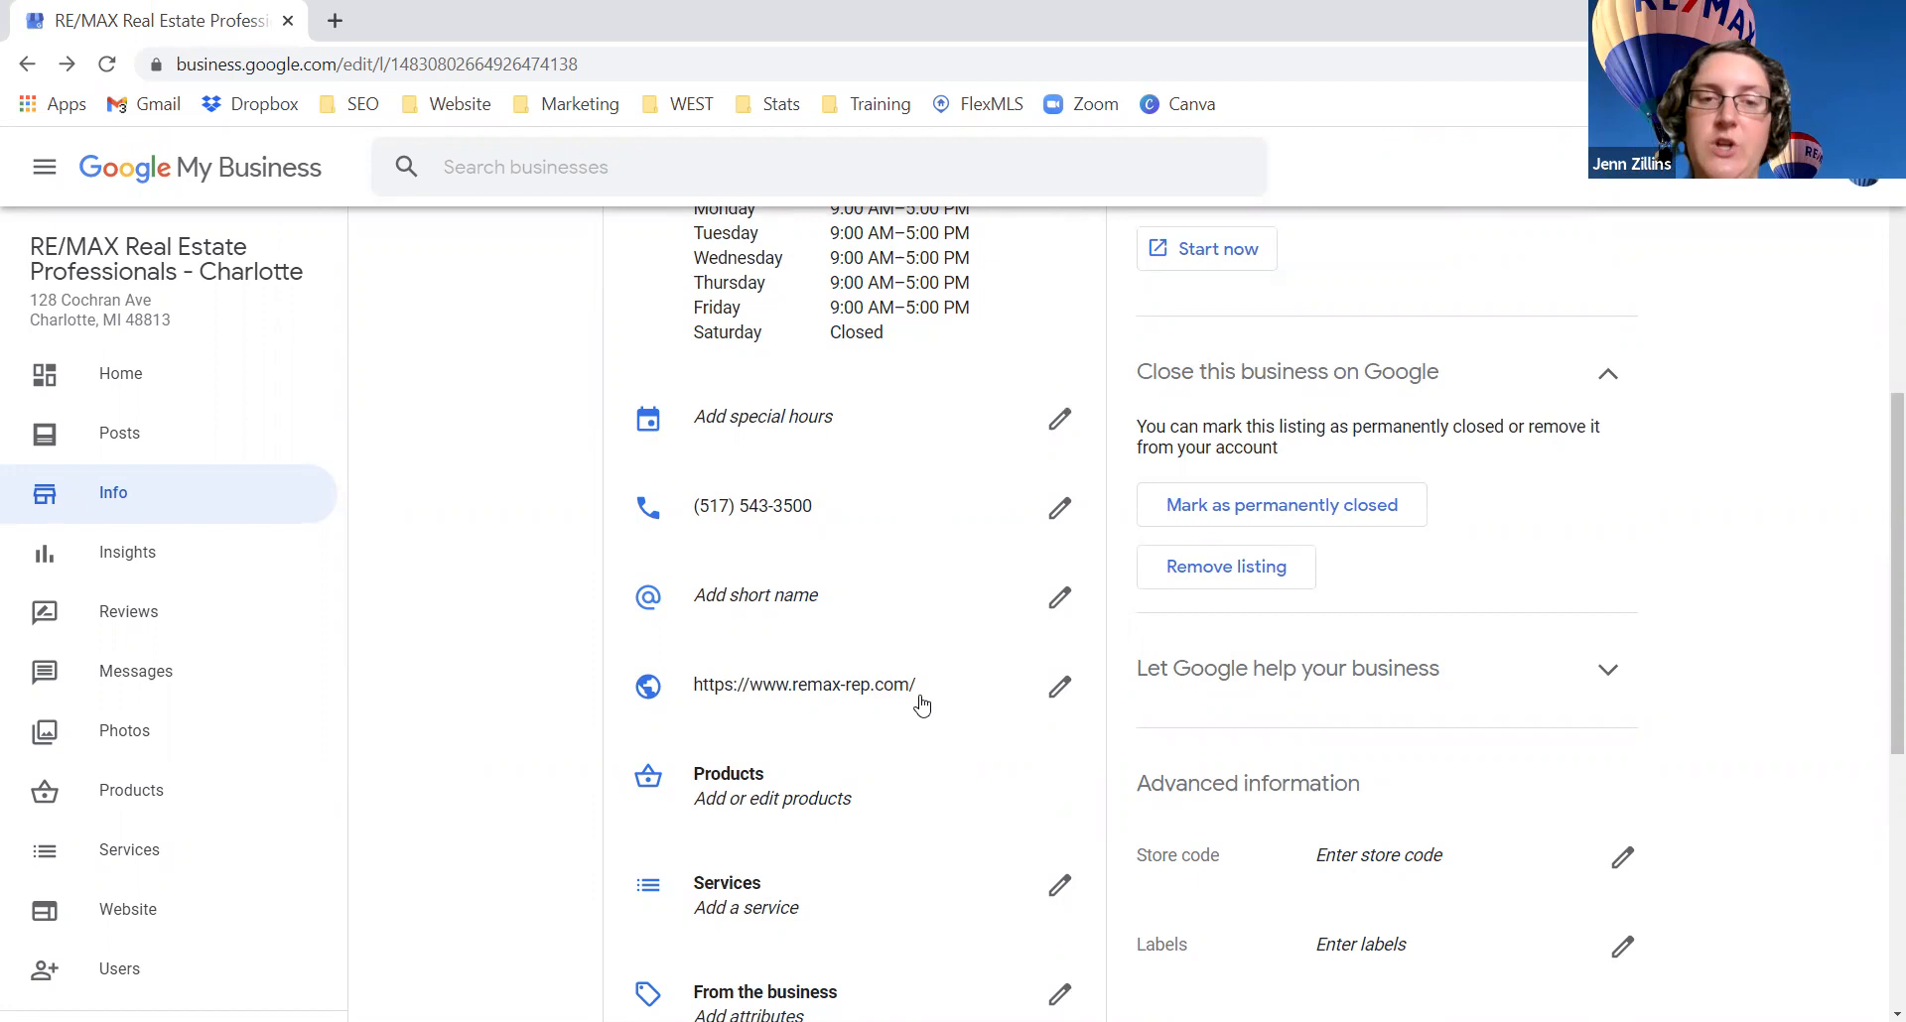
drag(917, 695, 692, 695)
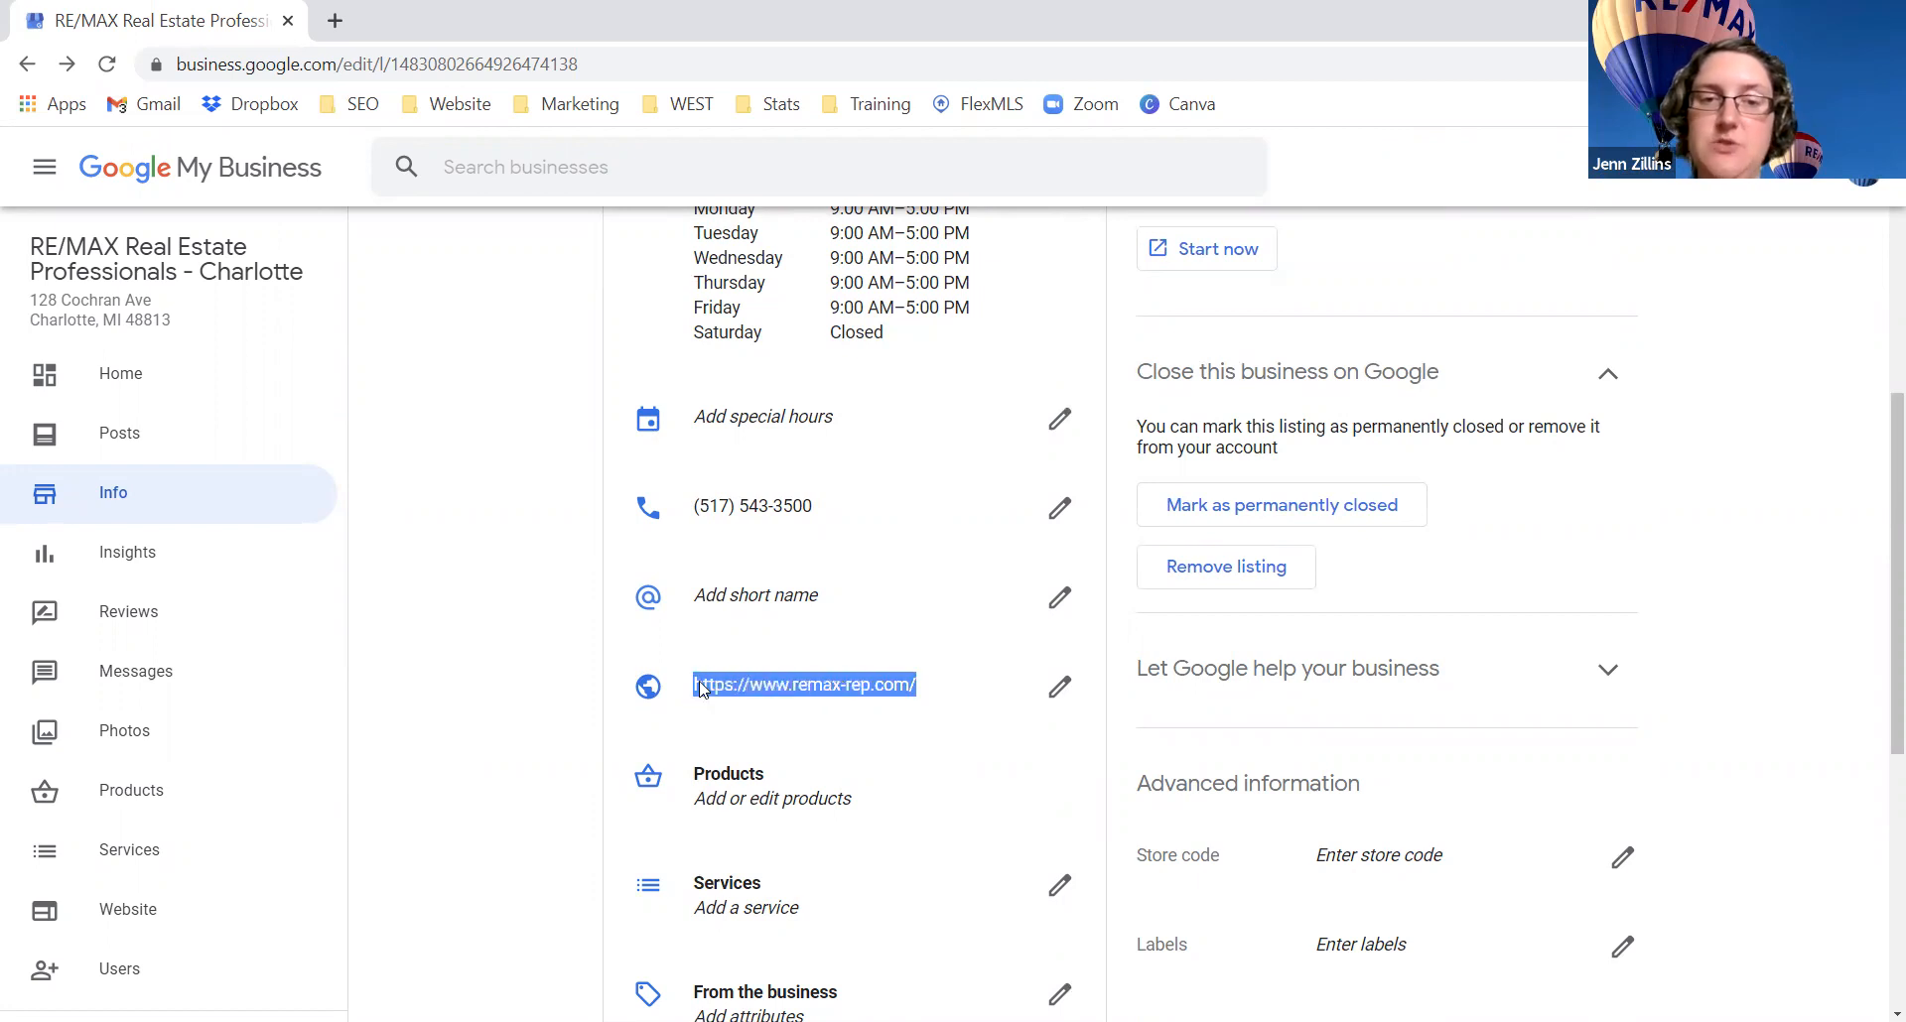
click(732, 687)
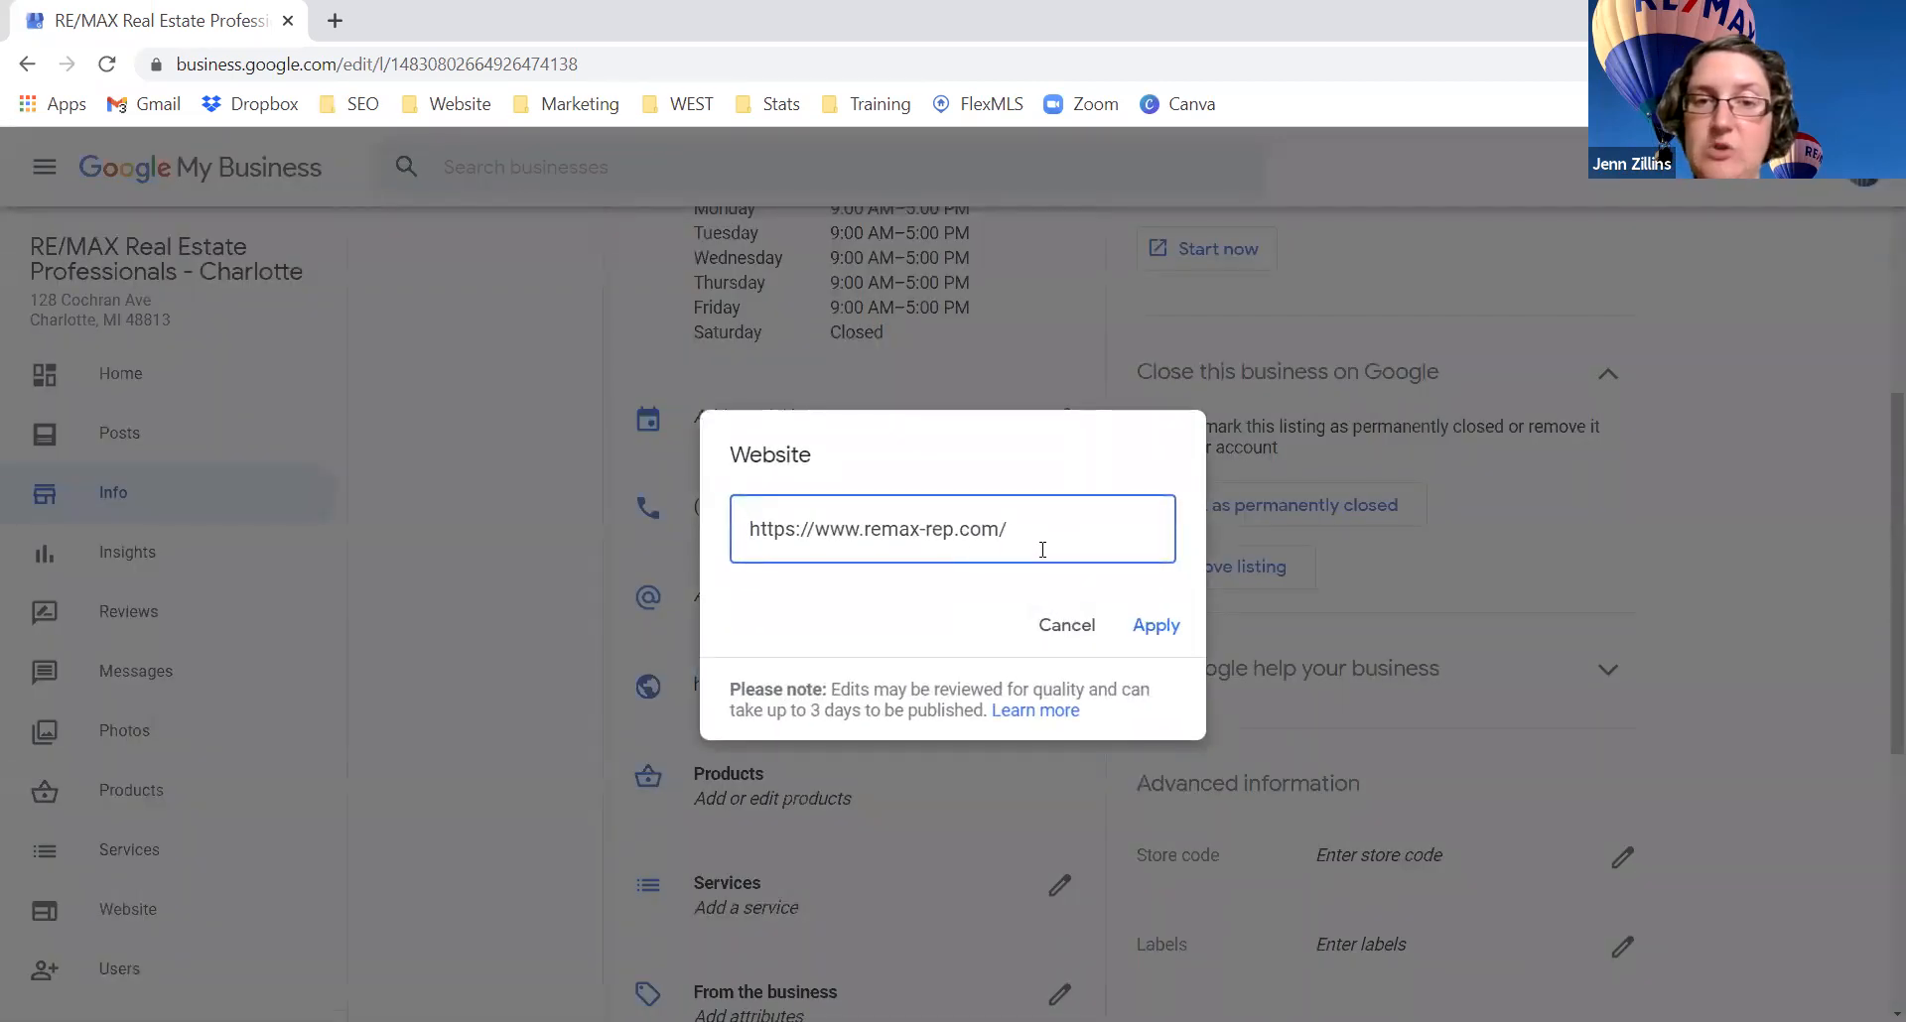
click(1064, 626)
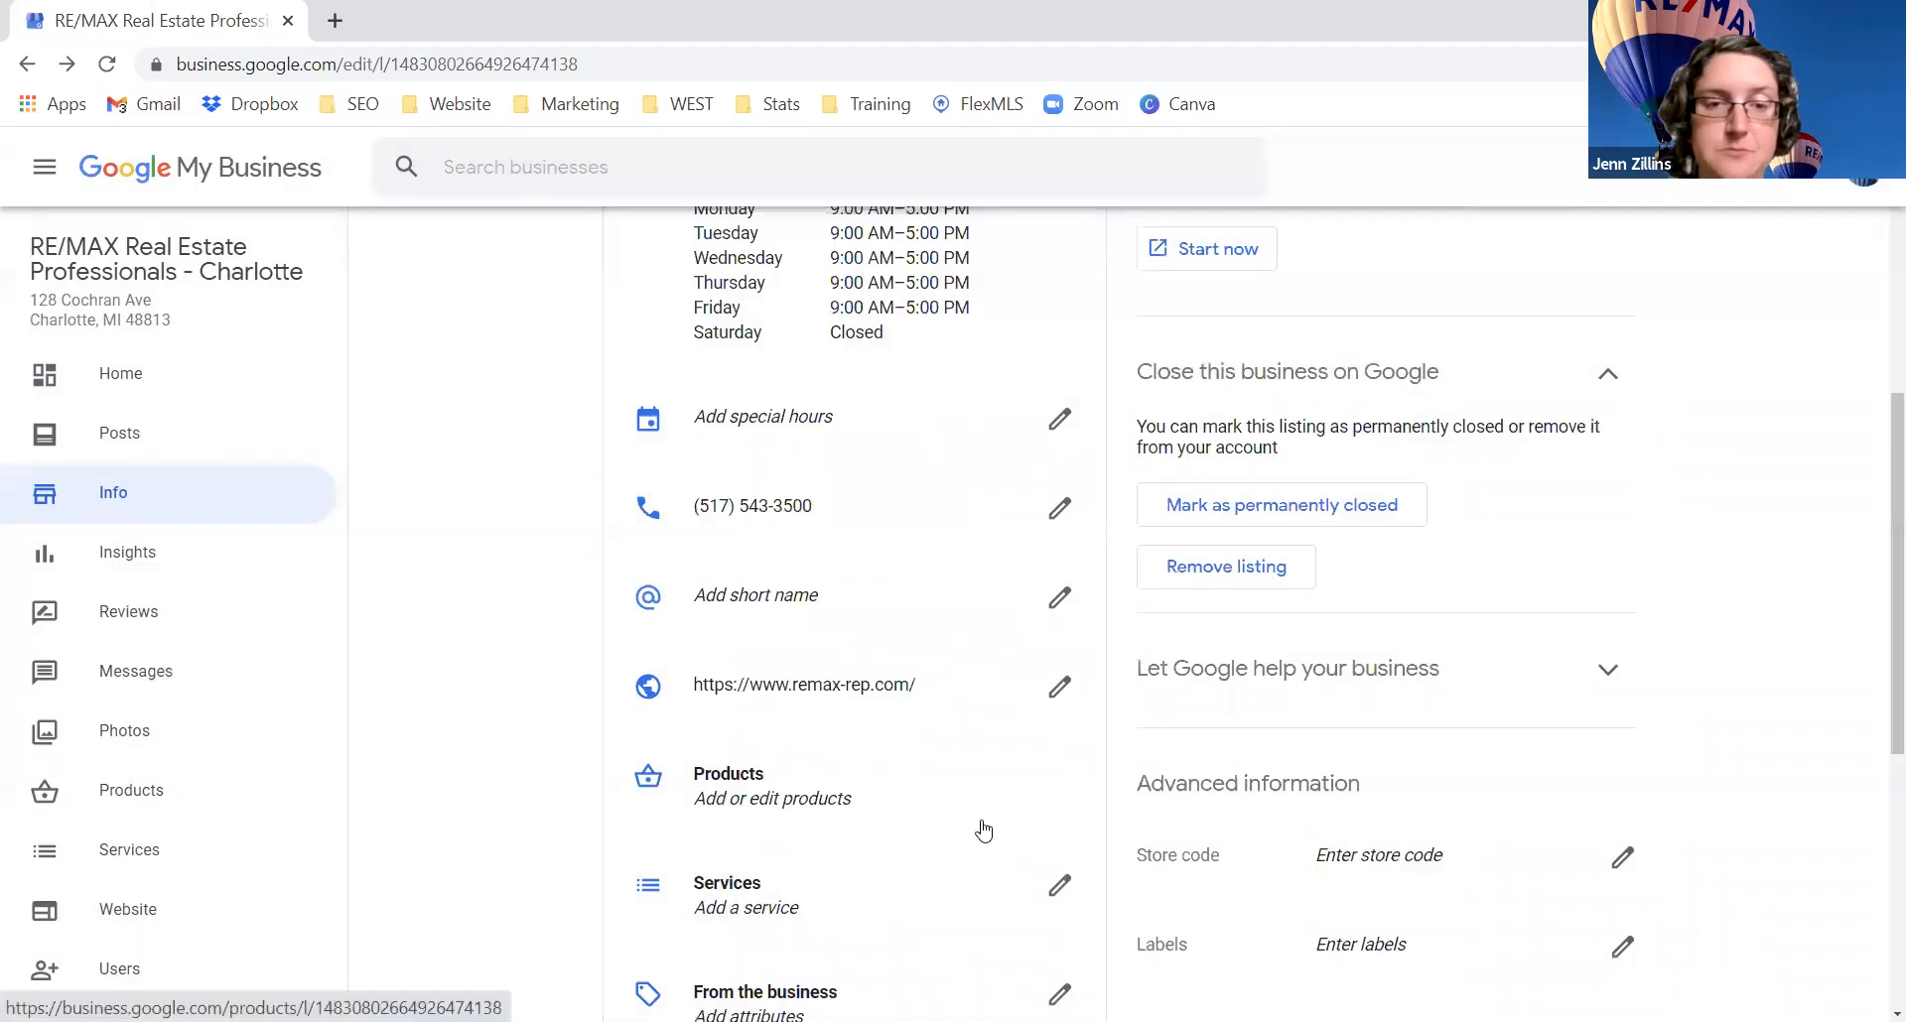
scroll(993, 809, down, 3)
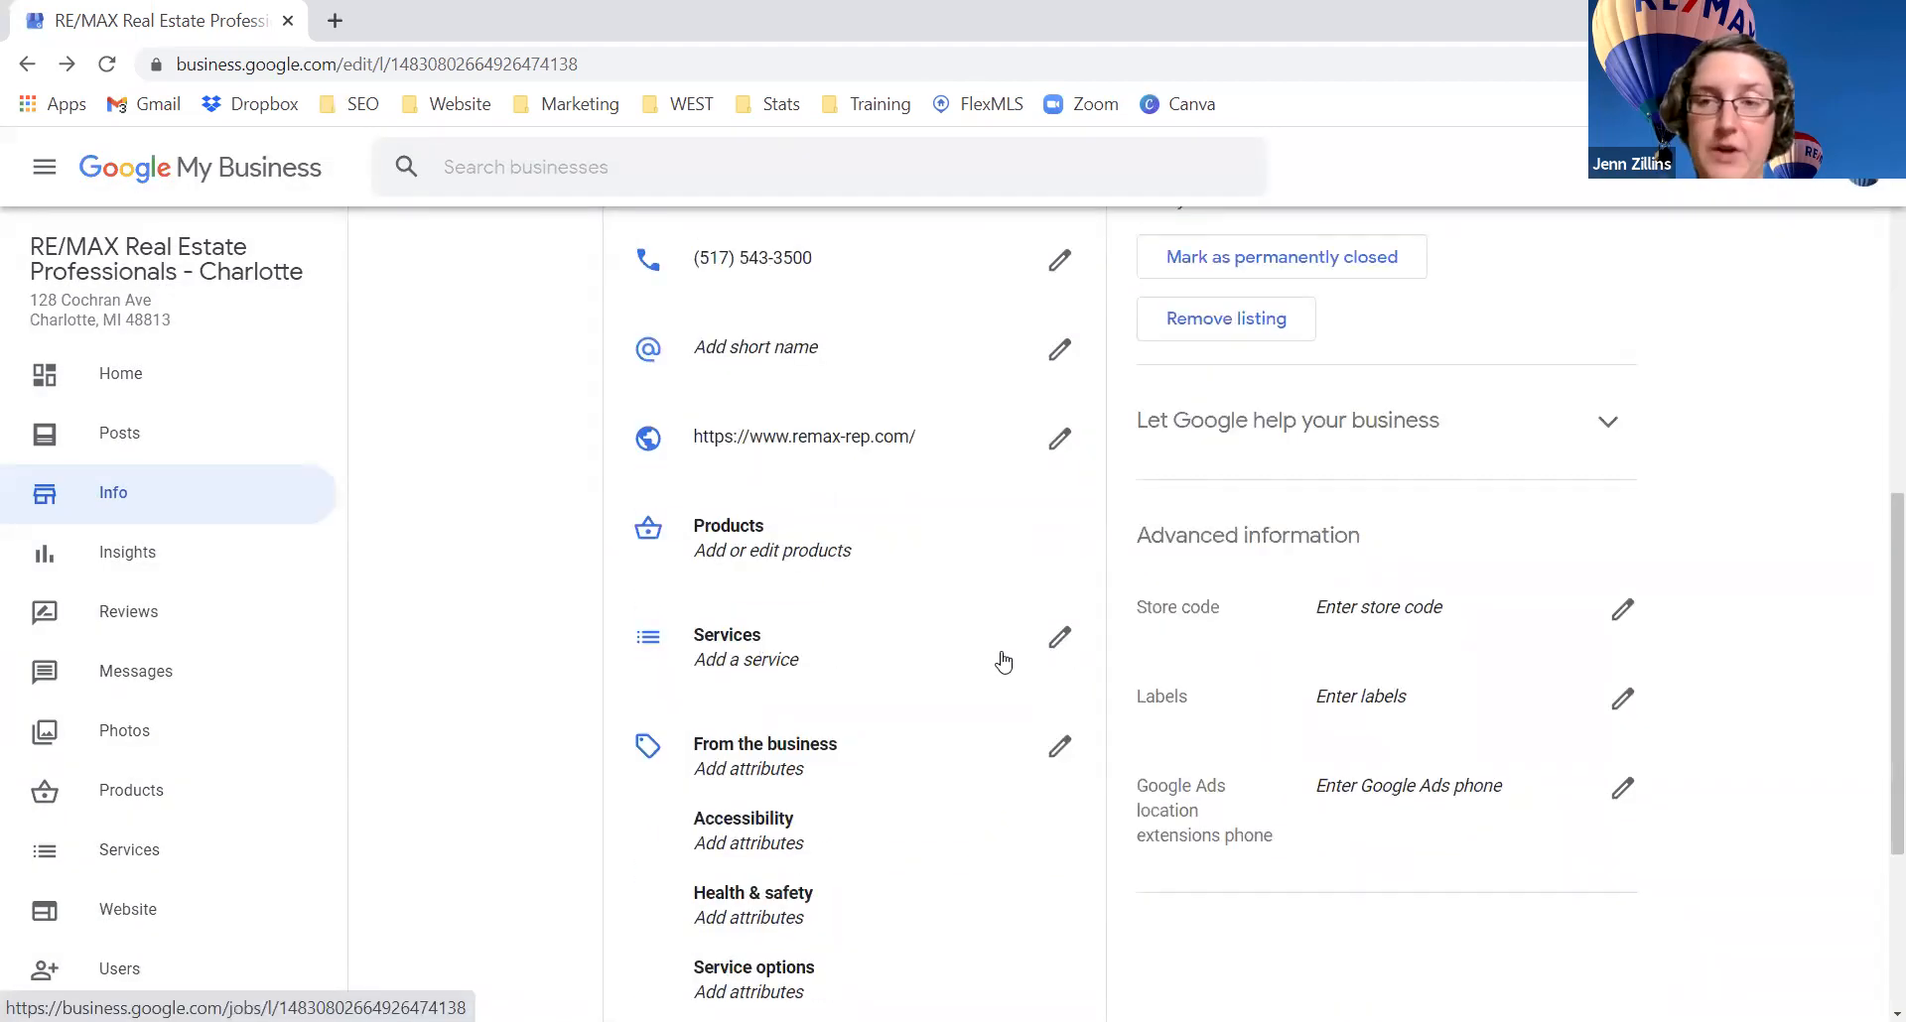
scroll(1004, 662, down, 1)
scroll(1004, 662, down, 2)
scroll(1003, 659, down, 2)
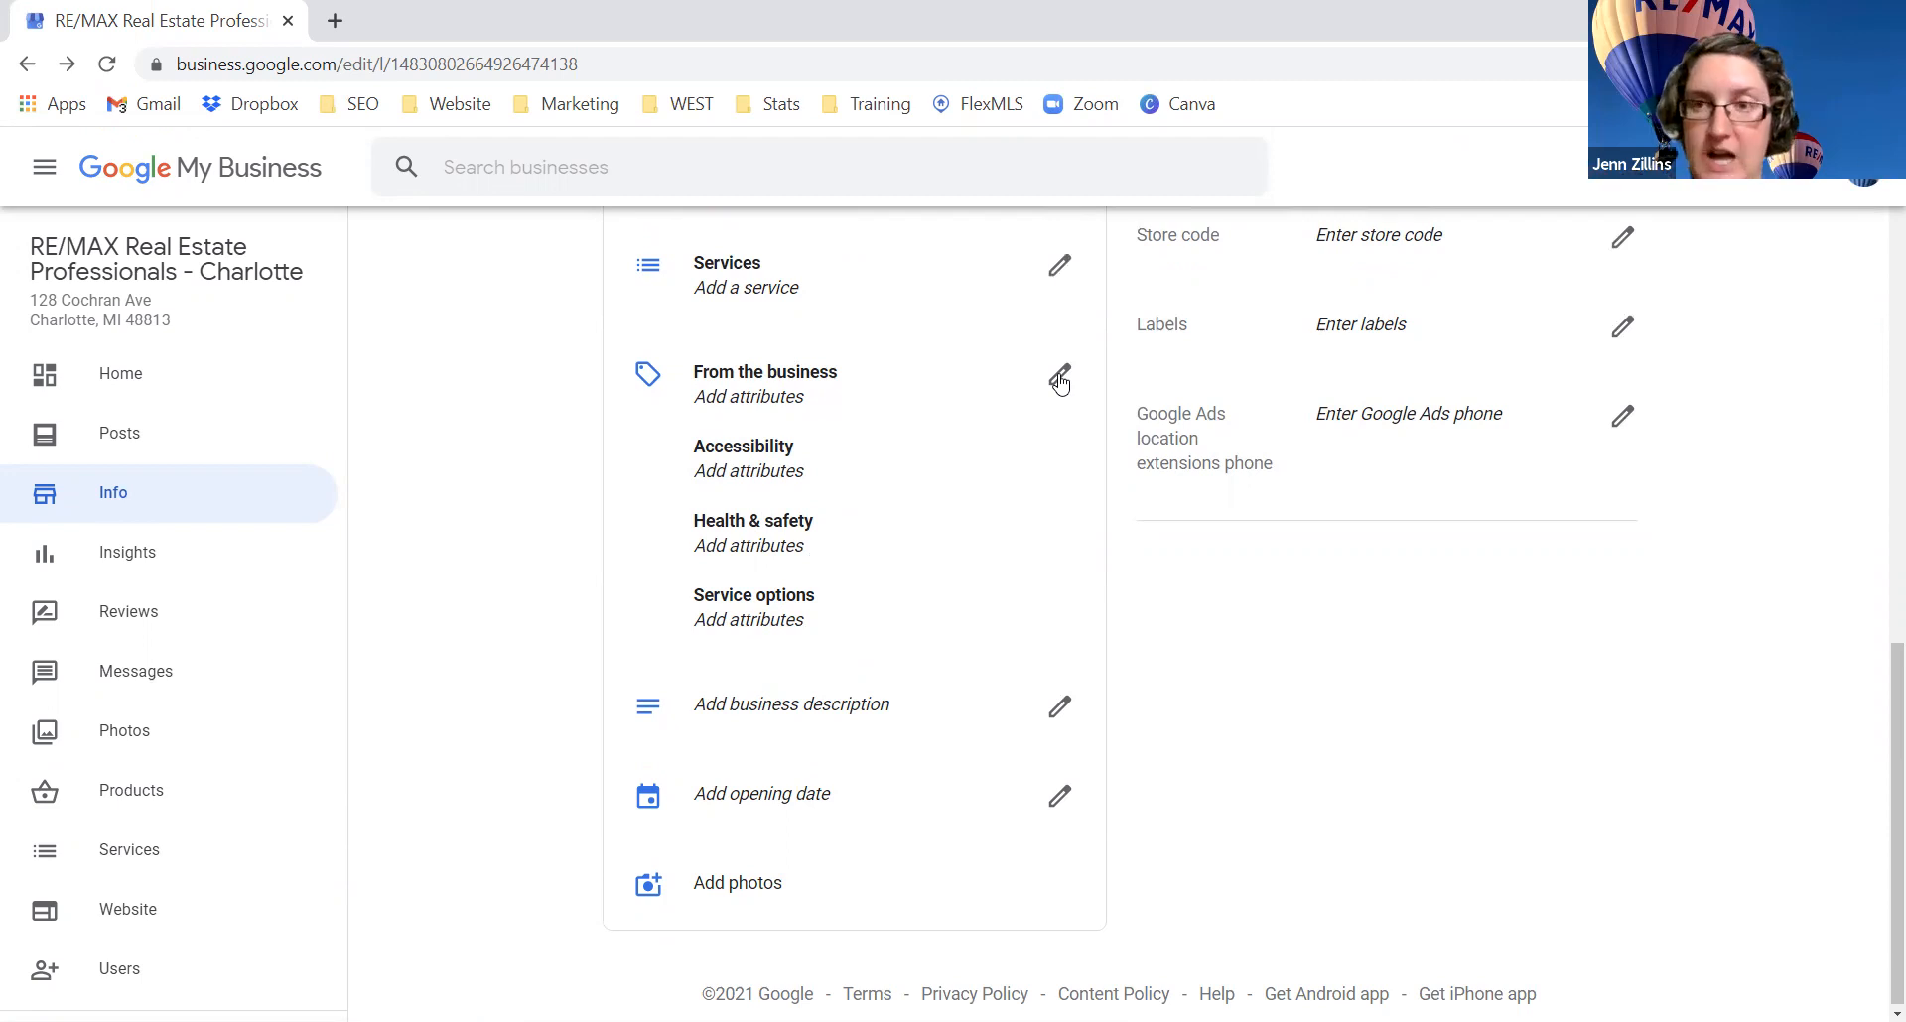
click(1060, 707)
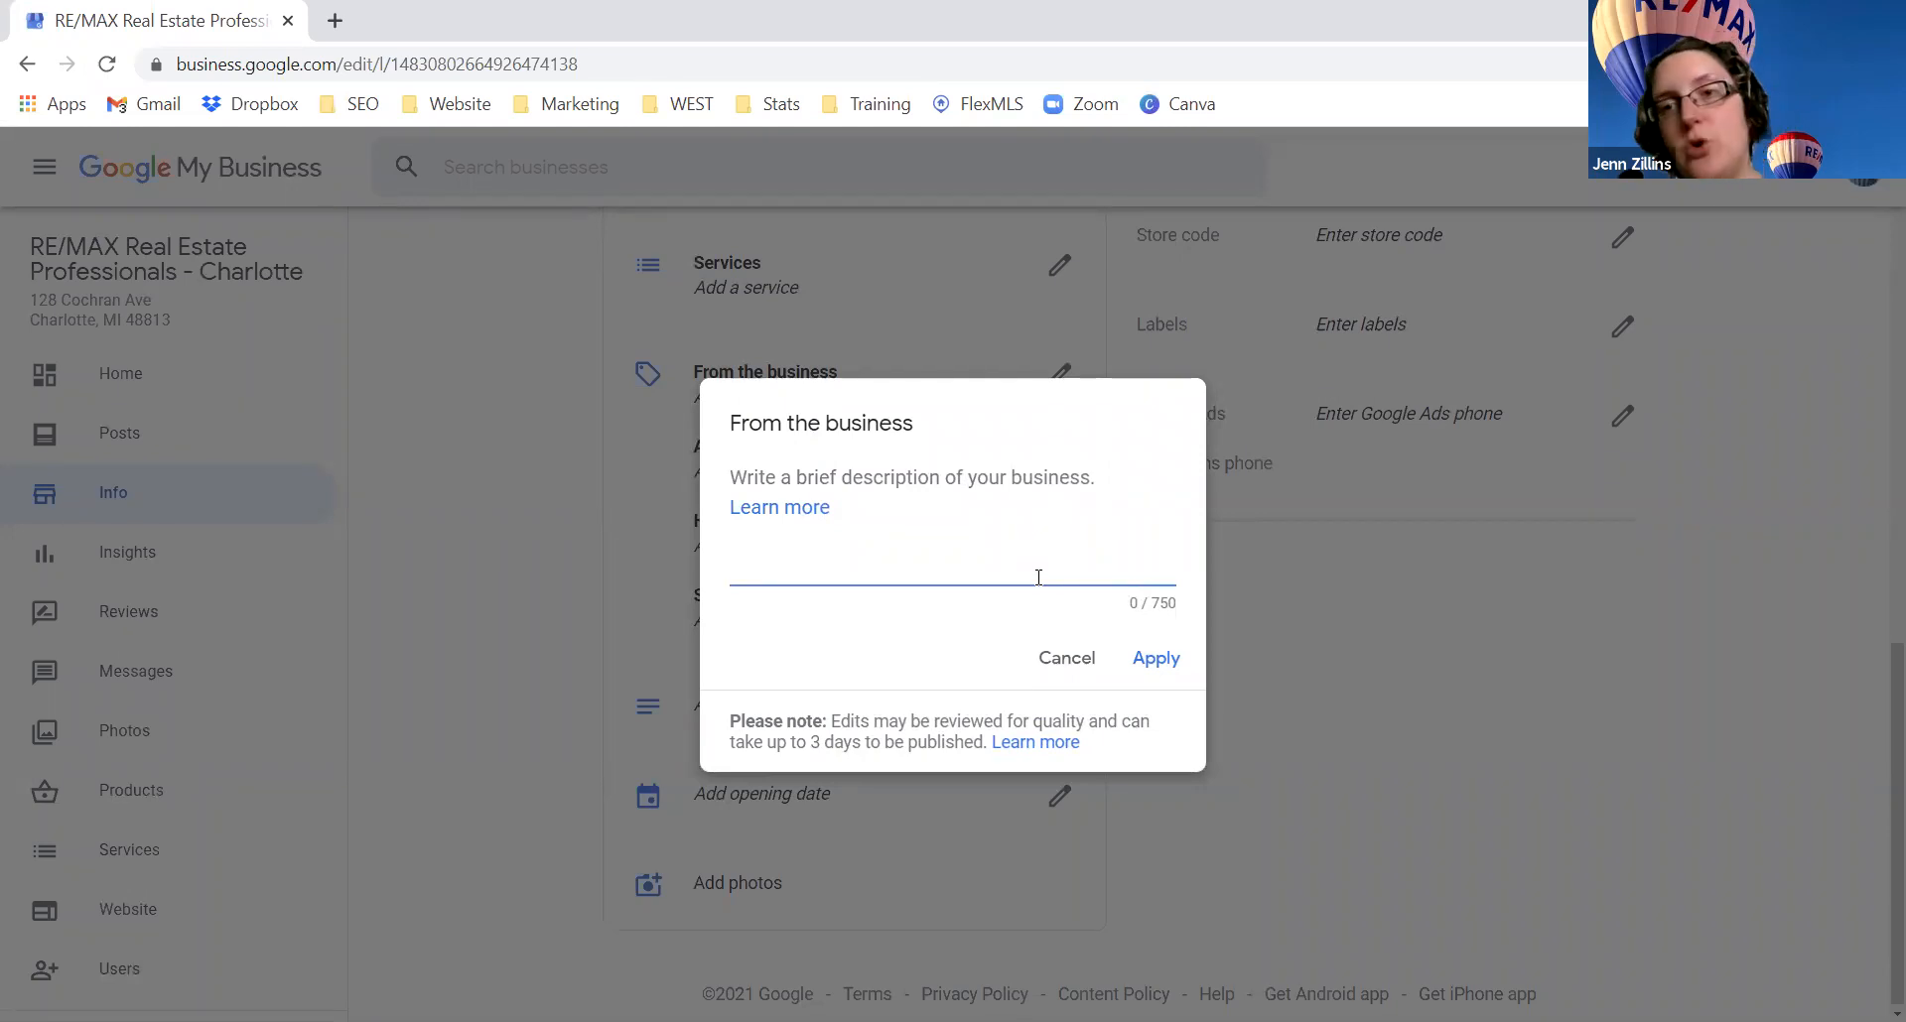
click(1074, 671)
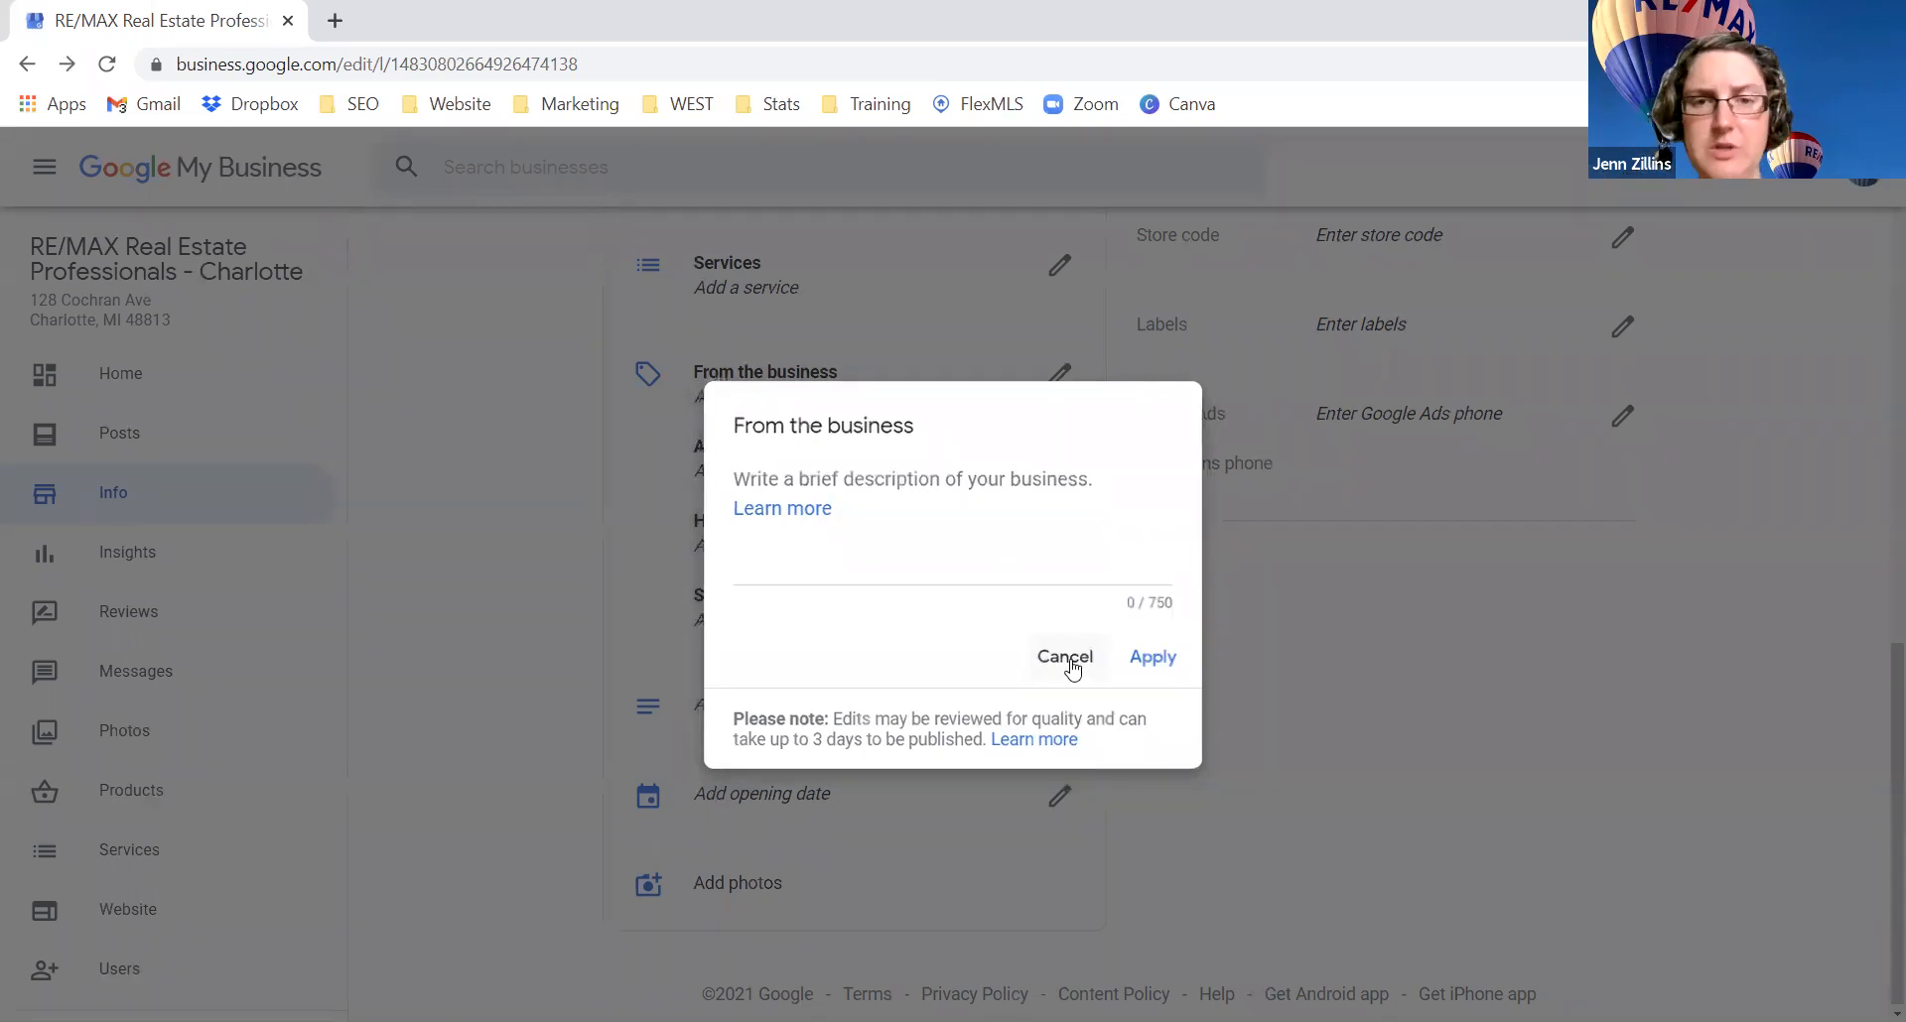
scroll(1070, 671, up, 10)
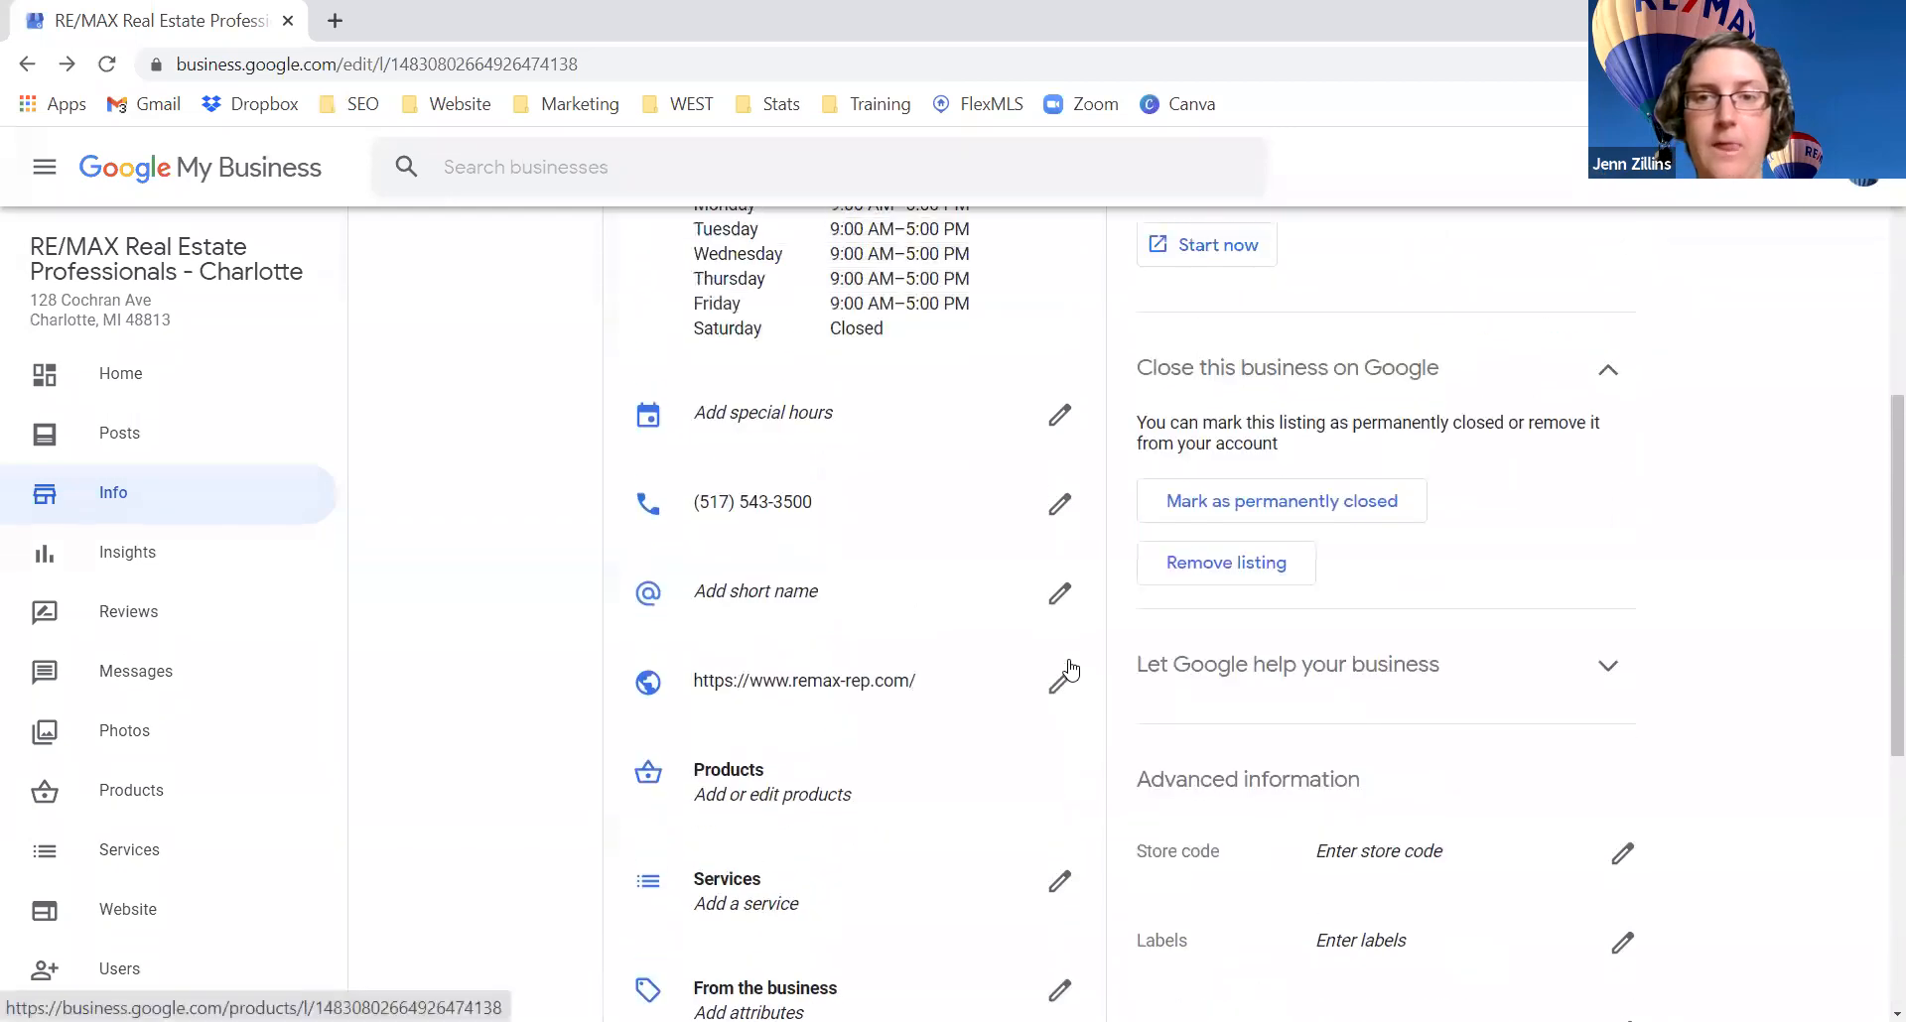
scroll(965, 484, up, 2)
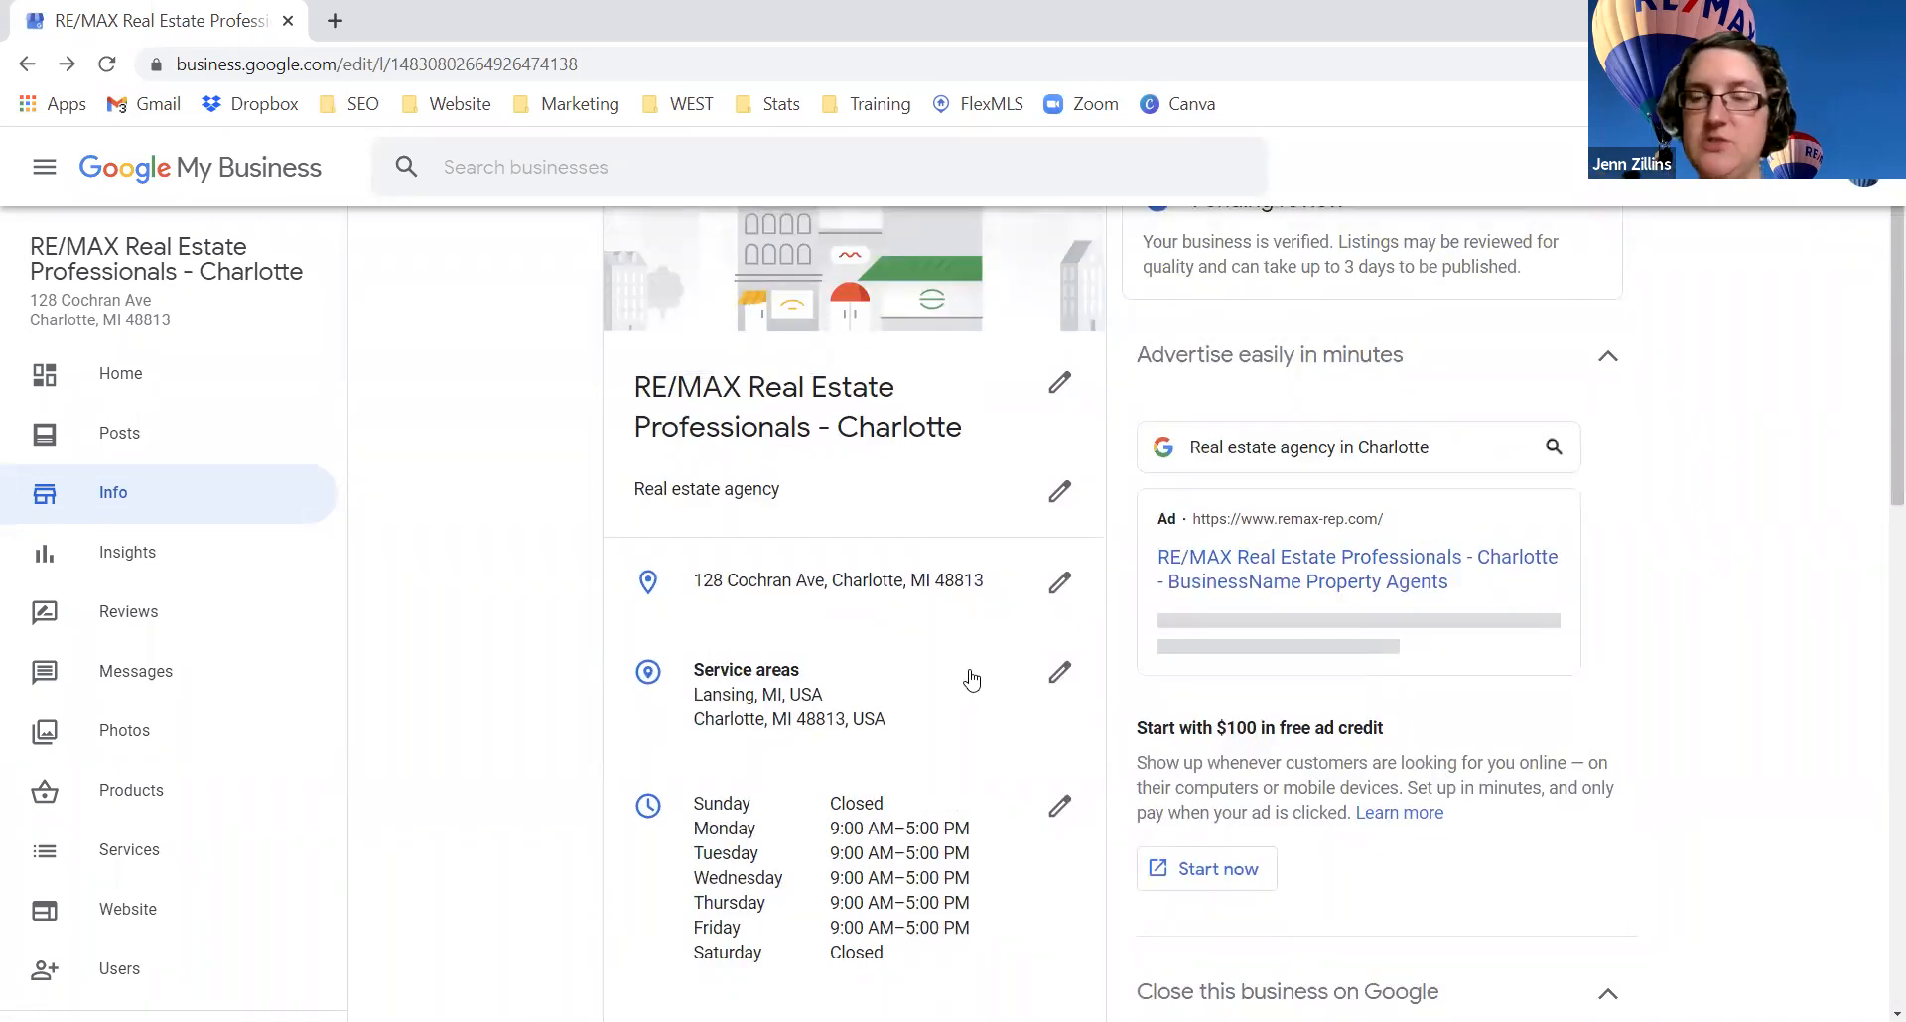
Step: Open the Charlotte listing's Insights report and scroll through its 'Not enough data' sections
click(134, 562)
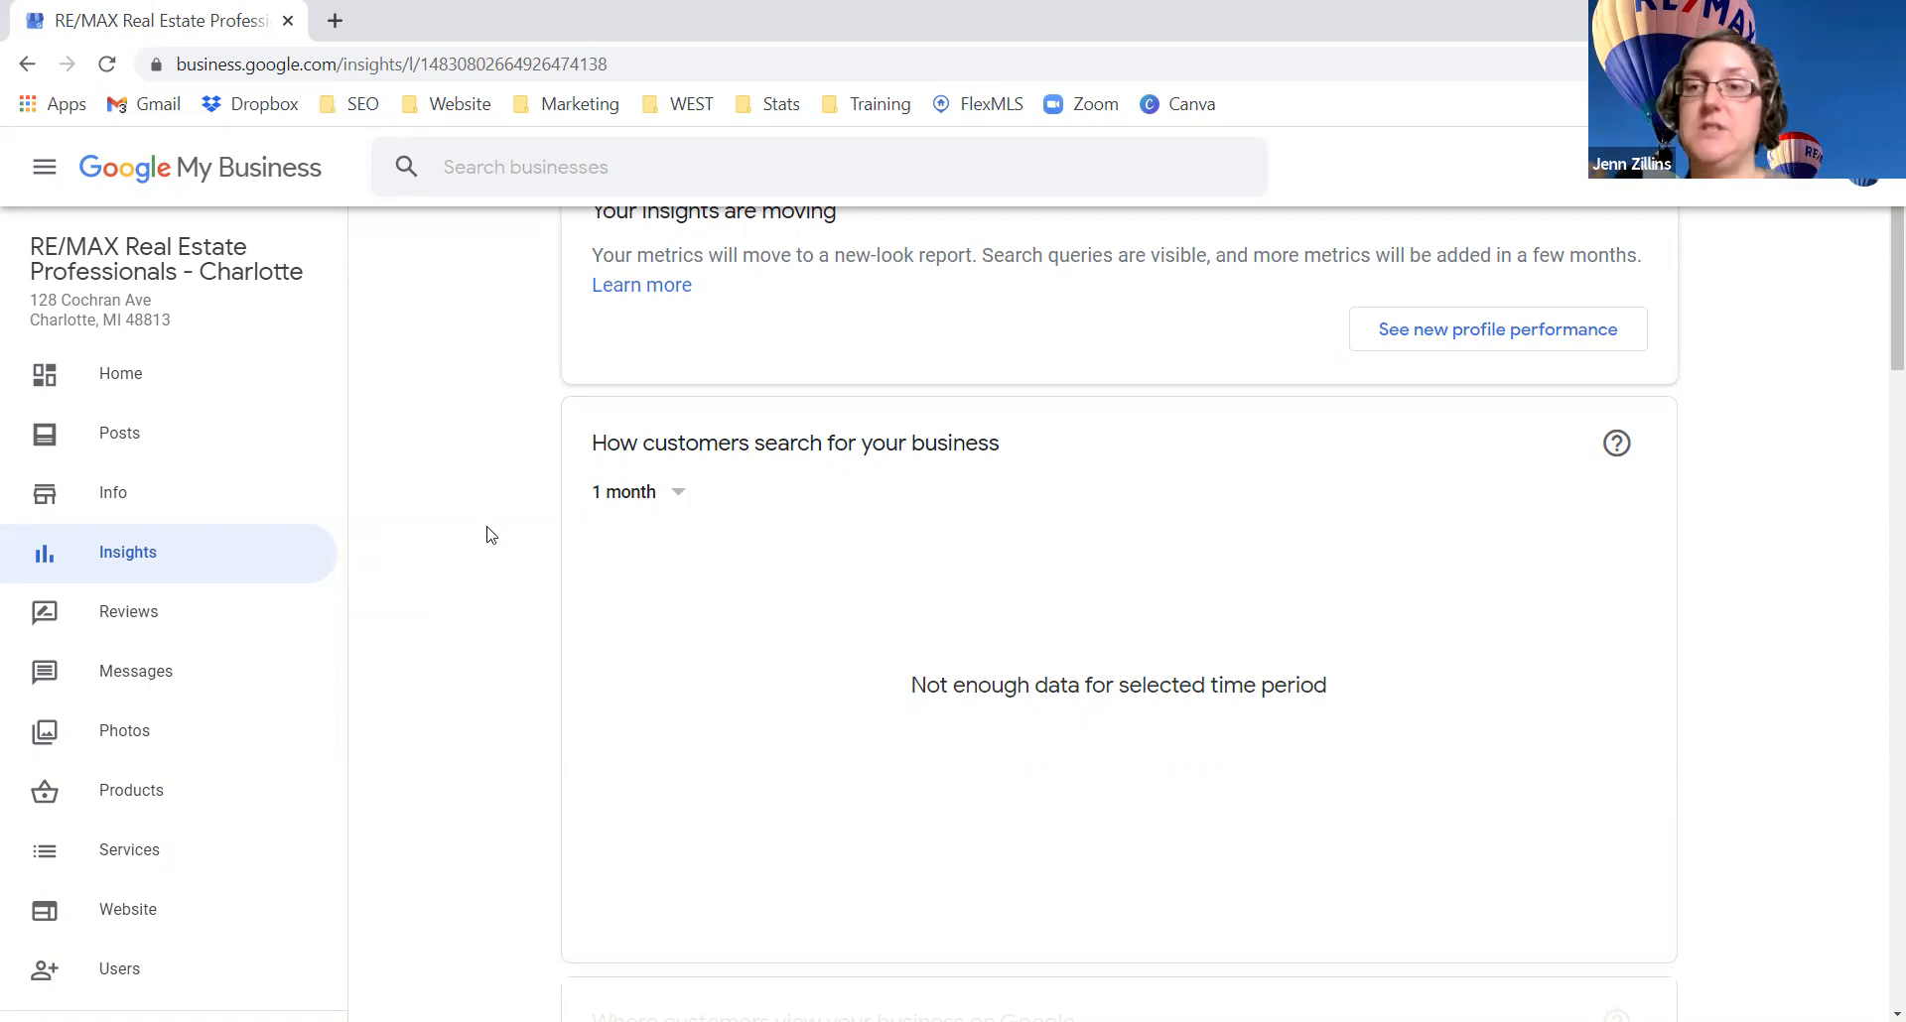
scroll(486, 535, down, 6)
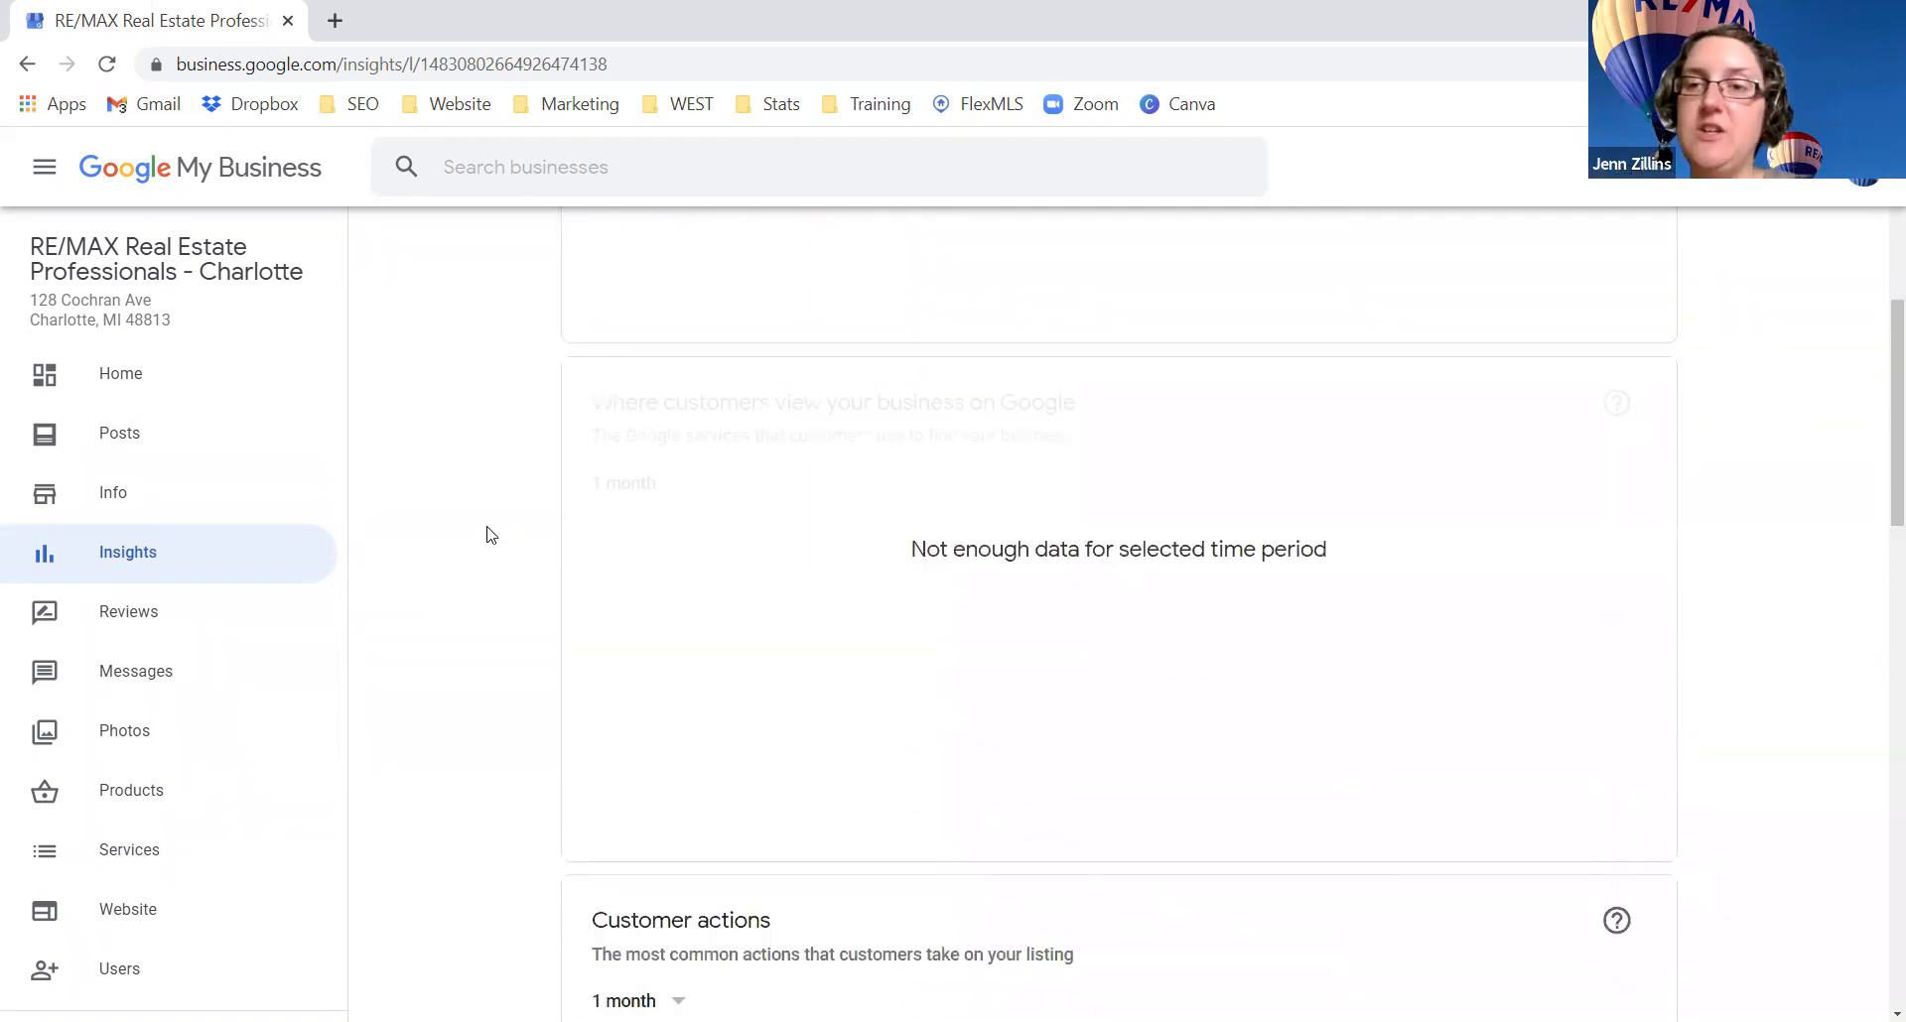
scroll(486, 535, down, 10)
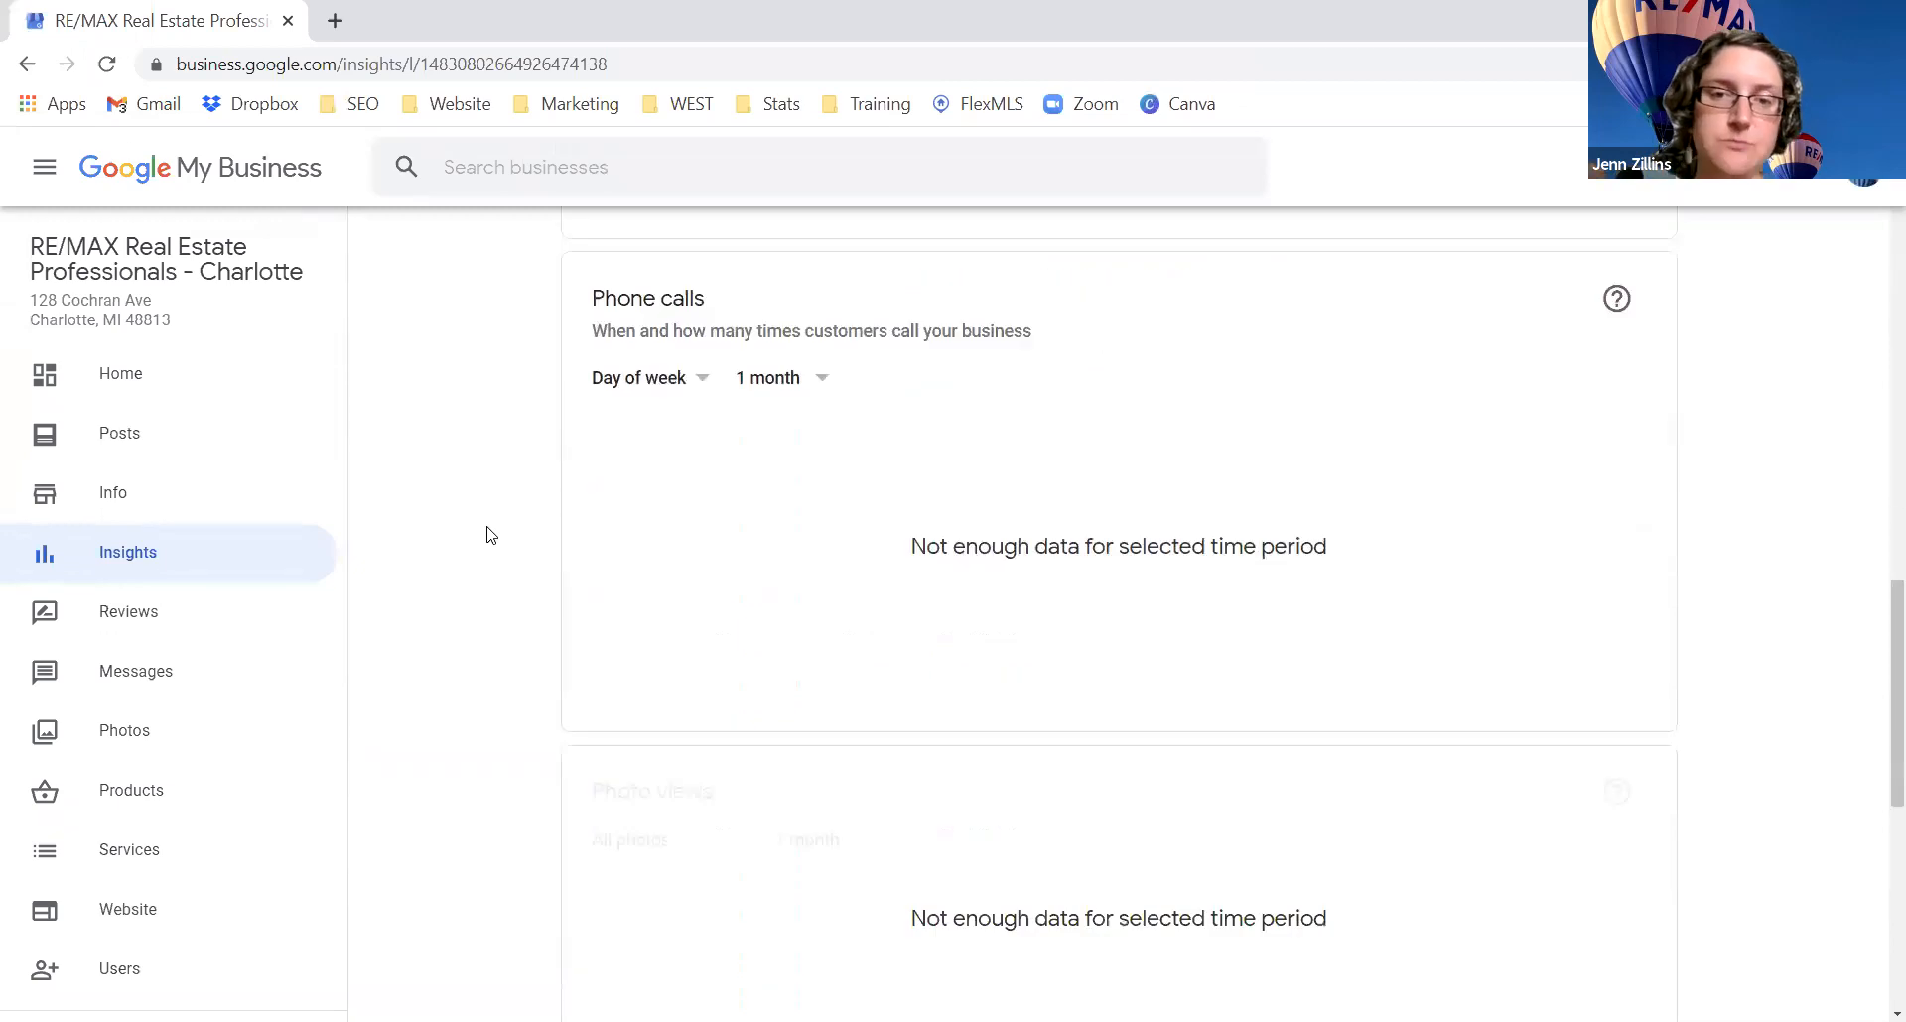
scroll(486, 535, down, 8)
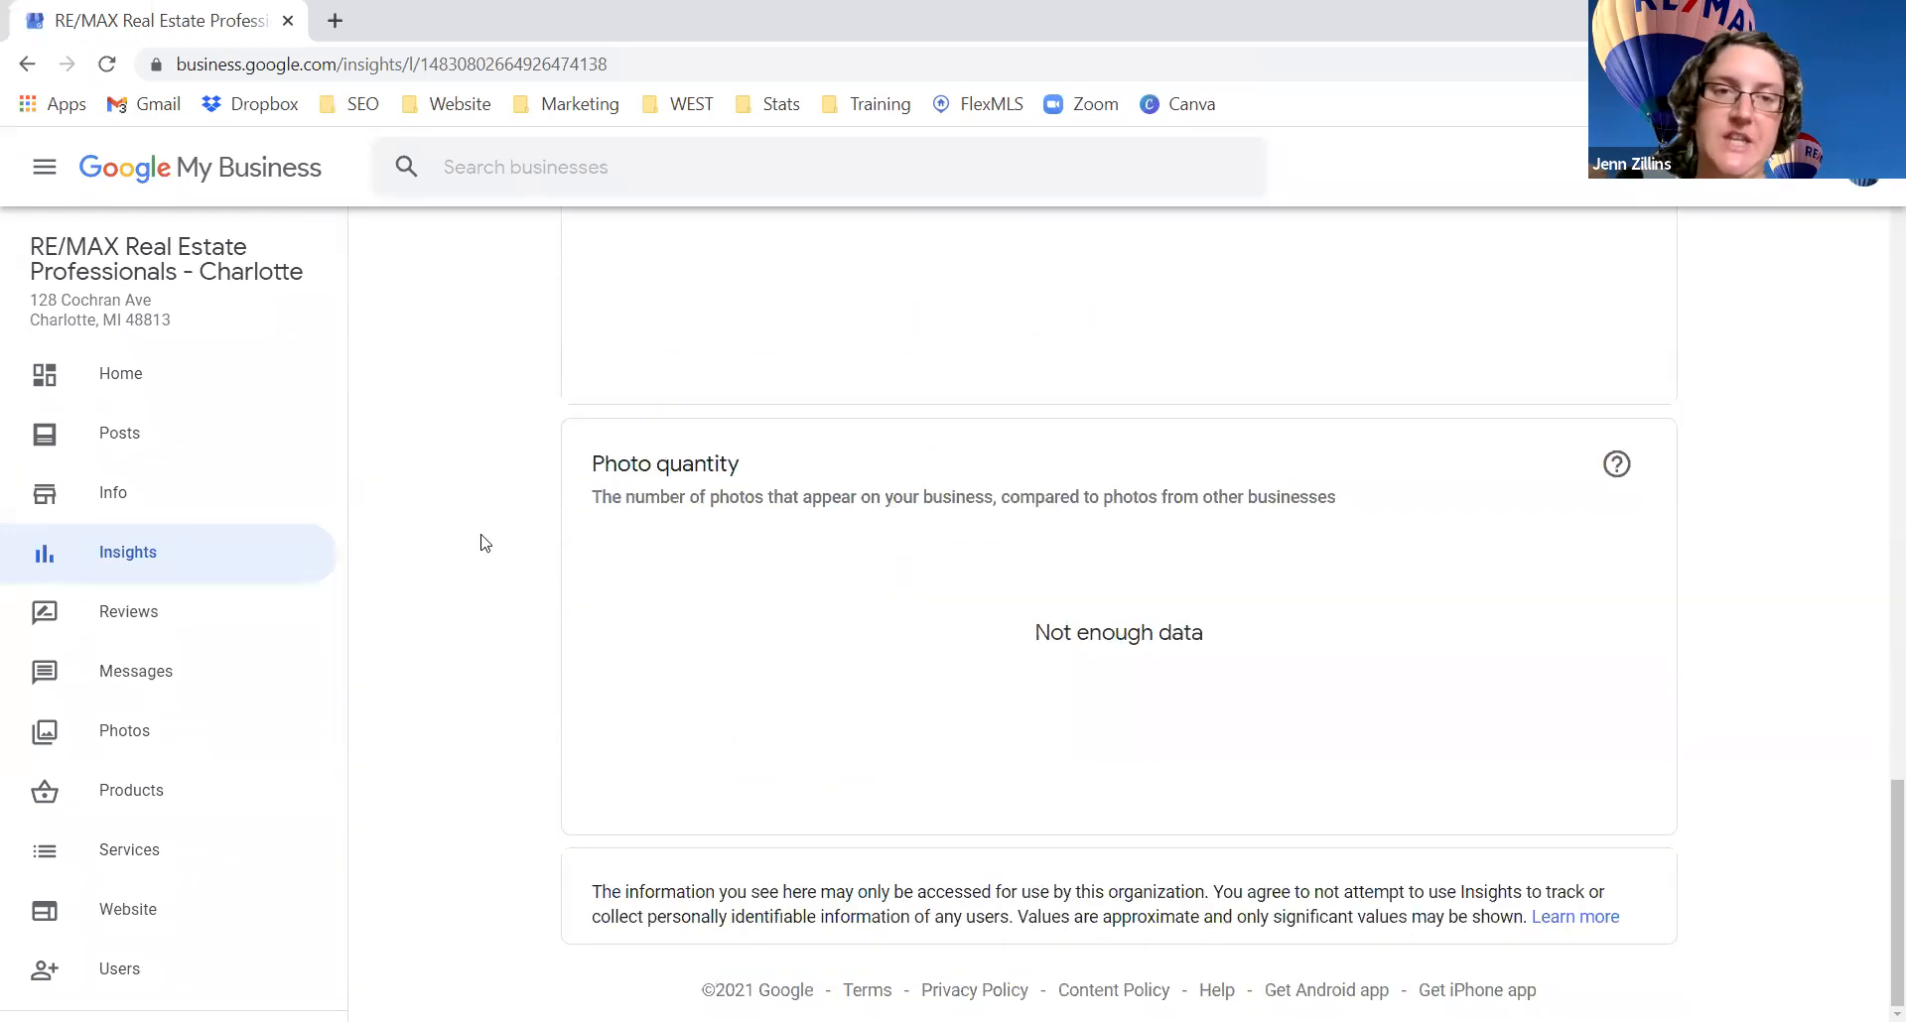
scroll(483, 541, up, 15)
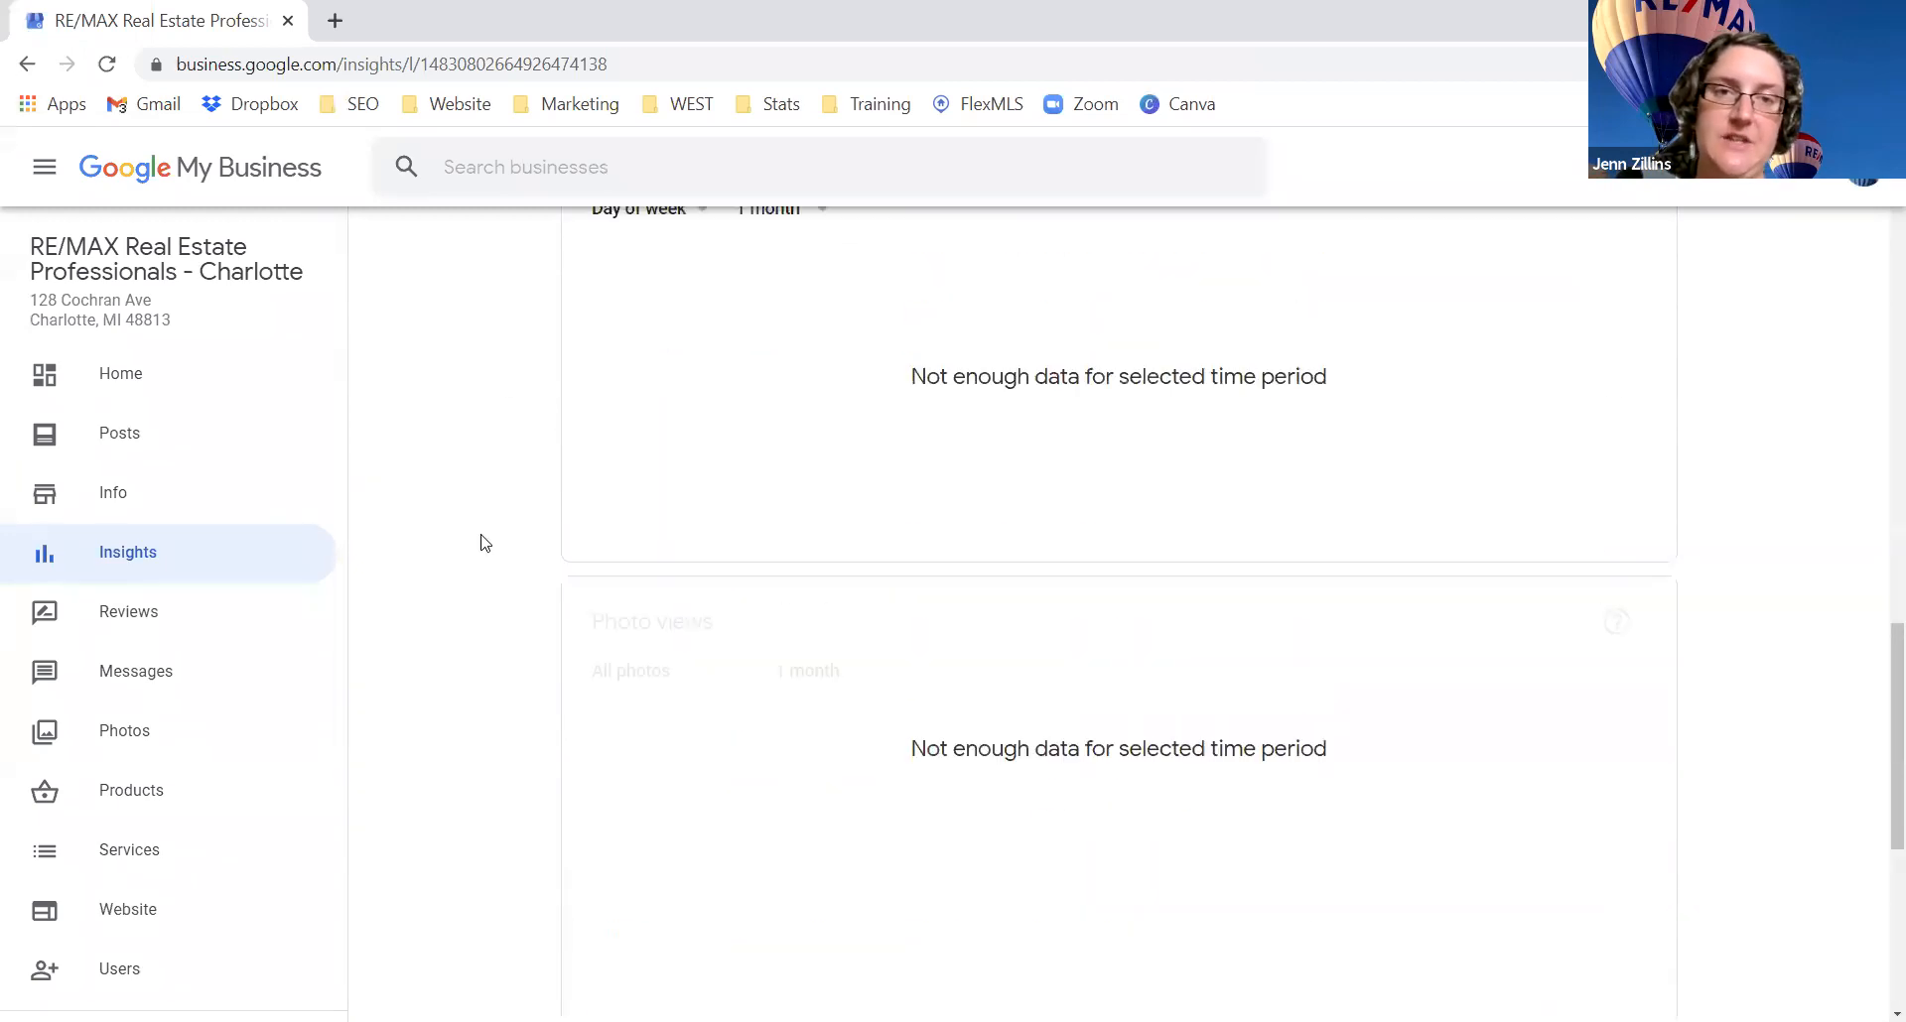
Step: Look over the listing's Reviews and Messages pages, then move on to Photos
click(144, 623)
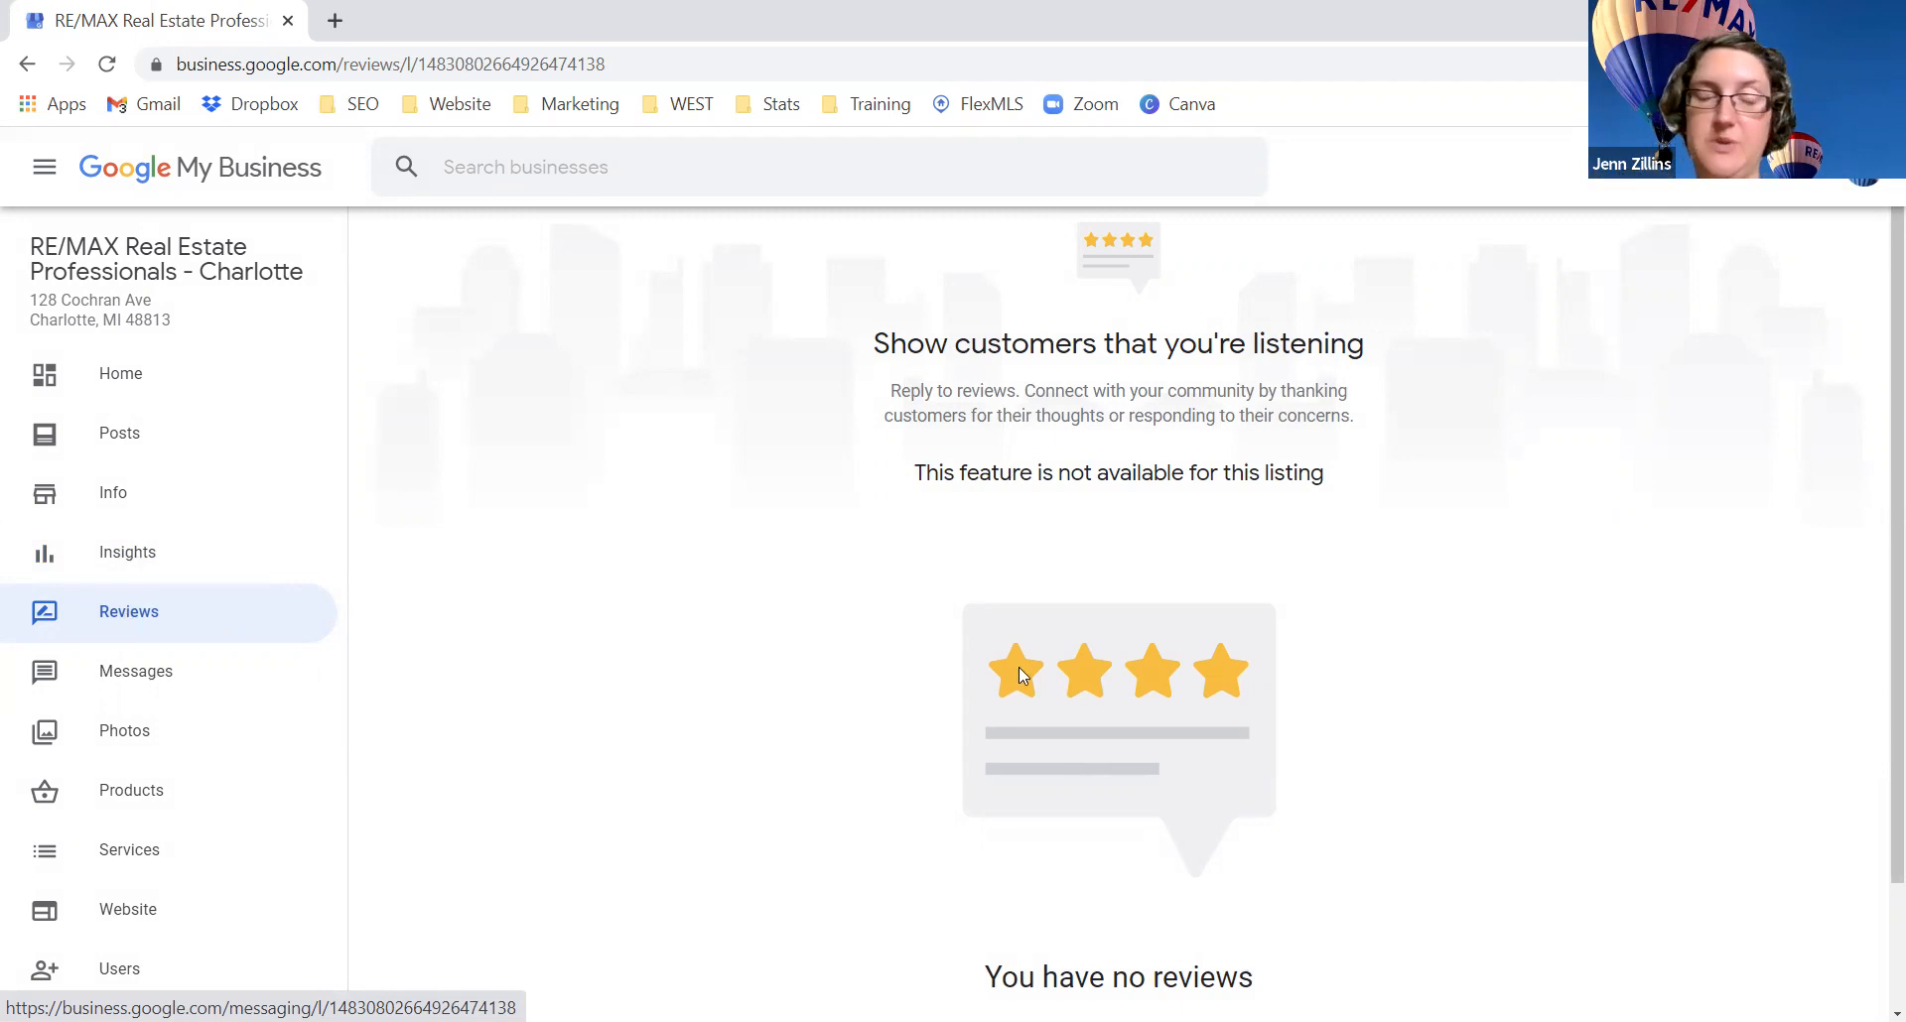
click(141, 675)
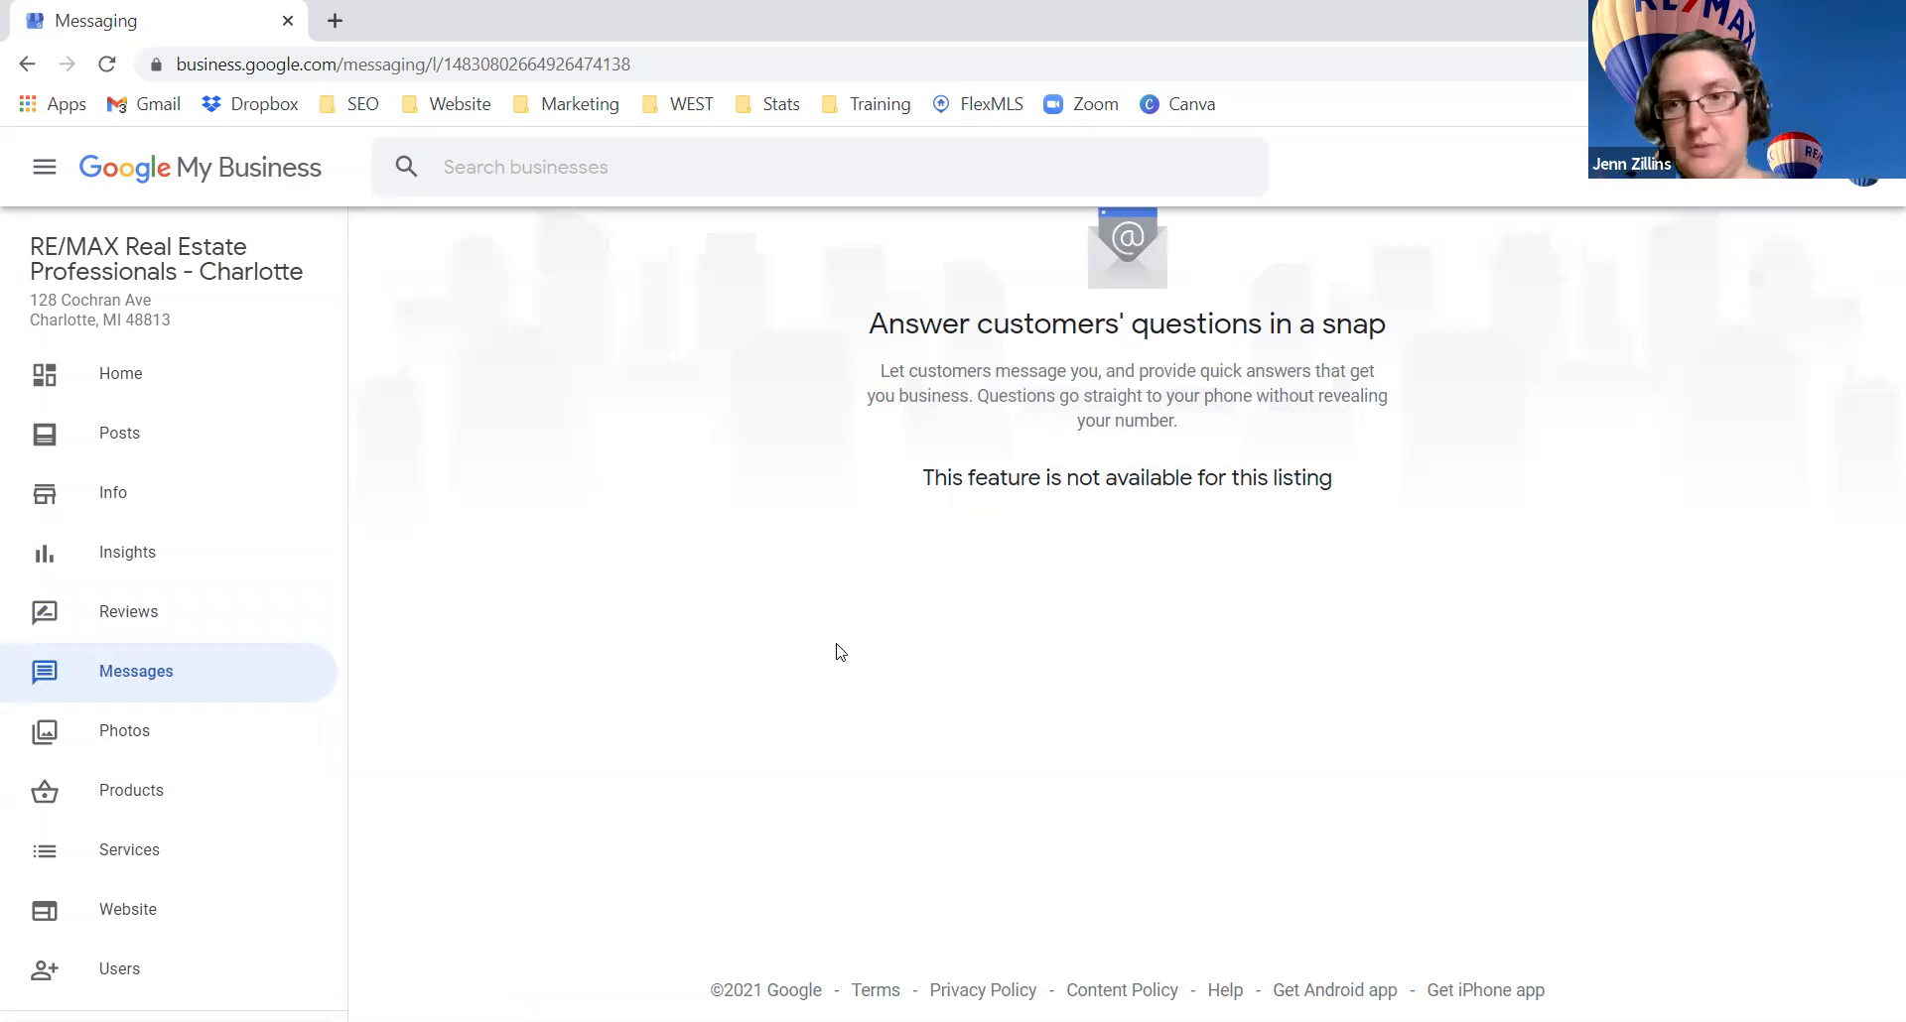
click(143, 739)
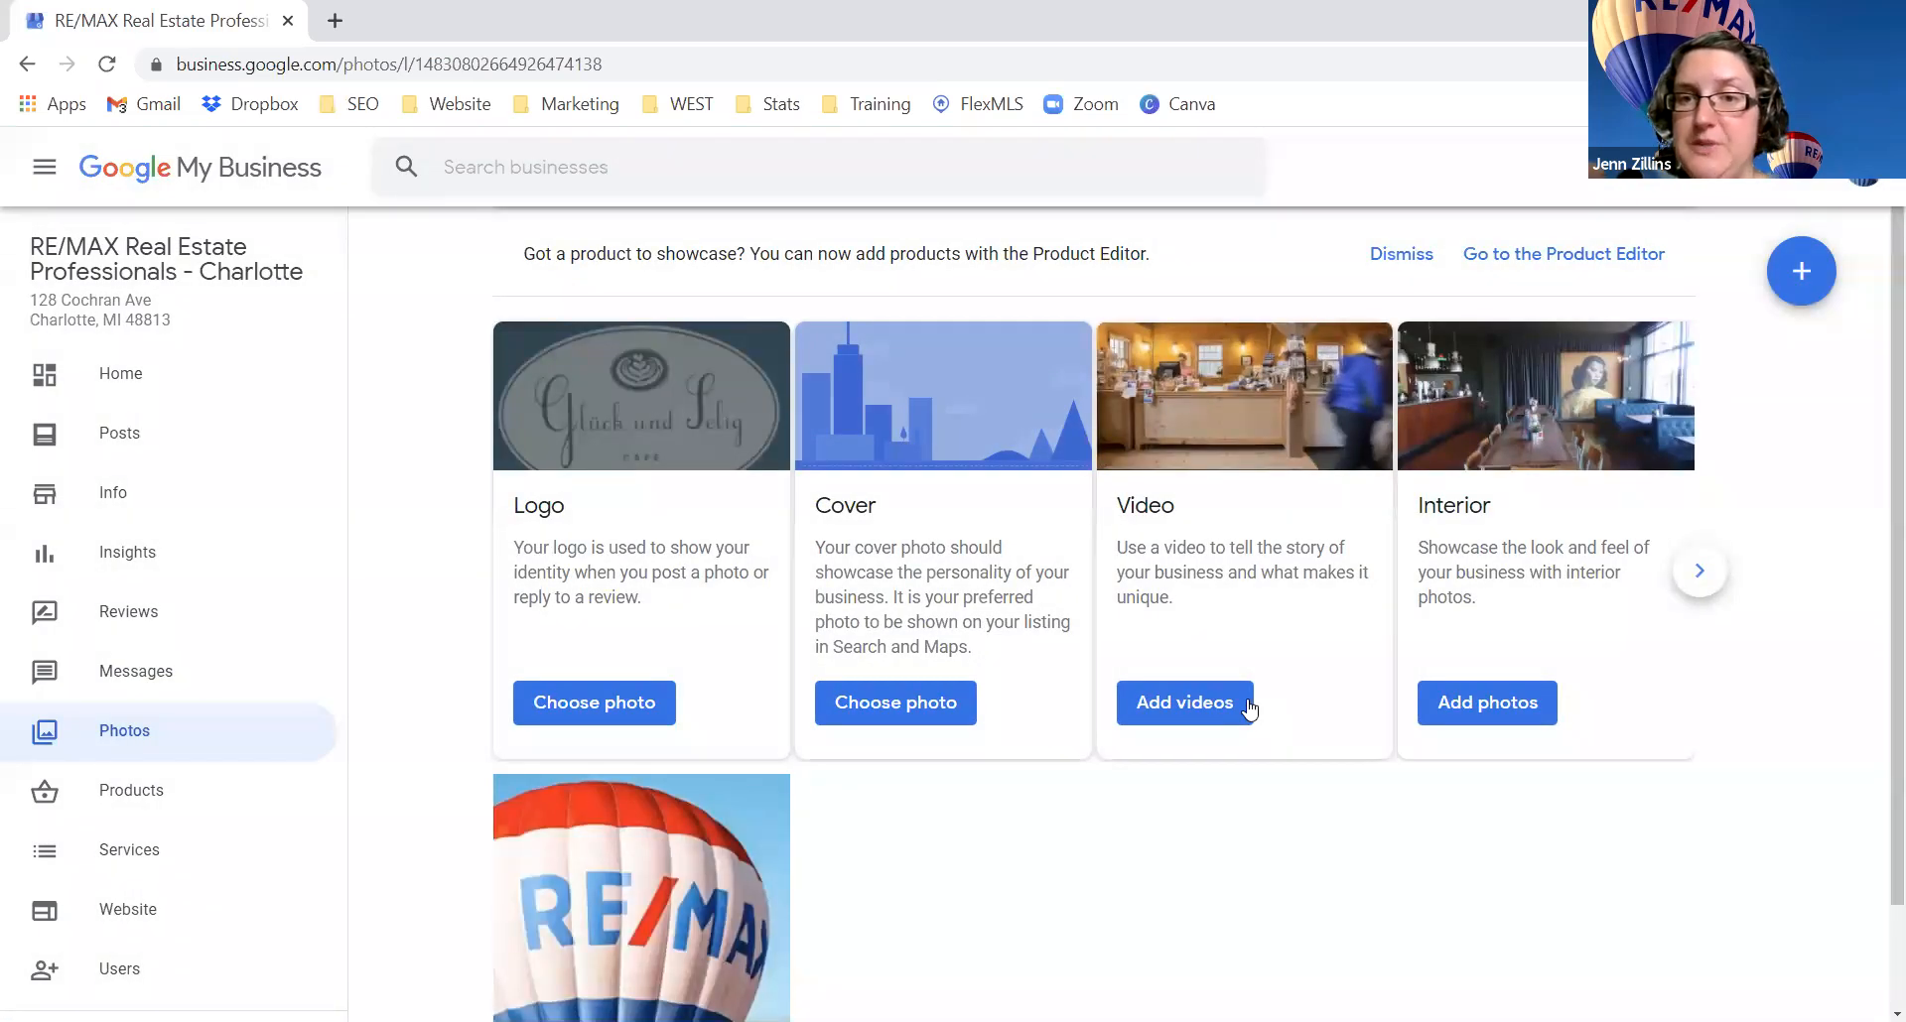
Step: Scroll the Photos page to see the single RE/MAX balloon photo, viewed 2 times
scroll(1248, 708, down, 1)
scroll(1248, 709, up, 1)
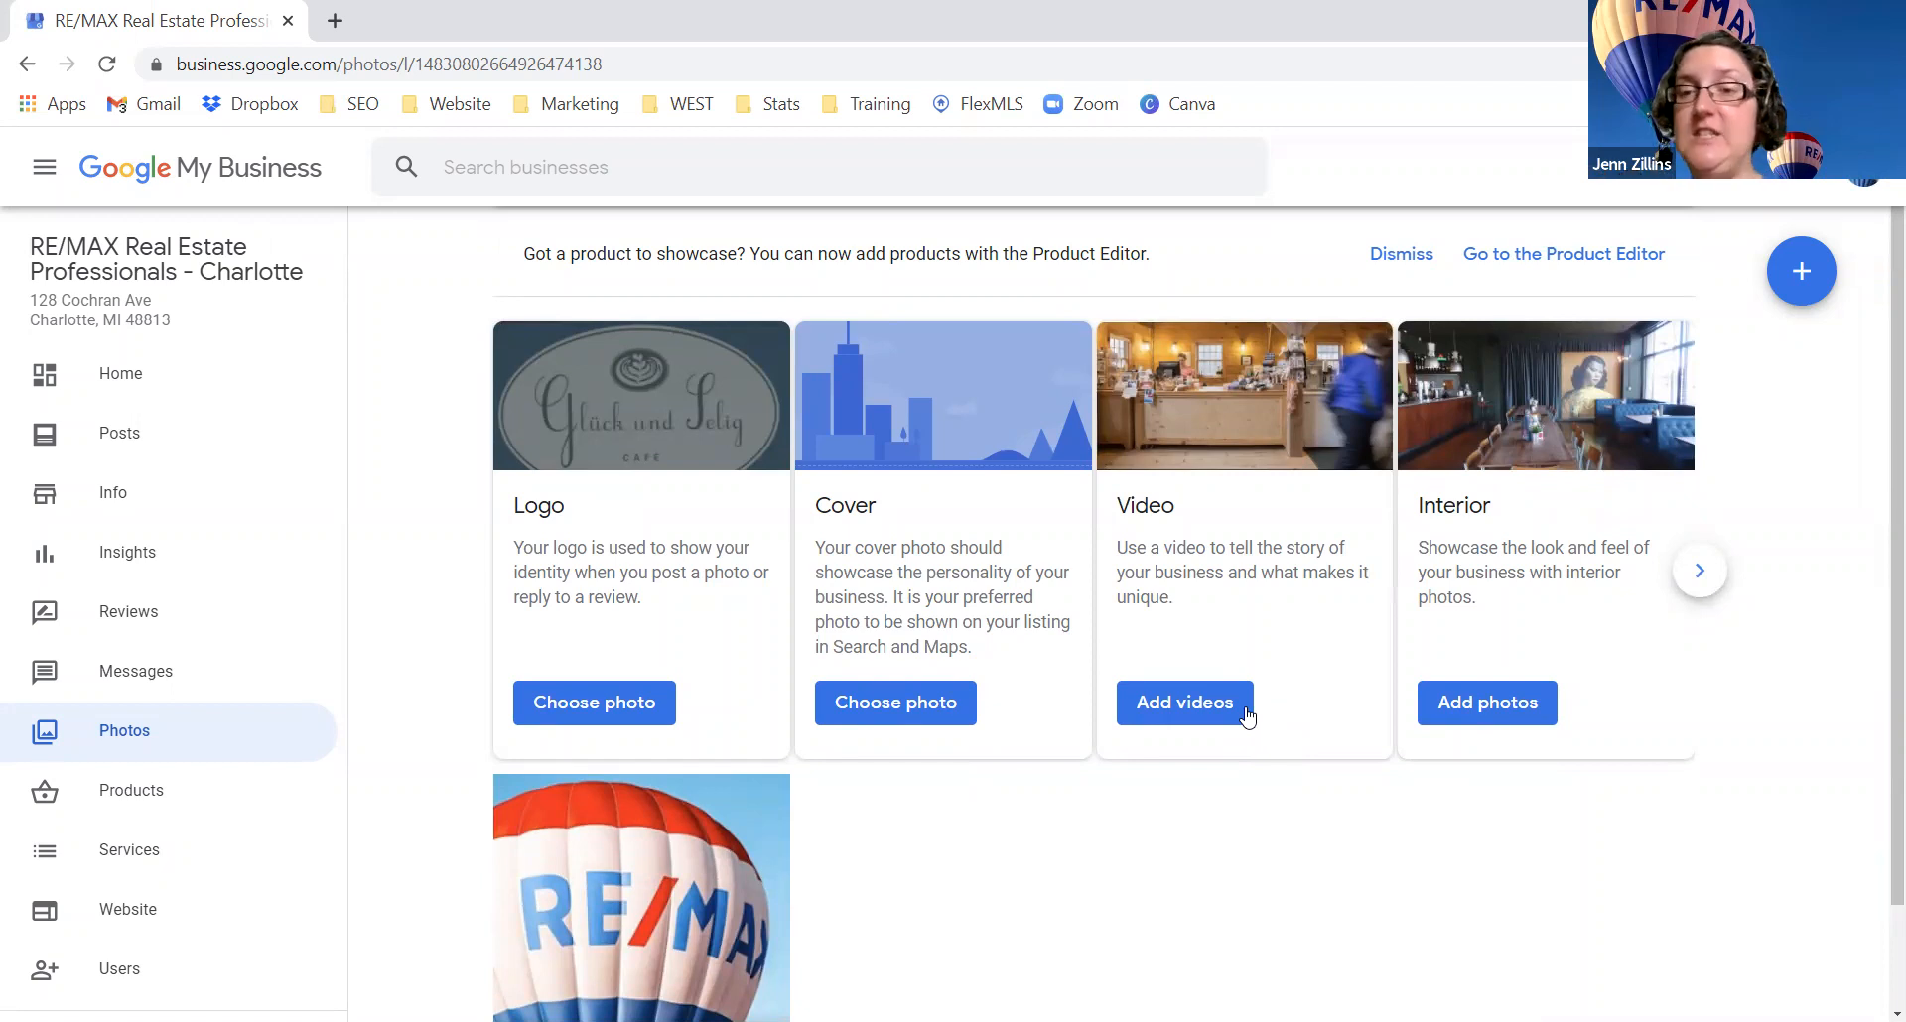
scroll(1247, 708, down, 1)
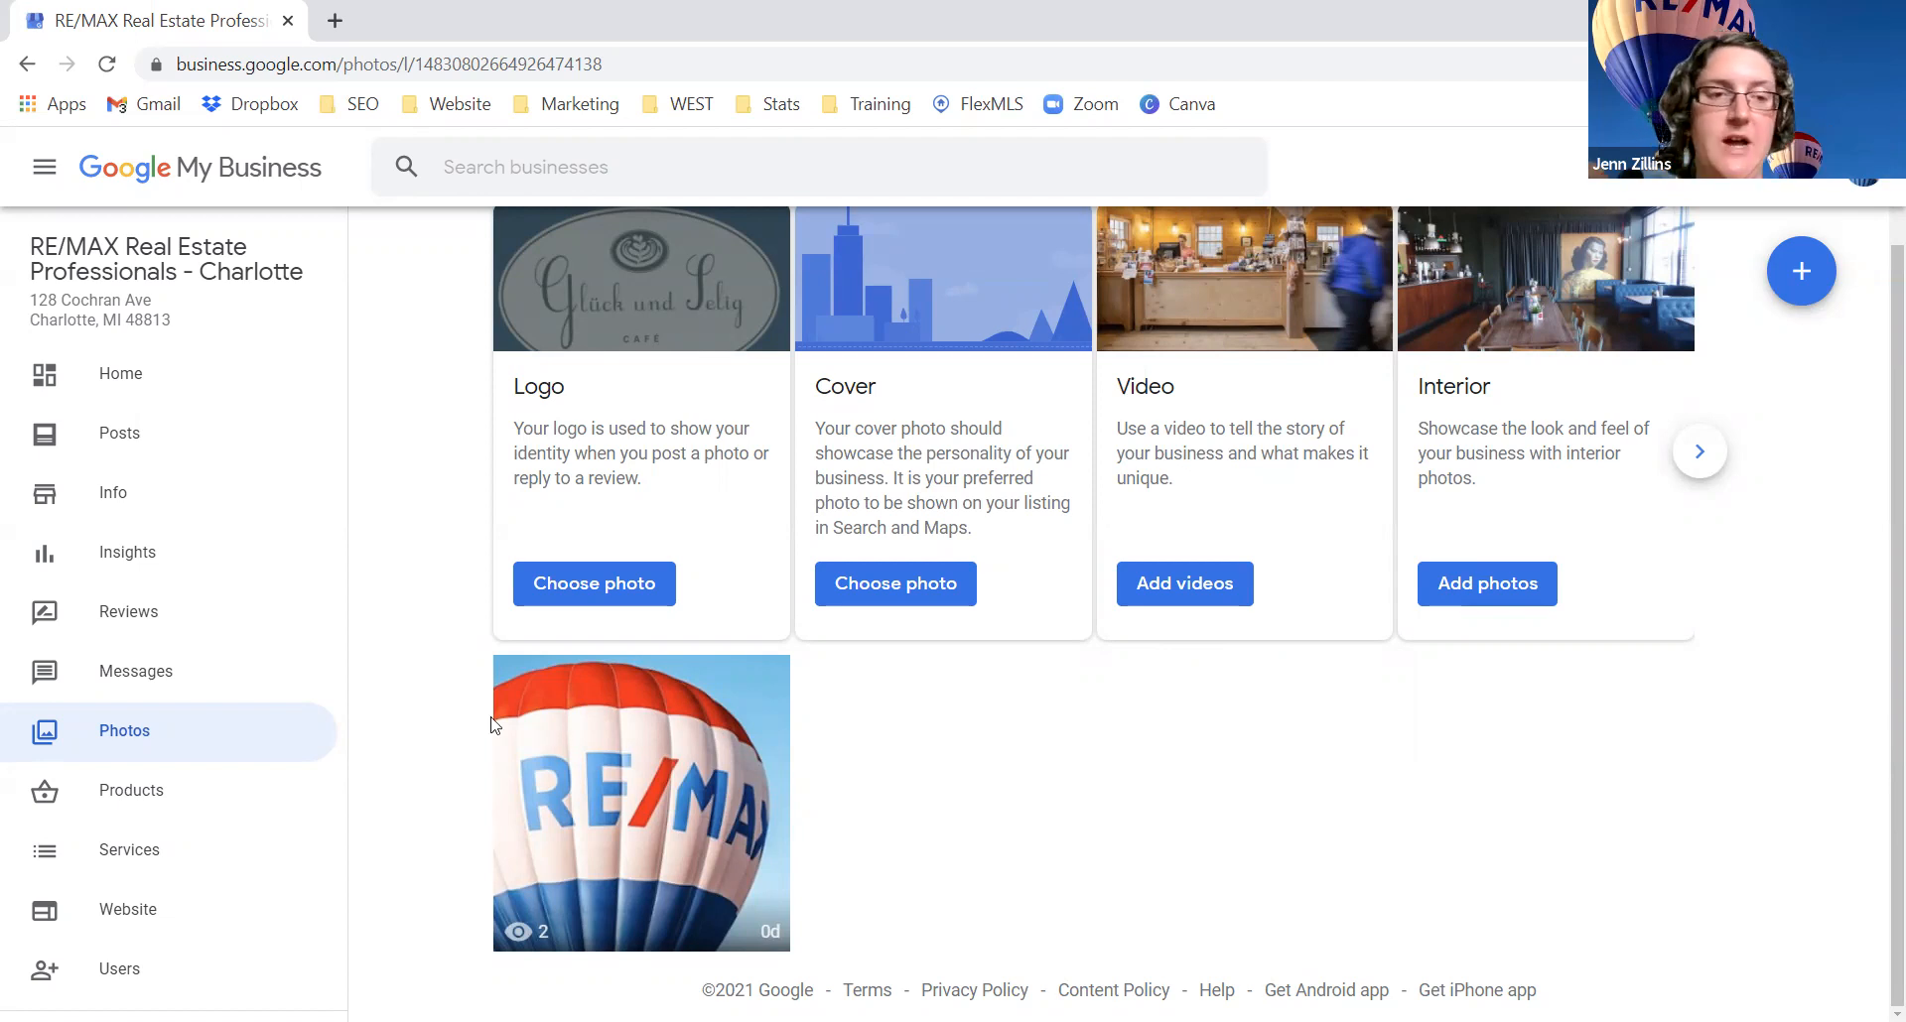
Step: On Services, start a custom service 'rea', erase it, and close Add services without adding
click(154, 853)
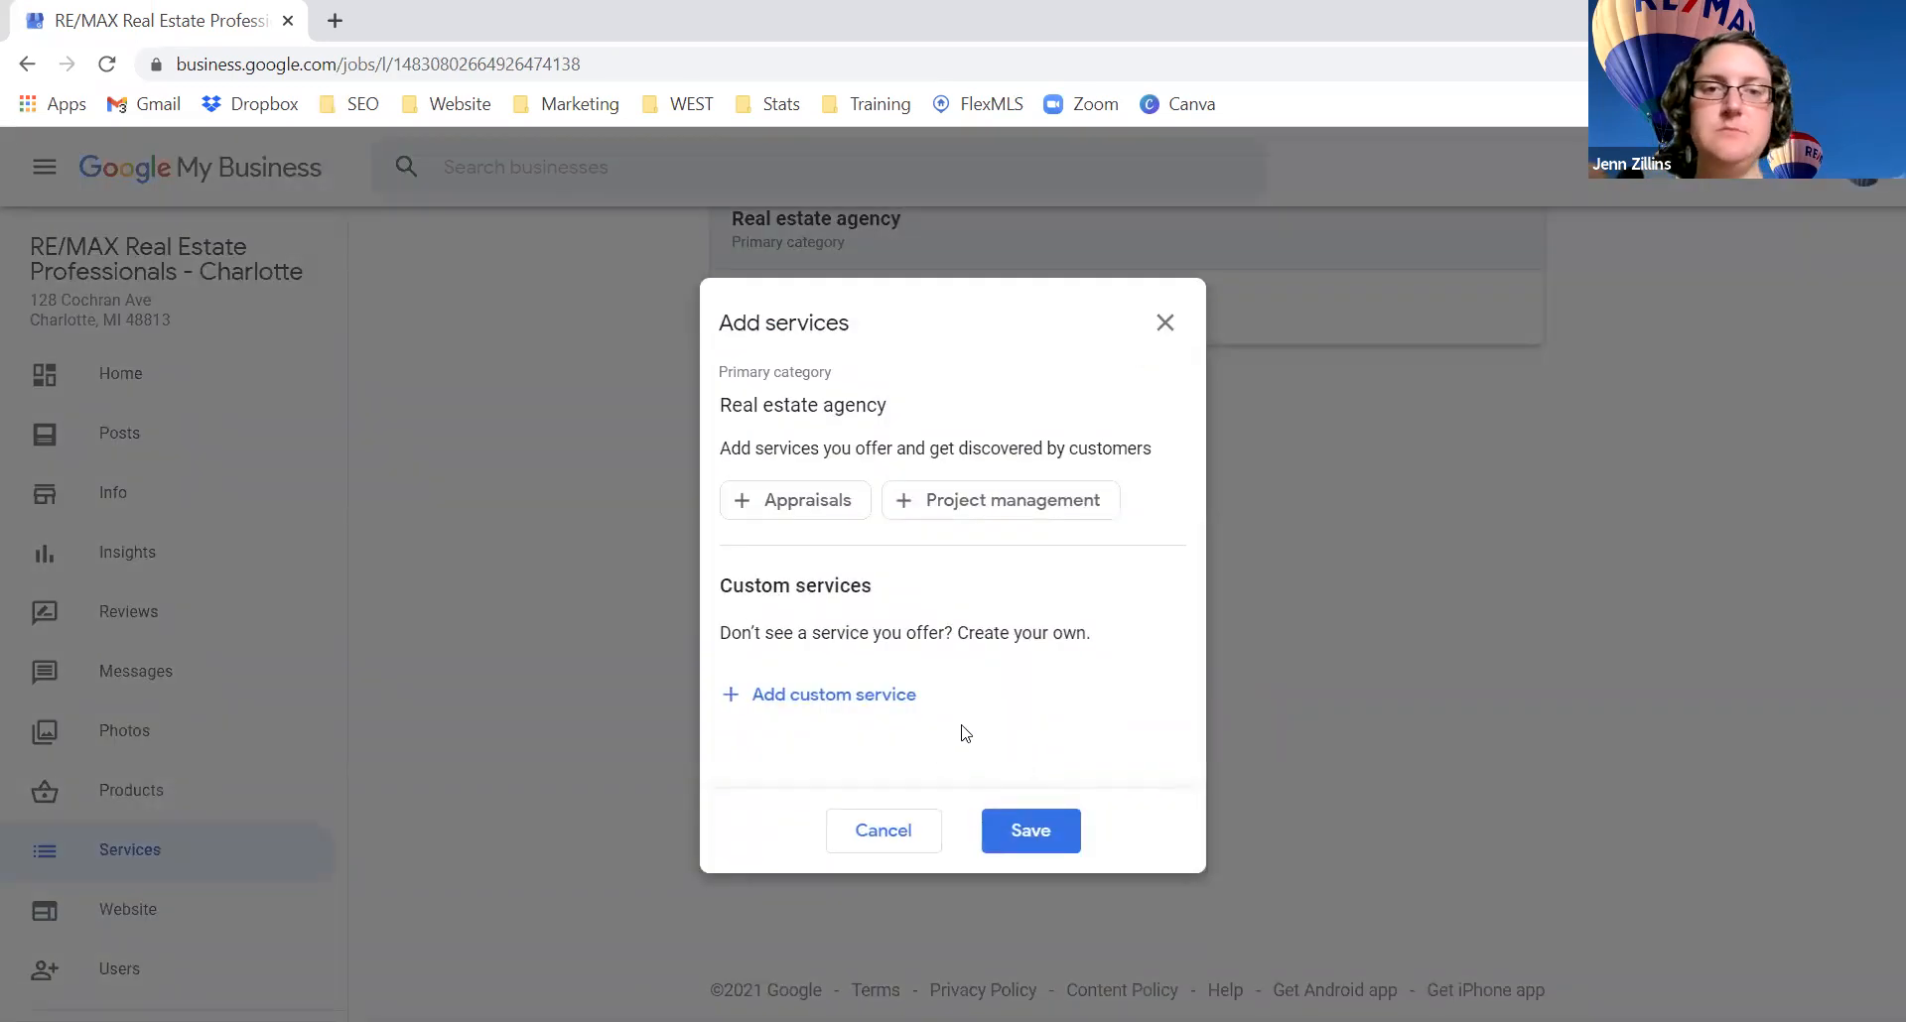
click(837, 694)
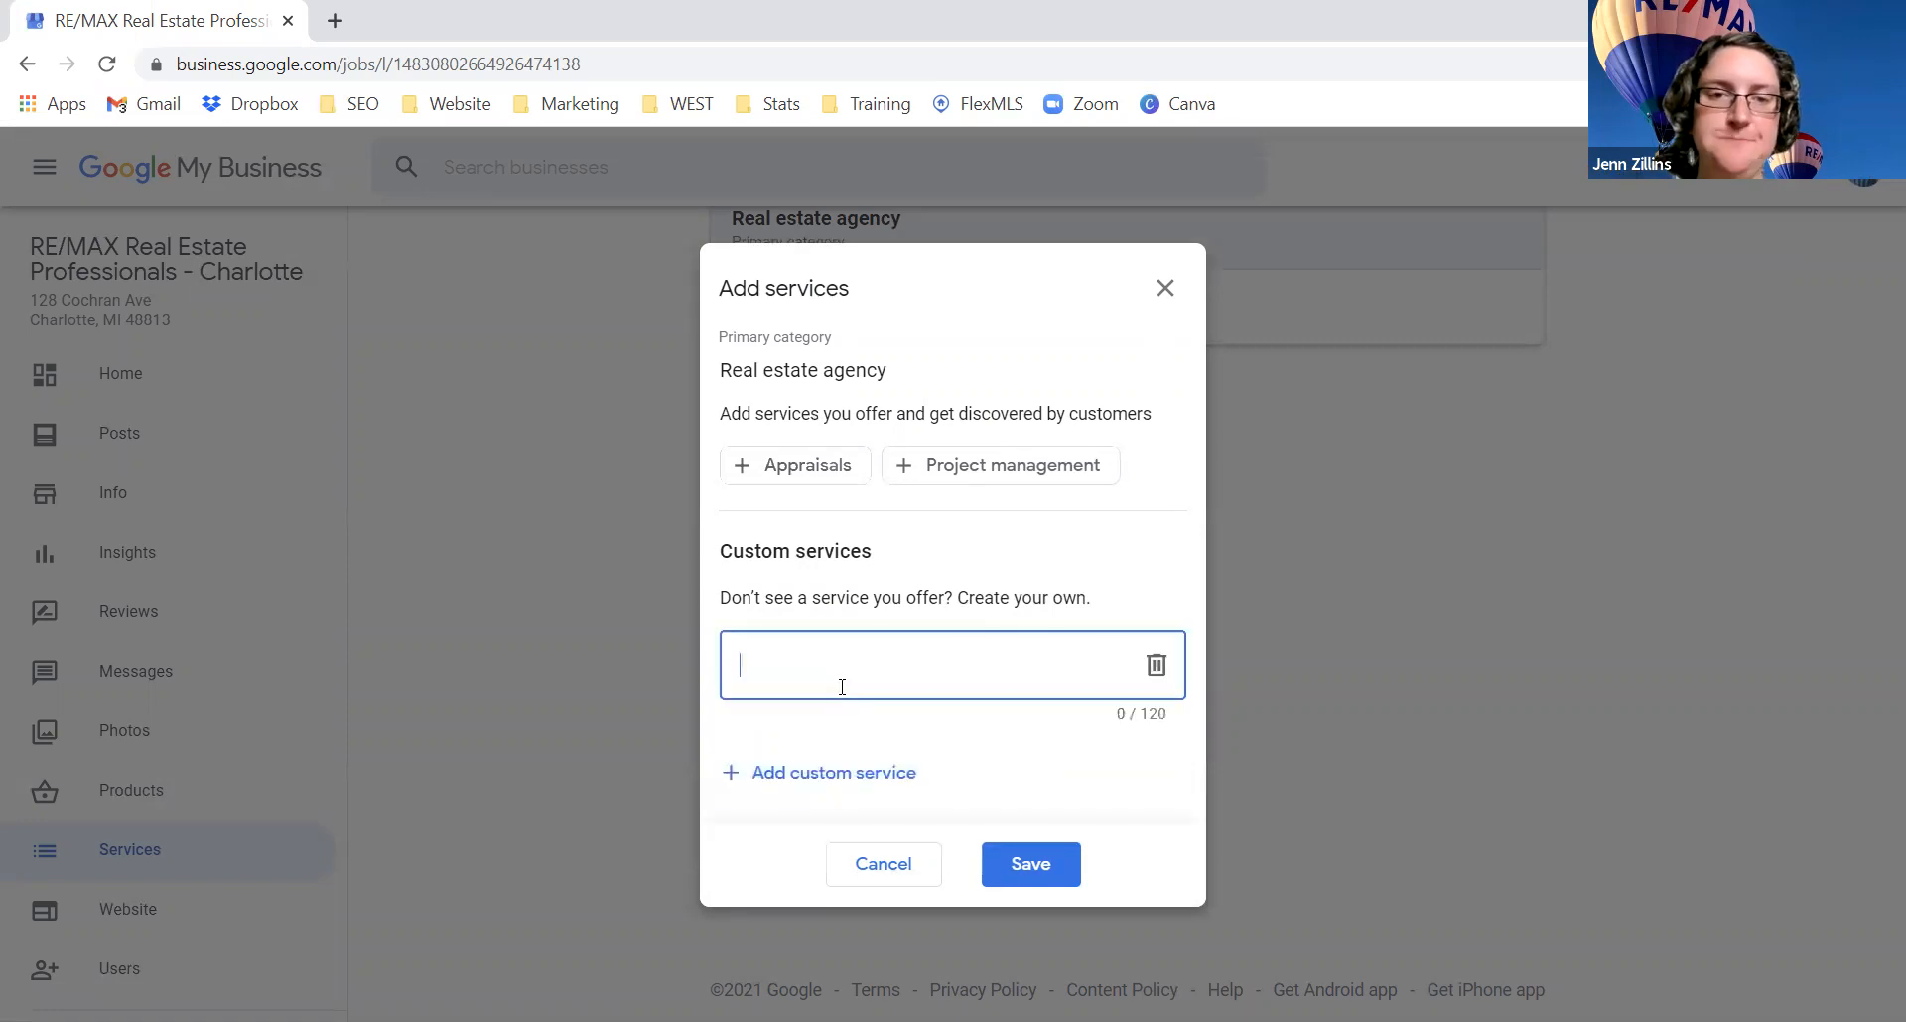
text(rea)
key(BackSpace)
key(BackSpace)
key(BackSpace)
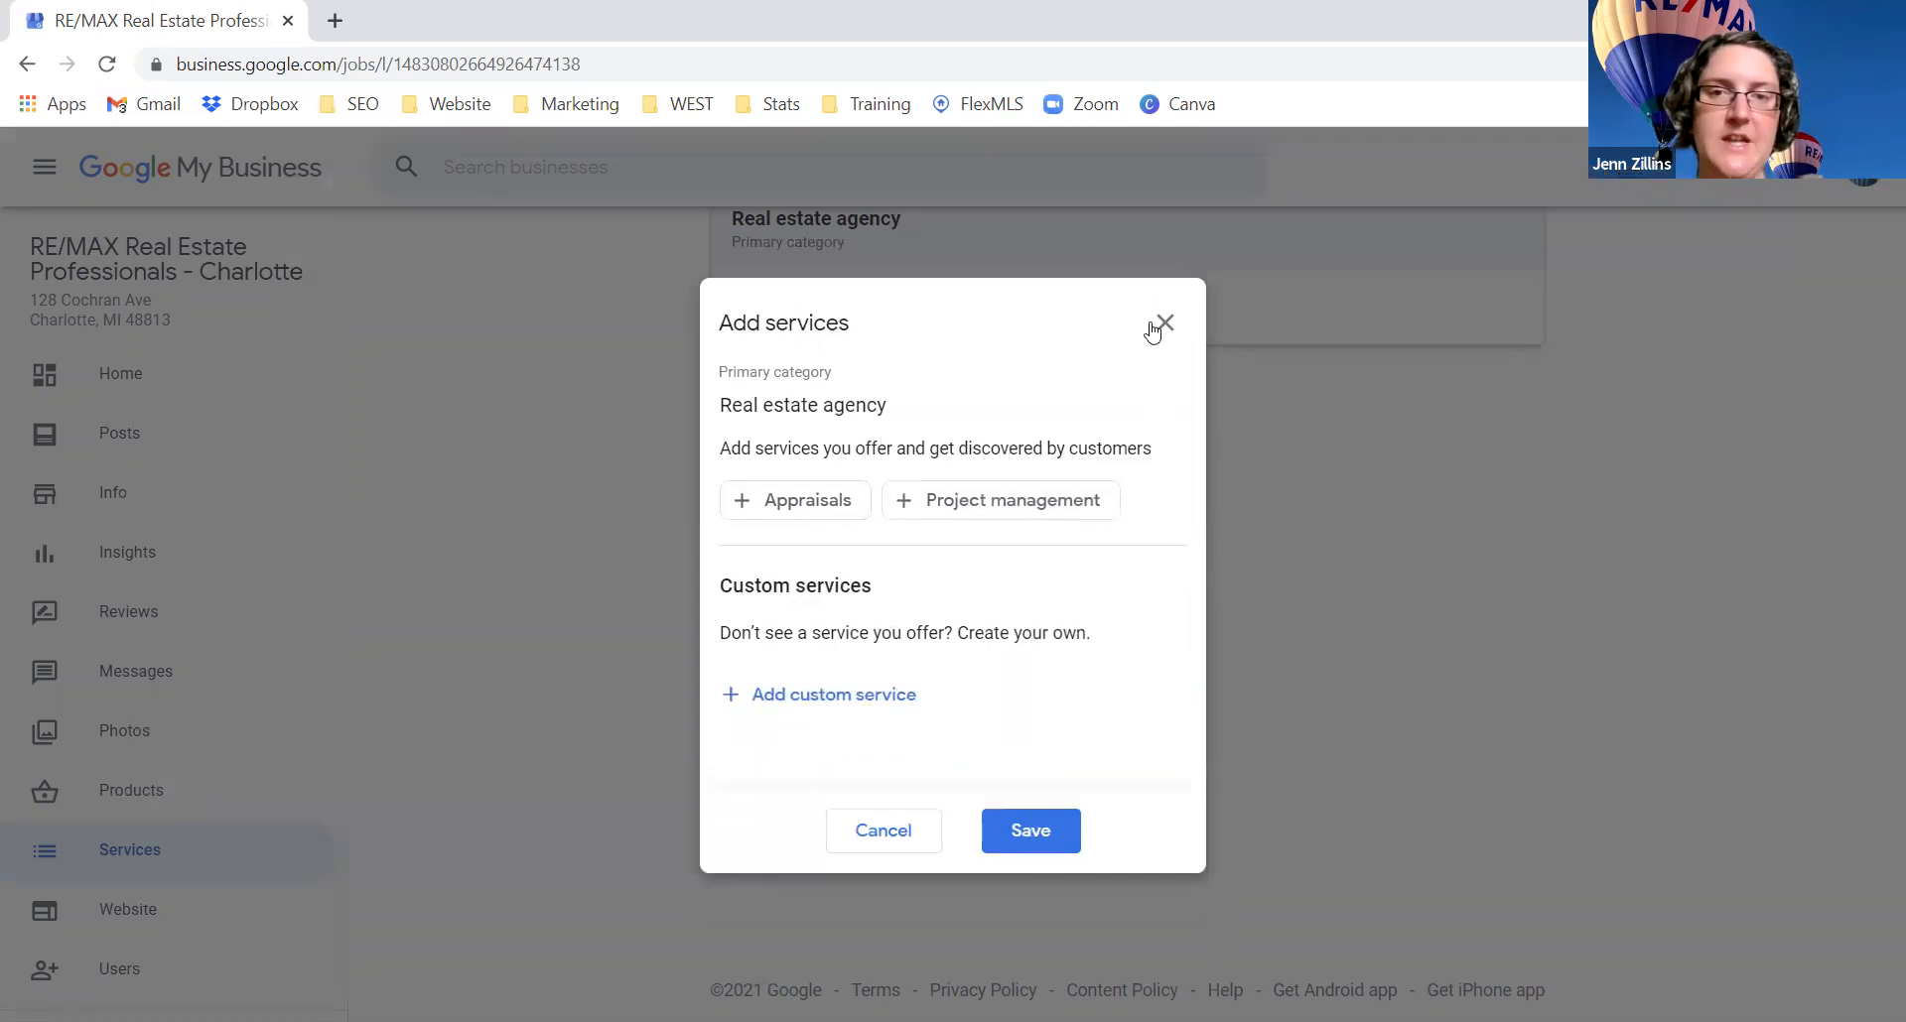
click(1165, 287)
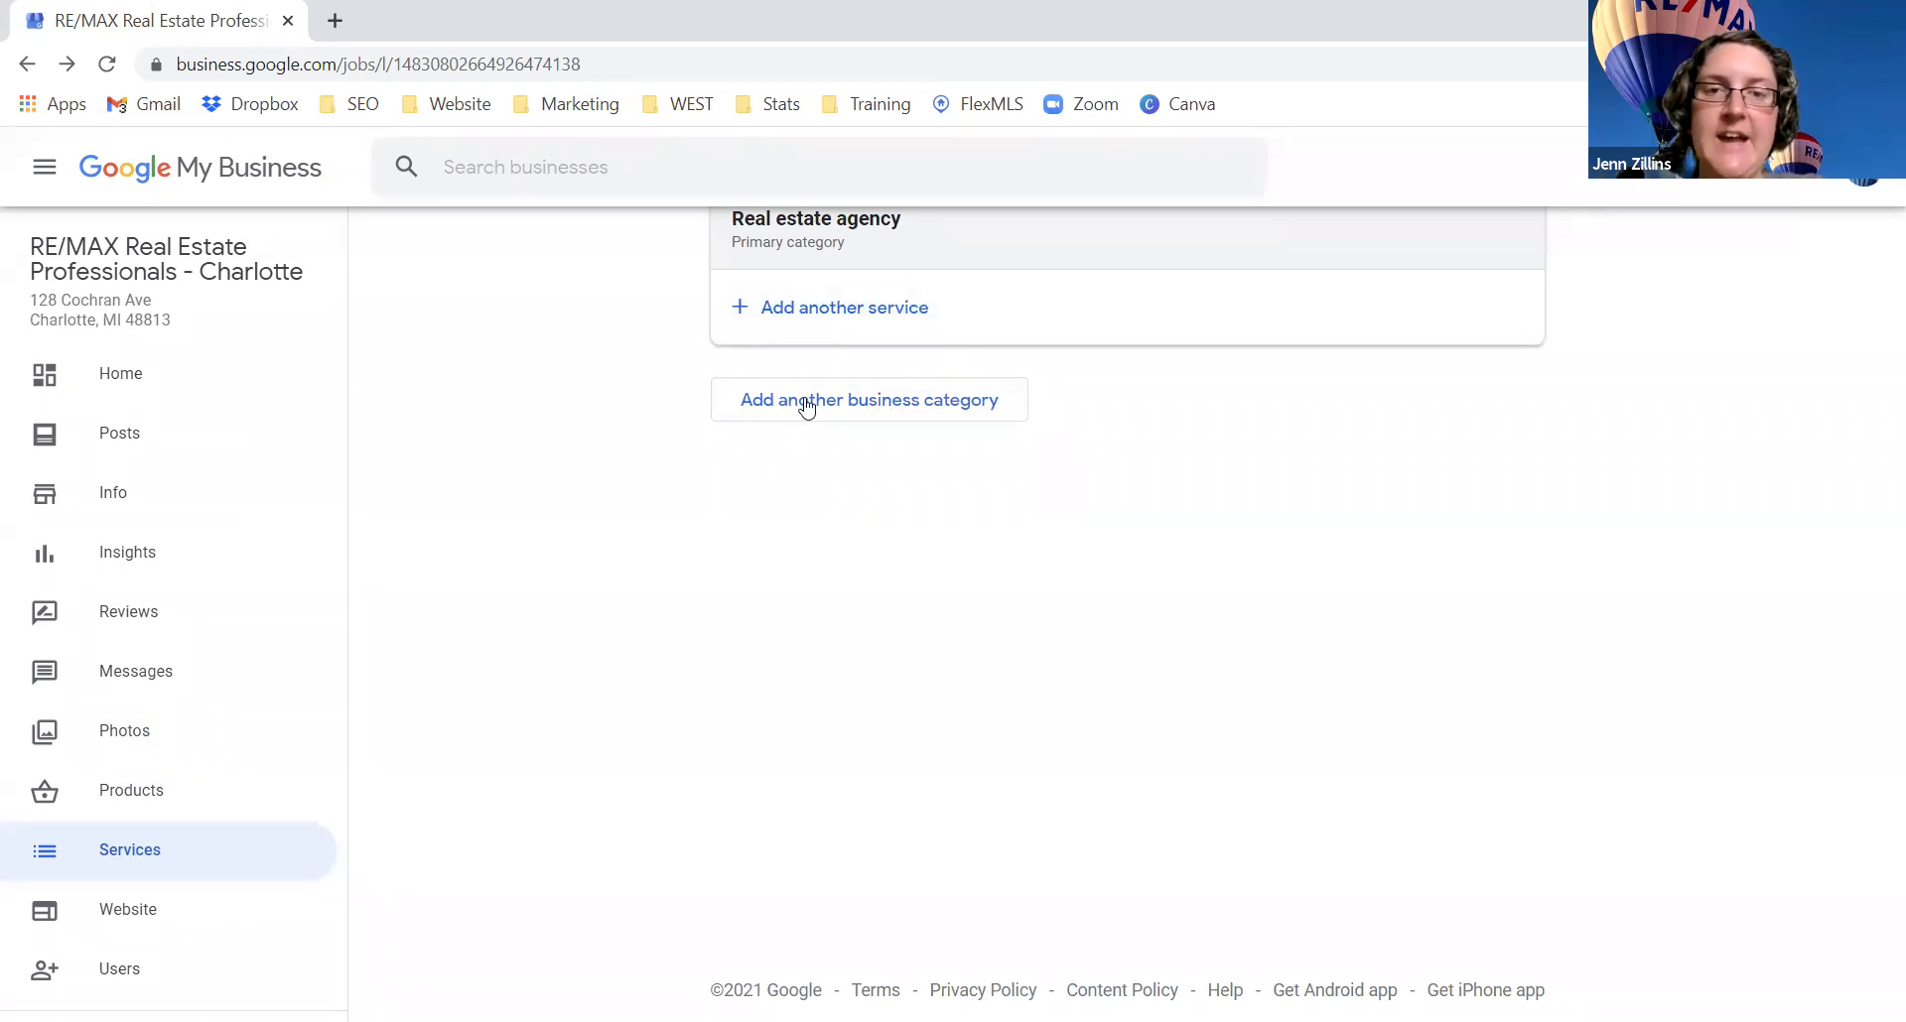
Step: Add 'Real estate agents' as an additional business category and save it
click(872, 405)
text(real estate)
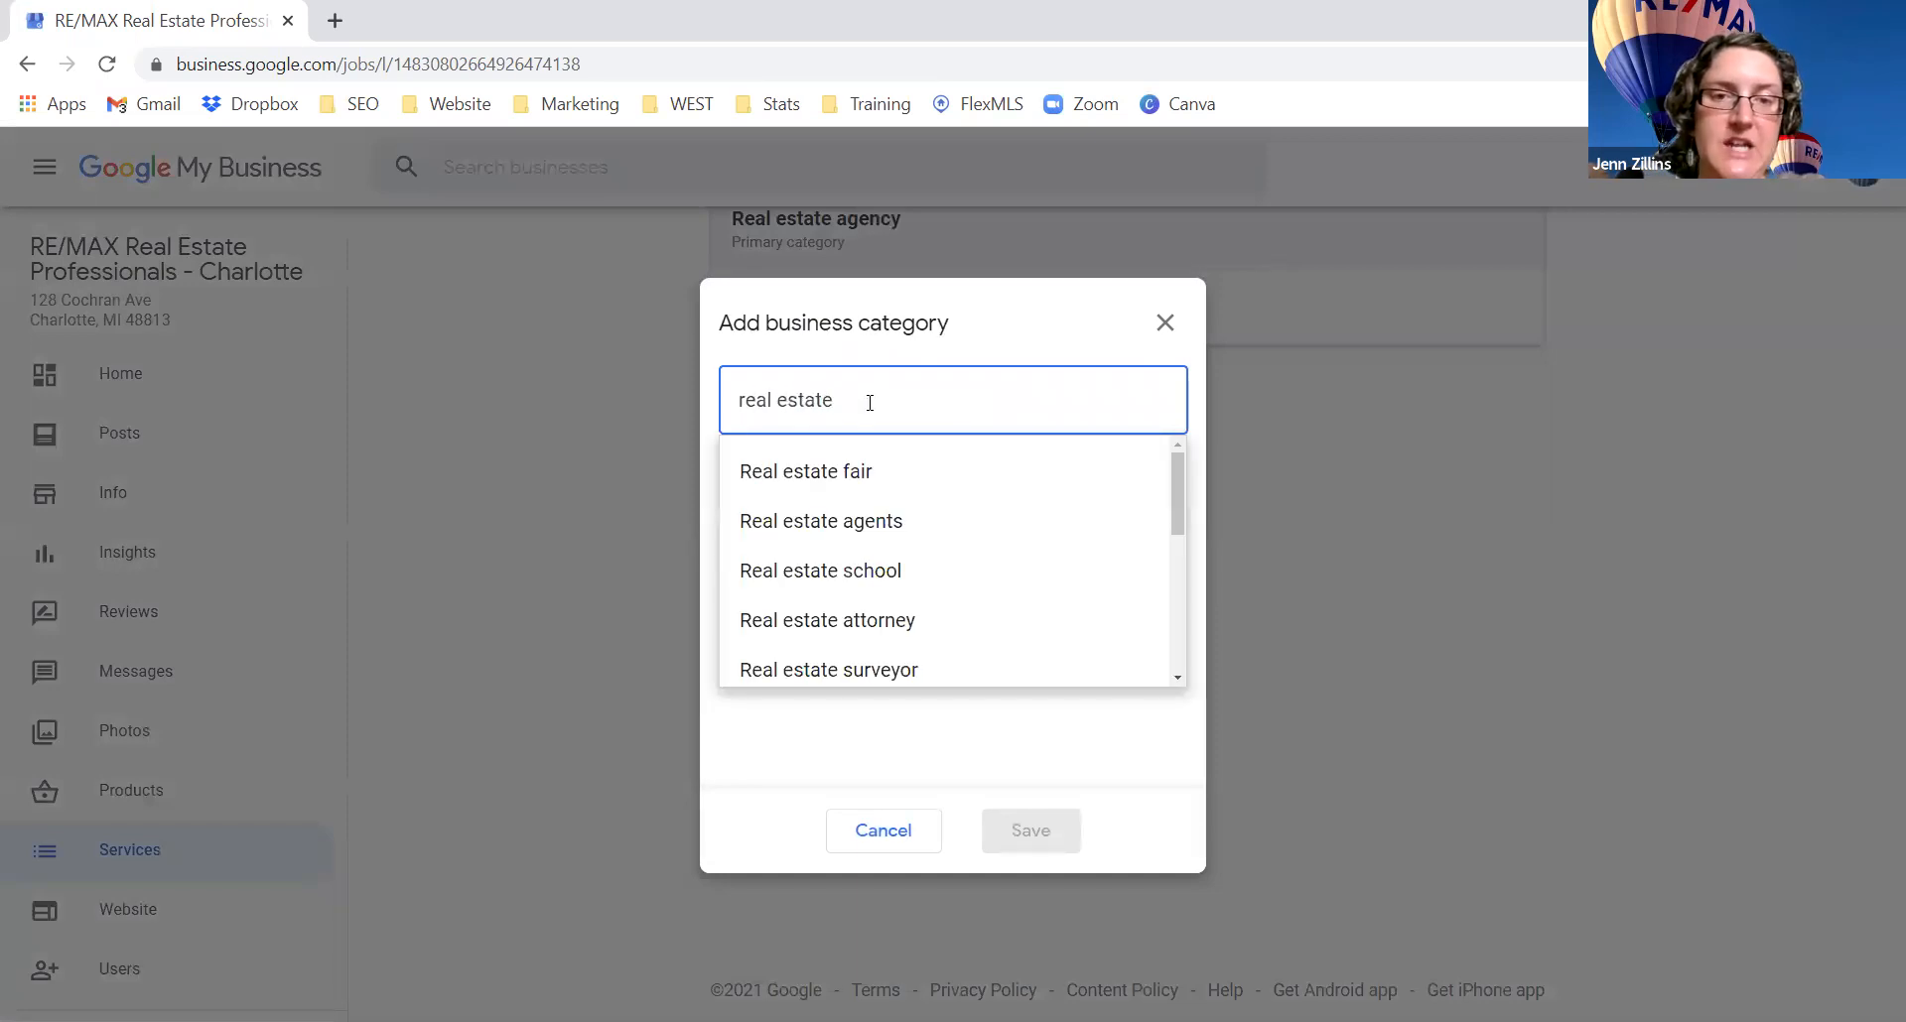
click(871, 526)
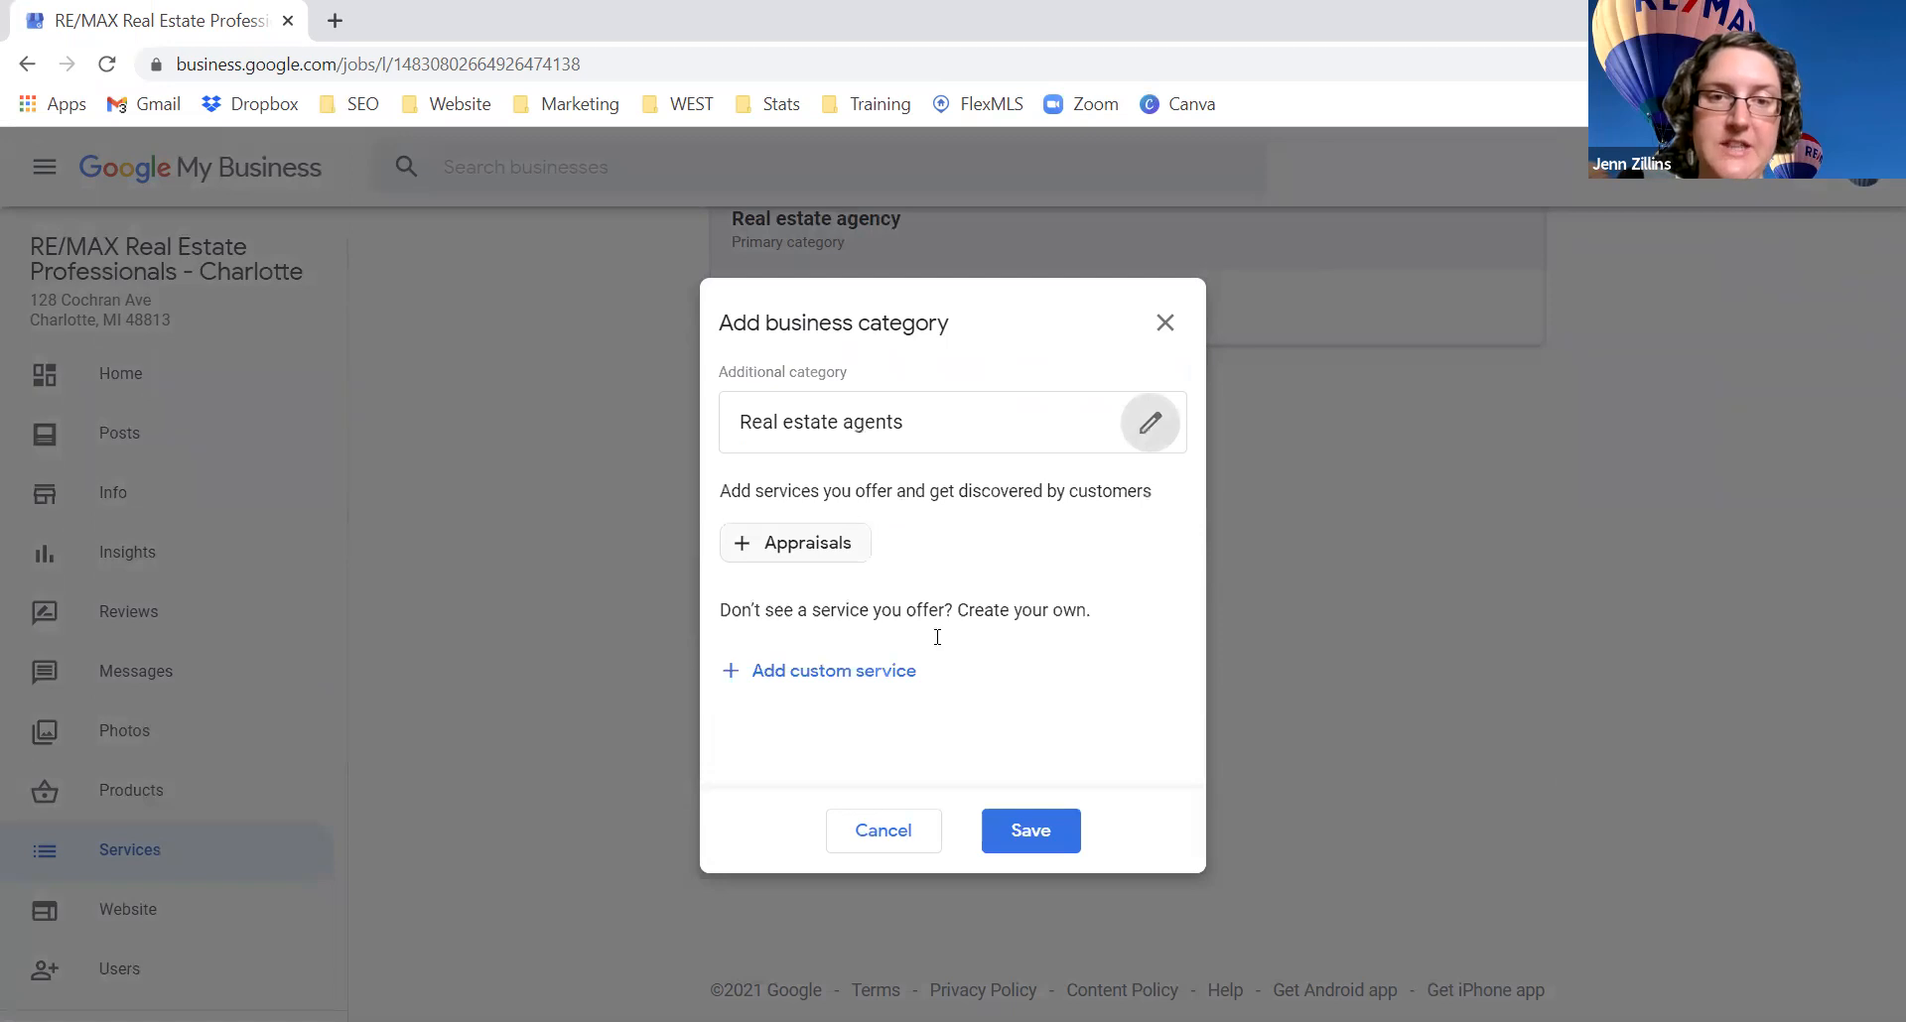
click(1050, 837)
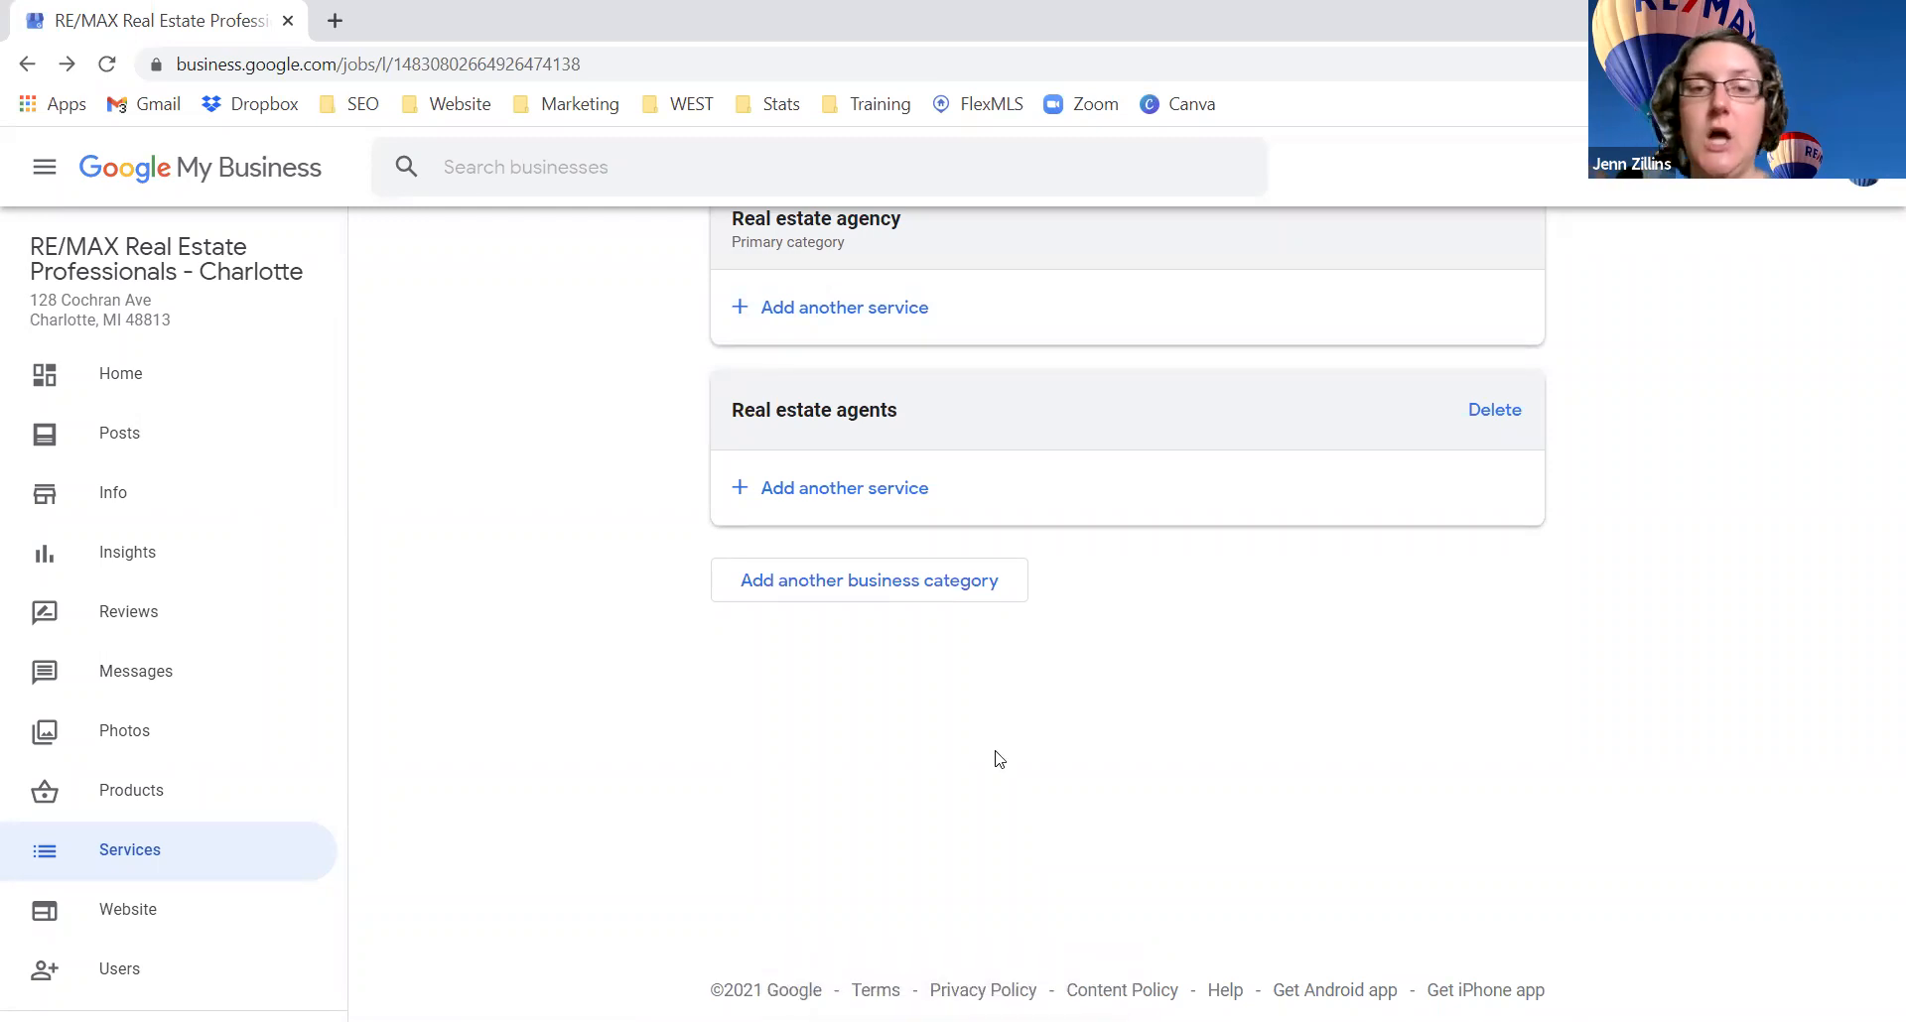
Step: Search for a 'home buil' category, cancel without adding it, and open Users
click(849, 580)
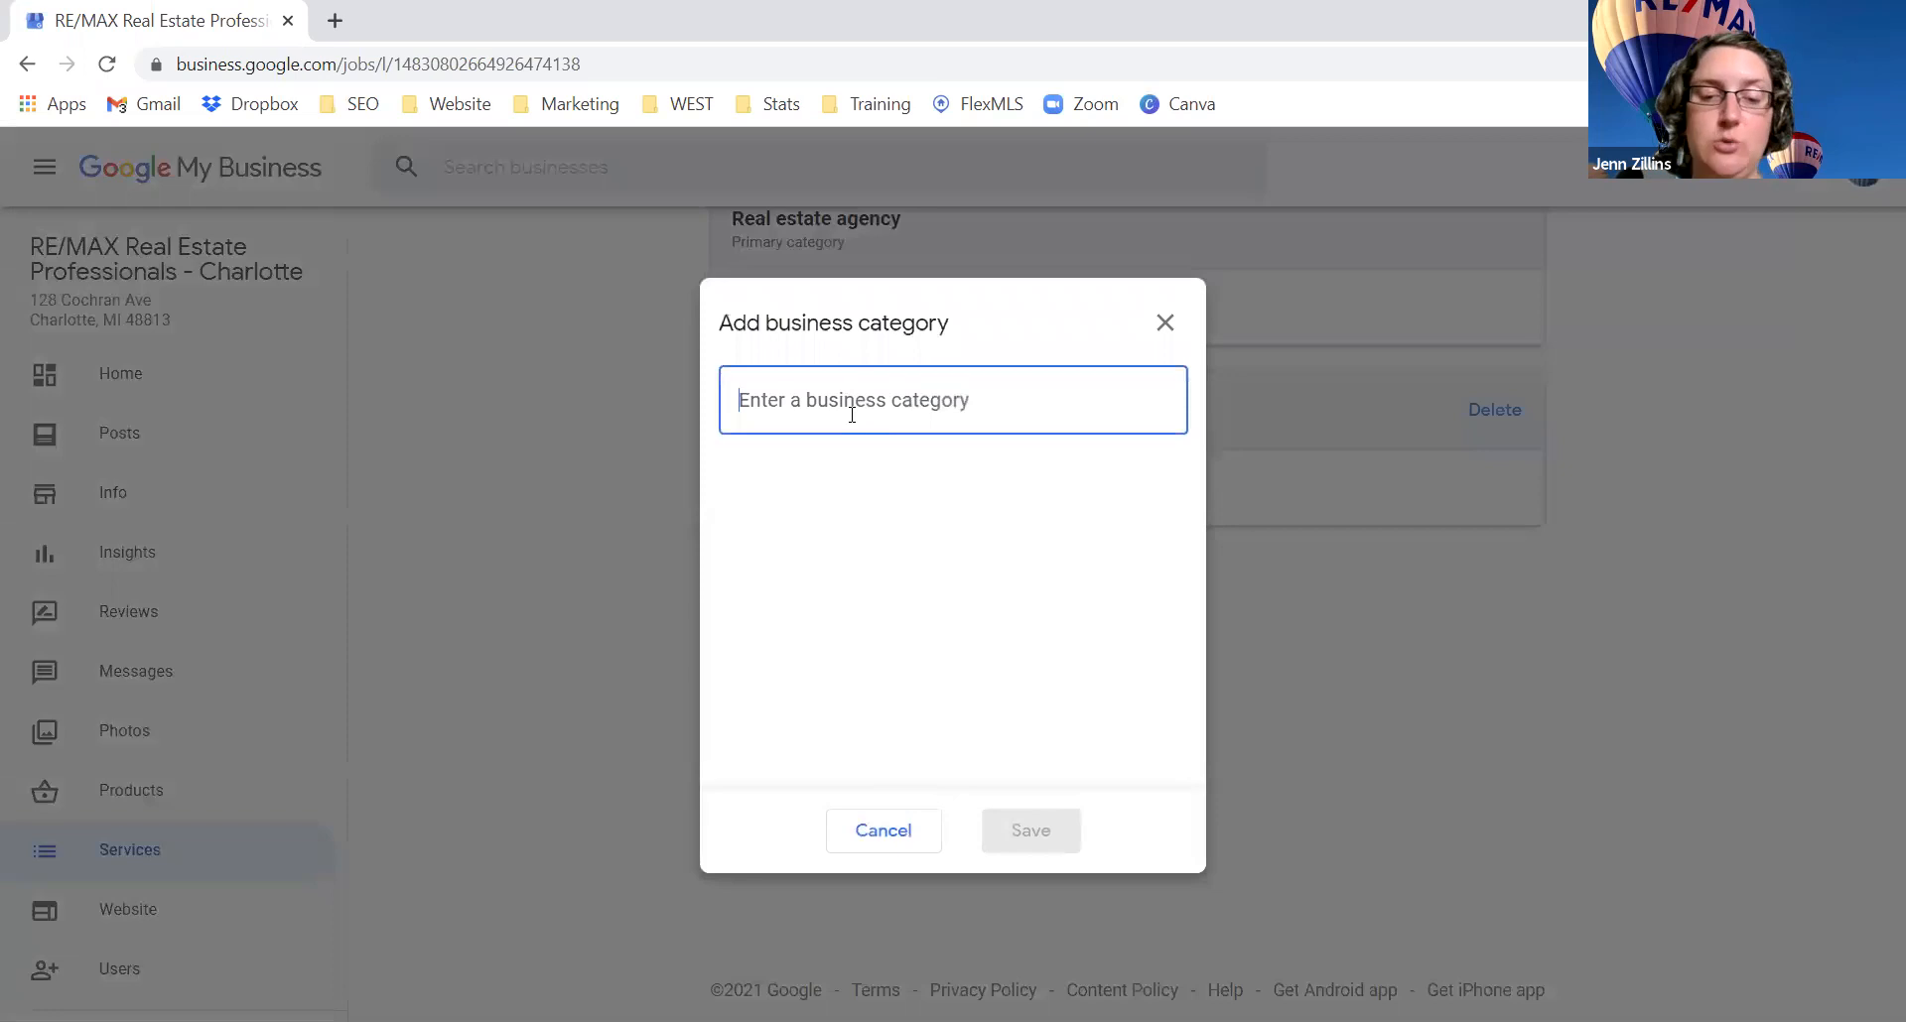
text(home buil)
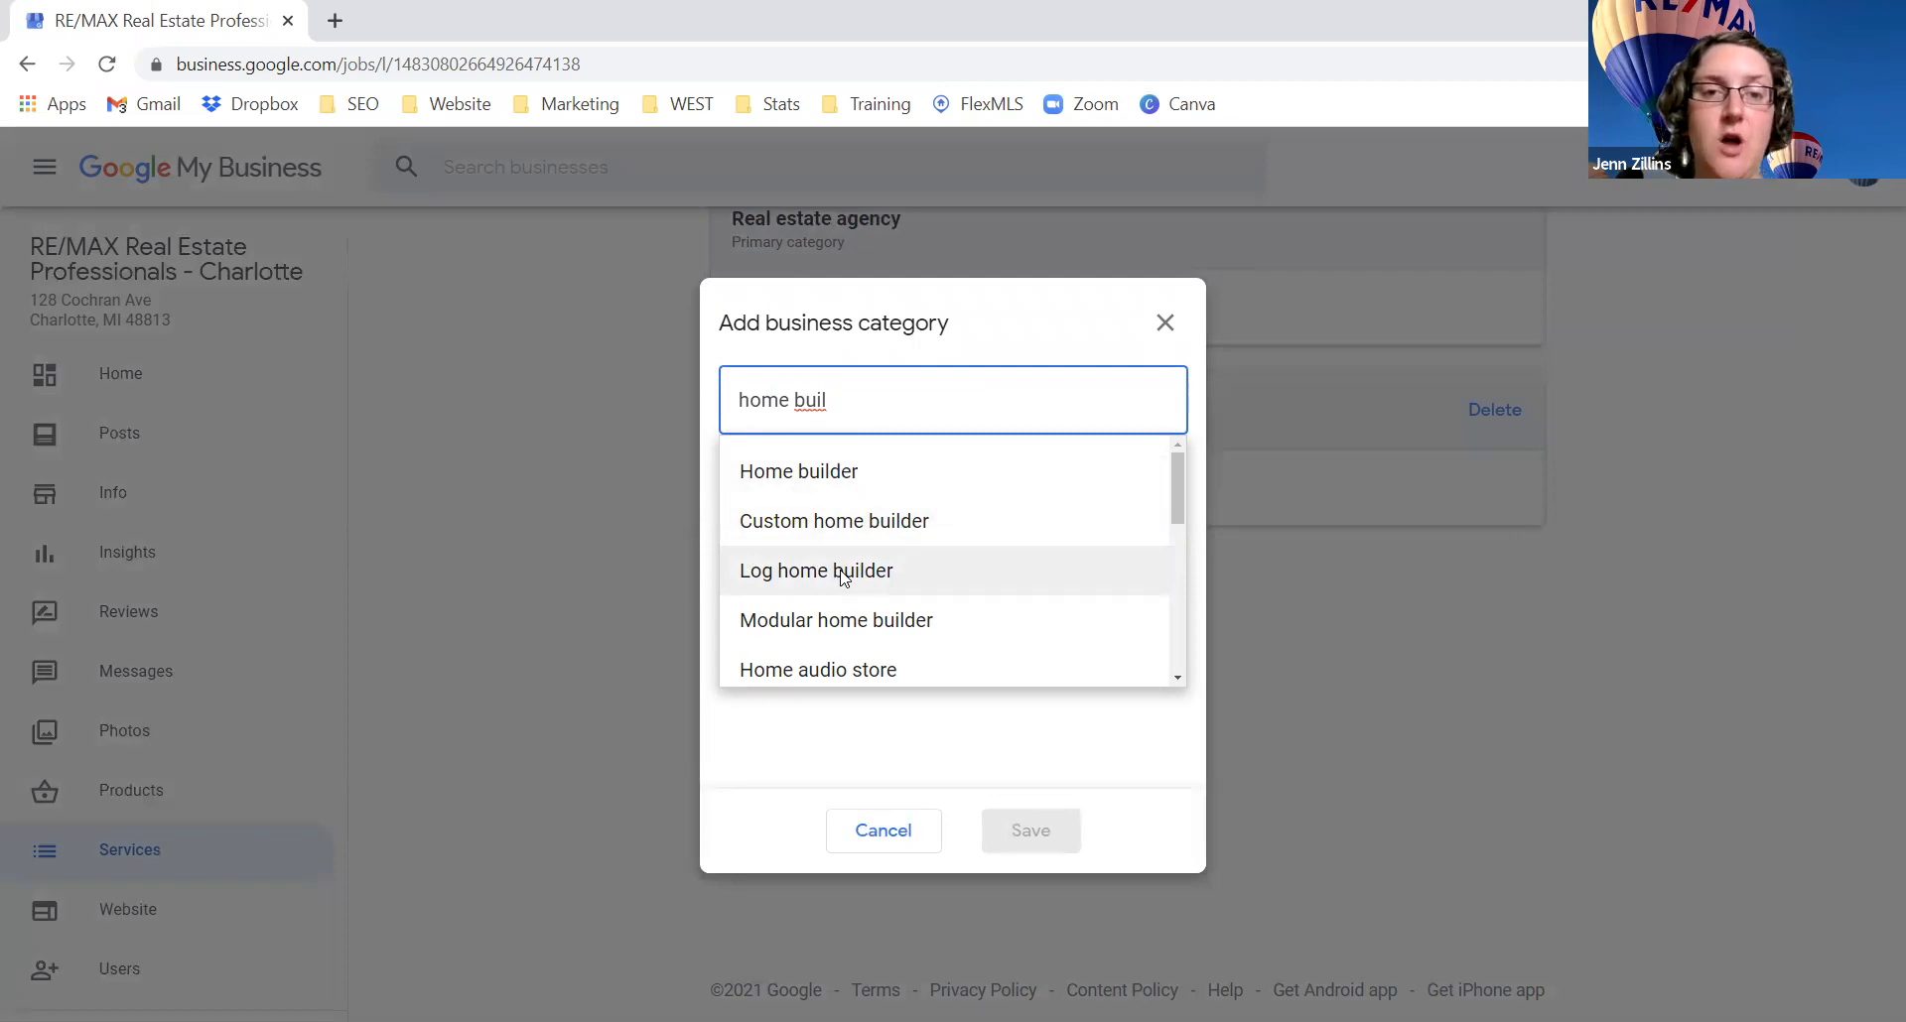
scroll(843, 577, down, 2)
scroll(851, 571, up, 2)
scroll(911, 524, down, 5)
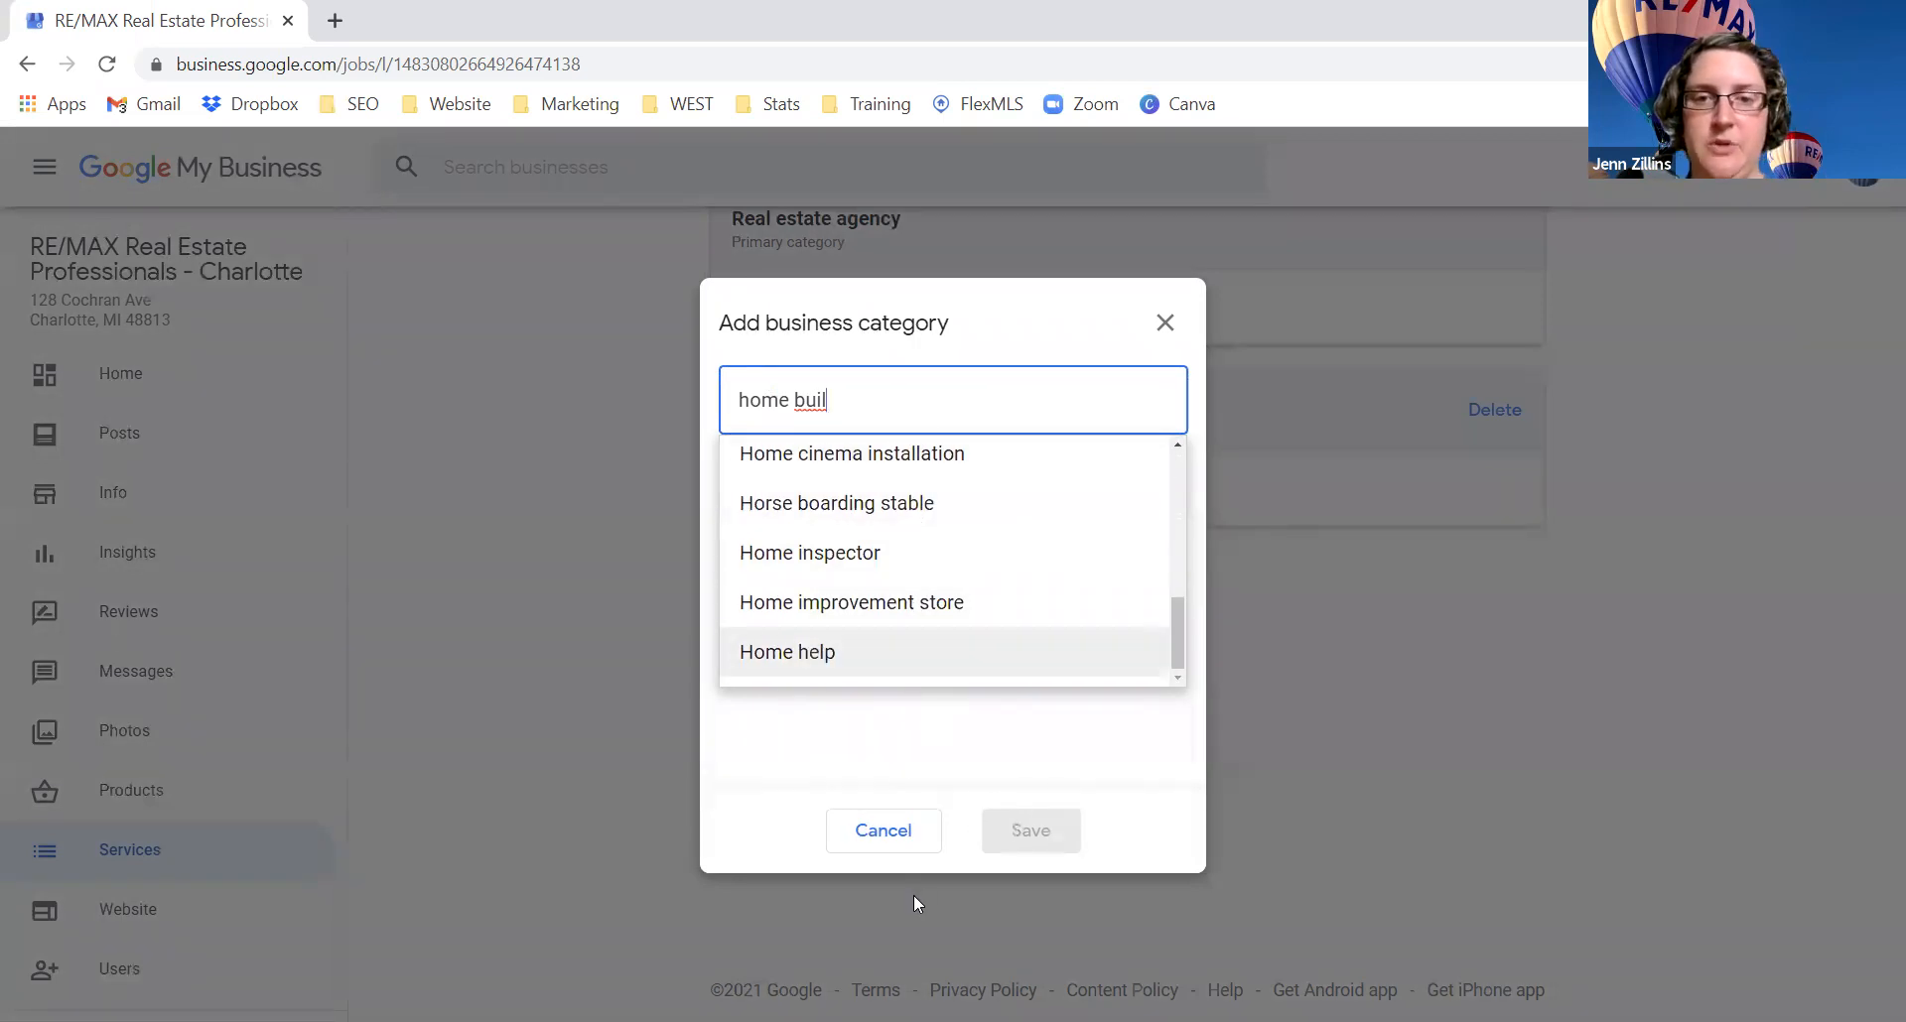
click(890, 829)
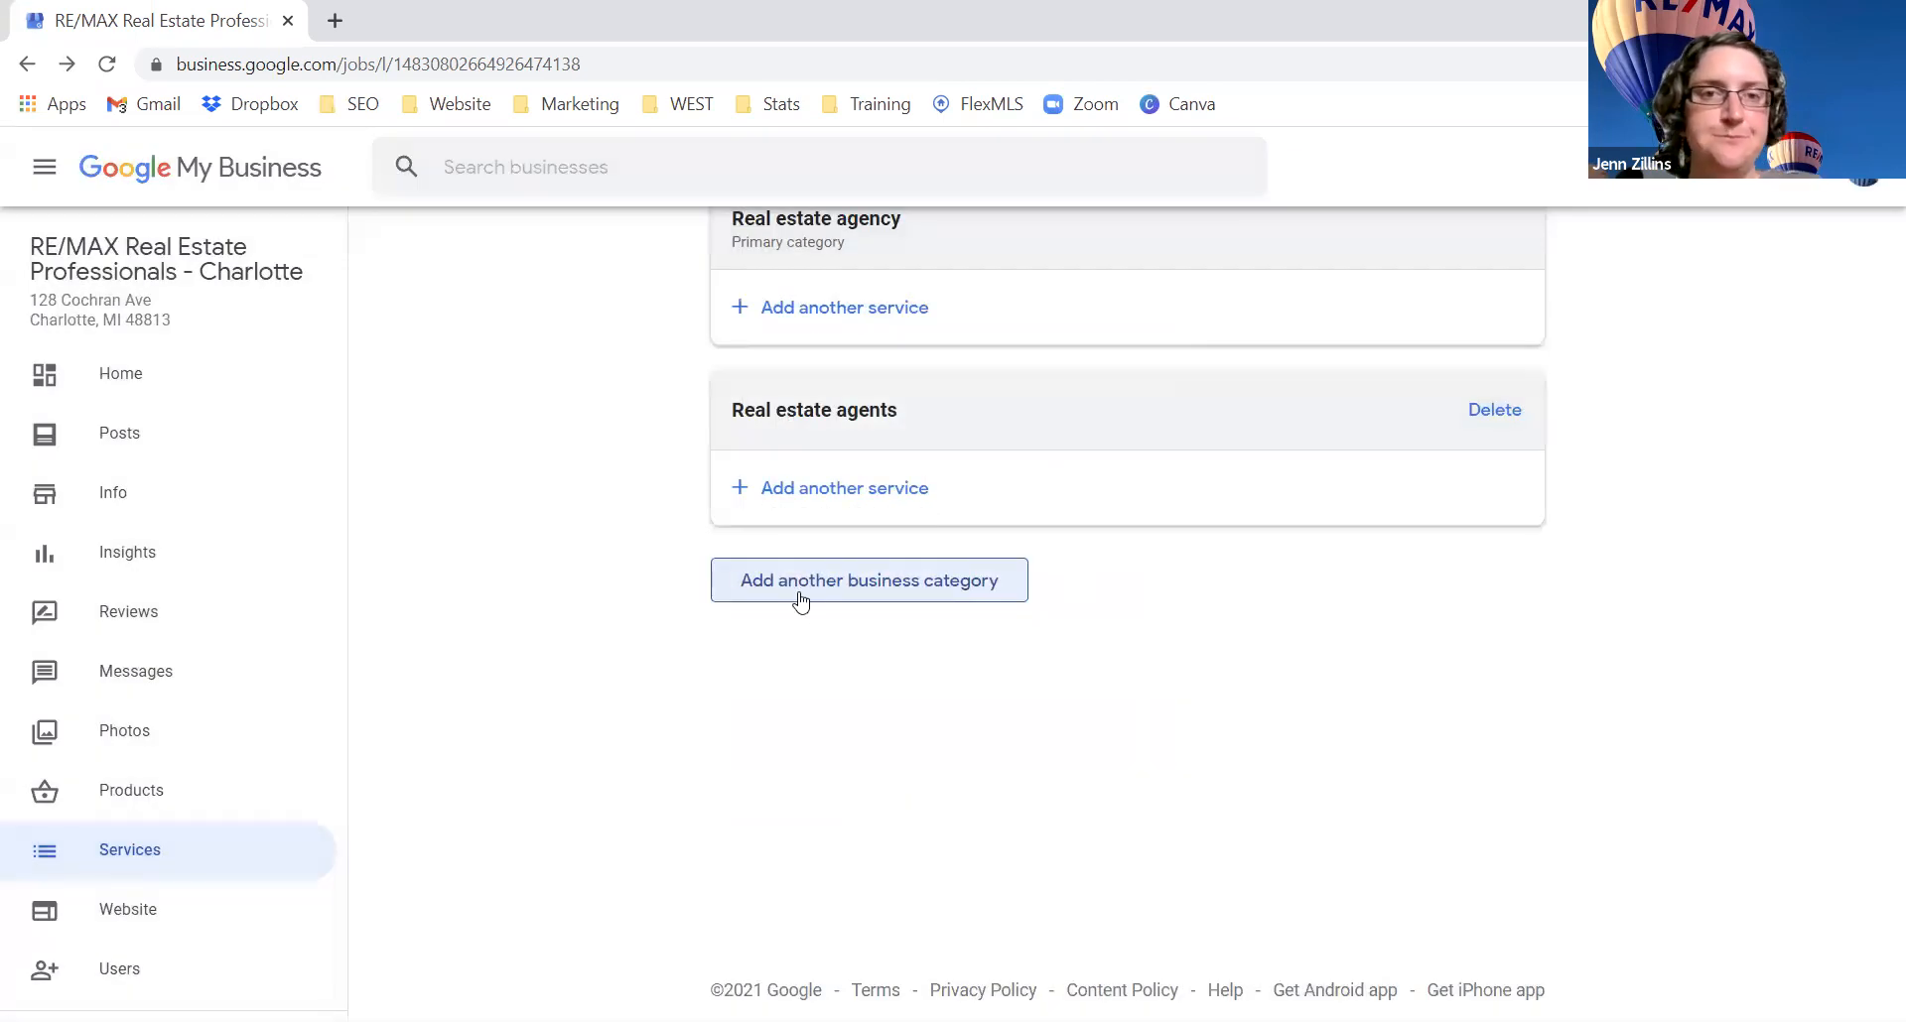
click(156, 968)
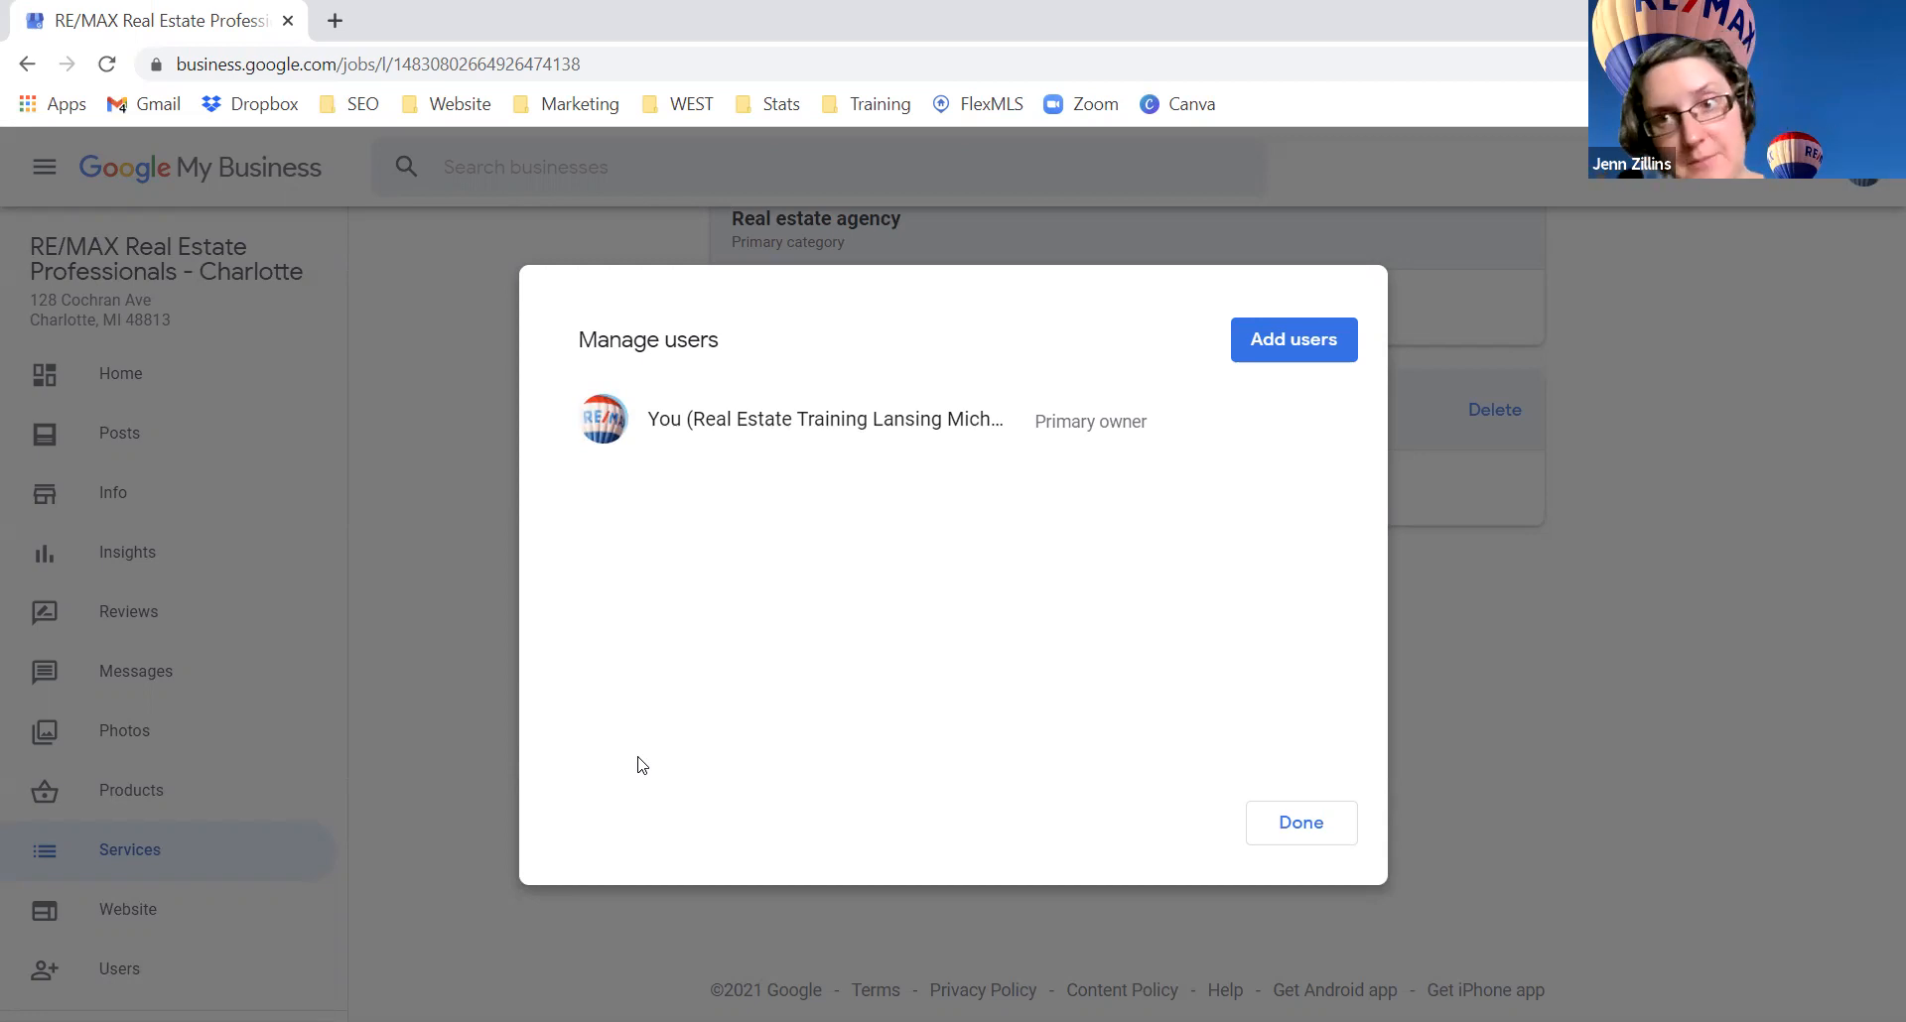
Step: Open the Add users form, check the available roles, and cancel without inviting anyone
click(1323, 337)
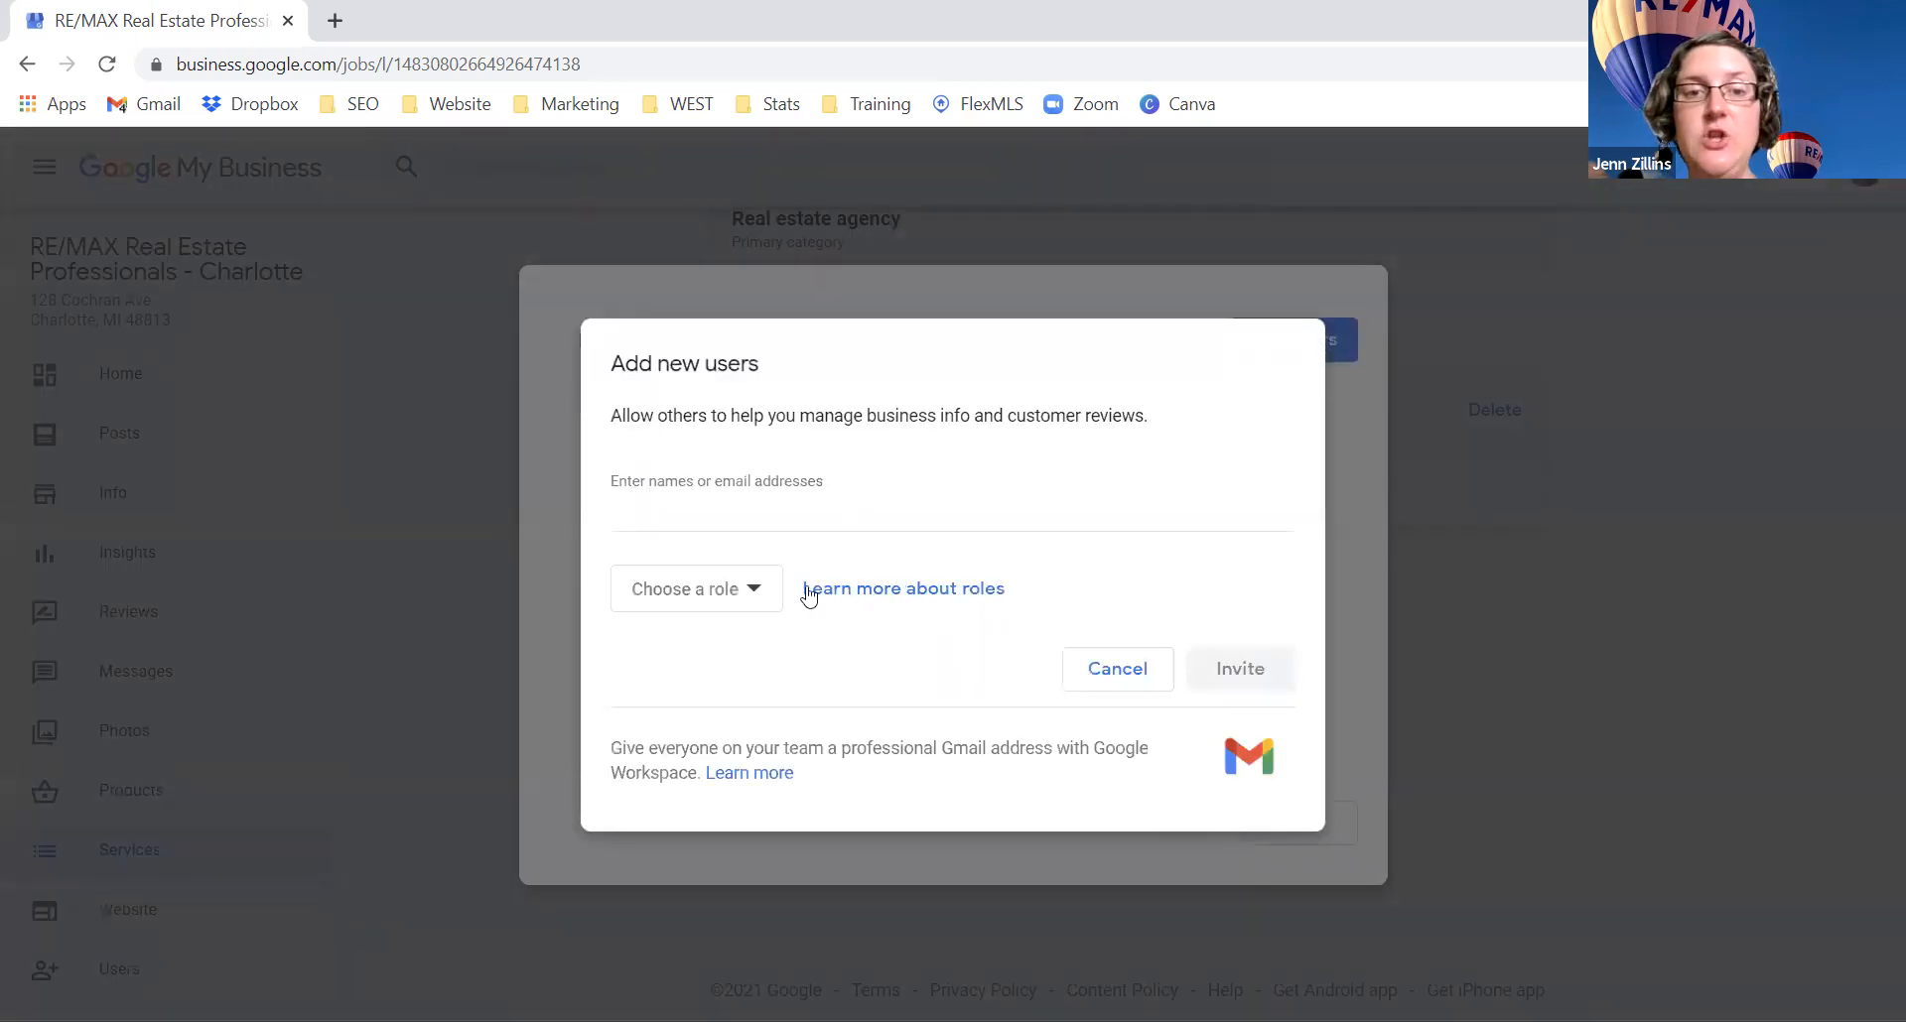
click(757, 594)
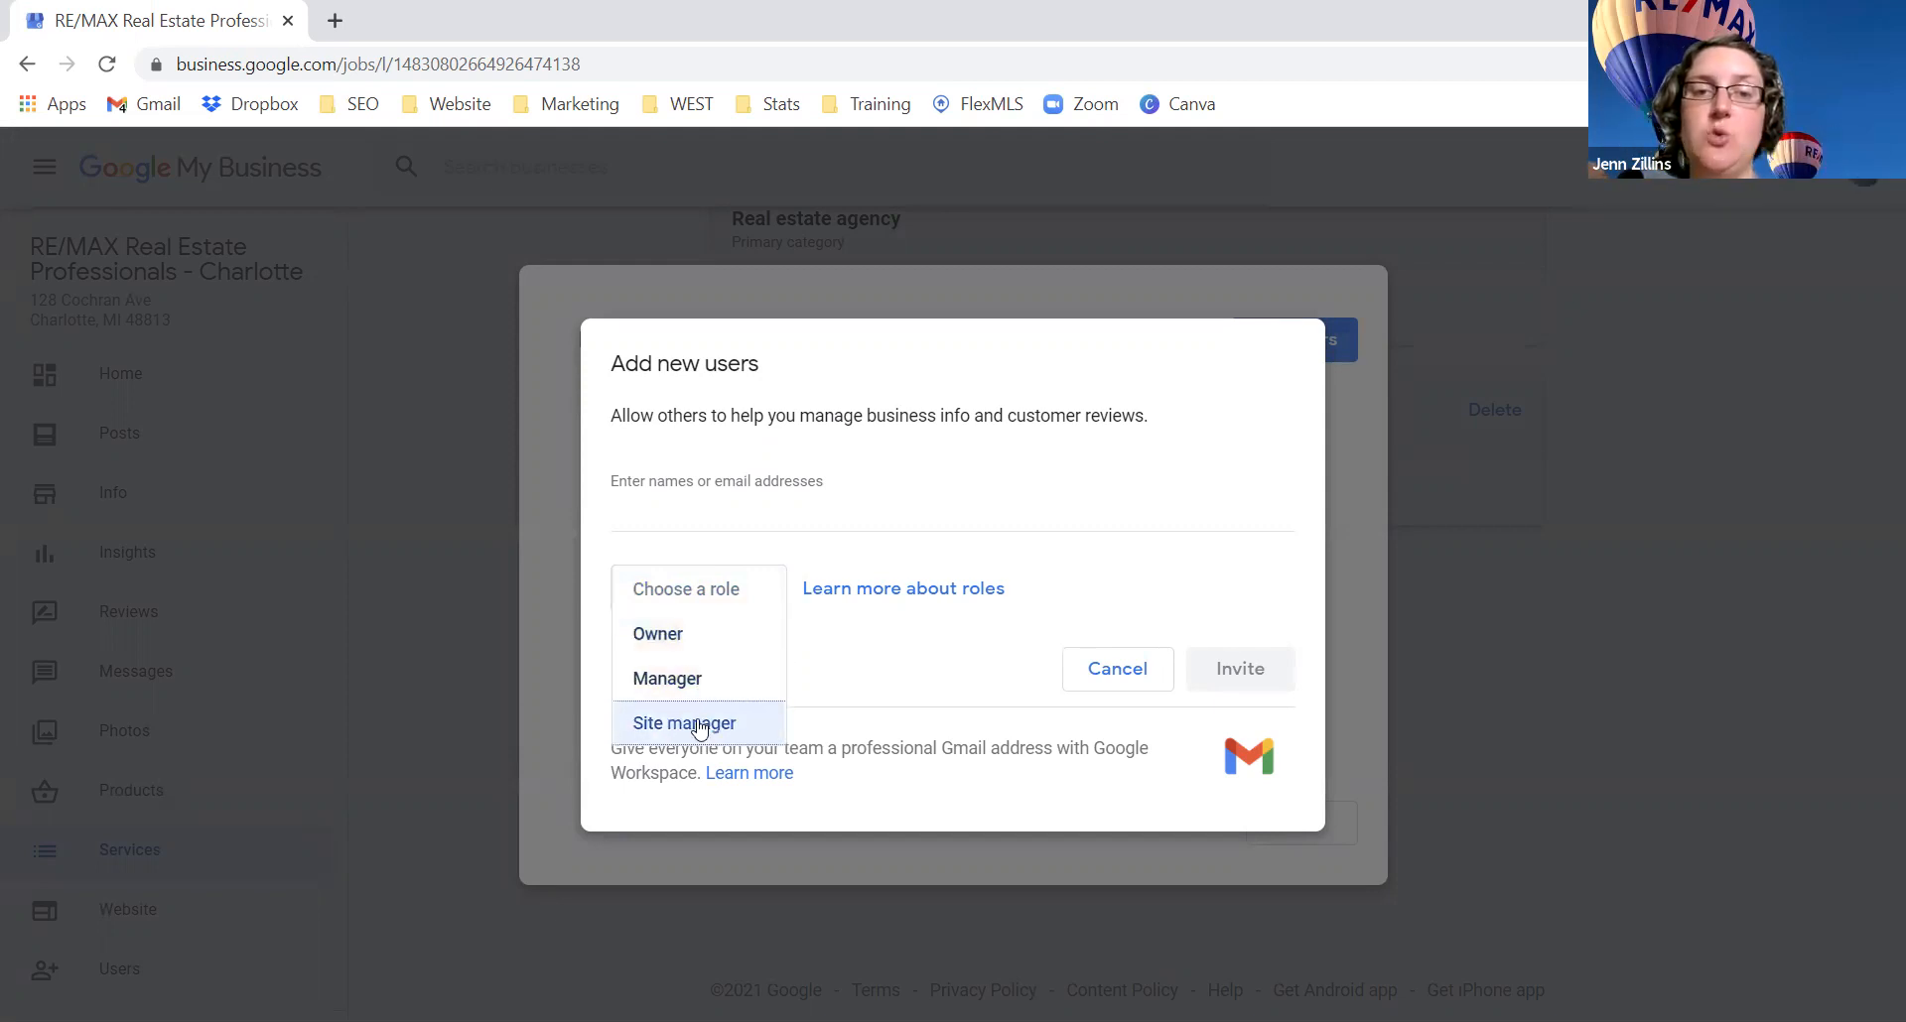
click(855, 523)
click(846, 512)
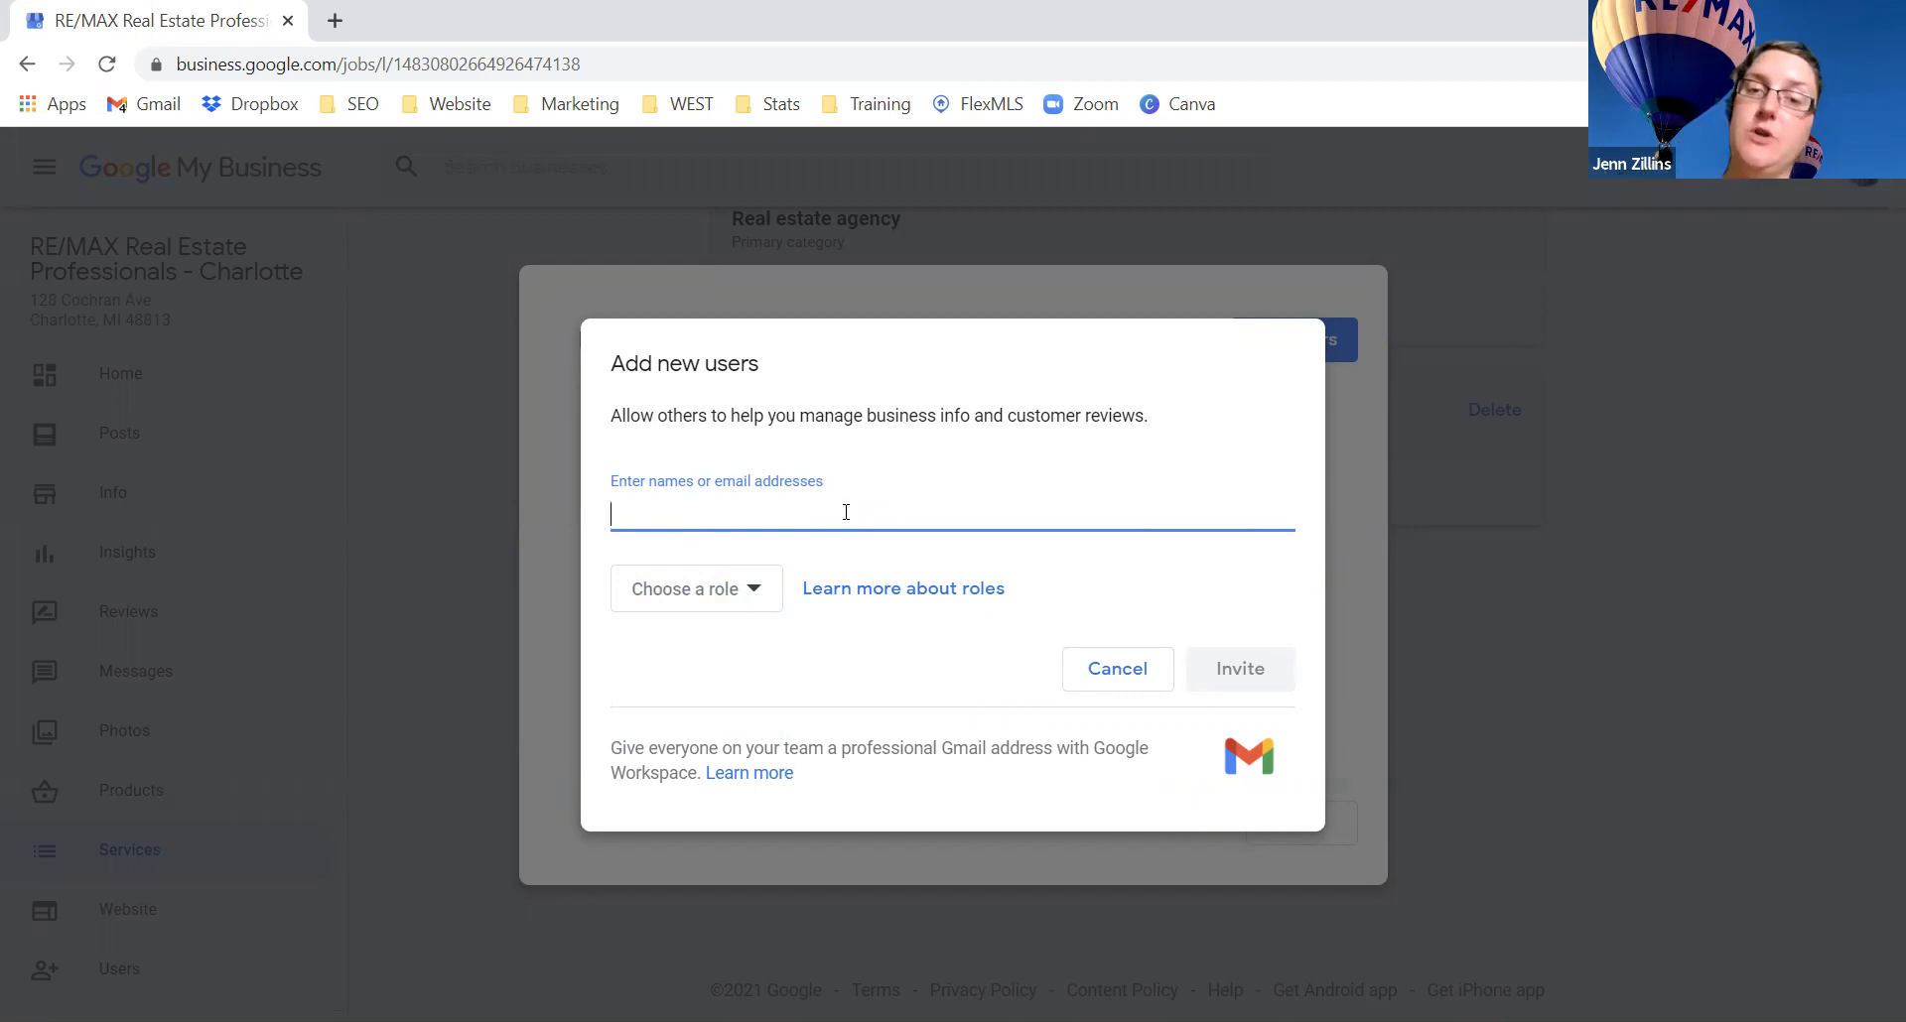
click(1118, 668)
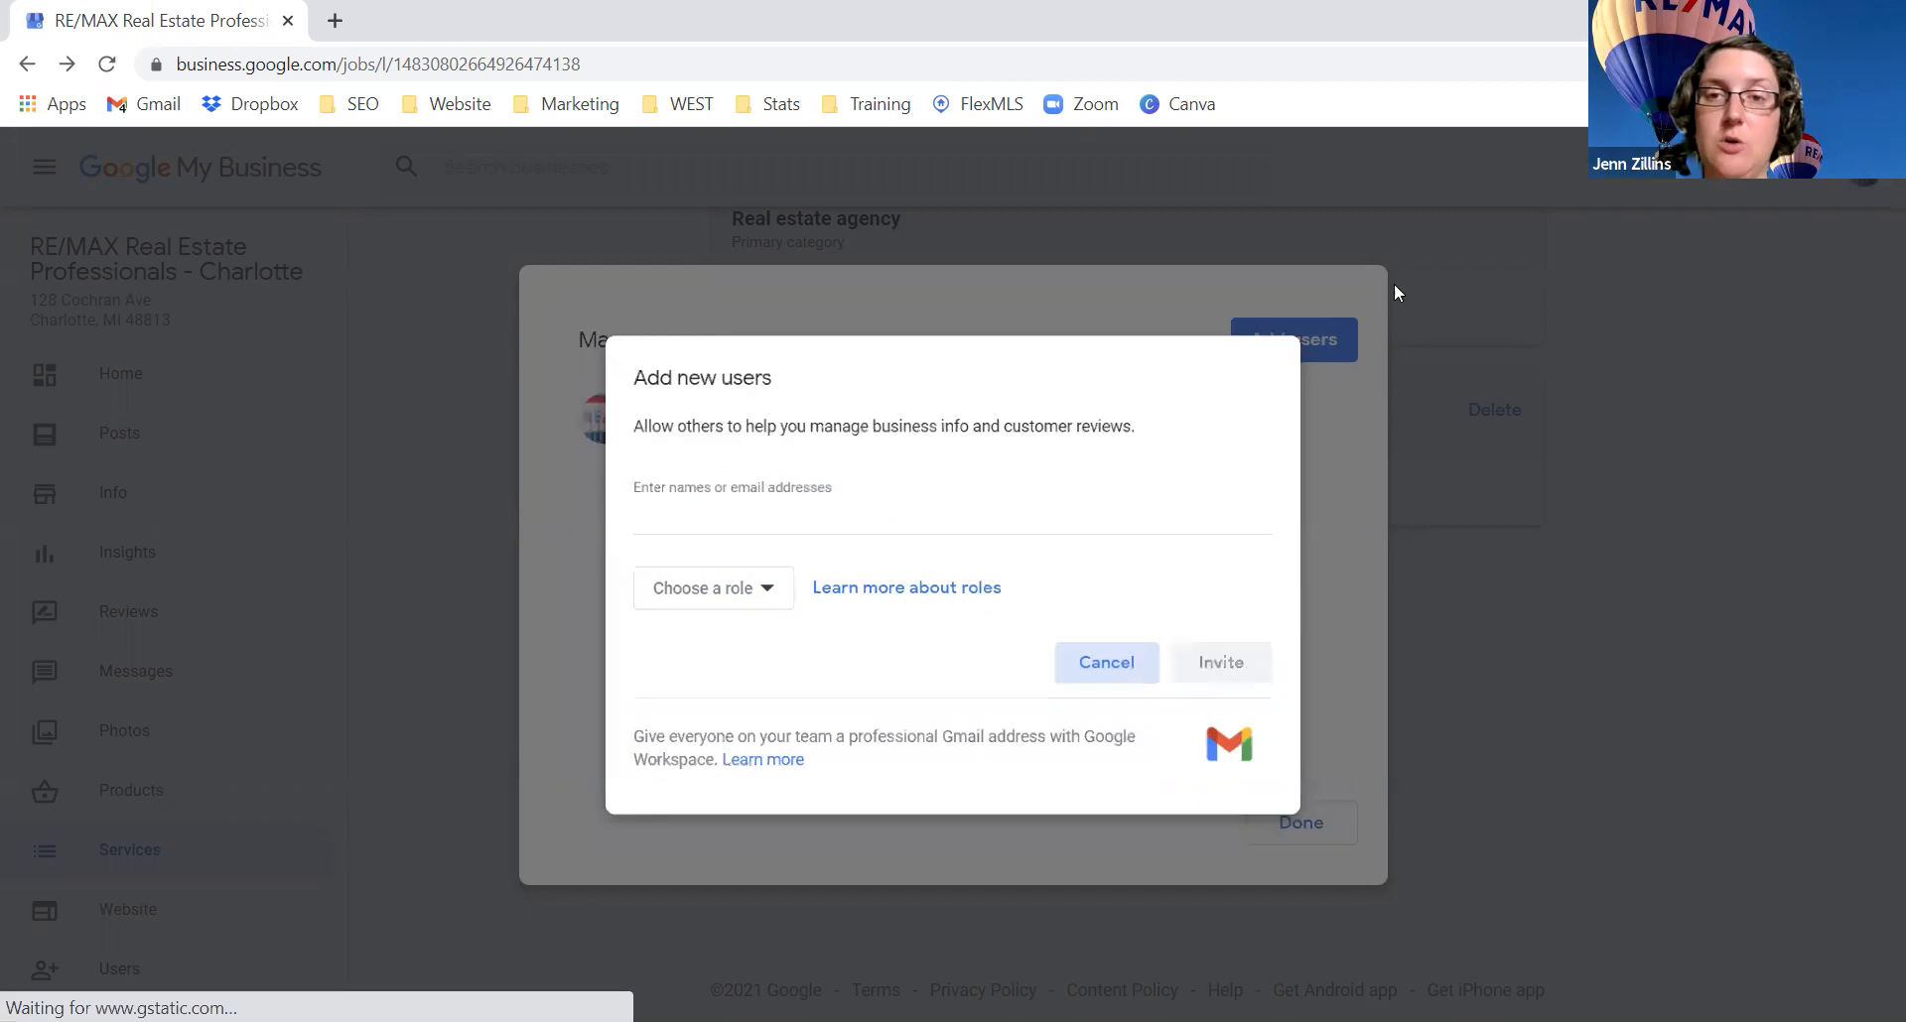
click(457, 635)
Step: Reopen Users and the invitation form, cancel it again, and close the users list
scroll(141, 421, down, 5)
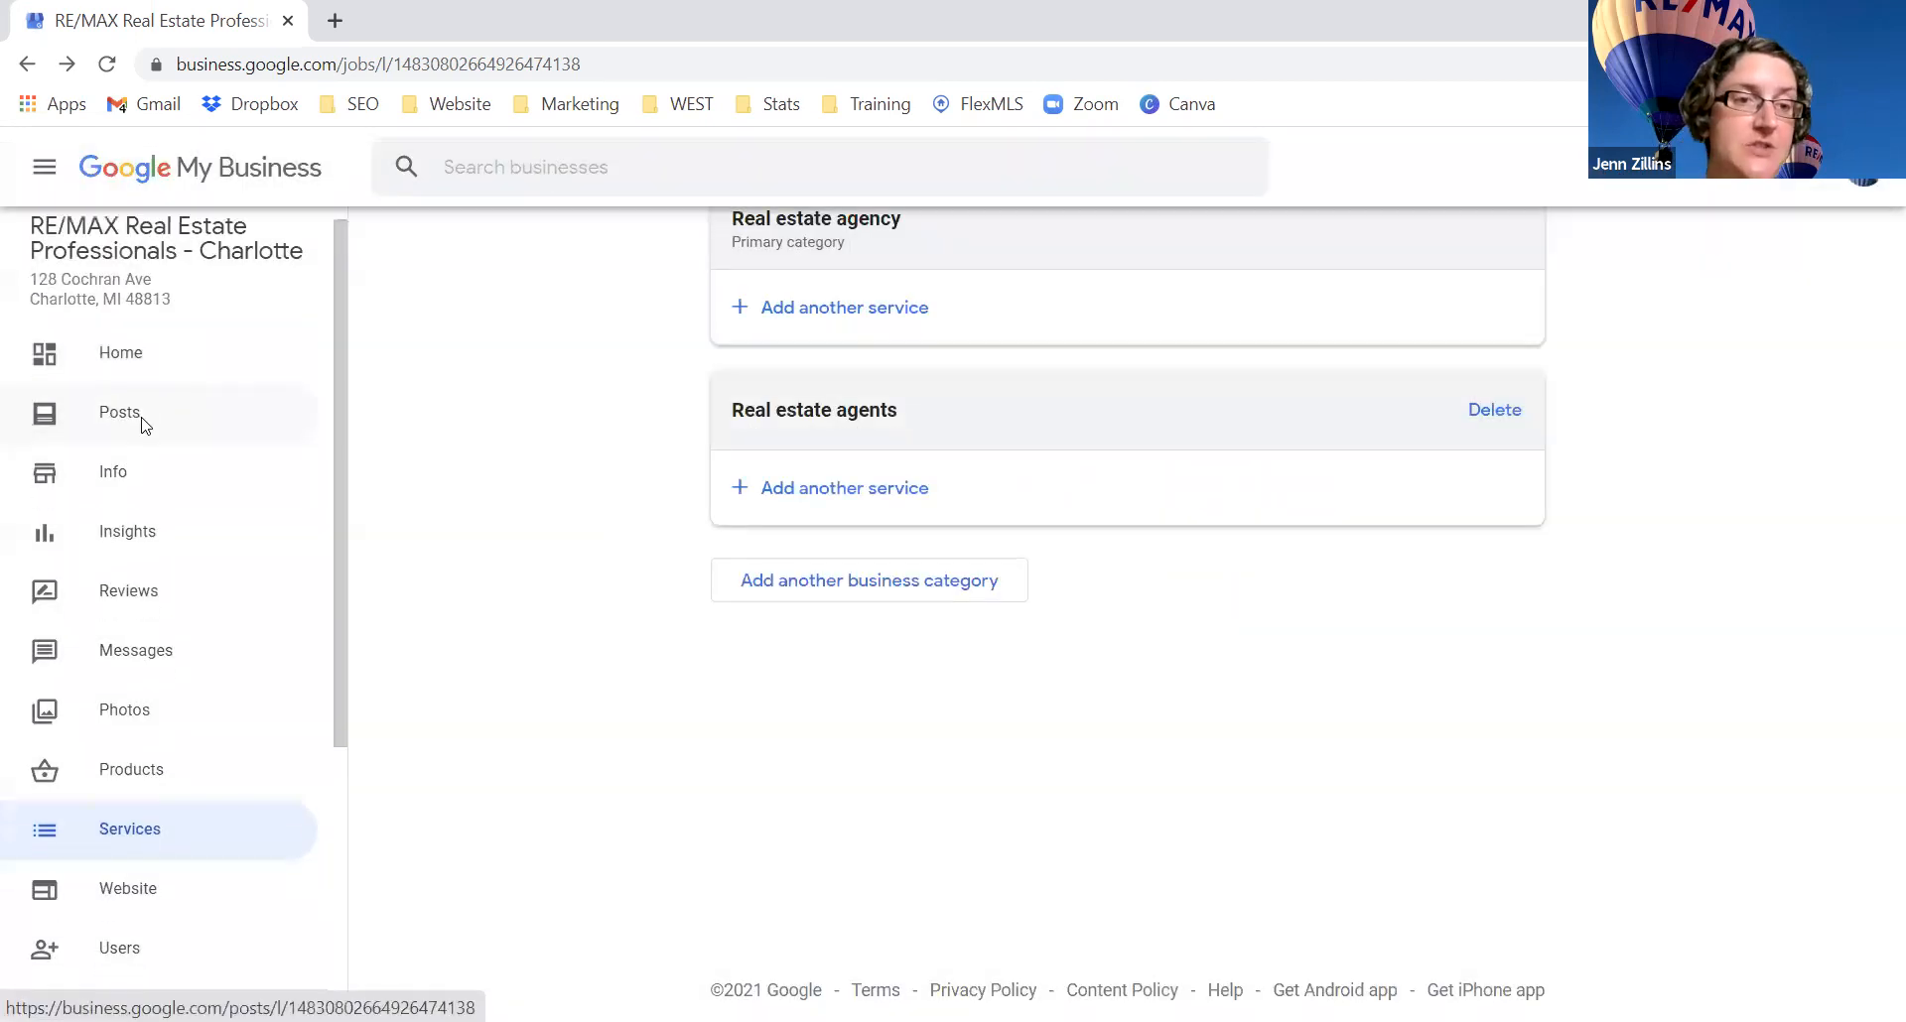
click(127, 528)
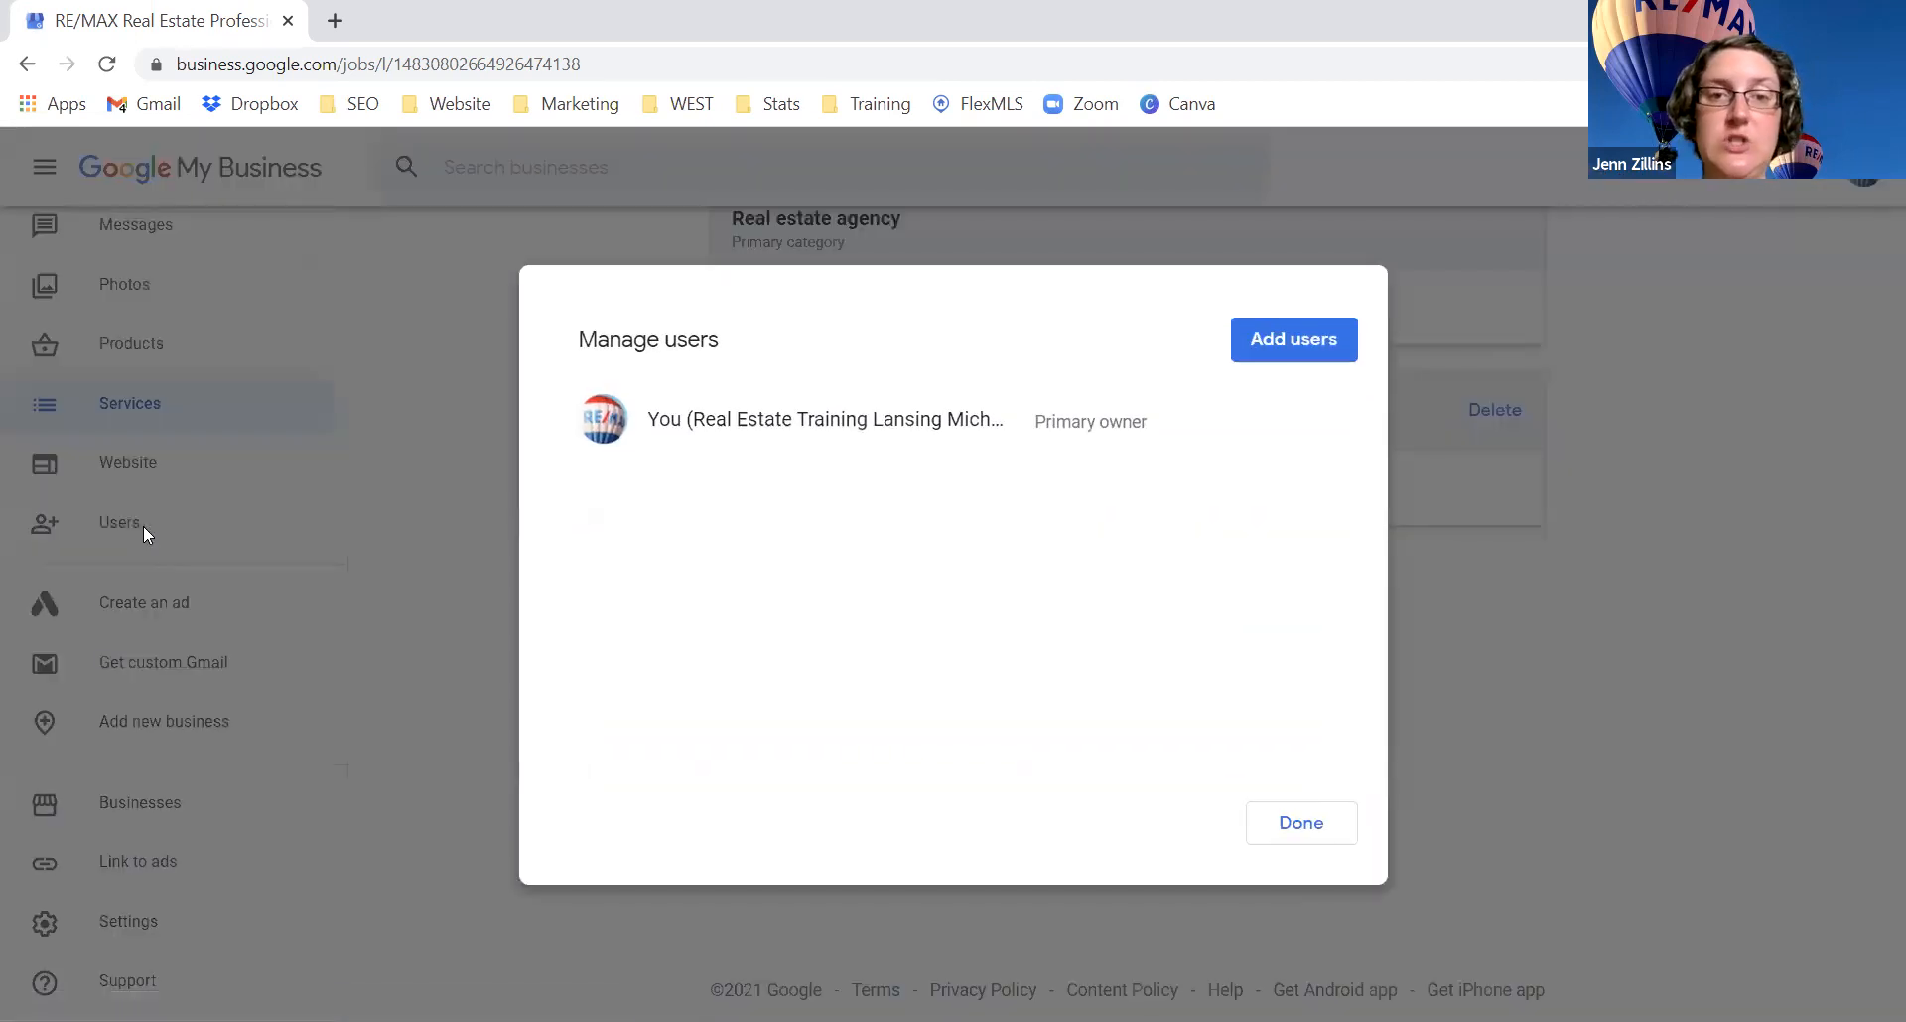
click(1300, 343)
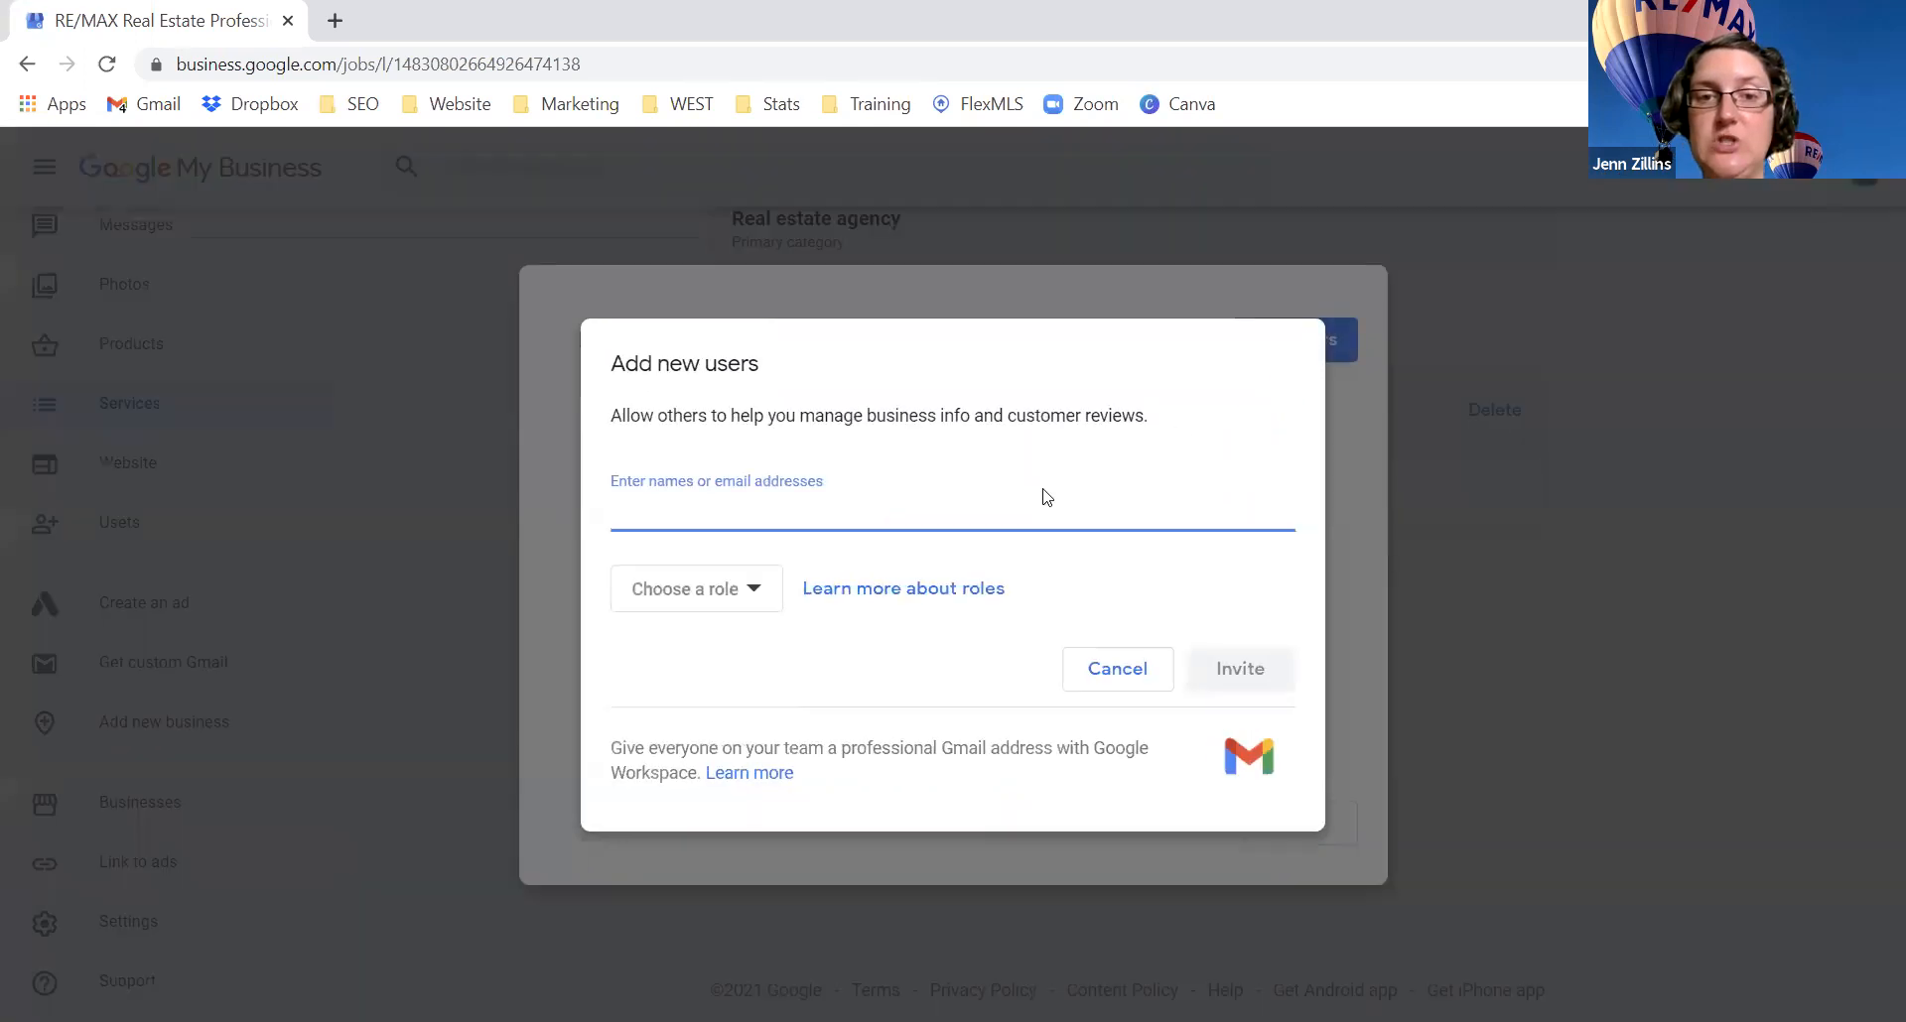
click(1111, 672)
click(1304, 834)
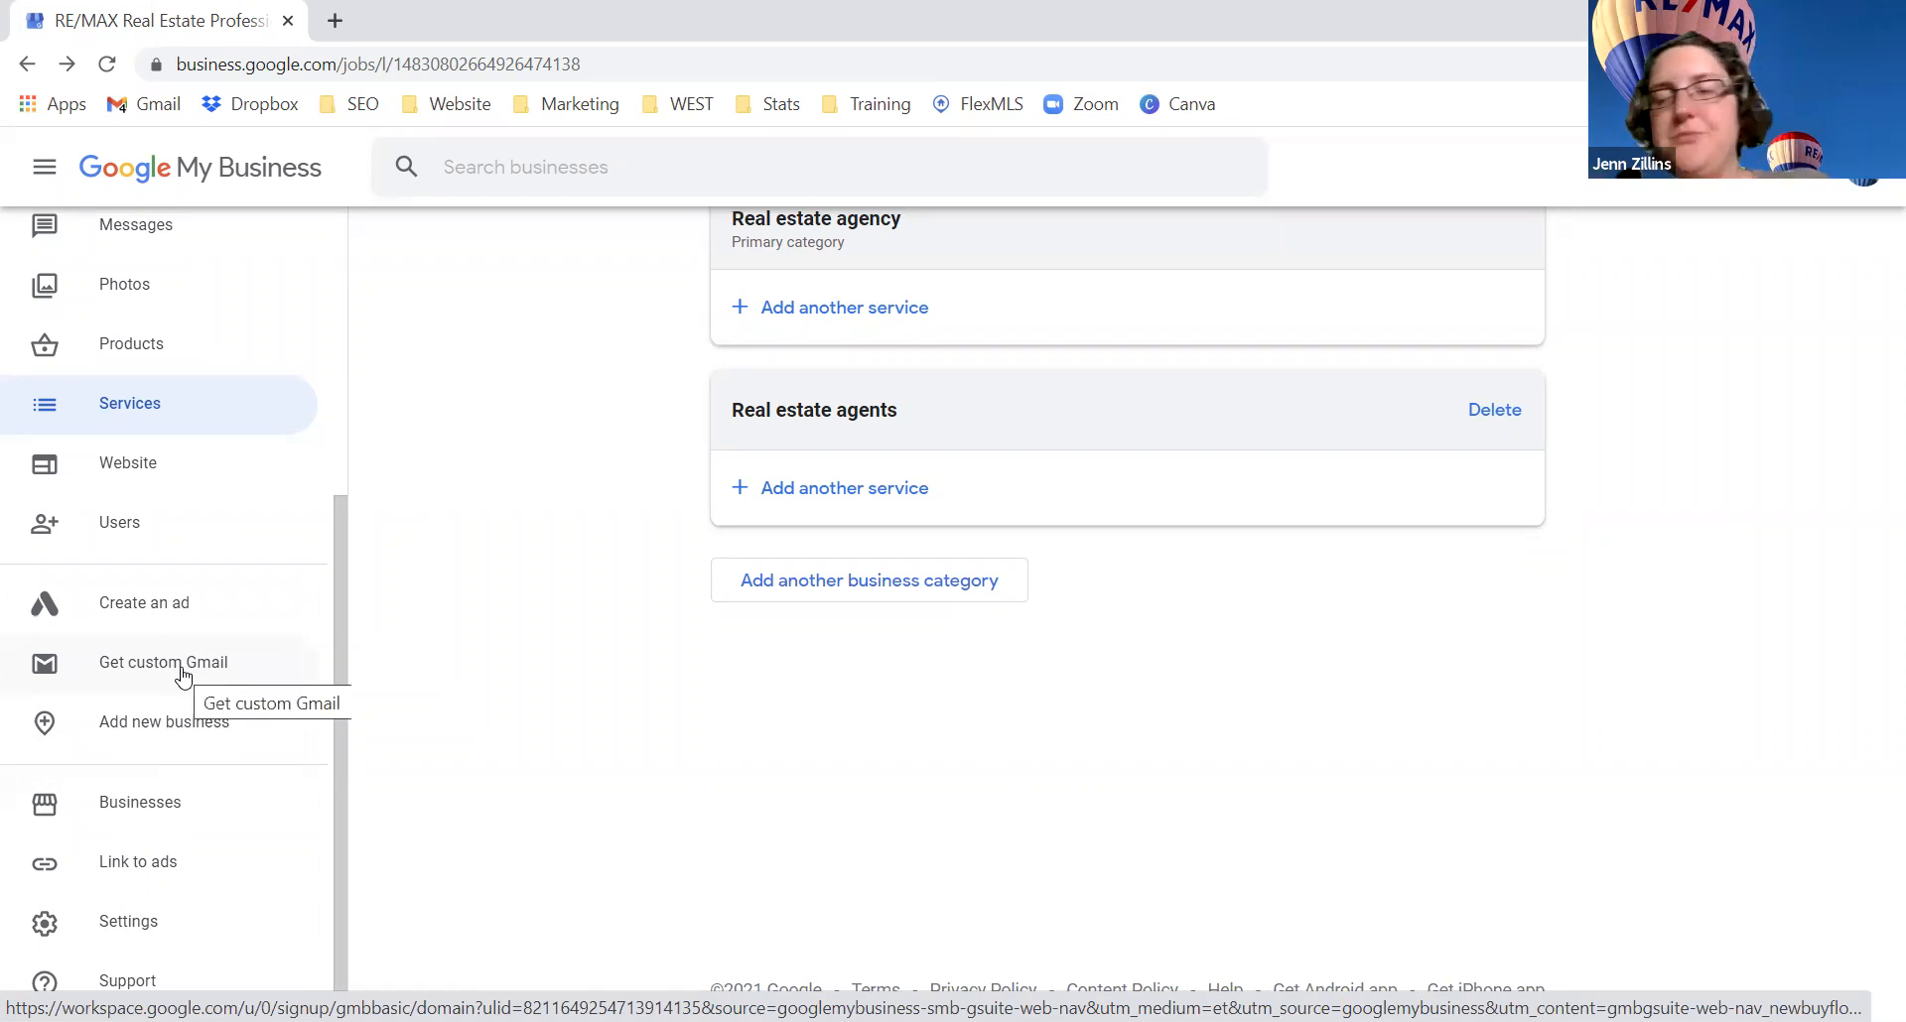
Step: Go to the Businesses list of 4 RE/MAX locations, with Charlotte marked Processing
scroll(178, 685, up, 5)
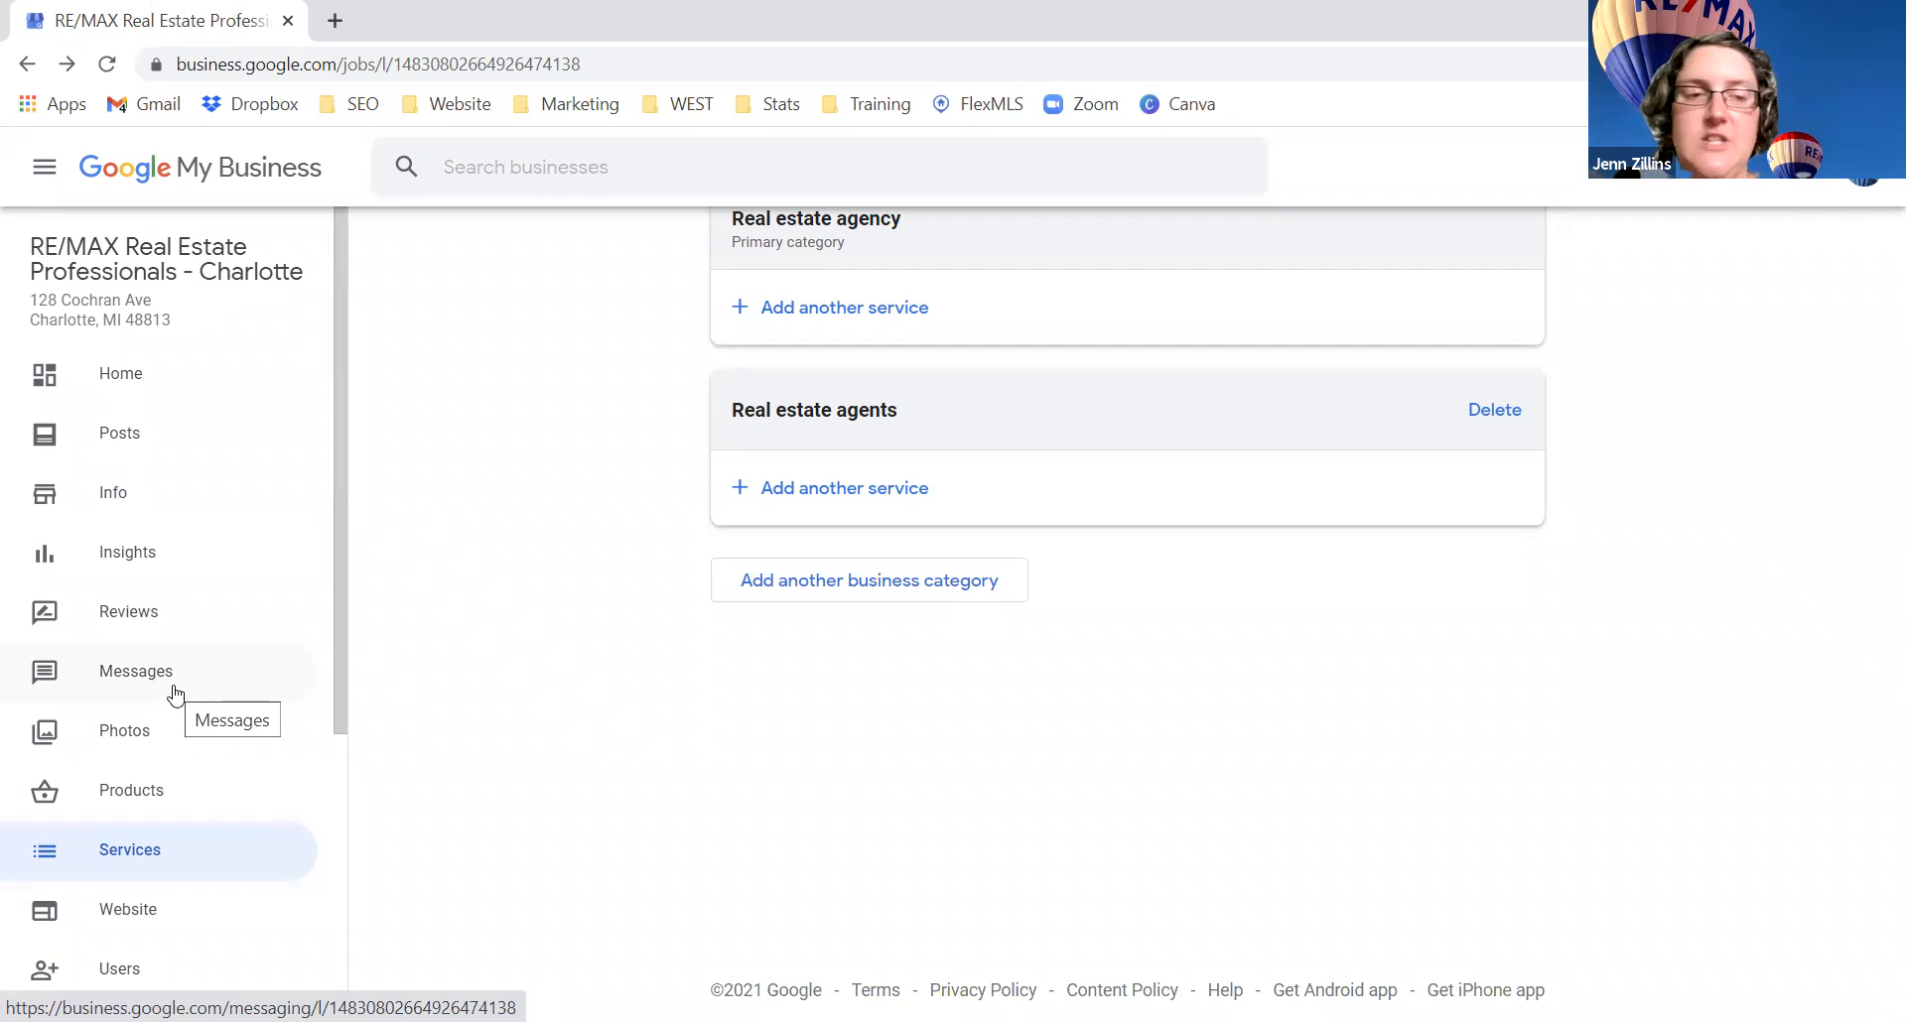
scroll(176, 695, down, 5)
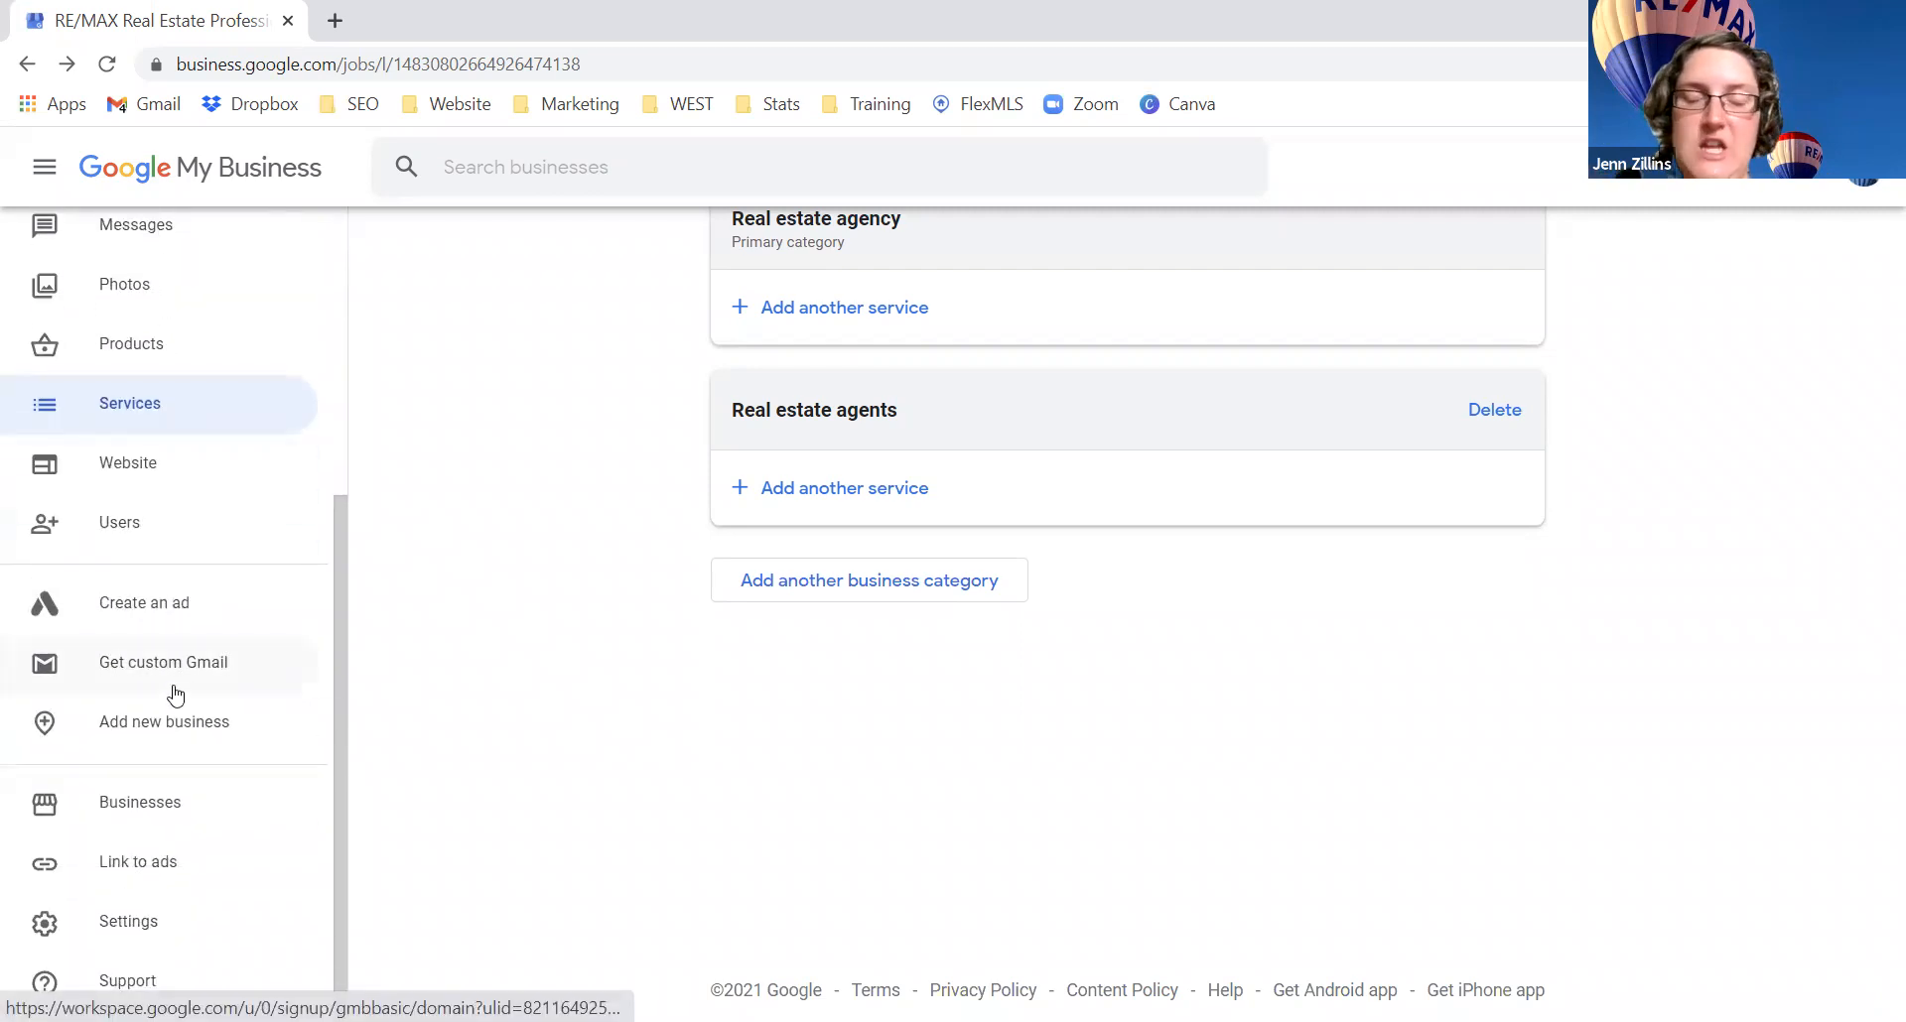
scroll(172, 692, up, 5)
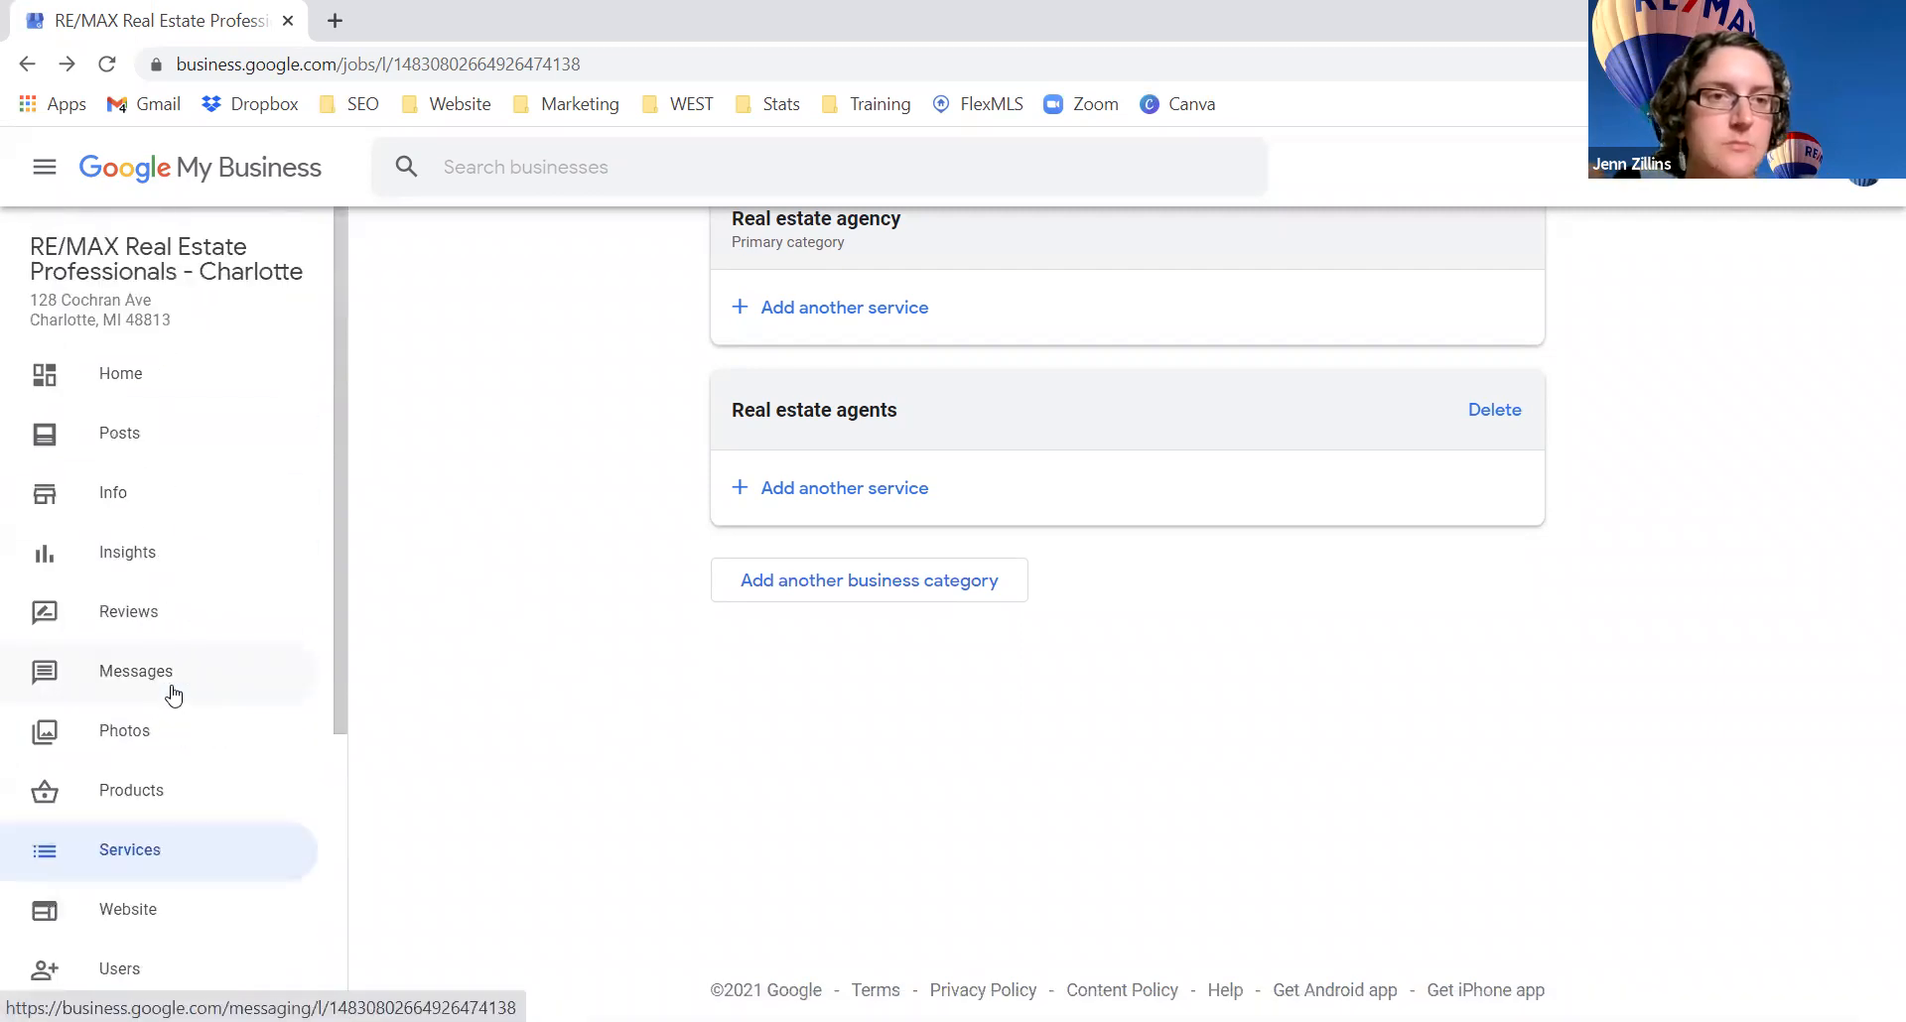
scroll(171, 692, down, 5)
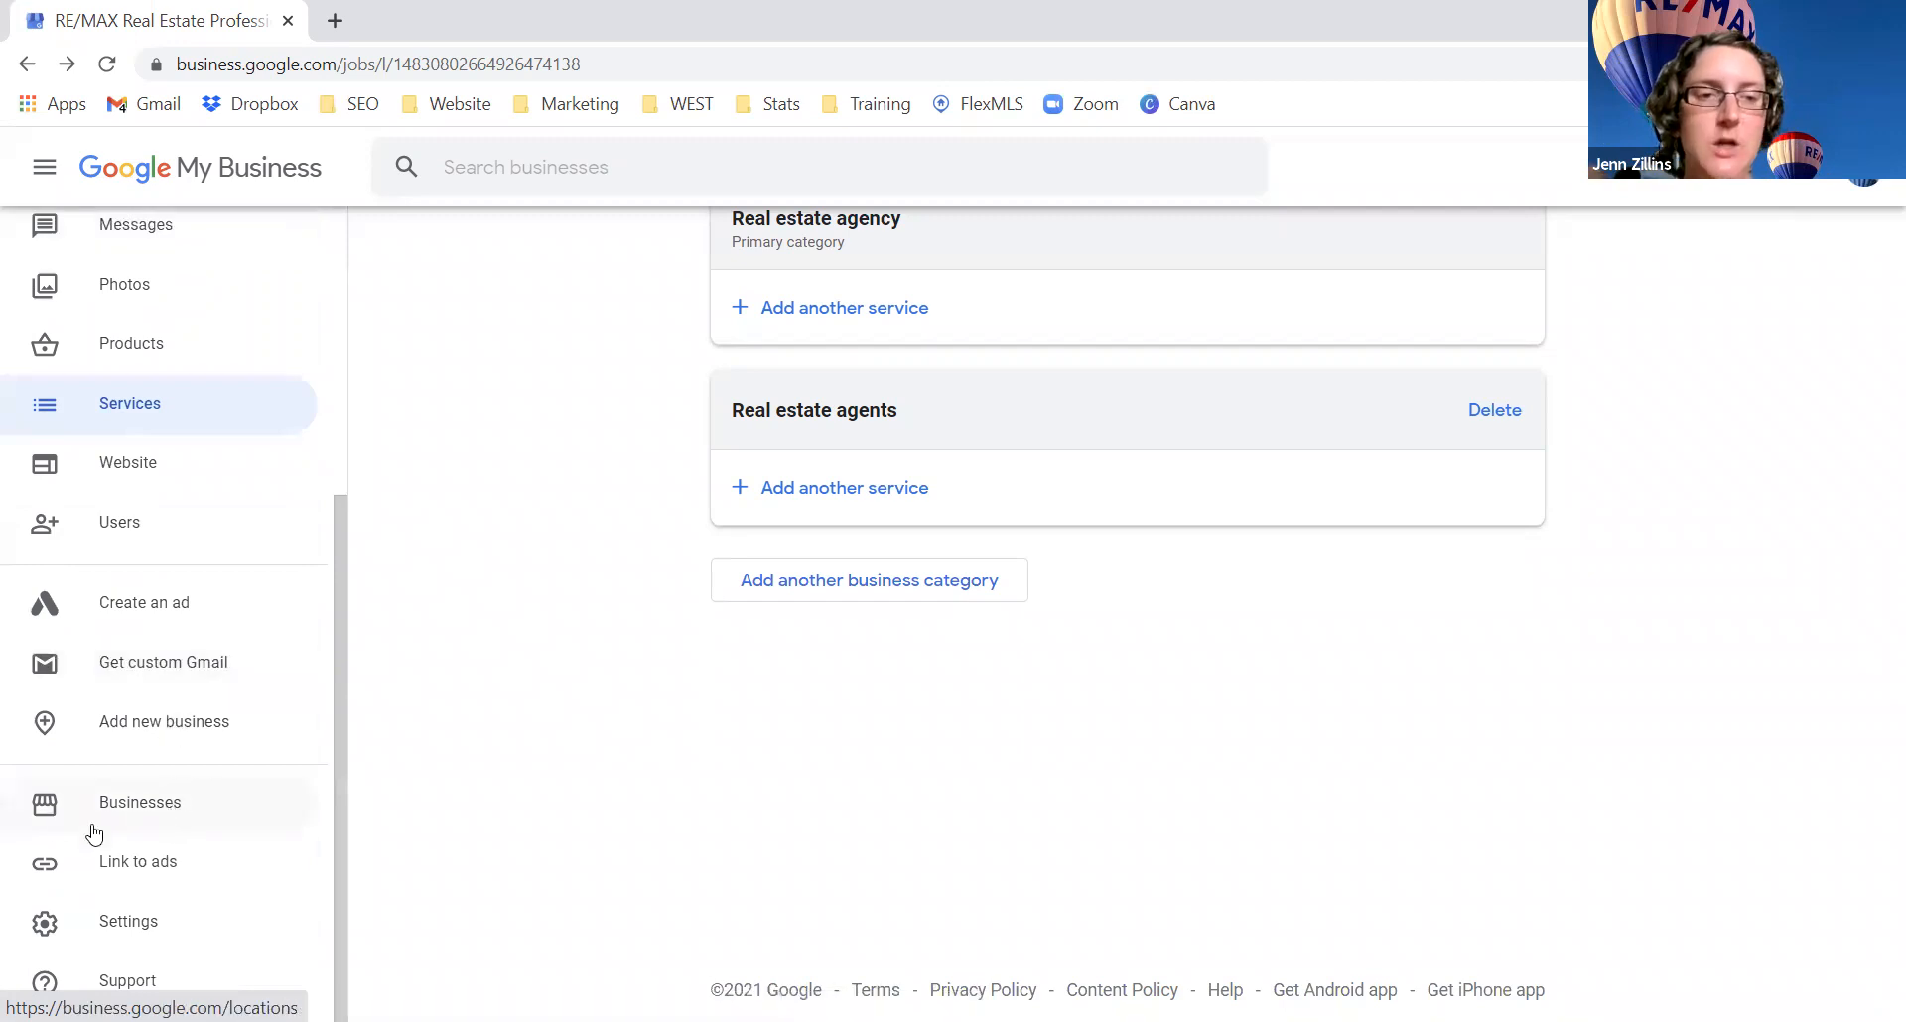
click(137, 810)
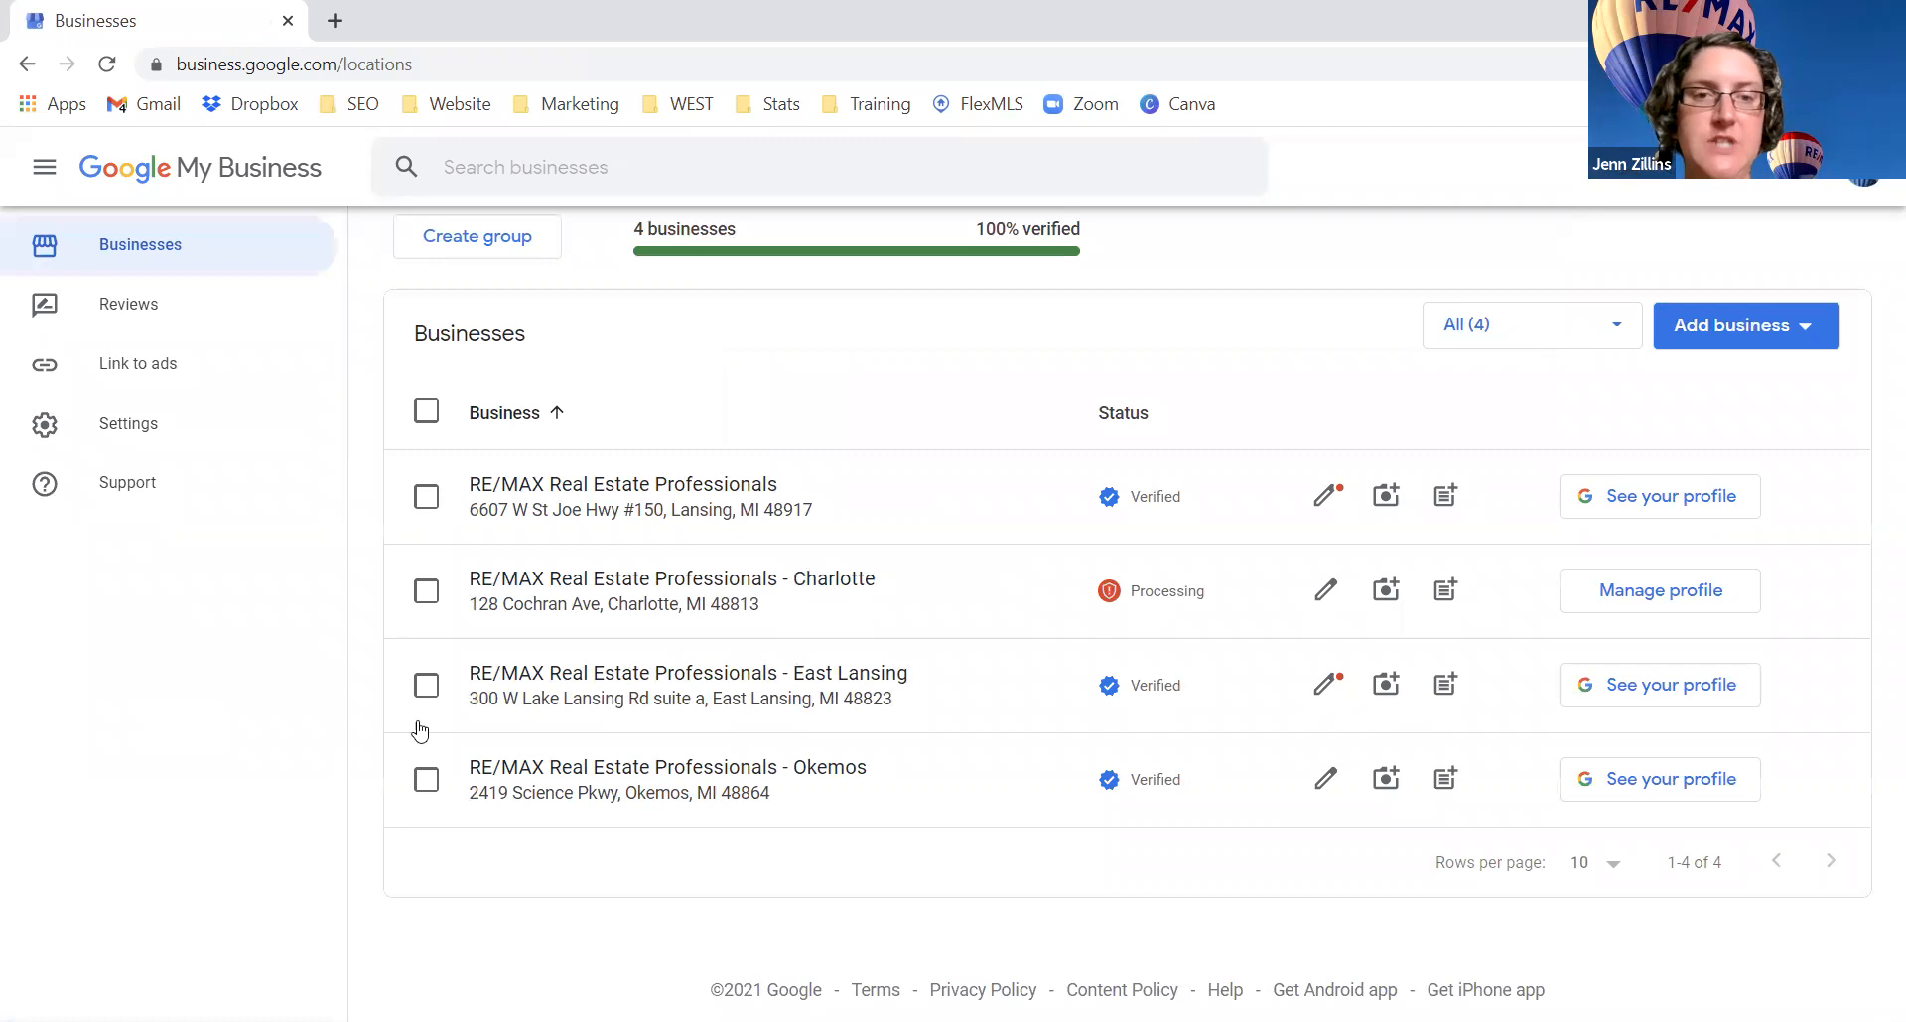
click(426, 592)
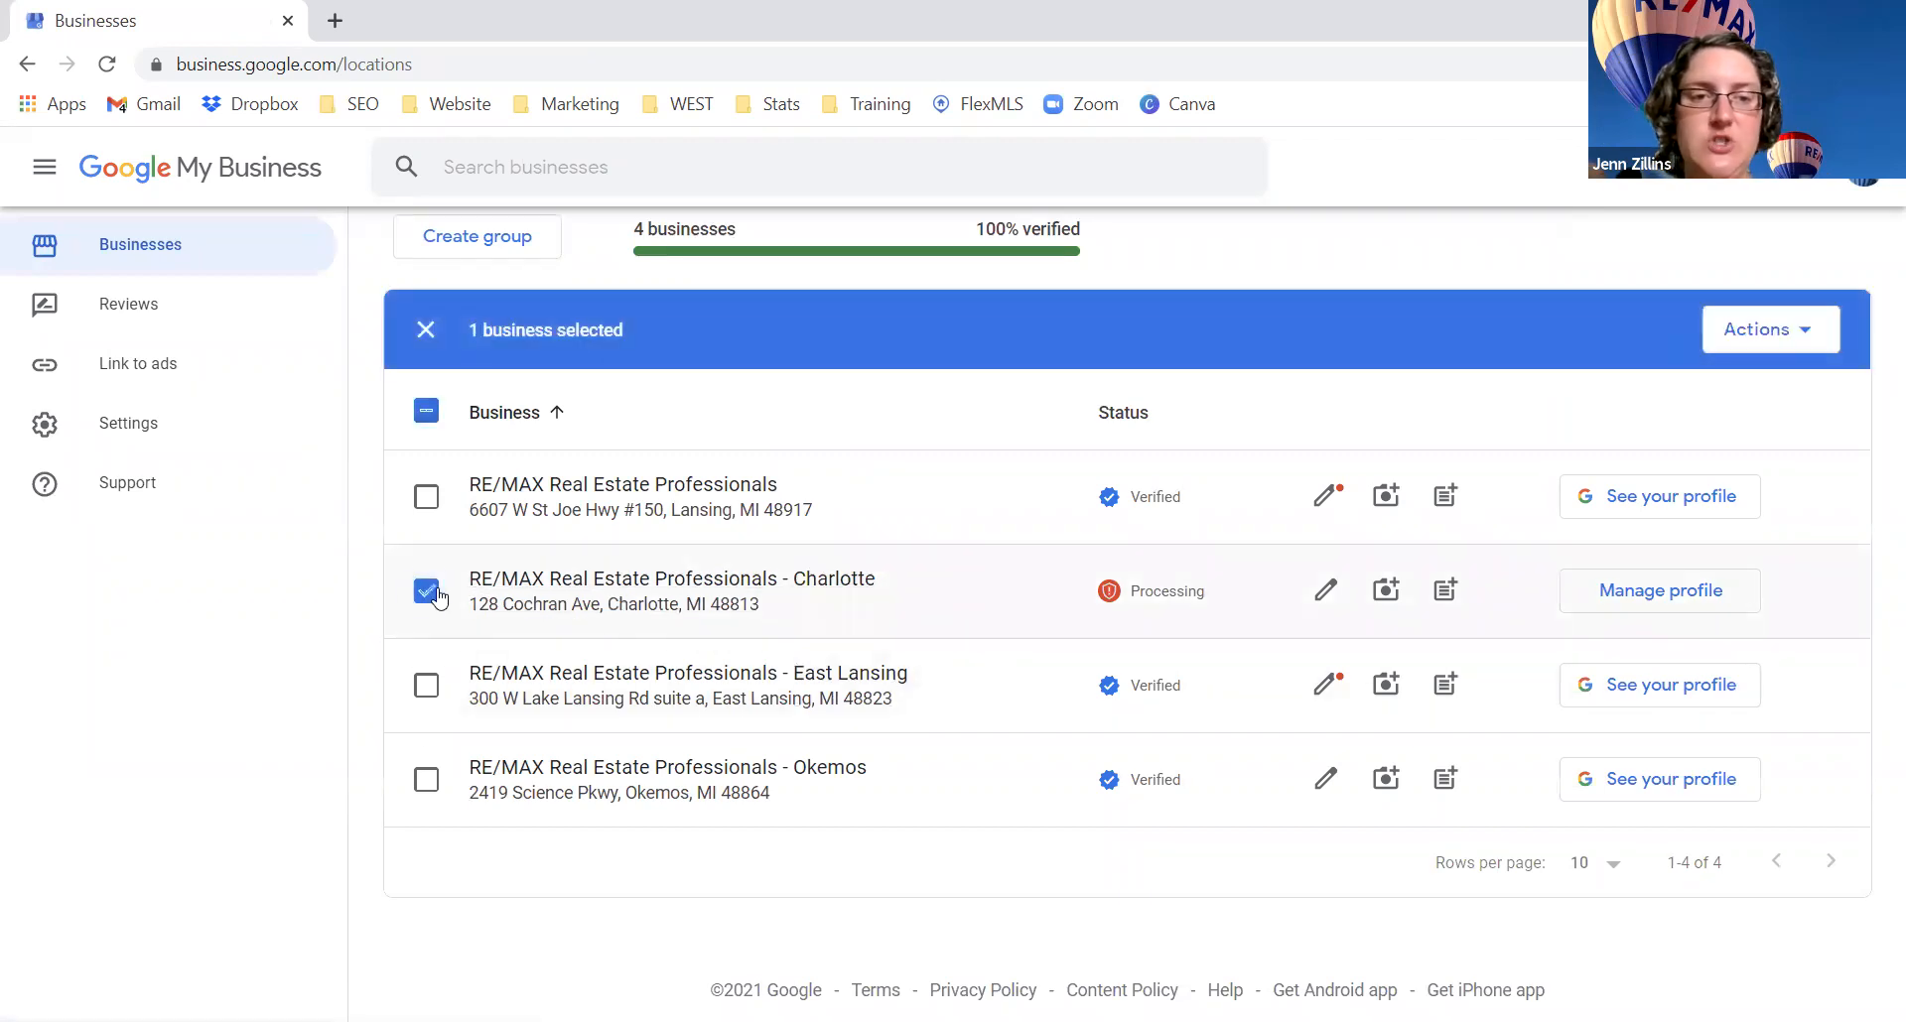
drag(1225, 600, 1159, 613)
click(1157, 619)
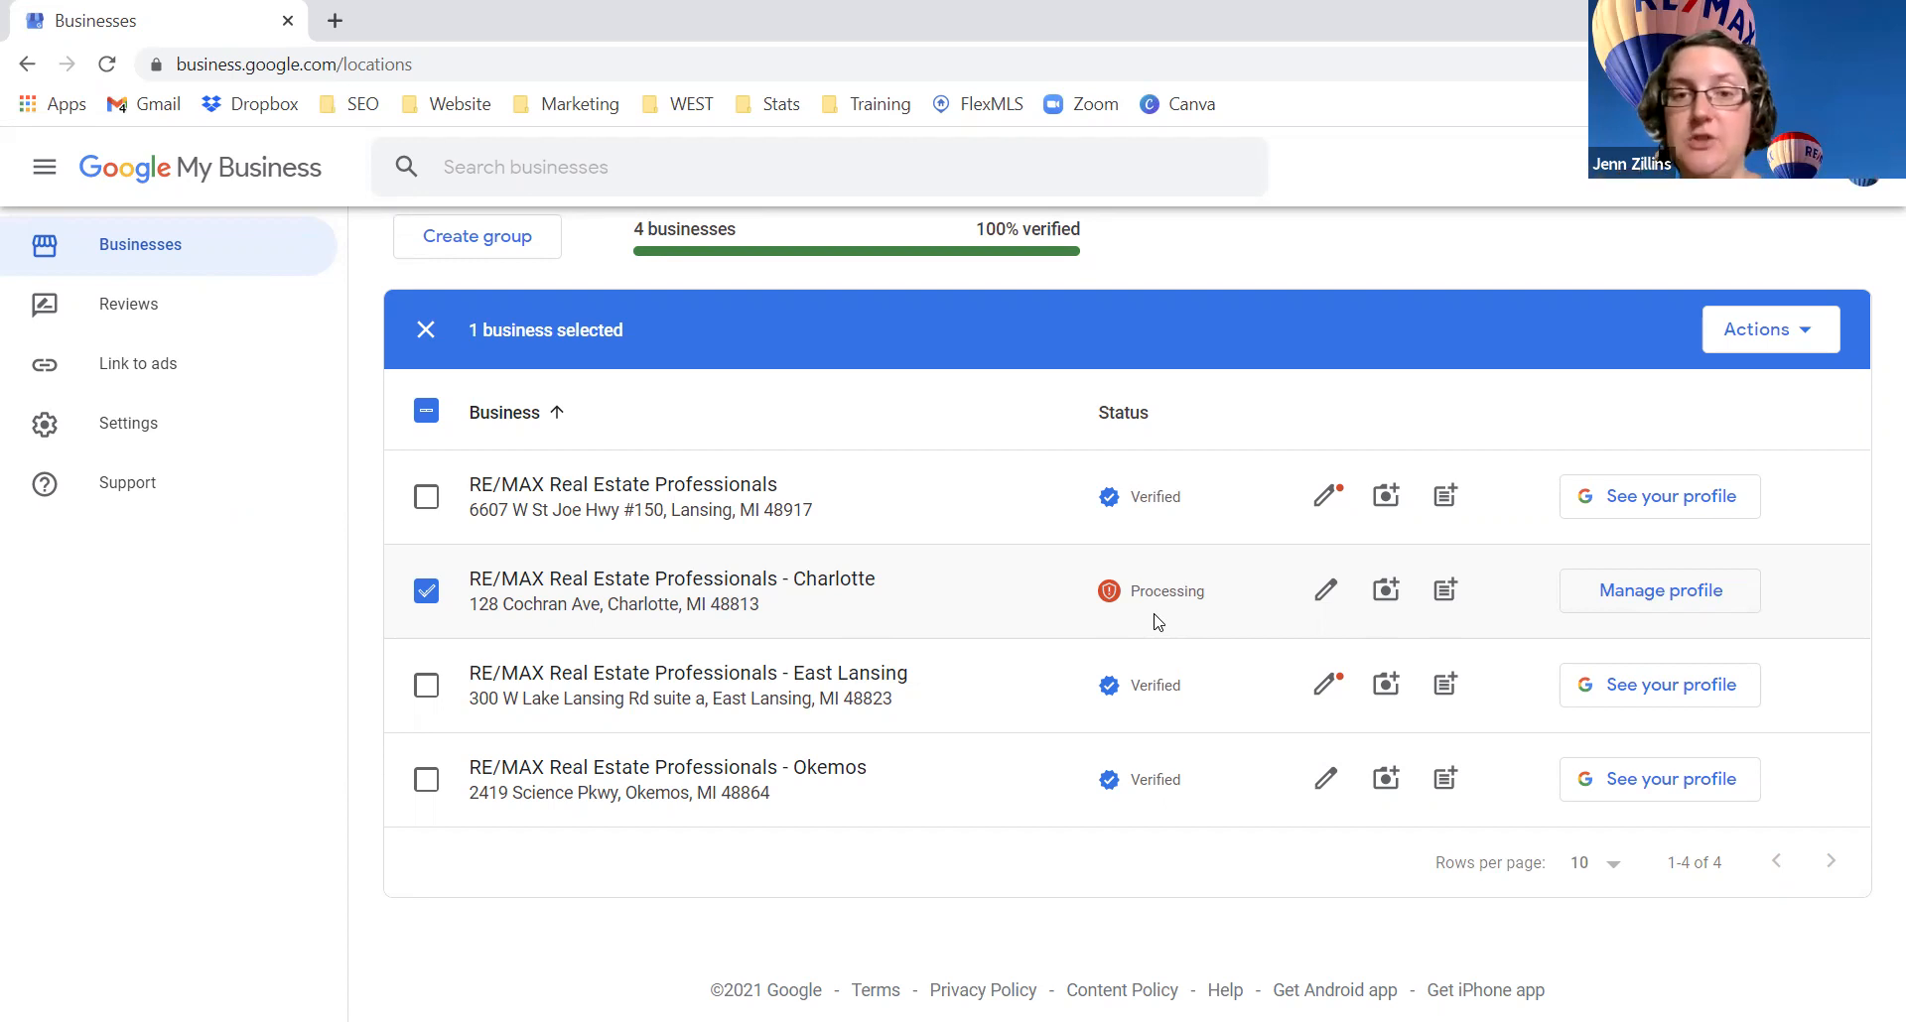
double_click(1156, 496)
double_click(1179, 593)
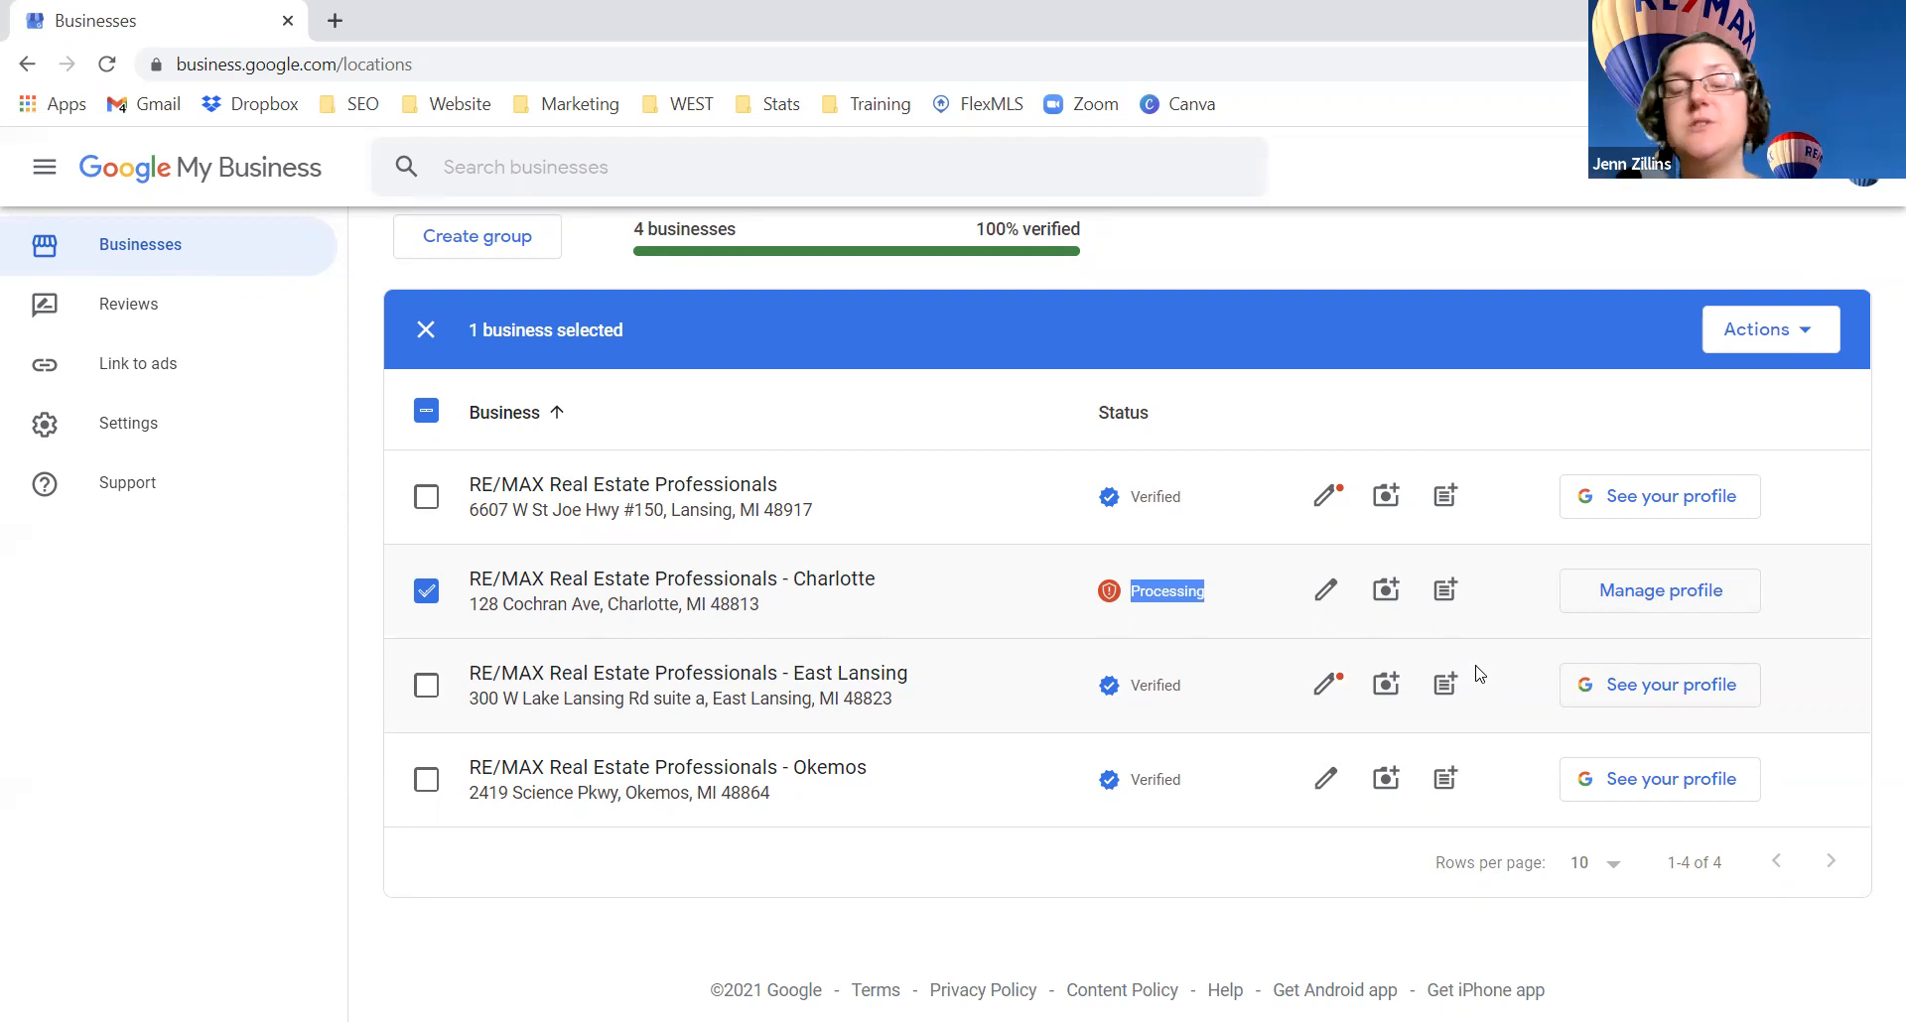
click(426, 592)
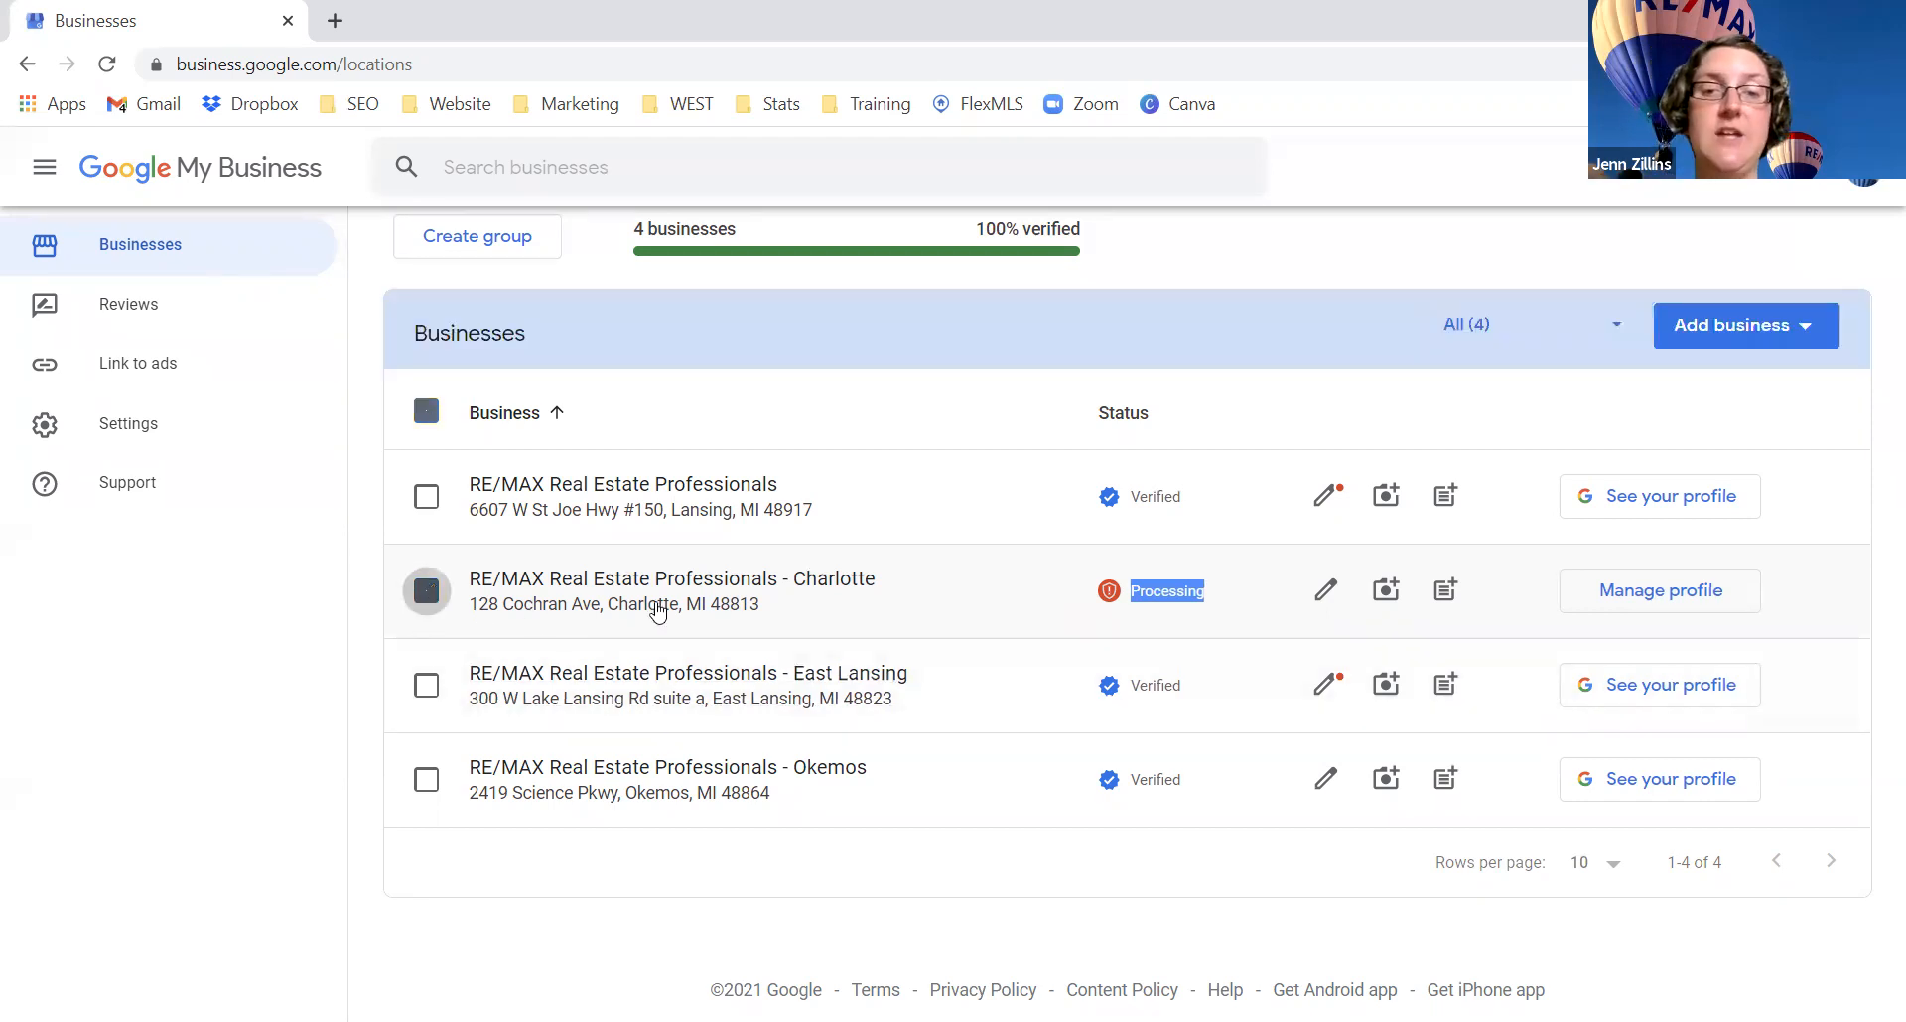
click(1185, 593)
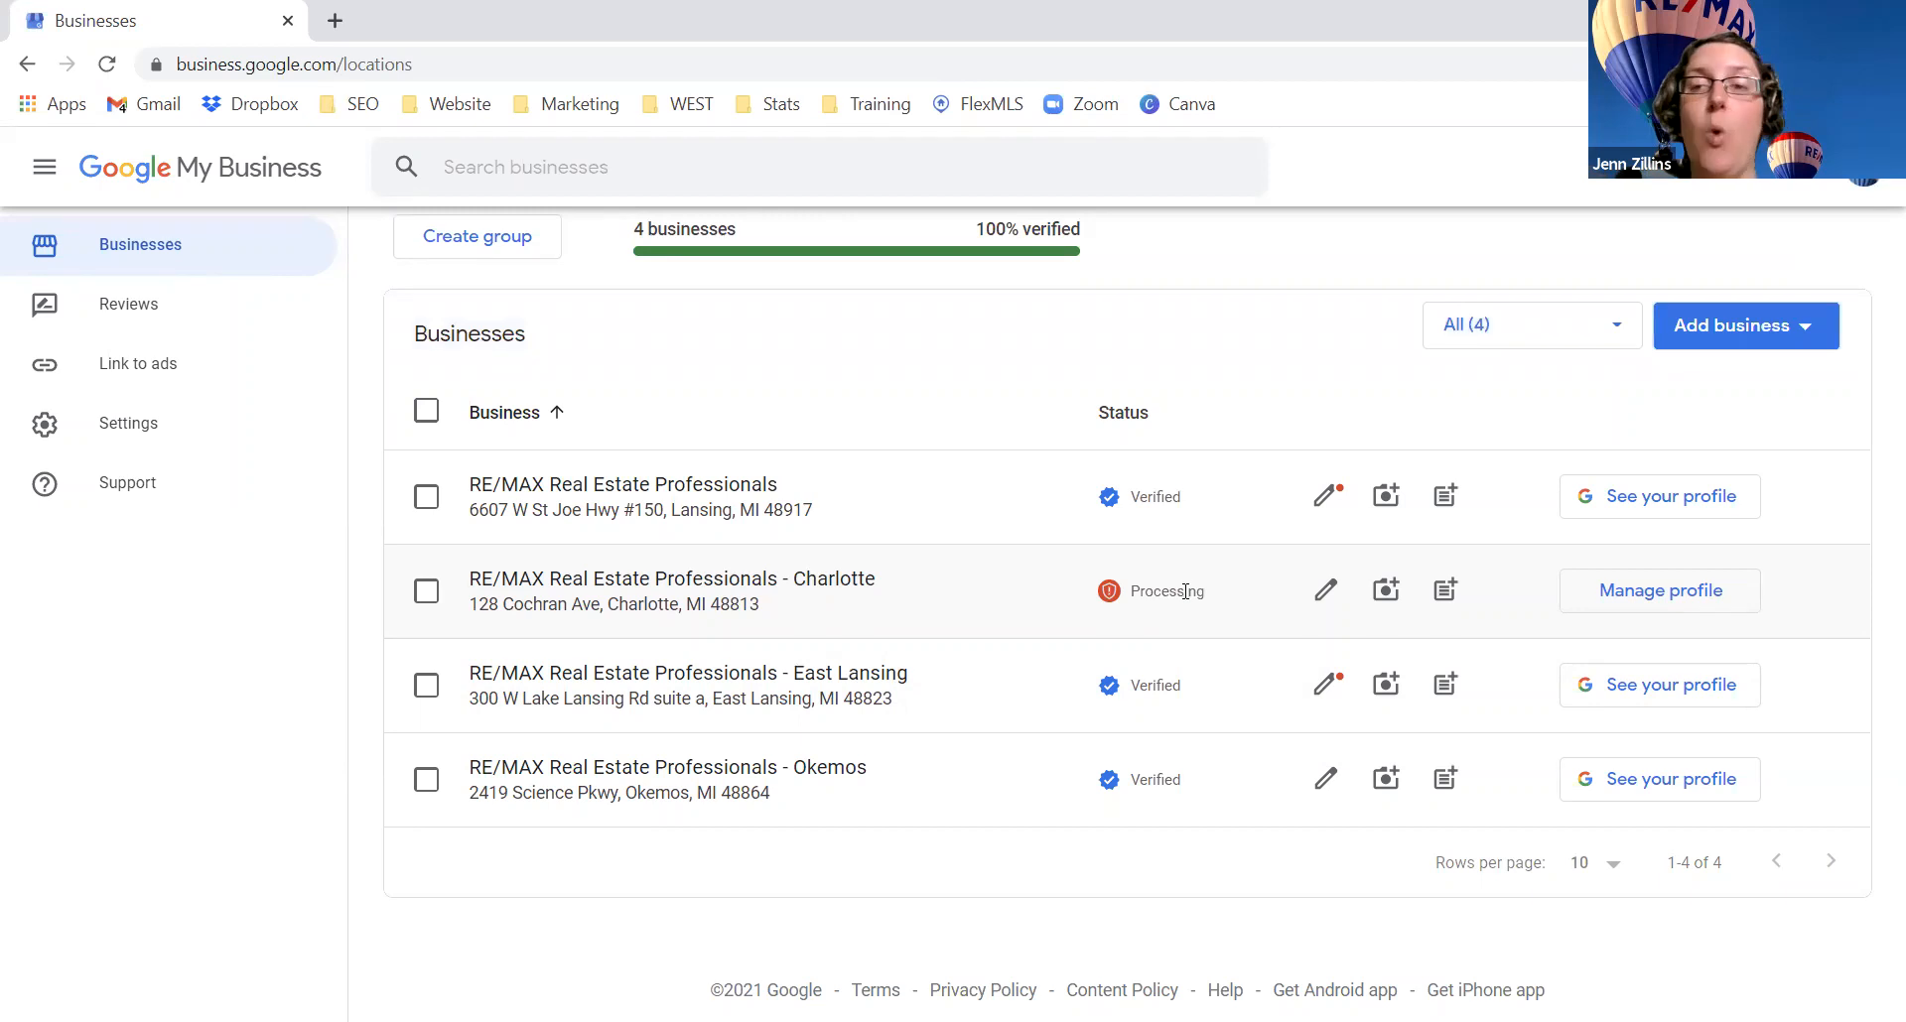
double_click(1186, 592)
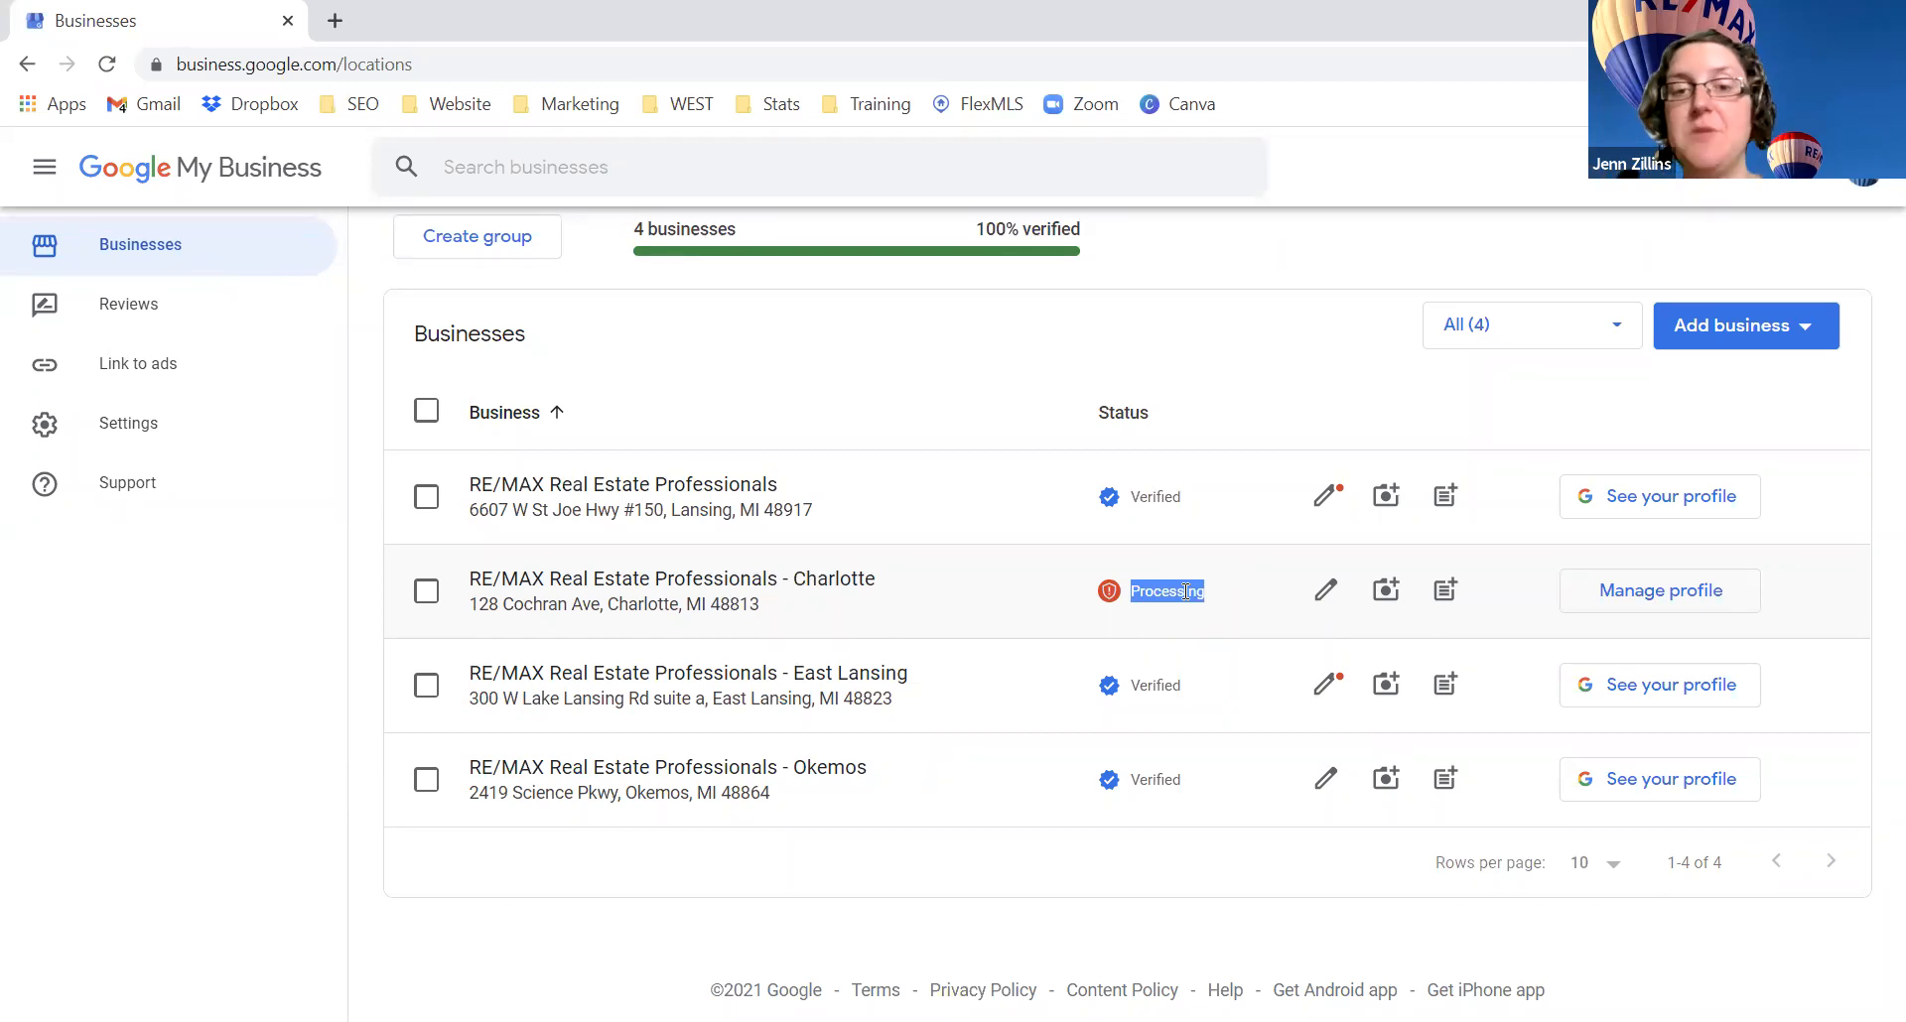
click(1183, 589)
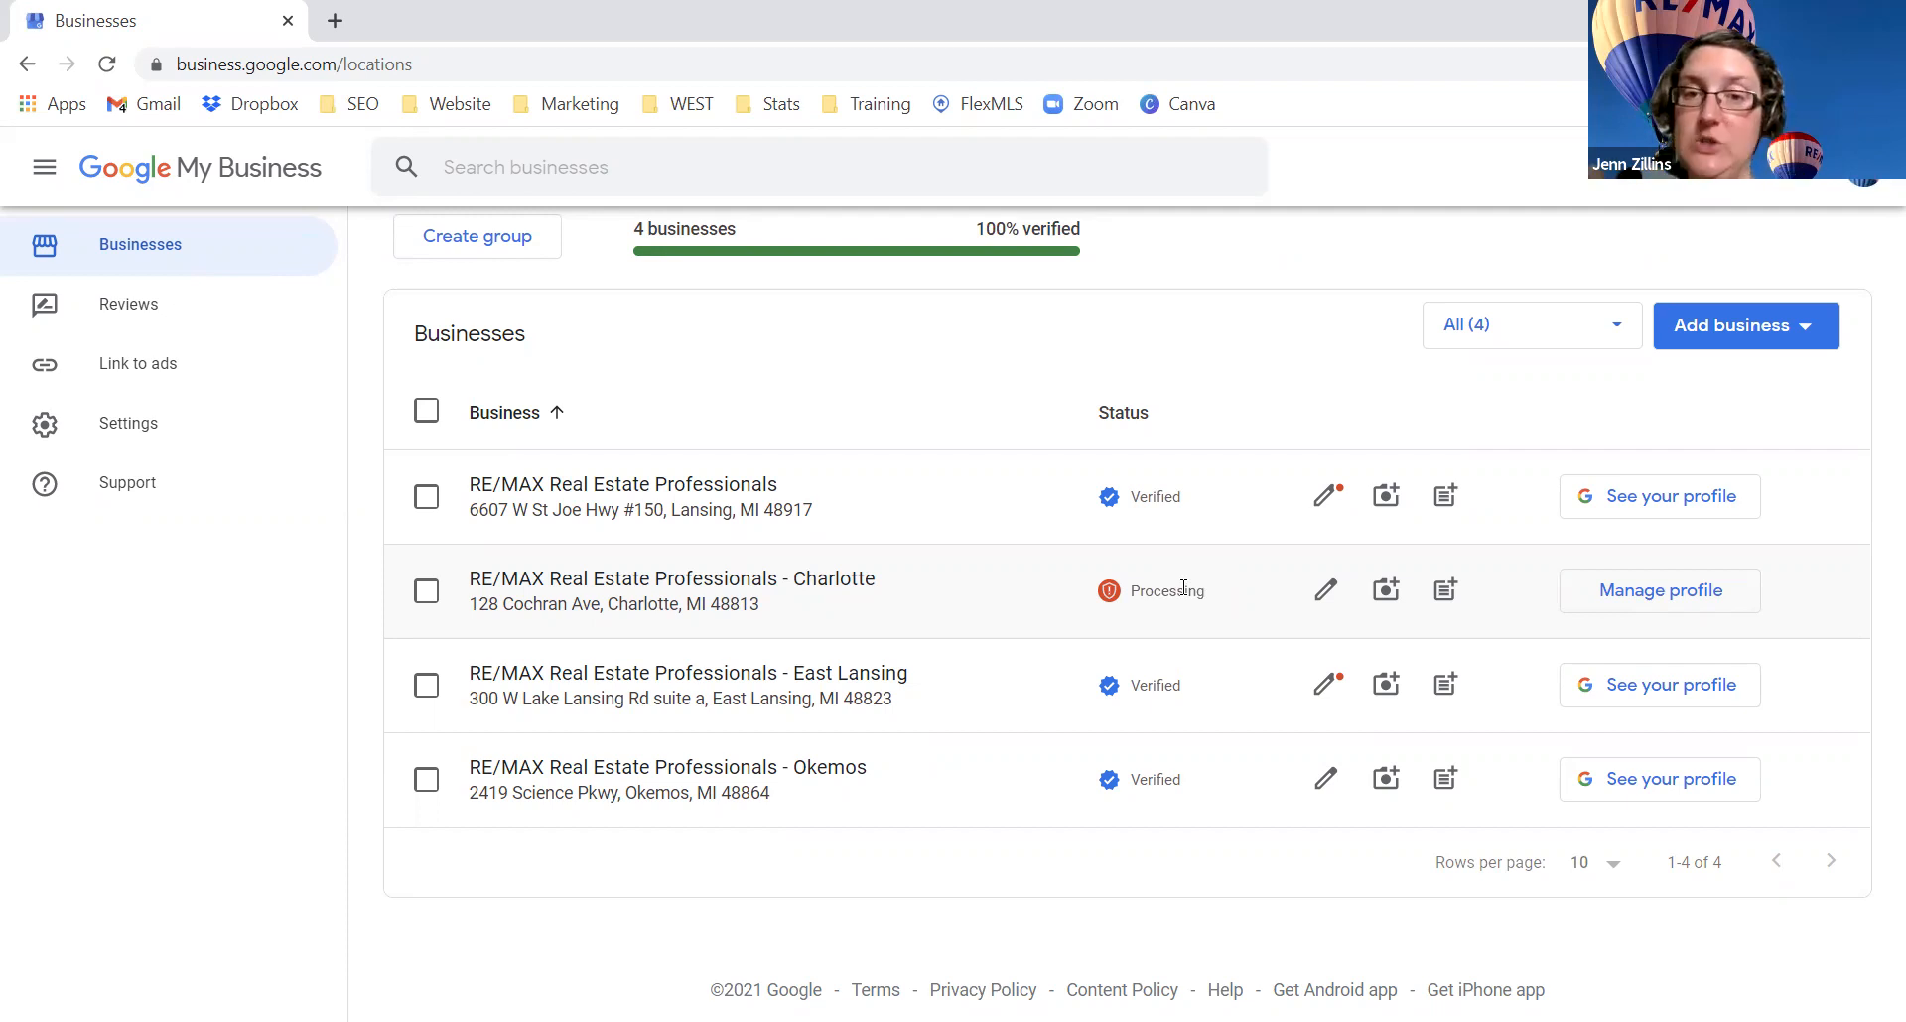
double_click(1174, 498)
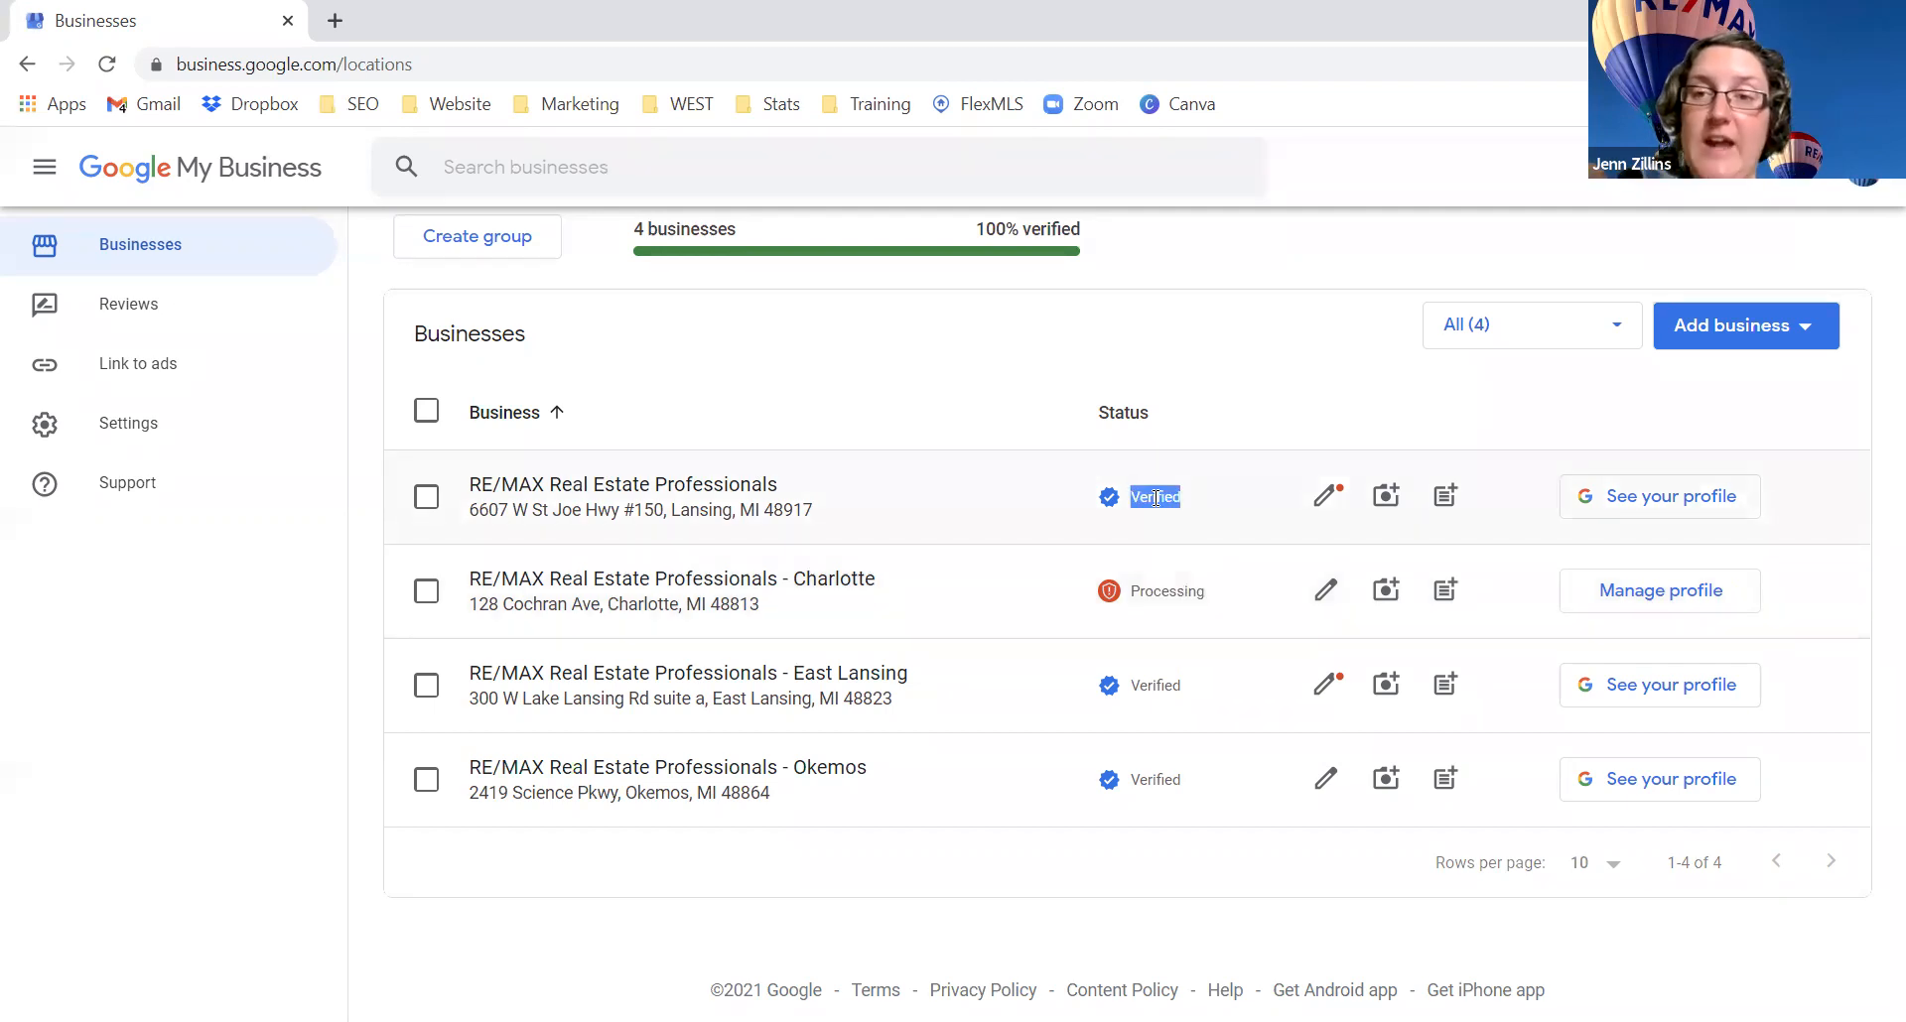
click(1189, 507)
drag(1099, 501, 1194, 511)
click(1197, 508)
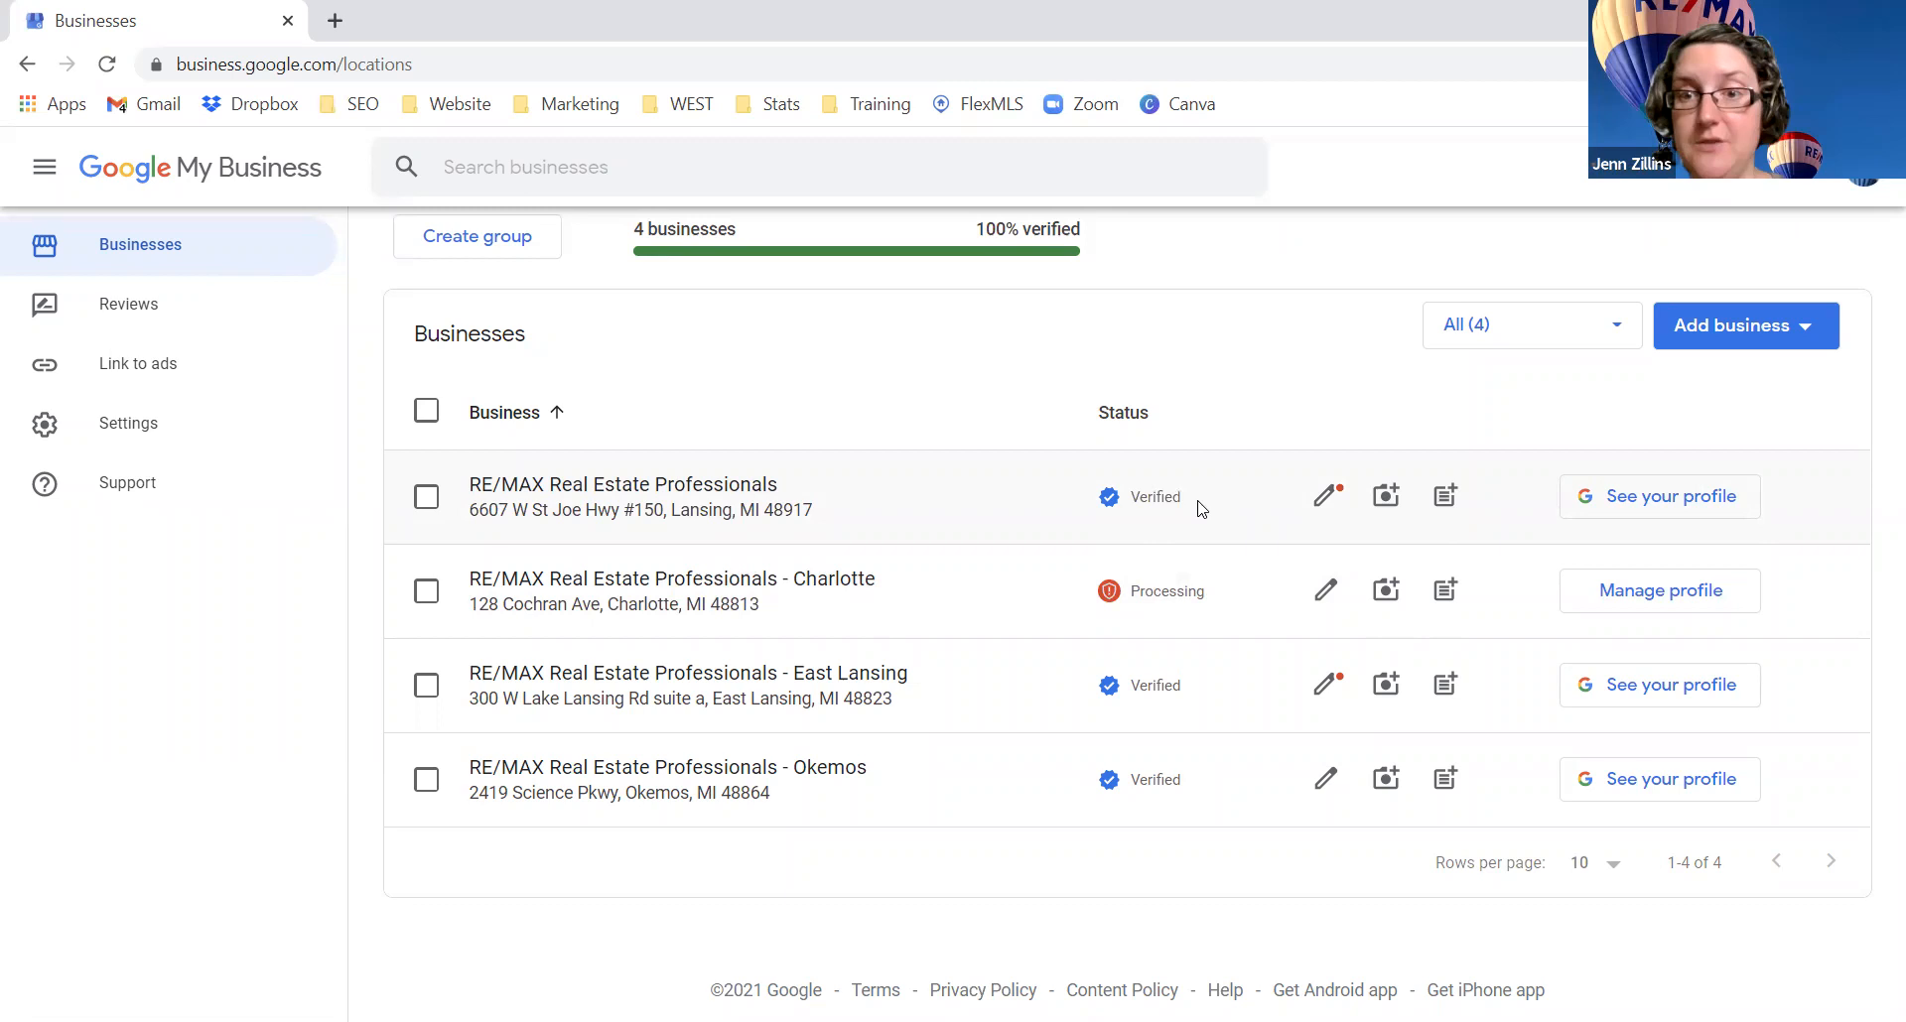